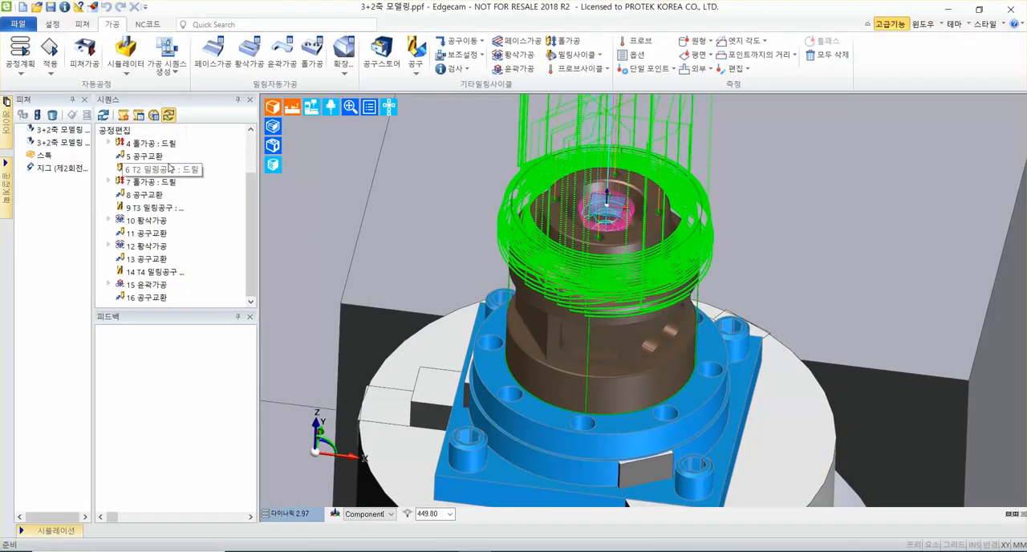
# Hide the toolpaths of hole operations 4 and 7, roughing operations 10 and 12, and contour operation 15 in the sequence.
pyautogui.click(160, 144)
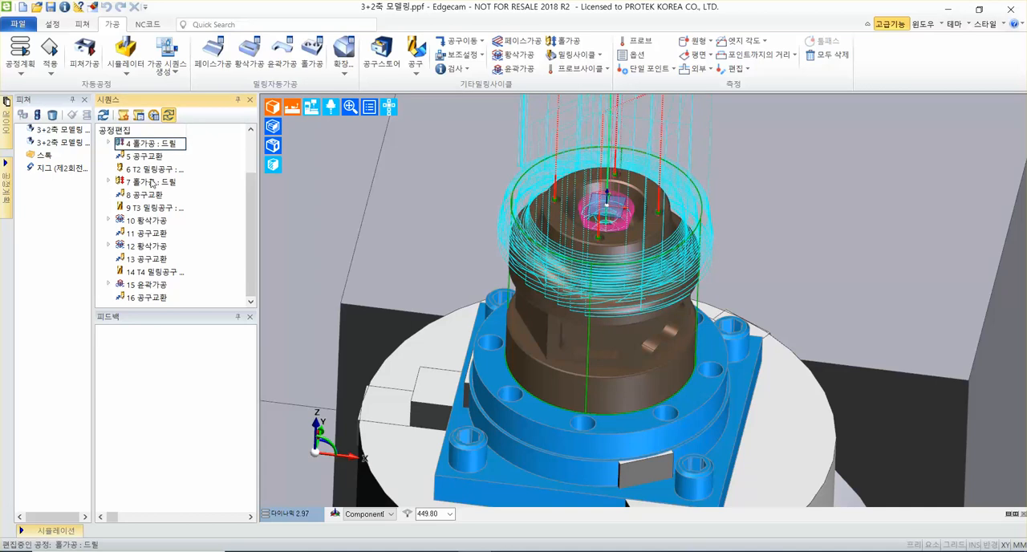
pyautogui.keyDown('ctrl'); pyautogui.click(157, 182); pyautogui.keyUp('ctrl')
pyautogui.keyDown('ctrl'); pyautogui.click(151, 220); pyautogui.keyUp('ctrl')
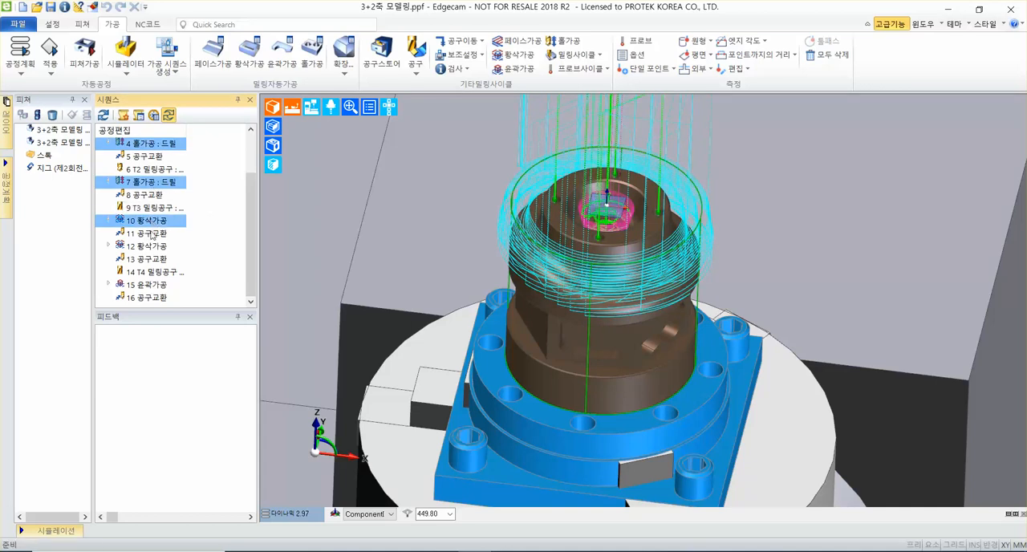
pyautogui.keyDown('ctrl'); pyautogui.click(150, 246); pyautogui.keyUp('ctrl')
pyautogui.keyDown('ctrl'); pyautogui.click(151, 284); pyautogui.keyUp('ctrl')
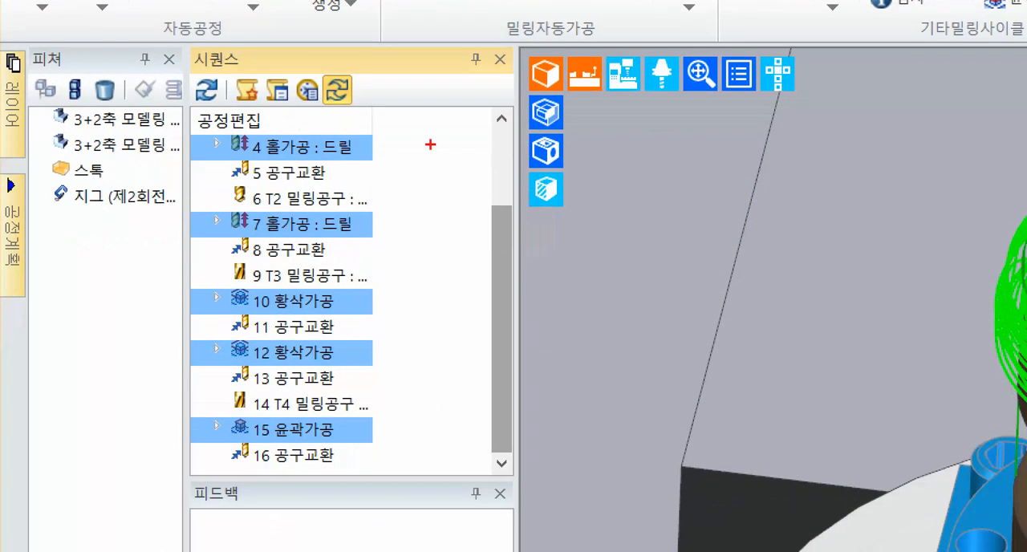
pyautogui.moveTo(385, 153); pyautogui.dragTo(434, 154)
pyautogui.moveTo(379, 233); pyautogui.dragTo(441, 234)
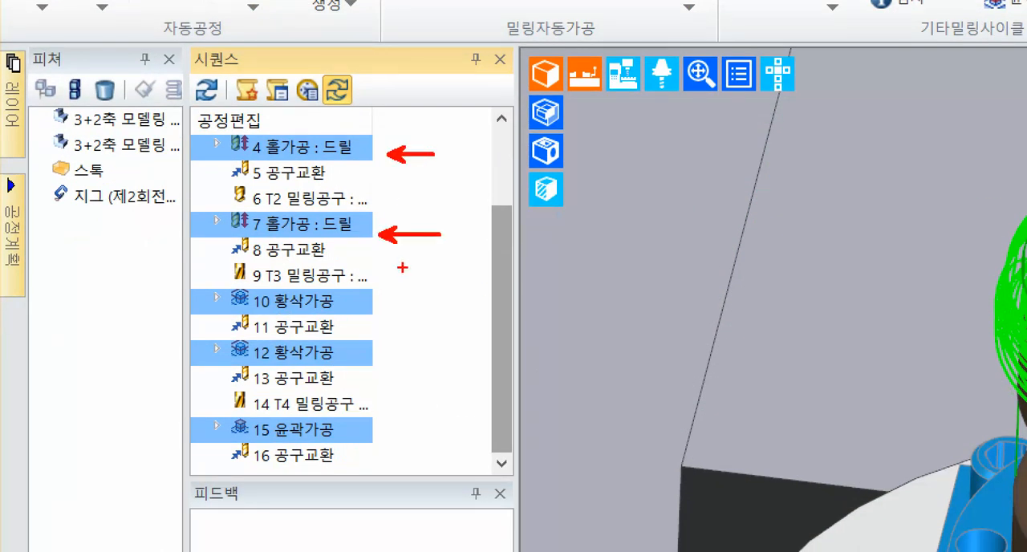
pyautogui.moveTo(386, 291); pyautogui.dragTo(480, 294)
pyautogui.moveTo(392, 362); pyautogui.dragTo(471, 363)
pyautogui.moveTo(388, 436); pyautogui.dragTo(490, 433)
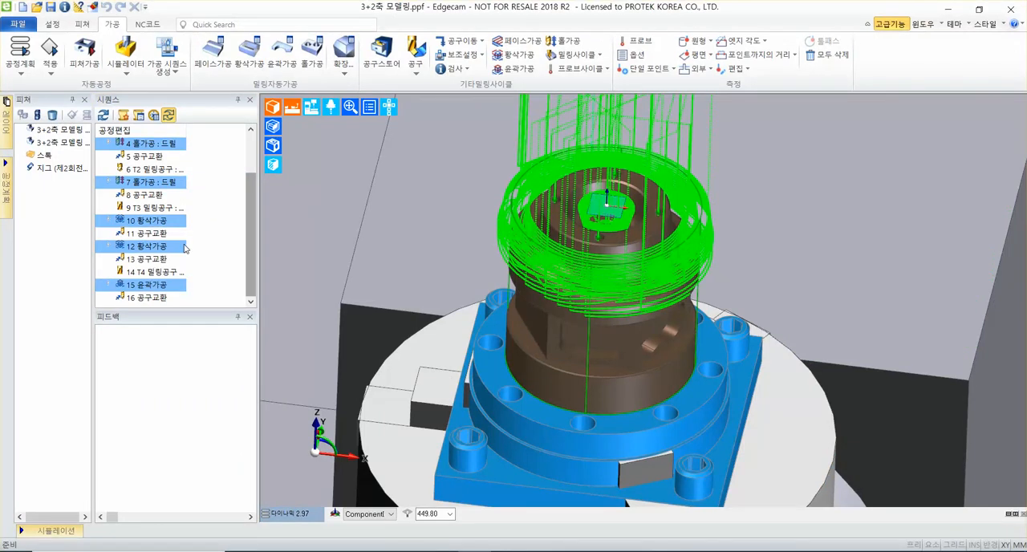
pyautogui.rightClick(183, 249)
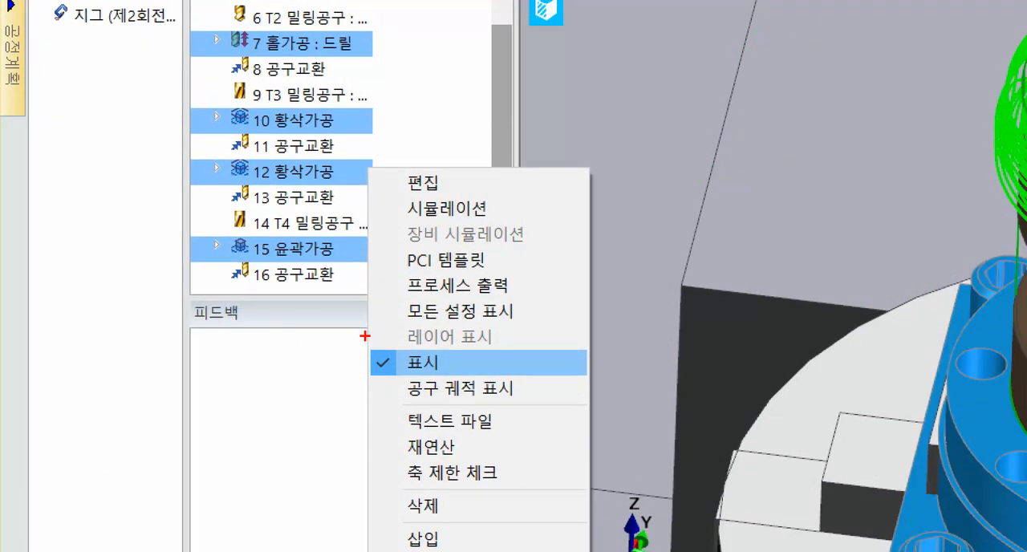
pyautogui.moveTo(183, 328); pyautogui.dragTo(227, 346)
pyautogui.moveTo(451, 371); pyautogui.dragTo(482, 388)
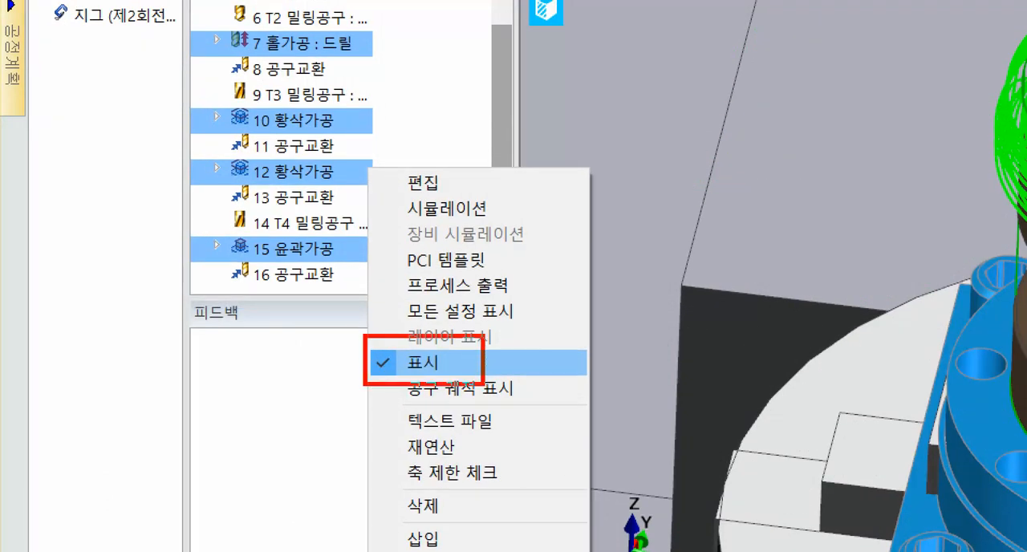
pyautogui.moveTo(377, 310)
pyautogui.mouseDown()
pyautogui.moveTo(386, 352)
pyautogui.moveTo(435, 314)
pyautogui.mouseUp()
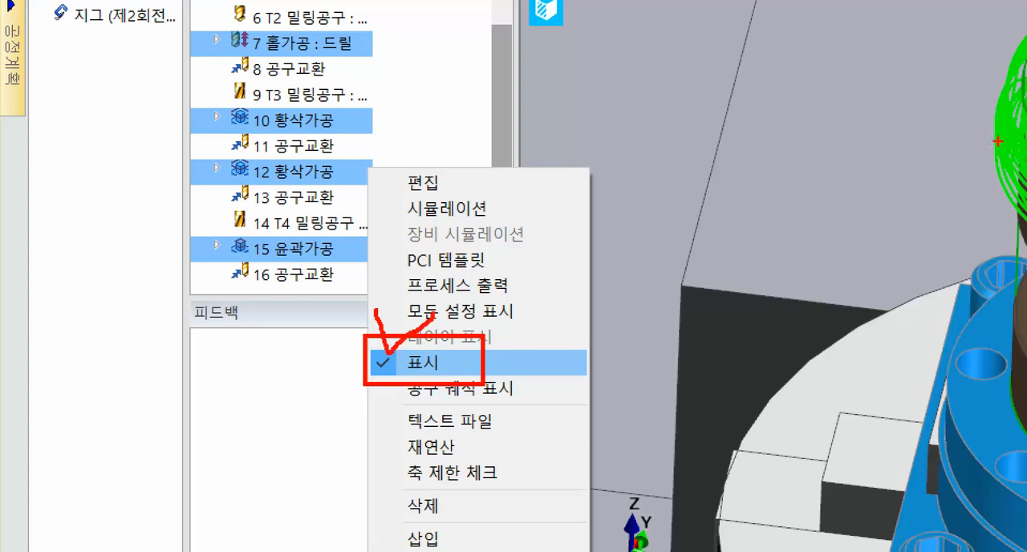
pyautogui.moveTo(998, 142); pyautogui.dragTo(786, 142)
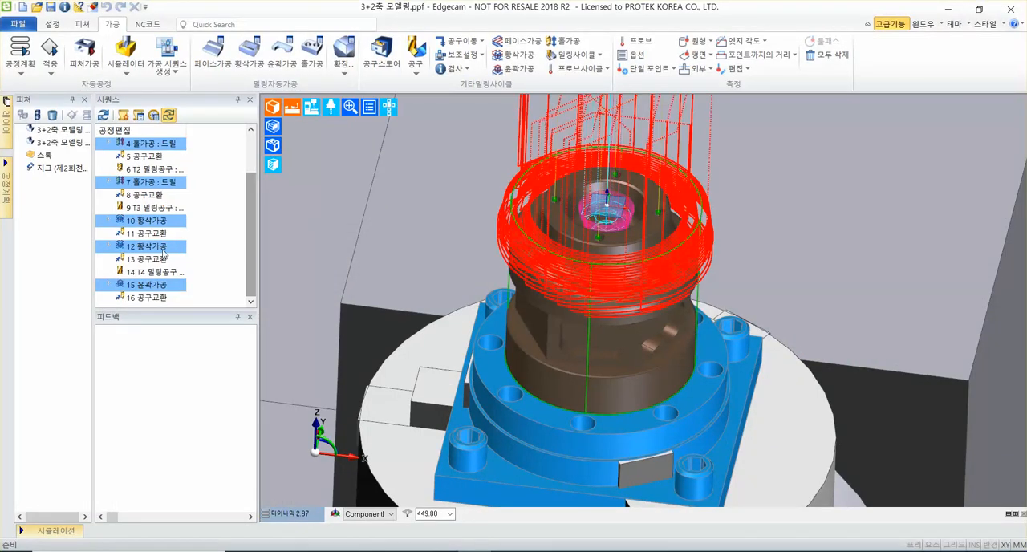
pyautogui.rightClick(163, 250)
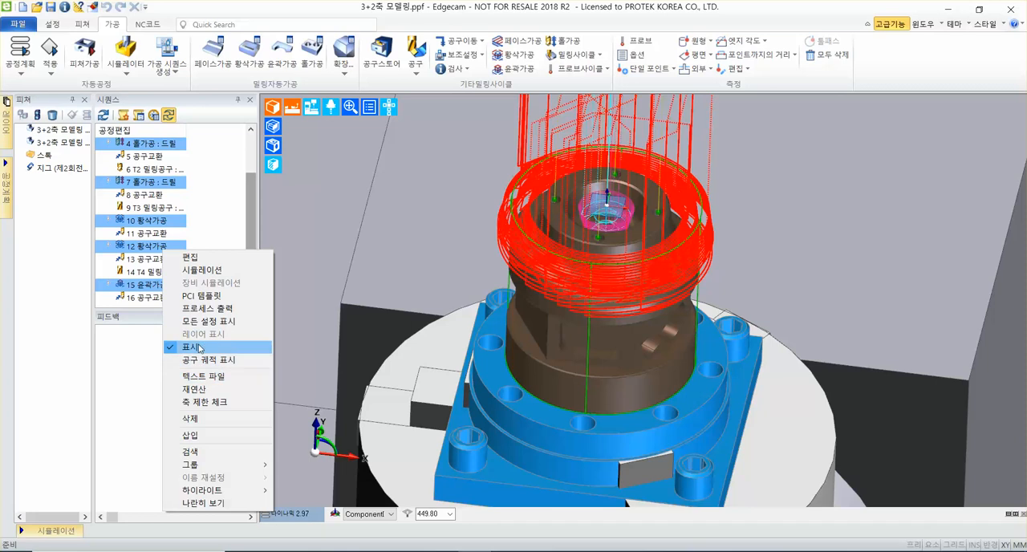
pyautogui.click(198, 347)
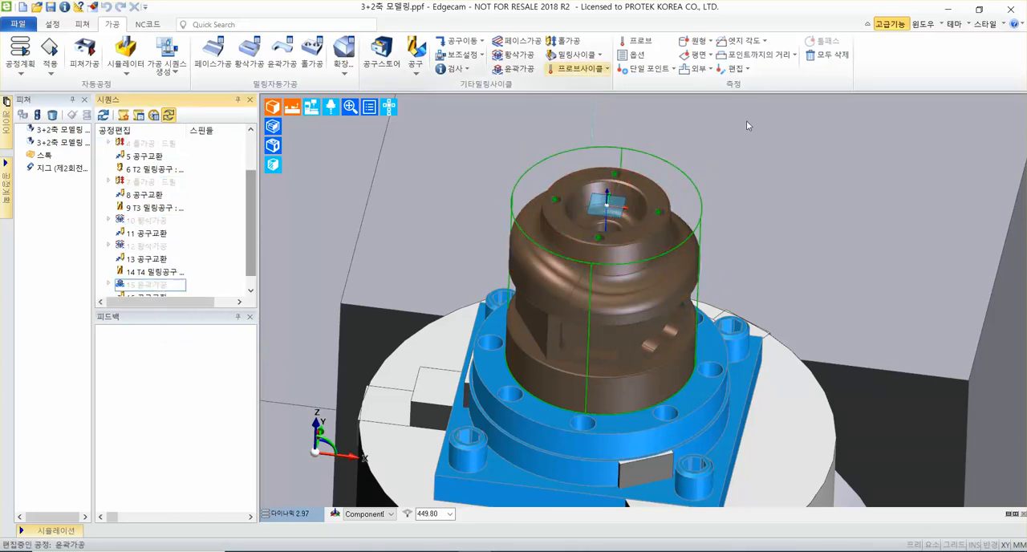
pyautogui.moveTo(805, 161); pyautogui.dragTo(675, 176, button='middle')
pyautogui.rightClick(147, 286)
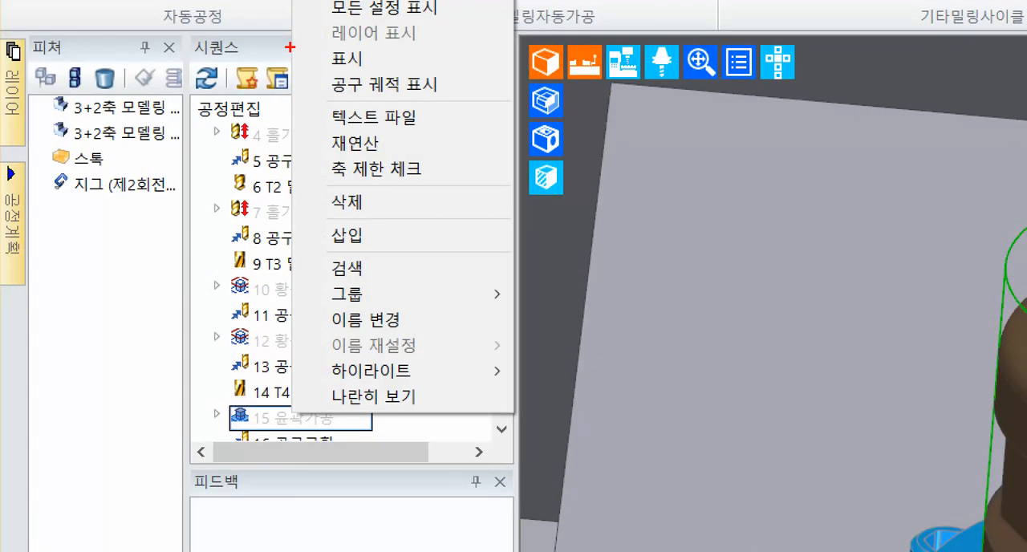
pyautogui.moveTo(290, 46); pyautogui.dragTo(594, 116)
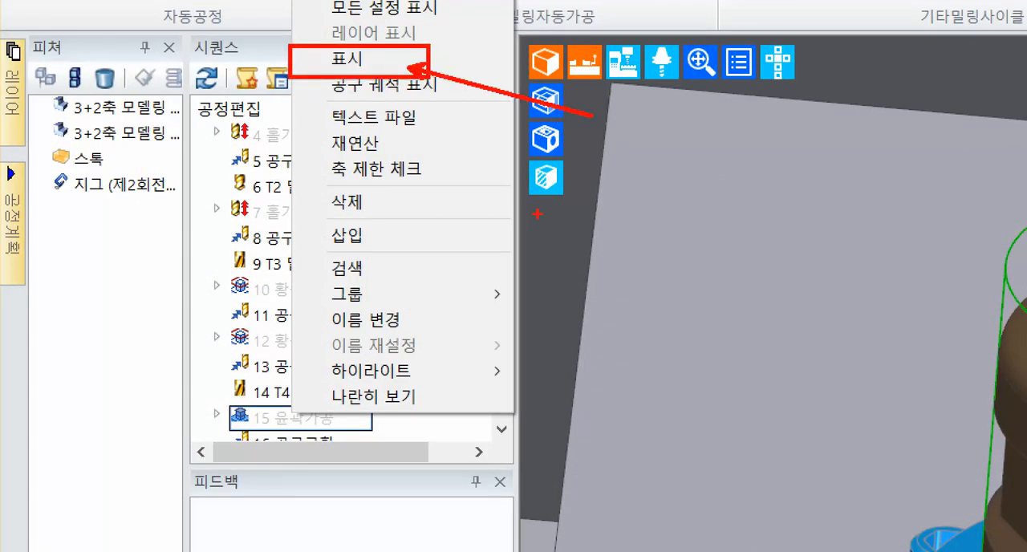
pyautogui.press('Escape')
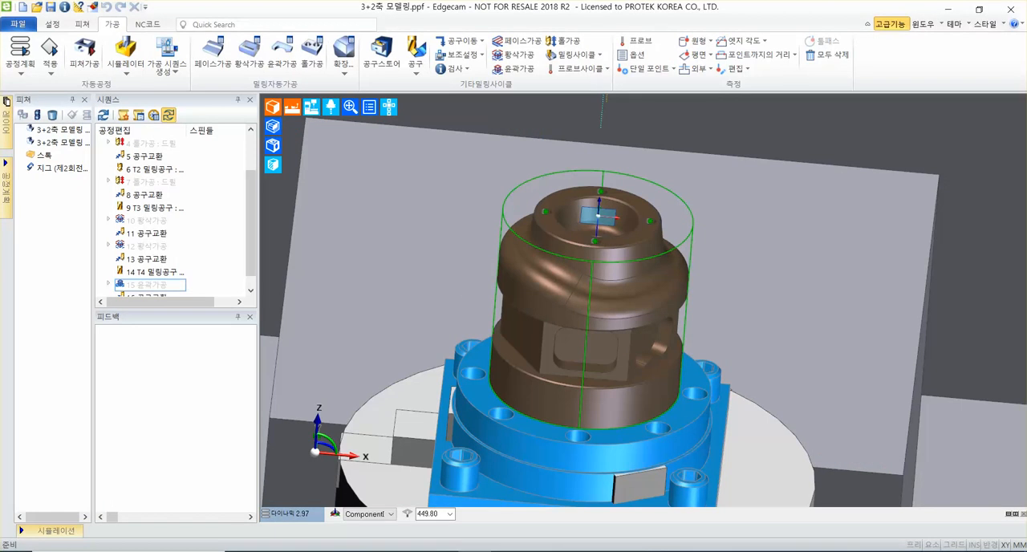
pyautogui.moveTo(639, 130); pyautogui.dragTo(634, 110, button='middle')
# Start a flat-face milling cycle (평탄면가공), set its pitch (피치) to 50%, and clear the stock allowance (여유량).
pyautogui.click(577, 55)
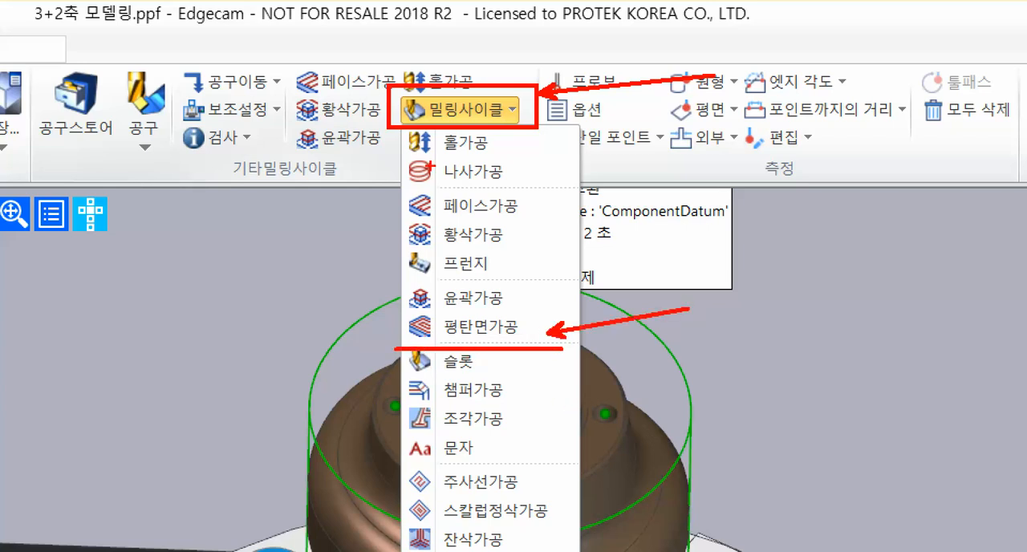
pyautogui.press('Escape')
pyautogui.click(583, 57)
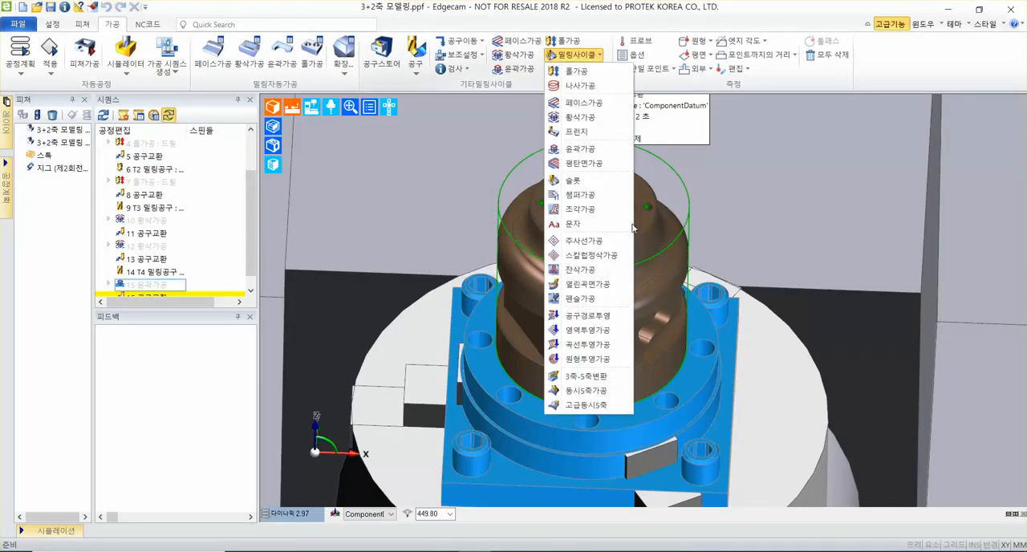
pyautogui.click(609, 166)
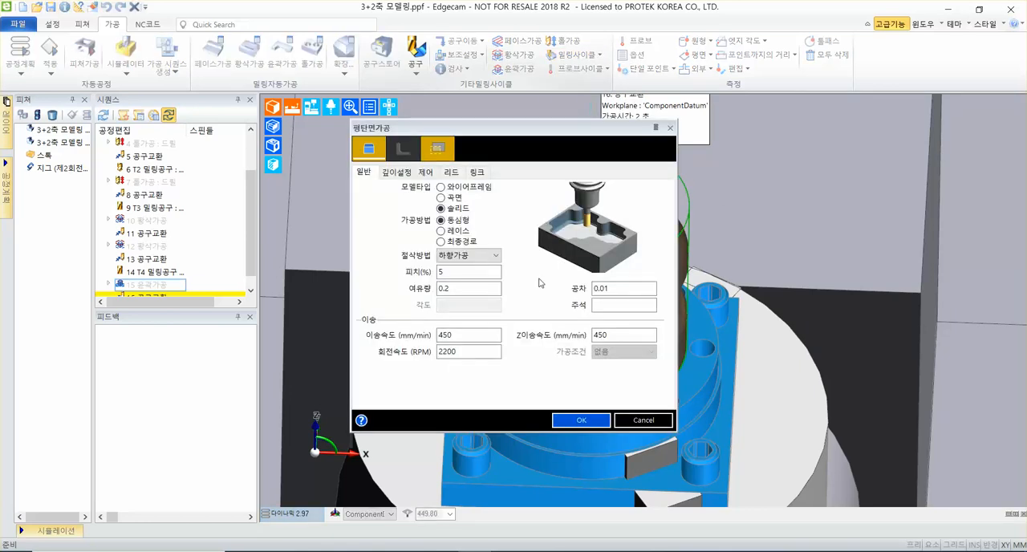
pyautogui.moveTo(611, 132); pyautogui.dragTo(790, 129)
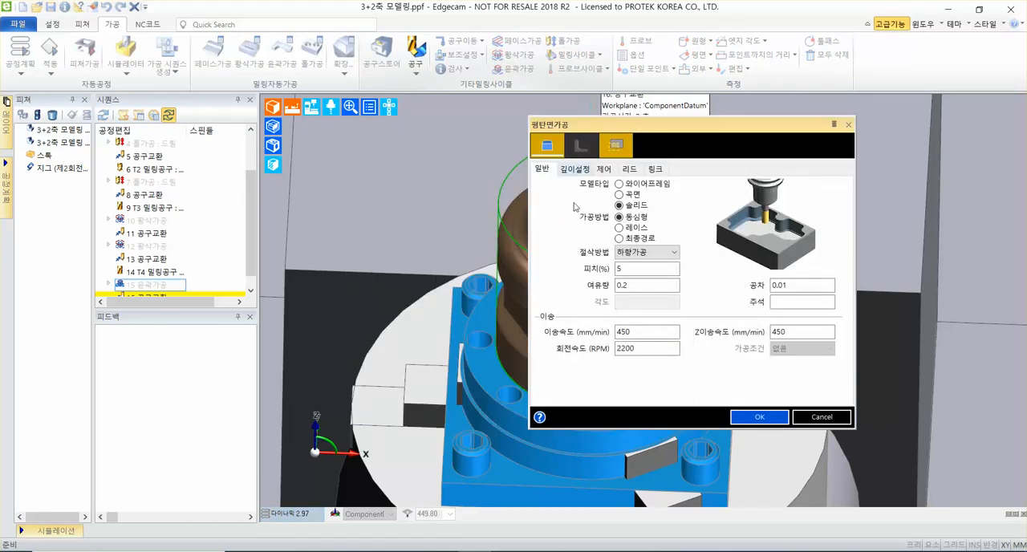
pyautogui.click(632, 255)
pyautogui.click(633, 256)
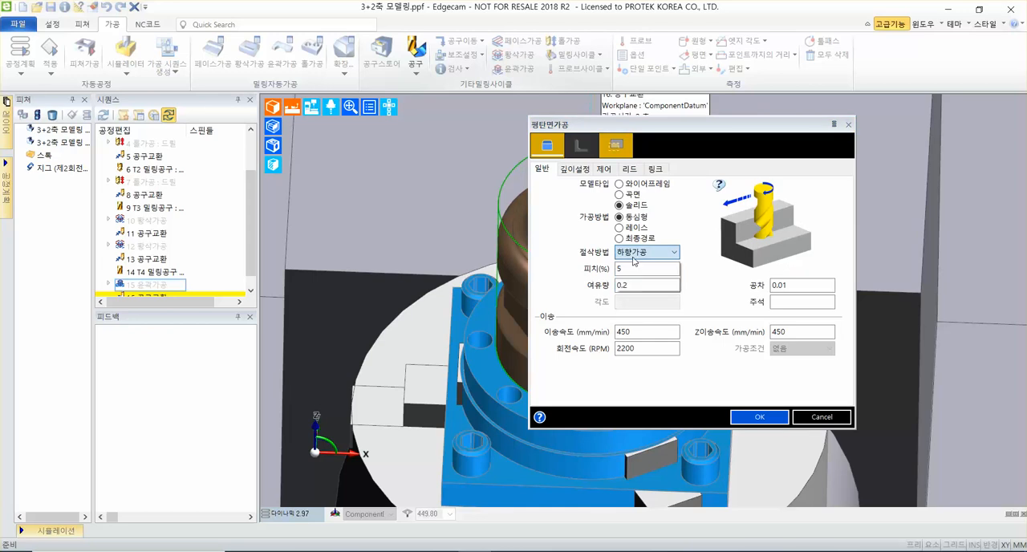
pyautogui.doubleClick(618, 269)
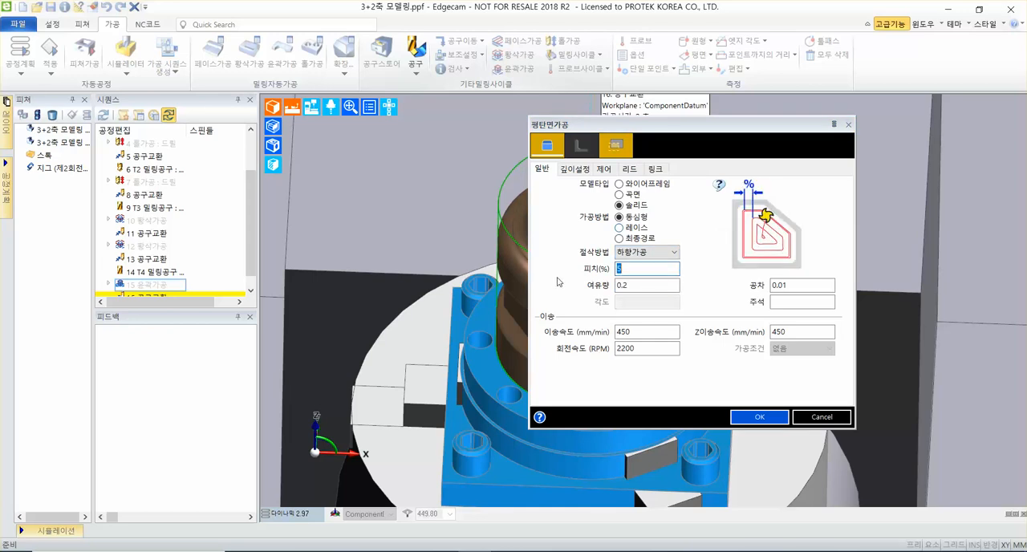
pyautogui.write('50')
pyautogui.doubleClick(644, 286)
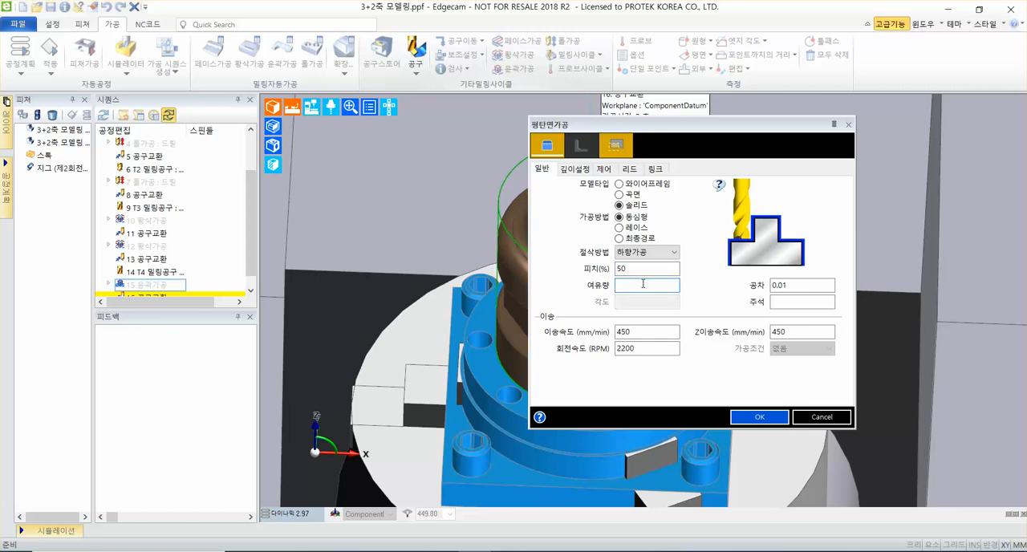
# Set the feed rate and Z feed rate to 350 mm/min and the spindle speed to 3500 RPM.
pyautogui.doubleClick(647, 332)
pyautogui.write('35')
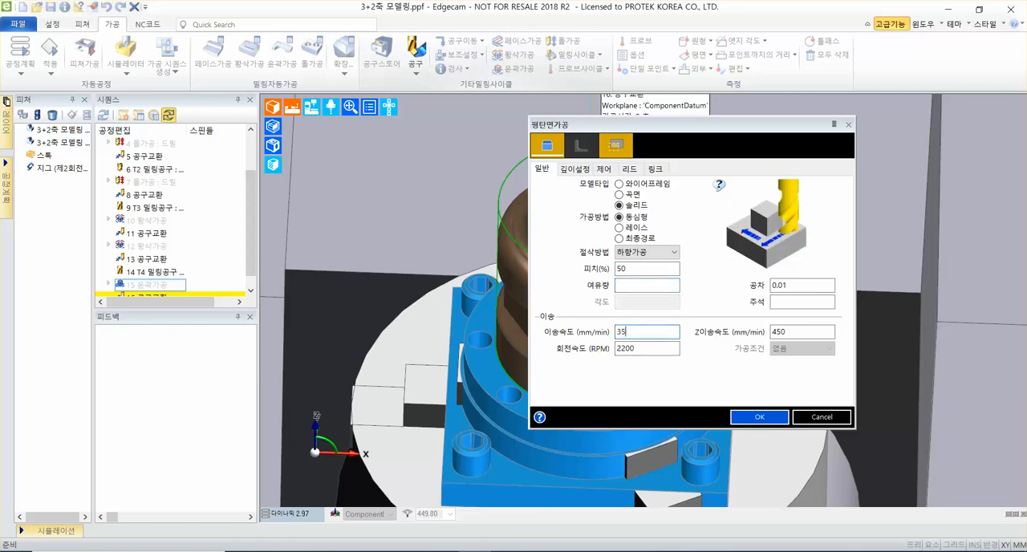
pyautogui.write('0')
pyautogui.press('Tab')
pyautogui.write('350')
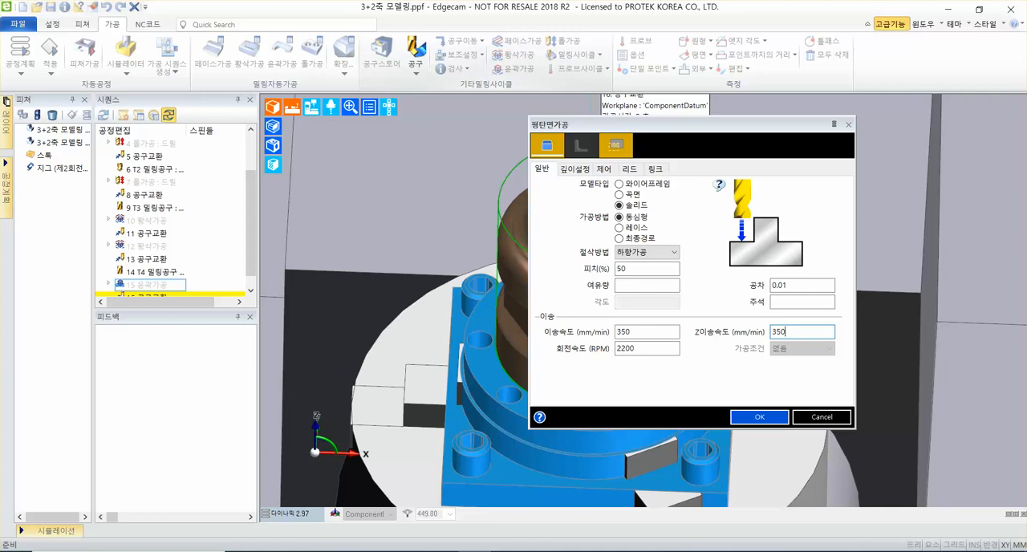
pyautogui.press('Tab')
pyautogui.write('3')
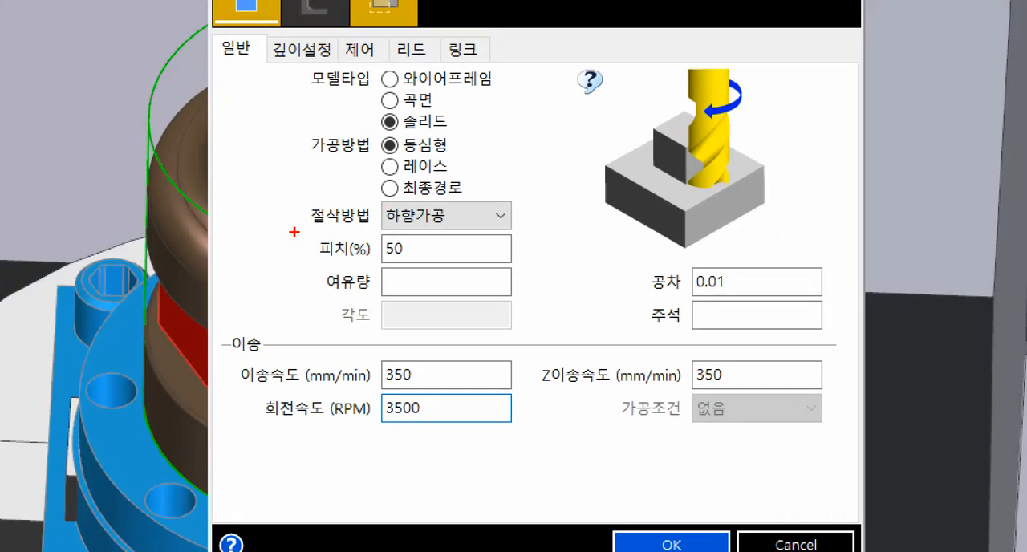
pyautogui.moveTo(293, 233); pyautogui.dragTo(509, 264)
pyautogui.moveTo(223, 395); pyautogui.dragTo(498, 356)
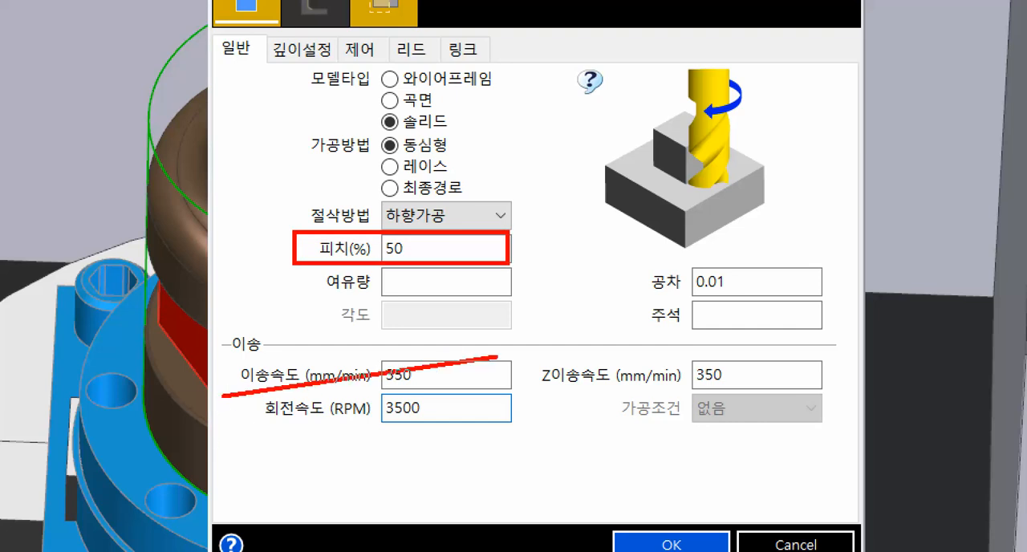
pyautogui.hotkey('ctrl', 'z')
pyautogui.moveTo(220, 354)
pyautogui.mouseDown()
pyautogui.moveTo(832, 411)
pyautogui.moveTo(852, 433)
pyautogui.mouseUp()
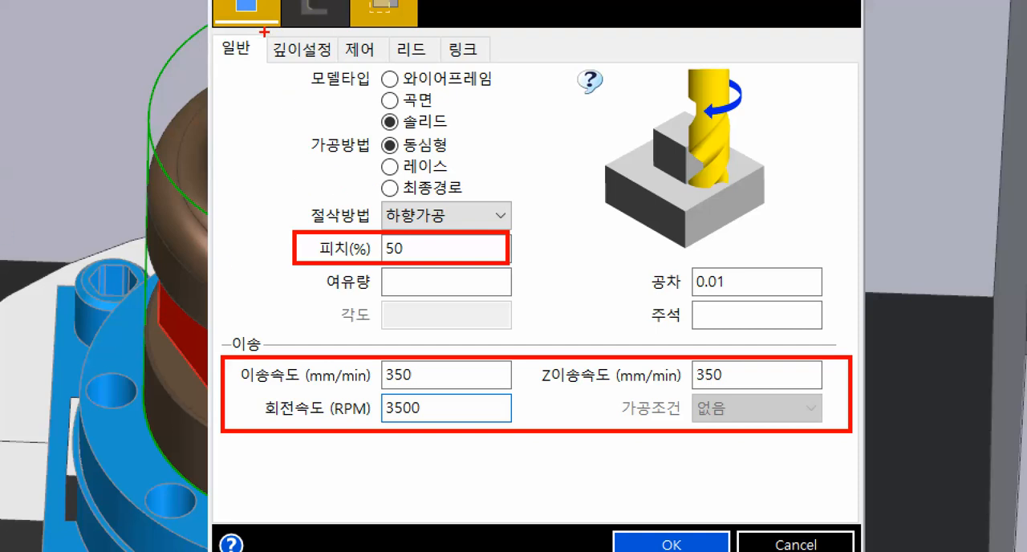
pyautogui.moveTo(264, 32)
pyautogui.mouseDown()
pyautogui.moveTo(343, 67)
pyautogui.moveTo(313, 106)
pyautogui.moveTo(357, 261)
pyautogui.mouseUp()
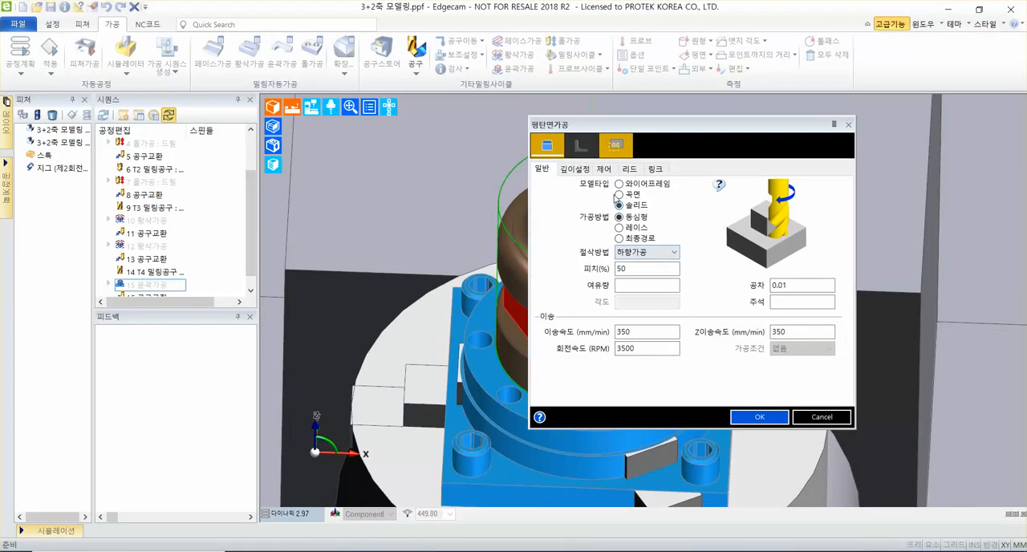
# Set the machining start height (가공시작높이) to -0.1 and the cutting depth (절삭깊이) to <지정>, moving the dialog clear of the model.
pyautogui.click(301, 49)
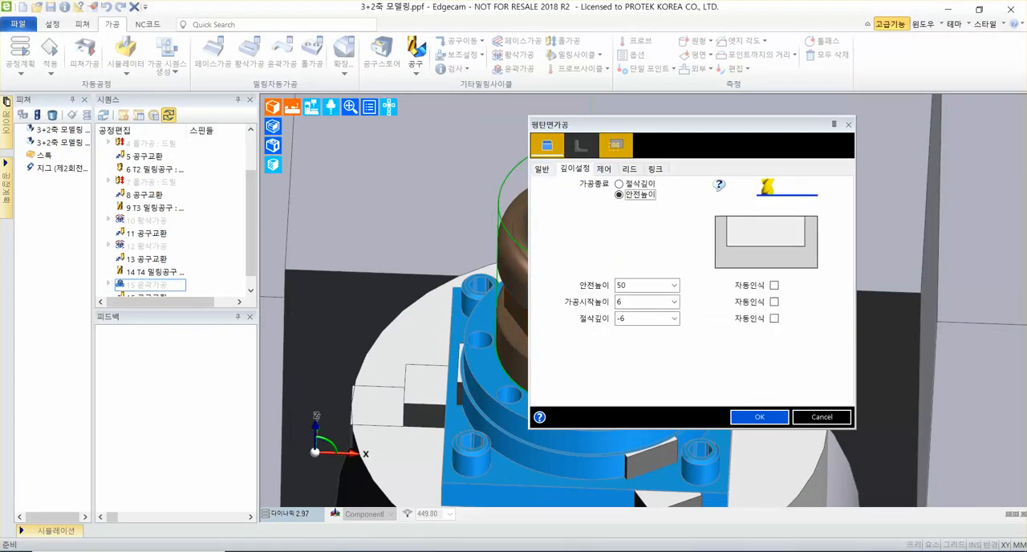
pyautogui.click(634, 305)
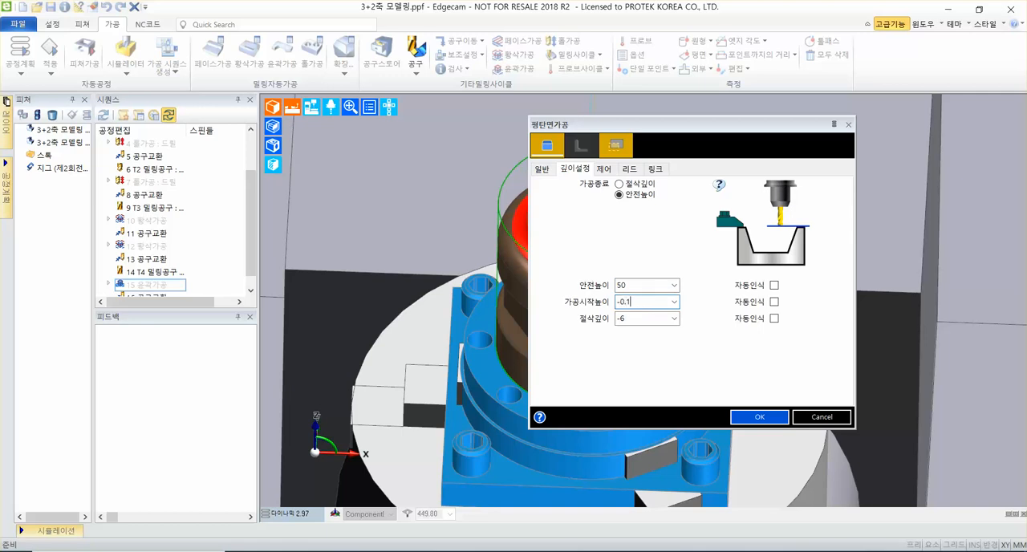
pyautogui.write('-0.1')
pyautogui.click(676, 319)
pyautogui.click(663, 350)
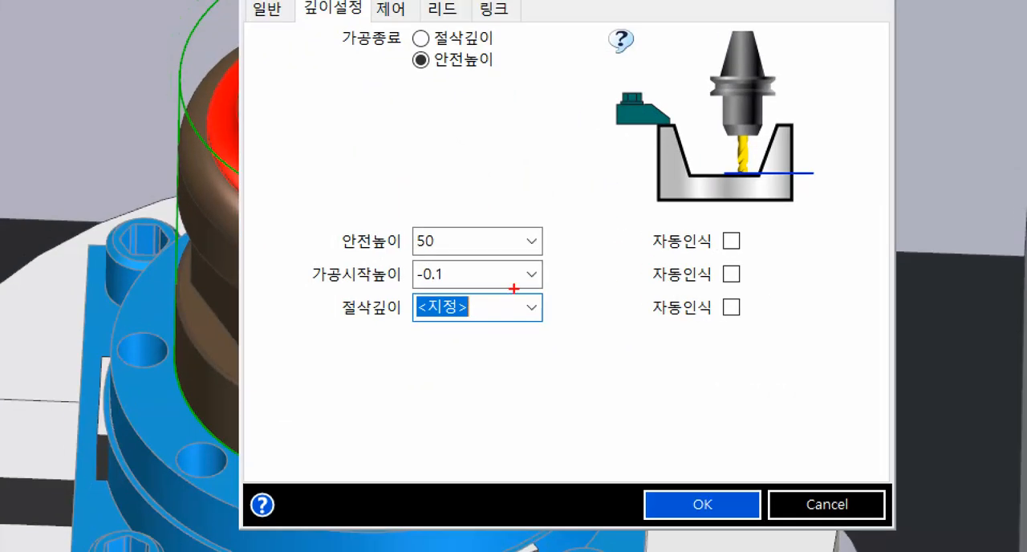
pyautogui.moveTo(454, 277)
pyautogui.keyDown('ctrl'); pyautogui.keyDown('shift'); pyautogui.mouseDown()
pyautogui.moveTo(626, 289)
pyautogui.moveTo(649, 278)
pyautogui.mouseUp(); pyautogui.keyUp('shift'); pyautogui.keyUp('ctrl')
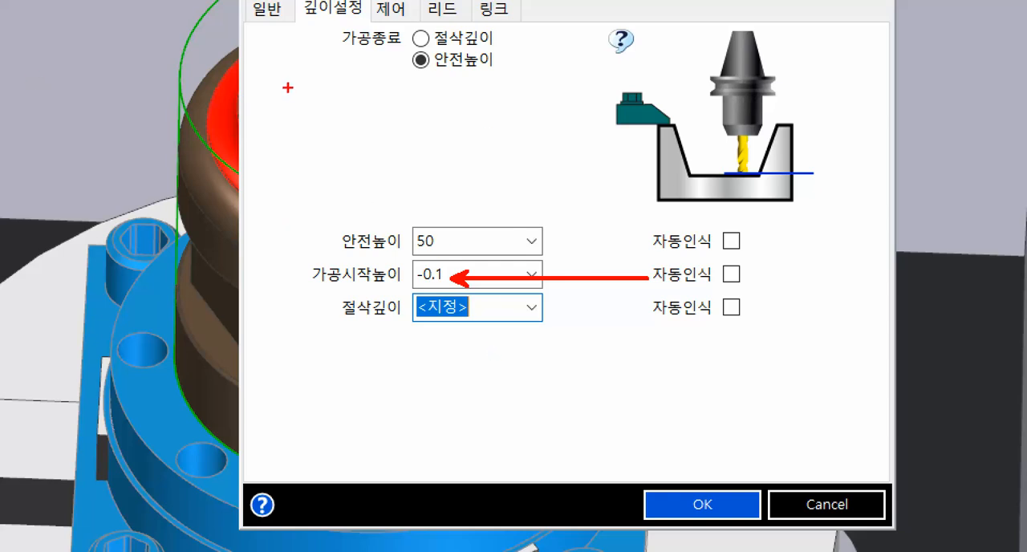
pyautogui.press('Escape')
pyautogui.moveTo(728, 131); pyautogui.dragTo(948, 83)
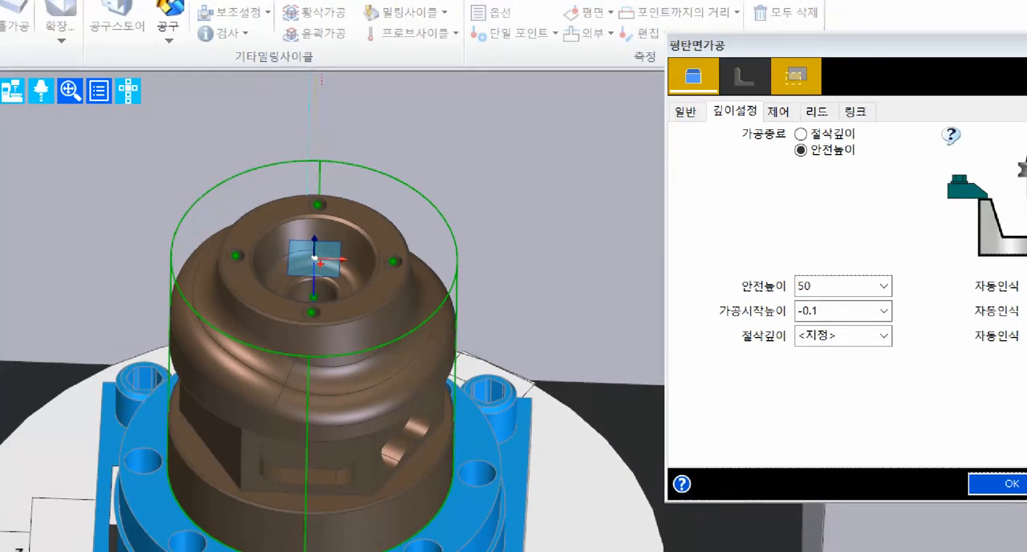
pyautogui.moveTo(316, 257)
pyautogui.keyDown('shift'); pyautogui.mouseDown()
pyautogui.moveTo(390, 225)
pyautogui.moveTo(475, 165)
pyautogui.moveTo(517, 153)
pyautogui.mouseUp(); pyautogui.keyUp('shift')
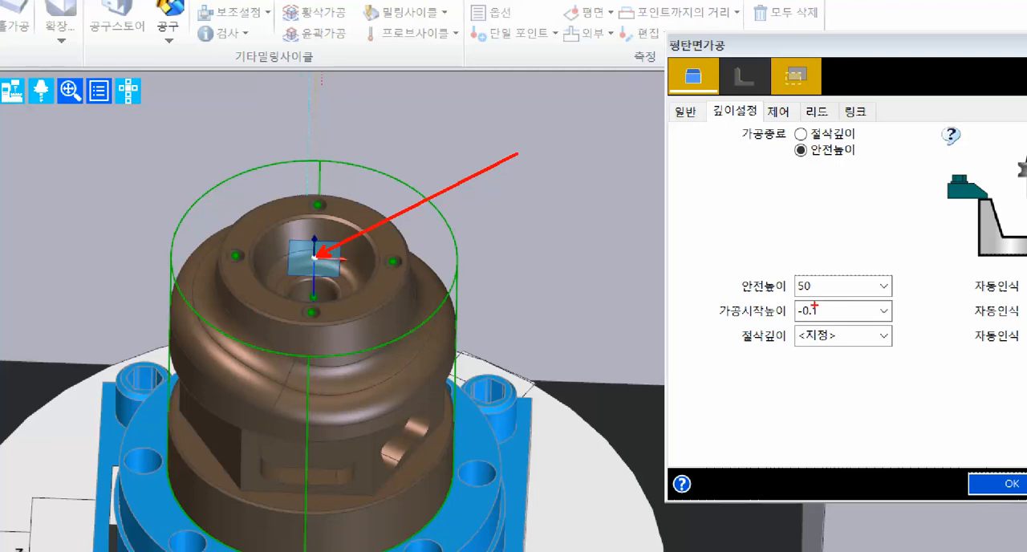
pyautogui.keyDown('ctrl'); pyautogui.moveTo(712, 299); pyautogui.dragTo(858, 323); pyautogui.keyUp('ctrl')
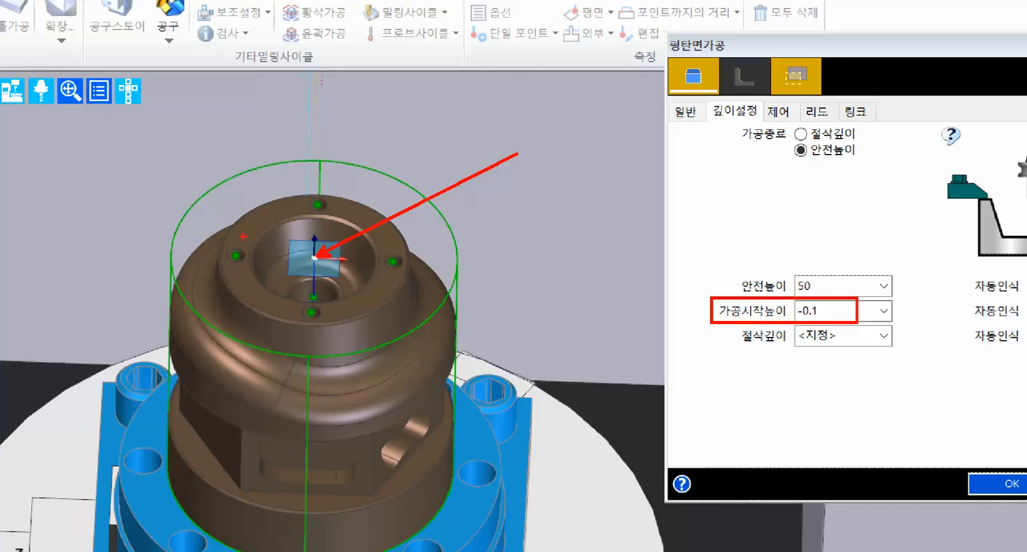
pyautogui.keyDown('ctrl'); pyautogui.keyDown('shift'); pyautogui.moveTo(267, 215); pyautogui.dragTo(267, 93); pyautogui.keyUp('shift'); pyautogui.keyUp('ctrl')
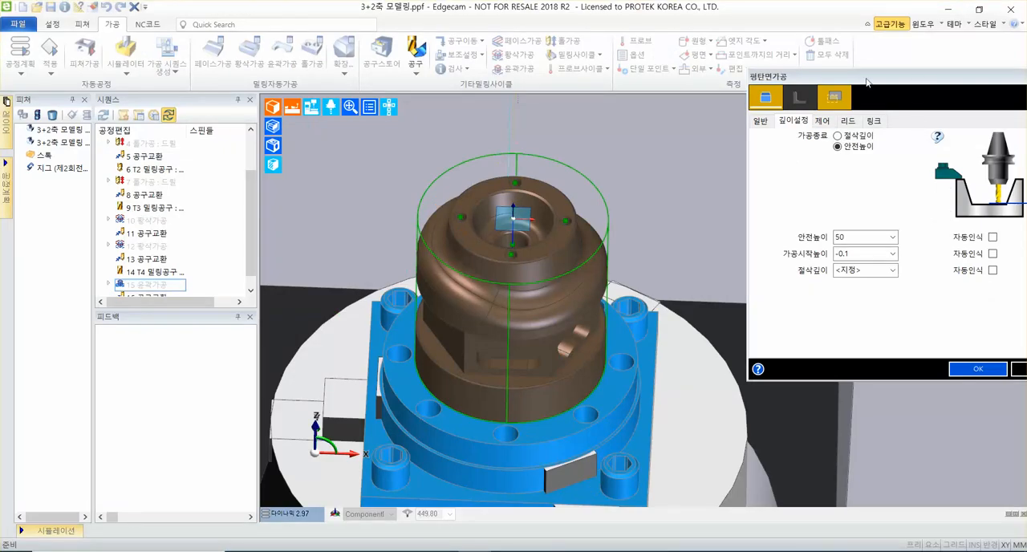
# Accept the flat-face milling settings and choose the brown part's solid body as the feature to machine.
pyautogui.moveTo(866, 82); pyautogui.dragTo(636, 110)
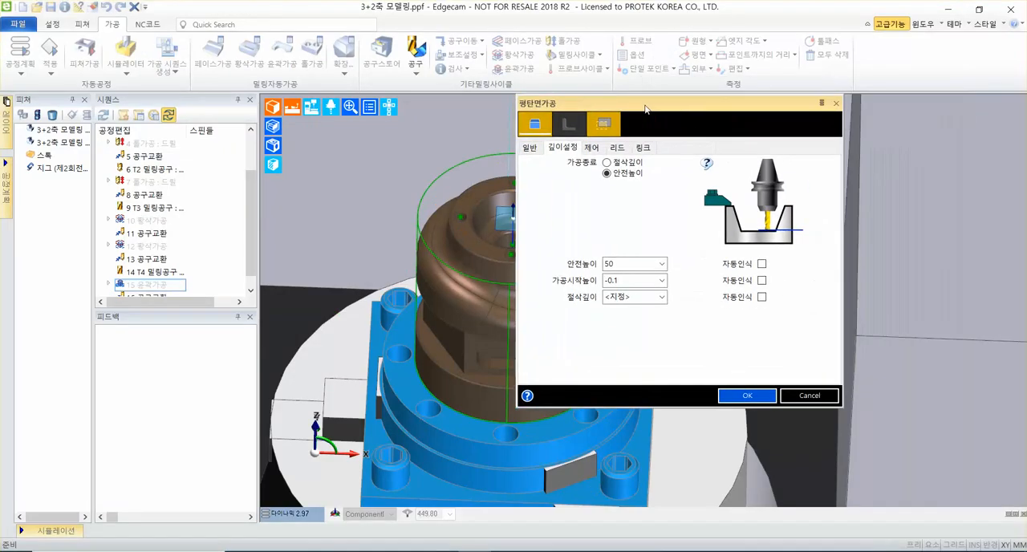
pyautogui.moveTo(327, 223); pyautogui.dragTo(228, 250, button='middle')
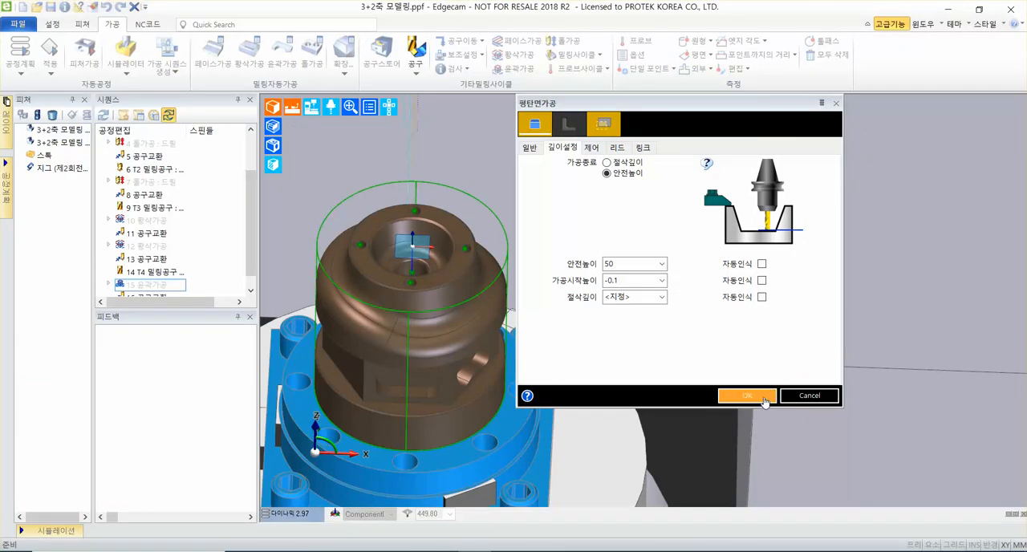
pyautogui.click(747, 396)
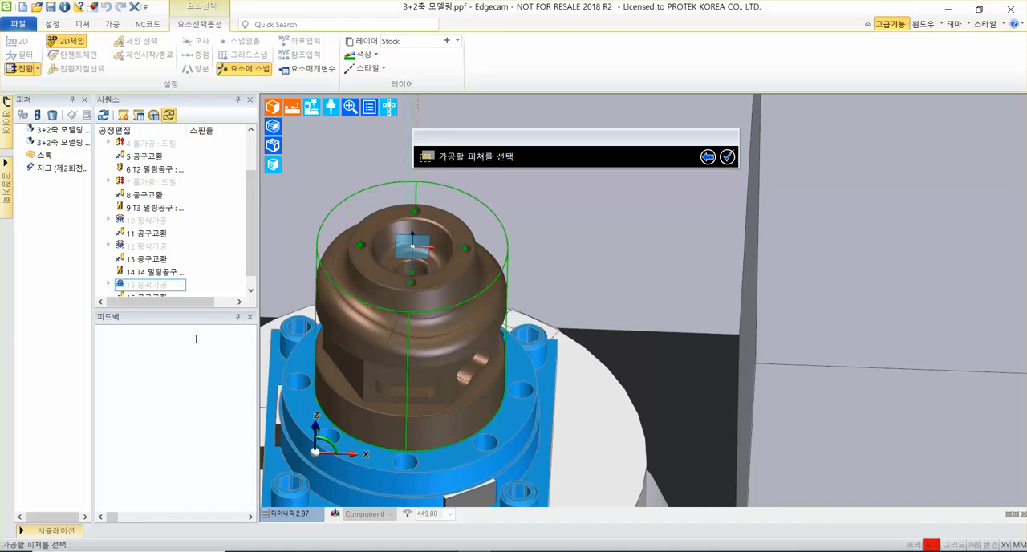
pyautogui.click(379, 219)
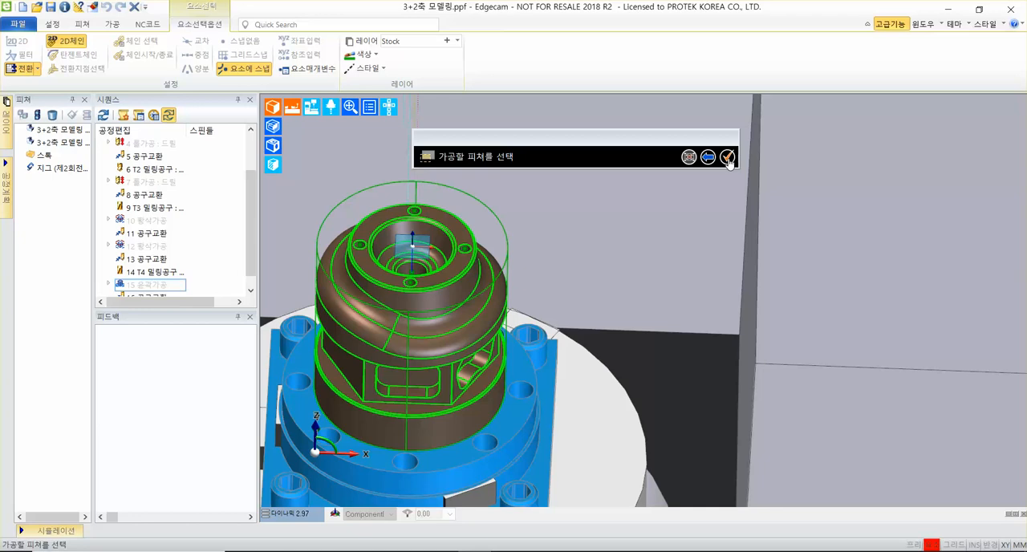
pyautogui.click(727, 158)
# Specify the cutting depth at the vertical line's lower end on the central bore floor, and finish without a boundary.
pyautogui.scroll(2, 466, 211)
pyautogui.moveTo(554, 217); pyautogui.dragTo(664, 283, button='middle')
pyautogui.scroll(7, 663, 283)
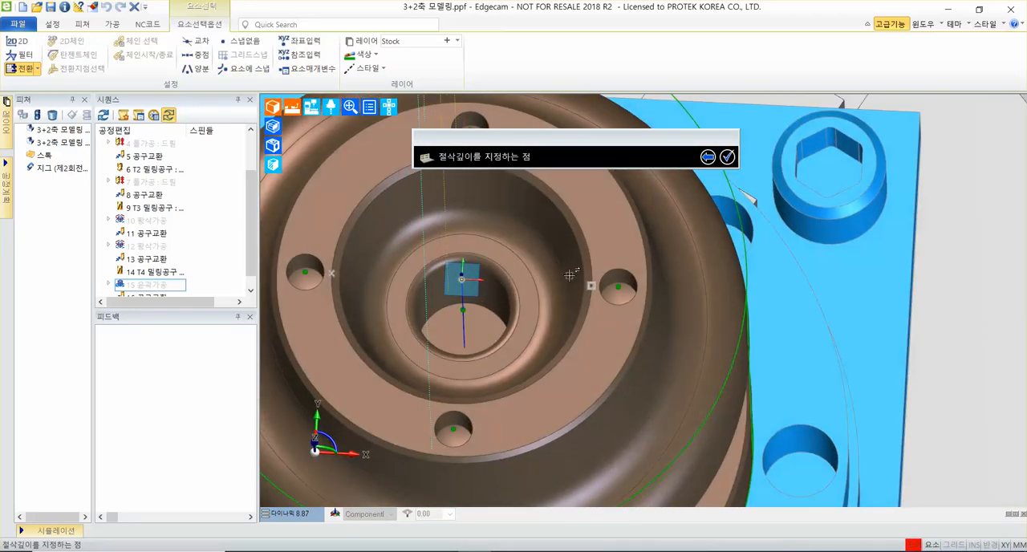
pyautogui.scroll(1, 512, 291)
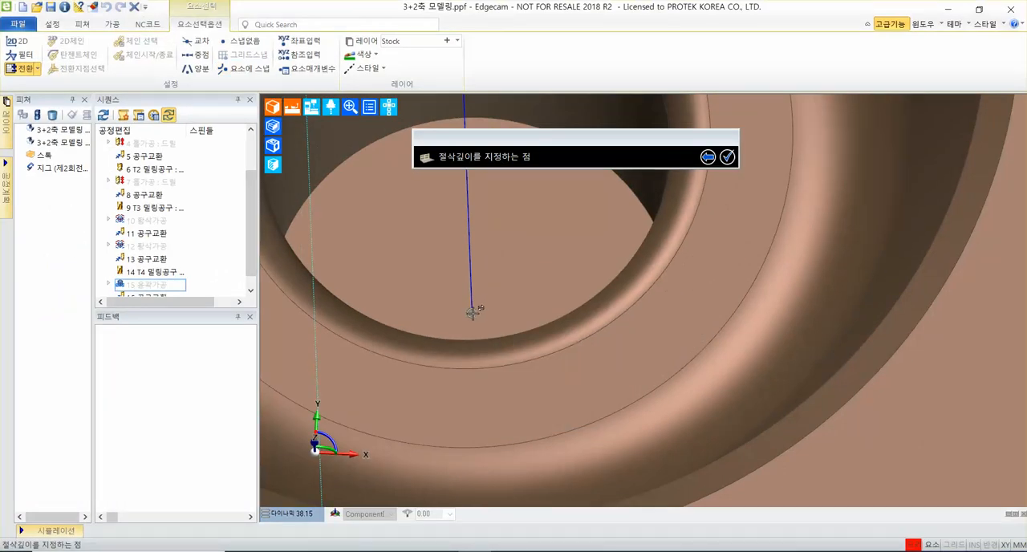
pyautogui.click(473, 311)
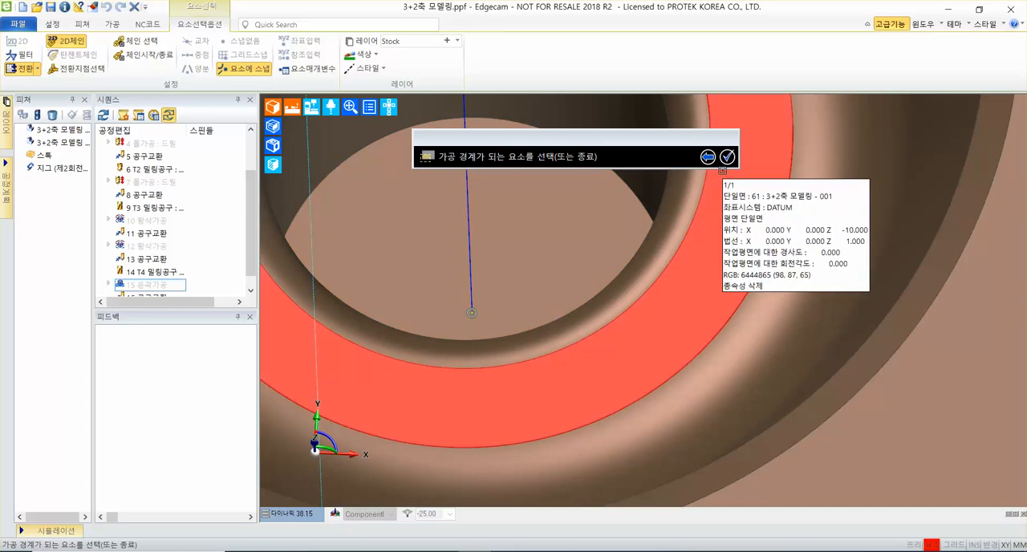
pyautogui.click(726, 158)
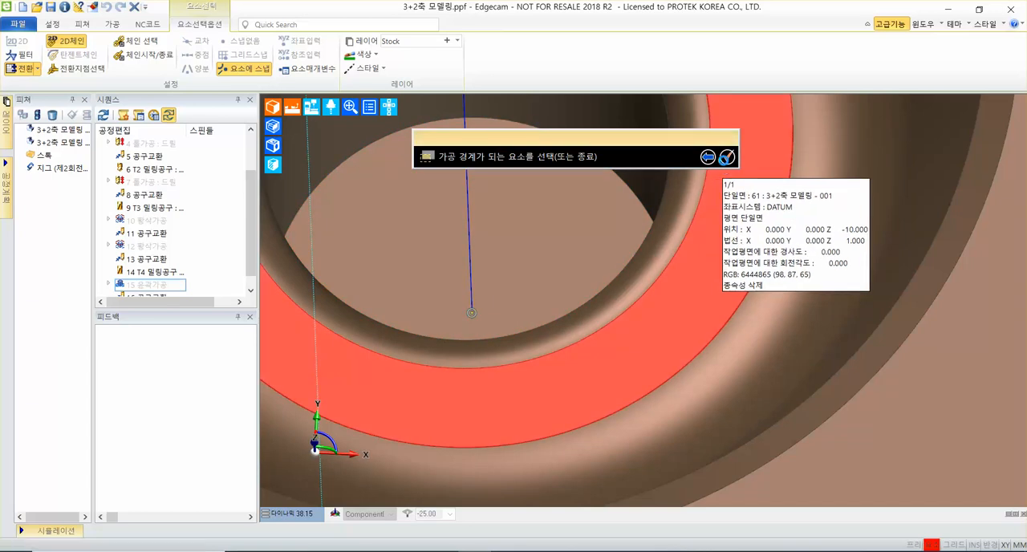
pyautogui.scroll(-6, 514, 244)
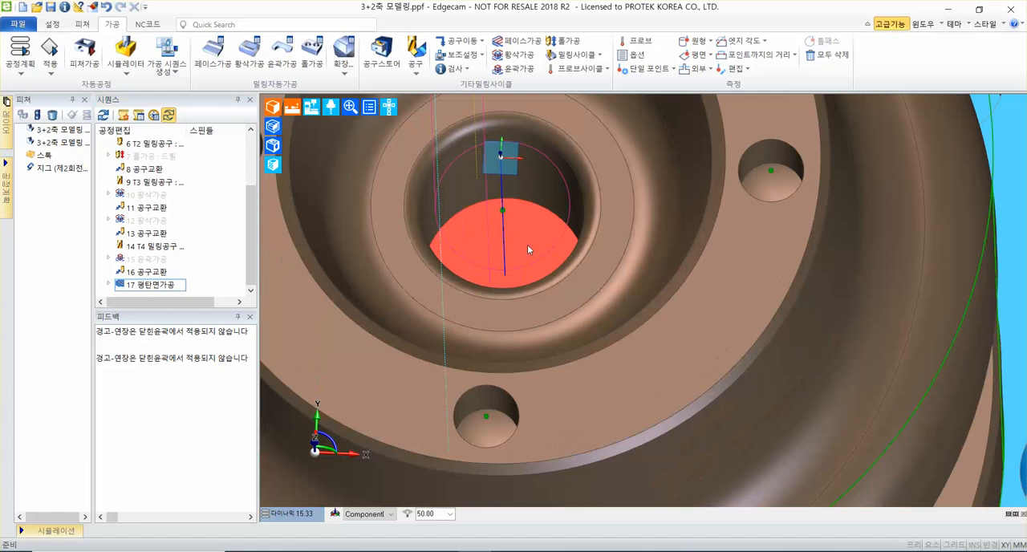
# Add a tool change (공구교환) after flat-face milling operation 17, with Z as the priority axis.
pyautogui.moveTo(561, 211); pyautogui.dragTo(559, 325, button='middle')
pyautogui.click(171, 286)
pyautogui.scroll(3, 559, 324)
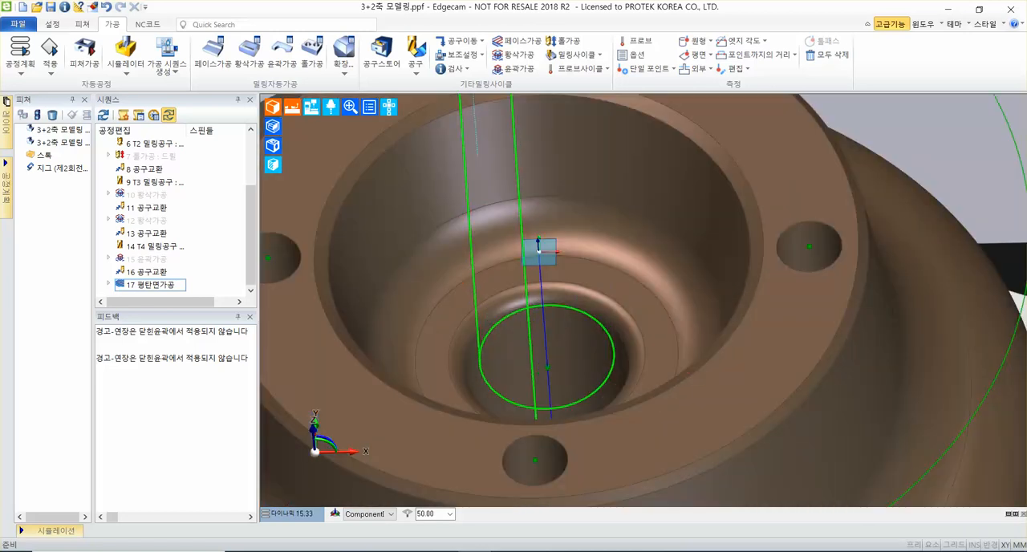
pyautogui.scroll(-4, 617, 329)
pyautogui.moveTo(617, 329); pyautogui.dragTo(623, 289, button='middle')
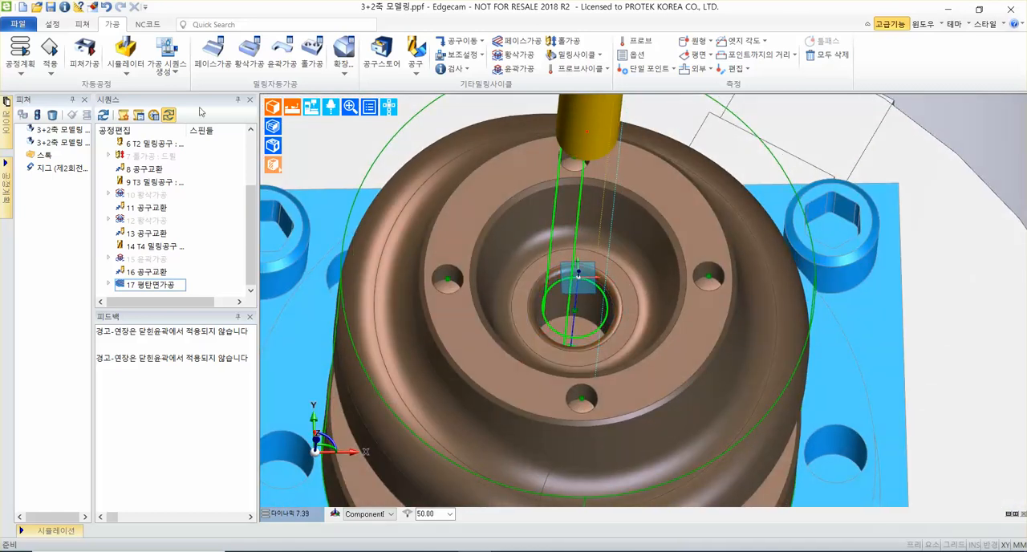
pyautogui.click(465, 42)
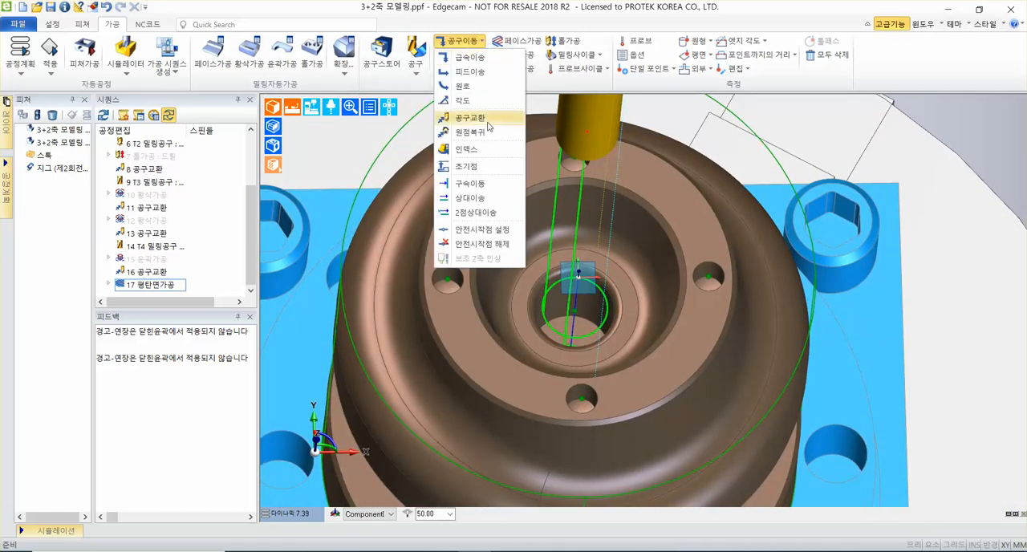
pyautogui.moveTo(490, 125)
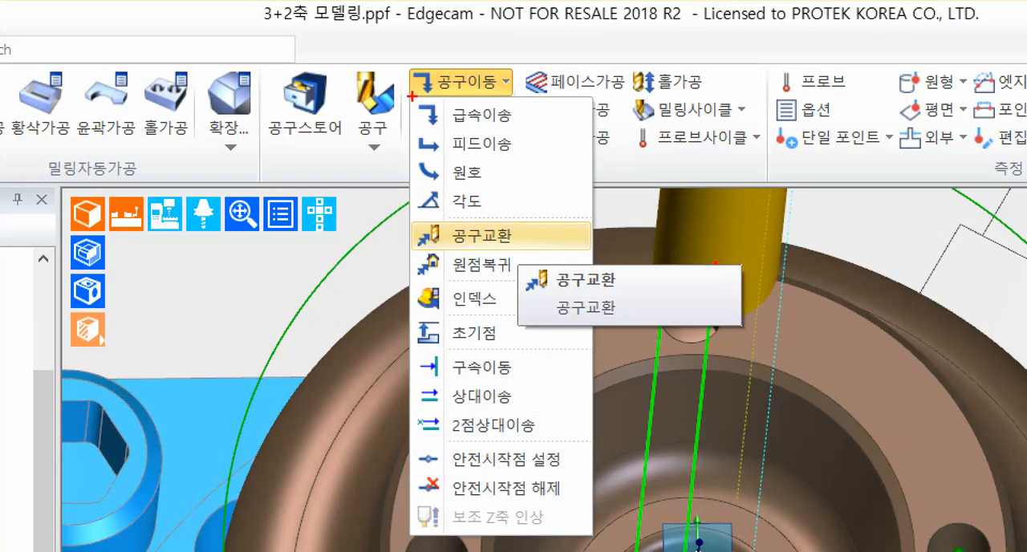
pyautogui.moveTo(411, 97); pyautogui.dragTo(547, 97)
pyautogui.moveTo(414, 245); pyautogui.dragTo(588, 247)
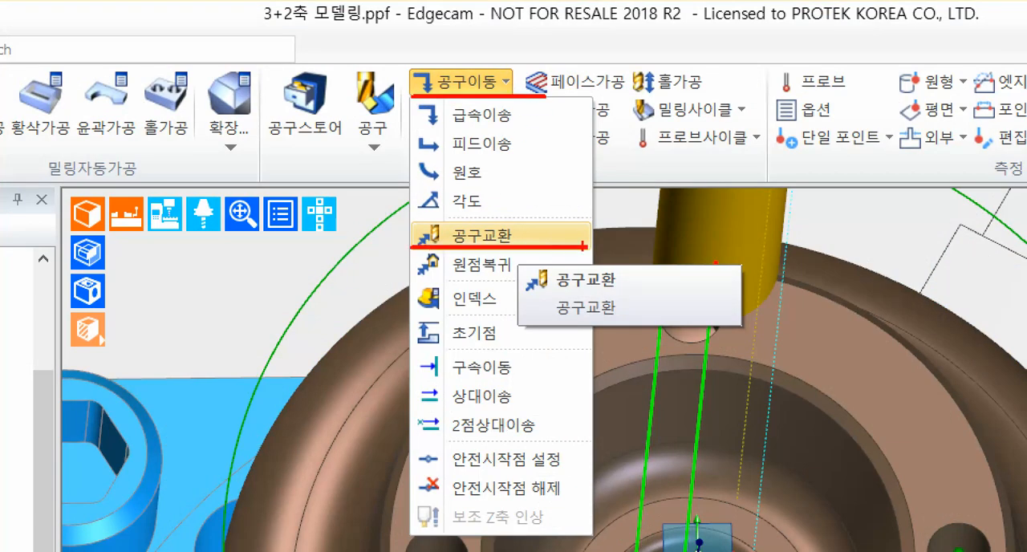
pyautogui.moveTo(533, 227); pyautogui.dragTo(800, 159)
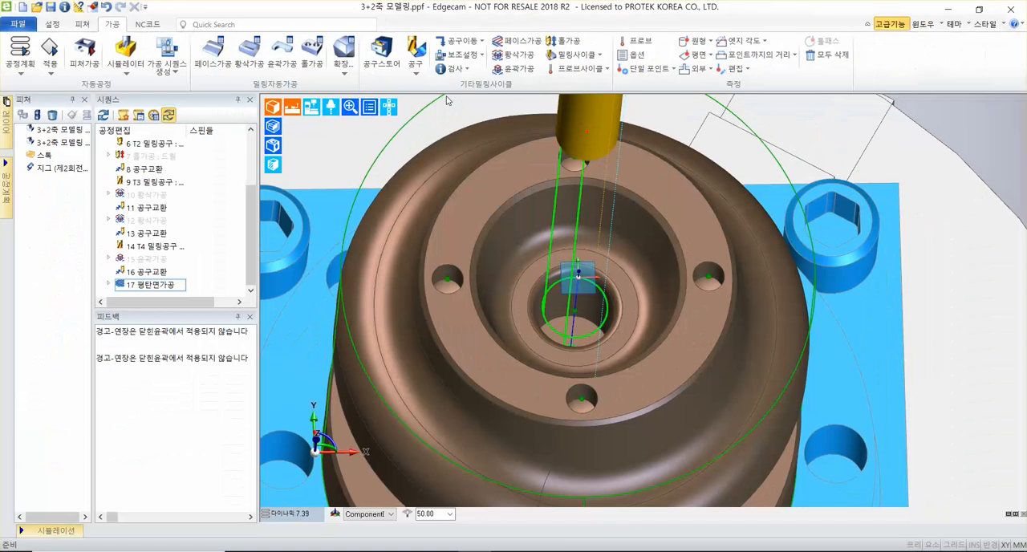
pyautogui.click(457, 81)
pyautogui.moveTo(530, 244)
pyautogui.click(526, 135)
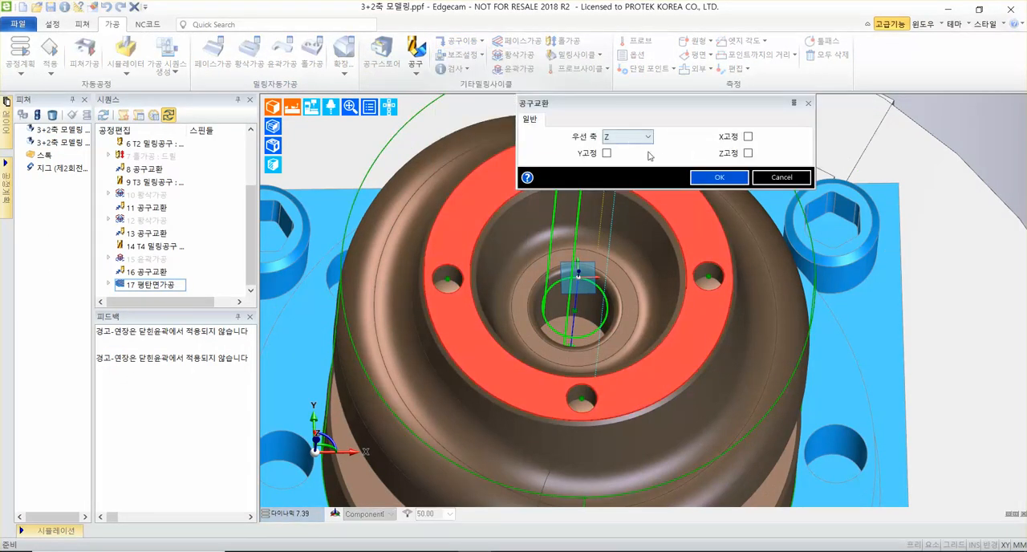
pyautogui.click(722, 177)
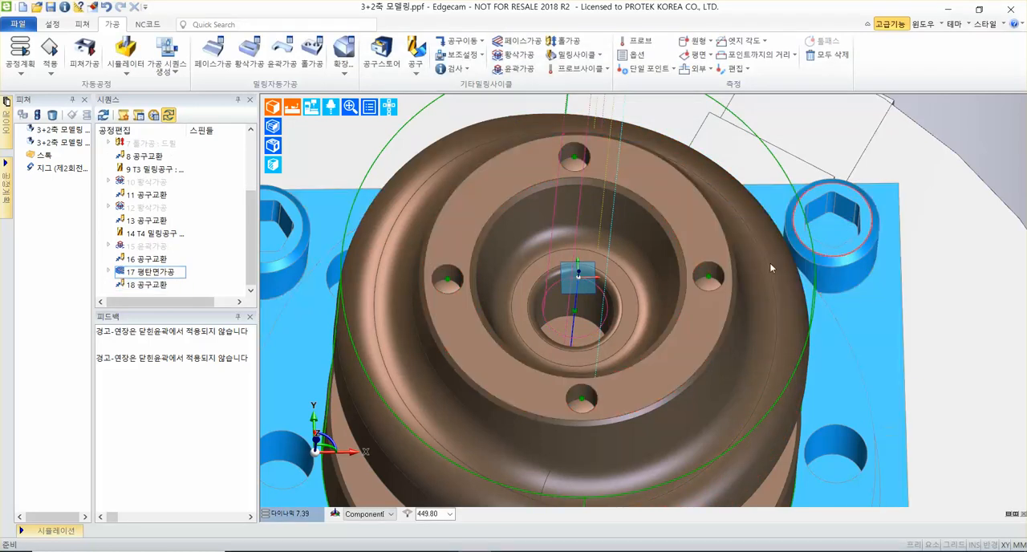
# Start a ball end mill (볼엔드밀) tool definition with tool number (공구번호) 5 and diameter (공구직경) 6 mm.
pyautogui.rightClick(606, 305)
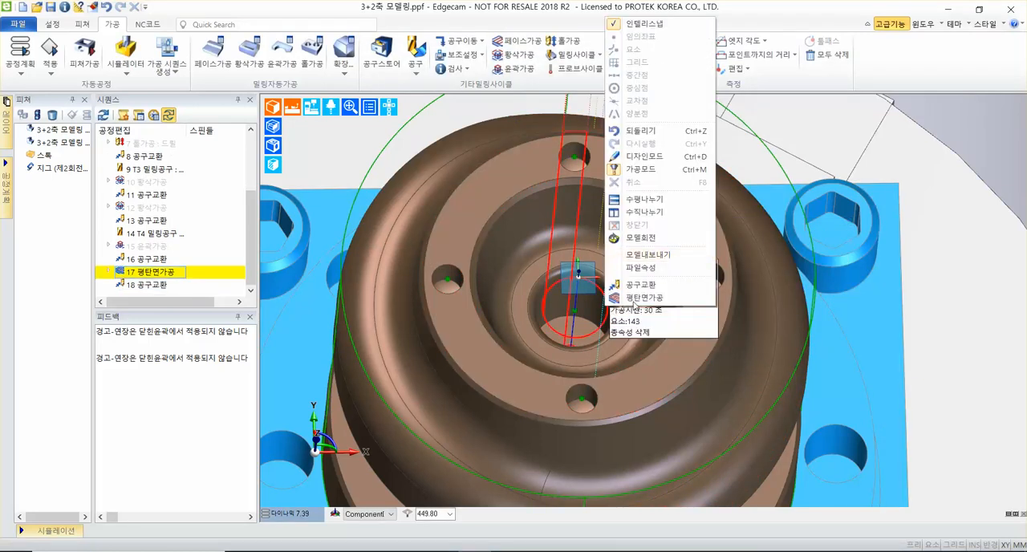
pyautogui.click(851, 125)
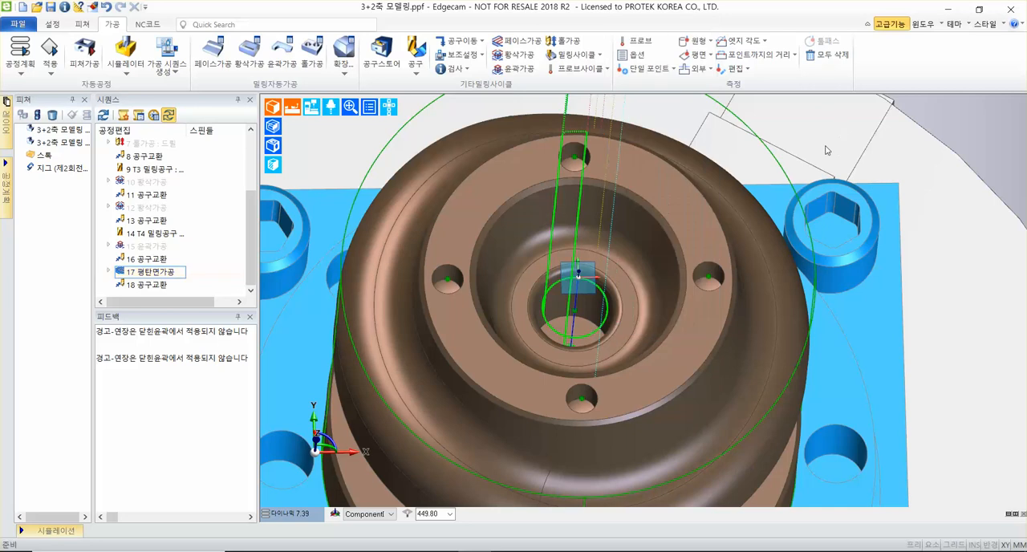
pyautogui.click(415, 72)
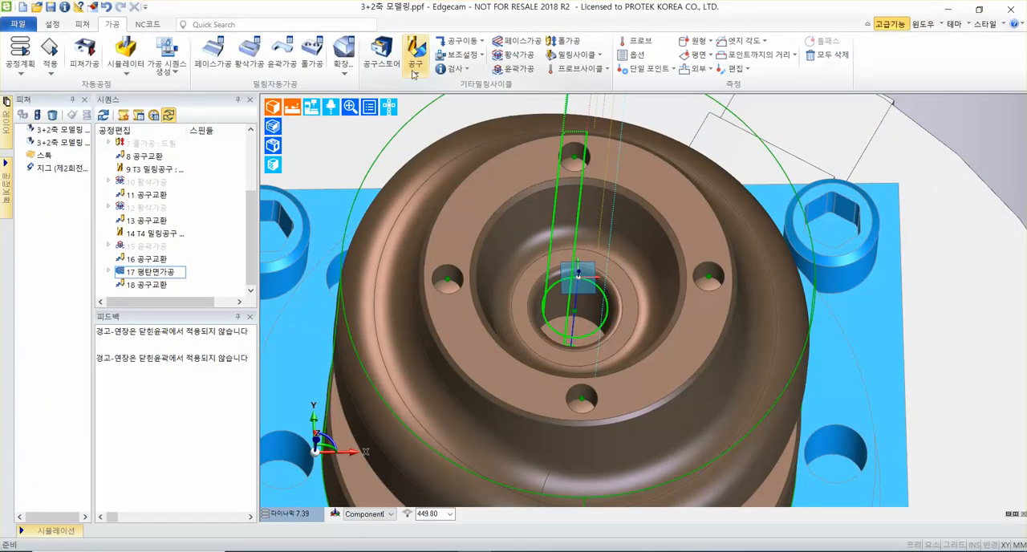
pyautogui.click(517, 148)
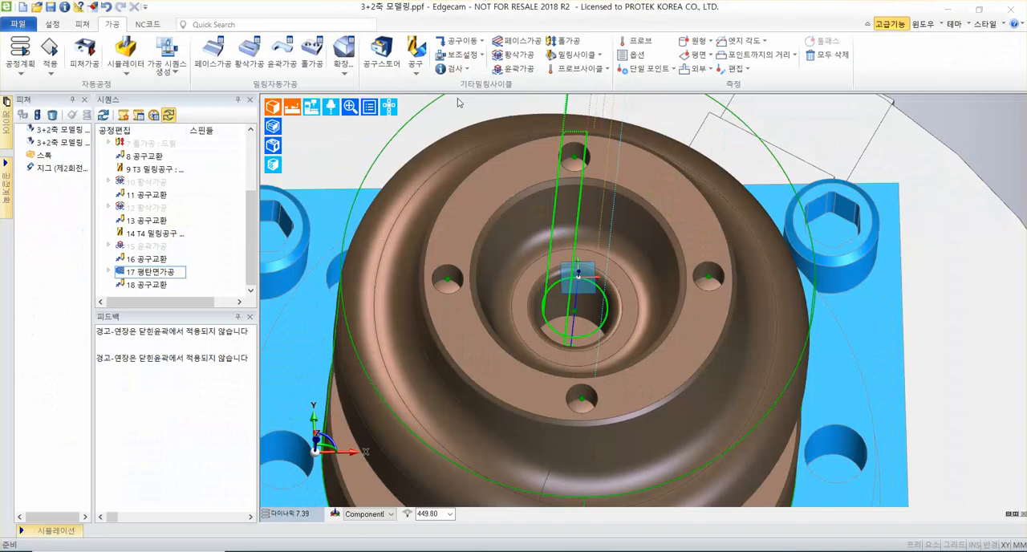
pyautogui.click(427, 113)
pyautogui.click(514, 207)
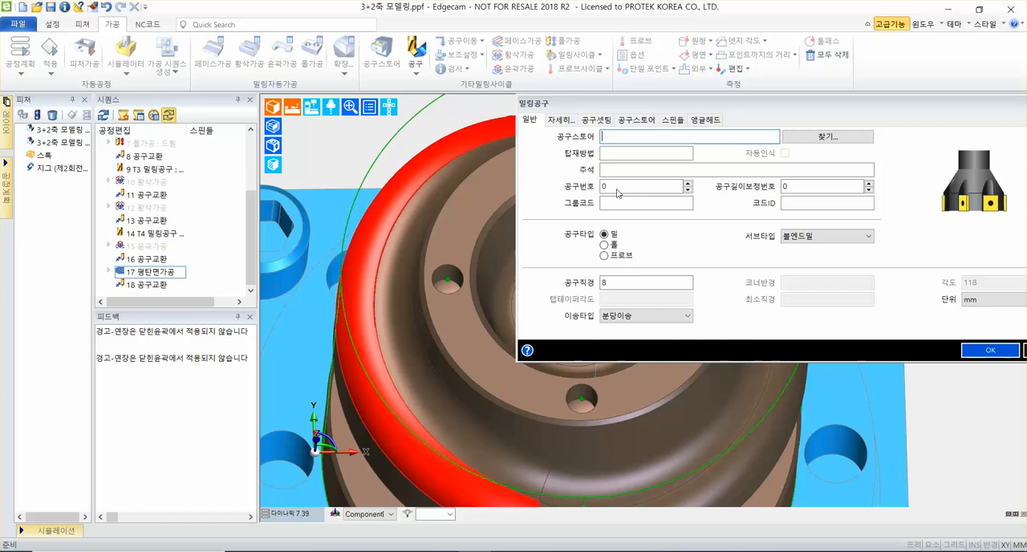
pyautogui.doubleClick(606, 282)
pyautogui.write('6')
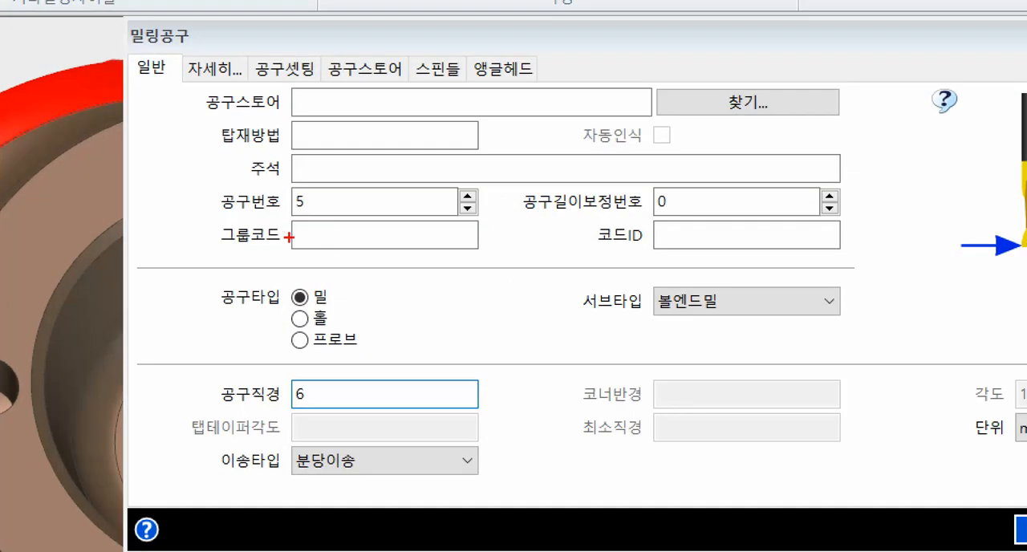
pyautogui.moveTo(216, 215)
pyautogui.mouseDown()
pyautogui.moveTo(459, 189)
pyautogui.moveTo(504, 215)
pyautogui.mouseUp()
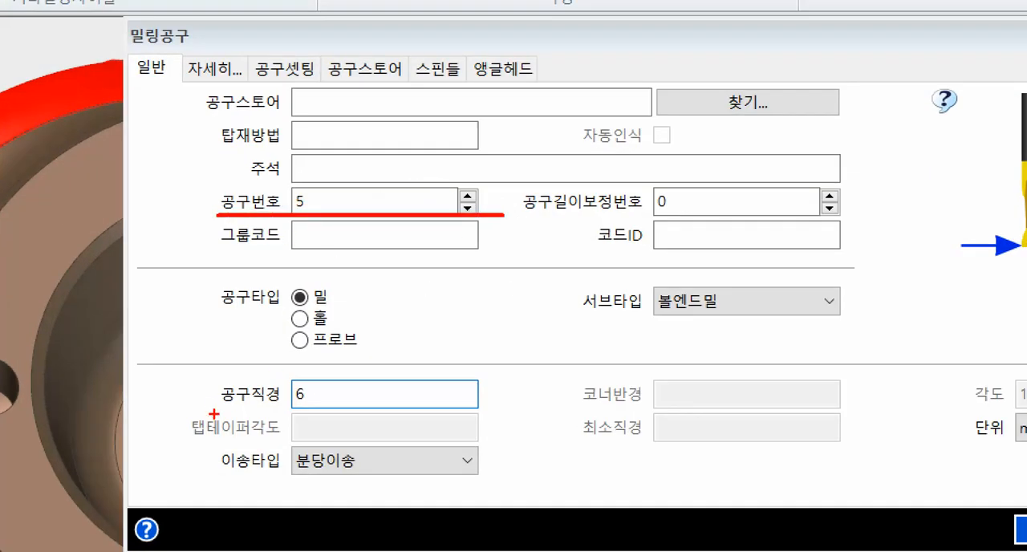
pyautogui.moveTo(213, 413); pyautogui.dragTo(498, 409)
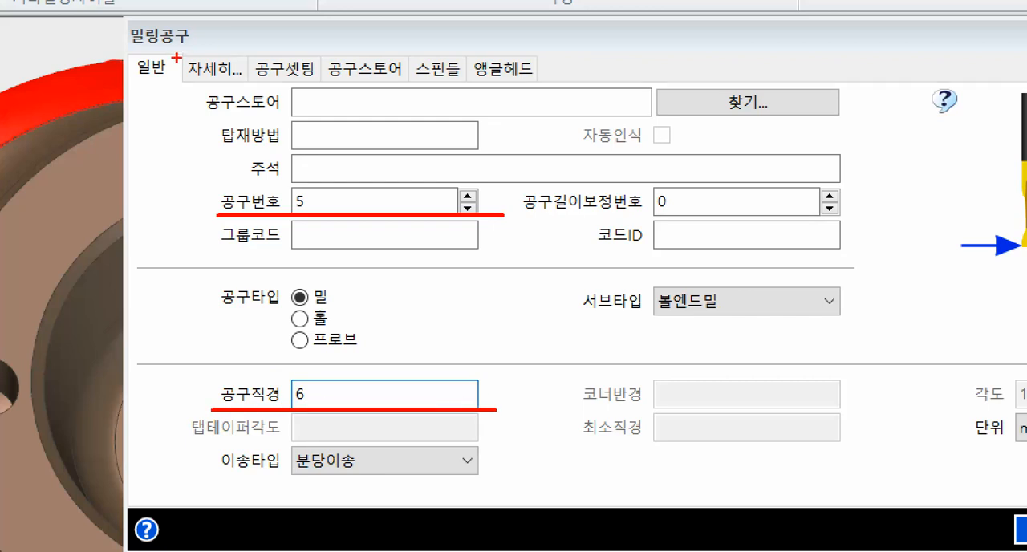
pyautogui.moveTo(175, 57); pyautogui.dragTo(254, 87)
pyautogui.moveTo(191, 93); pyautogui.dragTo(104, 223)
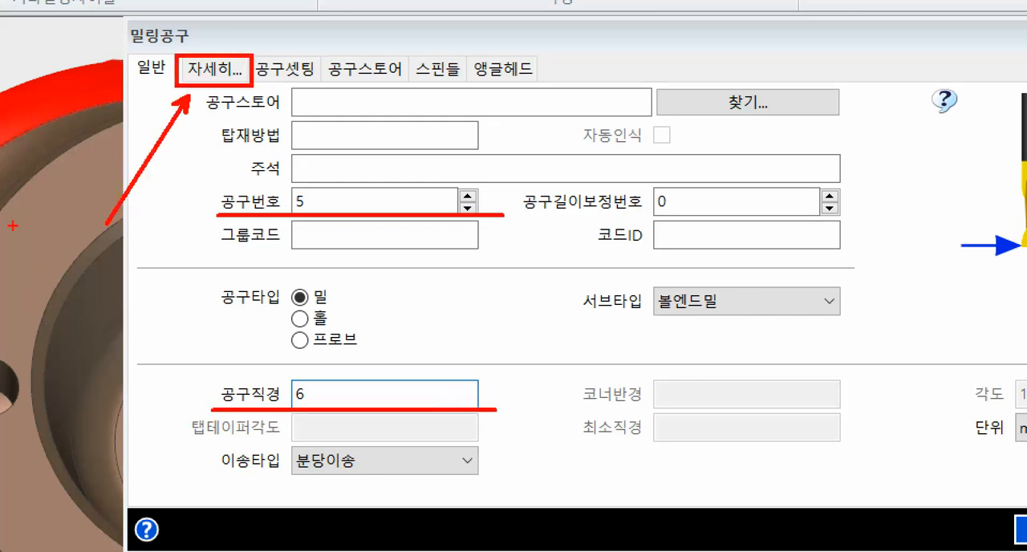
pyautogui.press('Escape')
# Give the ball end mill a flute length (날장) of 50 and a dark pink display colour (색상).
pyautogui.click(199, 70)
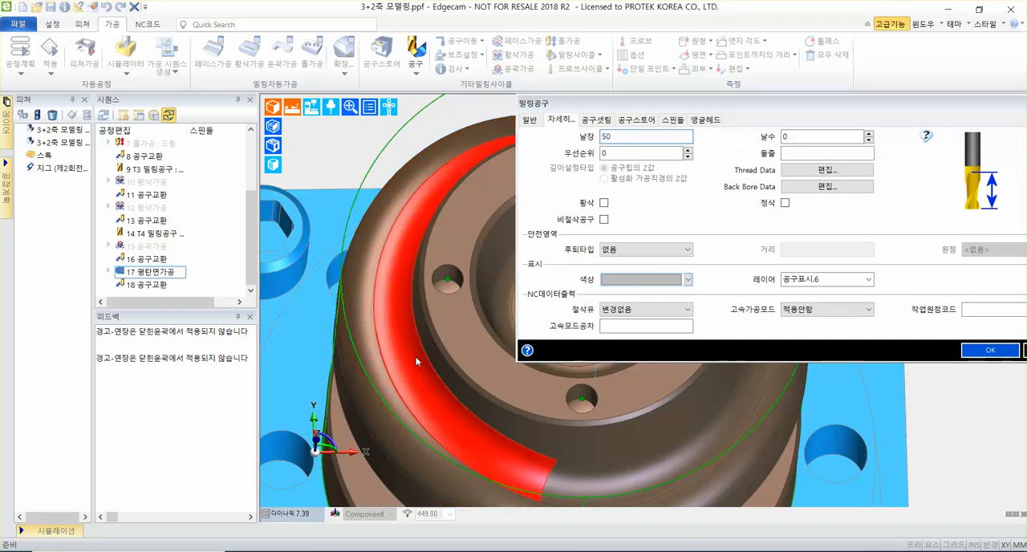
pyautogui.click(687, 280)
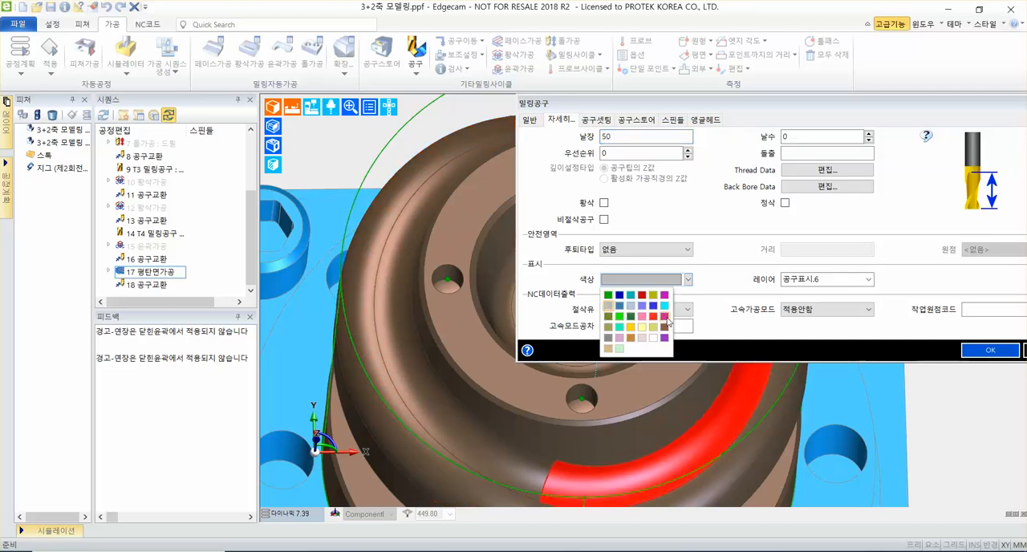
pyautogui.click(663, 317)
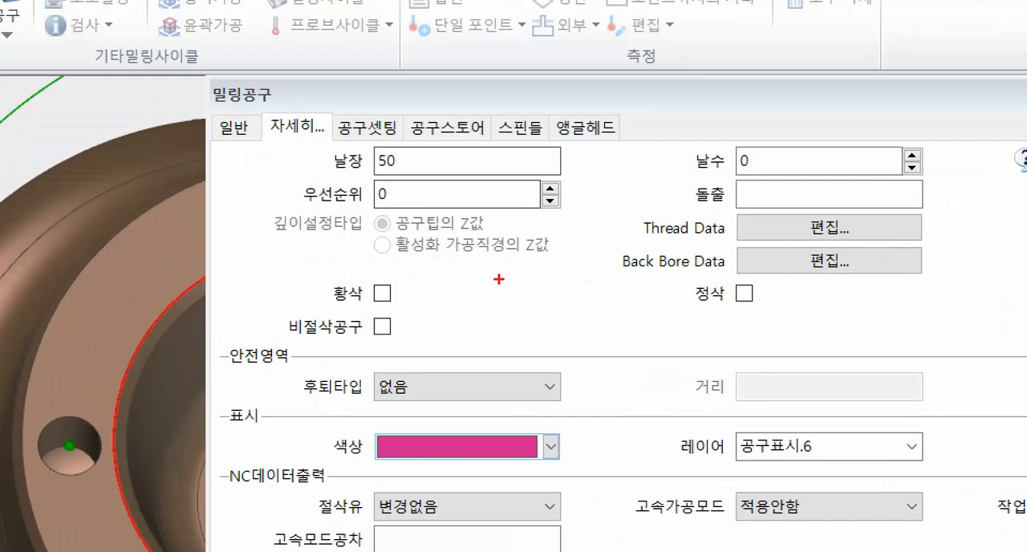
pyautogui.moveTo(320, 175); pyautogui.dragTo(599, 175)
pyautogui.moveTo(320, 461); pyautogui.dragTo(652, 462)
pyautogui.keyDown('ctrl'); pyautogui.moveTo(319, 103); pyautogui.dragTo(405, 152); pyautogui.keyUp('ctrl')
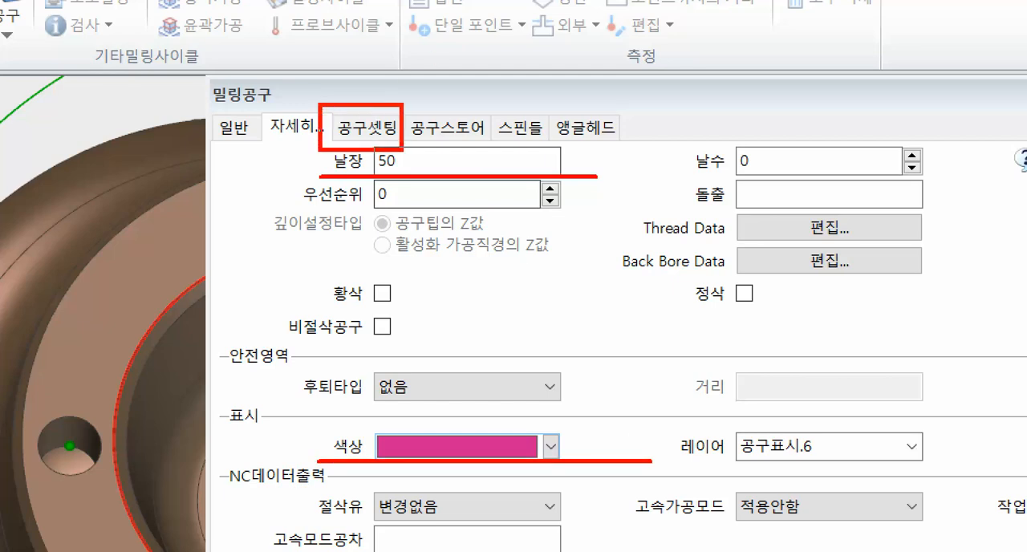
pyautogui.keyDown('ctrl'); pyautogui.keyDown('shift'); pyautogui.moveTo(403, 96); pyautogui.dragTo(527, 27); pyautogui.keyUp('shift'); pyautogui.keyUp('ctrl')
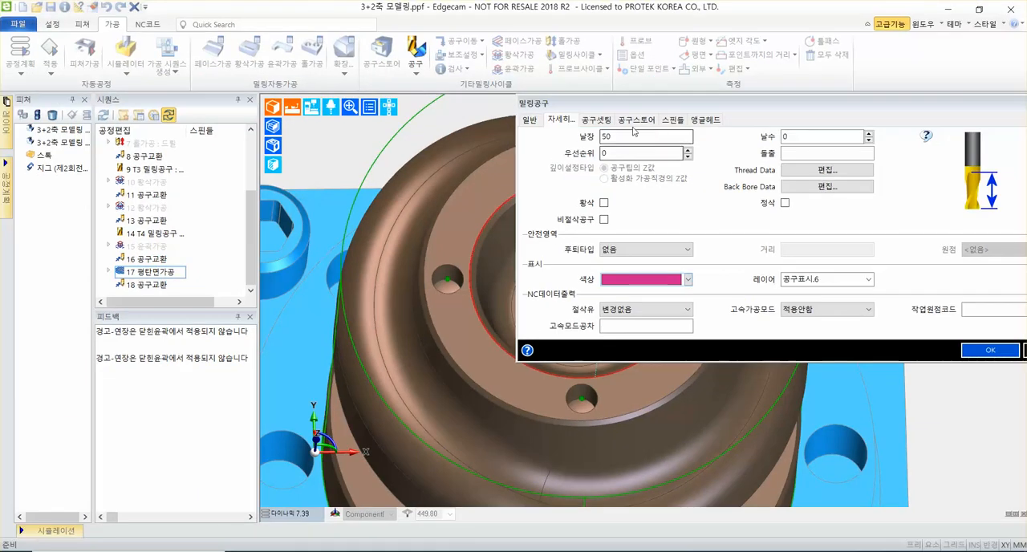
# Set the tool's Z gauge (Z측정) to 50 and shank length (길이) to 50, and add the tool to the sequence.
pyautogui.click(586, 123)
pyautogui.click(789, 139)
pyautogui.write('50')
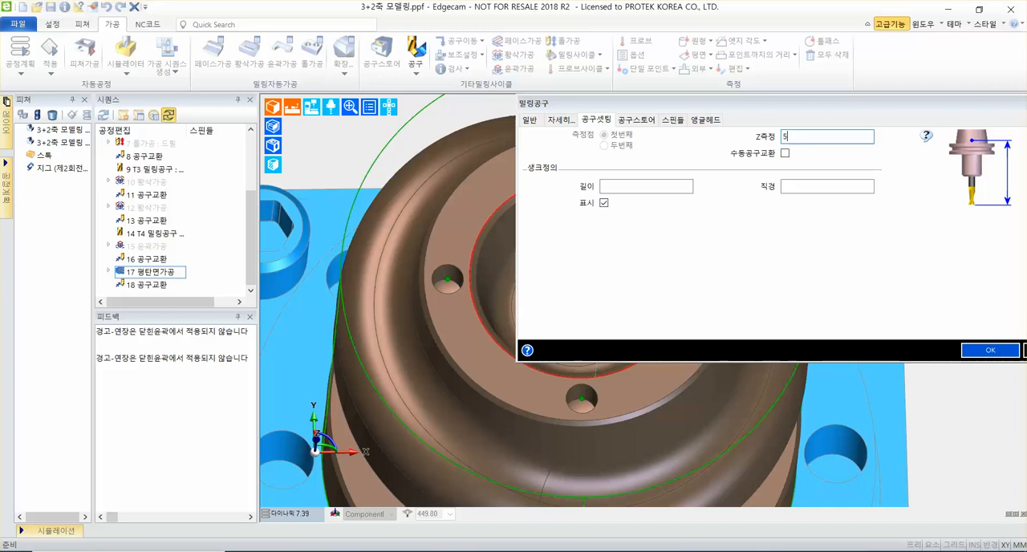
pyautogui.click(630, 186)
pyautogui.write('50')
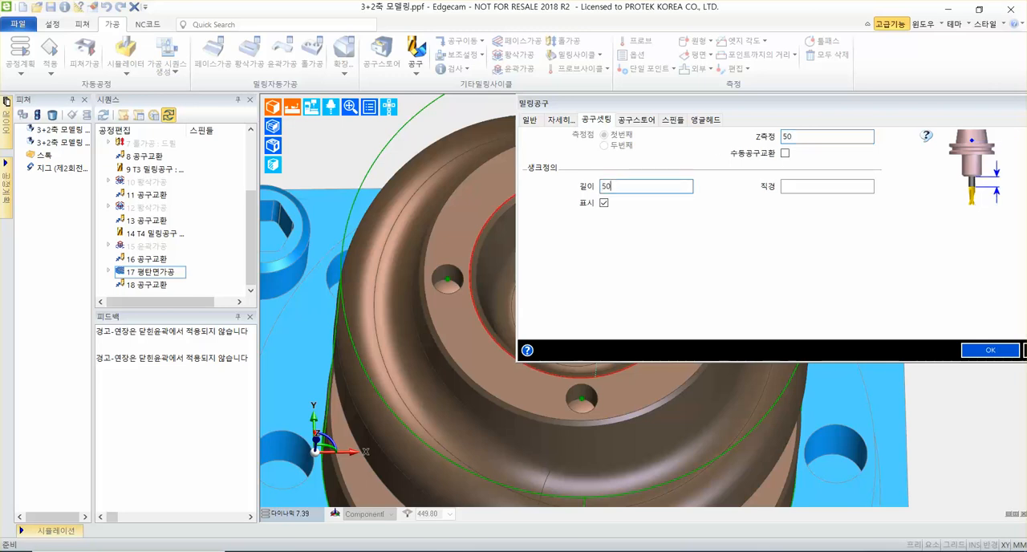
pyautogui.moveTo(800, 103); pyautogui.dragTo(615, 117)
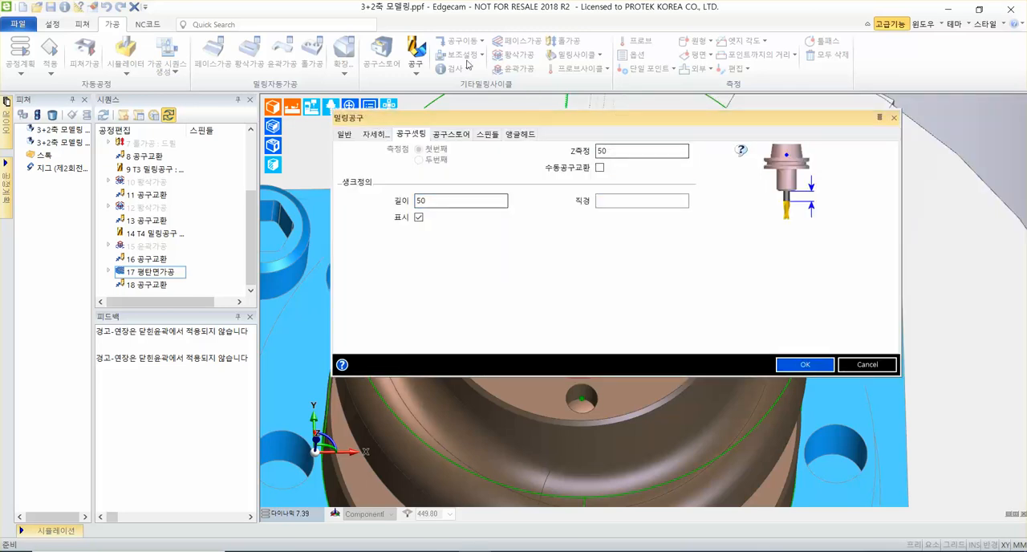
pyautogui.click(804, 365)
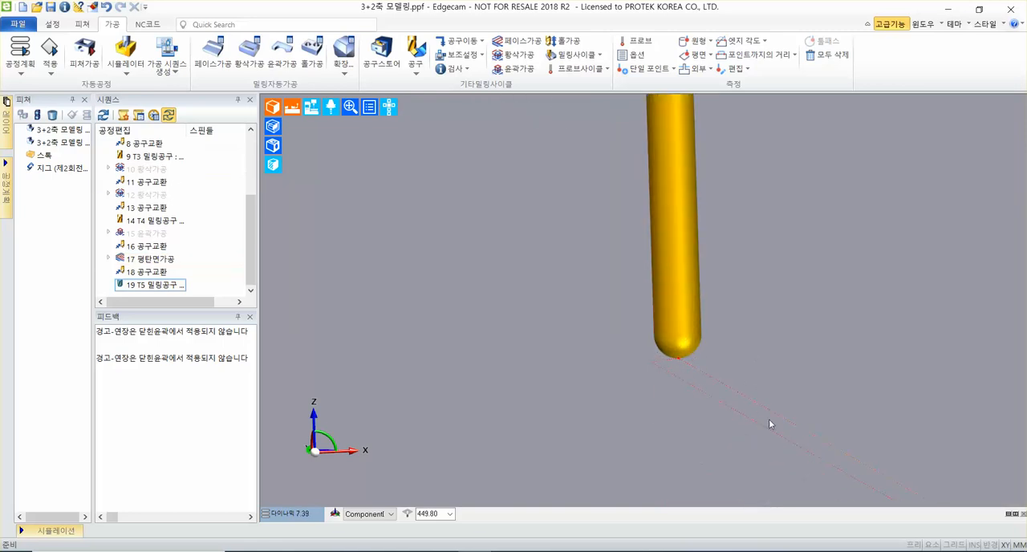
# Start an open-surface machining cycle (열린곡면가공) from the milling cycles for the ball end mill.
pyautogui.scroll(2, 769, 422)
pyautogui.scroll(-10, 769, 421)
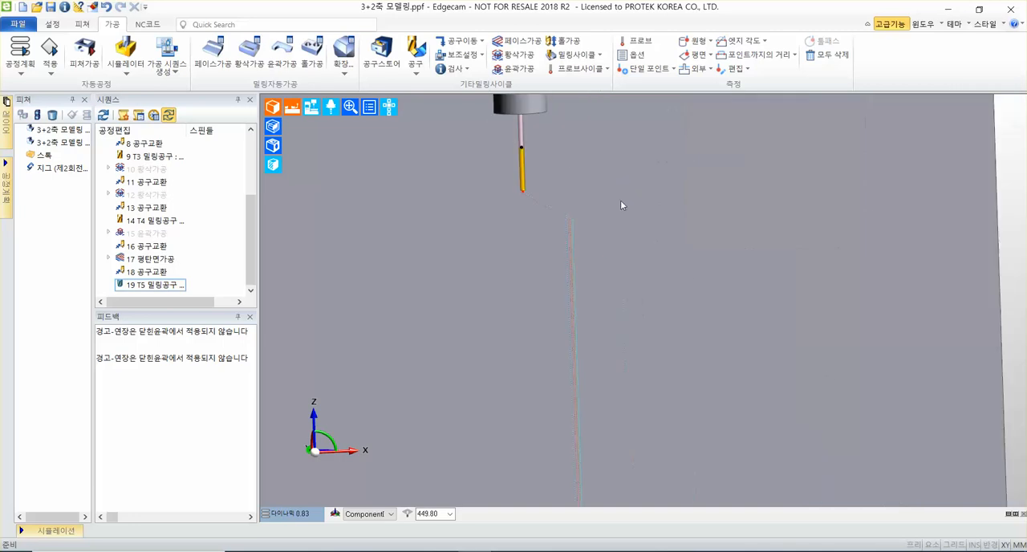
pyautogui.moveTo(617, 213); pyautogui.dragTo(641, 264, button='middle')
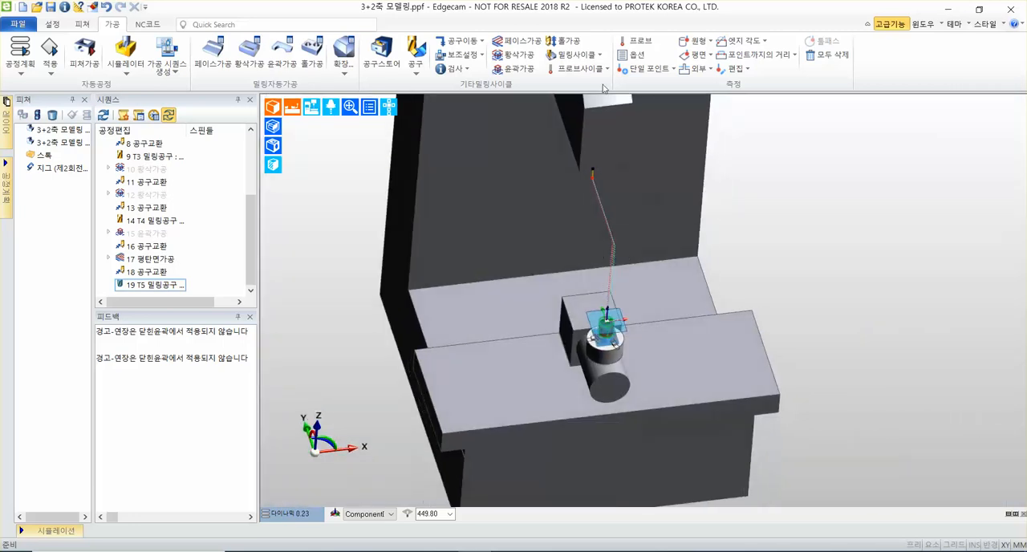
pyautogui.click(572, 57)
pyautogui.click(522, 108)
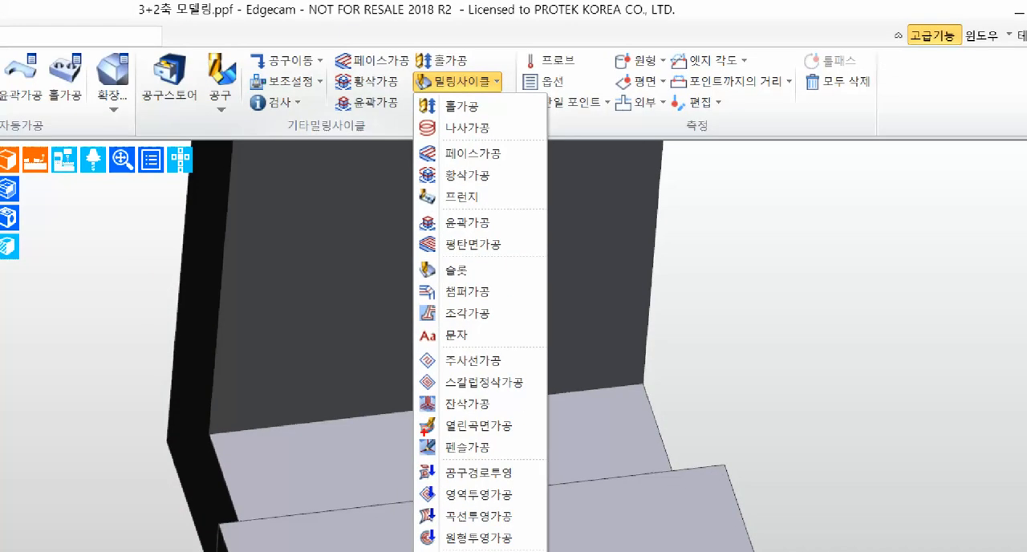
pyautogui.moveTo(413, 434); pyautogui.dragTo(544, 428)
pyautogui.moveTo(412, 70)
pyautogui.mouseDown()
pyautogui.moveTo(518, 107)
pyautogui.moveTo(507, 90)
pyautogui.mouseUp()
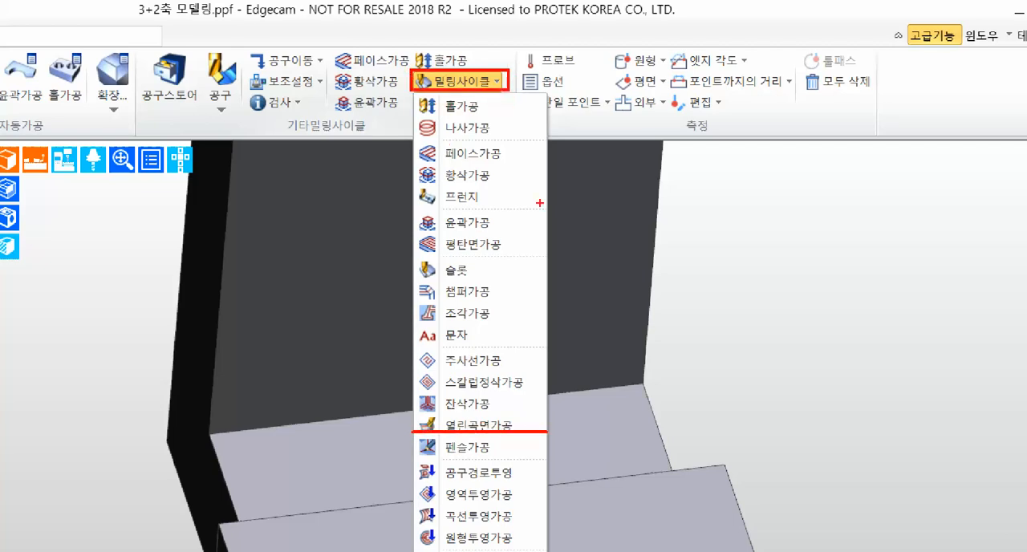
pyautogui.moveTo(522, 417); pyautogui.dragTo(703, 290)
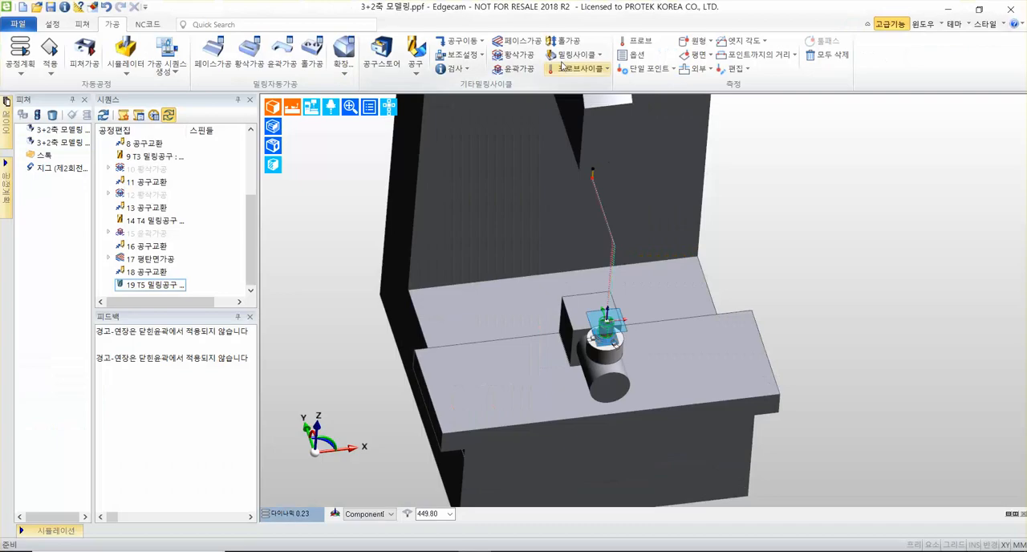
pyautogui.click(457, 81)
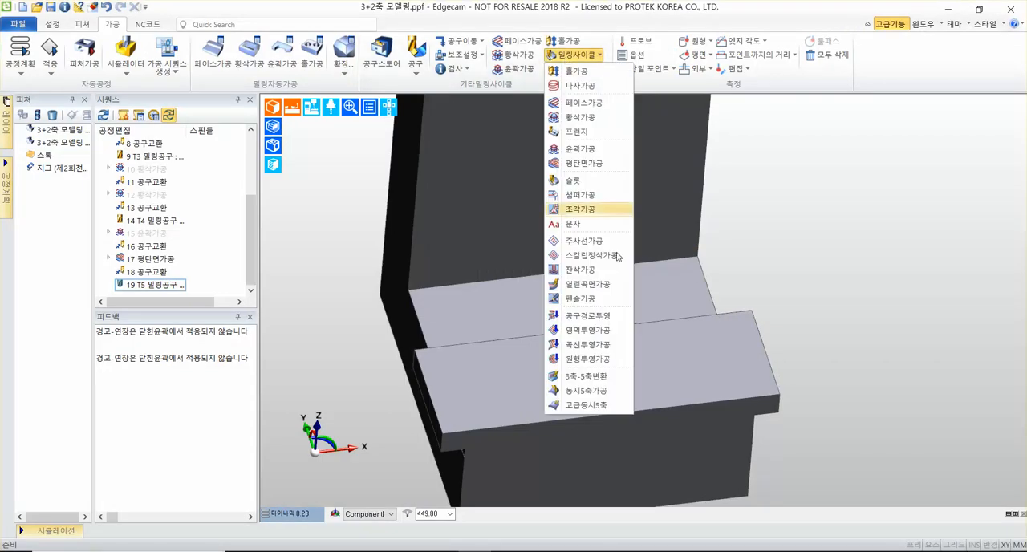
pyautogui.click(598, 286)
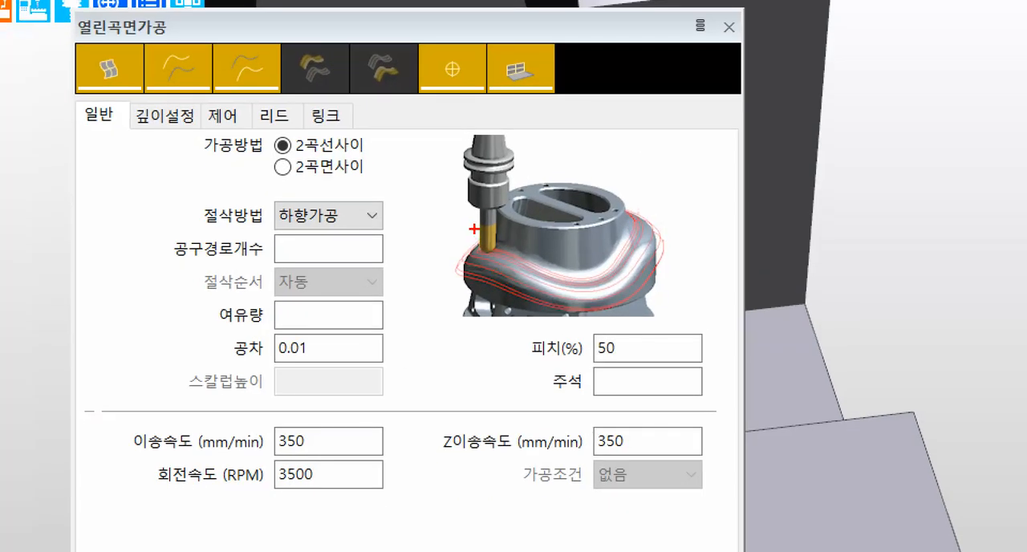
pyautogui.moveTo(474, 228)
pyautogui.mouseDown()
pyautogui.moveTo(493, 265)
pyautogui.moveTo(615, 276)
pyautogui.moveTo(647, 198)
pyautogui.mouseUp()
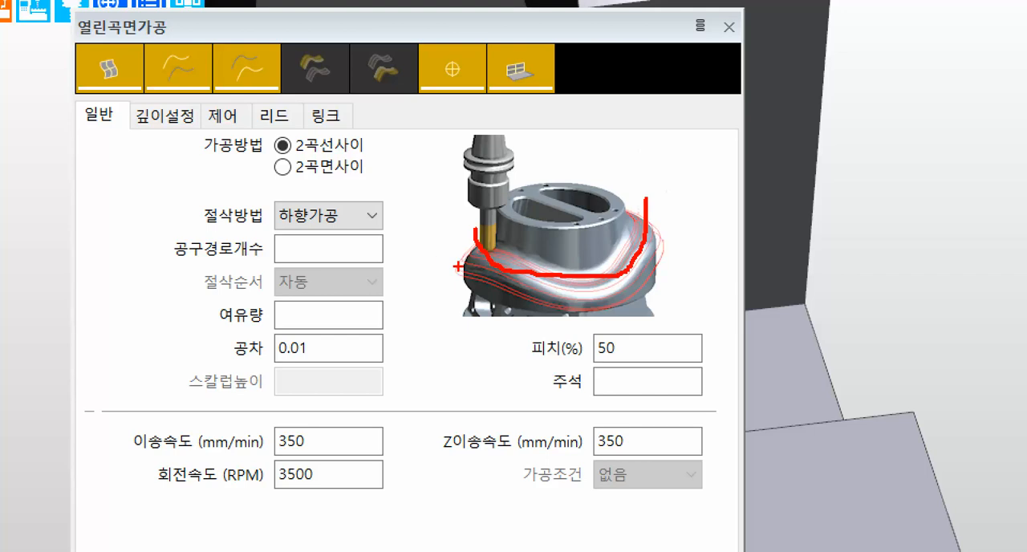
pyautogui.press('e')
pyautogui.keyDown('ctrl'); pyautogui.keyDown('shift'); pyautogui.moveTo(478, 262); pyautogui.dragTo(427, 237); pyautogui.keyUp('shift'); pyautogui.keyUp('ctrl')
pyautogui.keyDown('ctrl'); pyautogui.keyDown('shift'); pyautogui.moveTo(634, 265); pyautogui.dragTo(689, 195); pyautogui.keyUp('shift'); pyautogui.keyUp('ctrl')
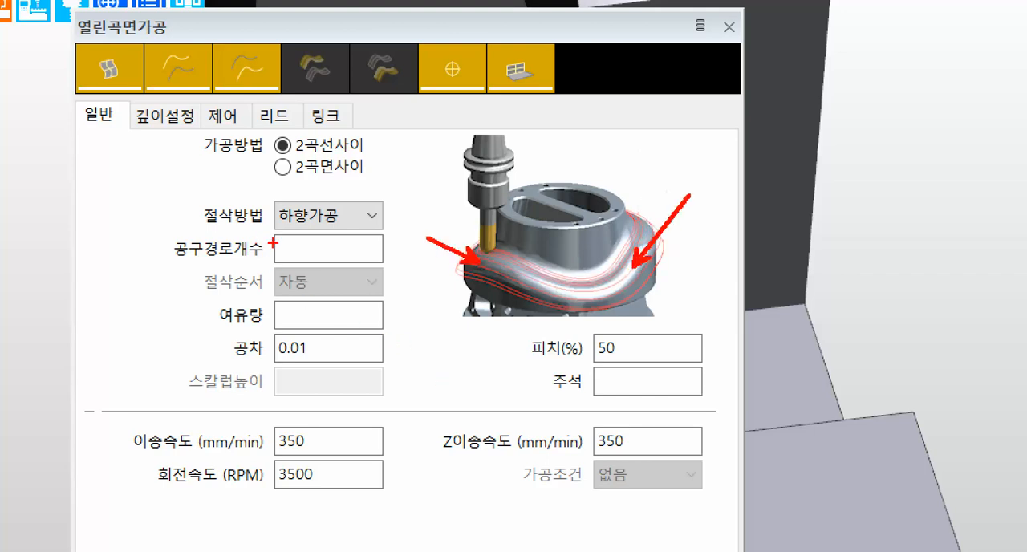
pyautogui.press('Escape')
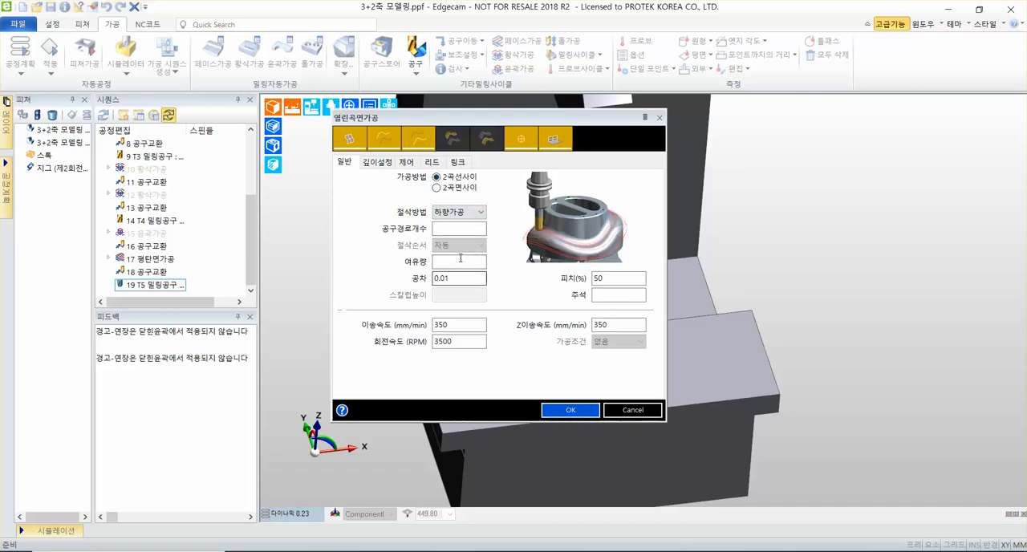
# Set the cycle's pitch (피치) to 5%, feed (이송속도) and Z feed (Z이송속도) to 400 mm/min, and spindle speed (회전속도) to 4600 RPM.
pyautogui.doubleClick(609, 278)
pyautogui.write('5')
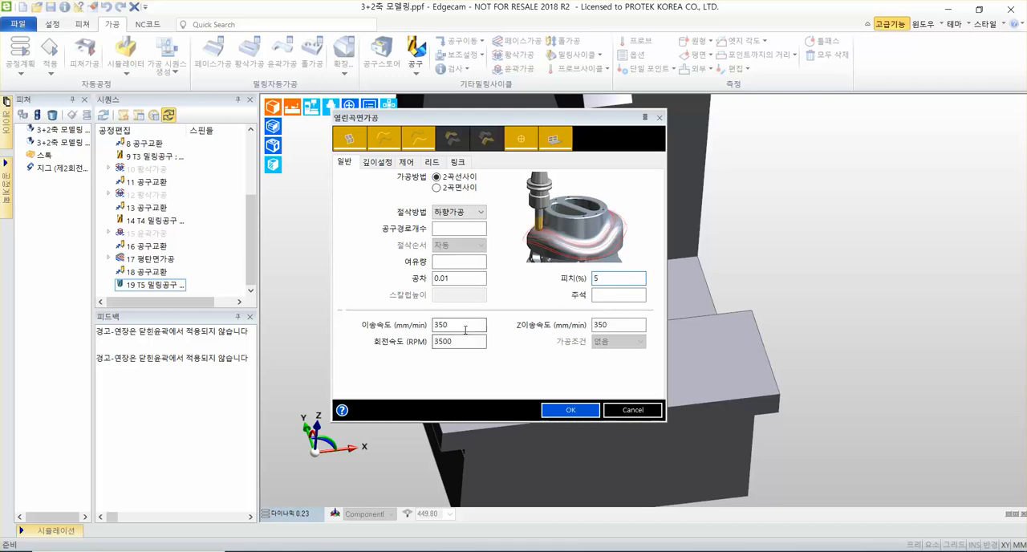
pyautogui.doubleClick(441, 325)
pyautogui.write('400')
pyautogui.press('Tab')
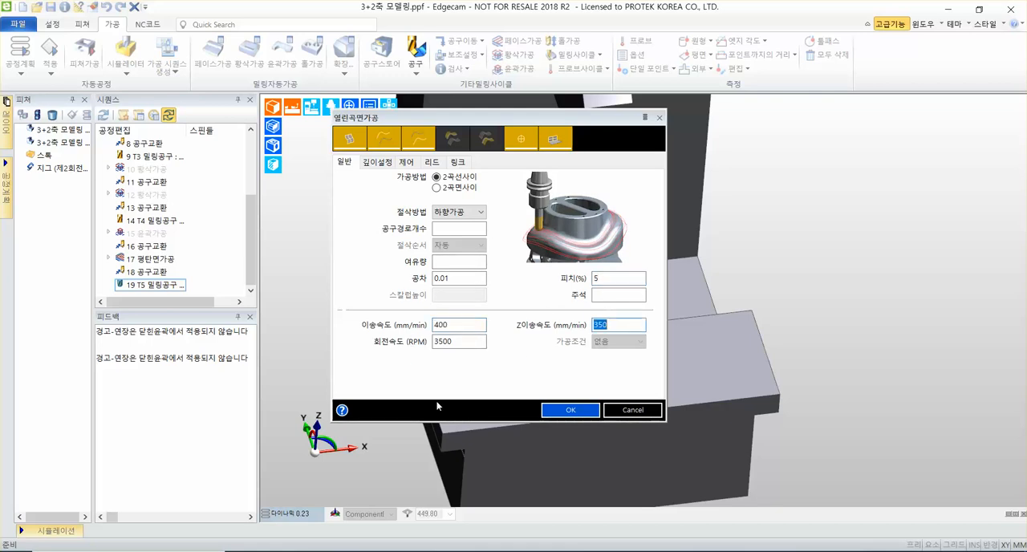
pyautogui.write('400')
pyautogui.press('Tab')
pyautogui.write('4600')
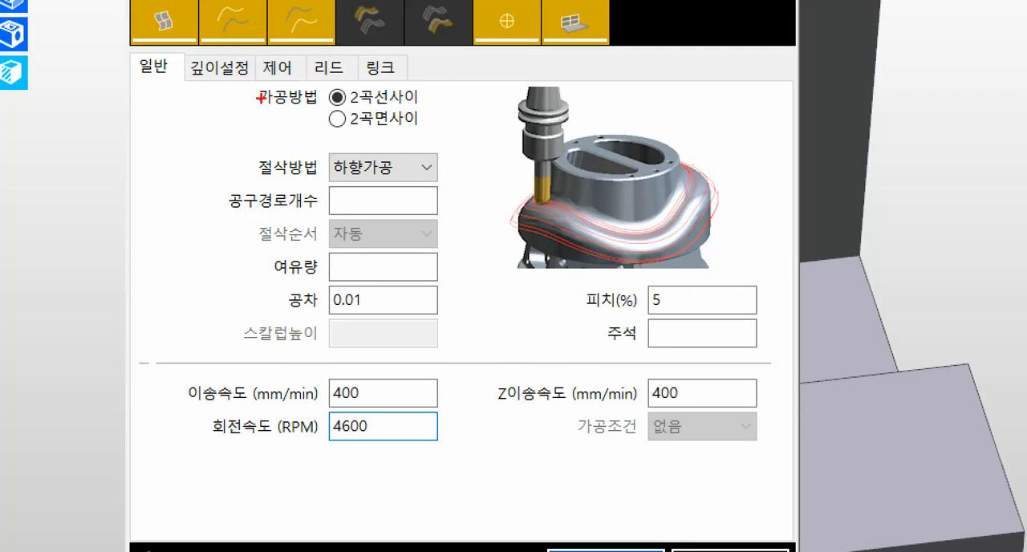
pyautogui.moveTo(390, 184); pyautogui.dragTo(446, 182)
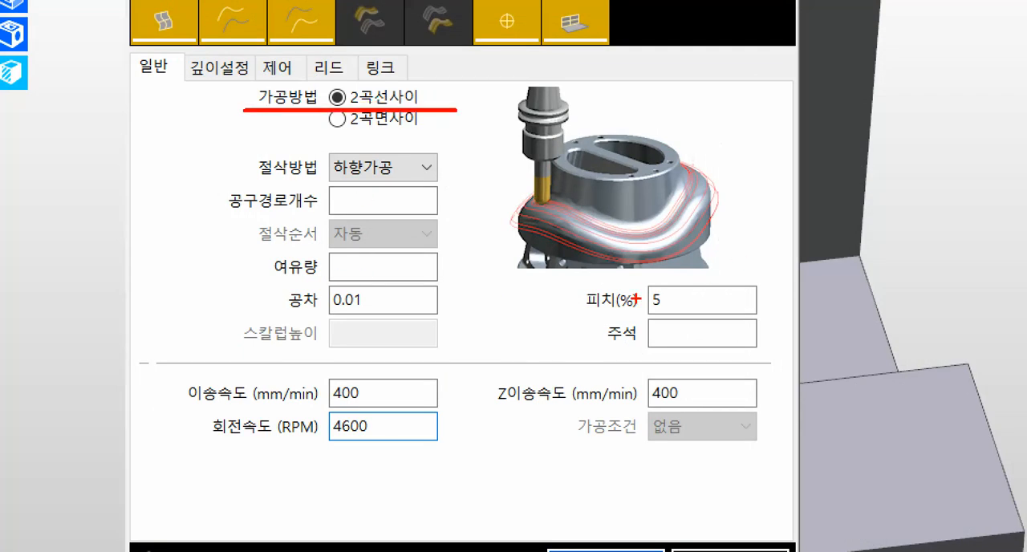
pyautogui.moveTo(582, 318); pyautogui.dragTo(774, 319)
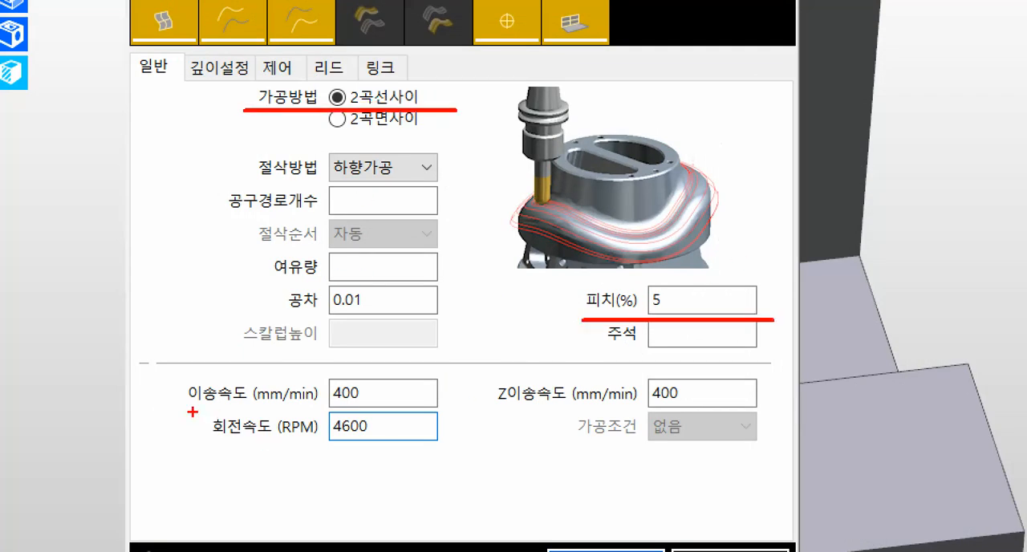
pyautogui.moveTo(156, 366)
pyautogui.mouseDown()
pyautogui.moveTo(761, 436)
pyautogui.moveTo(769, 498)
pyautogui.moveTo(773, 451)
pyautogui.moveTo(779, 456)
pyautogui.mouseUp()
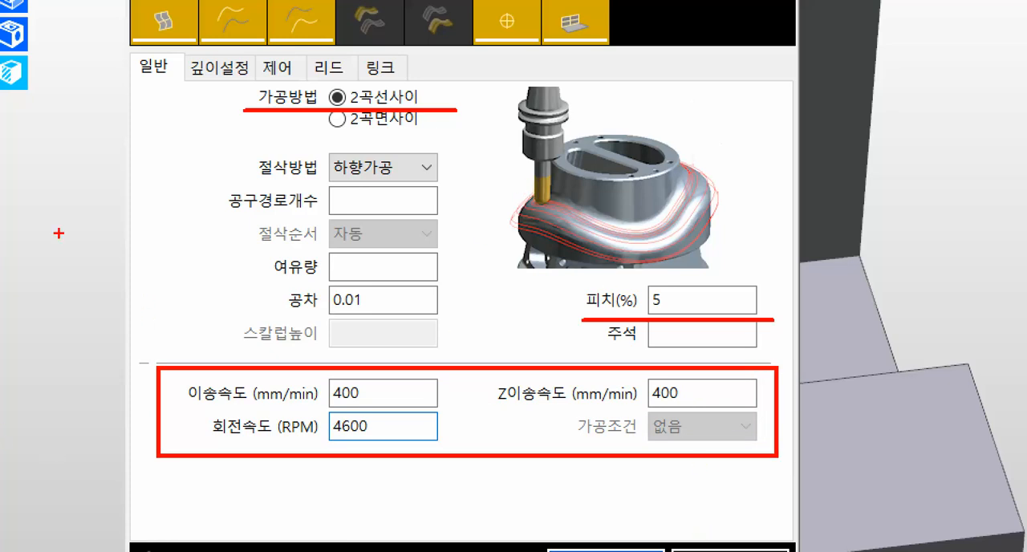
pyautogui.moveTo(177, 45)
pyautogui.mouseDown()
pyautogui.moveTo(231, 87)
pyautogui.moveTo(264, 89)
pyautogui.mouseUp()
pyautogui.moveTo(178, 103)
pyautogui.mouseDown()
pyautogui.moveTo(24, 240)
pyautogui.moveTo(1, 287)
pyautogui.mouseUp()
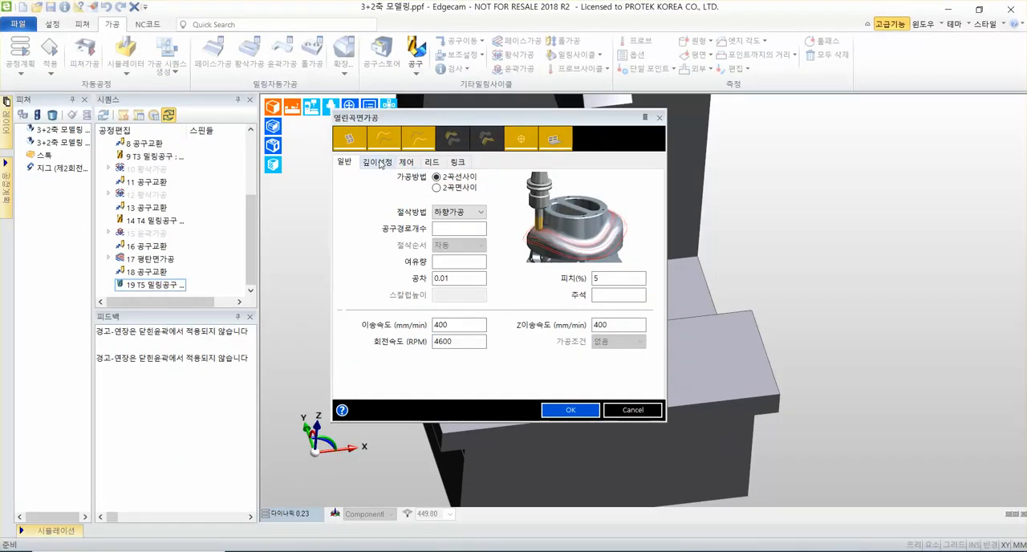
# Keep the safe height (안전높이) of 50 in the depth settings (깊이설정) and accept the cycle parameters.
pyautogui.click(218, 67)
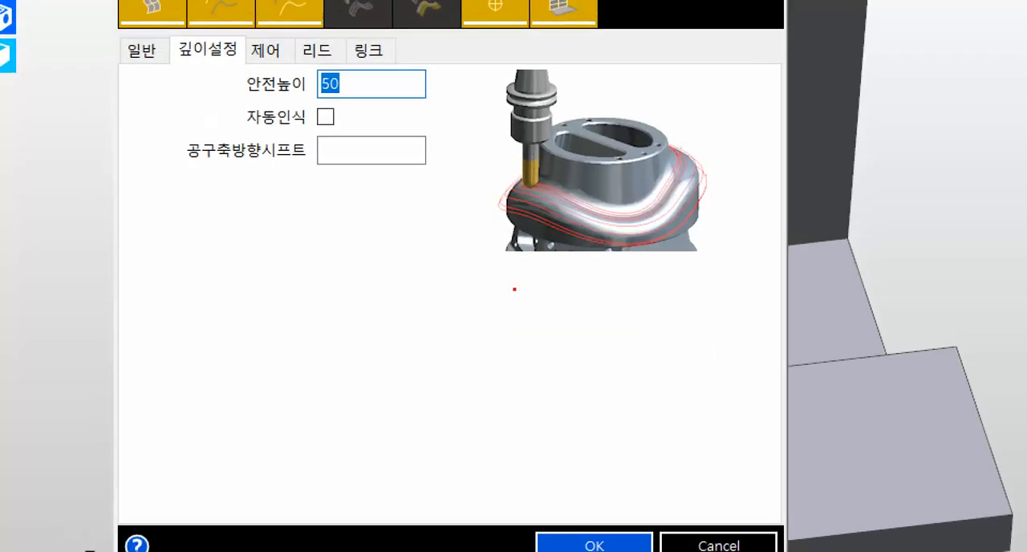
pyautogui.moveTo(220, 98); pyautogui.dragTo(413, 98)
pyautogui.moveTo(488, 521); pyautogui.dragTo(657, 551)
pyautogui.moveTo(616, 514); pyautogui.dragTo(616, 241)
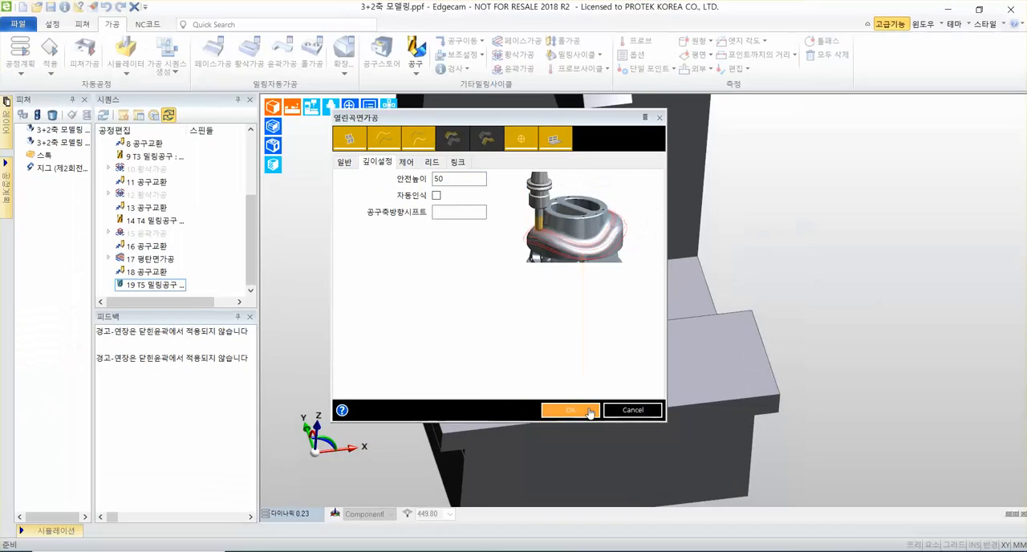
pyautogui.click(610, 546)
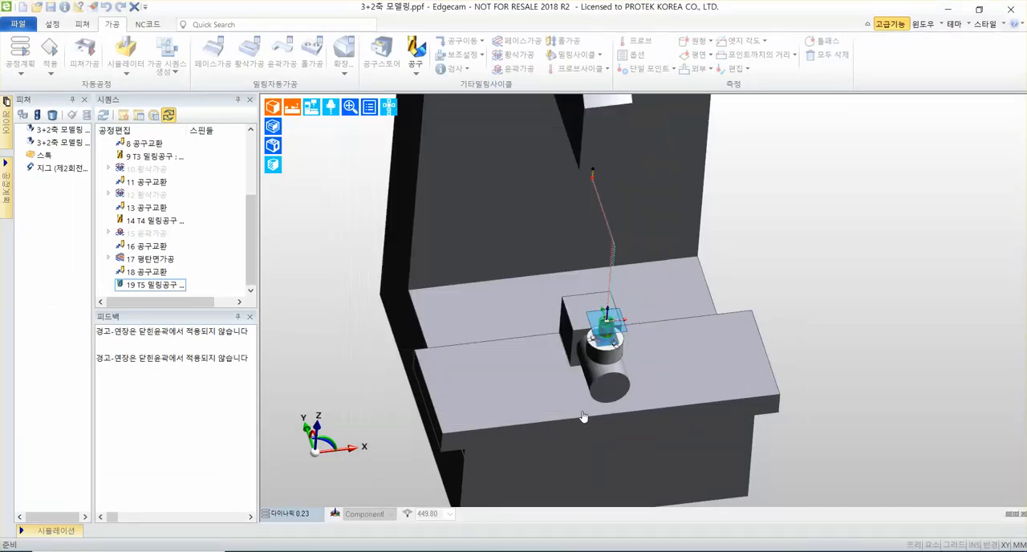
# Select the concave and convex curved faces ringing the part's shoulder as drive surfaces (드라이브곡면).
pyautogui.scroll(10, 665, 330)
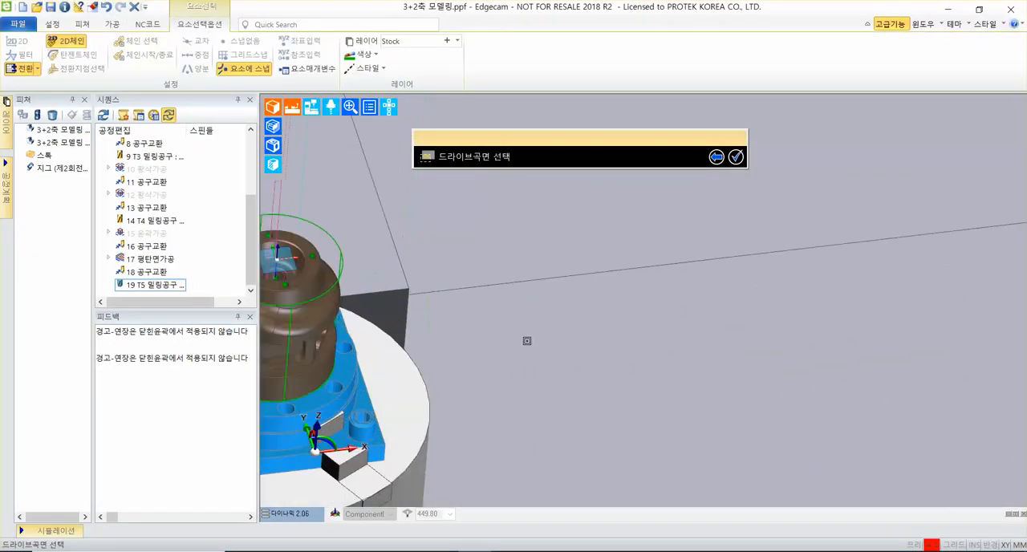
pyautogui.moveTo(526, 341); pyautogui.dragTo(798, 291, button='middle')
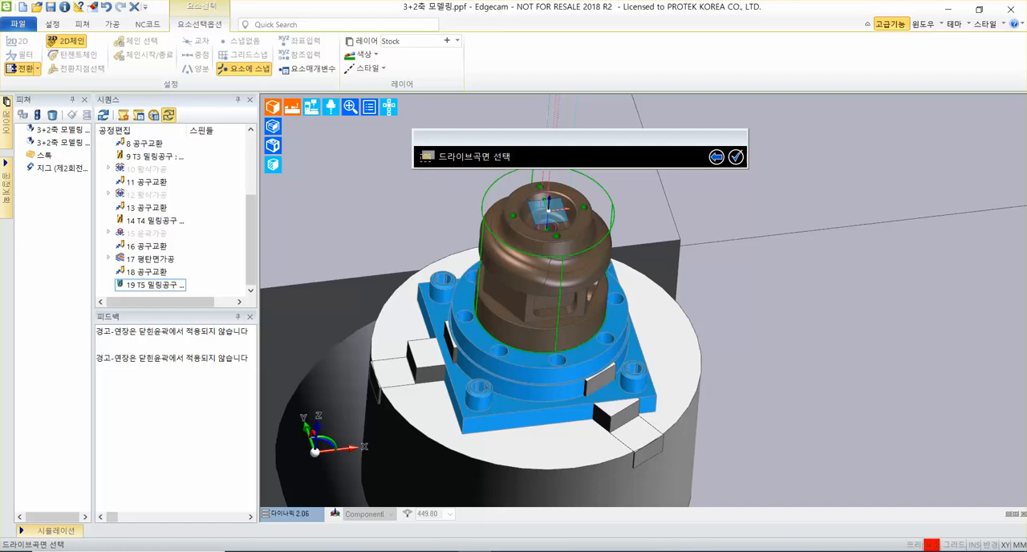
pyautogui.scroll(4, 502, 297)
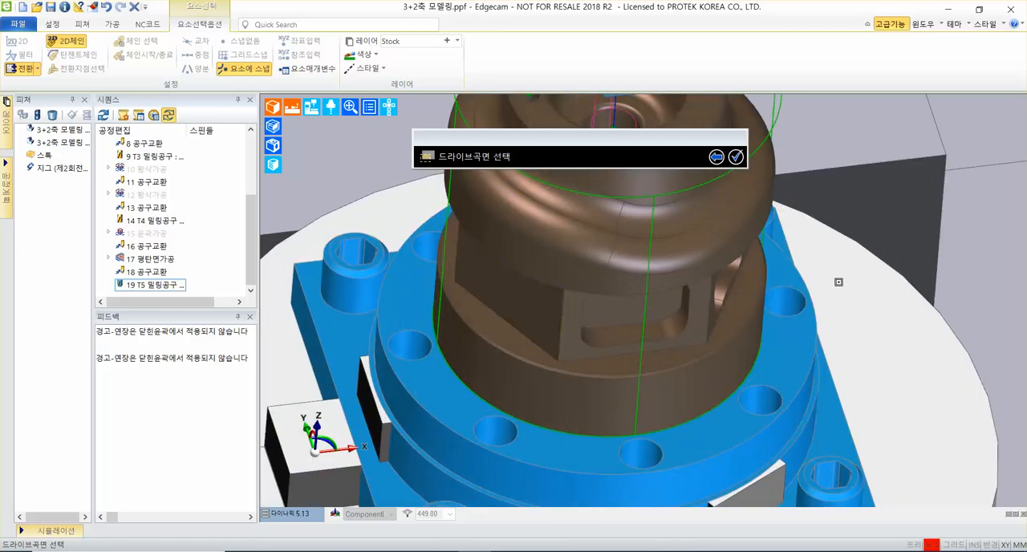
pyautogui.moveTo(839, 282); pyautogui.dragTo(754, 374, button='middle')
pyautogui.scroll(1, 624, 377)
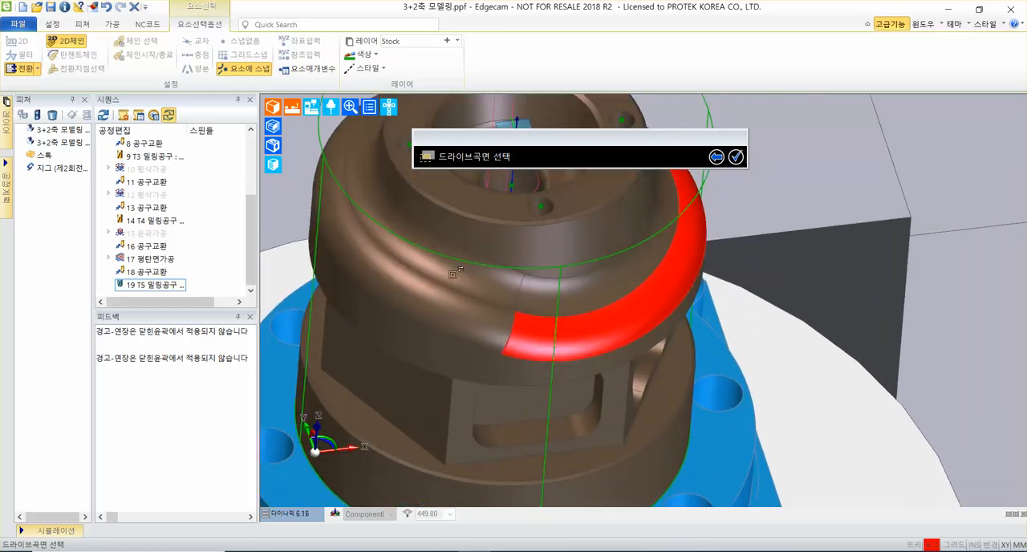
pyautogui.click(547, 281)
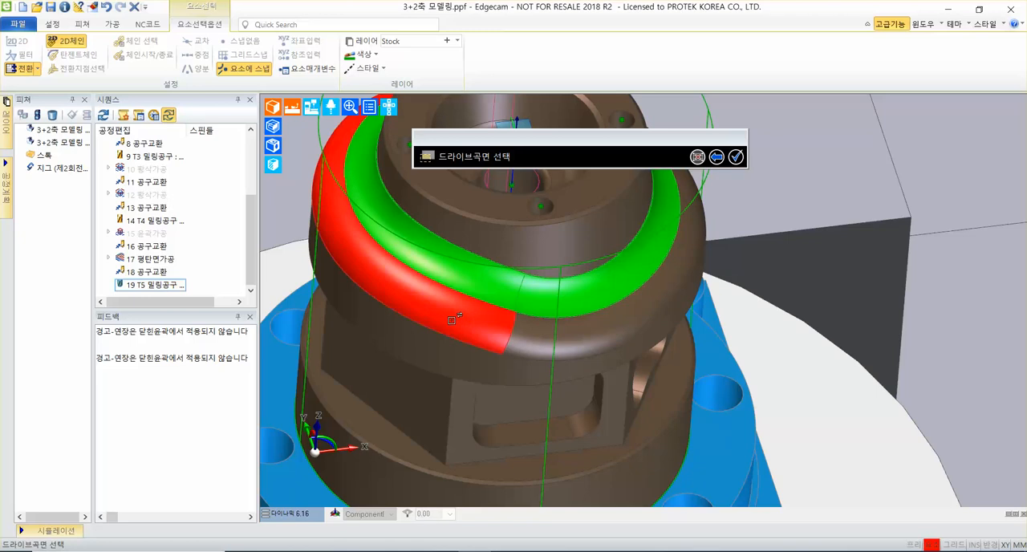
pyautogui.scroll(-3, 887, 249)
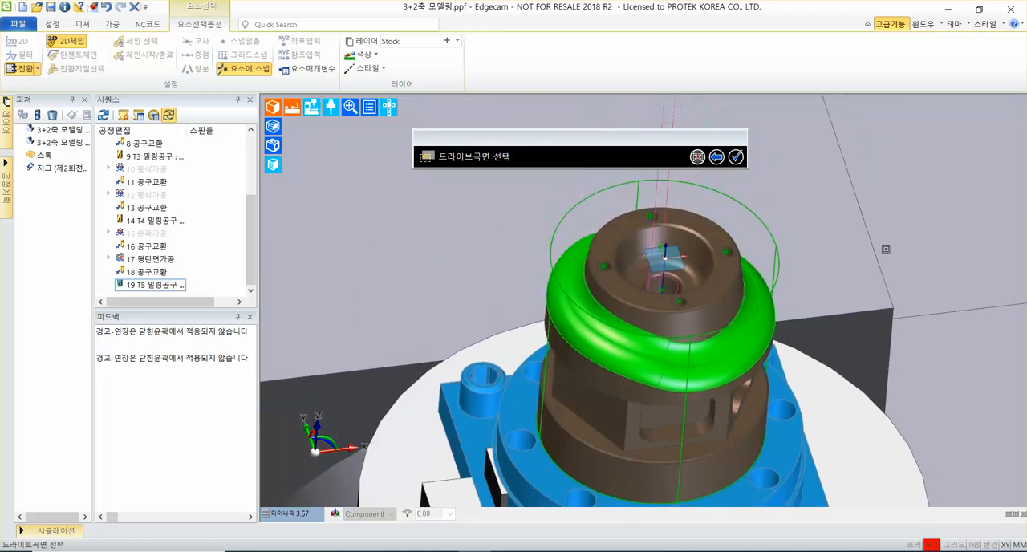
pyautogui.moveTo(886, 249); pyautogui.dragTo(873, 184, button='middle')
pyautogui.scroll(3, 760, 278)
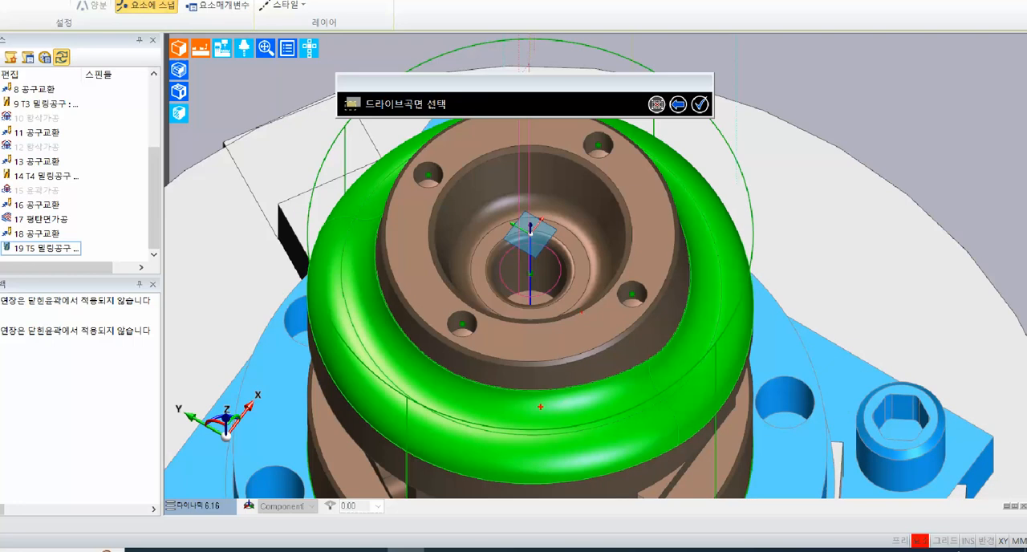
pyautogui.moveTo(541, 407)
pyautogui.keyDown('ctrl'); pyautogui.keyDown('shift'); pyautogui.mouseDown()
pyautogui.moveTo(480, 404)
pyautogui.moveTo(523, 426)
pyautogui.moveTo(491, 421)
pyautogui.mouseUp(); pyautogui.keyUp('shift'); pyautogui.keyUp('ctrl')
pyautogui.keyDown('ctrl'); pyautogui.keyDown('shift'); pyautogui.moveTo(693, 330); pyautogui.dragTo(814, 335); pyautogui.keyUp('shift'); pyautogui.keyUp('ctrl')
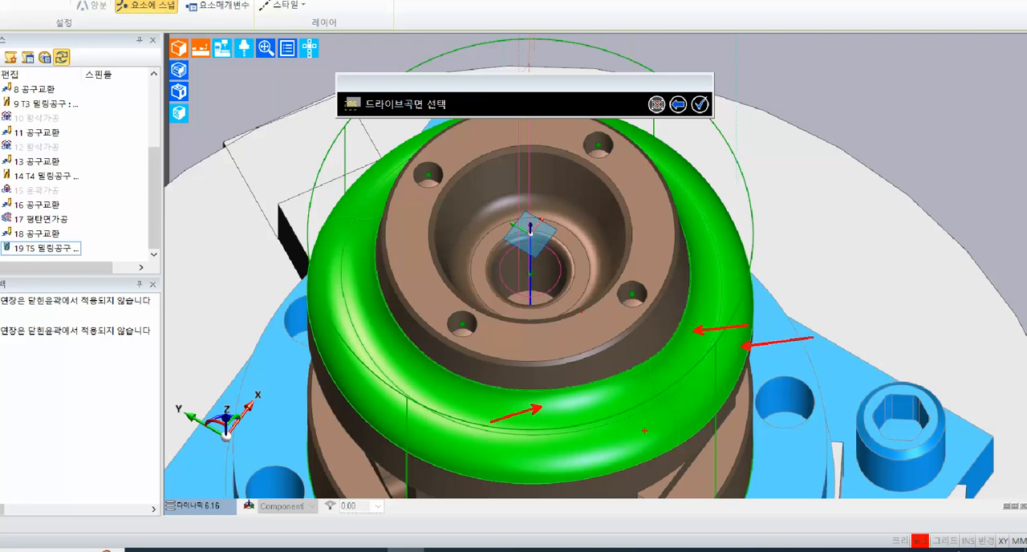
pyautogui.keyDown('ctrl'); pyautogui.keyDown('shift'); pyautogui.moveTo(645, 431); pyautogui.dragTo(564, 457); pyautogui.keyUp('shift'); pyautogui.keyUp('ctrl')
pyautogui.moveTo(681, 87)
pyautogui.keyDown('ctrl'); pyautogui.mouseDown()
pyautogui.moveTo(714, 117)
pyautogui.moveTo(821, 96)
pyautogui.mouseUp(); pyautogui.keyUp('ctrl')
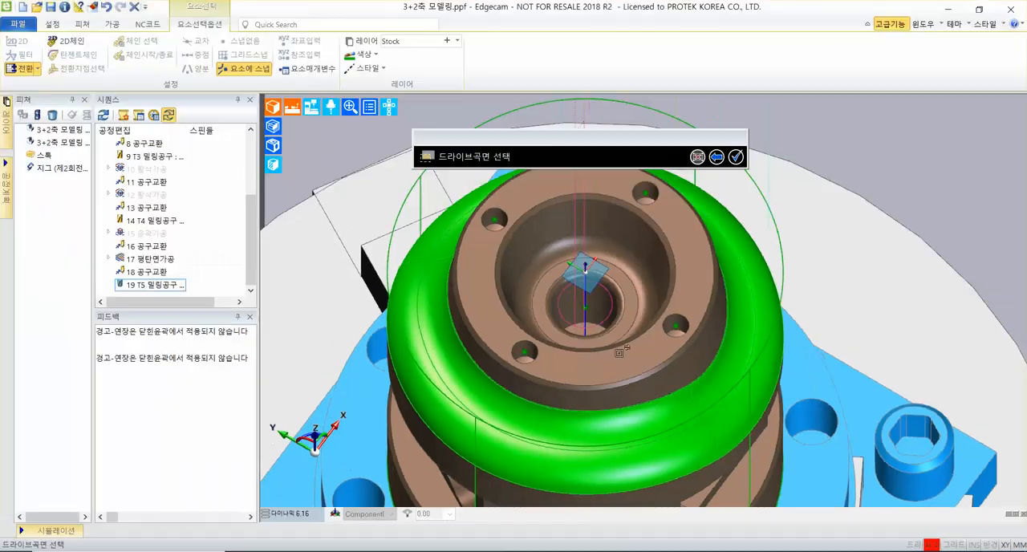
# Pick the inner and outer curved shoulder faces around the whole part again and confirm them as drive surfaces (드라이브곡면).
pyautogui.click(653, 429)
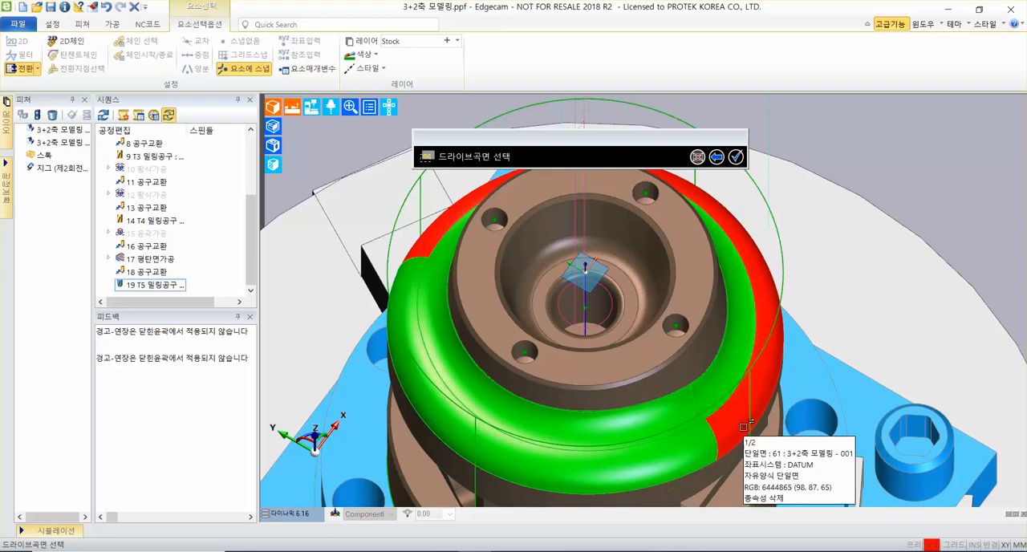
pyautogui.click(706, 438)
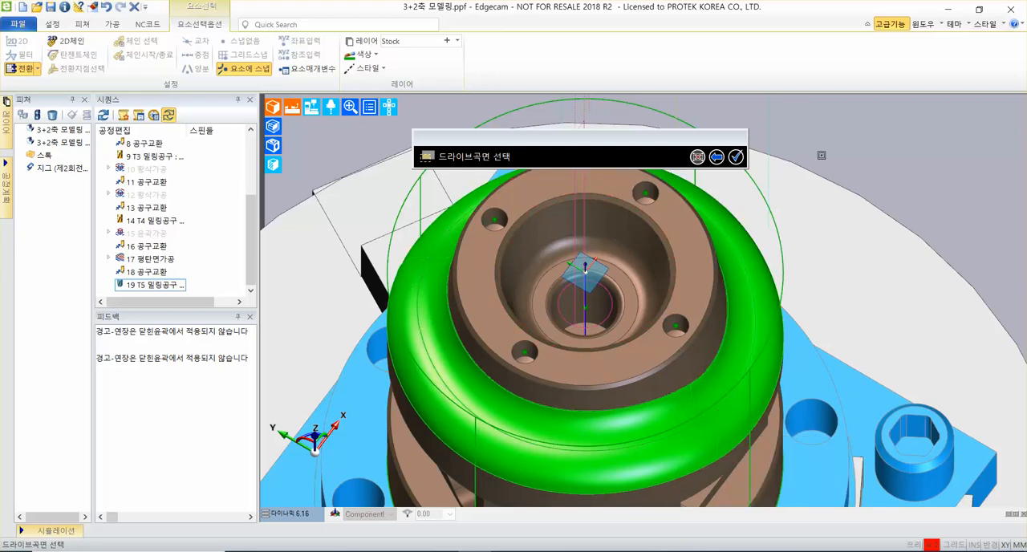
pyautogui.click(736, 157)
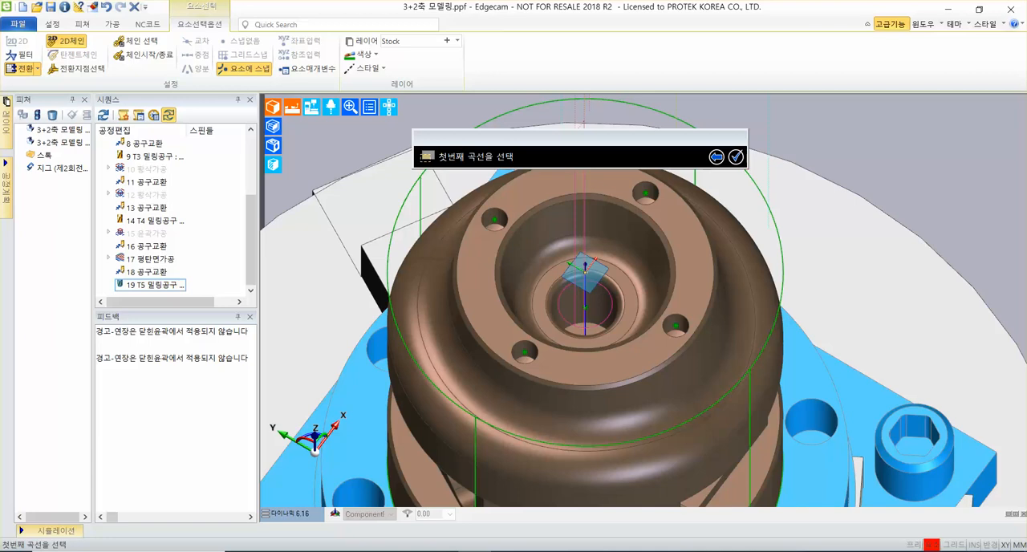
# Select the edge loop along the top of the concave shoulder face as the first curve (첫번째 곡선) and confirm it.
pyautogui.scroll(3, 606, 411)
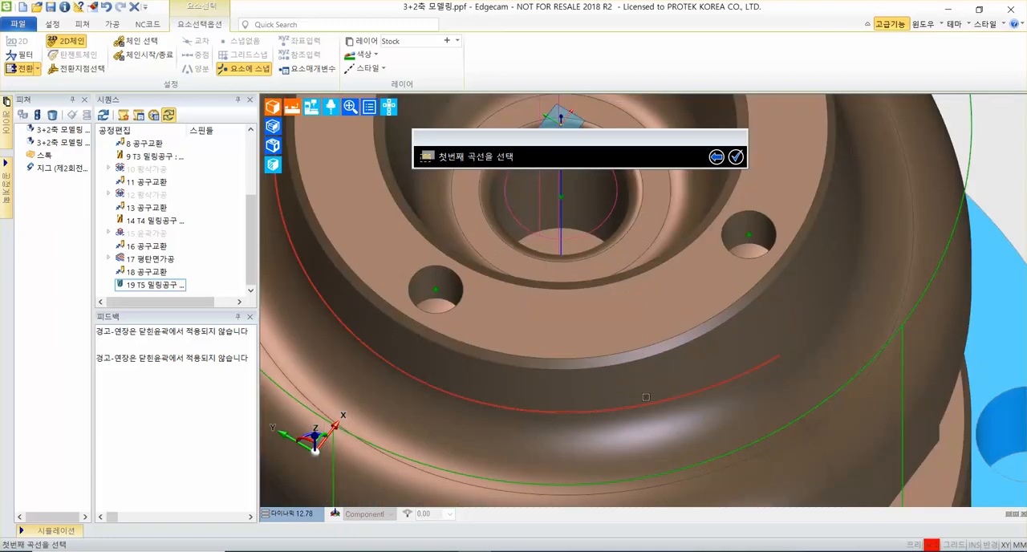
pyautogui.click(733, 378)
pyautogui.scroll(-2, 734, 378)
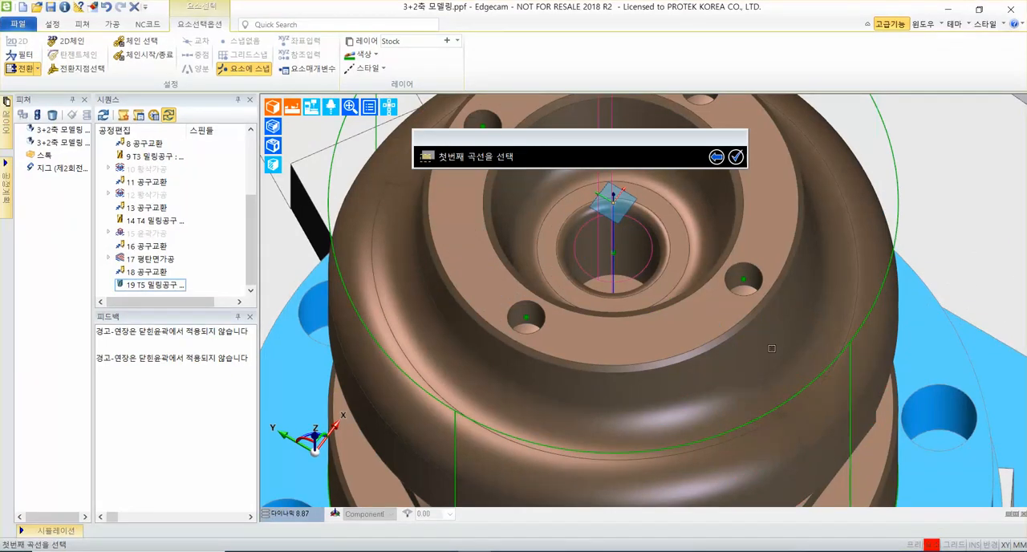
pyautogui.click(781, 358)
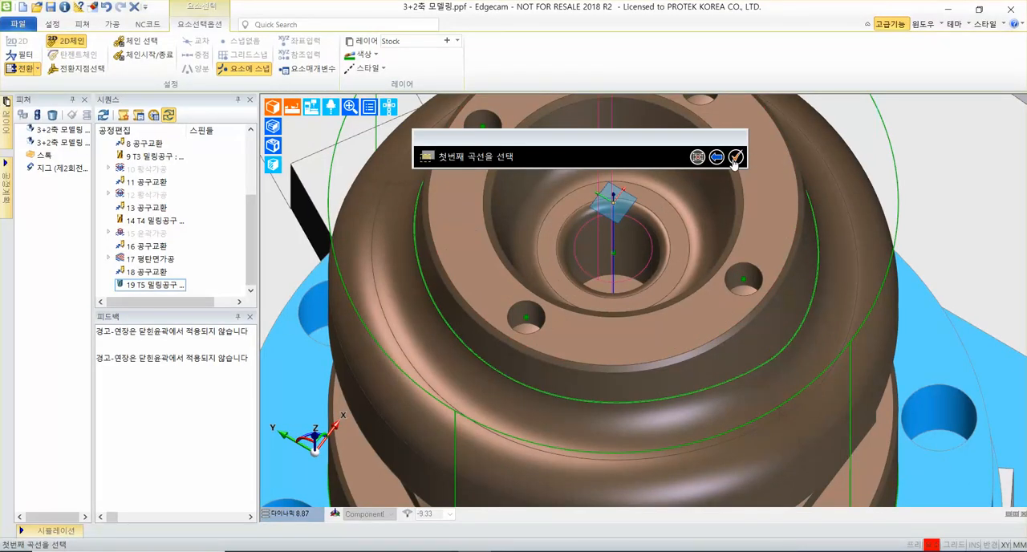
pyautogui.click(735, 158)
pyautogui.moveTo(772, 489); pyautogui.dragTo(744, 421, button='middle')
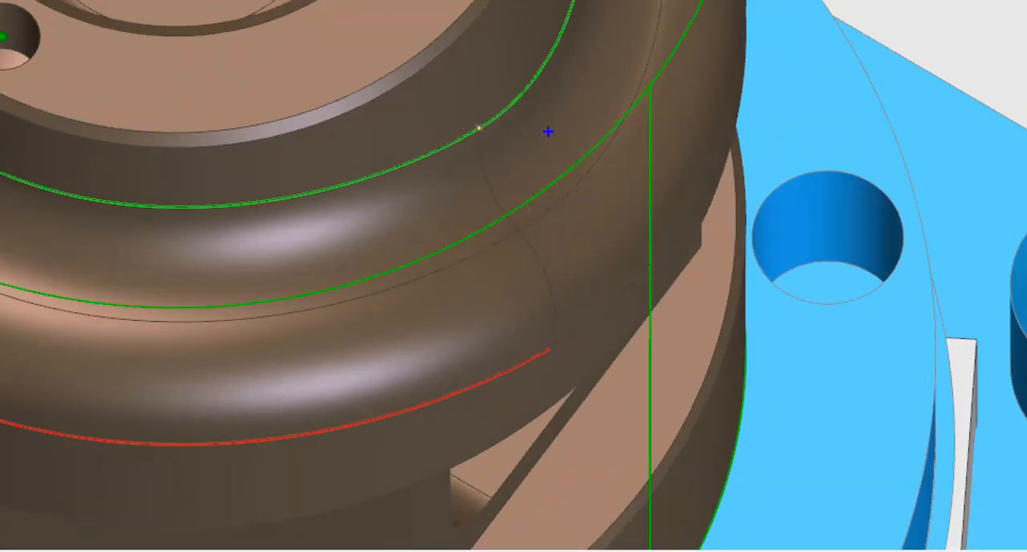
pyautogui.keyDown('ctrl'); pyautogui.keyDown('shift'); pyautogui.moveTo(597, 247); pyautogui.dragTo(675, 280); pyautogui.keyUp('shift'); pyautogui.keyUp('ctrl')
pyautogui.keyDown('ctrl'); pyautogui.keyDown('shift'); pyautogui.moveTo(465, 311); pyautogui.dragTo(295, 357); pyautogui.keyUp('shift'); pyautogui.keyUp('ctrl')
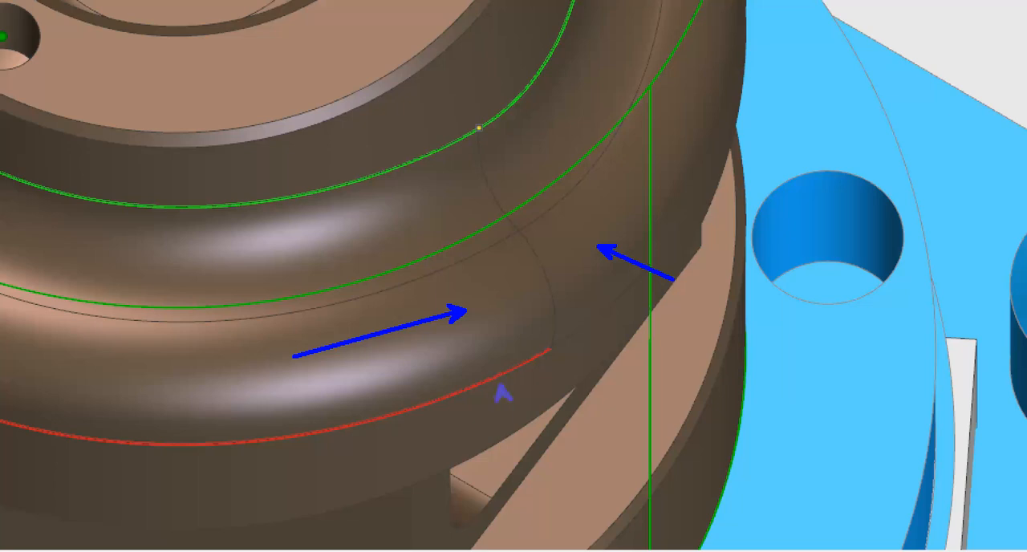
pyautogui.keyDown('ctrl'); pyautogui.keyDown('shift'); pyautogui.moveTo(499, 386); pyautogui.dragTo(501, 457); pyautogui.keyUp('shift'); pyautogui.keyUp('ctrl')
pyautogui.keyDown('ctrl'); pyautogui.keyDown('shift'); pyautogui.moveTo(584, 337); pyautogui.dragTo(625, 381); pyautogui.keyUp('shift'); pyautogui.keyUp('ctrl')
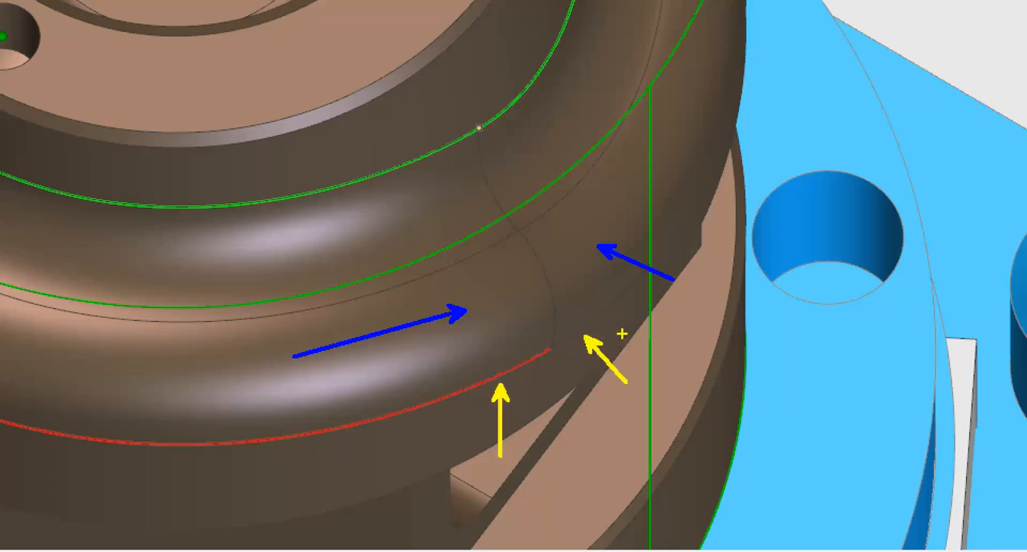
pyautogui.press('Escape')
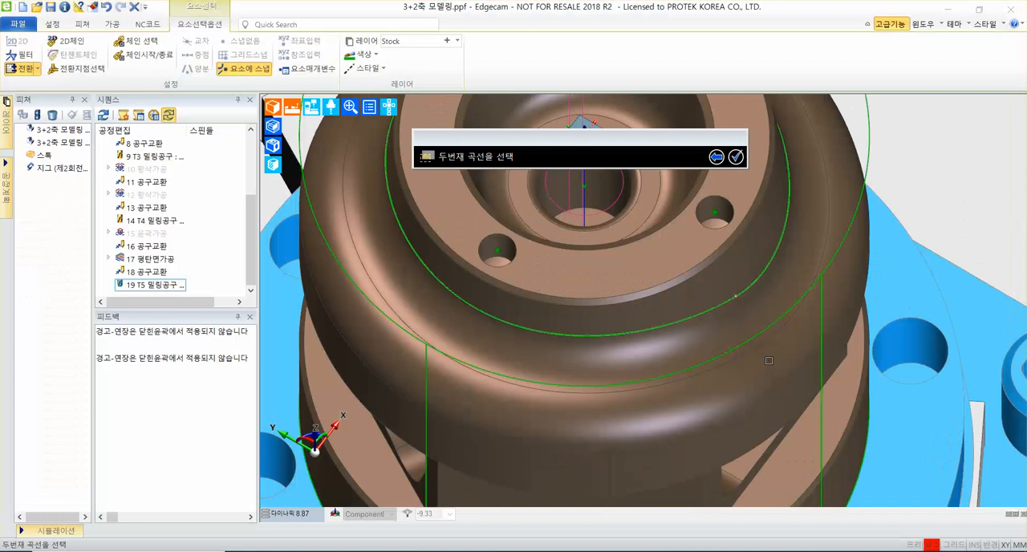
# Select the edge loop along the lower outer rim of the convex shoulder face as the second curve and confirm it.
pyautogui.click(742, 425)
pyautogui.hotkey('ctrl', '1')
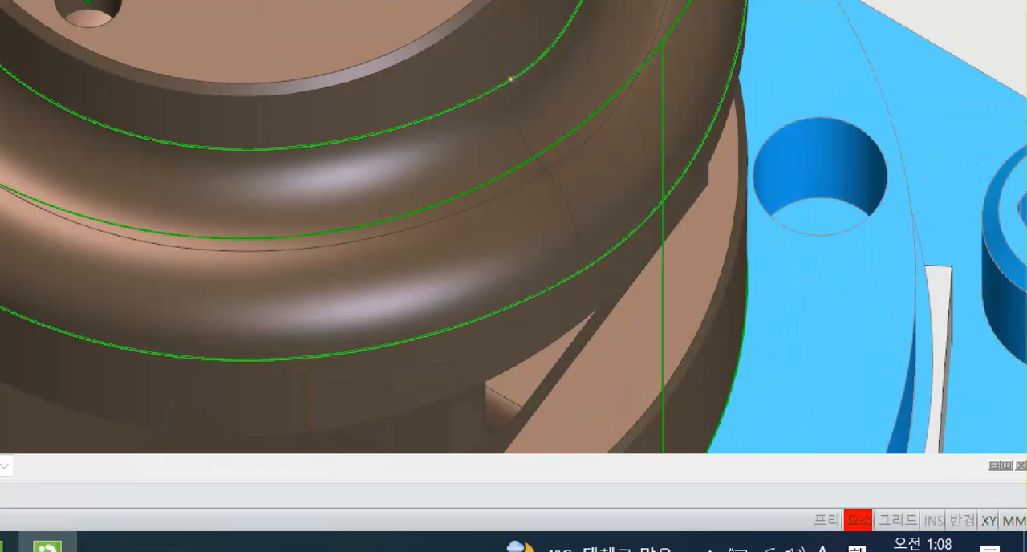
pyautogui.keyDown('ctrl'); pyautogui.keyDown('shift'); pyautogui.moveTo(480, 237); pyautogui.dragTo(429, 203); pyautogui.keyUp('shift'); pyautogui.keyUp('ctrl')
pyautogui.keyDown('ctrl'); pyautogui.keyDown('shift'); pyautogui.moveTo(573, 200); pyautogui.dragTo(606, 101); pyautogui.keyUp('shift'); pyautogui.keyUp('ctrl')
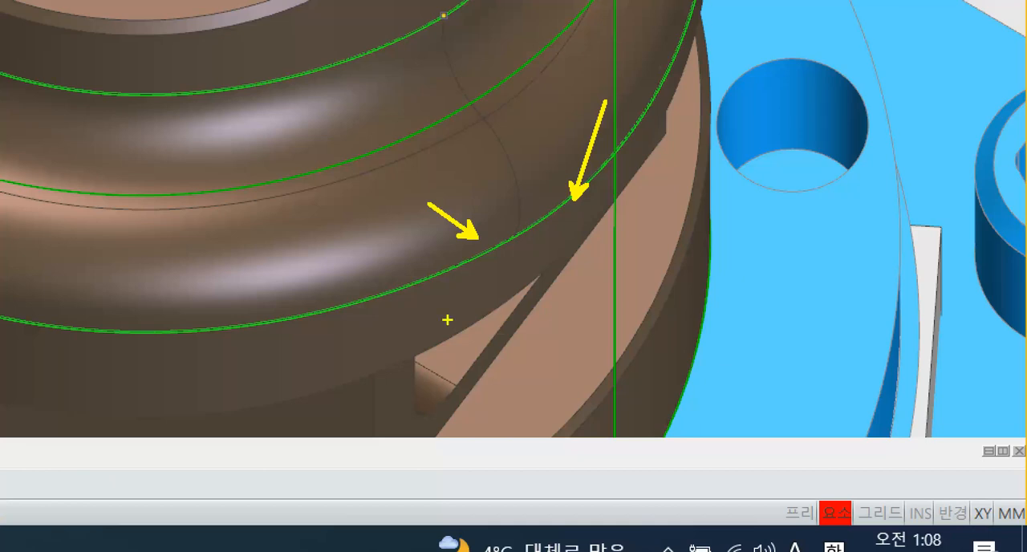
pyautogui.press('Escape')
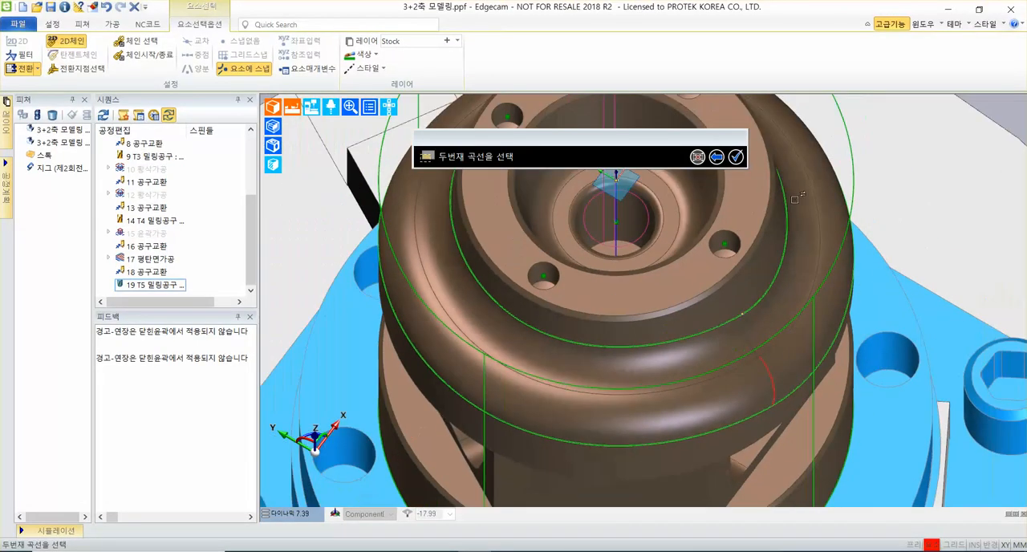
pyautogui.click(736, 157)
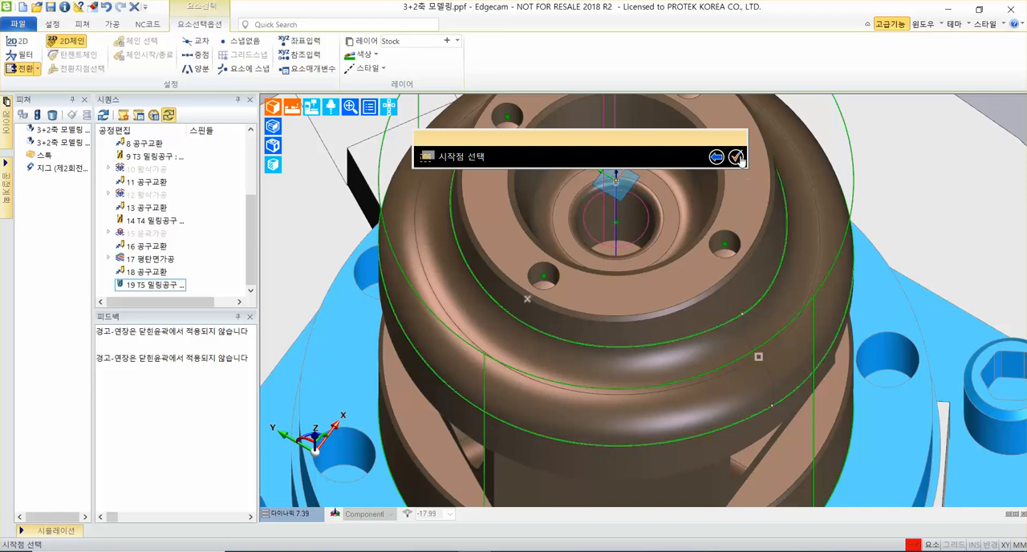
# Keep the default start point (시작점), pick no interference check faces (간섭체크면), and generate the shoulder's open-surface toolpath.
pyautogui.click(736, 156)
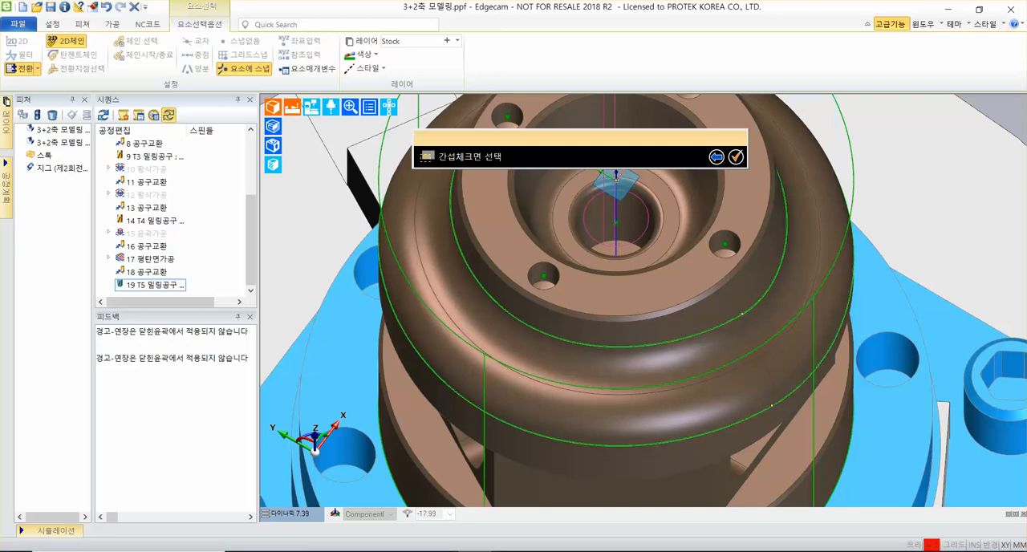
pyautogui.click(651, 329)
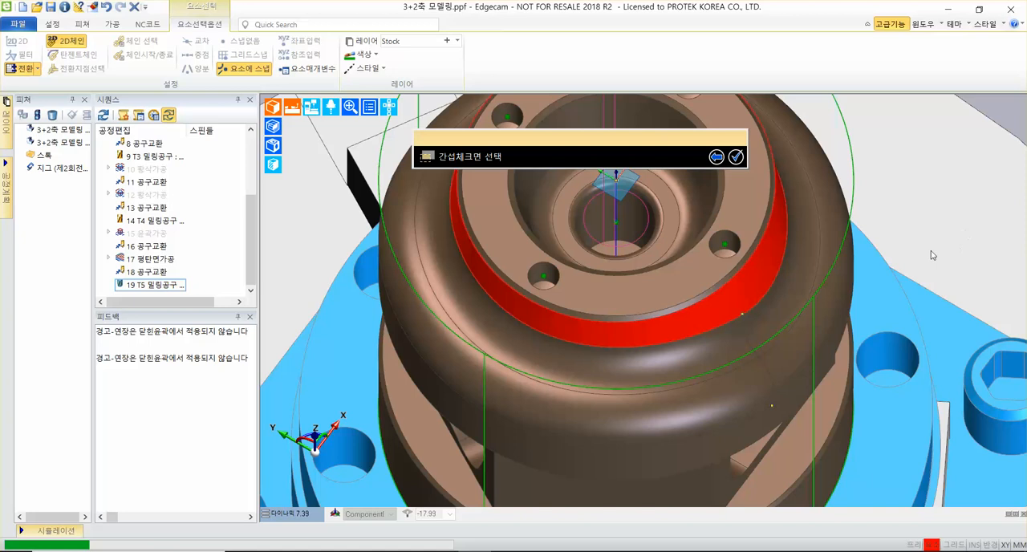
pyautogui.click(731, 301)
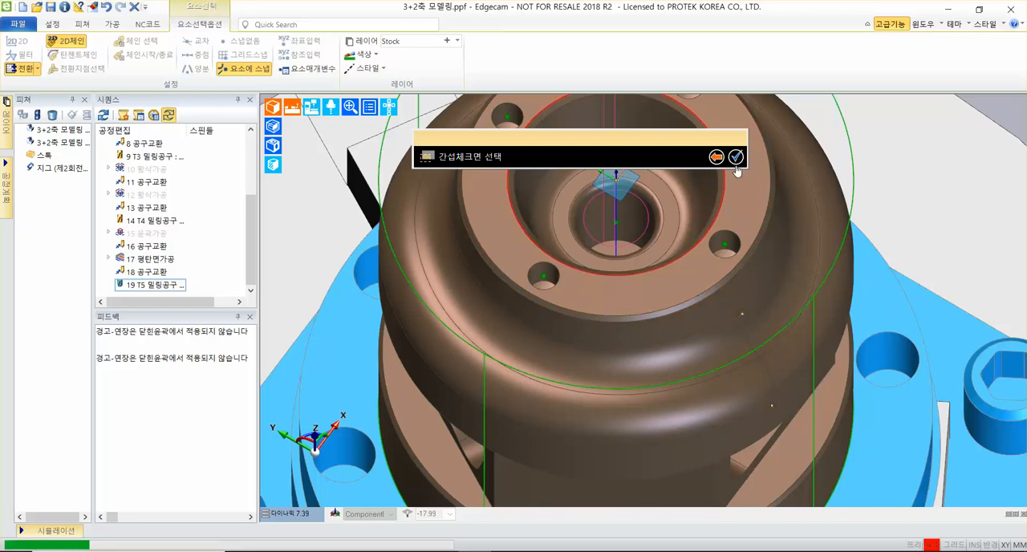
pyautogui.click(760, 159)
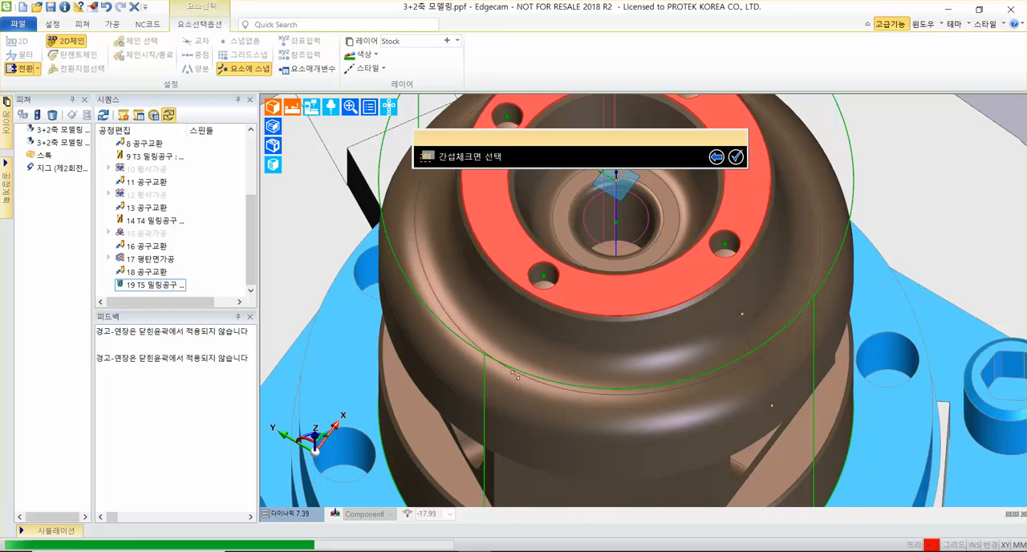
pyautogui.click(333, 485)
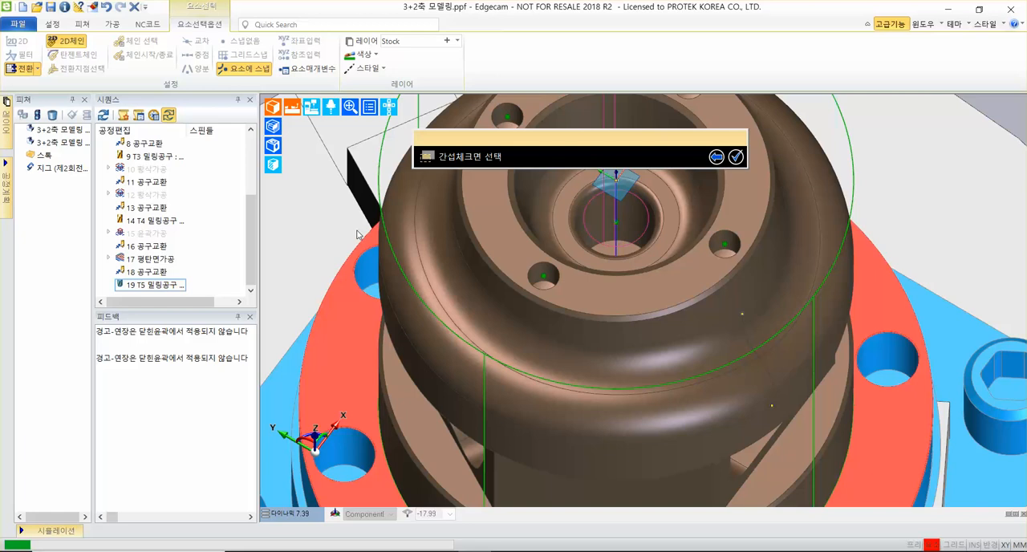
pyautogui.scroll(-2, 359, 234)
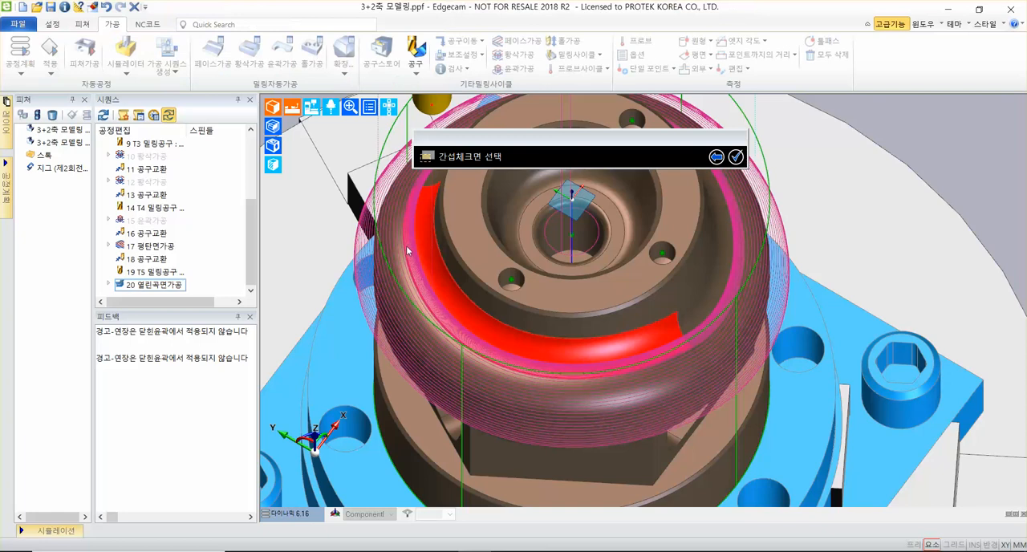
# Examine the generated toolpath around the shoulder and save the part file.
pyautogui.scroll(-3, 429, 369)
pyautogui.moveTo(431, 369); pyautogui.dragTo(408, 274, button='middle')
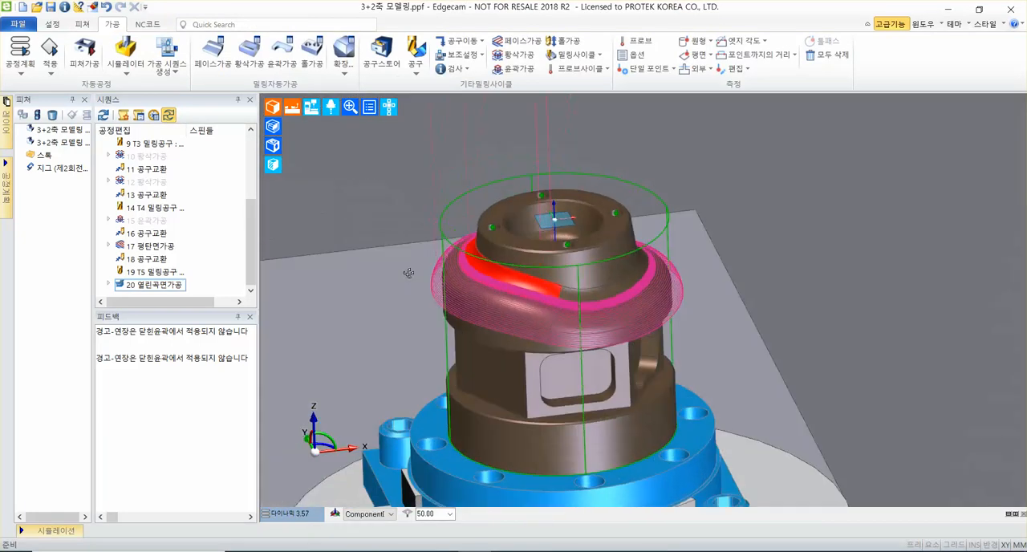
pyautogui.scroll(7, 526, 290)
pyautogui.scroll(-5, 534, 293)
pyautogui.moveTo(530, 294); pyautogui.dragTo(499, 303, button='middle')
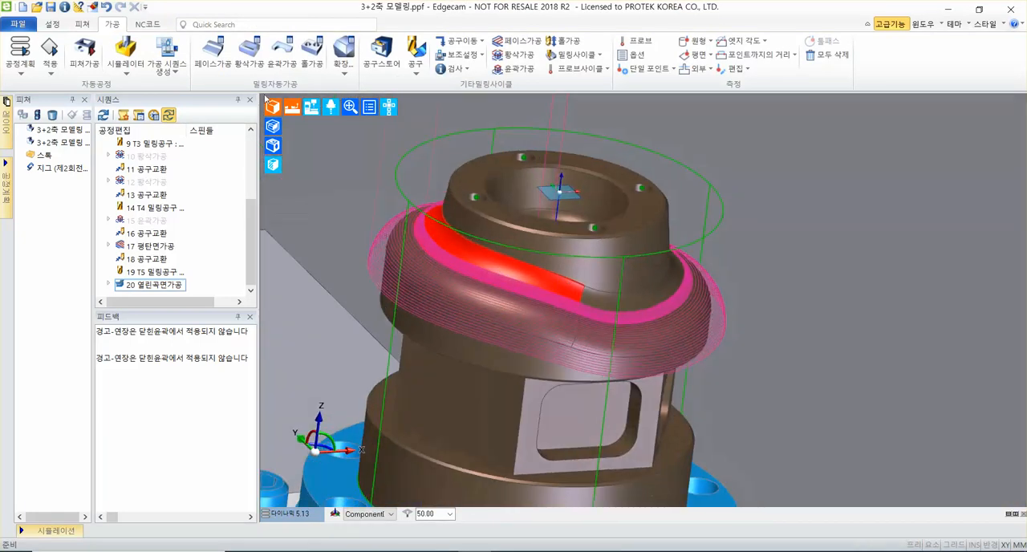
pyautogui.click(51, 7)
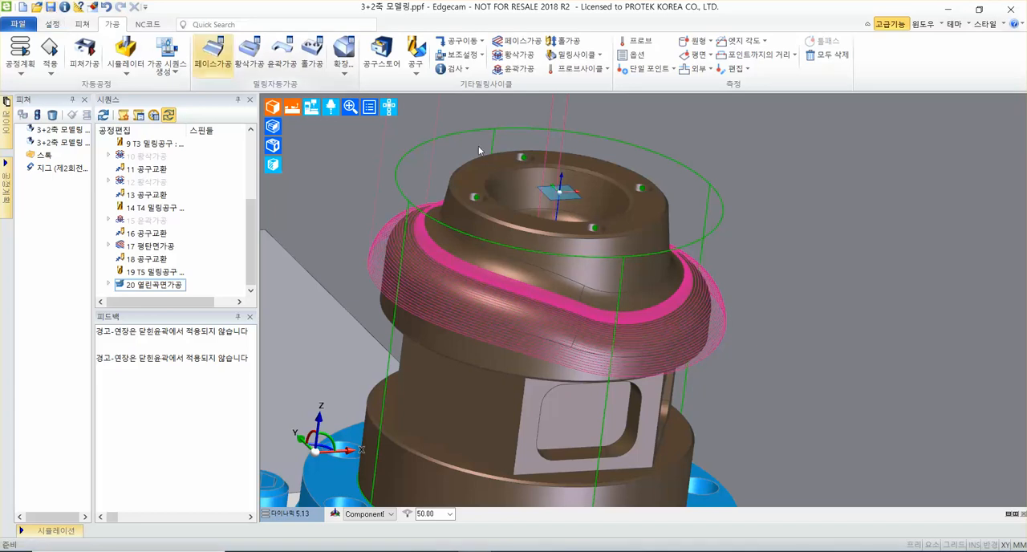
# Add a tool change (공구교환) with Z as the priority axis (우선 축) after the open-surface cycle.
pyautogui.moveTo(583, 140); pyautogui.dragTo(640, 189, button='middle')
pyautogui.click(465, 42)
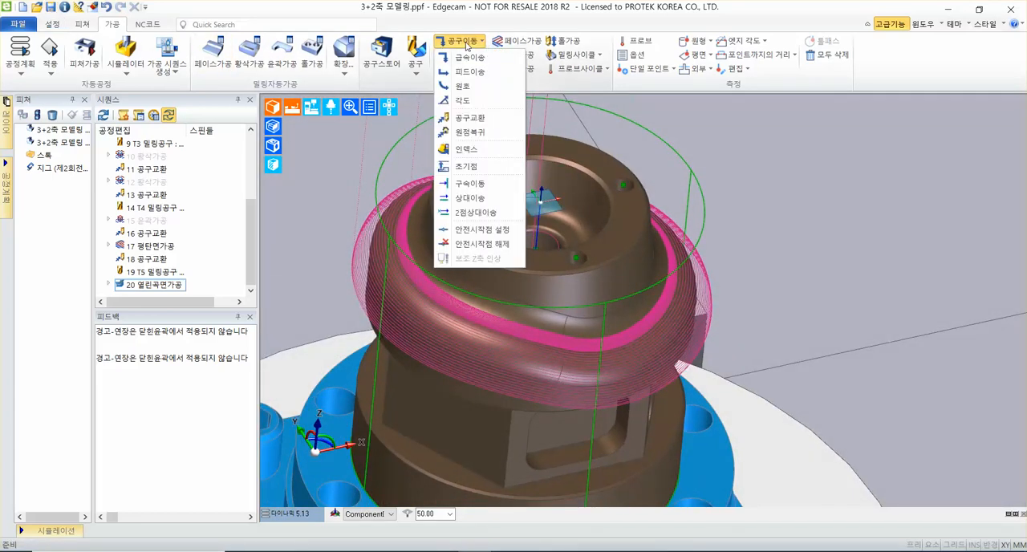
pyautogui.moveTo(469, 112)
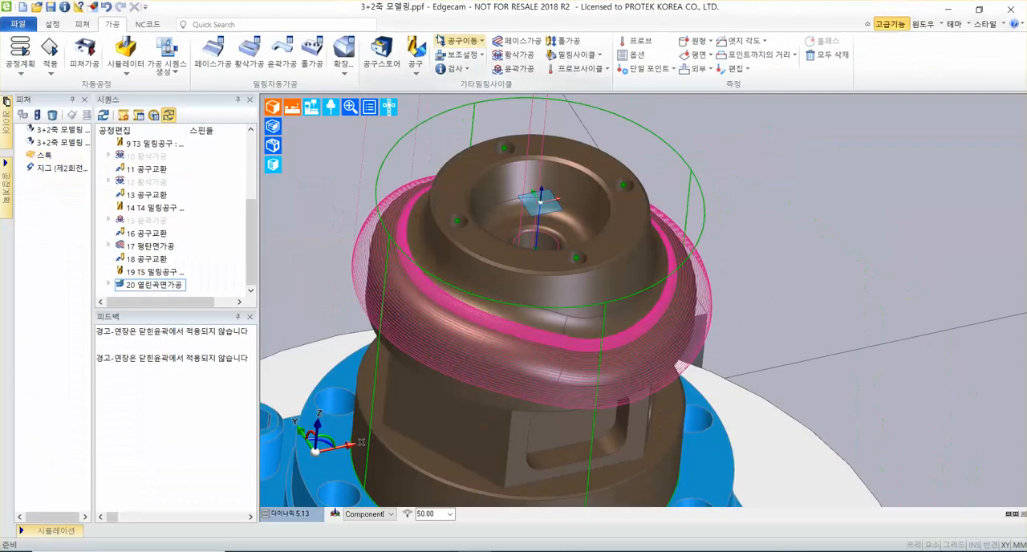
pyautogui.click(486, 81)
pyautogui.click(478, 119)
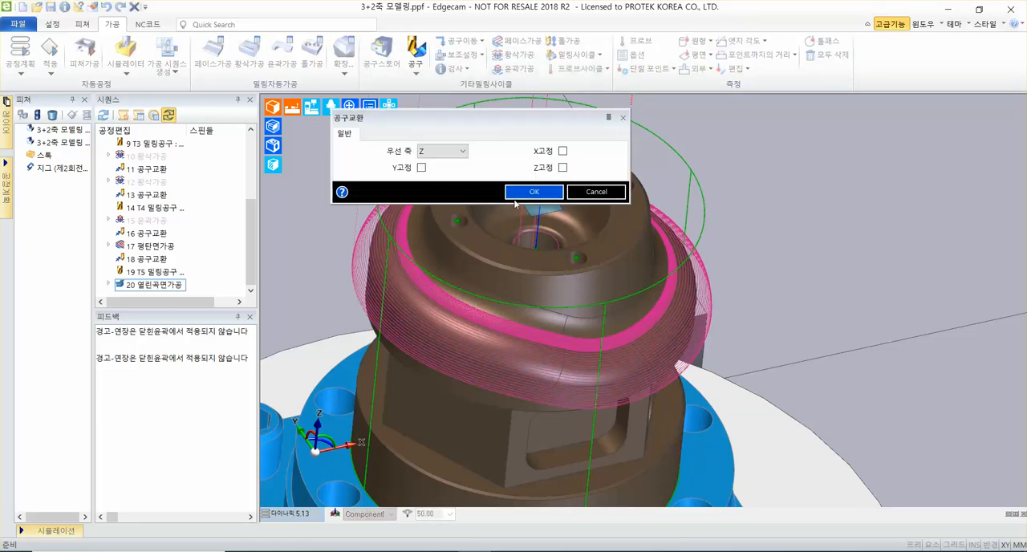
pyautogui.click(525, 193)
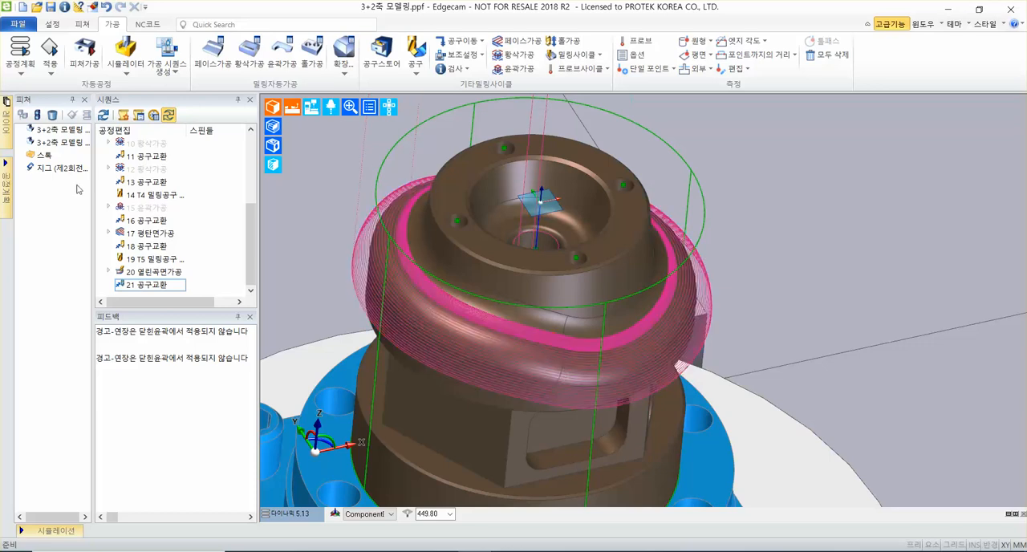
# Start another 열린곡면가공 cycle between two curves (2곡선사이), keeping 5% pitch, 400 mm/min feed and Z feed, and 4600 RPM.
pyautogui.click(575, 54)
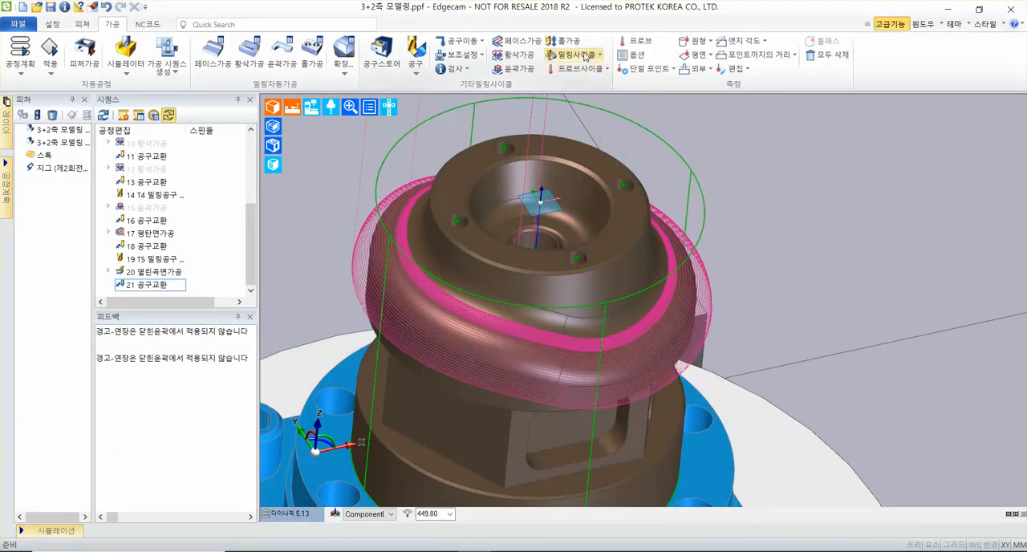
pyautogui.click(487, 37)
pyautogui.click(574, 284)
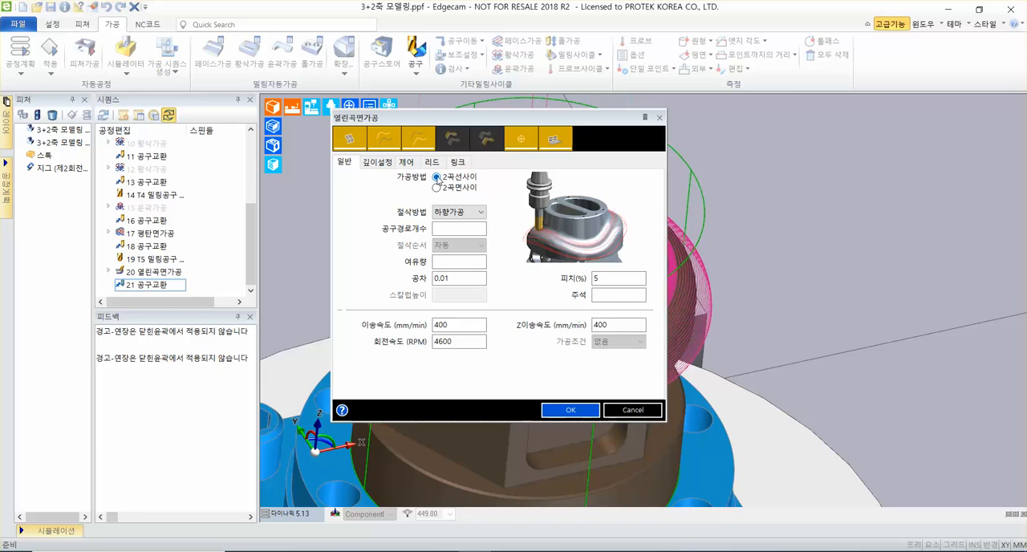
pyautogui.click(610, 281)
pyautogui.click(481, 325)
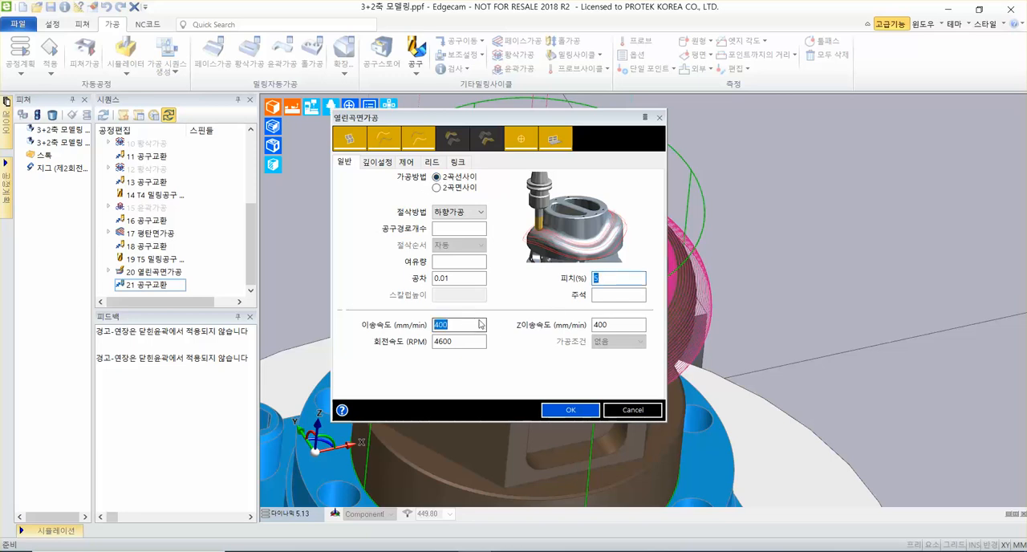
pyautogui.click(633, 324)
pyautogui.click(464, 344)
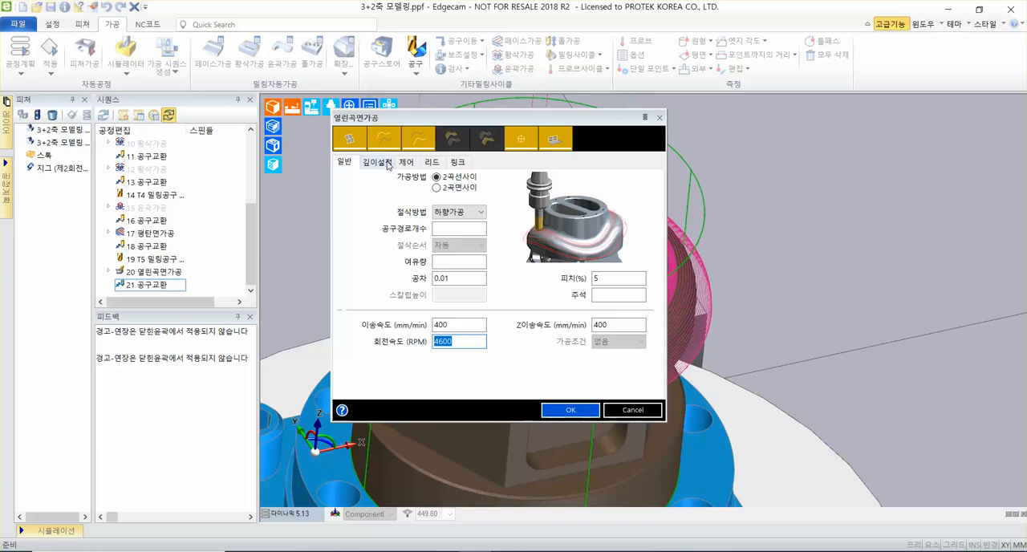
# Keep the safe height (안전높이) of 50 in the depth settings (깊이설정) and accept the second open-surface cycle's parameters.
pyautogui.click(386, 162)
pyautogui.click(467, 180)
pyautogui.moveTo(468, 180); pyautogui.dragTo(426, 178)
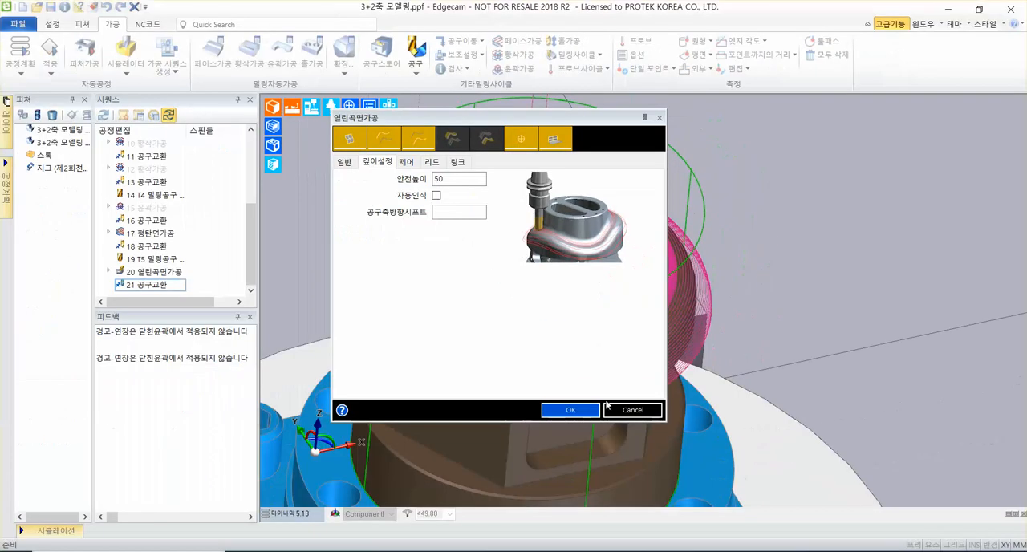
pyautogui.click(580, 411)
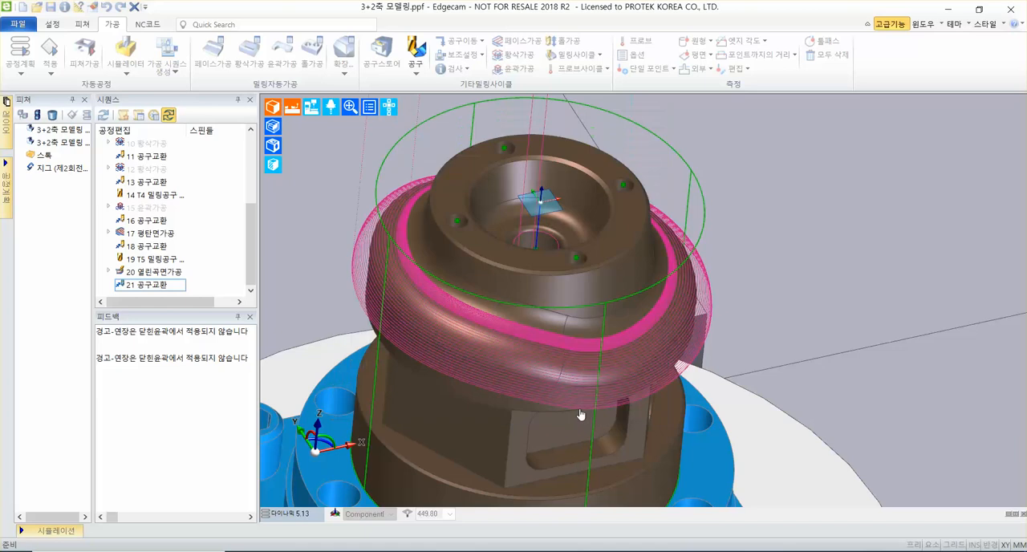
pyautogui.scroll(5, 617, 215)
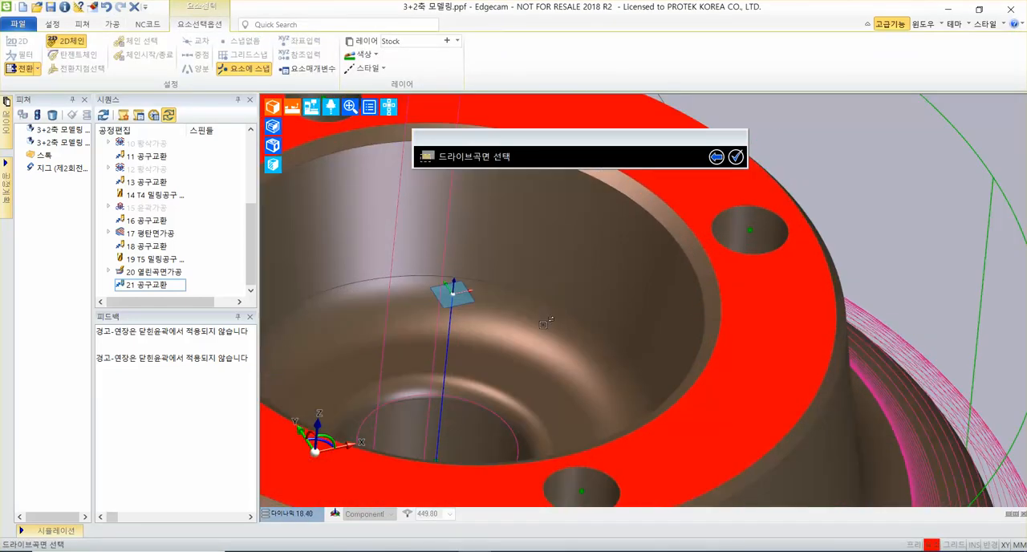
pyautogui.click(518, 325)
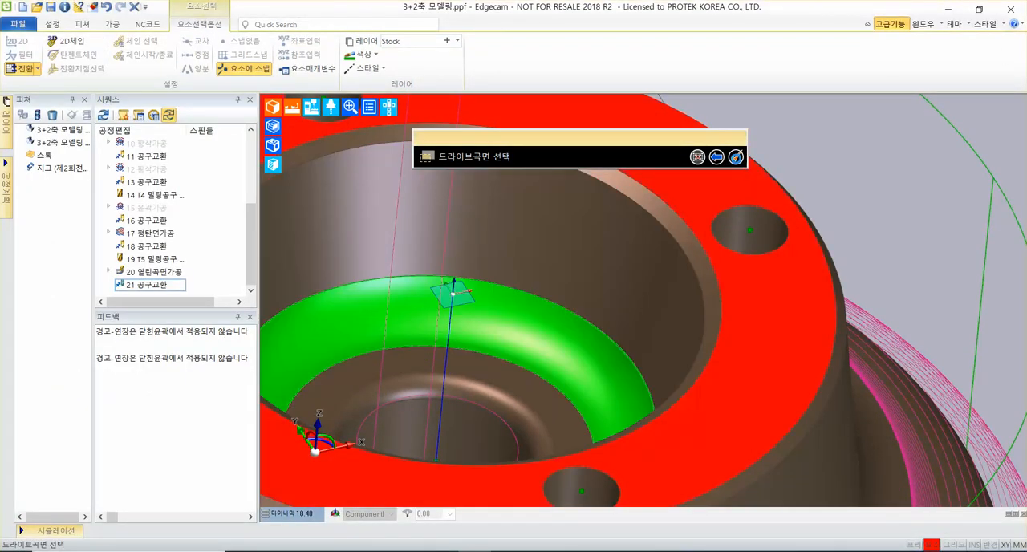
pyautogui.click(735, 157)
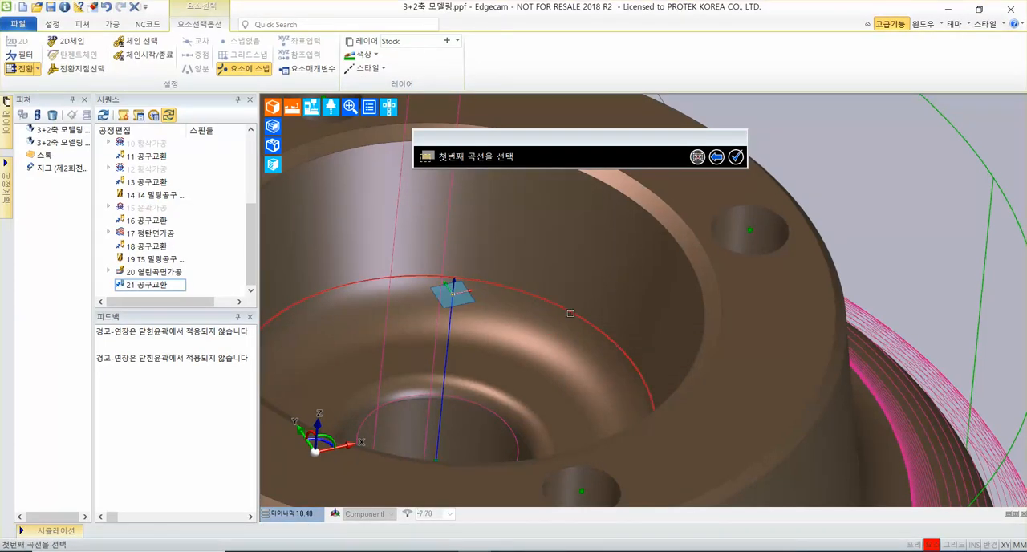
pyautogui.click(570, 313)
pyautogui.click(736, 158)
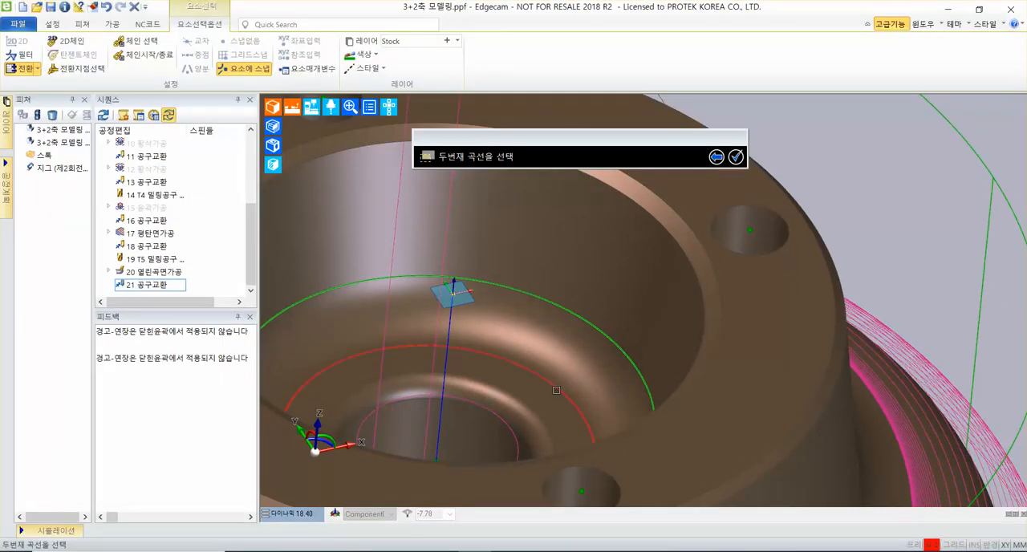
pyautogui.click(556, 390)
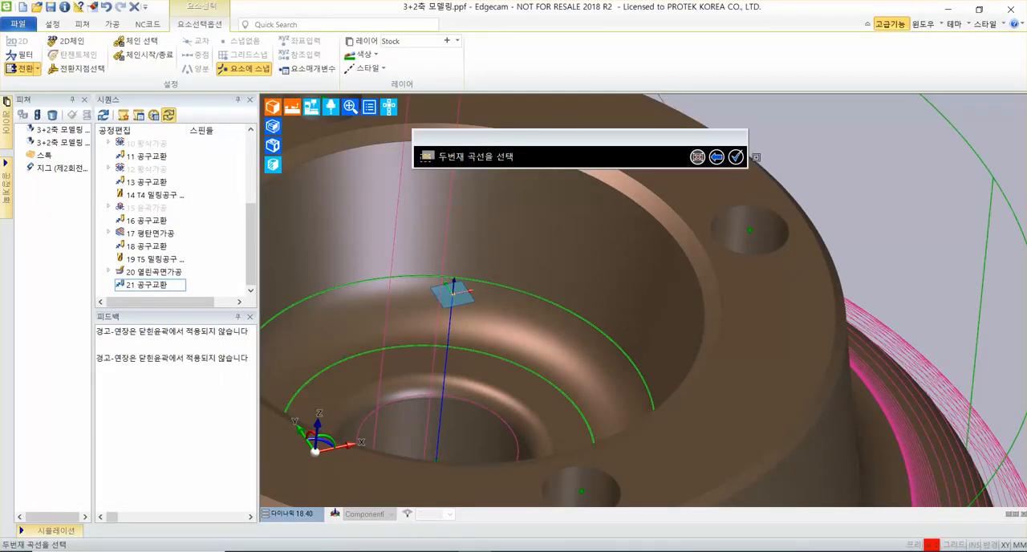
pyautogui.click(736, 157)
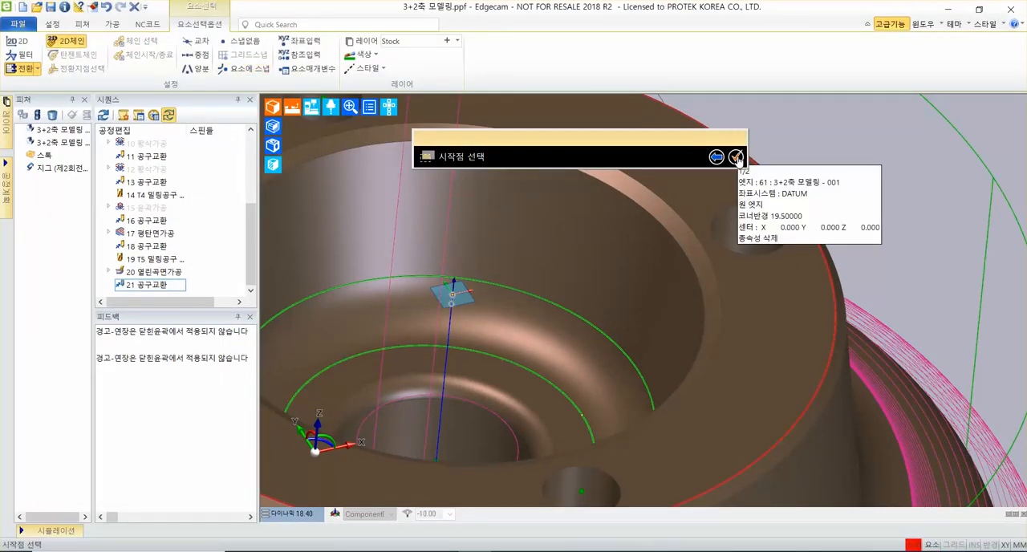
pyautogui.click(736, 157)
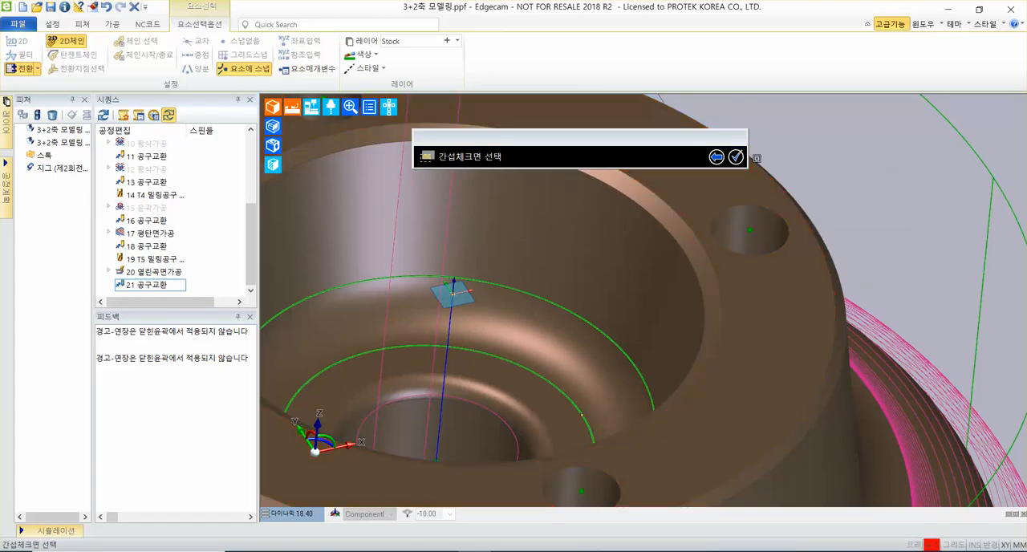
pyautogui.click(670, 177)
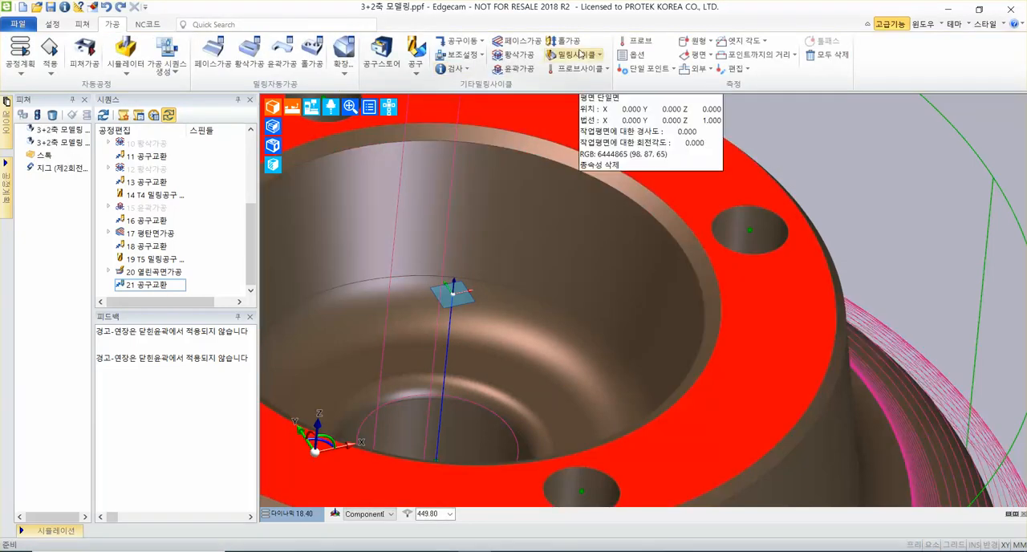
# Restart the open-surface cycle (열린곡면가공) with its current parameters and choose the curved face inside the central bore as the drive surface.
pyautogui.click(580, 54)
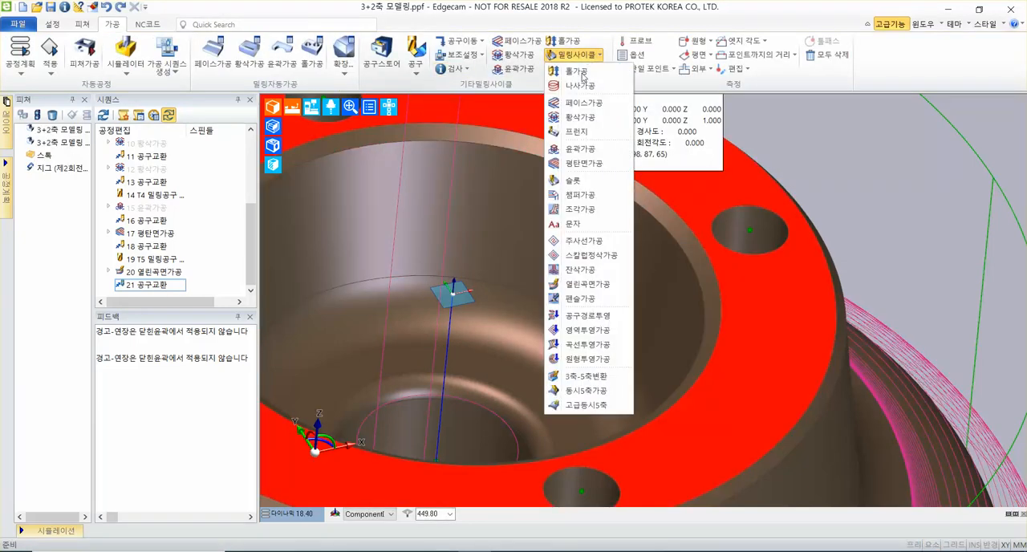
pyautogui.click(591, 292)
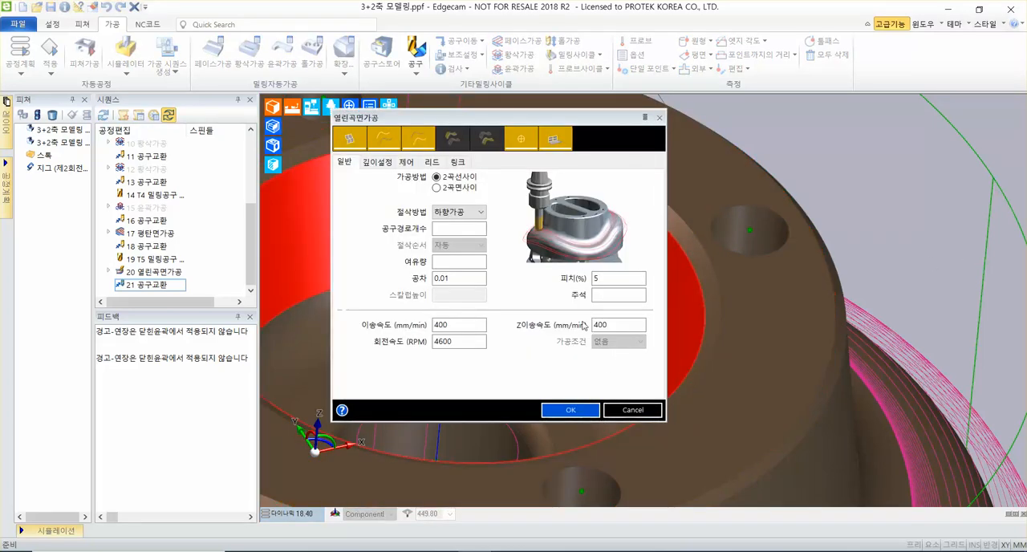
pyautogui.click(570, 409)
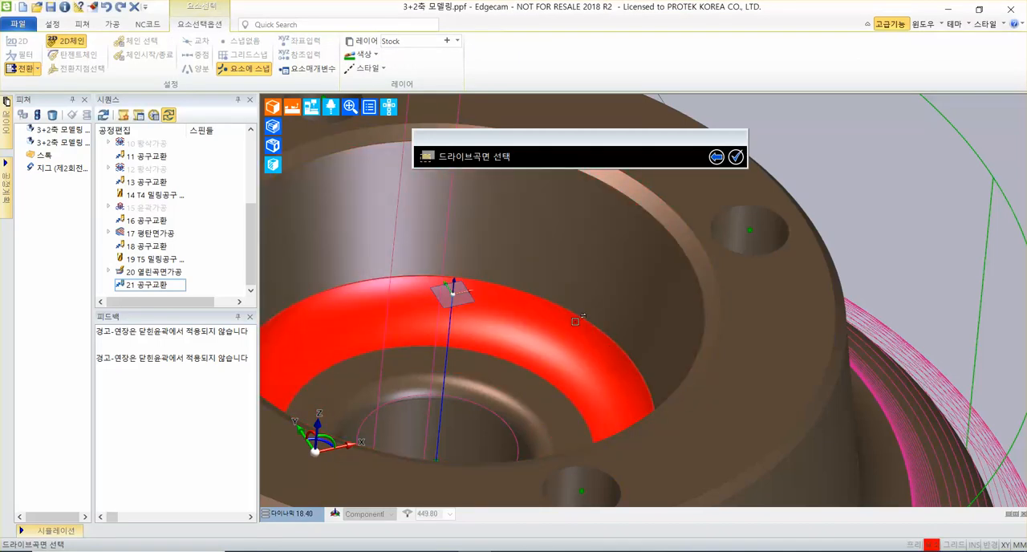
pyautogui.click(606, 299)
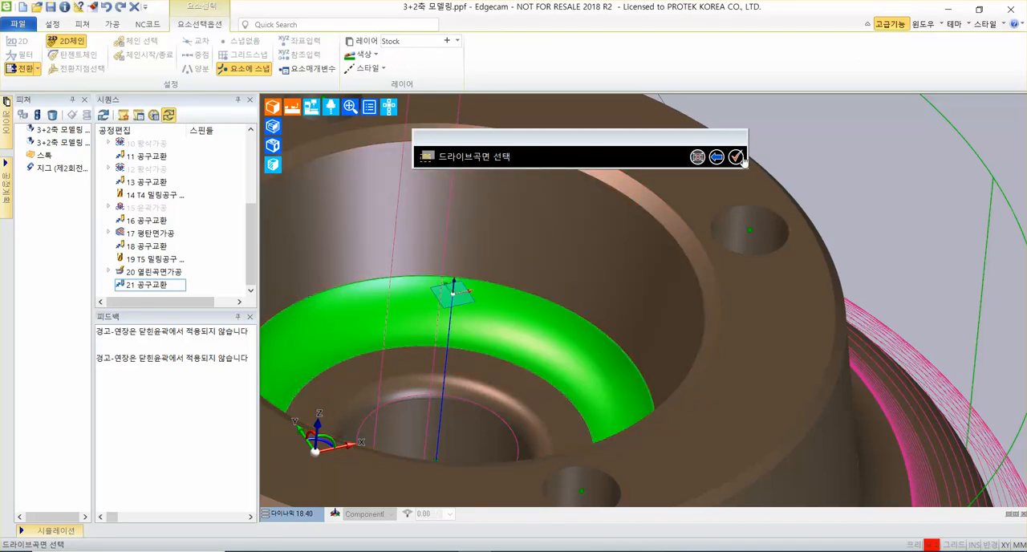
pyautogui.click(737, 157)
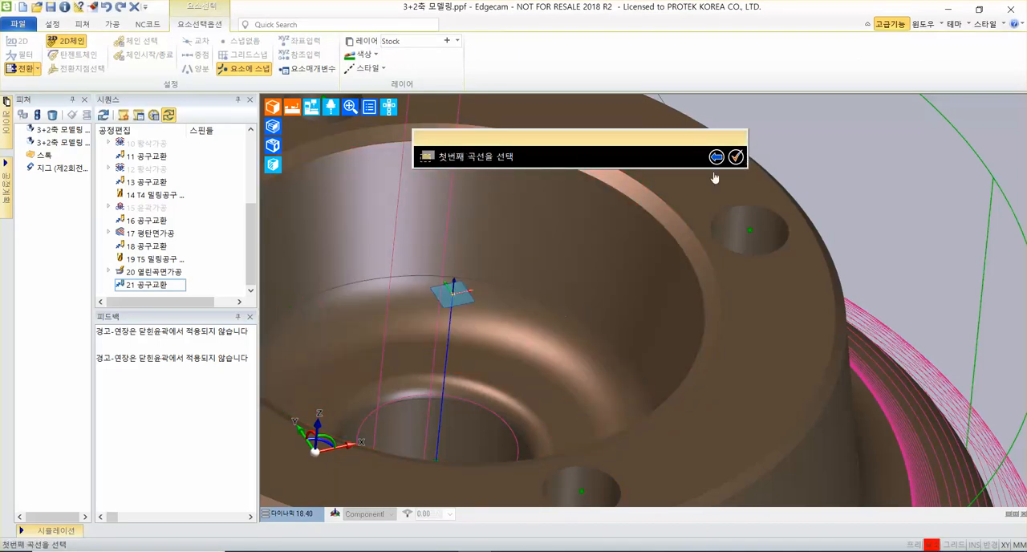
# Choose the bore face's upper circular edge as the first curve and its lower circular edge as the second curve.
pyautogui.click(555, 308)
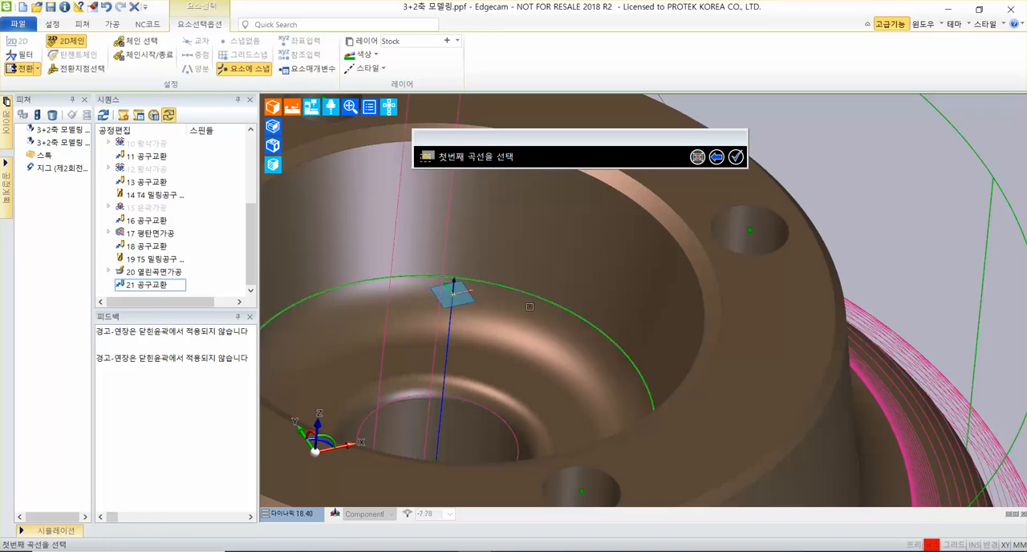
pyautogui.click(736, 156)
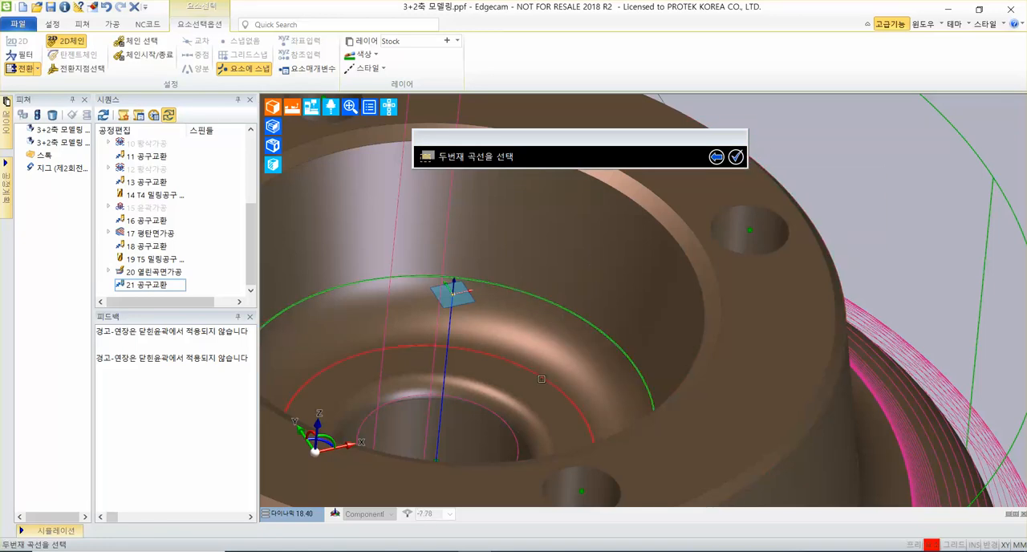
pyautogui.click(542, 378)
pyautogui.click(736, 157)
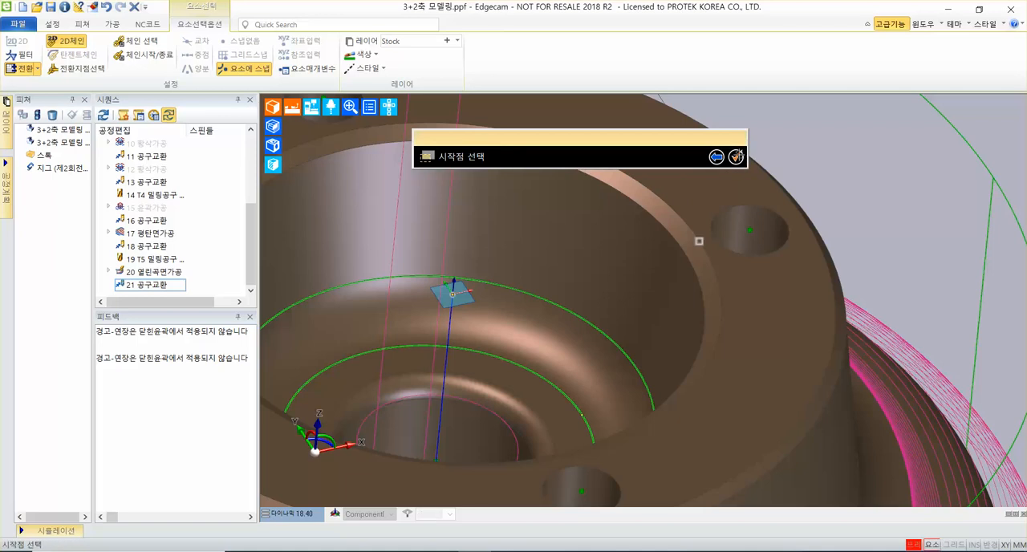
# Pick the centre point of the central bore as the start point (시작점) and generate the second open-surface cycle.
pyautogui.scroll(-2, 562, 277)
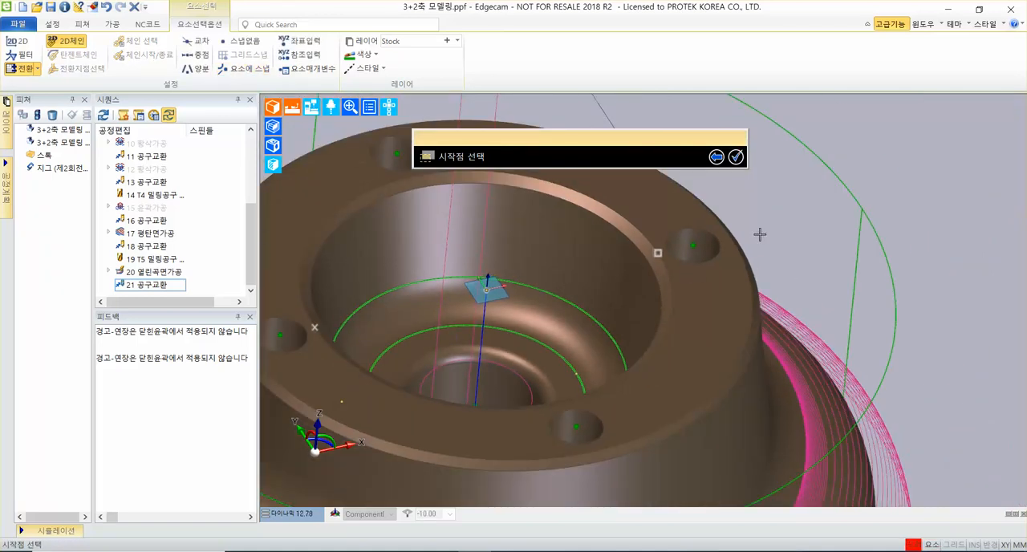
pyautogui.moveTo(760, 234); pyautogui.dragTo(786, 232, button='middle')
pyautogui.scroll(2, 480, 334)
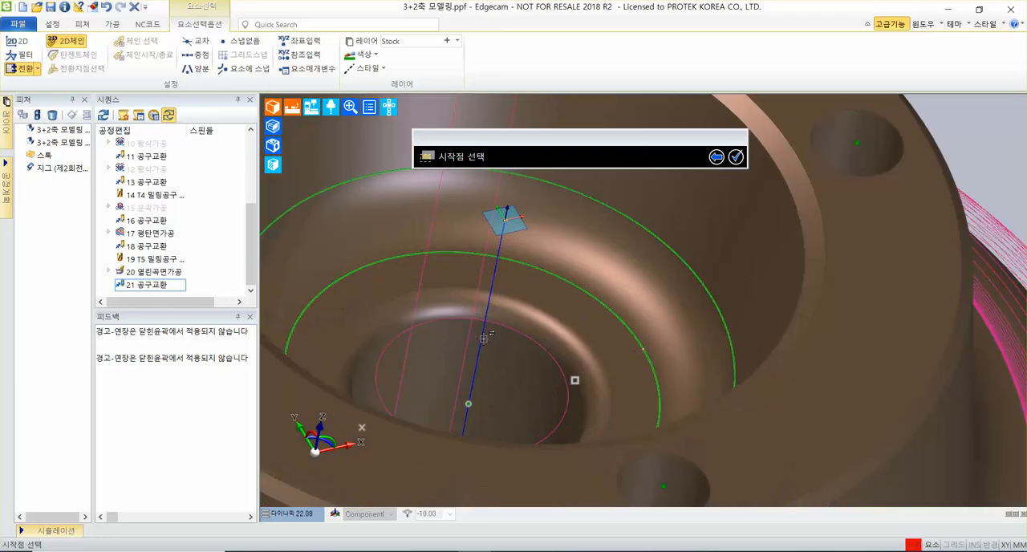
pyautogui.scroll(-3, 522, 290)
pyautogui.scroll(-3, 522, 291)
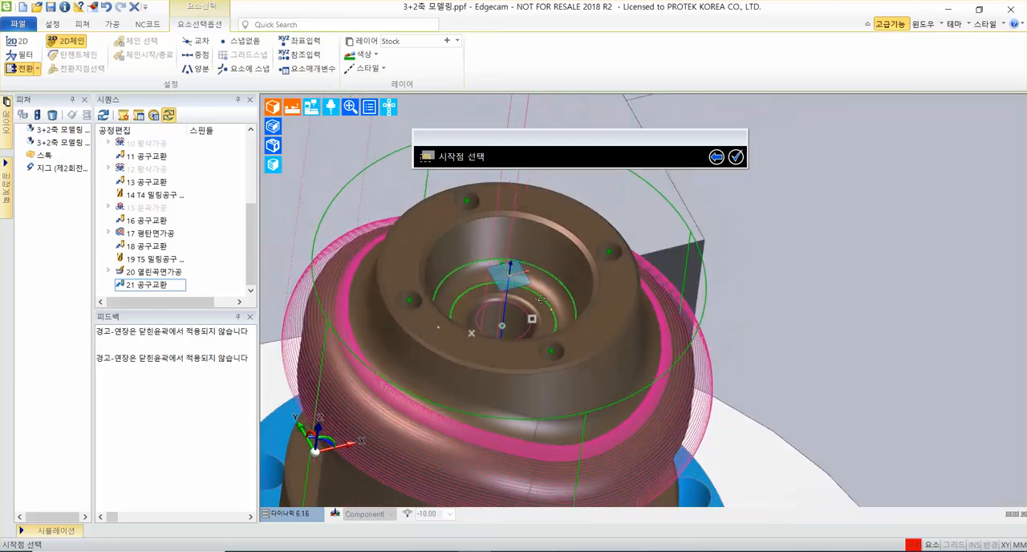
pyautogui.scroll(4, 523, 339)
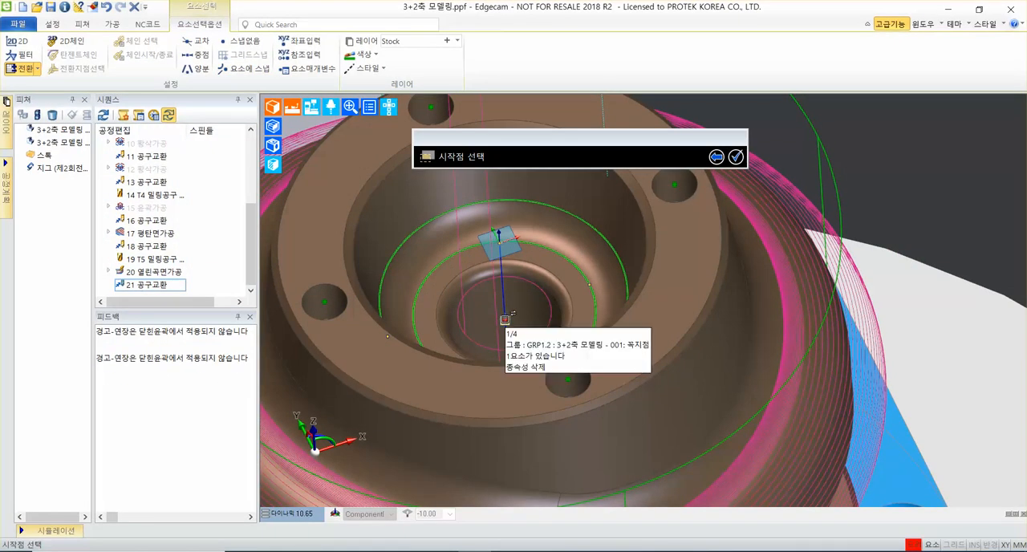
pyautogui.click(505, 320)
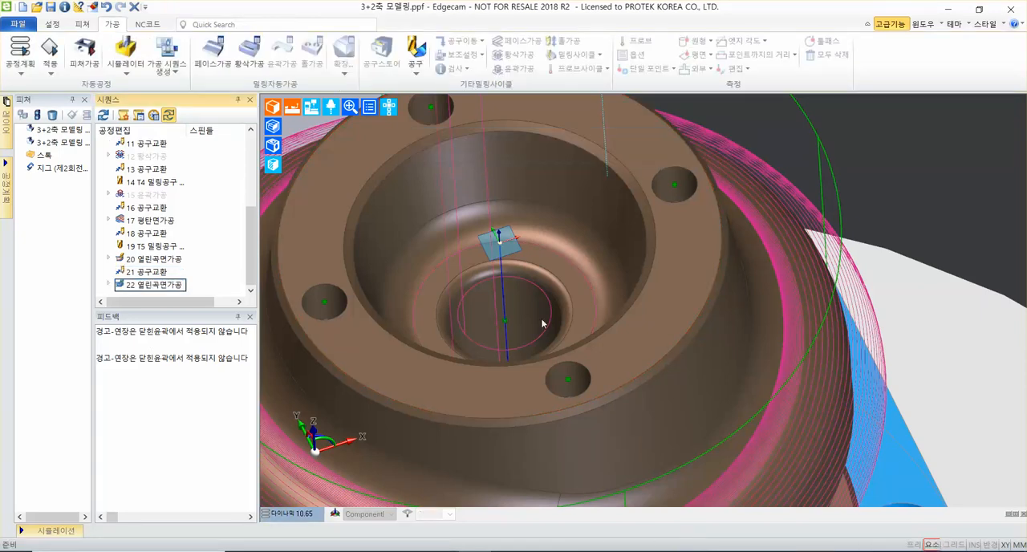
# Add a tool change (공구교환) with Z as the priority axis (우선 축) after the bore's open-surface cycle.
pyautogui.click(163, 285)
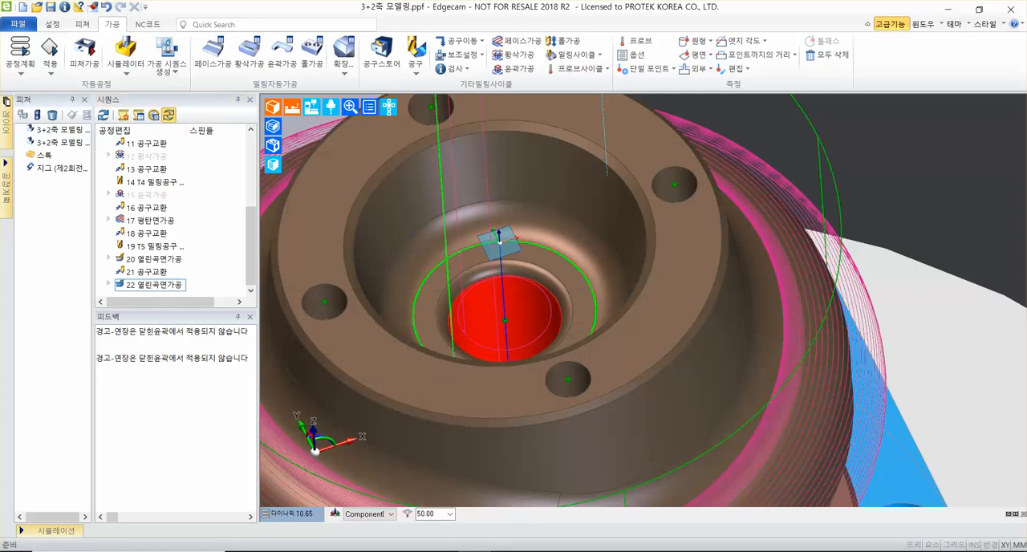
pyautogui.scroll(4, 478, 344)
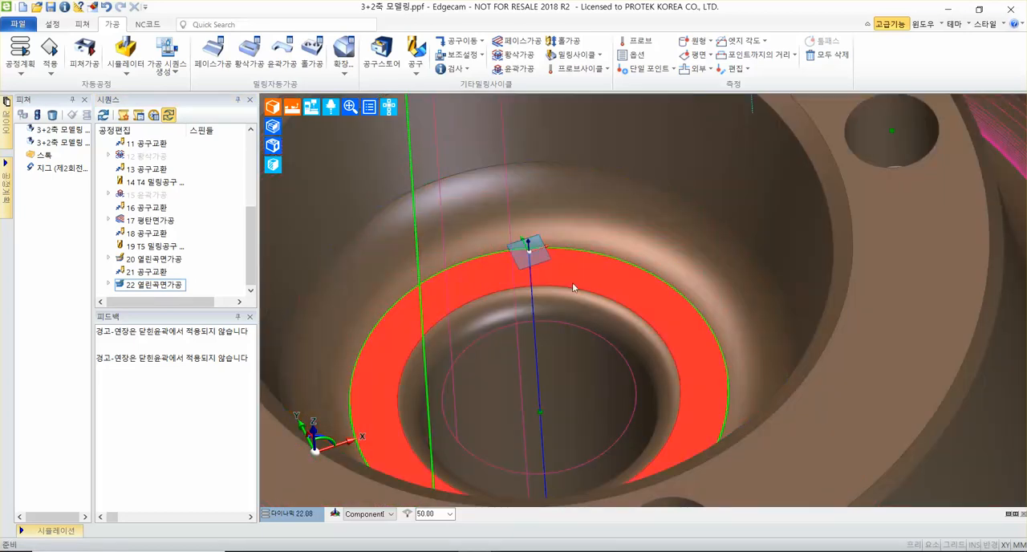
pyautogui.scroll(-5, 477, 344)
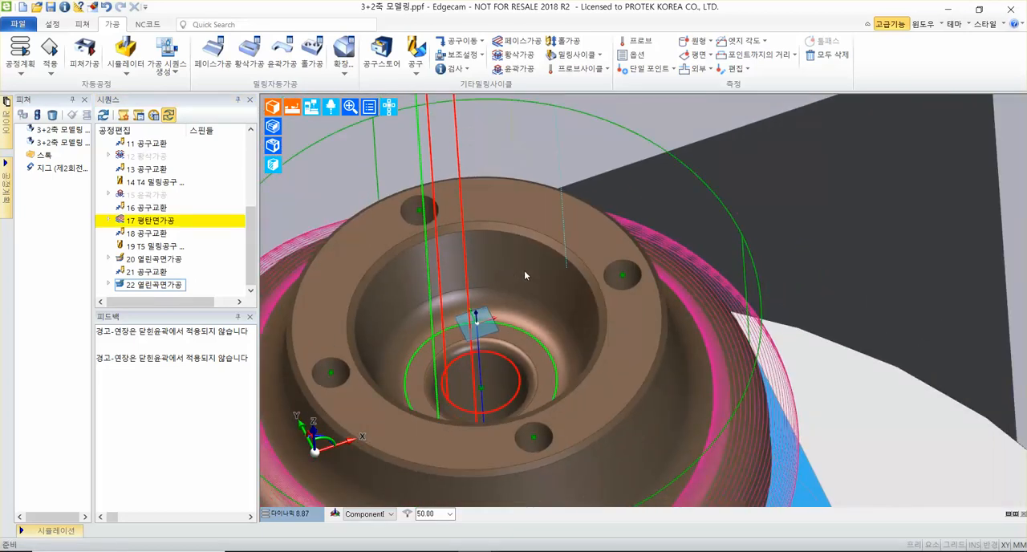
pyautogui.moveTo(525, 276); pyautogui.dragTo(514, 256, button='middle')
pyautogui.click(479, 41)
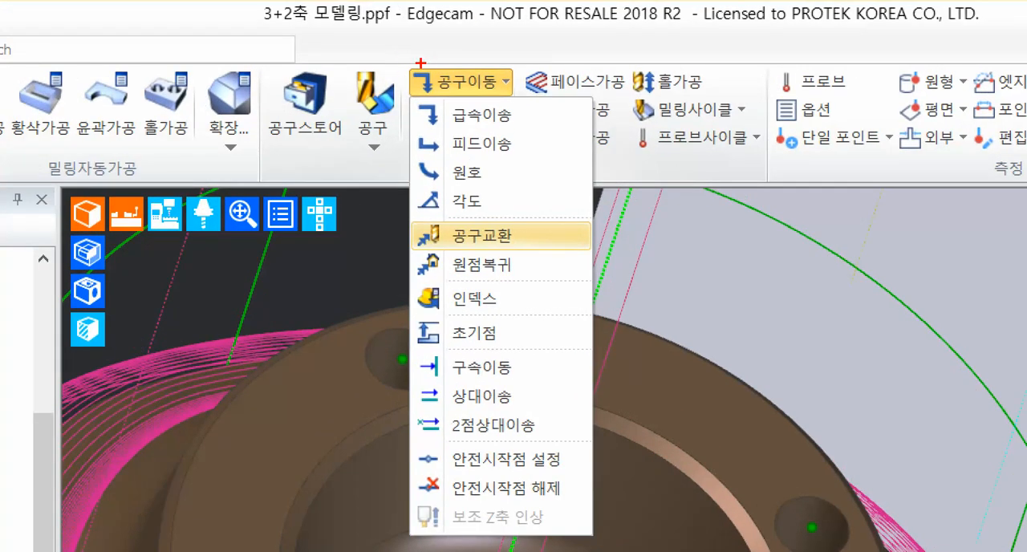
pyautogui.moveTo(404, 216)
pyautogui.keyDown('ctrl'); pyautogui.mouseDown()
pyautogui.moveTo(525, 251)
pyautogui.moveTo(746, 167)
pyautogui.mouseUp(); pyautogui.keyUp('ctrl')
pyautogui.press('Escape')
pyautogui.click(455, 55)
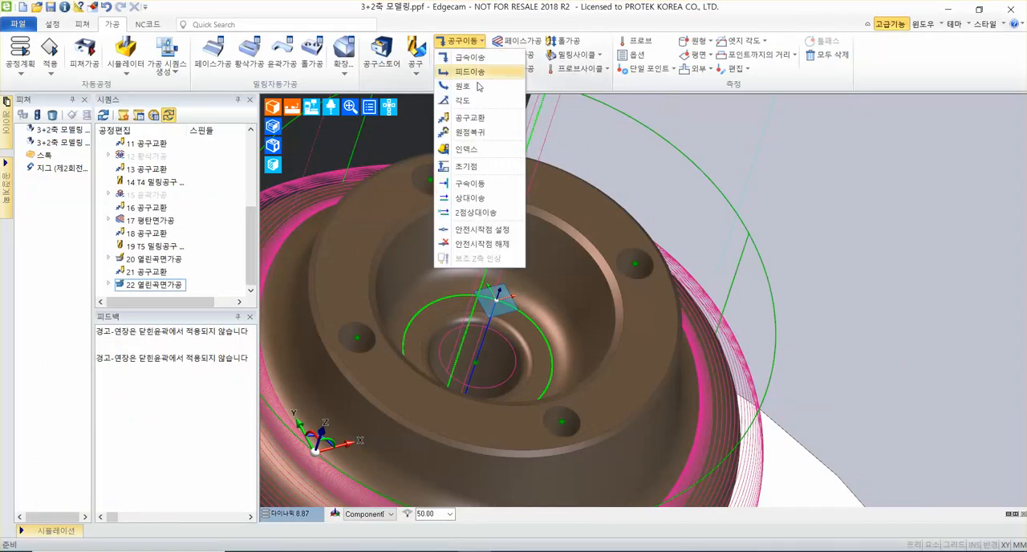
pyautogui.moveTo(484, 120)
pyautogui.click(560, 125)
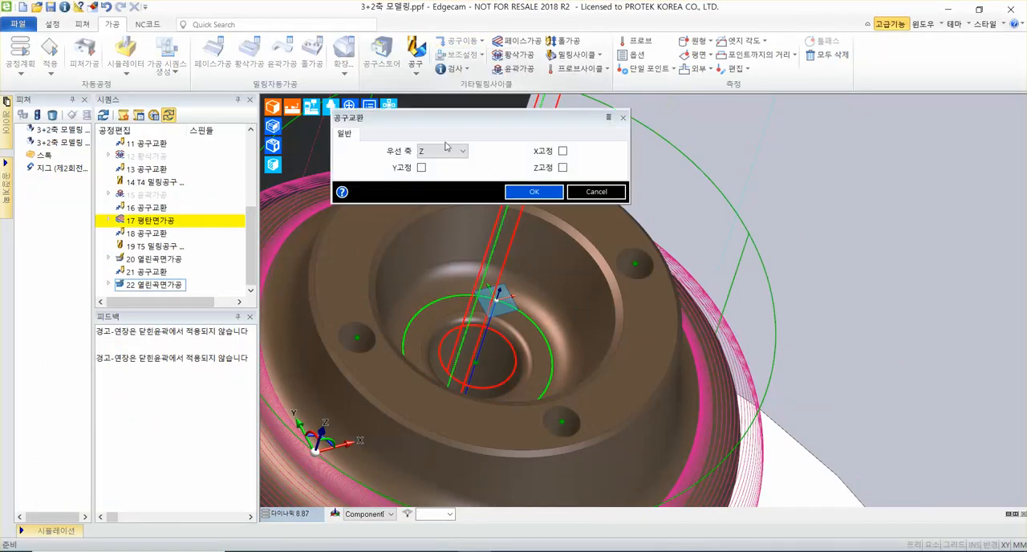
pyautogui.click(534, 192)
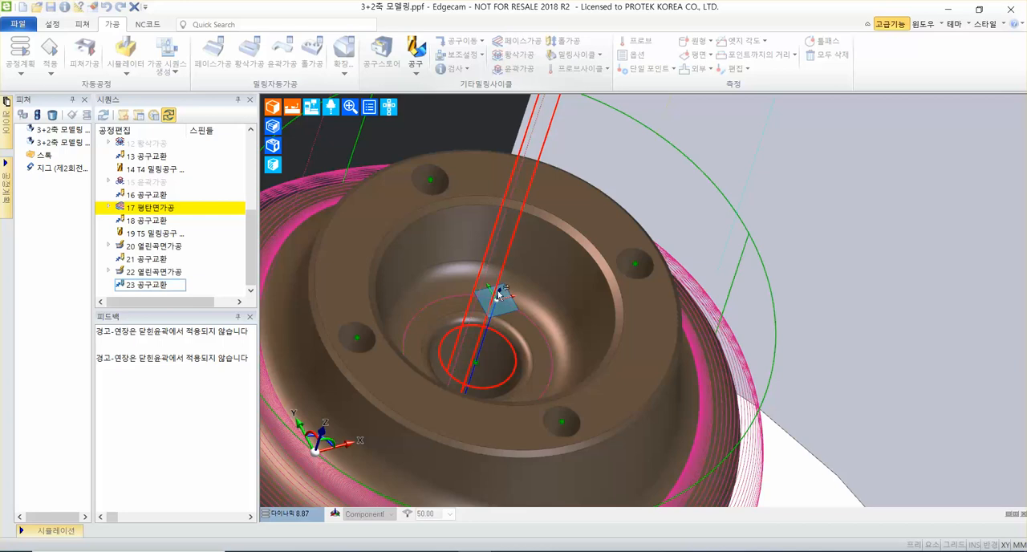
# Start a third 열린곡면가공 cycle between two curves (2곡선사이), keeping 5% pitch, 400 mm/min for both feeds and 4600 RPM.
pyautogui.click(593, 58)
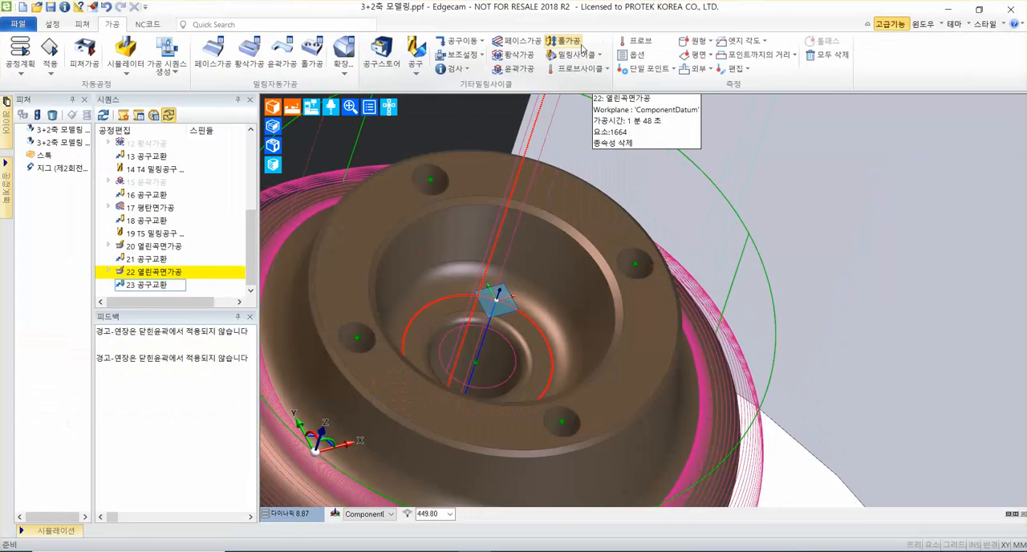
pyautogui.click(484, 109)
pyautogui.click(594, 285)
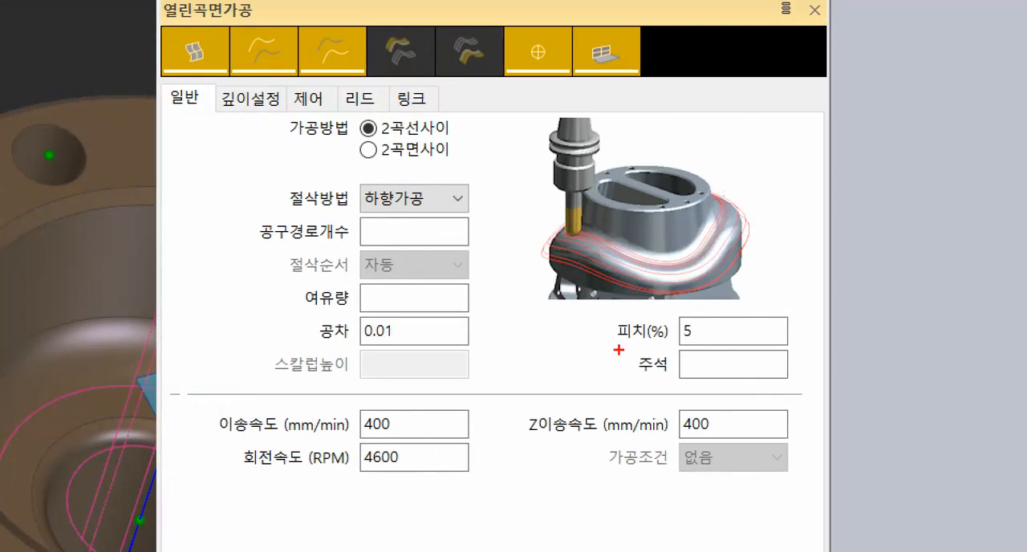
pyautogui.moveTo(617, 349); pyautogui.dragTo(792, 348)
pyautogui.moveTo(186, 391); pyautogui.dragTo(829, 509)
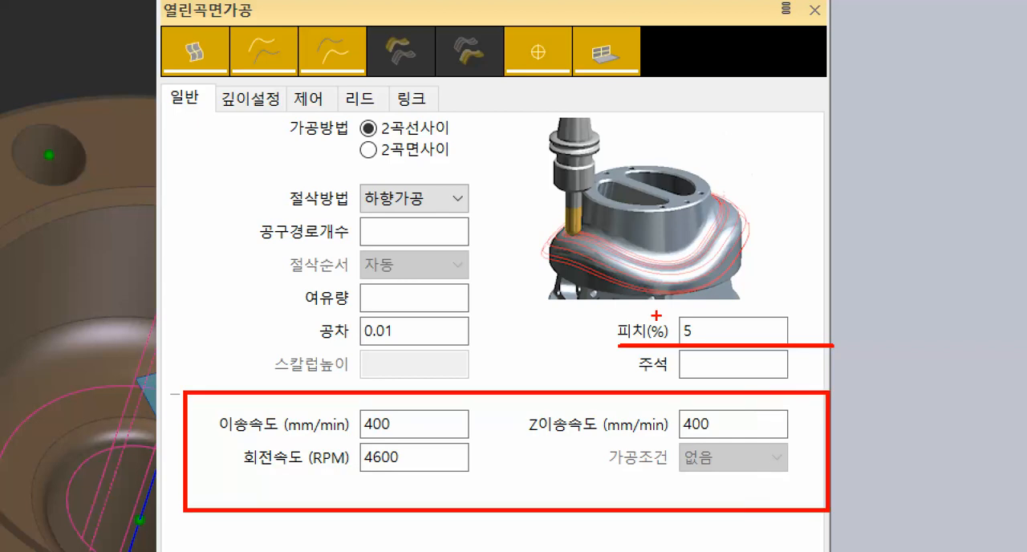
pyautogui.moveTo(342, 145); pyautogui.dragTo(465, 145)
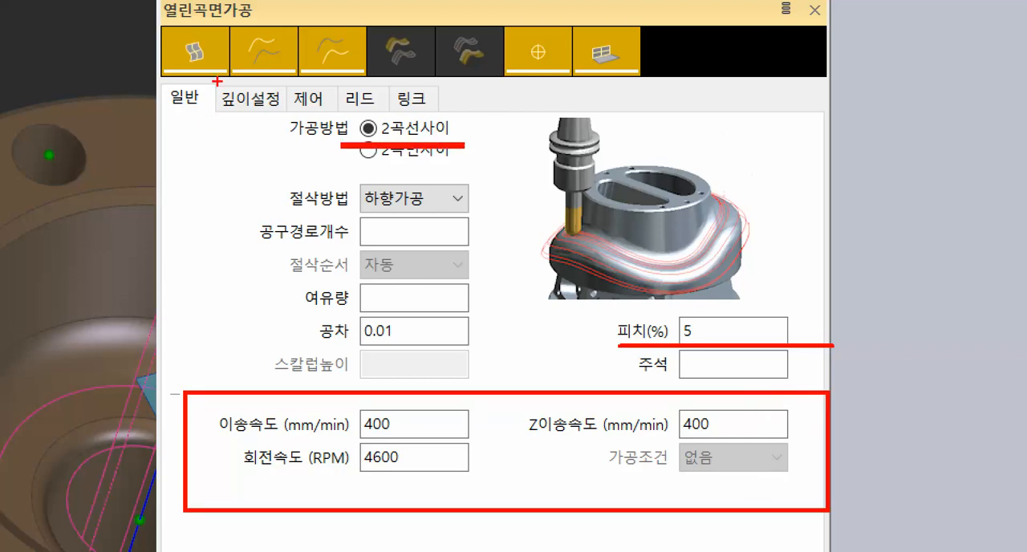
# Keep the safe height (안전높이) at 50 in the depth settings (깊이설정) and confirm the third cycle's parameters.
pyautogui.moveTo(212, 77); pyautogui.dragTo(283, 108)
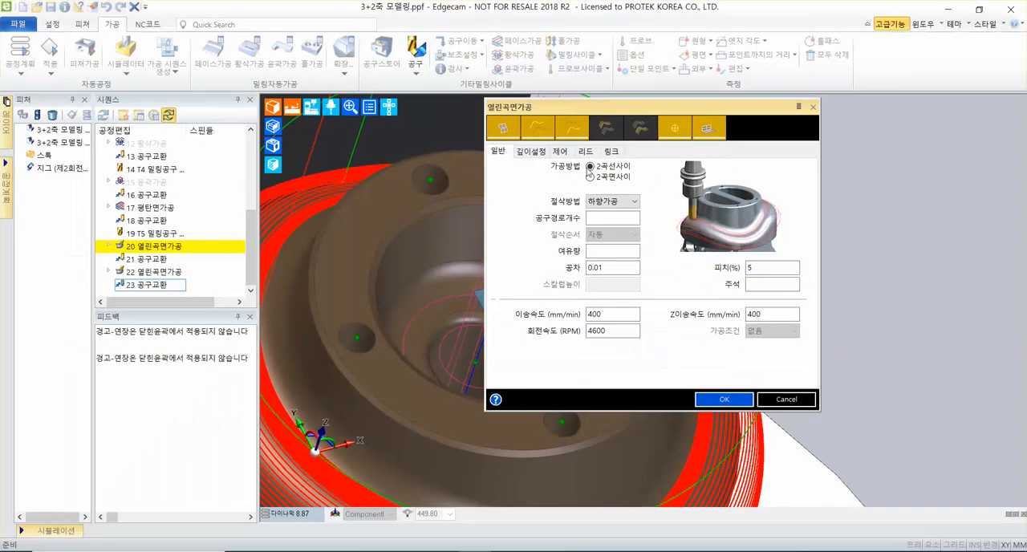
pyautogui.click(247, 97)
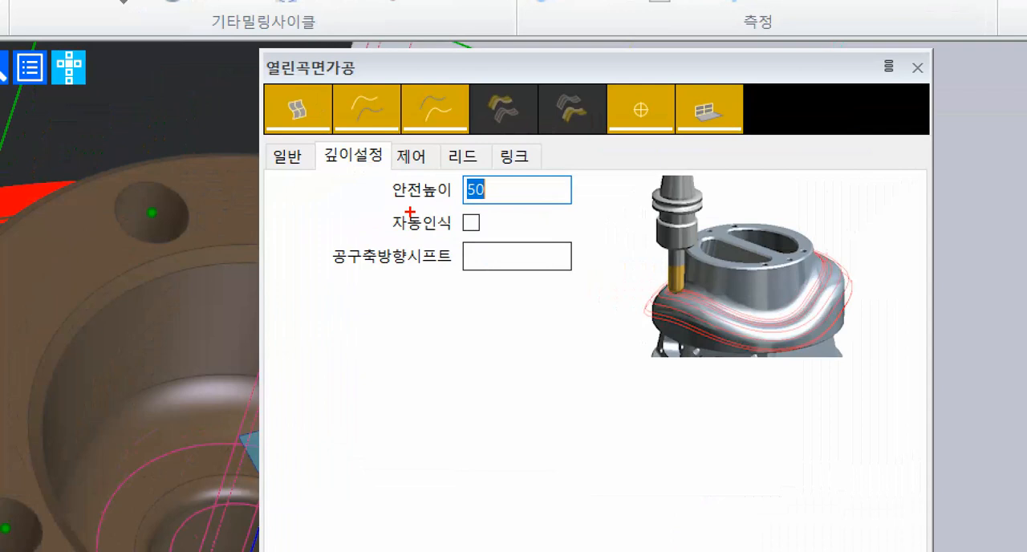
pyautogui.moveTo(546, 175); pyautogui.dragTo(660, 174)
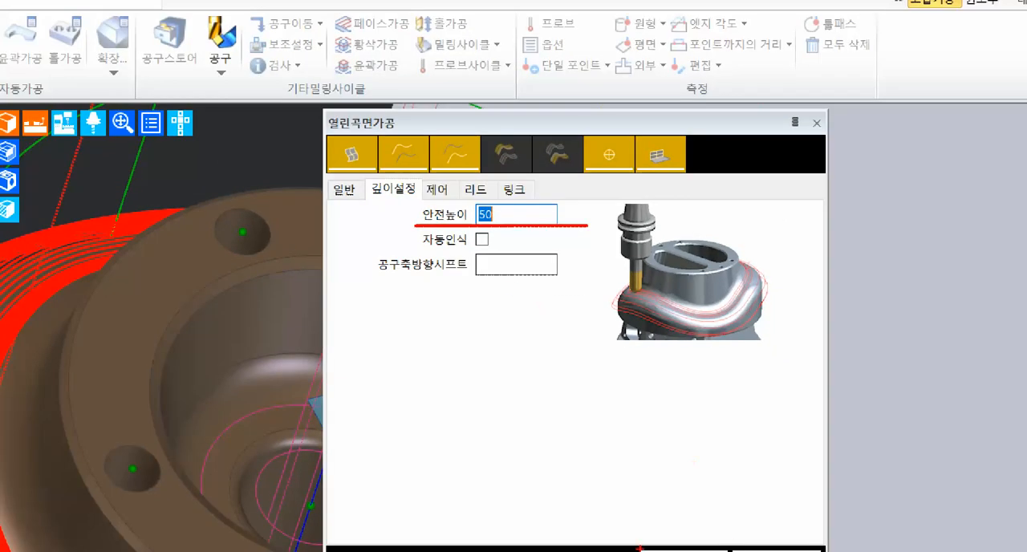
pyautogui.moveTo(639, 545)
pyautogui.mouseDown()
pyautogui.moveTo(734, 551)
pyautogui.moveTo(832, 337)
pyautogui.mouseUp()
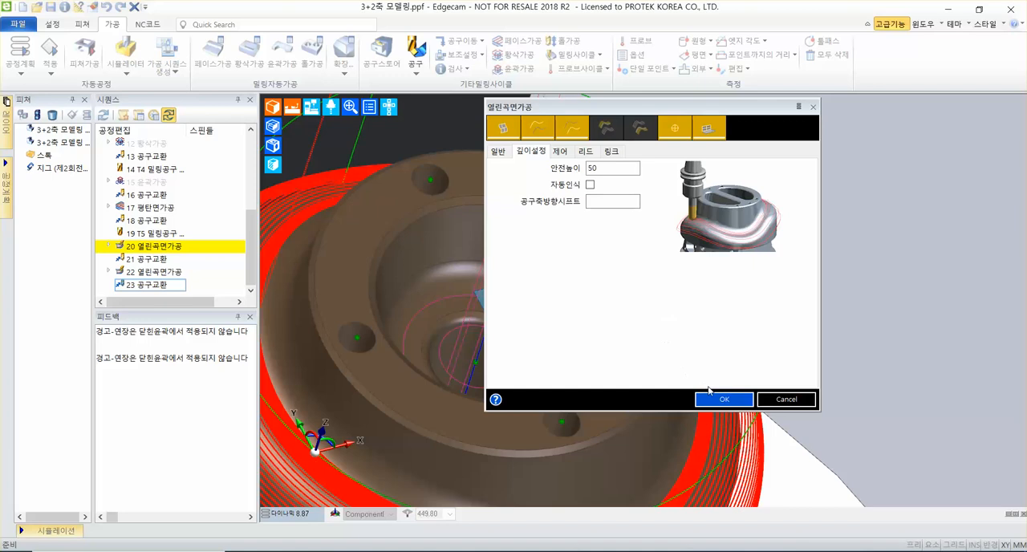
pyautogui.click(679, 551)
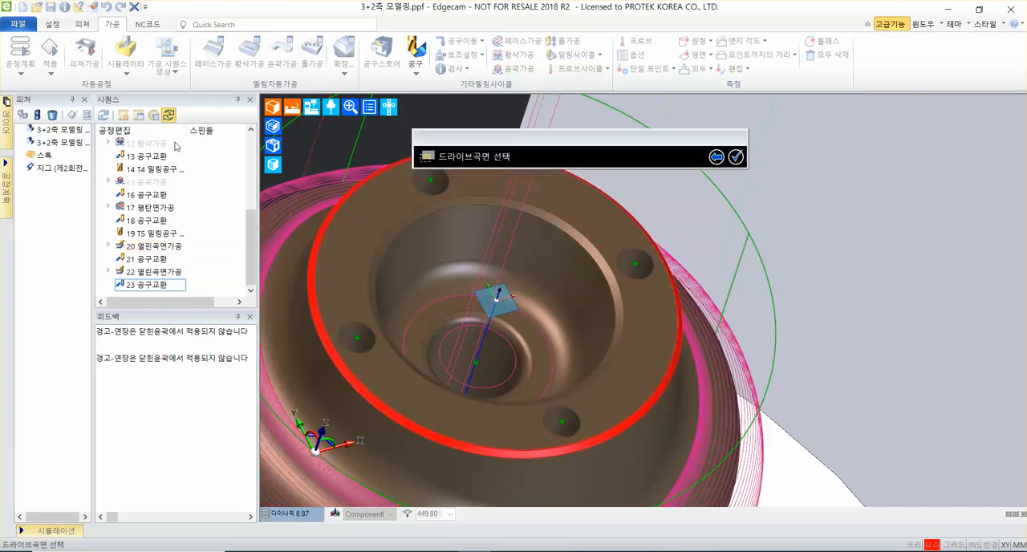
# Choose the narrow conical chamfer face around the central bore's mouth as the drive surface (드라이브곡면).
pyautogui.scroll(3, 402, 176)
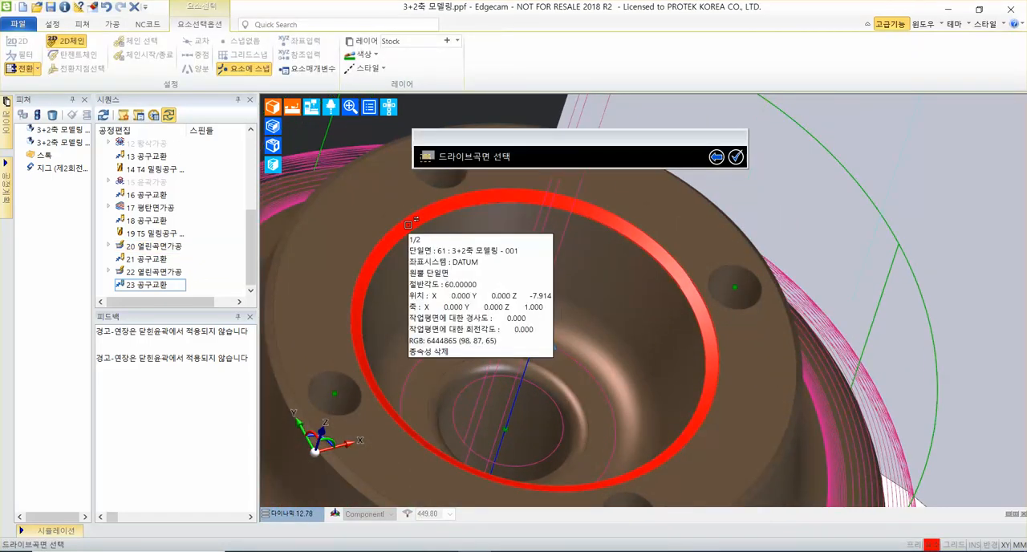
pyautogui.click(407, 224)
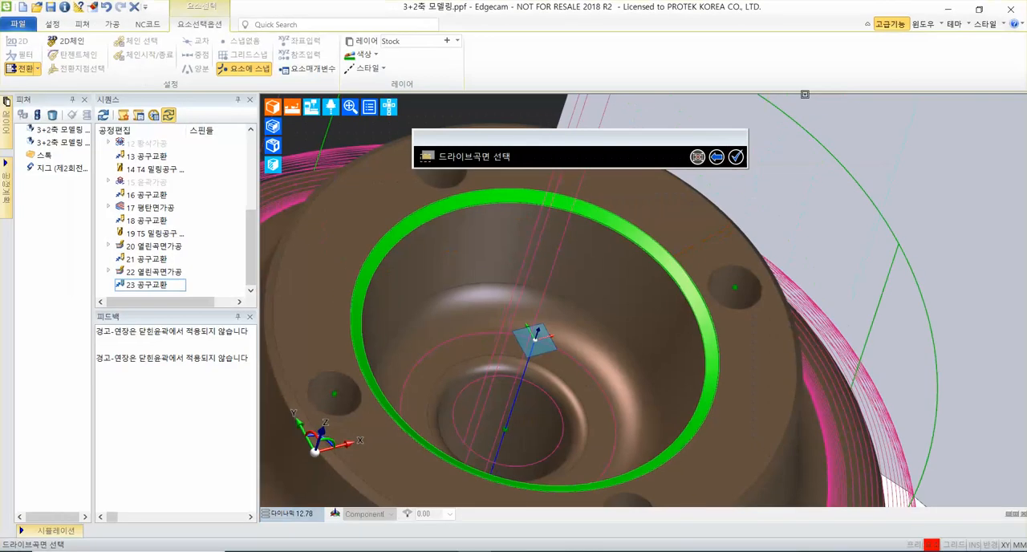
pyautogui.click(736, 156)
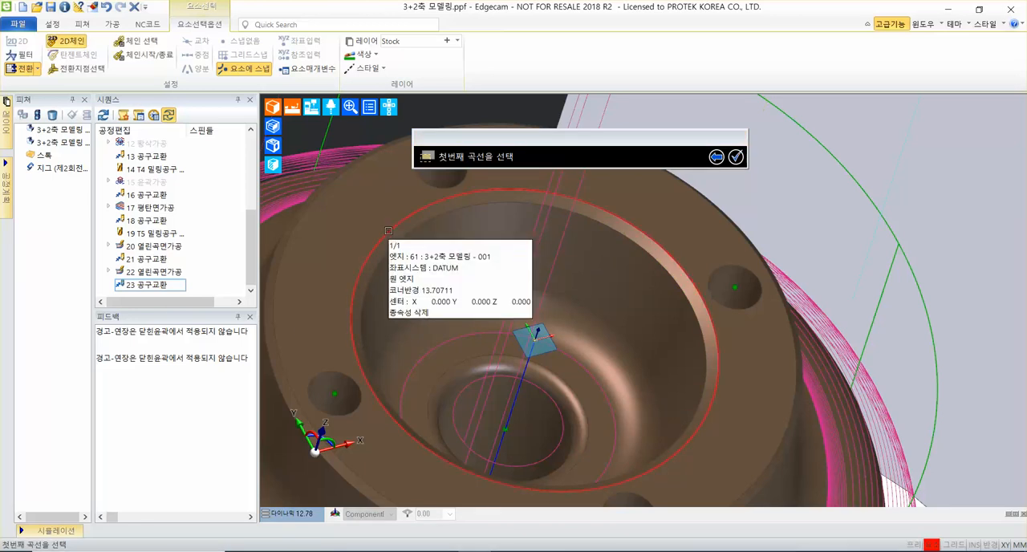
# Choose the bore chamfer's upper circular edge as the first curve and its lower circular edge as the second curve.
pyautogui.click(388, 230)
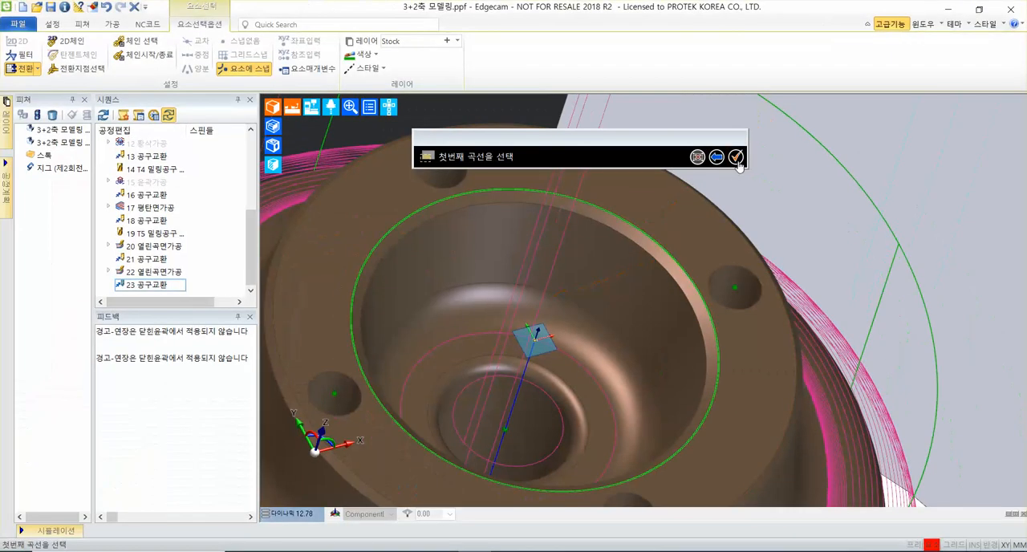
pyautogui.click(680, 163)
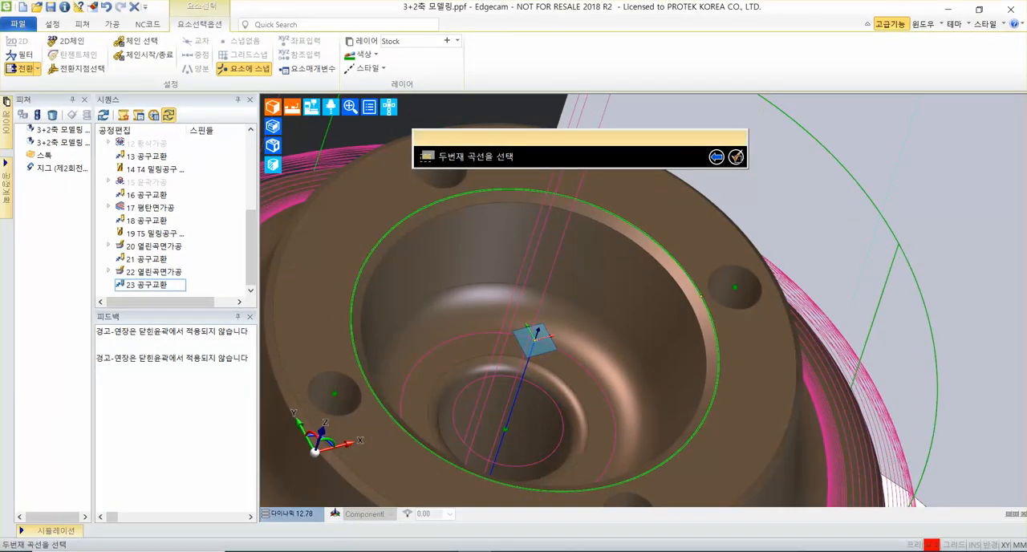
pyautogui.click(665, 267)
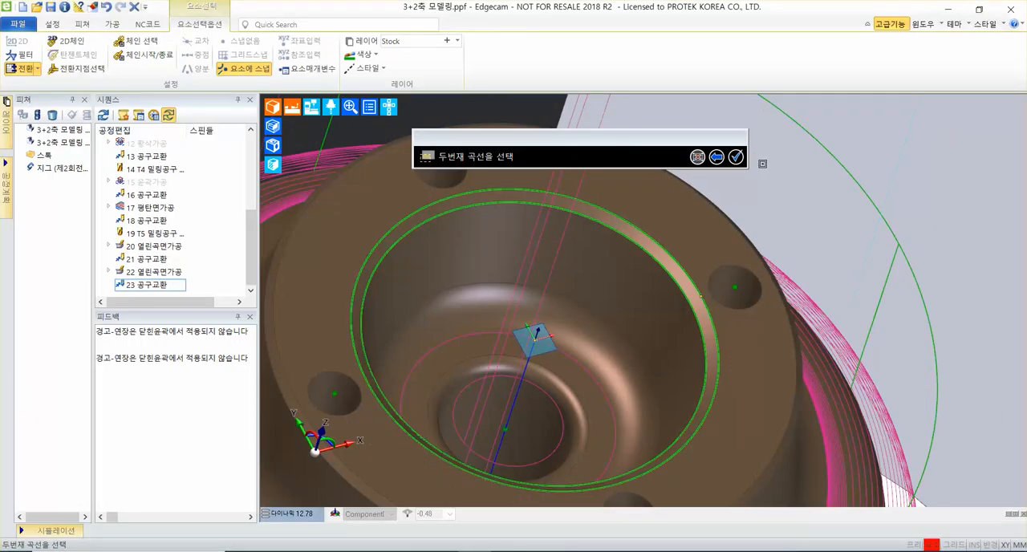
pyautogui.click(655, 181)
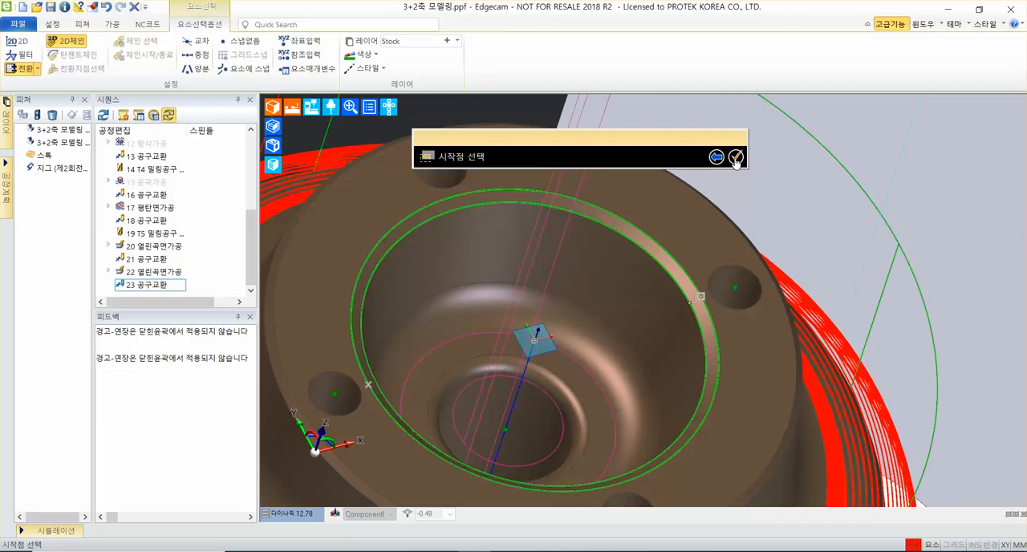
# Finish the start point (시작점) and check surface (간섭체크면) prompts without picking anything and generate the bore chamfer cycle.
pyautogui.click(736, 158)
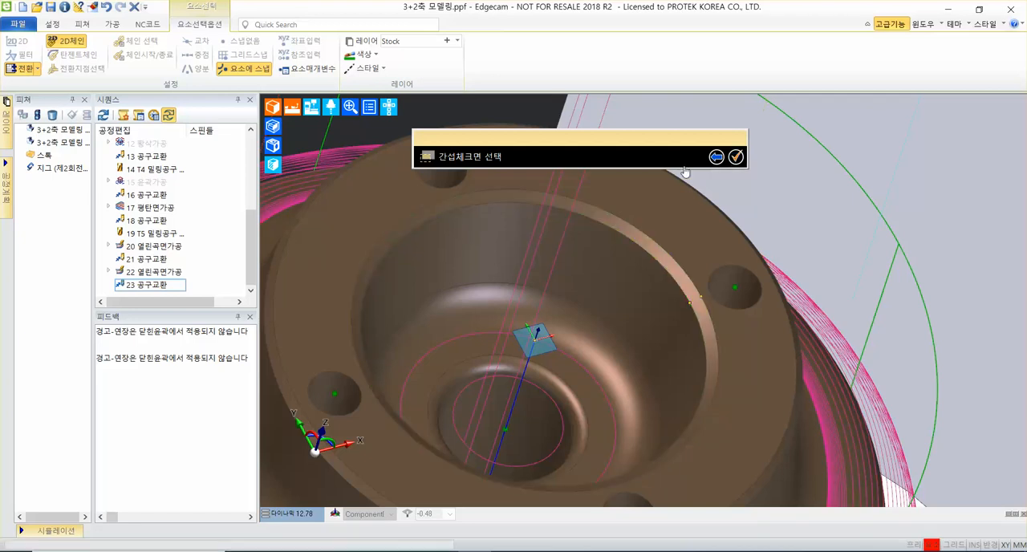
pyautogui.click(554, 214)
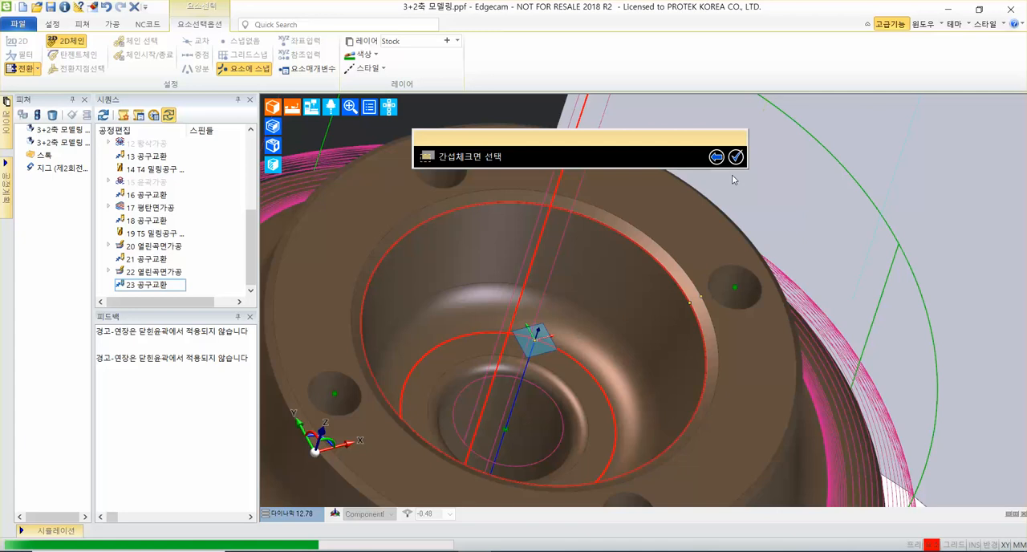
pyautogui.click(405, 182)
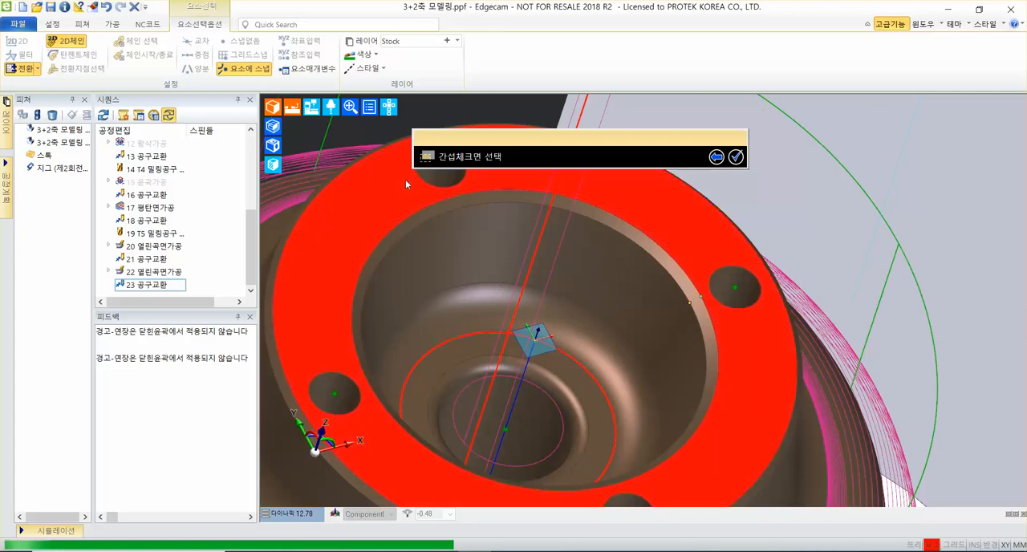
pyautogui.click(605, 279)
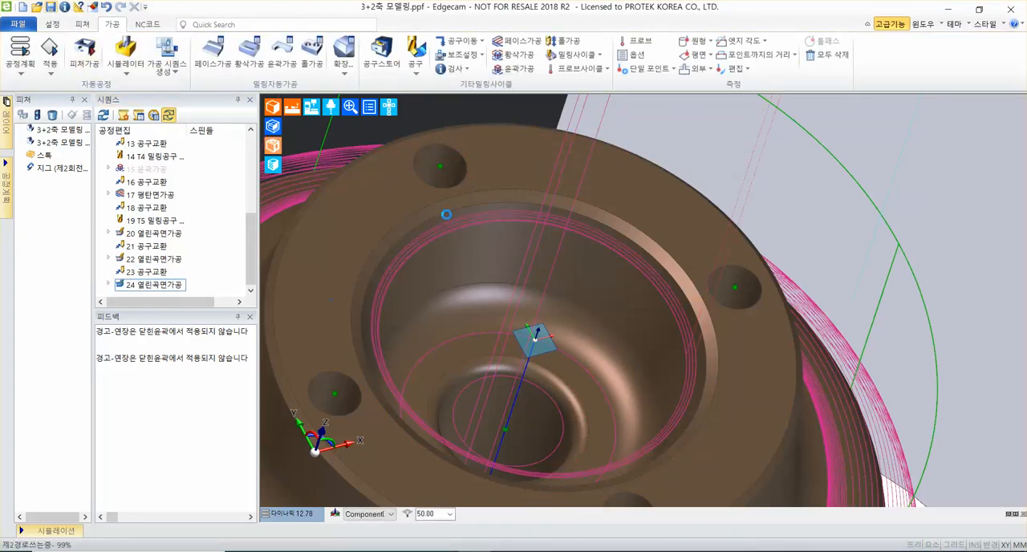
# Add a tool change (공구교환) with Z as the priority axis (우선 축) after the bore chamfer's open-surface cycle.
pyautogui.click(143, 259)
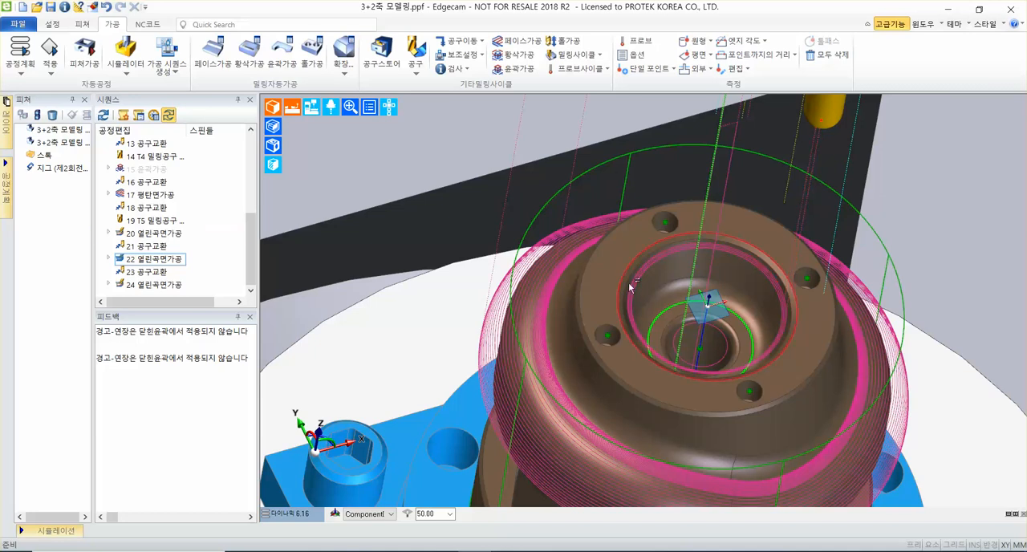
pyautogui.moveTo(629, 282); pyautogui.dragTo(498, 300, button='middle')
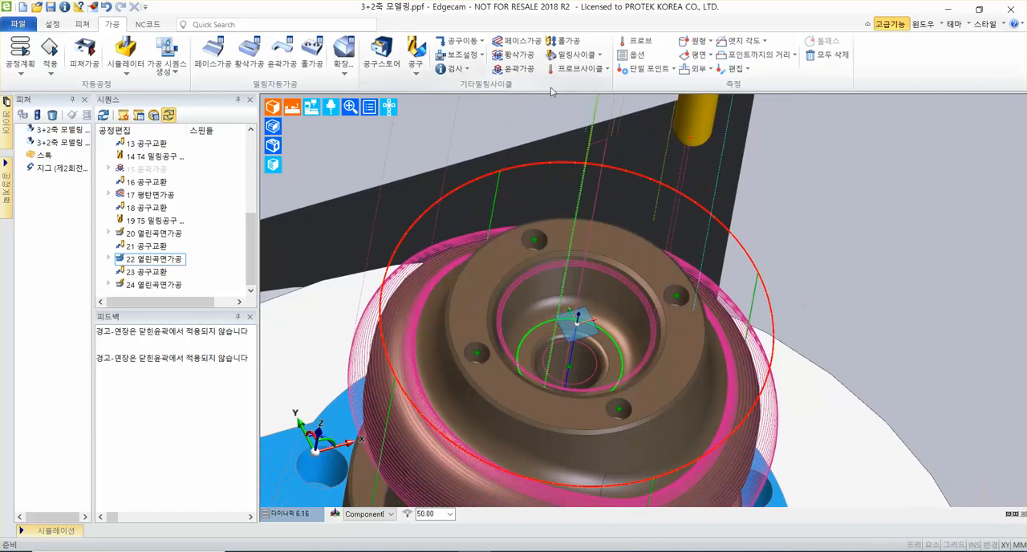
pyautogui.click(449, 38)
pyautogui.click(469, 113)
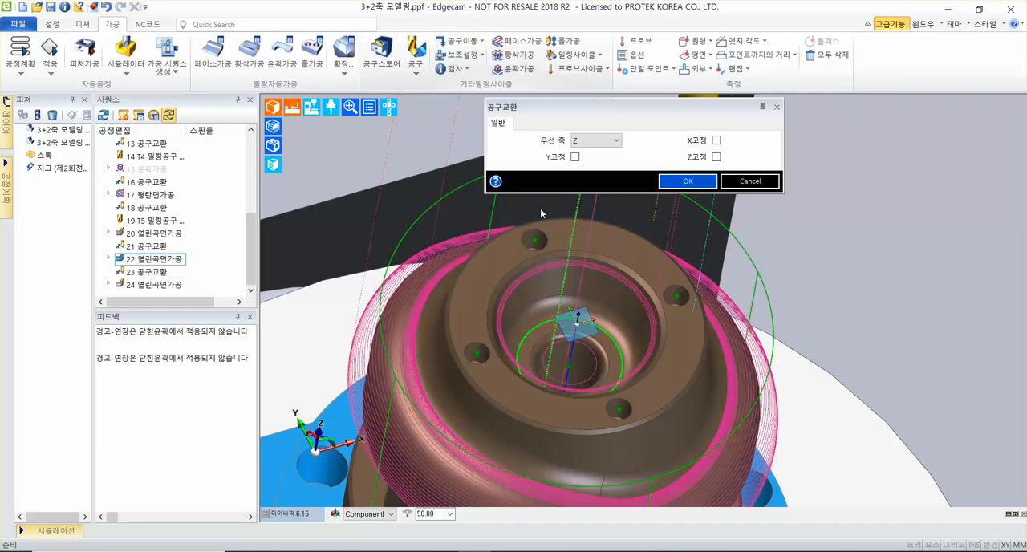
pyautogui.click(688, 184)
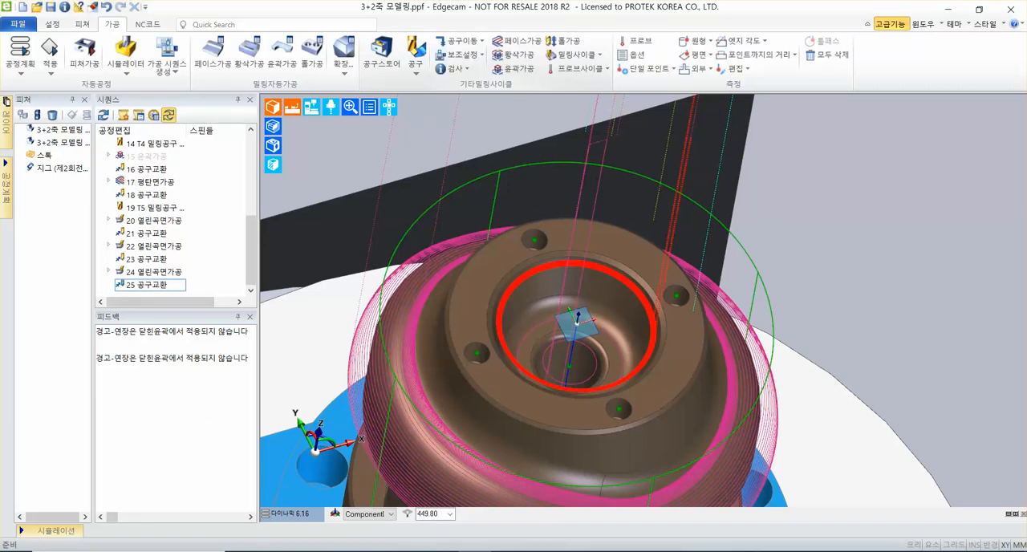
# Start a fourth 열린곡면가공 cycle between two curves with 5% pitch and choose the top flange's outer chamfer face as the drive surface.
pyautogui.scroll(3, 614, 202)
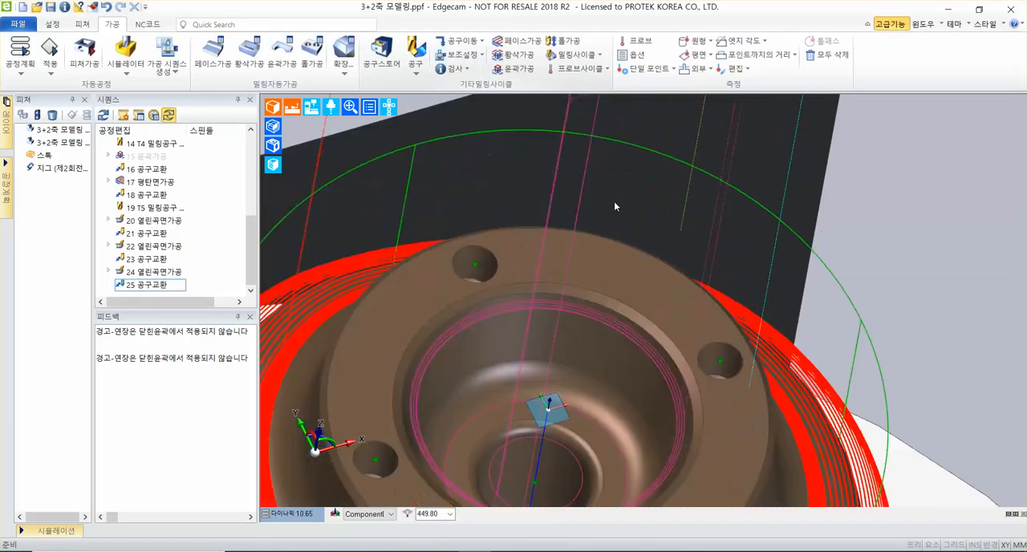
pyautogui.click(590, 54)
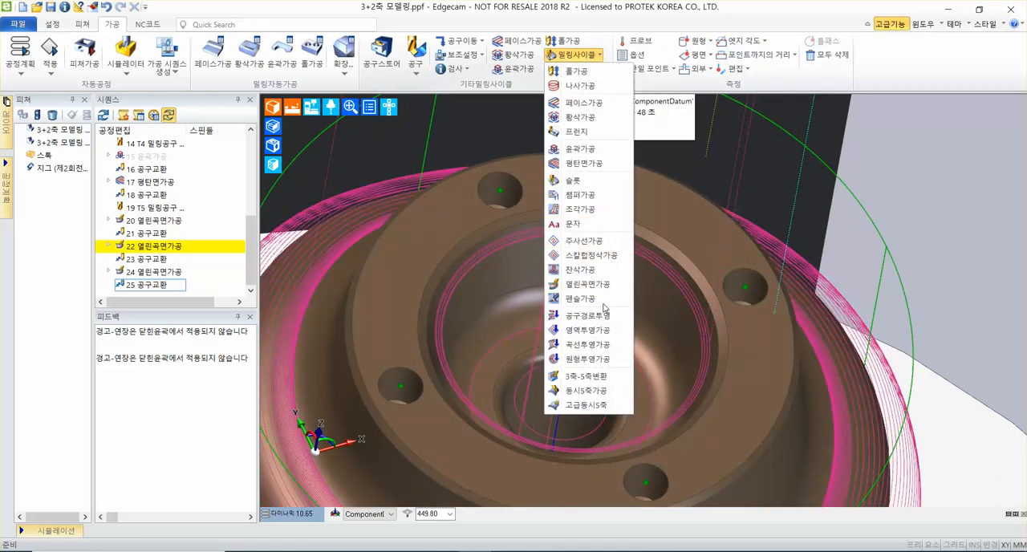
pyautogui.click(581, 285)
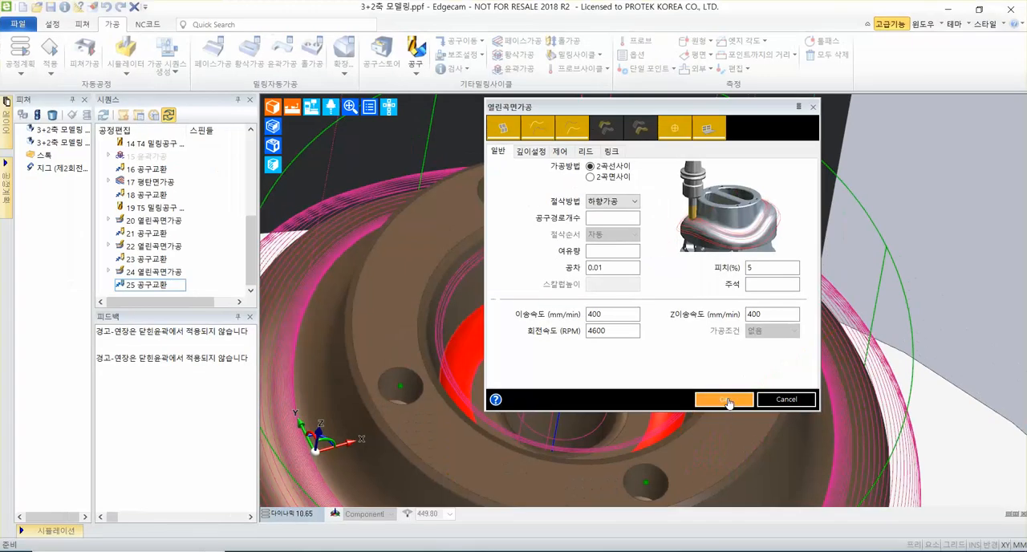
pyautogui.click(532, 310)
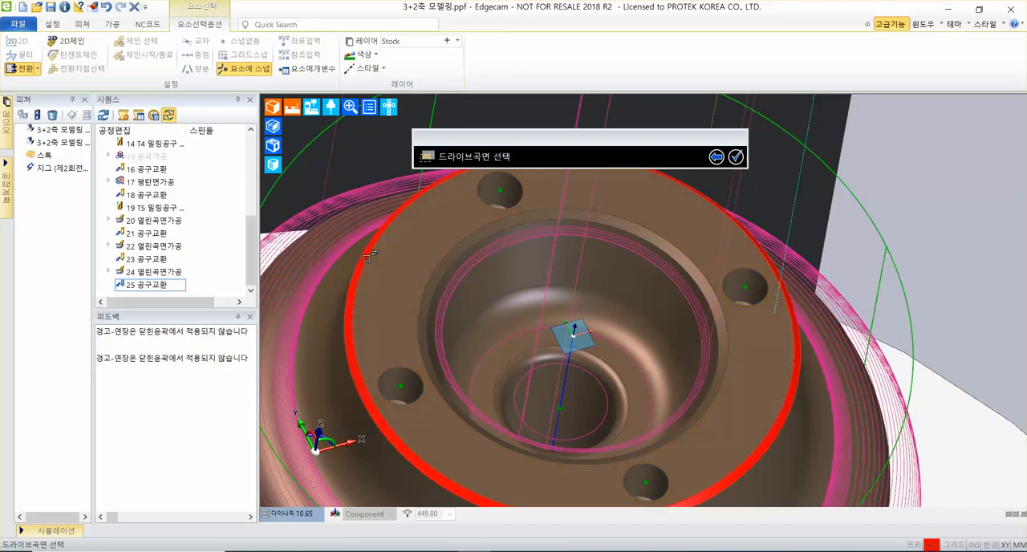
pyautogui.click(363, 257)
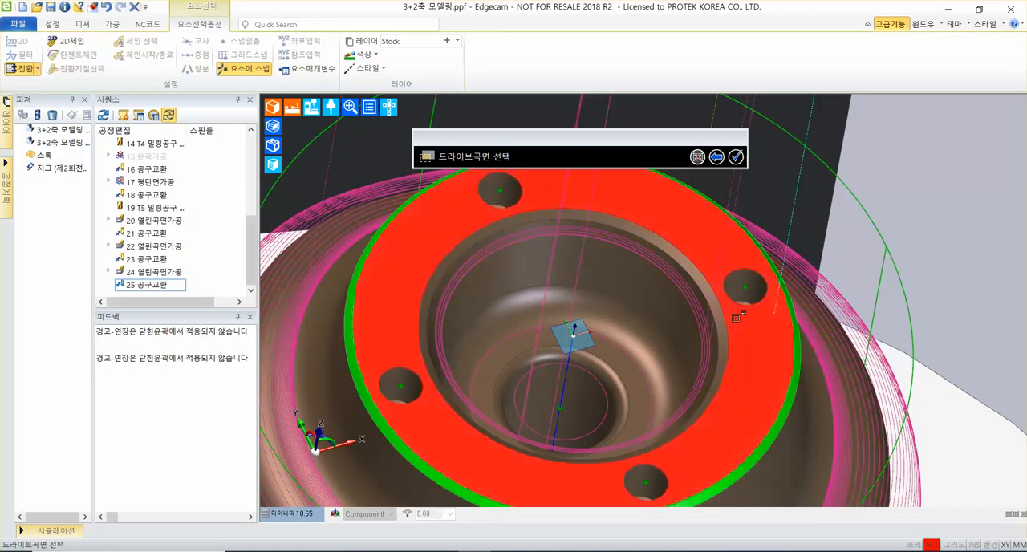
pyautogui.click(736, 158)
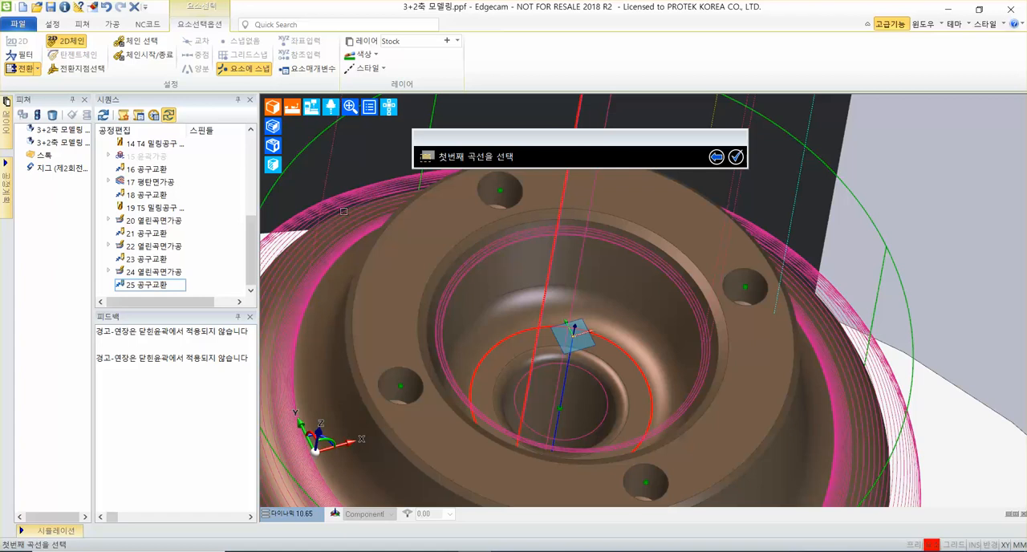
# Choose the outer chamfer's upper and lower circular edges as first and second curves and generate the fourth open-surface cycle.
pyautogui.click(609, 236)
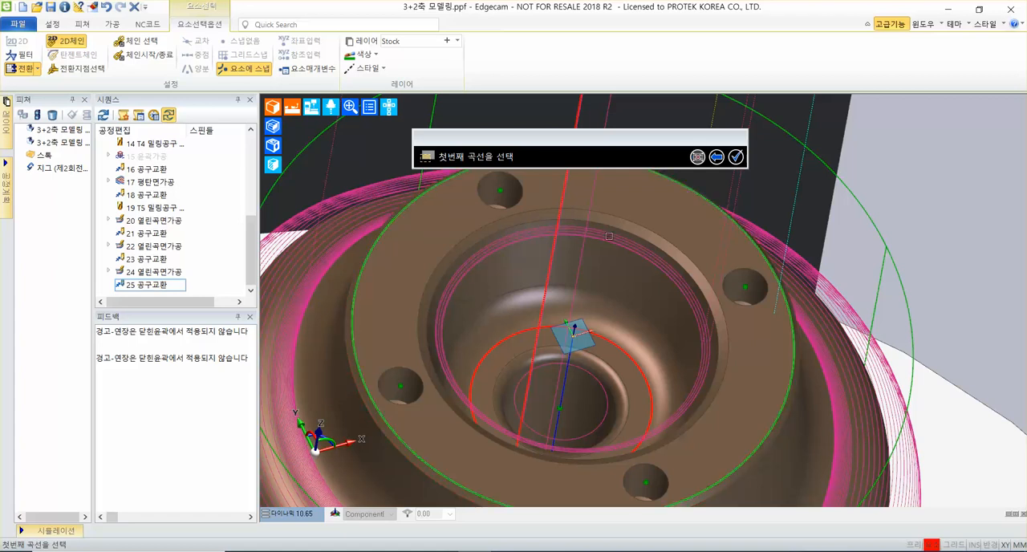
pyautogui.click(737, 157)
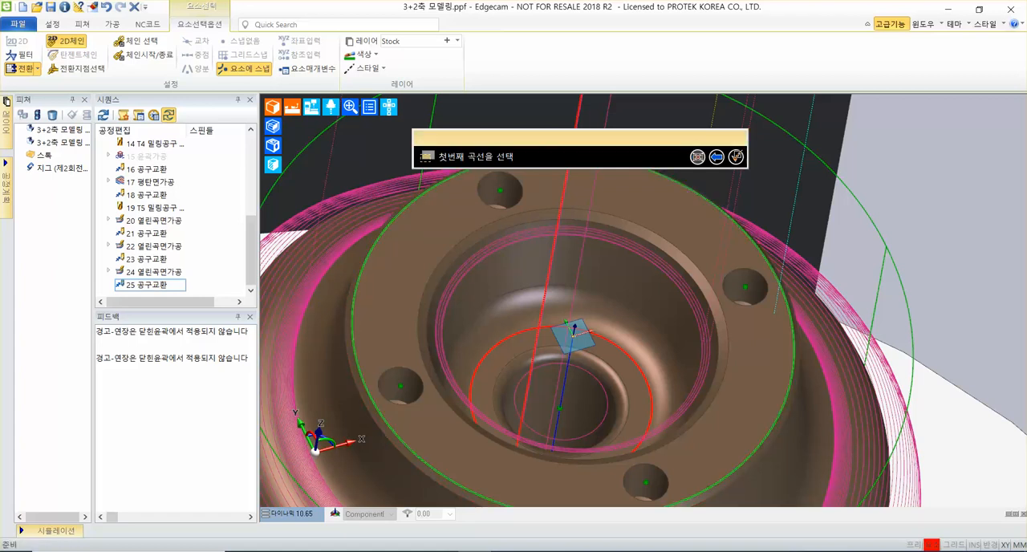
pyautogui.click(396, 448)
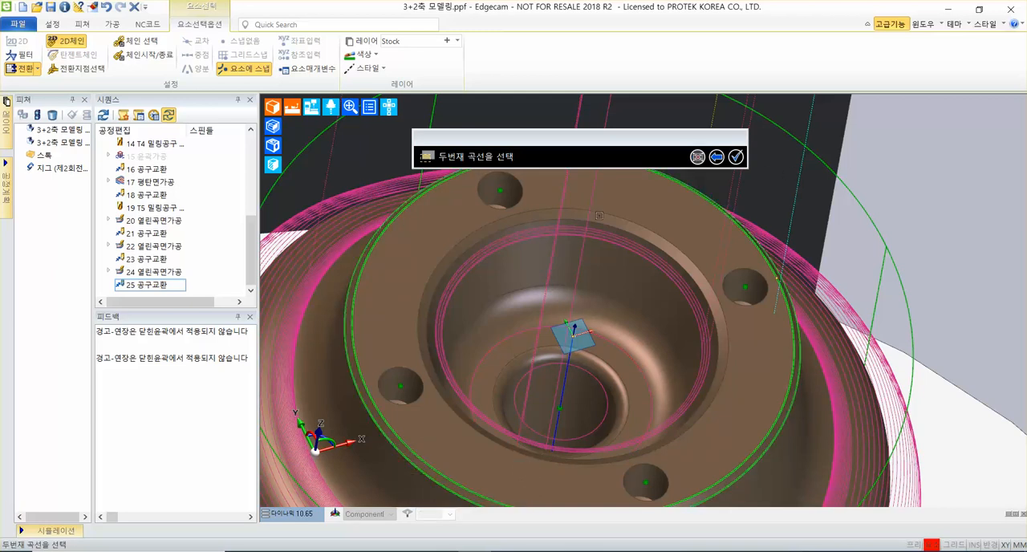
pyautogui.click(735, 158)
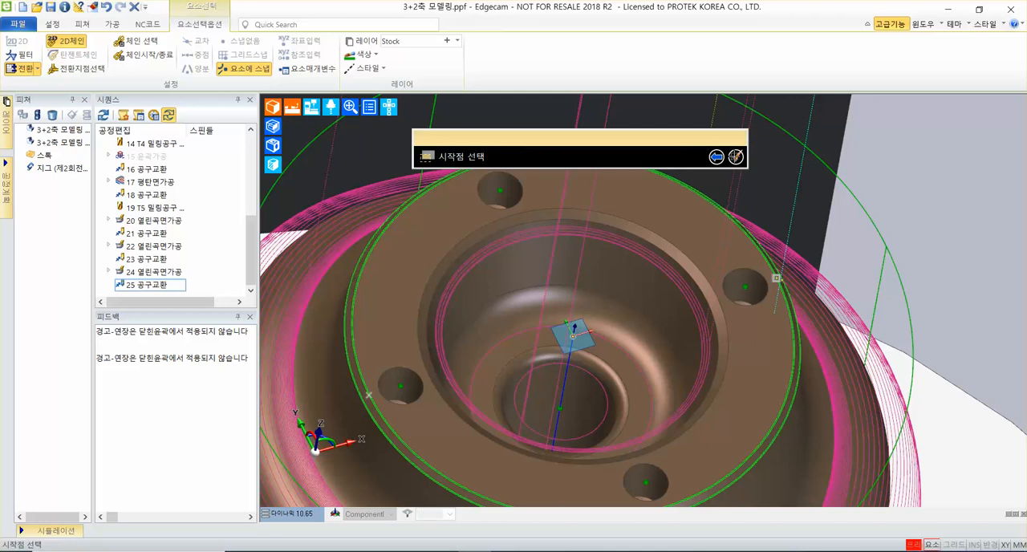
pyautogui.click(736, 157)
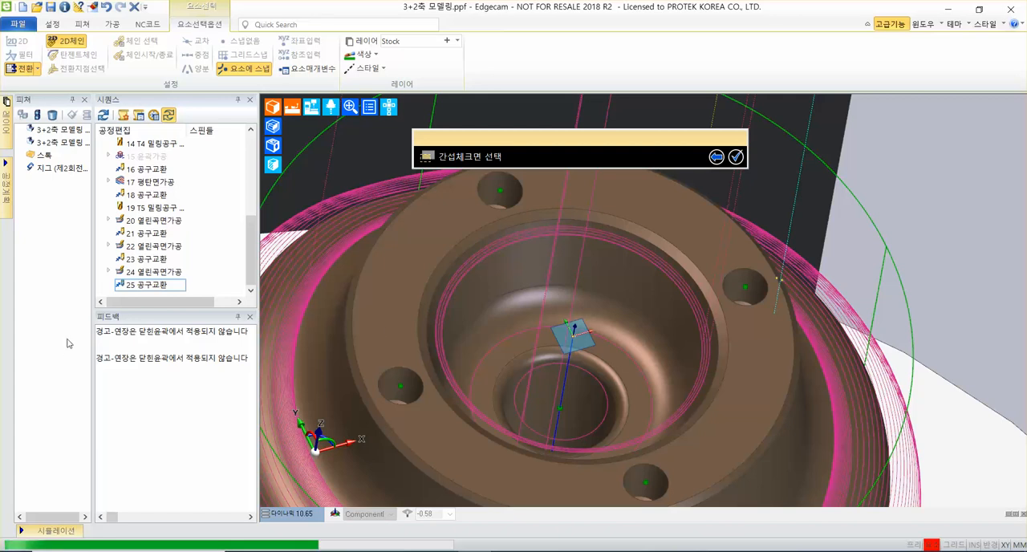
pyautogui.click(379, 273)
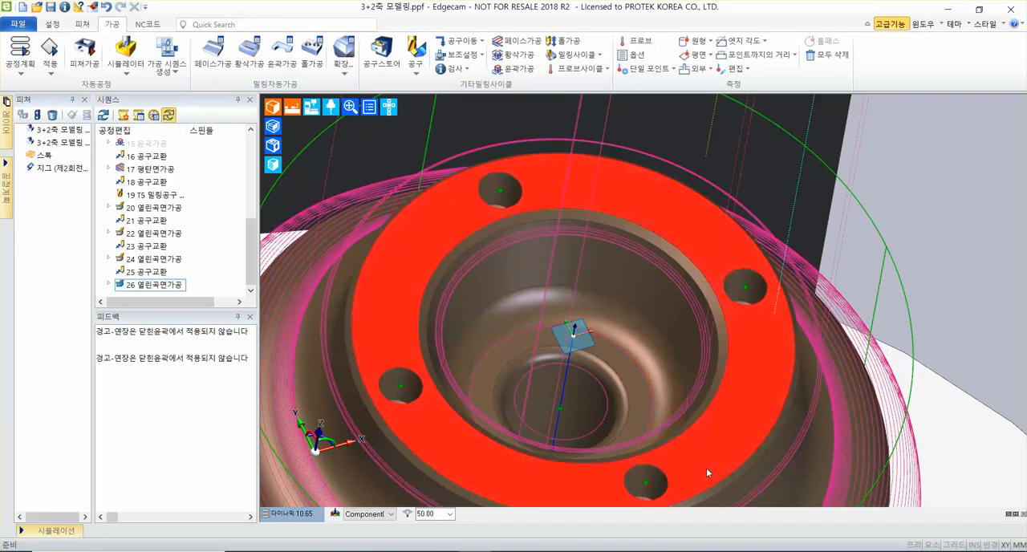
# Add a tool change (공구교환) with Z as the priority axis after the outer chamfer's open-surface cycle.
pyautogui.scroll(-2, 679, 380)
pyautogui.moveTo(722, 265); pyautogui.dragTo(666, 255, button='middle')
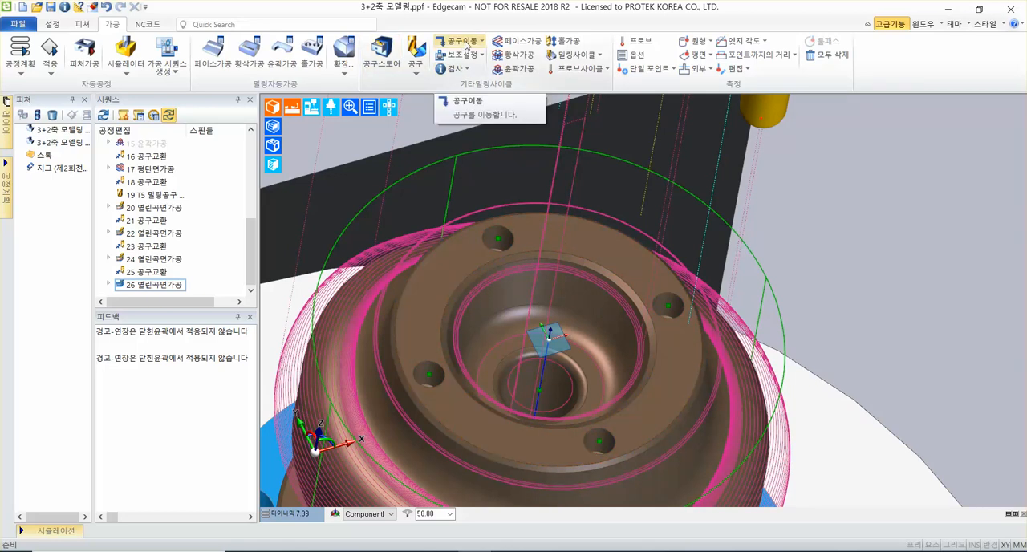
pyautogui.click(466, 45)
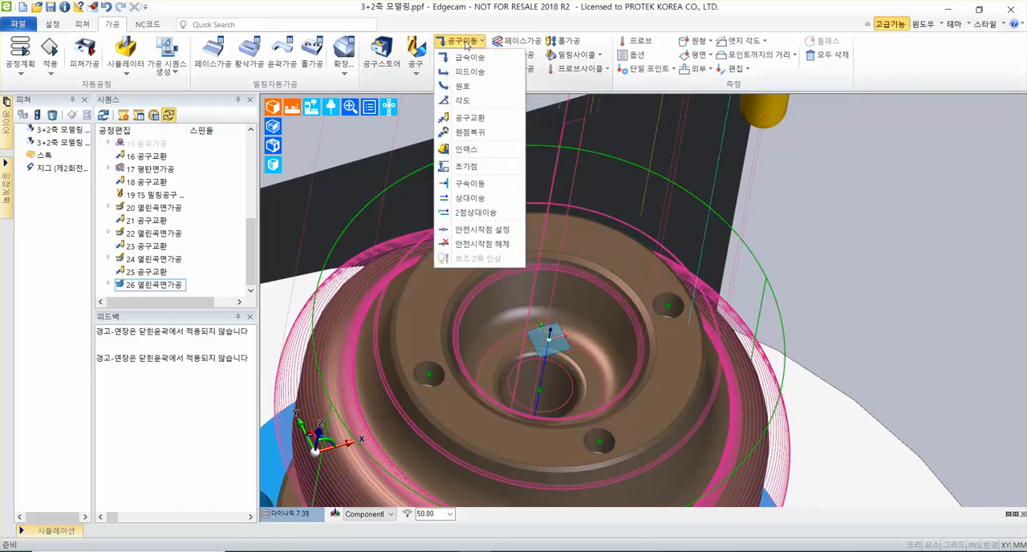
pyautogui.click(479, 120)
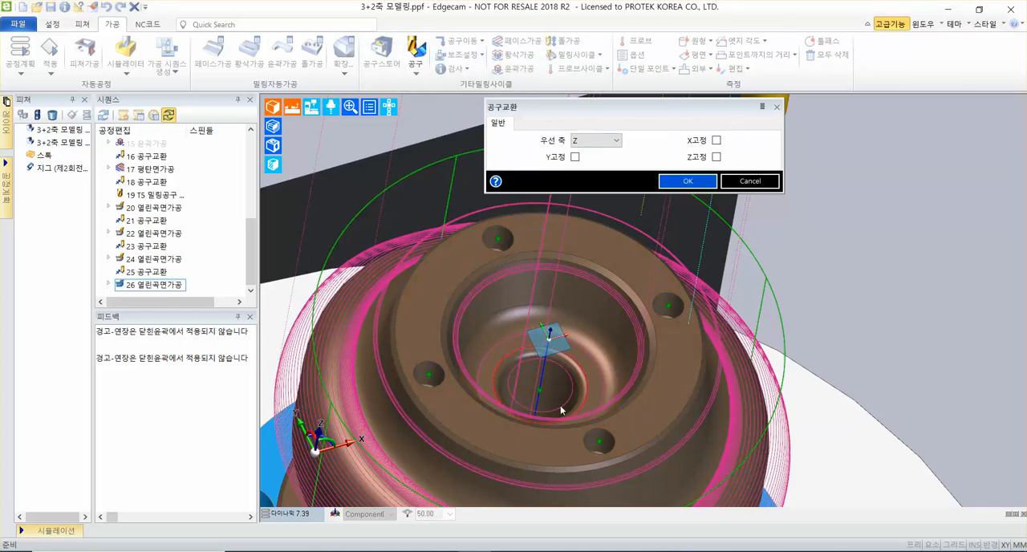
pyautogui.click(688, 181)
pyautogui.scroll(-5, 592, 302)
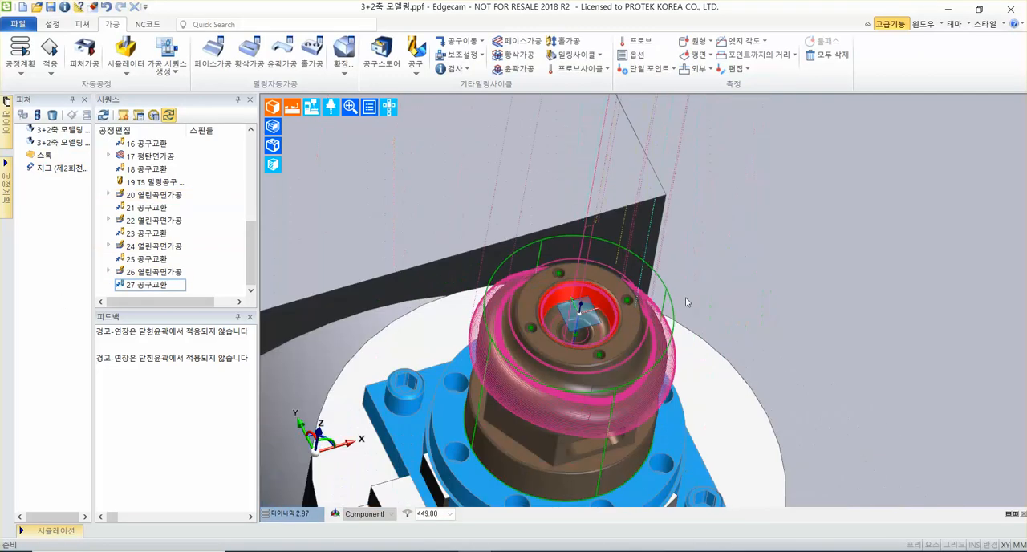
pyautogui.moveTo(751, 352); pyautogui.dragTo(698, 366, button='middle')
pyautogui.scroll(5, 641, 332)
pyautogui.scroll(4, 640, 335)
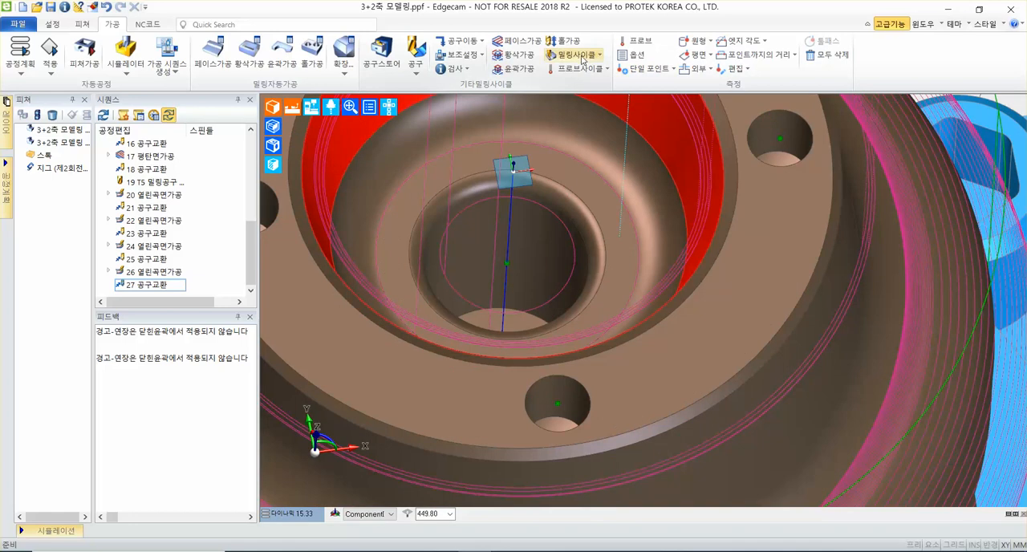
# Start a fifth open-surface cycle (열린곡면가공) using the between-two-curves method (2곡선사이) with 5% pitch.
pyautogui.click(583, 57)
pyautogui.moveTo(602, 287)
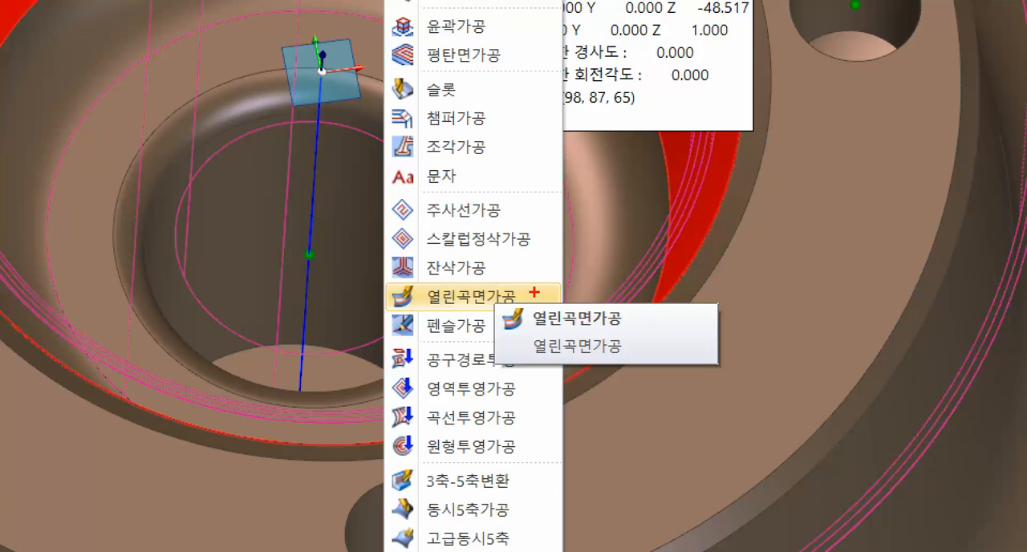
pyautogui.keyDown('ctrl'); pyautogui.keyDown('shift'); pyautogui.moveTo(534, 292); pyautogui.dragTo(714, 257); pyautogui.keyUp('shift'); pyautogui.keyUp('ctrl')
pyautogui.press('Escape')
pyautogui.click(569, 58)
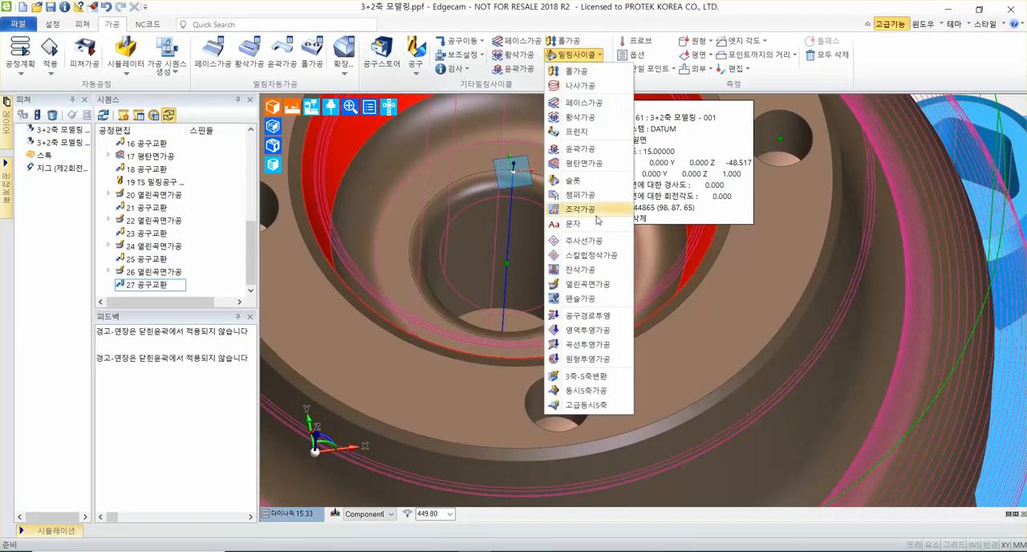
pyautogui.click(582, 285)
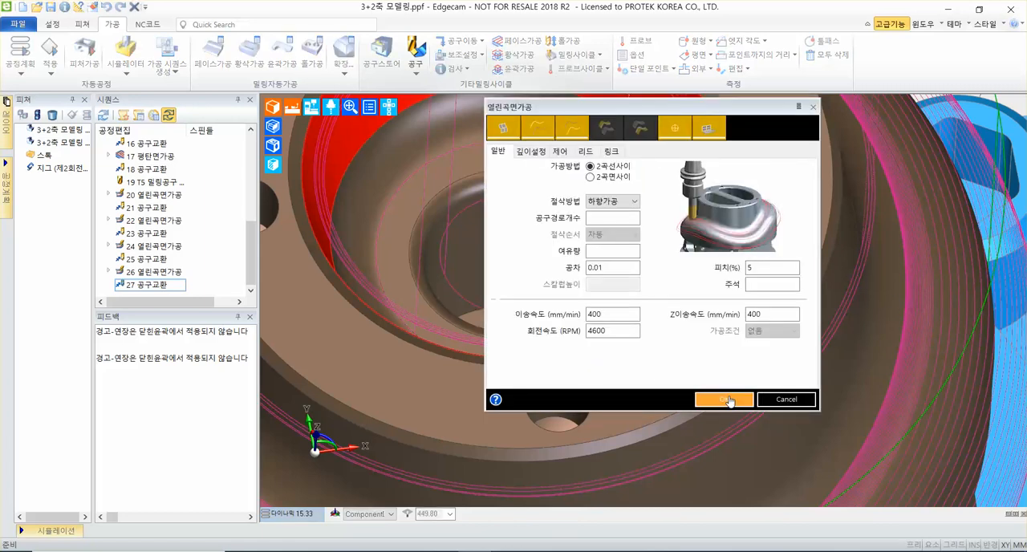
pyautogui.click(724, 399)
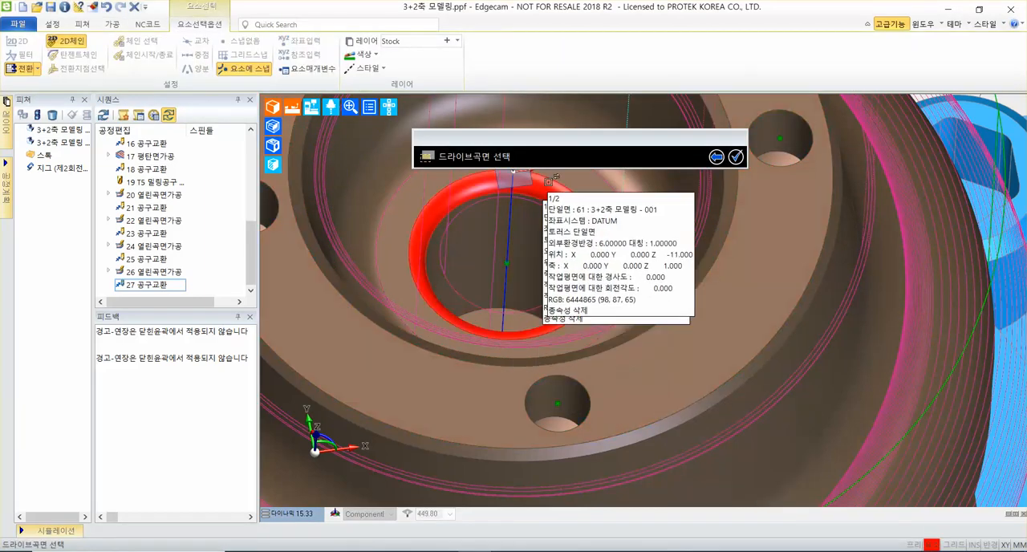
# Choose the rounded rim of the small inner bore as the fifth cycle's drive surface.
pyautogui.scroll(3, 530, 221)
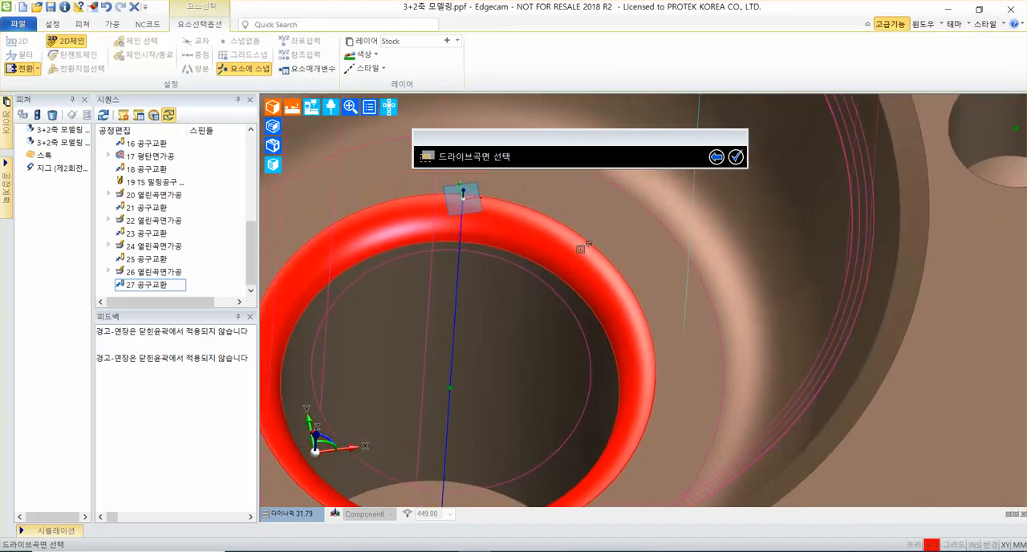
pyautogui.click(554, 229)
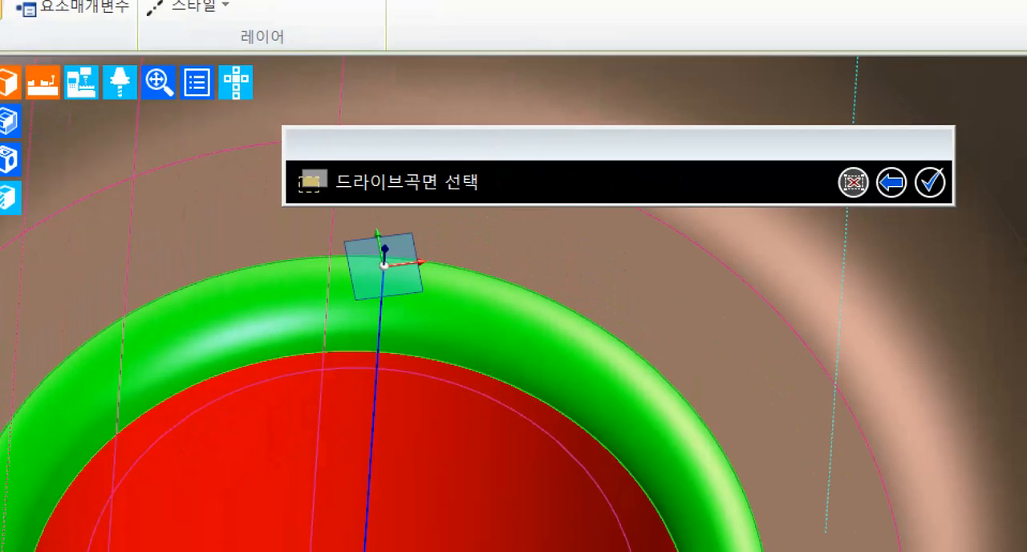
pyautogui.click(819, 303)
pyautogui.keyDown('ctrl'); pyautogui.keyDown('shift'); pyautogui.moveTo(834, 307); pyautogui.dragTo(994, 187); pyautogui.keyUp('shift'); pyautogui.keyUp('ctrl')
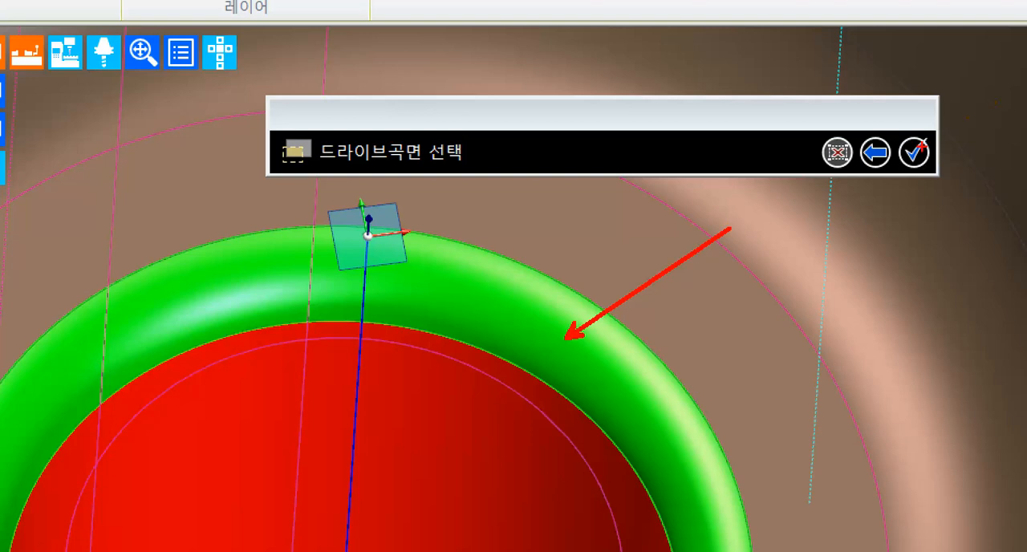
pyautogui.moveTo(895, 125)
pyautogui.keyDown('ctrl'); pyautogui.mouseDown()
pyautogui.moveTo(951, 172)
pyautogui.moveTo(994, 256)
pyautogui.mouseUp(); pyautogui.keyUp('ctrl')
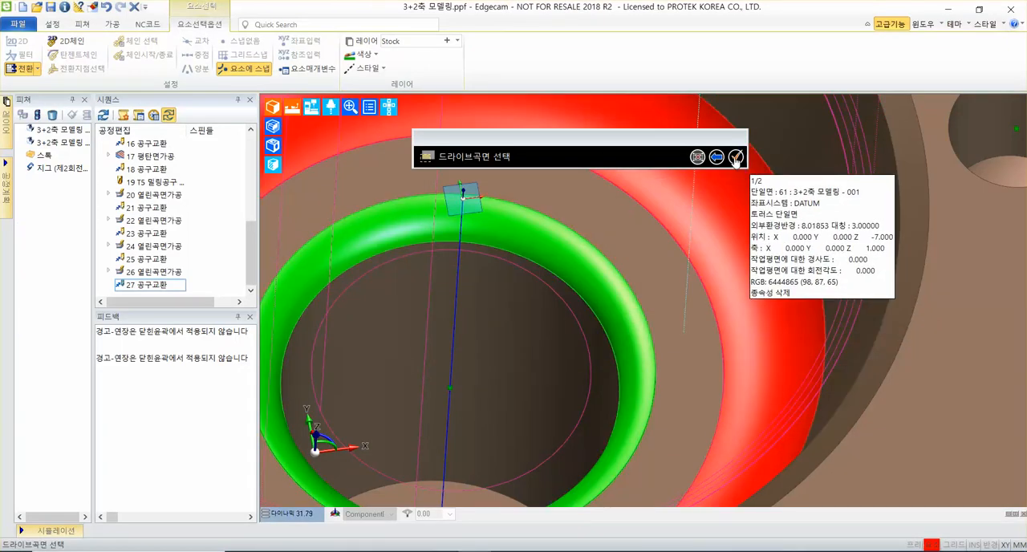
pyautogui.click(735, 157)
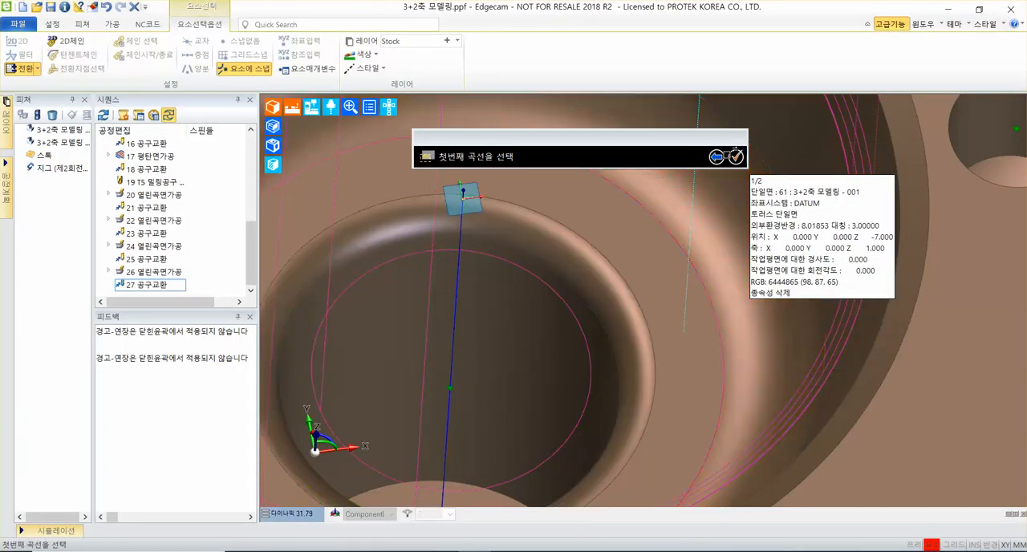
# Choose the bore rim's outer and inner circular edges as first and second curves and generate the cycle without a start point or check surfaces.
pyautogui.click(542, 212)
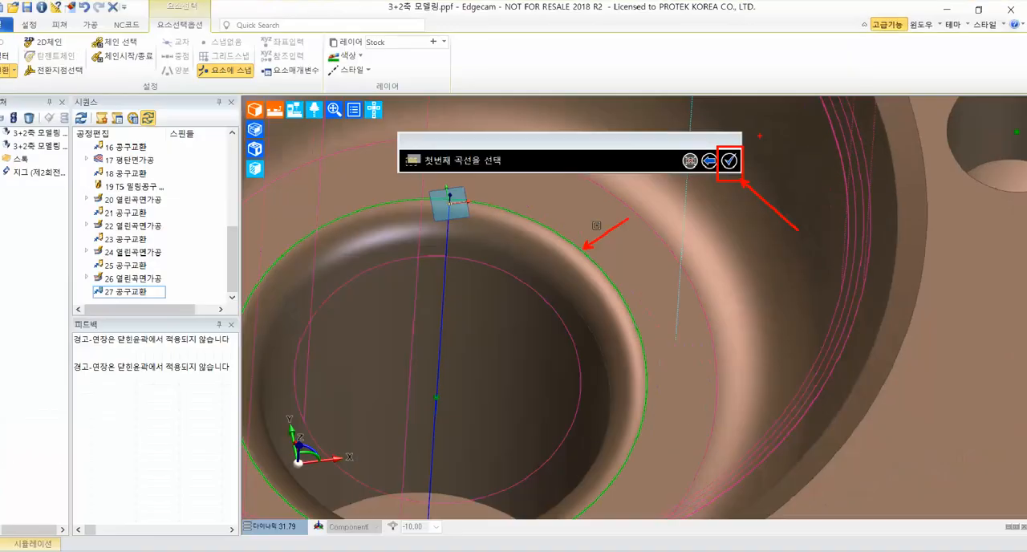
pyautogui.click(788, 147)
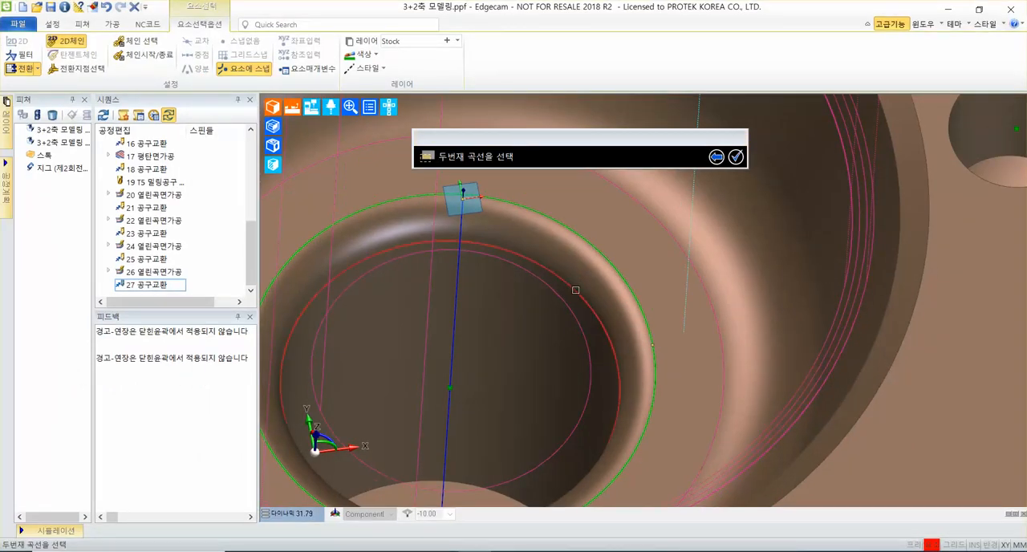
pyautogui.click(559, 333)
pyautogui.click(737, 157)
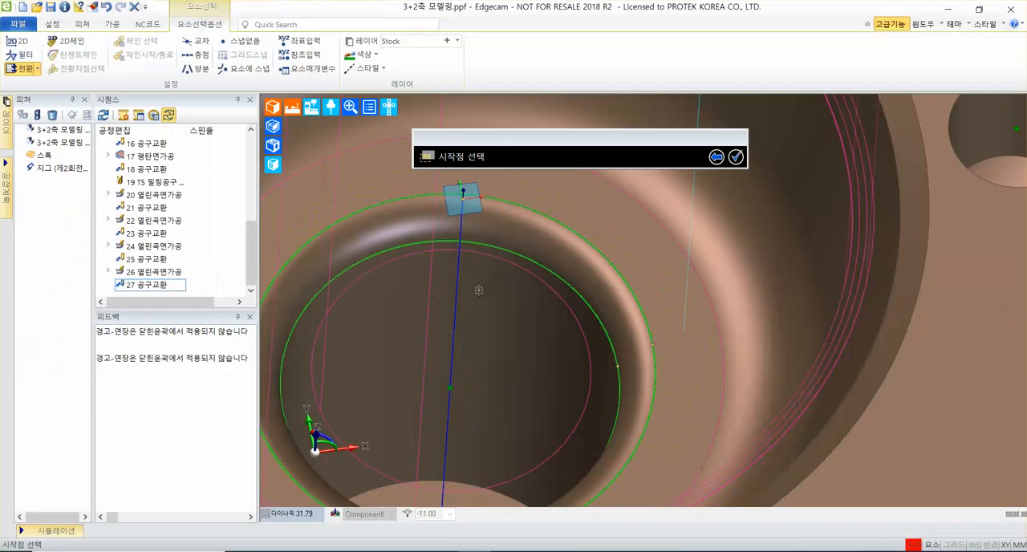
pyautogui.click(736, 157)
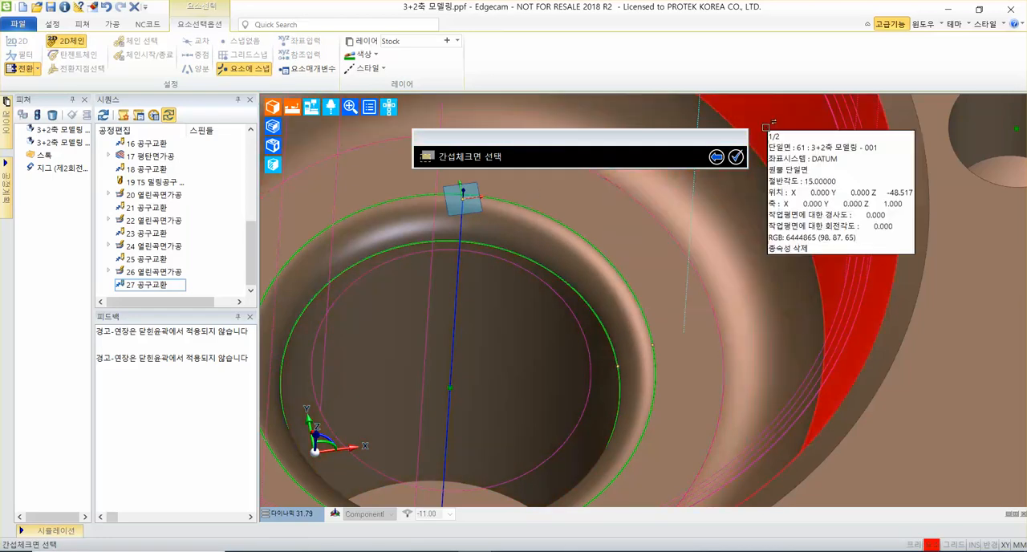
pyautogui.click(736, 158)
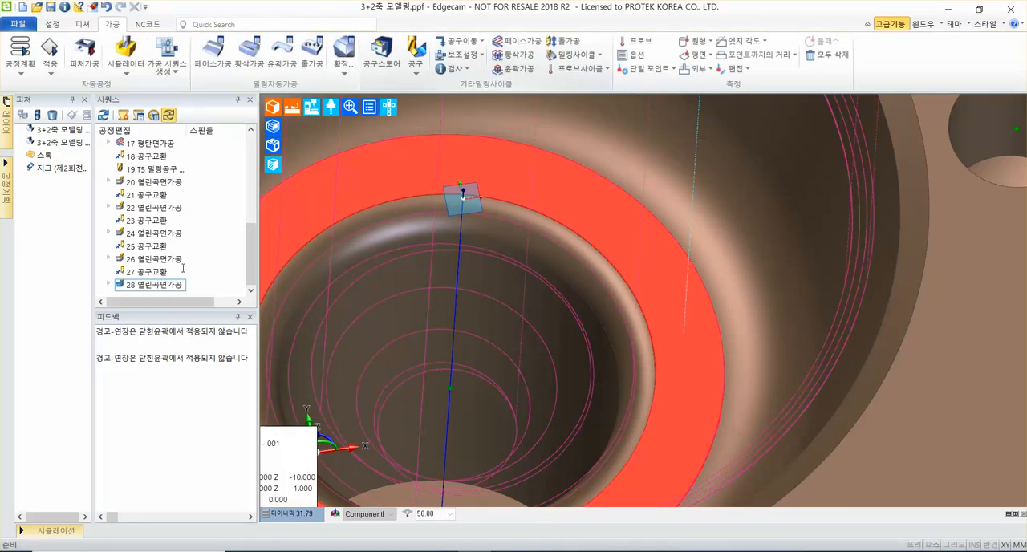
# Inspect the inner bore rim's toolpath, and add a tool change (공구교환) with Z as the priority axis after it.
pyautogui.click(163, 285)
pyautogui.scroll(-4, 550, 316)
pyautogui.moveTo(650, 320); pyautogui.dragTo(615, 308, button='middle')
pyautogui.scroll(-2, 615, 309)
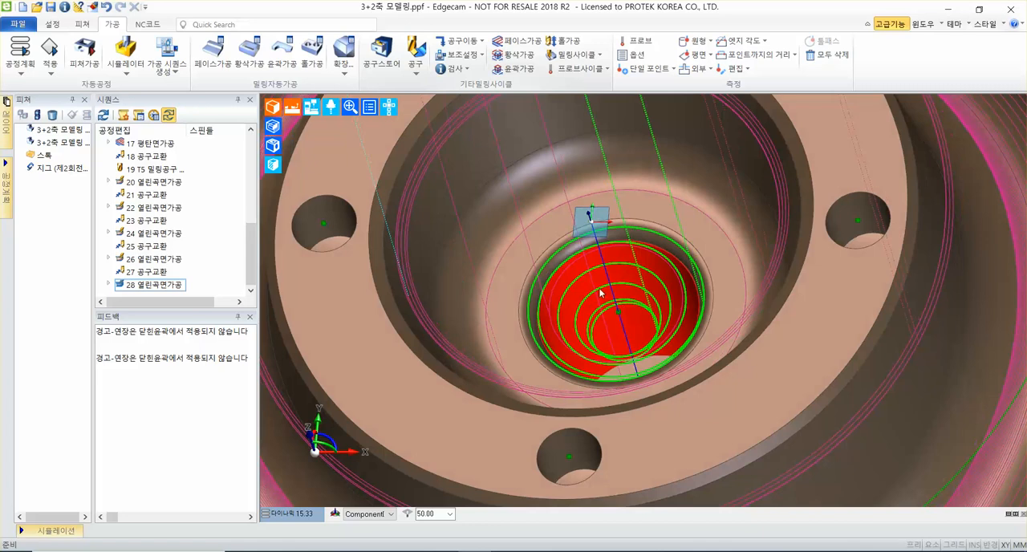
pyautogui.moveTo(516, 291); pyautogui.dragTo(452, 298, button='middle')
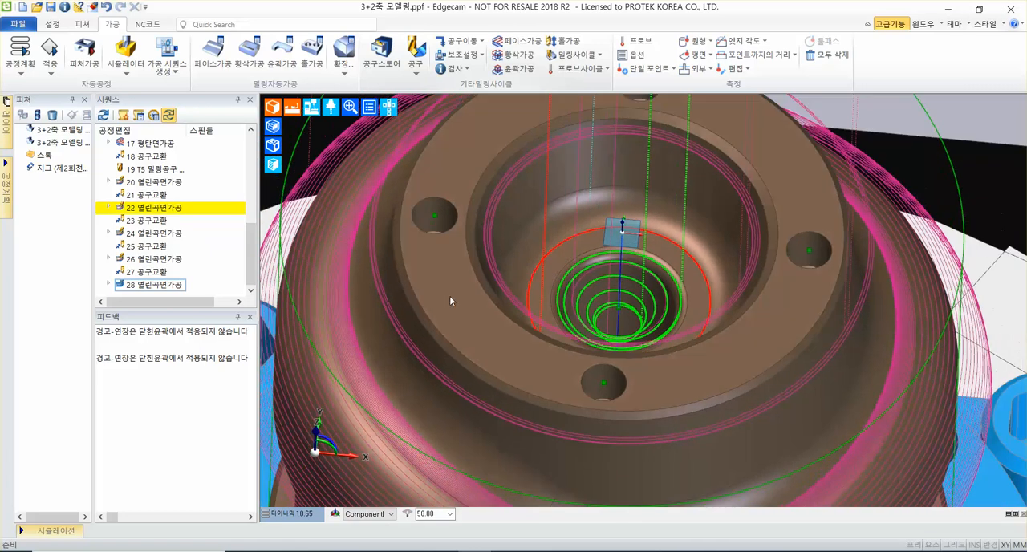
pyautogui.click(466, 42)
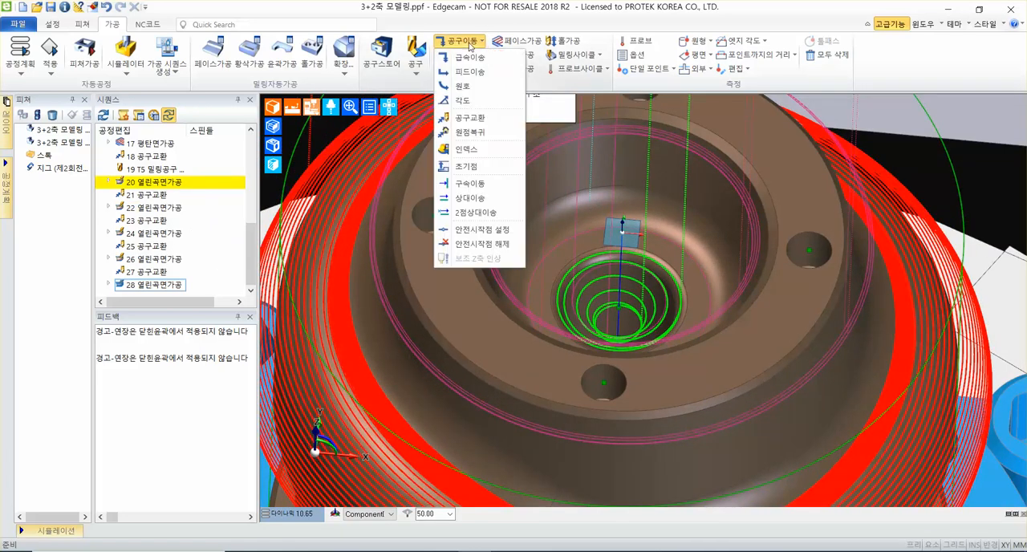
pyautogui.click(481, 120)
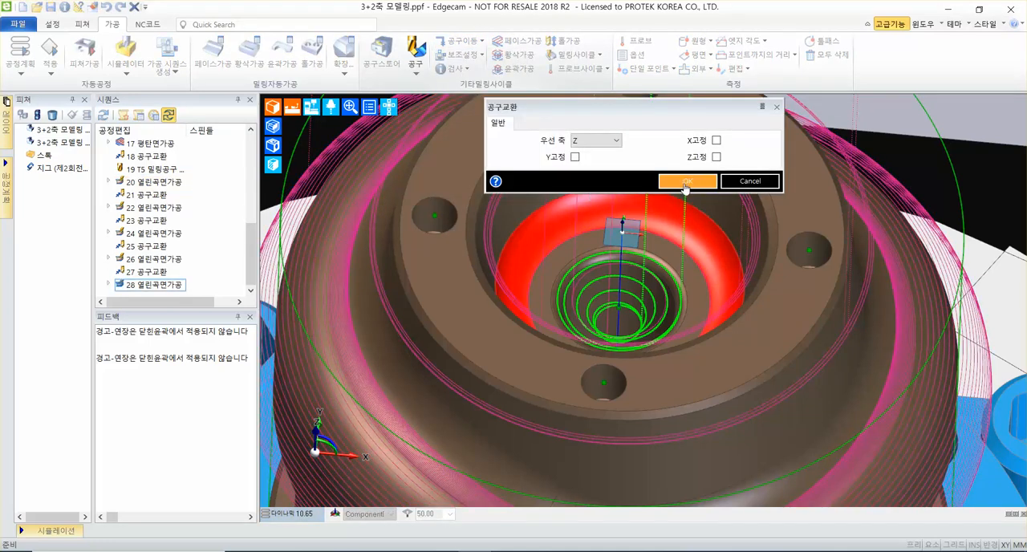
pyautogui.click(687, 181)
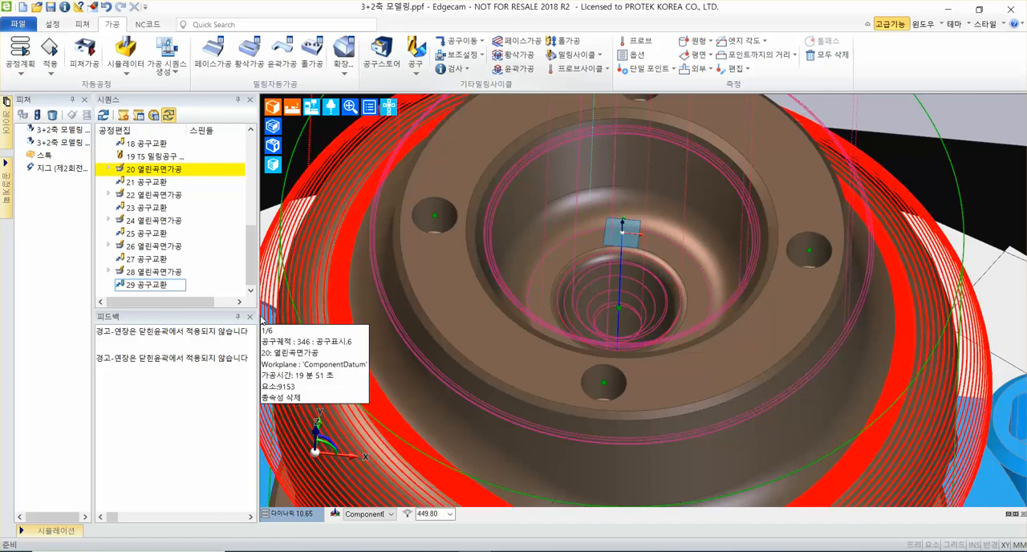
# Select the 평탄면가공 cycle 17 and the 열린곡면가공 cycles 20, 22, 24, 26 and 28 together and enlarge the sequence list.
pyautogui.scroll(-6, 718, 267)
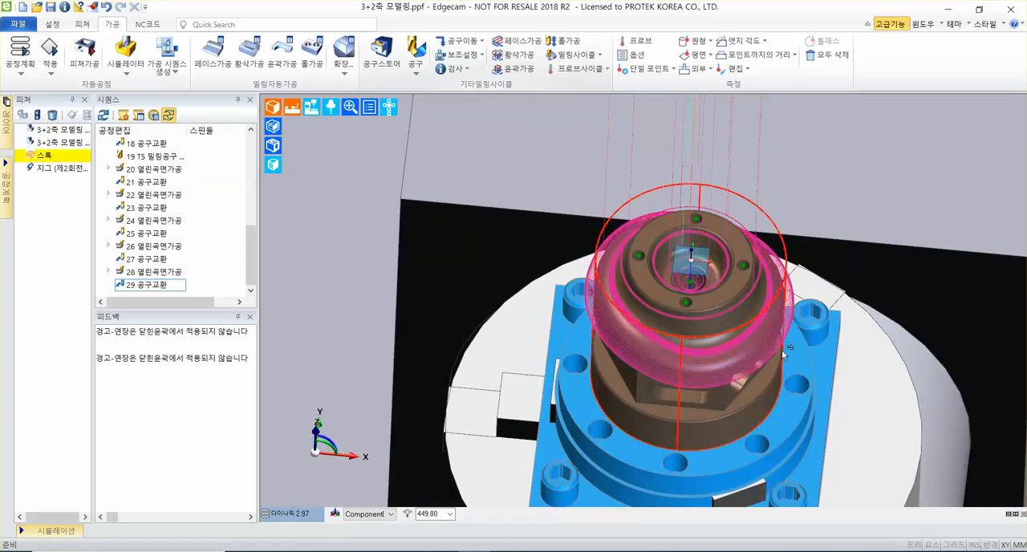
pyautogui.scroll(3, 746, 345)
pyautogui.scroll(1, 706, 355)
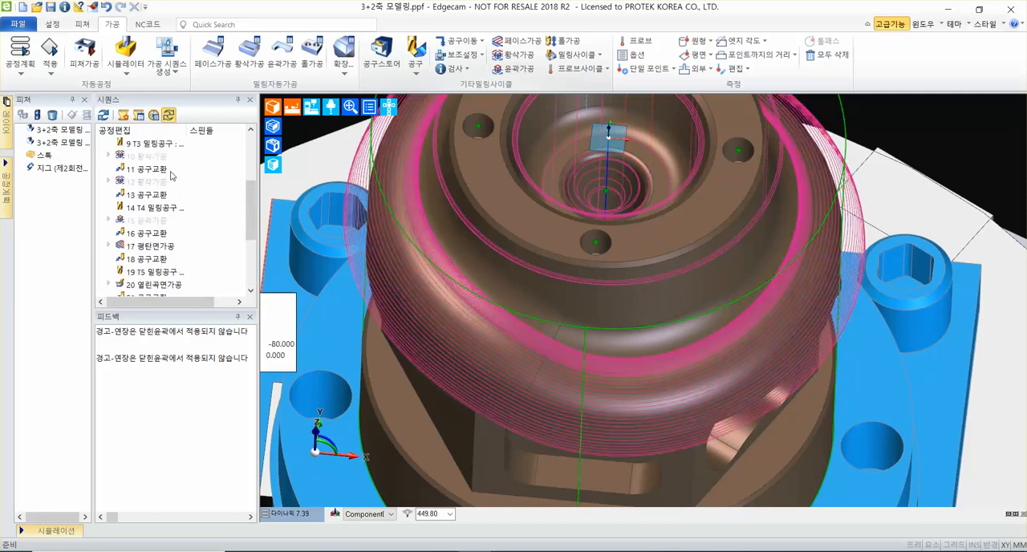
pyautogui.scroll(1, 171, 171)
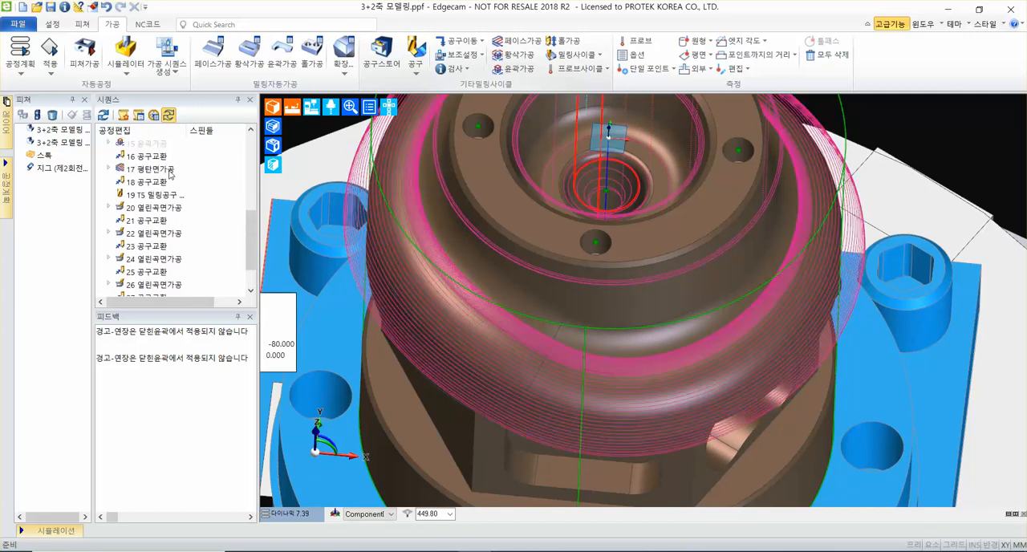
pyautogui.click(161, 169)
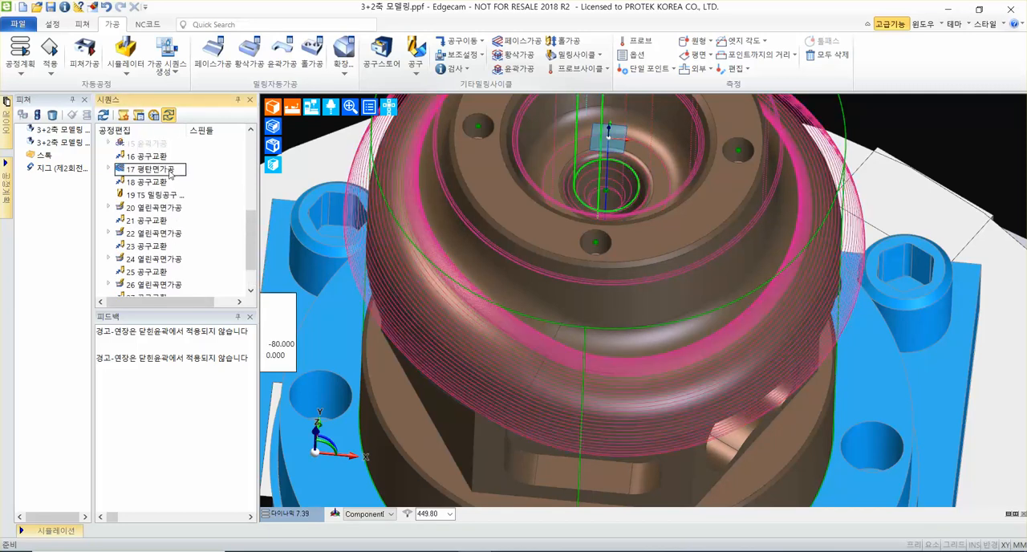
pyautogui.keyDown('ctrl'); pyautogui.click(155, 209); pyautogui.keyUp('ctrl')
pyautogui.keyDown('ctrl'); pyautogui.click(156, 234); pyautogui.keyUp('ctrl')
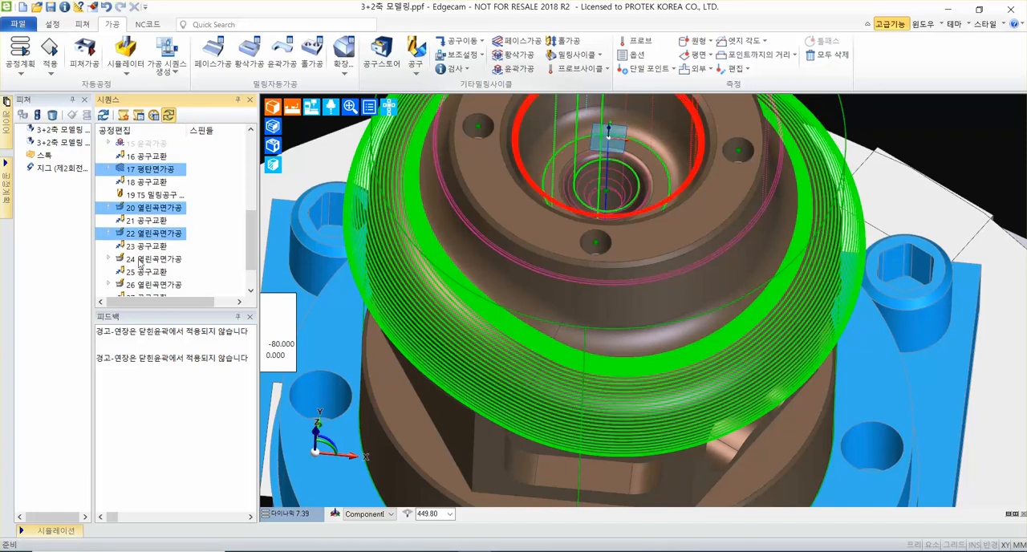
pyautogui.keyDown('ctrl'); pyautogui.click(153, 259); pyautogui.keyUp('ctrl')
pyautogui.keyDown('ctrl'); pyautogui.click(157, 284); pyautogui.keyUp('ctrl')
pyautogui.scroll(-1, 160, 282)
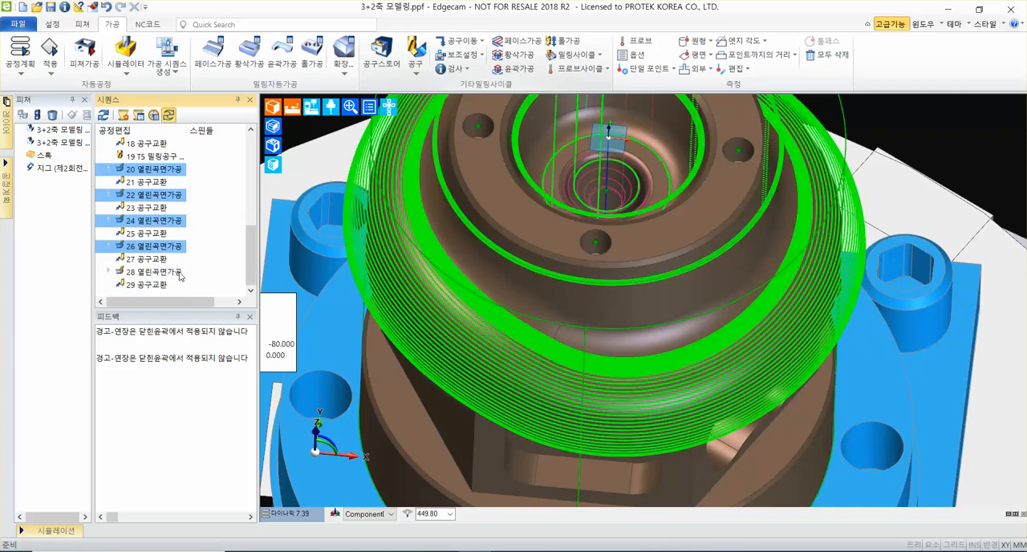
pyautogui.keyDown('ctrl'); pyautogui.click(174, 273); pyautogui.keyUp('ctrl')
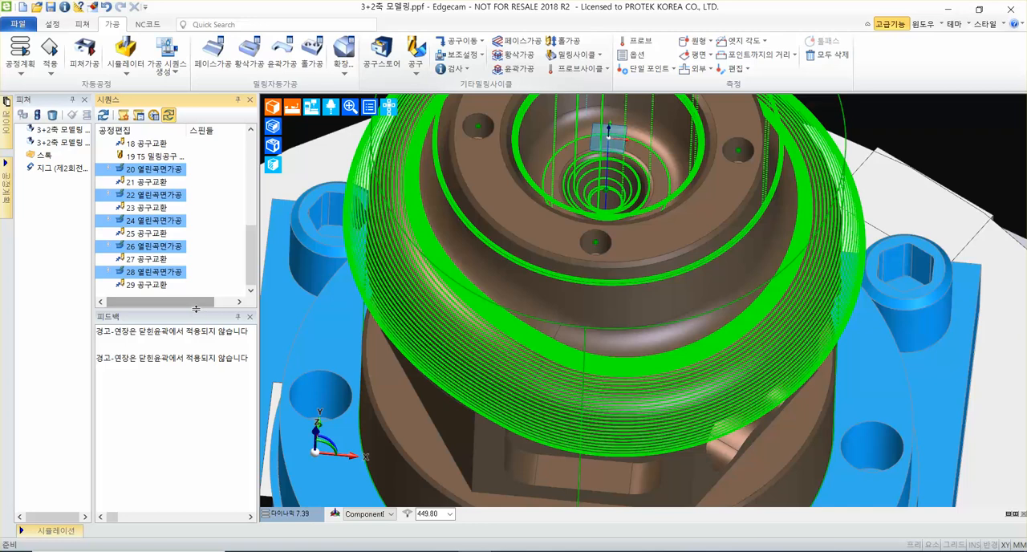
pyautogui.moveTo(196, 311); pyautogui.dragTo(199, 367)
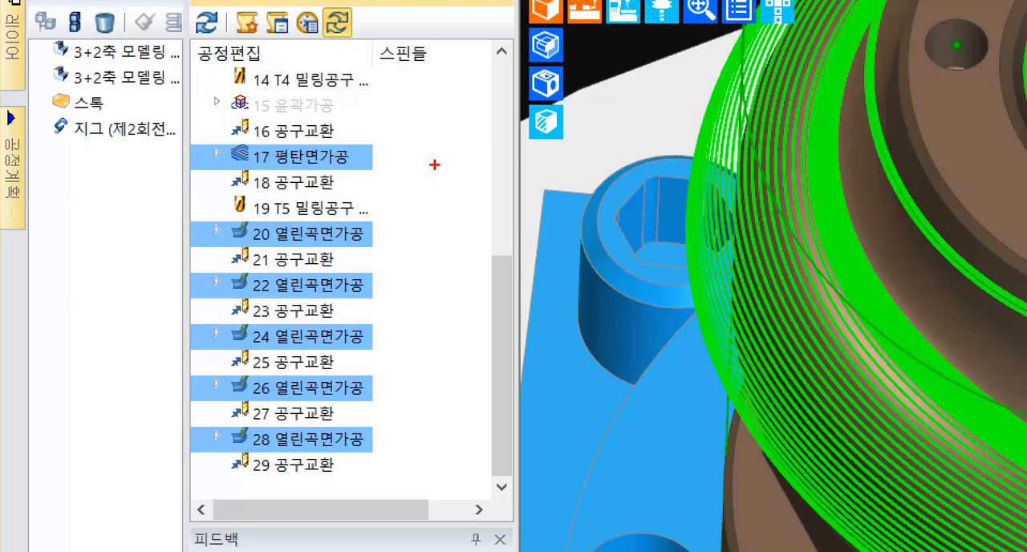
pyautogui.keyDown('ctrl'); pyautogui.keyDown('shift'); pyautogui.moveTo(370, 244); pyautogui.dragTo(453, 255); pyautogui.keyUp('shift'); pyautogui.keyUp('ctrl')
pyautogui.keyDown('ctrl'); pyautogui.keyDown('shift'); pyautogui.moveTo(381, 282); pyautogui.dragTo(418, 302); pyautogui.keyUp('shift'); pyautogui.keyUp('ctrl')
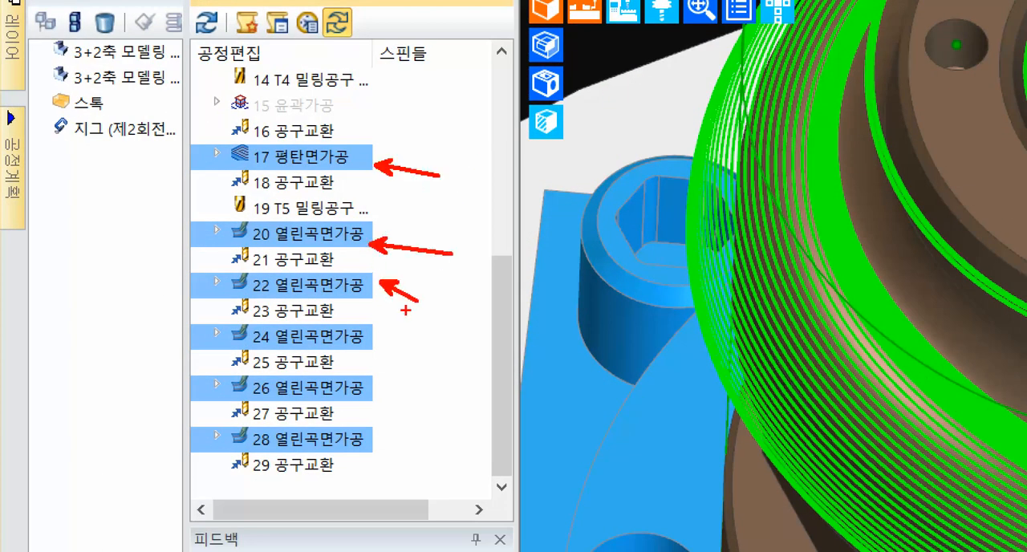
pyautogui.keyDown('ctrl'); pyautogui.keyDown('shift'); pyautogui.moveTo(370, 342); pyautogui.dragTo(496, 374); pyautogui.keyUp('shift'); pyautogui.keyUp('ctrl')
pyautogui.keyDown('ctrl'); pyautogui.keyDown('shift'); pyautogui.moveTo(377, 391); pyautogui.dragTo(465, 411); pyautogui.keyUp('shift'); pyautogui.keyUp('ctrl')
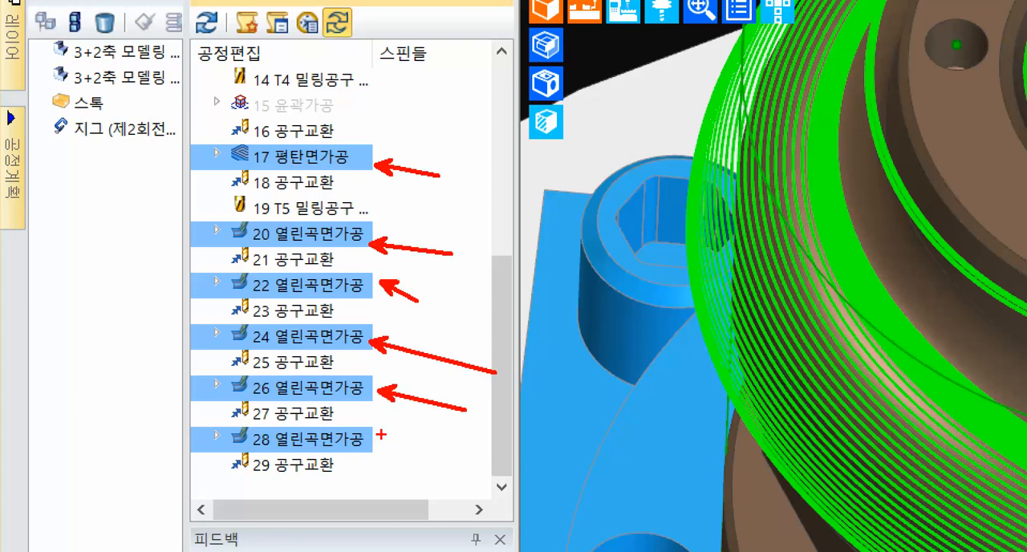
pyautogui.keyDown('ctrl'); pyautogui.keyDown('shift'); pyautogui.moveTo(381, 435); pyautogui.dragTo(459, 434); pyautogui.keyUp('shift'); pyautogui.keyUp('ctrl')
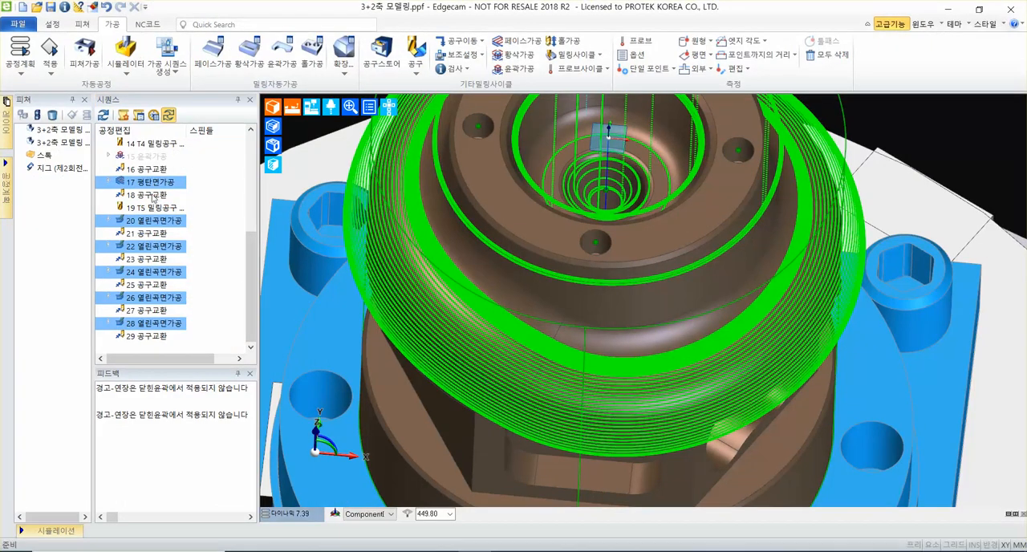
pyautogui.rightClick(161, 186)
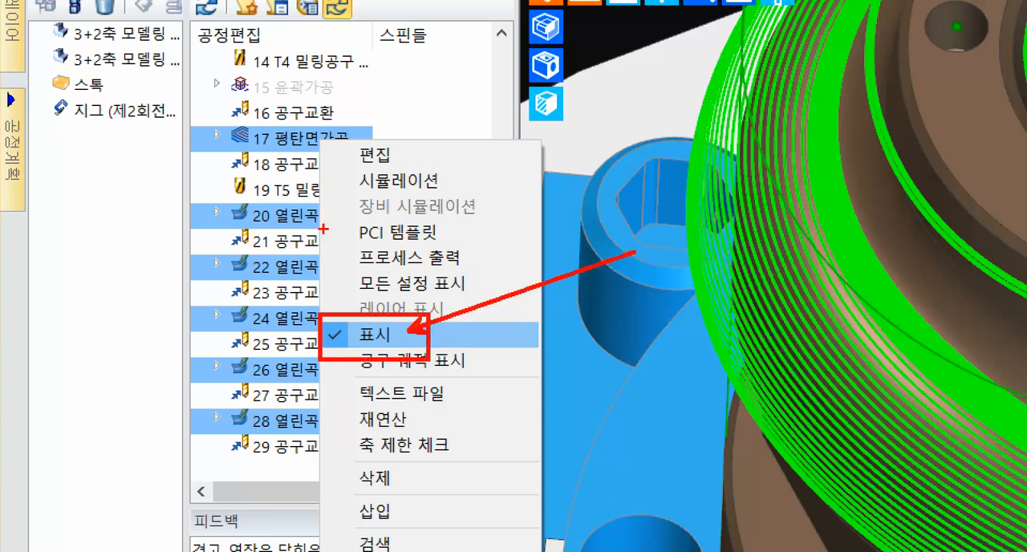
pyautogui.press('Escape')
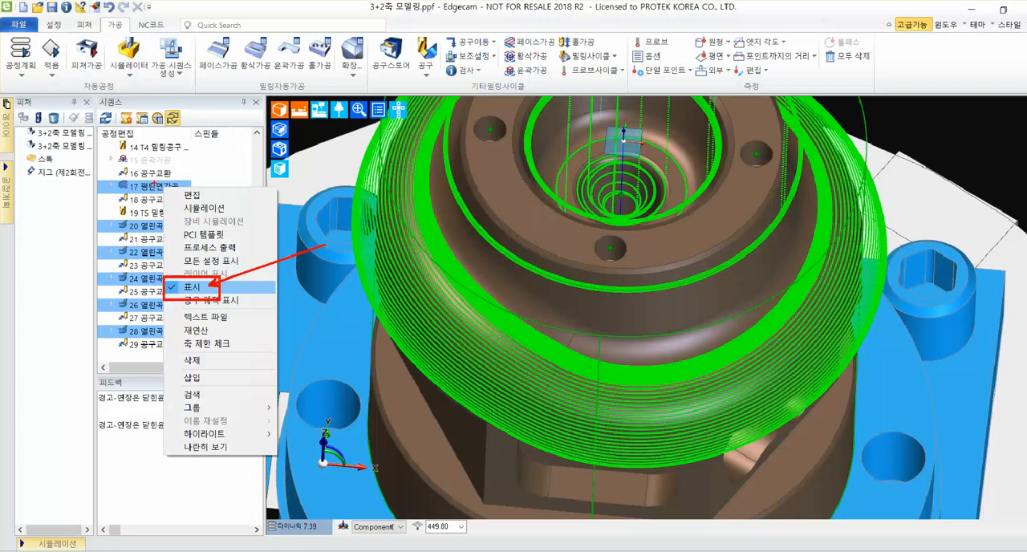
# Hide the toolpaths of the 평탄면가공 cycle 17 and the 열린곡면가공 cycles 20 and 22 one by one.
pyautogui.rightClick(162, 183)
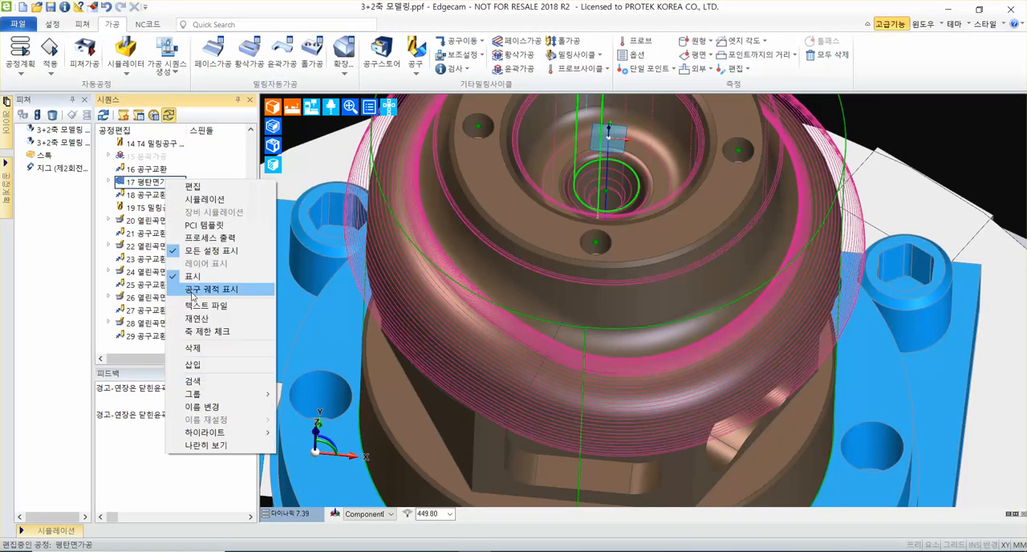
pyautogui.click(192, 277)
pyautogui.rightClick(164, 233)
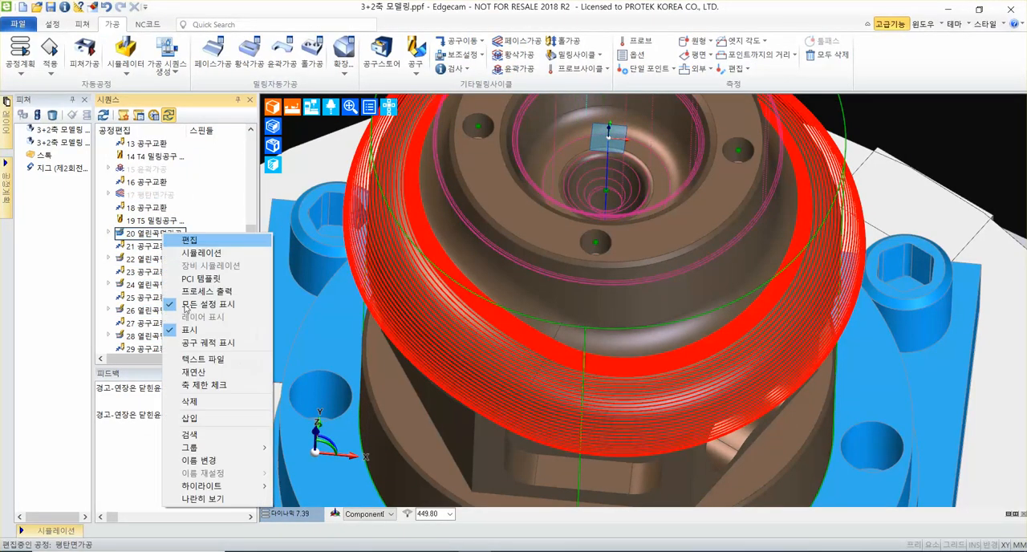
pyautogui.click(186, 329)
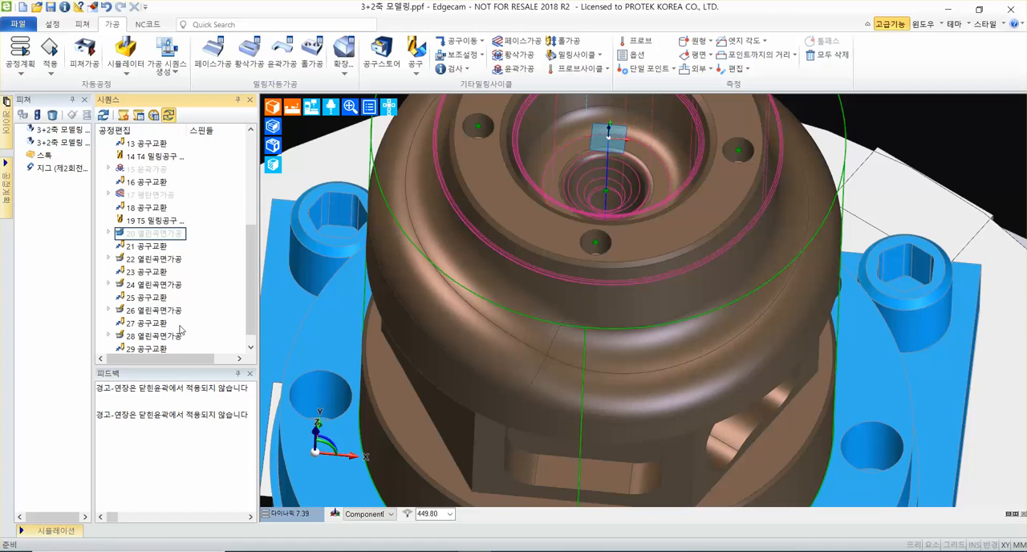
pyautogui.rightClick(167, 259)
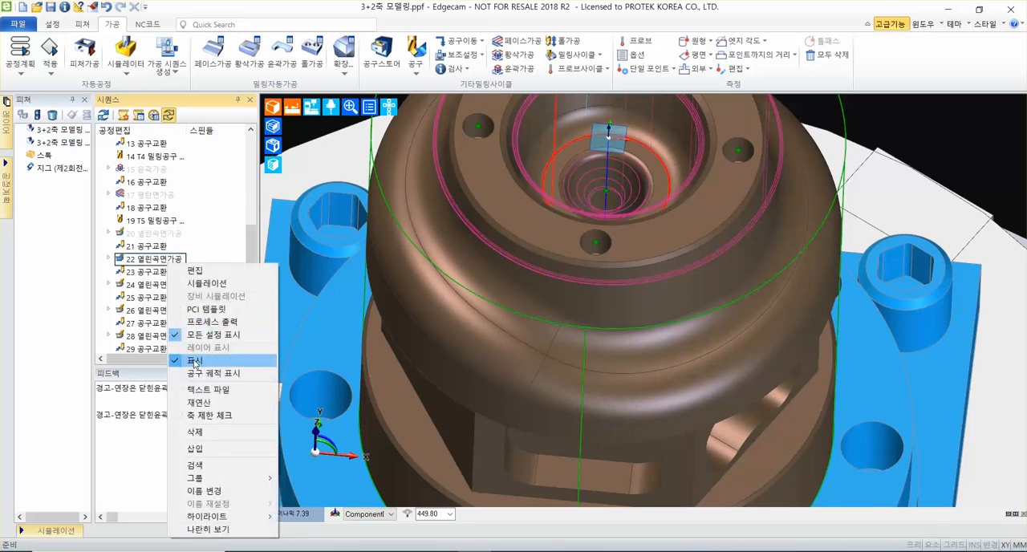
pyautogui.click(196, 361)
# Hide the toolpaths of the 열린곡면가공 cycles 24, 26 and 28 together.
pyautogui.click(177, 287)
pyautogui.scroll(-1, 175, 292)
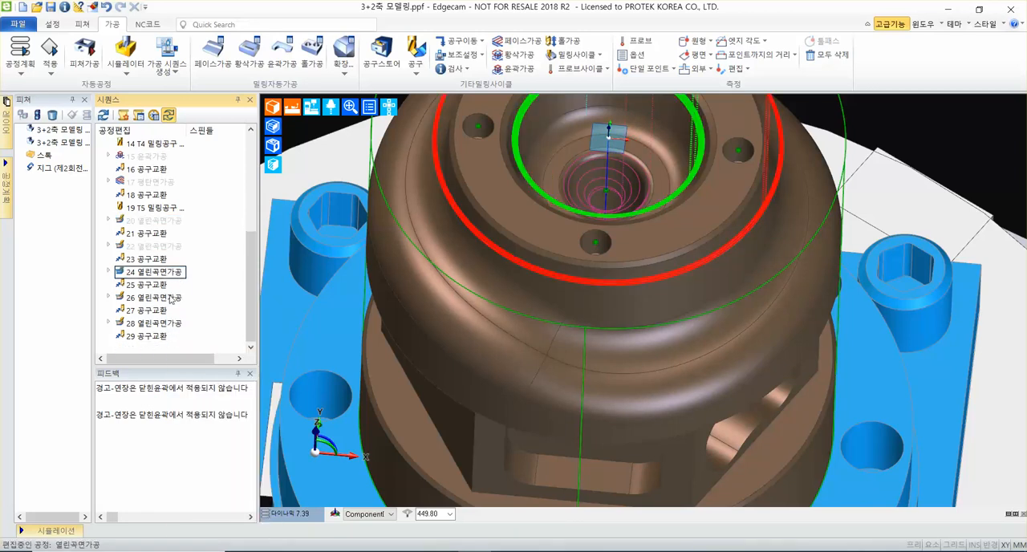
pyautogui.keyDown('ctrl'); pyautogui.click(171, 298); pyautogui.keyUp('ctrl')
pyautogui.keyDown('ctrl'); pyautogui.click(157, 323); pyautogui.keyUp('ctrl')
pyautogui.rightClick(176, 299)
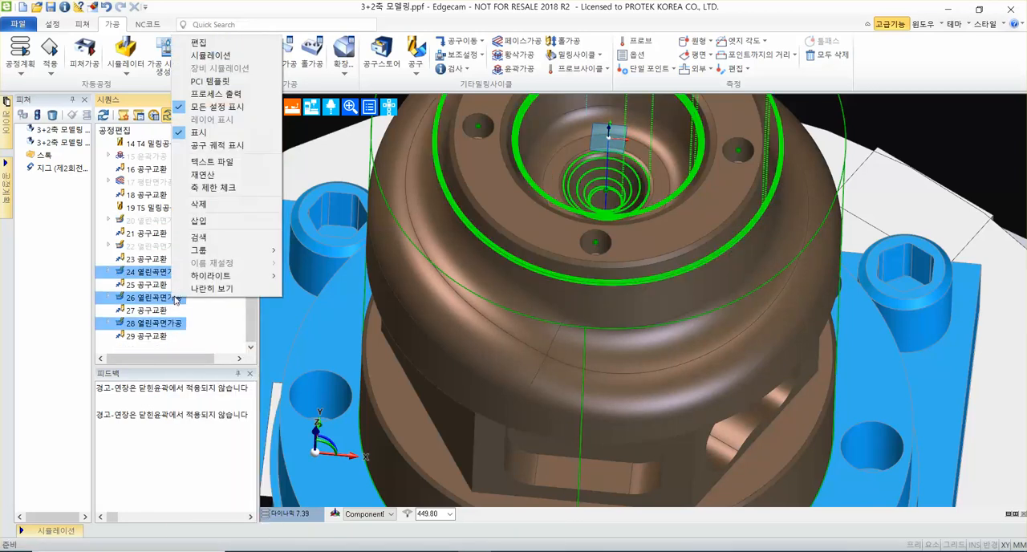
pyautogui.click(219, 133)
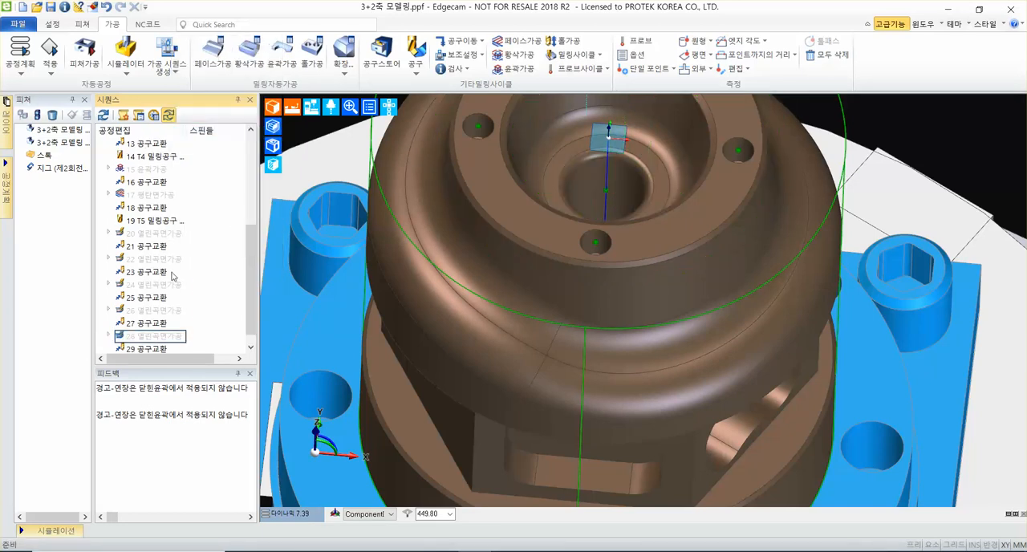
# Examine the flat side faces and pockets around the part's waist below the curved shoulder.
pyautogui.scroll(-6, 628, 277)
pyautogui.moveTo(714, 264); pyautogui.dragTo(720, 373, button='middle')
pyautogui.scroll(4, 721, 373)
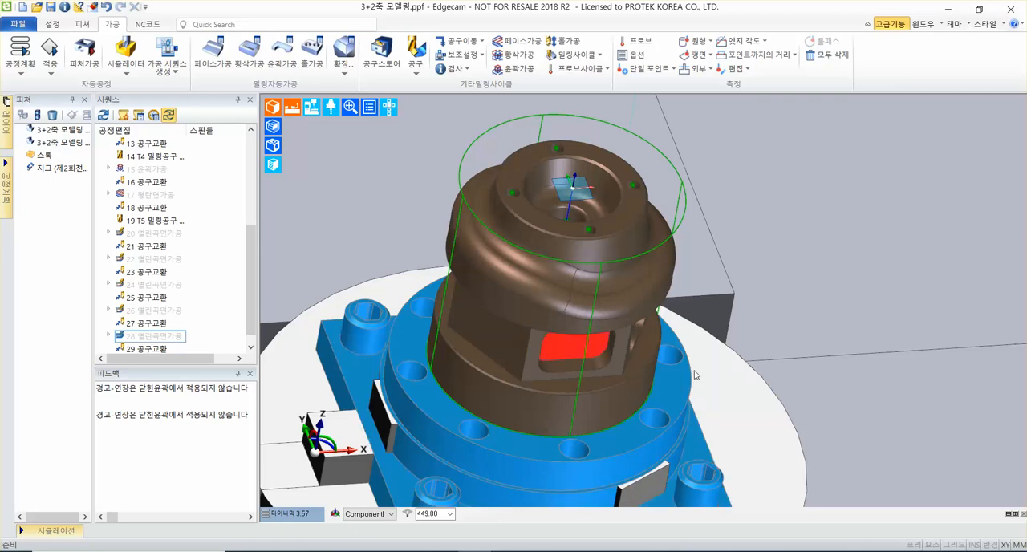
pyautogui.scroll(-1, 768, 374)
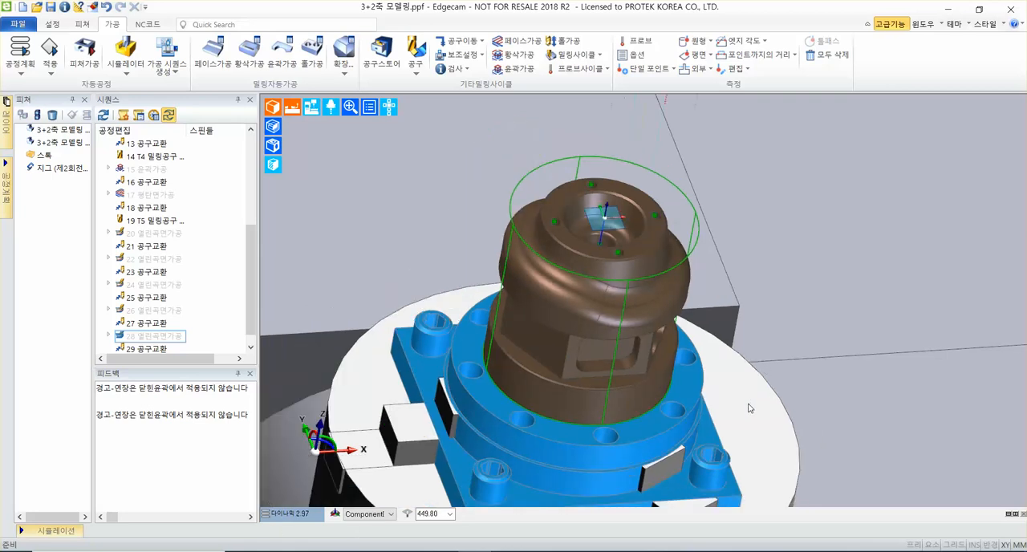
pyautogui.moveTo(751, 409); pyautogui.dragTo(636, 315, button='middle')
pyautogui.scroll(4, 720, 310)
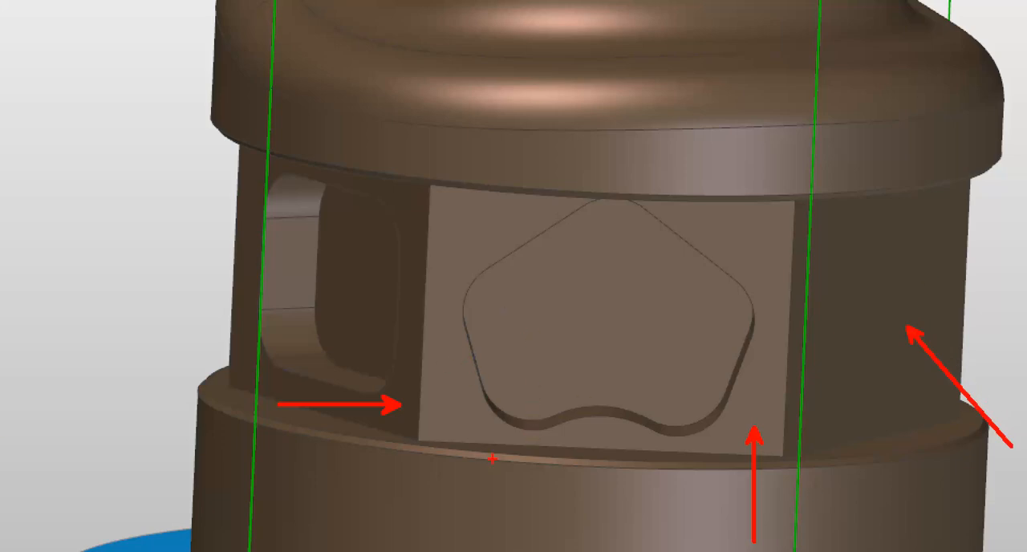
pyautogui.press('Escape')
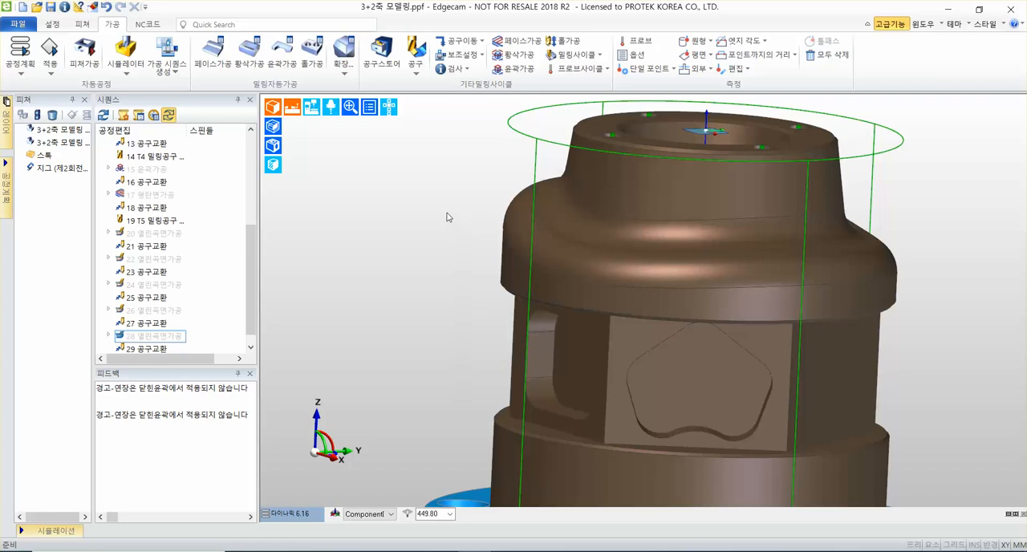
pyautogui.moveTo(454, 224); pyautogui.dragTo(424, 236, button='middle')
pyautogui.scroll(-3, 425, 235)
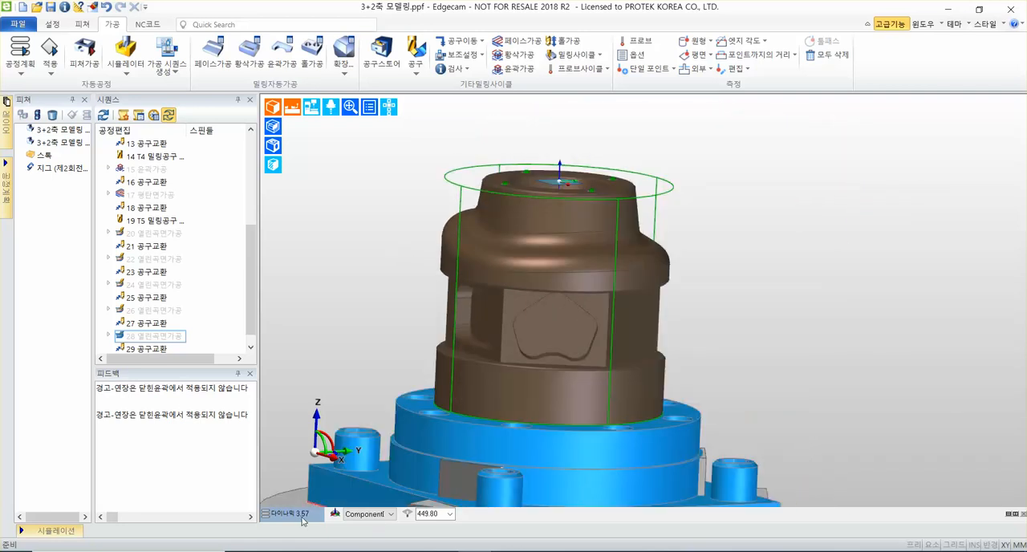
# Set the isometric view (등각도) and switch from machining to the setup (설정) environment.
pyautogui.click(298, 517)
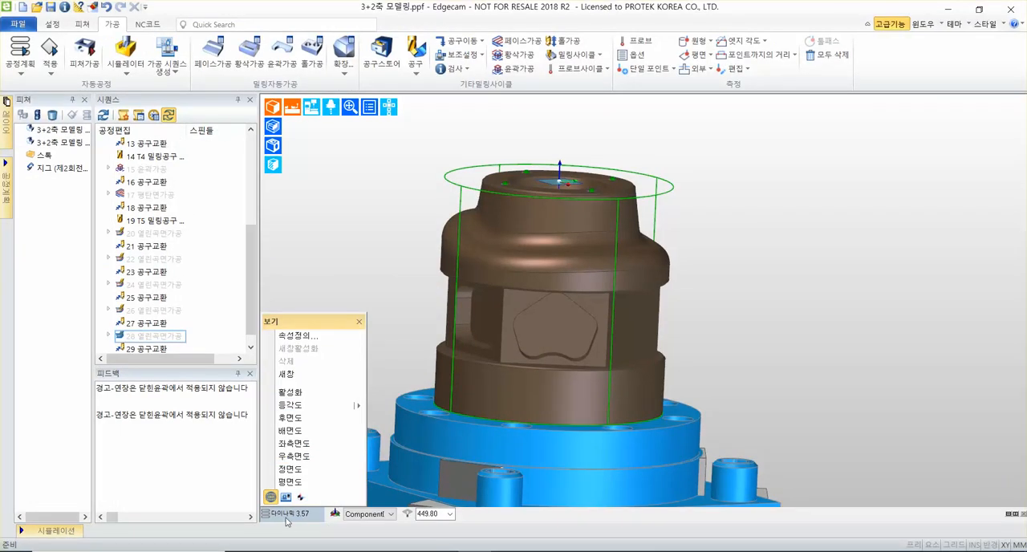
pyautogui.click(292, 406)
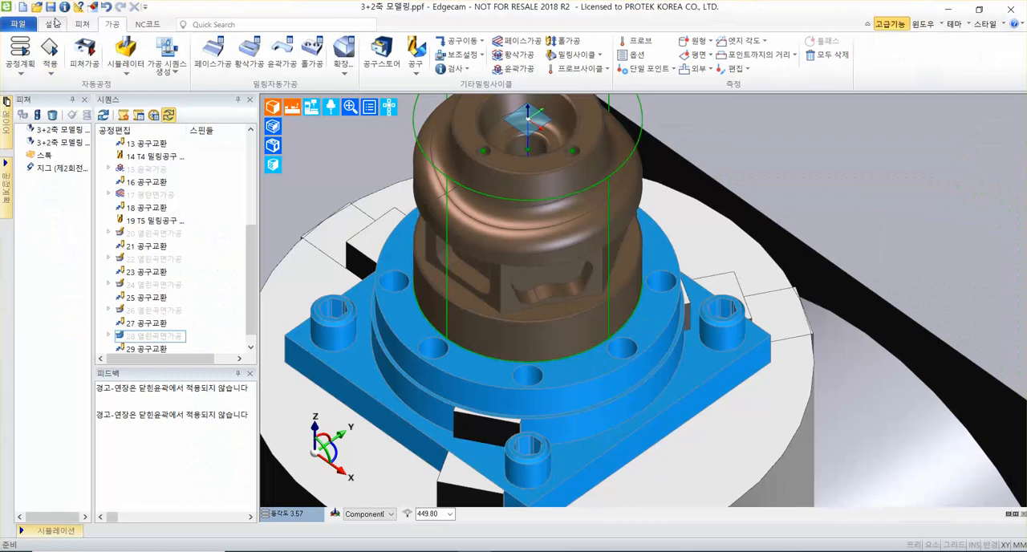
pyautogui.click(105, 48)
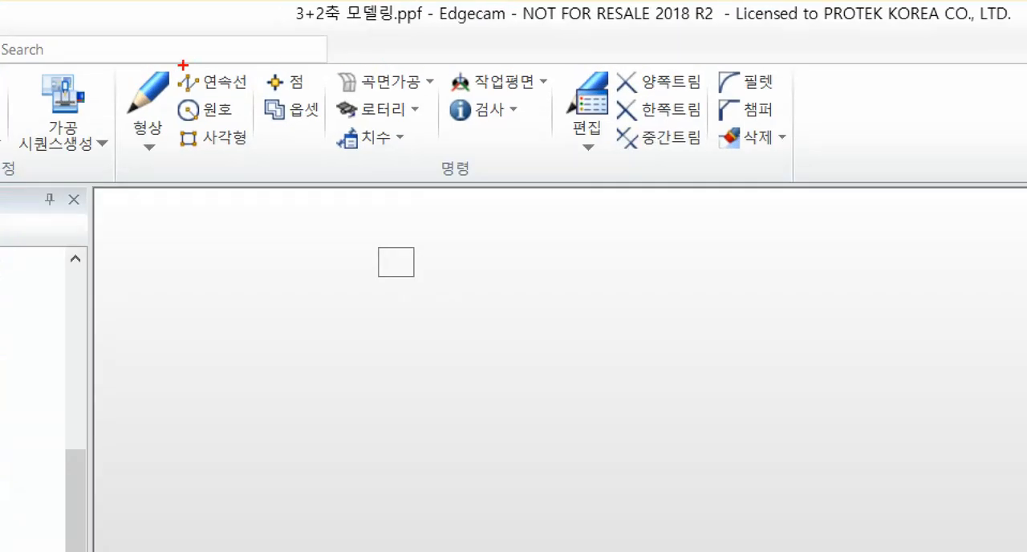
pyautogui.moveTo(117, 60)
pyautogui.keyDown('ctrl'); pyautogui.mouseDown()
pyautogui.moveTo(554, 161)
pyautogui.moveTo(588, 183)
pyautogui.mouseUp(); pyautogui.keyUp('ctrl')
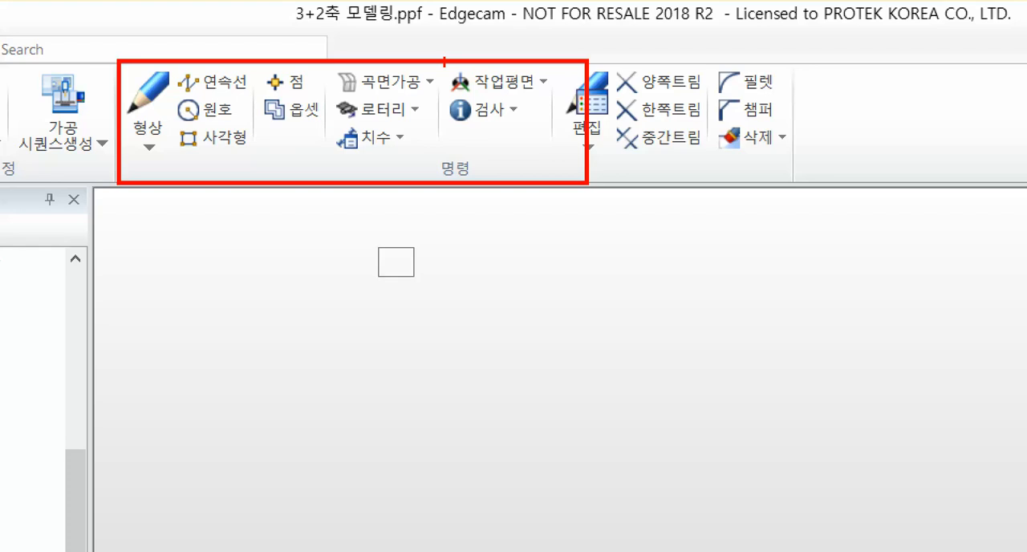
pyautogui.moveTo(444, 62)
pyautogui.keyDown('ctrl'); pyautogui.mouseDown()
pyautogui.moveTo(566, 100)
pyautogui.moveTo(529, 114)
pyautogui.moveTo(558, 206)
pyautogui.mouseUp(); pyautogui.keyUp('ctrl')
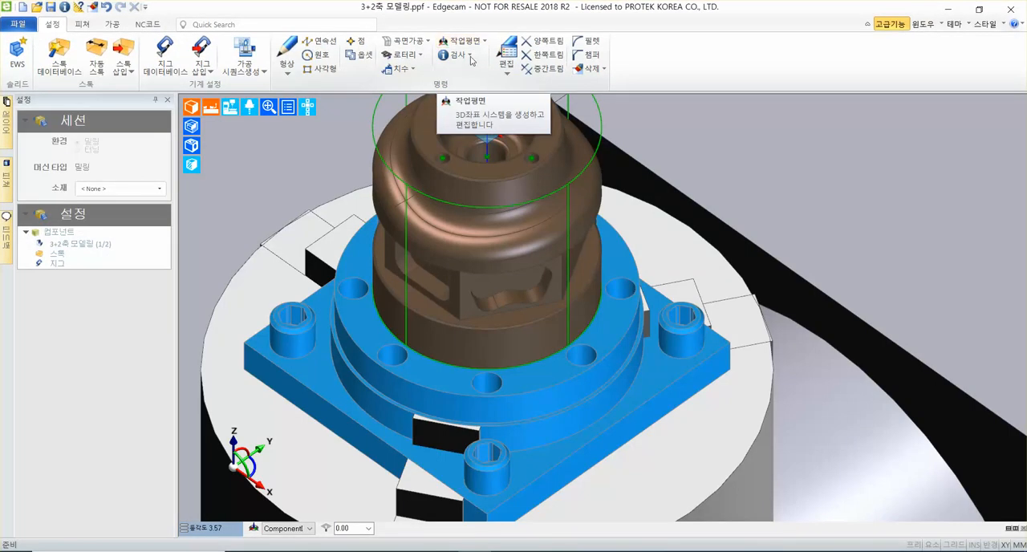
# Start creating a new workplane (작업좌표계 생성) and name it 측면1.
pyautogui.click(472, 41)
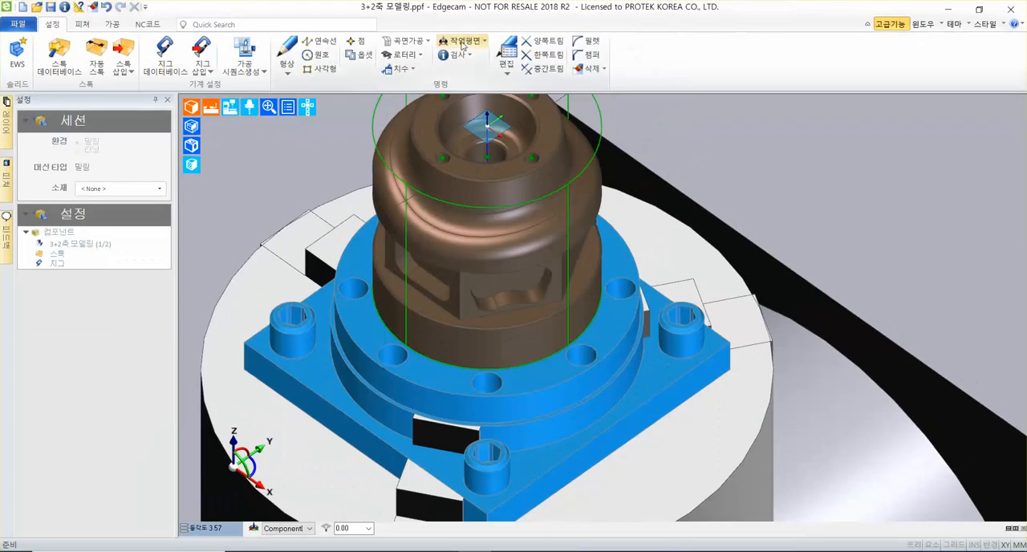
pyautogui.click(489, 82)
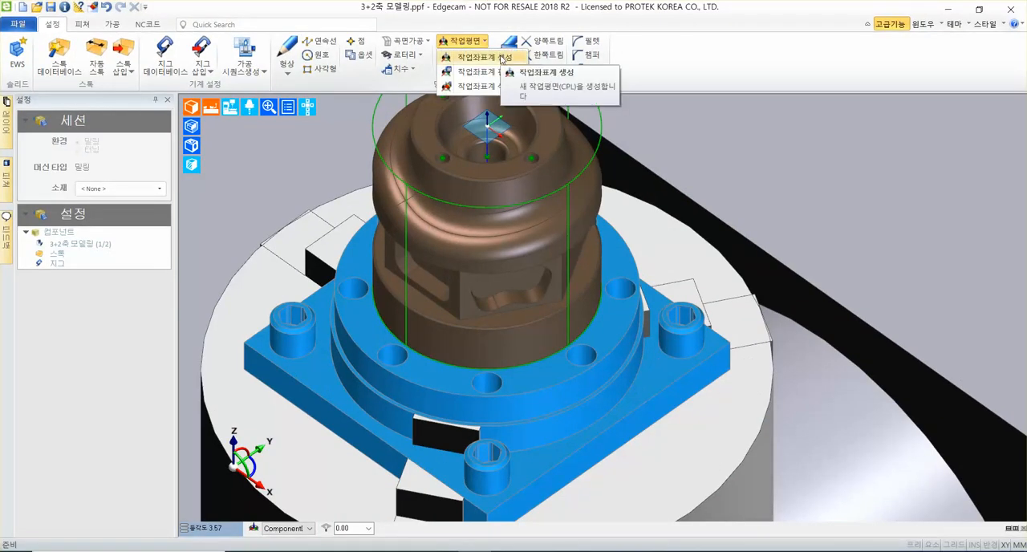
pyautogui.click(484, 57)
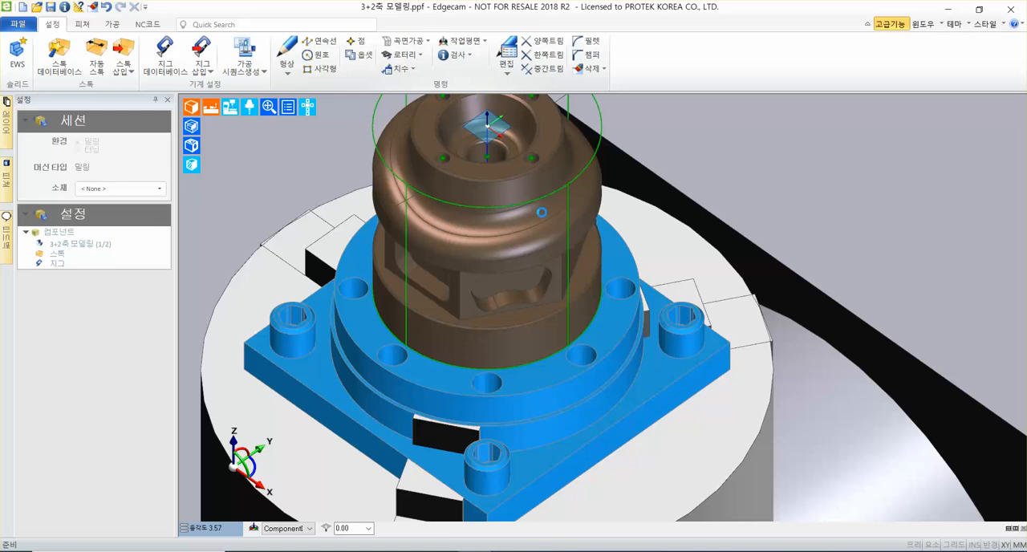
pyautogui.click(481, 185)
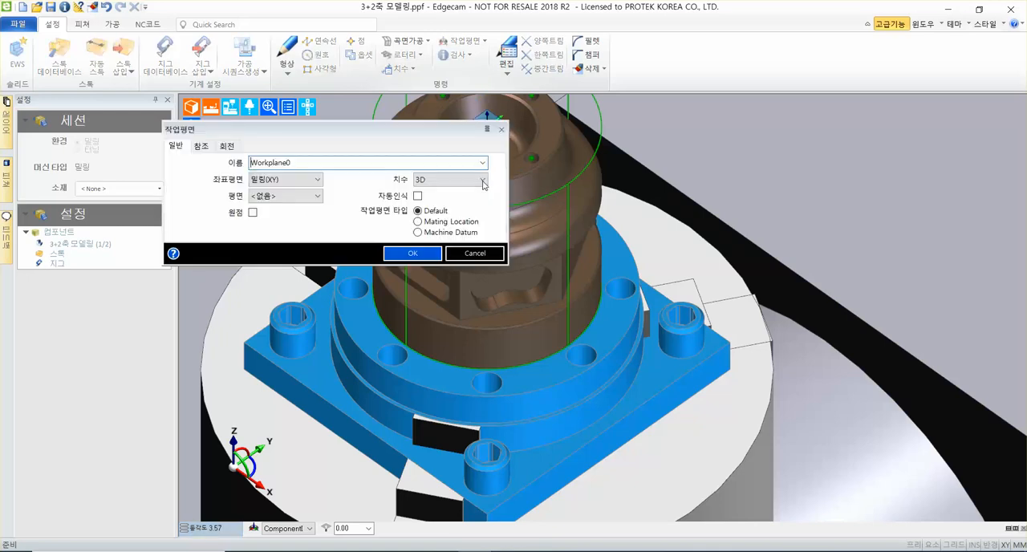
pyautogui.click(318, 161)
pyautogui.press('BackSpace')
pyautogui.press('BackSpace')
pyautogui.press('BackSpace')
pyautogui.press('BackSpace')
pyautogui.press('BackSpace')
pyautogui.press('BackSpace')
pyautogui.press('BackSpace')
pyautogui.press('BackSpace')
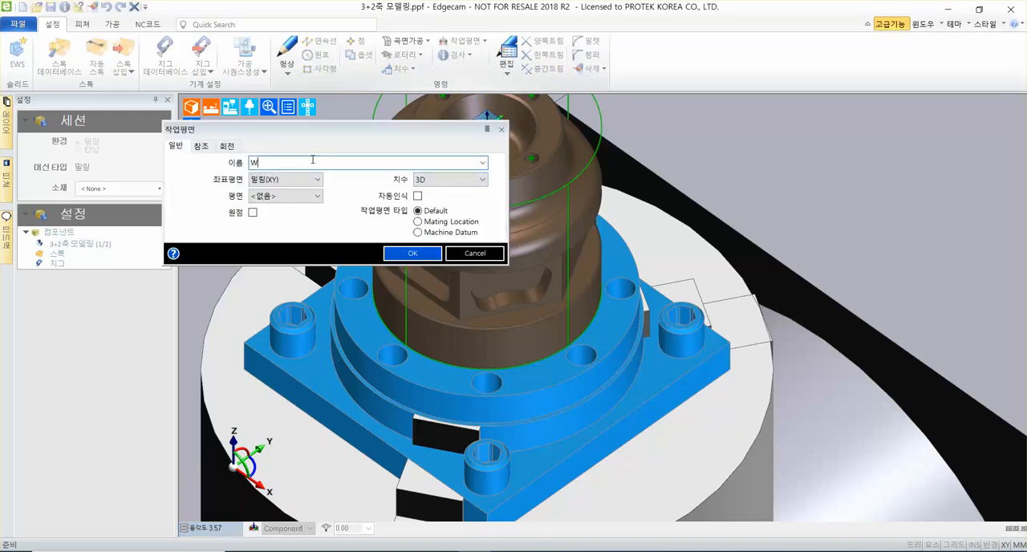
pyautogui.write('측면1')
# Orient the workplane perpendicular to a face (페이스에 수직), disable 자동인식, enable 원점 and accept the settings.
pyautogui.click(303, 199)
pyautogui.click(294, 249)
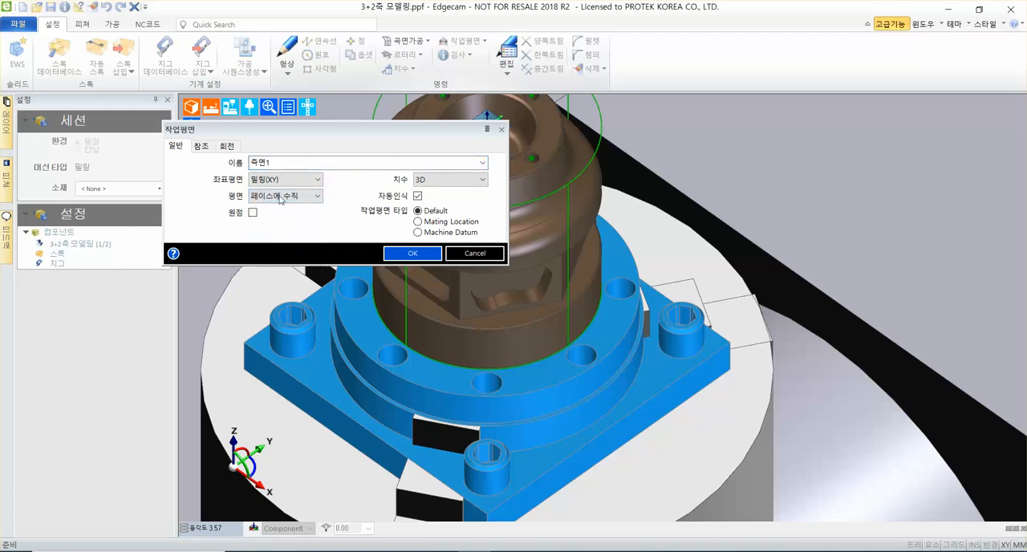
pyautogui.click(415, 197)
pyautogui.click(253, 213)
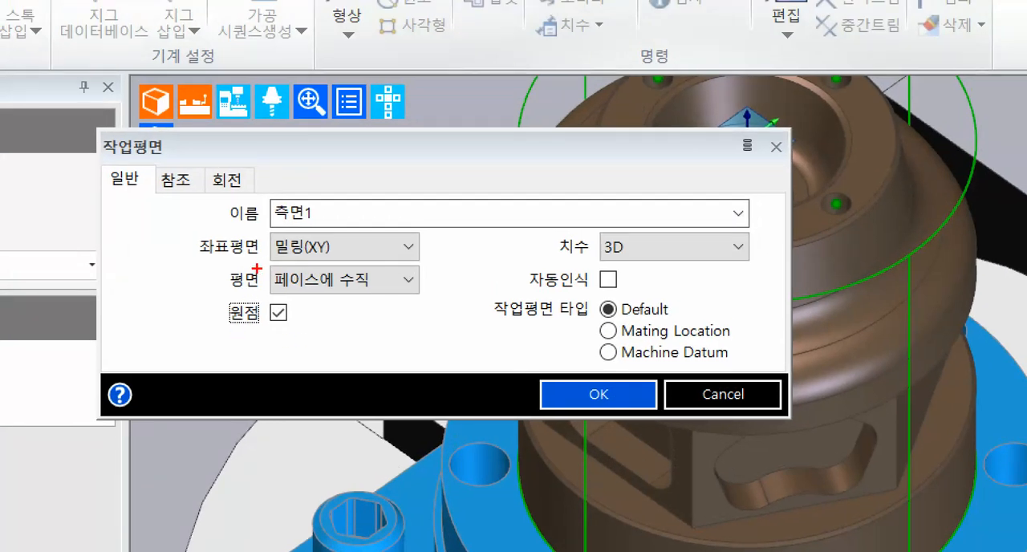
pyautogui.moveTo(220, 230); pyautogui.dragTo(371, 227)
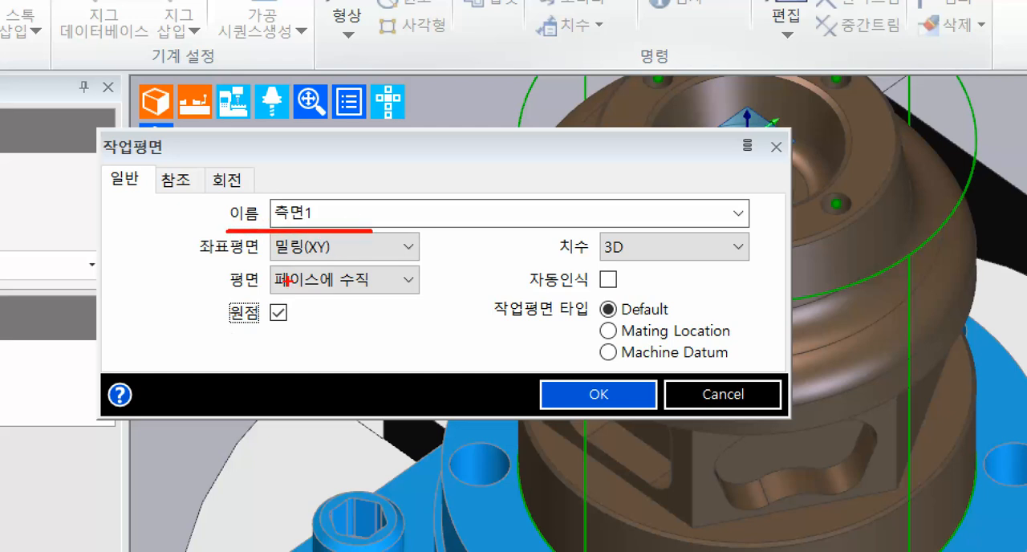
pyautogui.moveTo(215, 294); pyautogui.dragTo(425, 291)
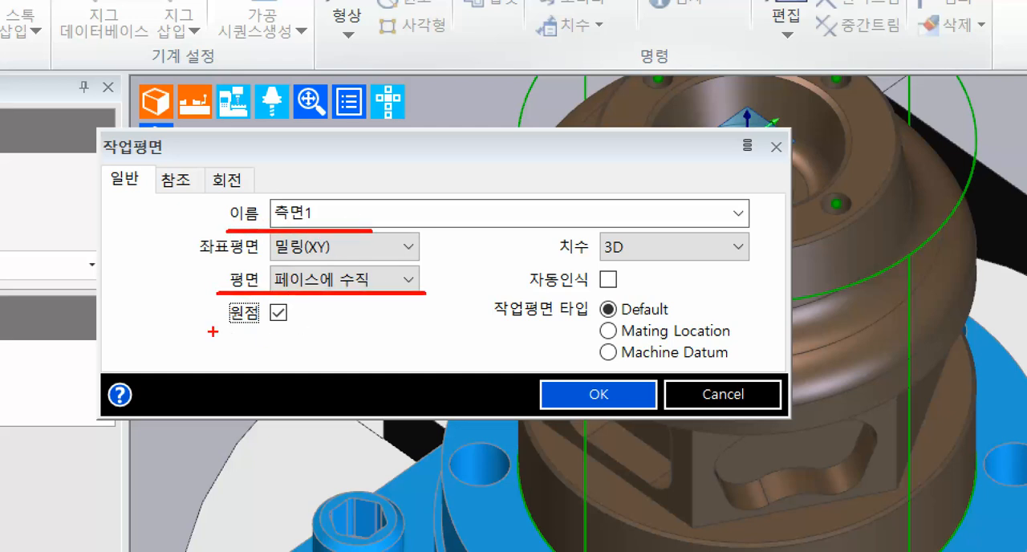
pyautogui.moveTo(211, 331); pyautogui.dragTo(303, 330)
pyautogui.moveTo(627, 257); pyautogui.dragTo(566, 283)
pyautogui.moveTo(576, 254); pyautogui.dragTo(630, 289)
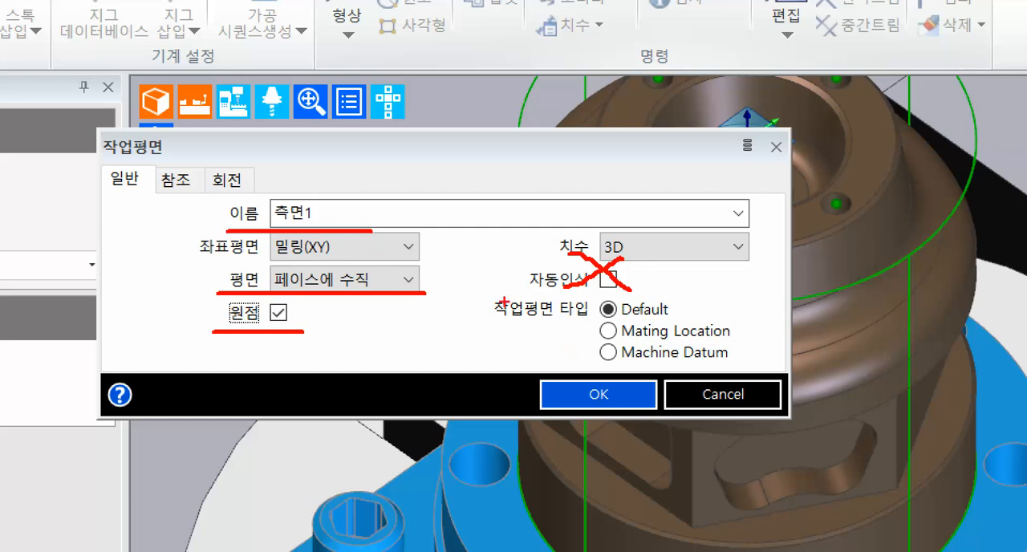
pyautogui.moveTo(535, 378)
pyautogui.mouseDown()
pyautogui.moveTo(659, 417)
pyautogui.moveTo(793, 290)
pyautogui.mouseUp()
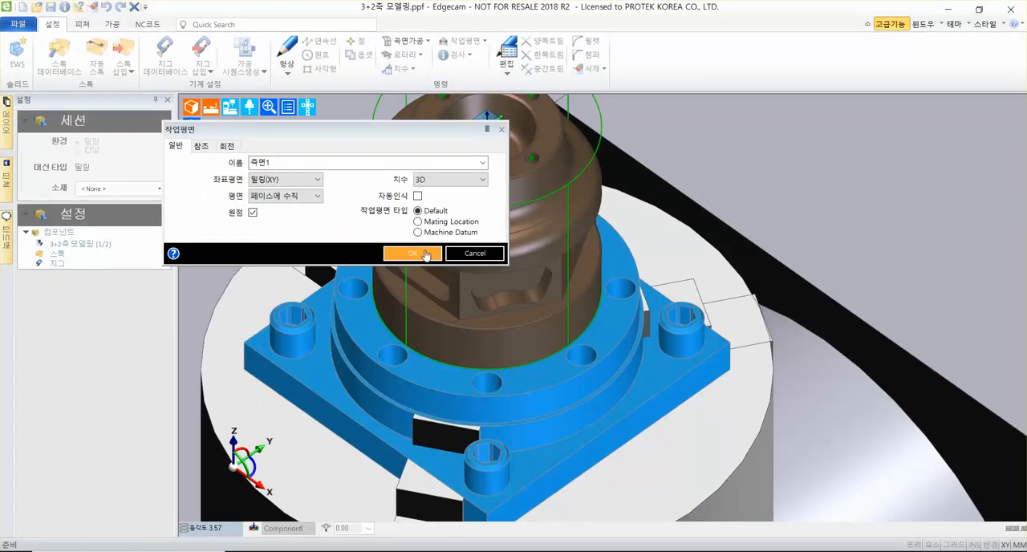
pyautogui.click(426, 254)
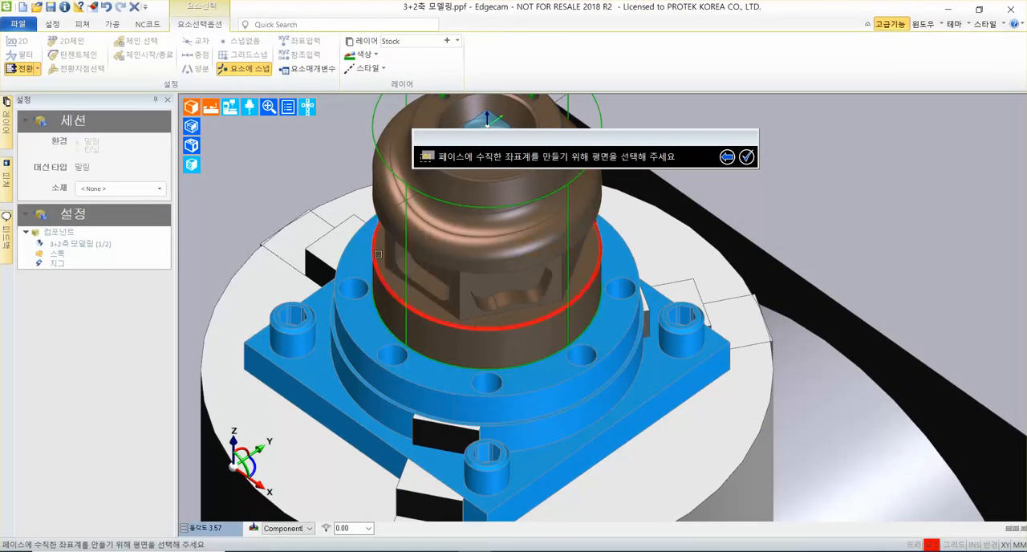
# Choose the flat side face around the slot pocket as the workplane's plane and its lower-left corner as the origin.
pyautogui.click(390, 259)
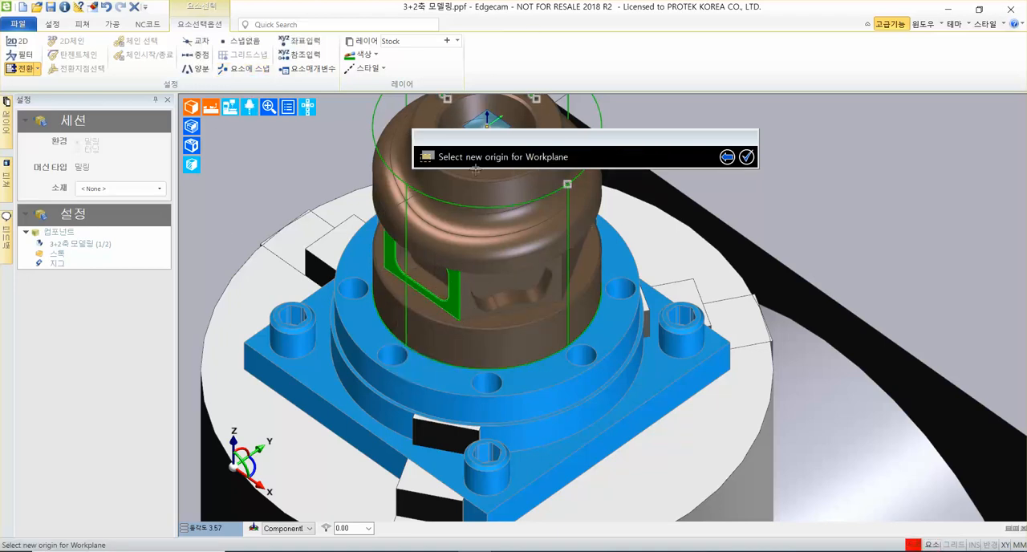
pyautogui.scroll(5, 439, 251)
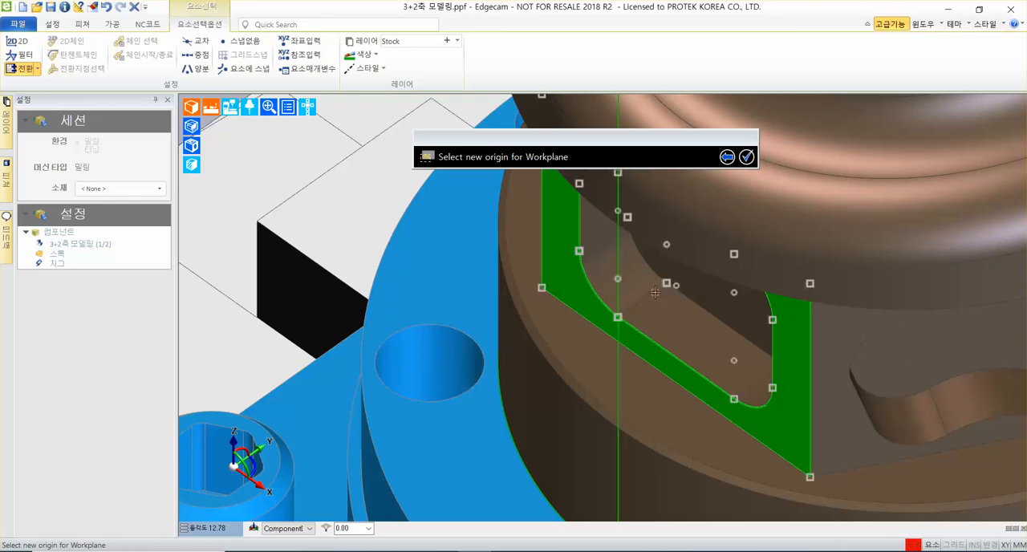
pyautogui.moveTo(542, 287)
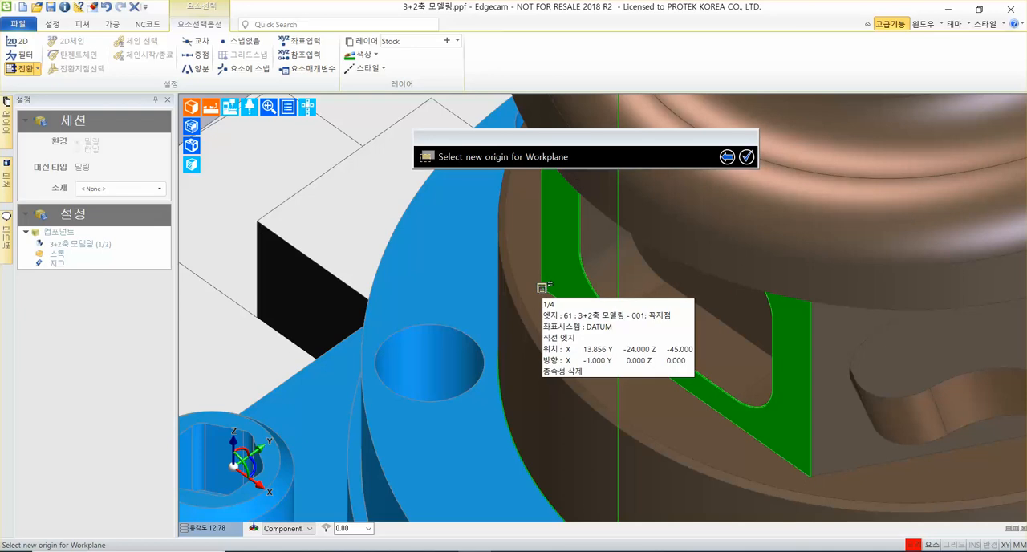
pyautogui.click(542, 287)
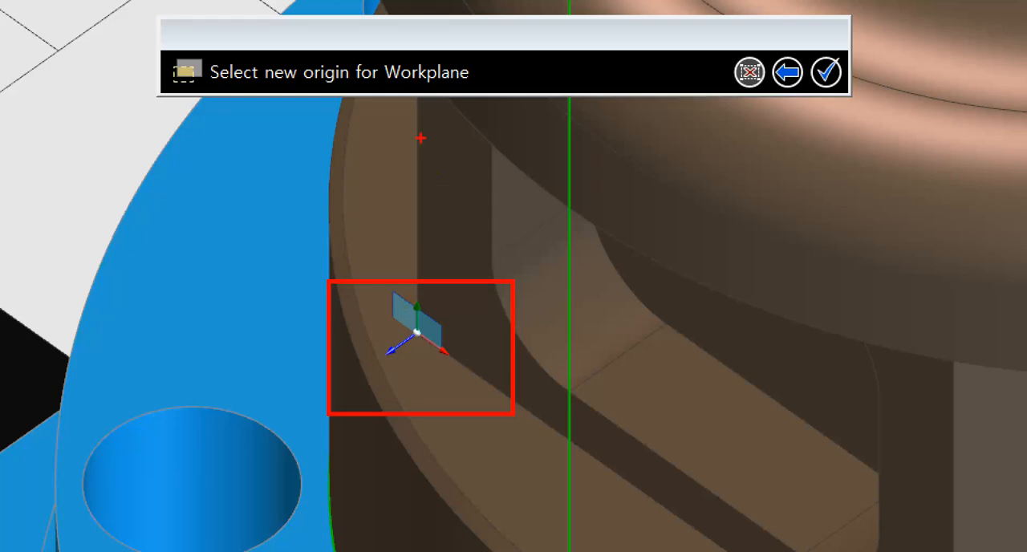
pyautogui.moveTo(465, 116); pyautogui.dragTo(419, 174)
pyautogui.moveTo(493, 180); pyautogui.dragTo(388, 247)
pyautogui.moveTo(508, 232); pyautogui.dragTo(430, 251)
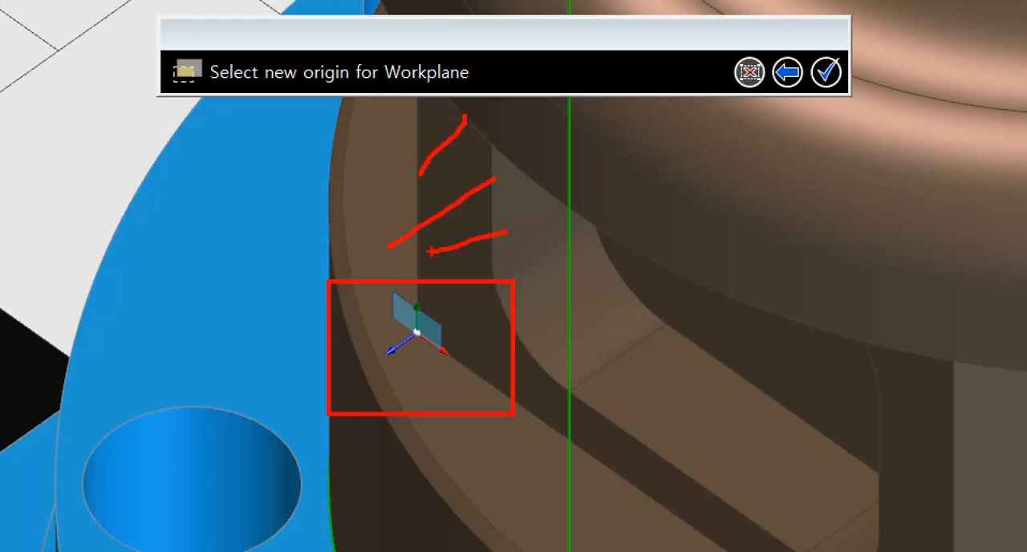
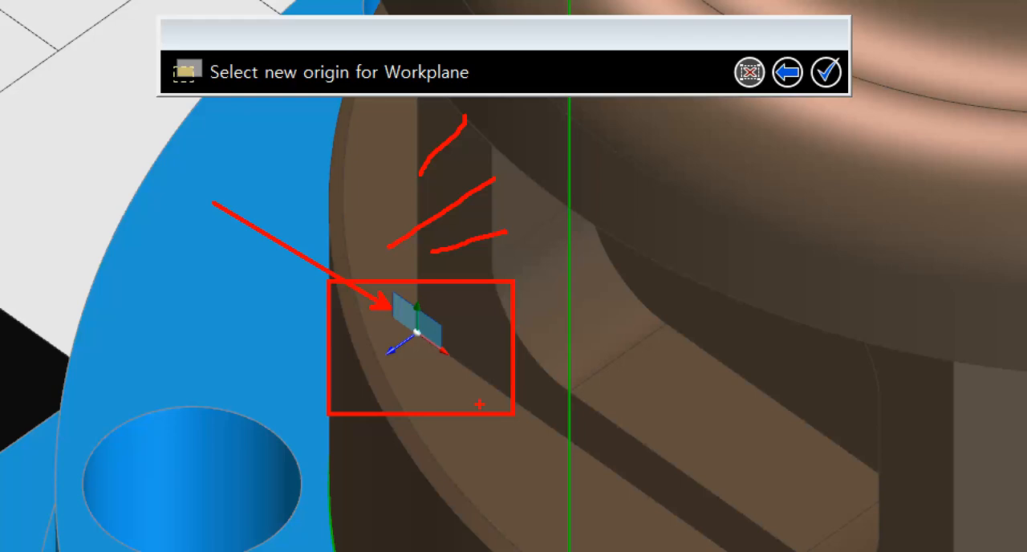
# Start creating a new workplane (작업좌표계 생성), name it 측면2 and orient it perpendicular to a face (페이스에 수직).
pyautogui.press('Escape')
pyautogui.scroll(-3, 430, 308)
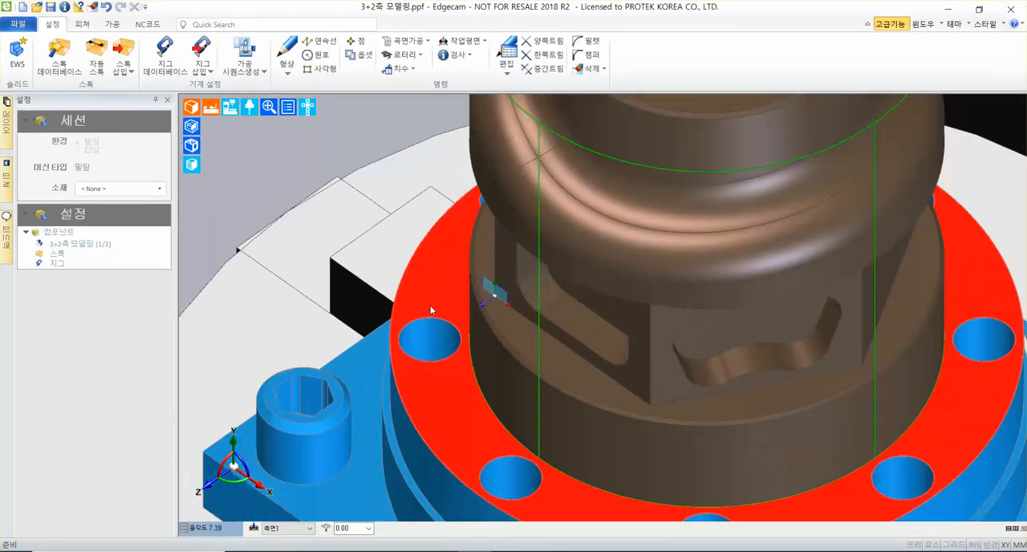
pyautogui.scroll(-2, 600, 406)
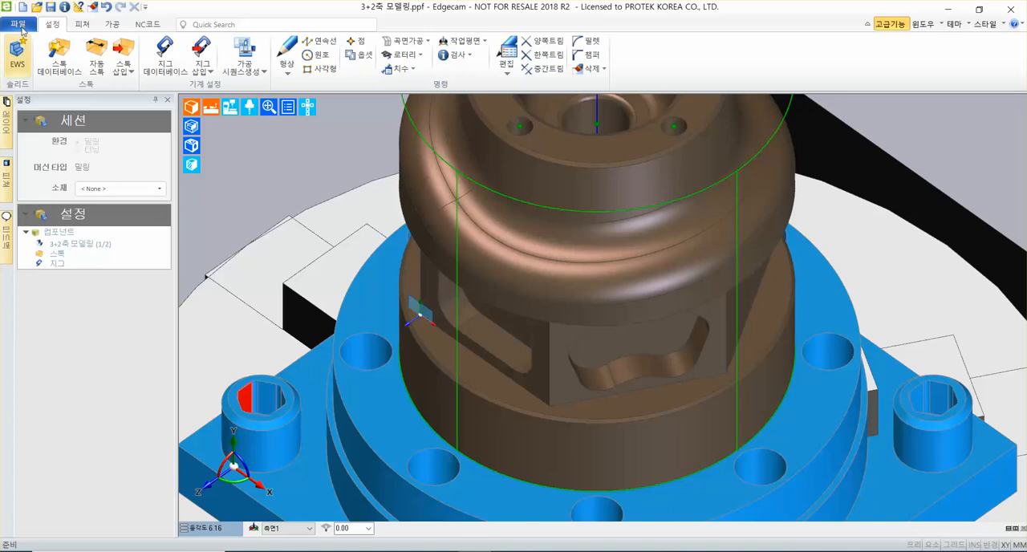
pyautogui.click(479, 42)
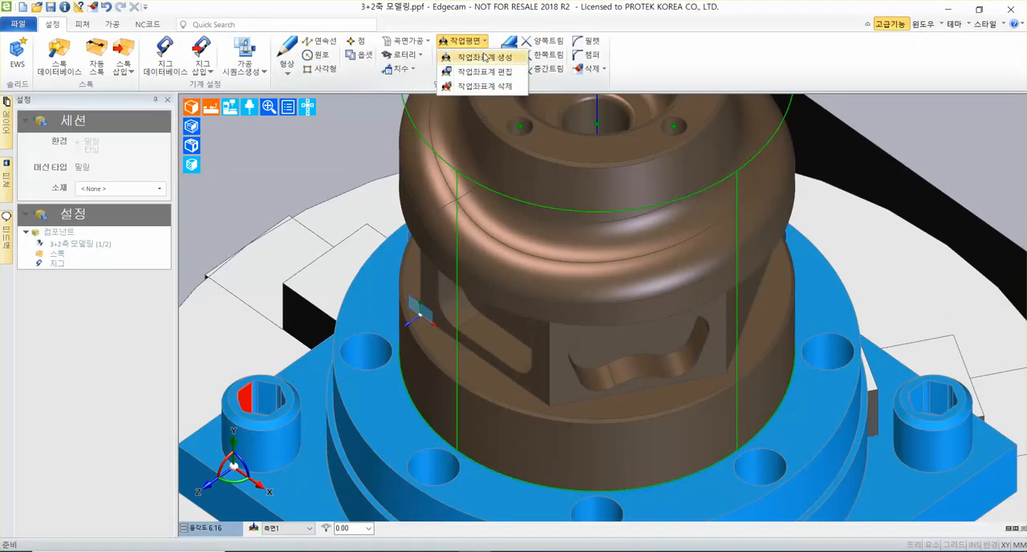
pyautogui.click(485, 58)
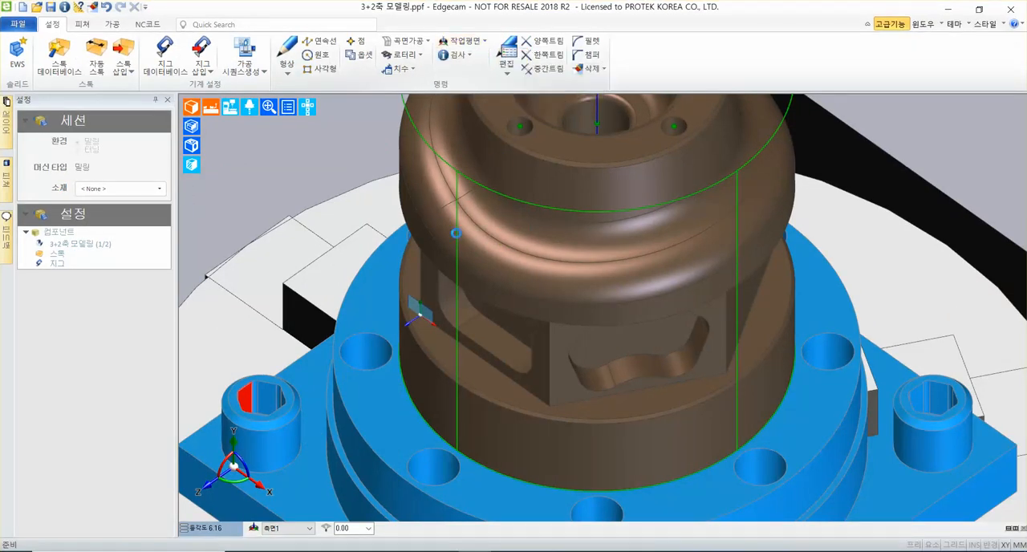
pyautogui.click(471, 211)
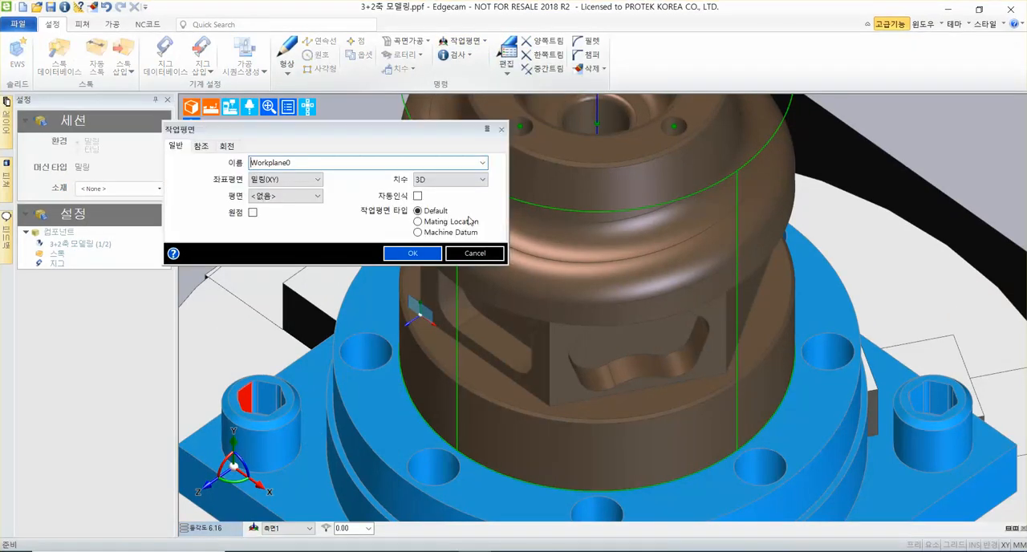
pyautogui.write('ㅊ')
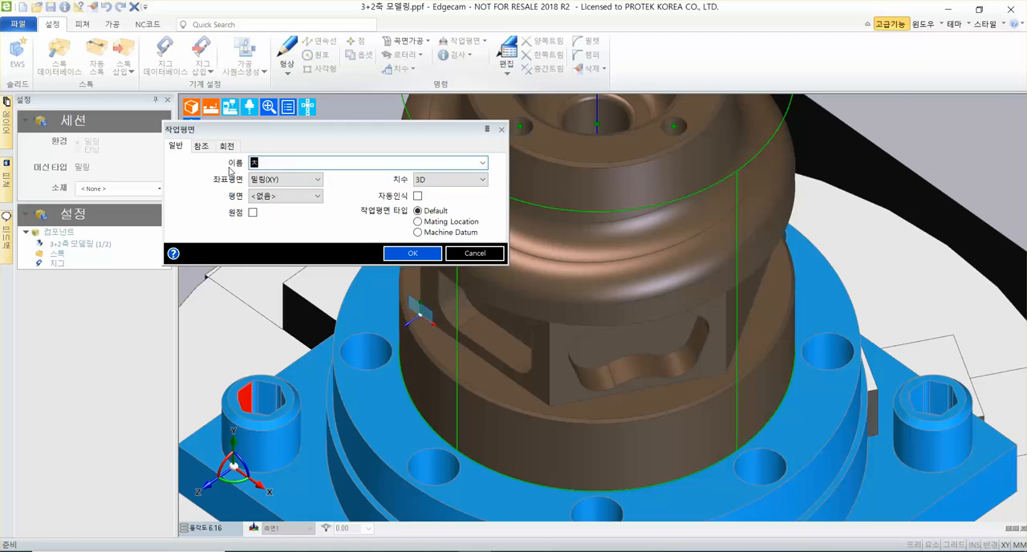
pyautogui.write('ㅡㄱㅁㅕ')
pyautogui.click(273, 196)
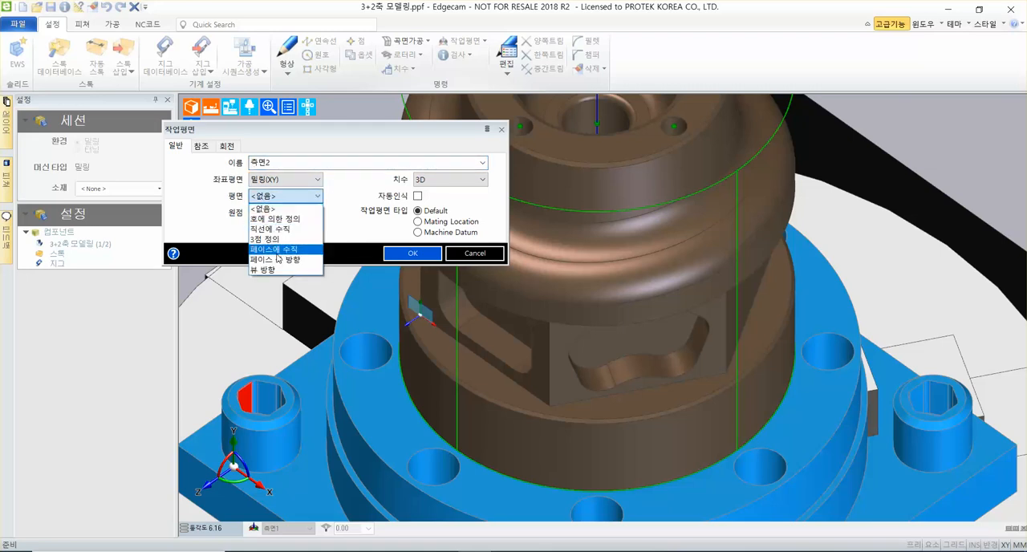
pyautogui.click(275, 249)
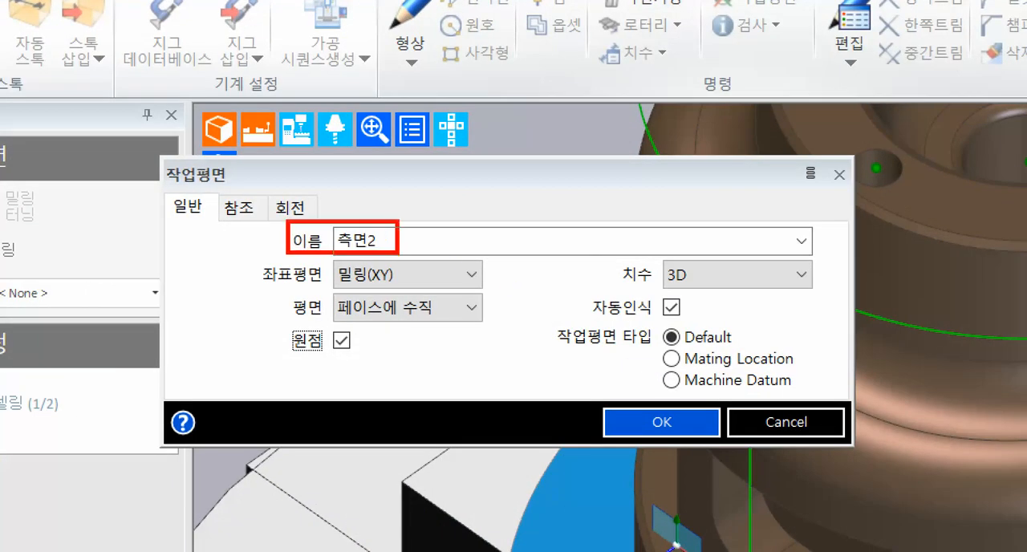
# Accept the workplane settings, choosing the flat side face around the wavy pocket as the plane and its lower-left corner as the origin.
pyautogui.keyDown('shift'); pyautogui.moveTo(278, 321); pyautogui.dragTo(502, 321); pyautogui.keyUp('shift')
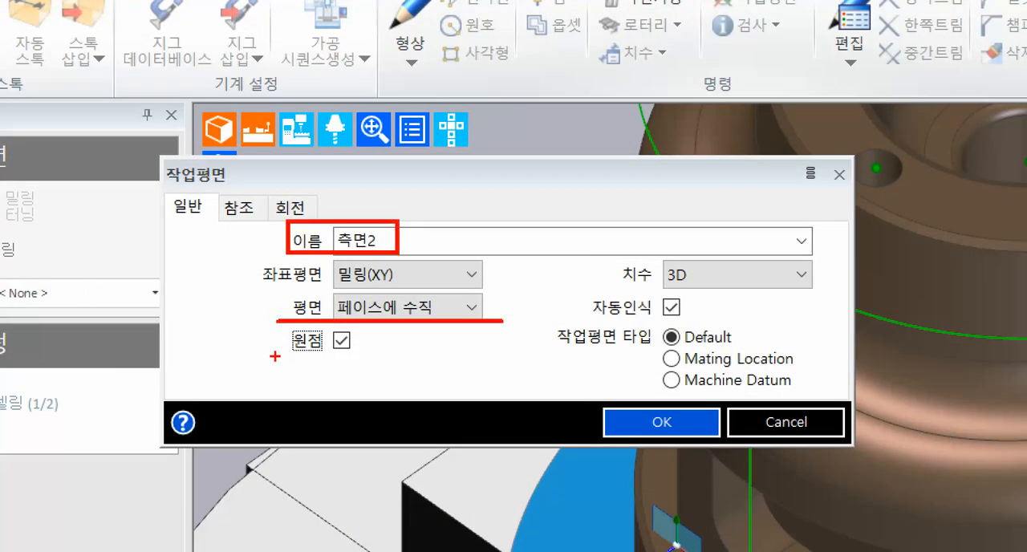
pyautogui.keyDown('shift'); pyautogui.moveTo(275, 360); pyautogui.dragTo(379, 359); pyautogui.keyUp('shift')
pyautogui.moveTo(586, 410)
pyautogui.keyDown('ctrl'); pyautogui.mouseDown()
pyautogui.moveTo(700, 444)
pyautogui.moveTo(727, 445)
pyautogui.moveTo(727, 433)
pyautogui.mouseUp(); pyautogui.keyUp('ctrl')
pyautogui.keyDown('ctrl'); pyautogui.keyDown('shift'); pyautogui.moveTo(634, 404); pyautogui.dragTo(569, 250); pyautogui.keyUp('shift'); pyautogui.keyUp('ctrl')
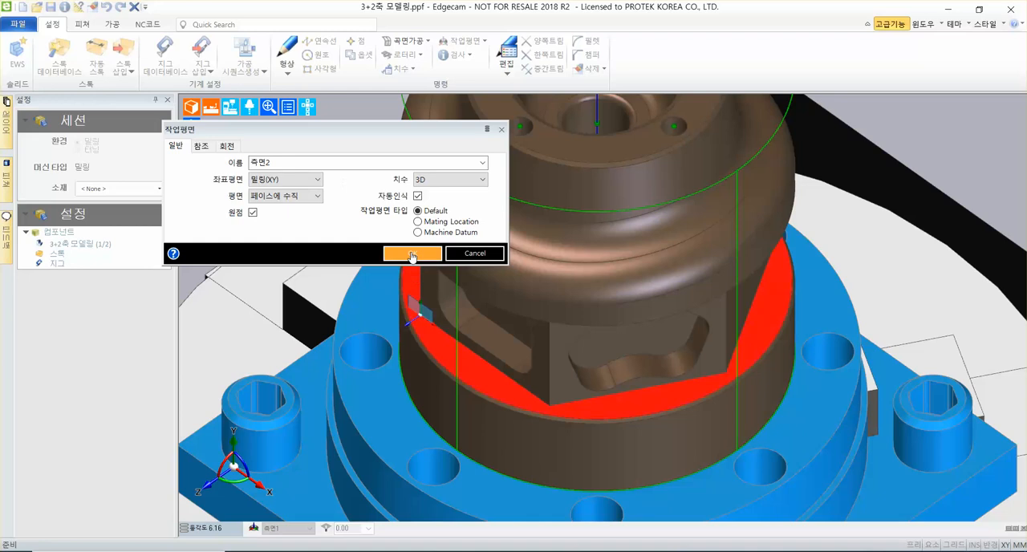
pyautogui.click(662, 422)
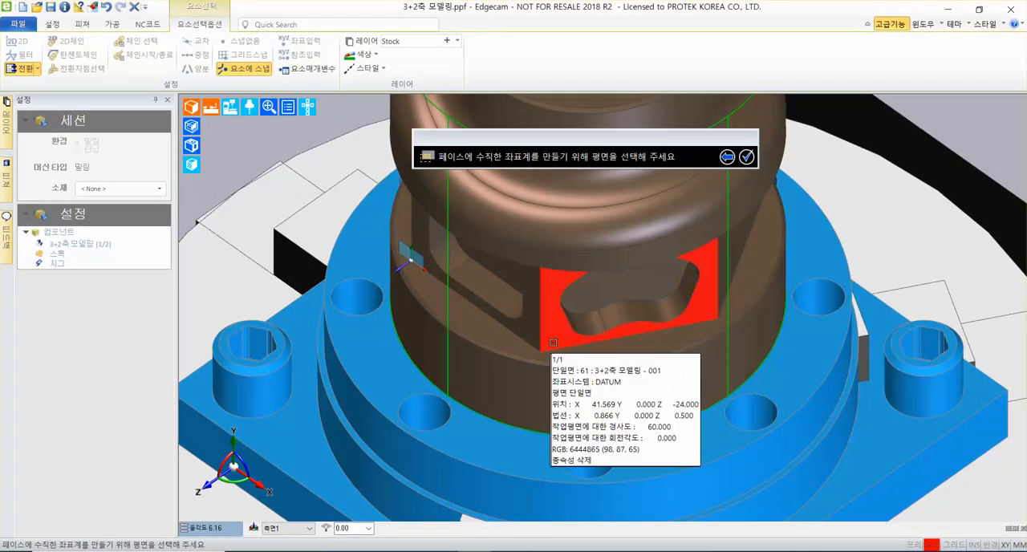
pyautogui.click(537, 385)
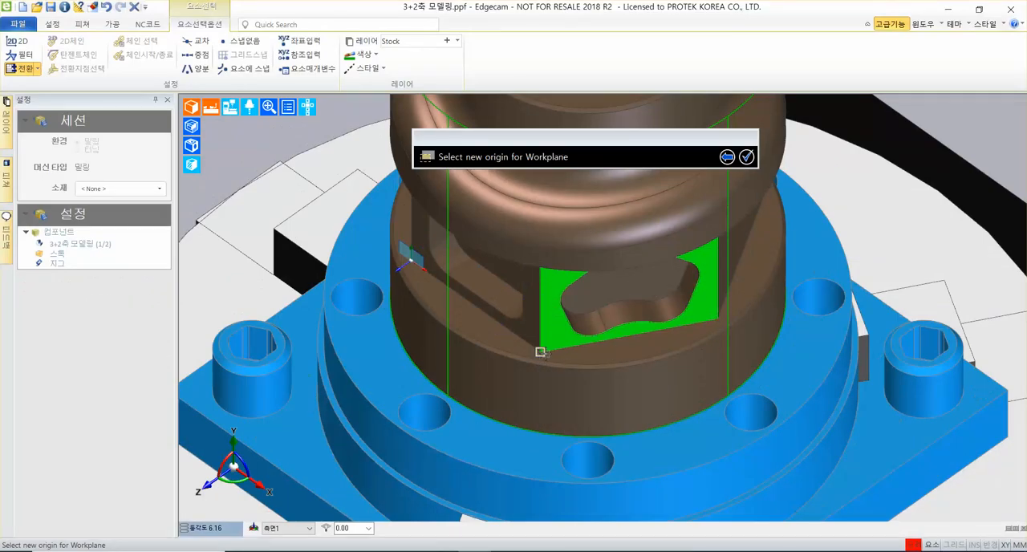
pyautogui.click(540, 350)
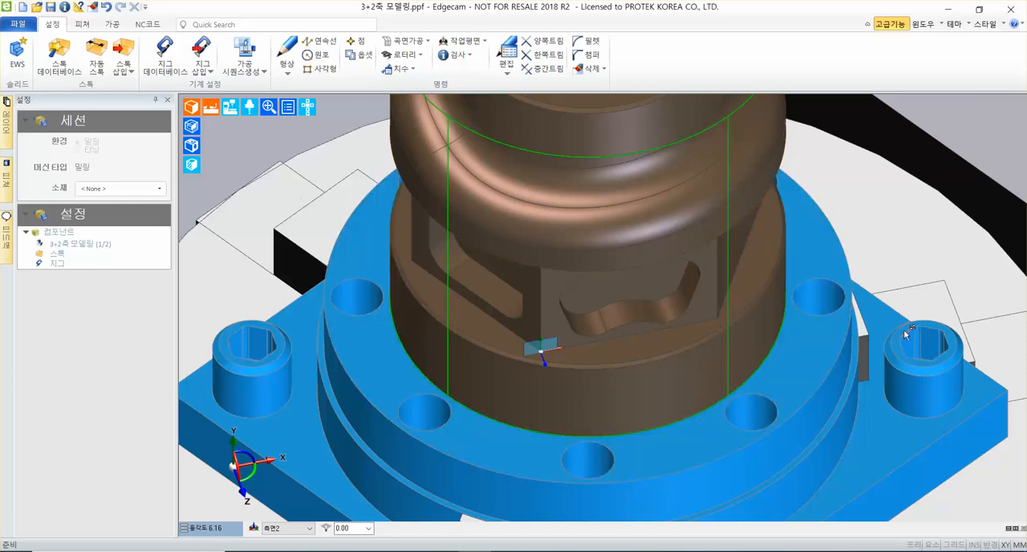
# Set the isometric view (등각도) to 뒤에서우측보기 to face the part's flat side without a pocket.
pyautogui.moveTo(907, 336); pyautogui.dragTo(948, 369, button='middle')
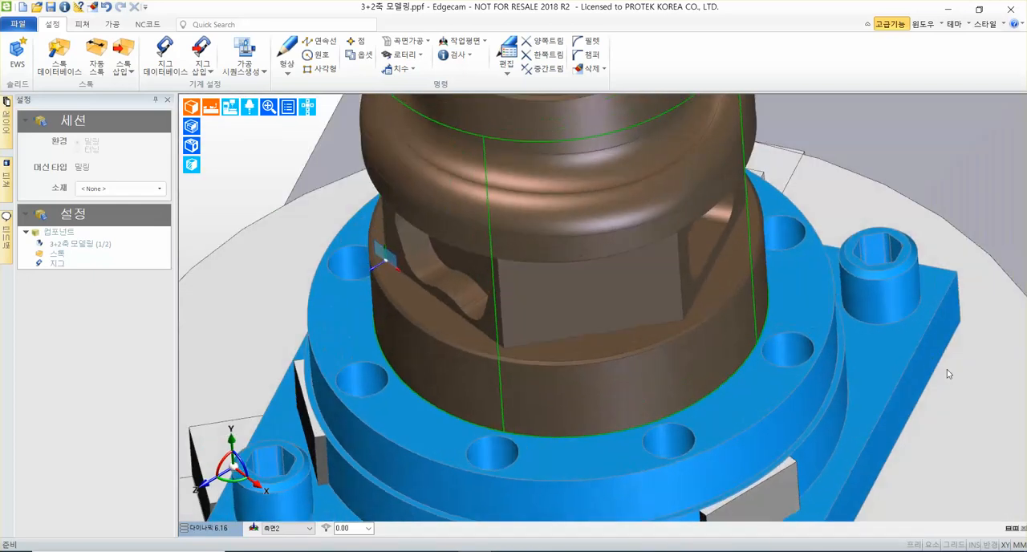
pyautogui.click(208, 531)
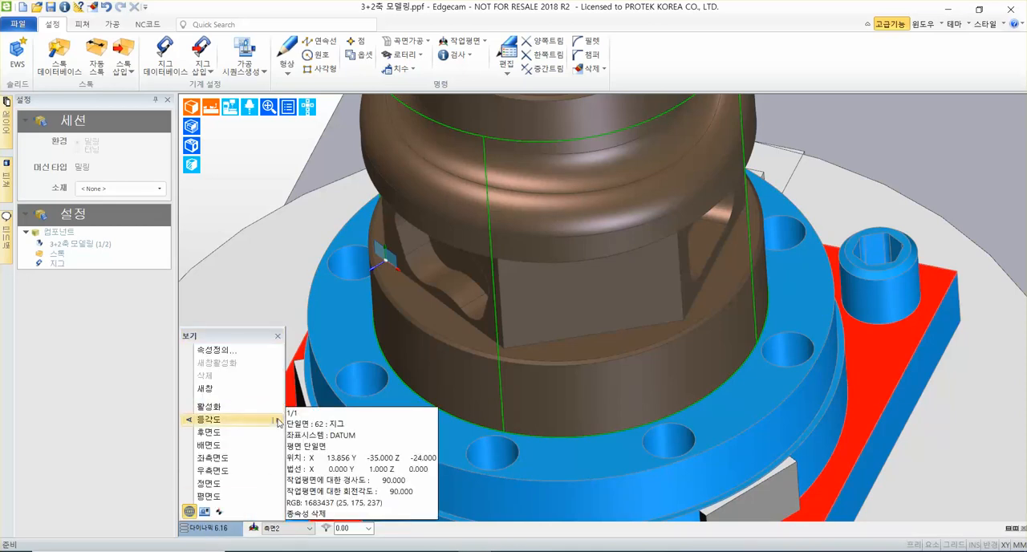
pyautogui.moveTo(278, 423)
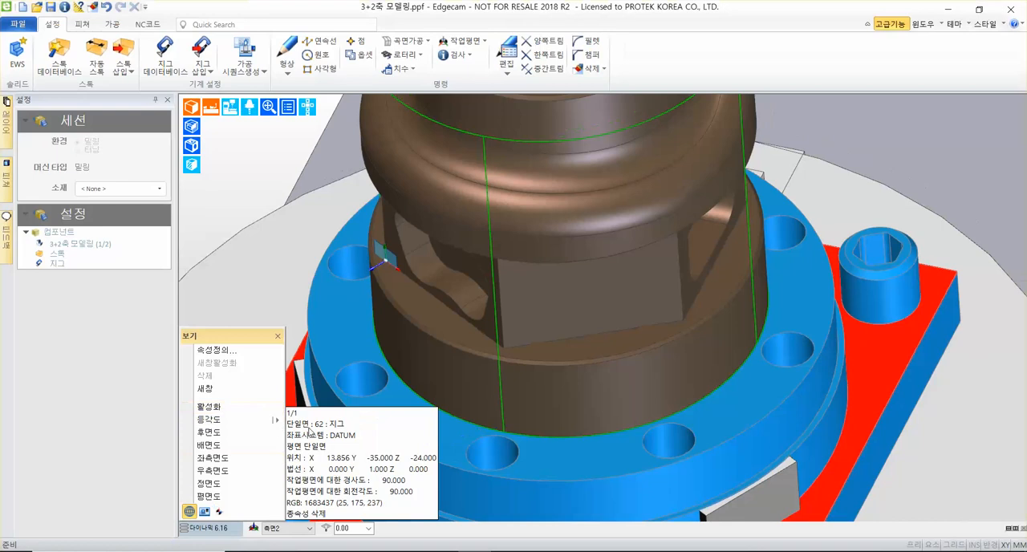
pyautogui.moveTo(265, 419)
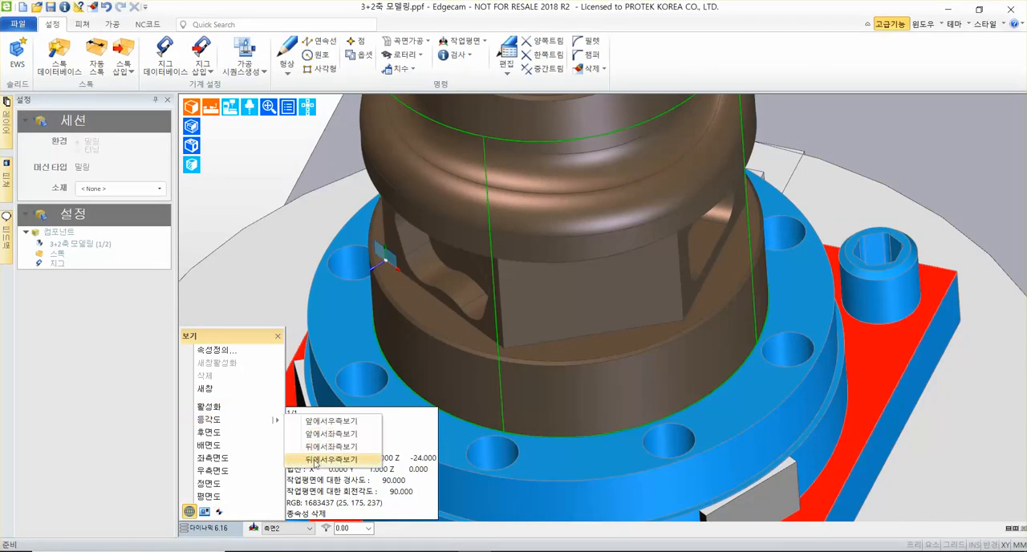
pyautogui.click(315, 463)
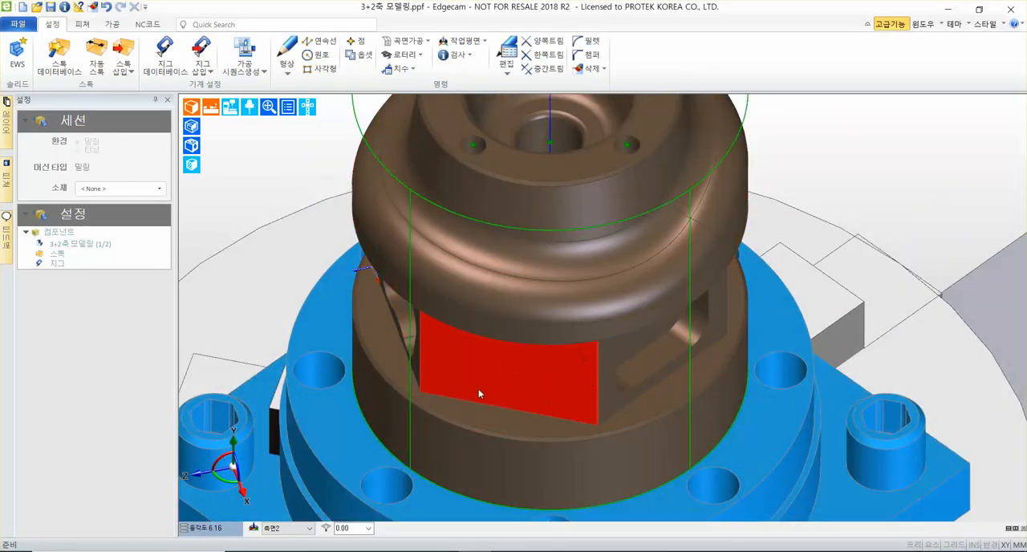
# Start creating a new workplane (작업좌표계 생성) named 측면, oriented perpendicular to a face (페이스에 수직).
pyautogui.click(467, 43)
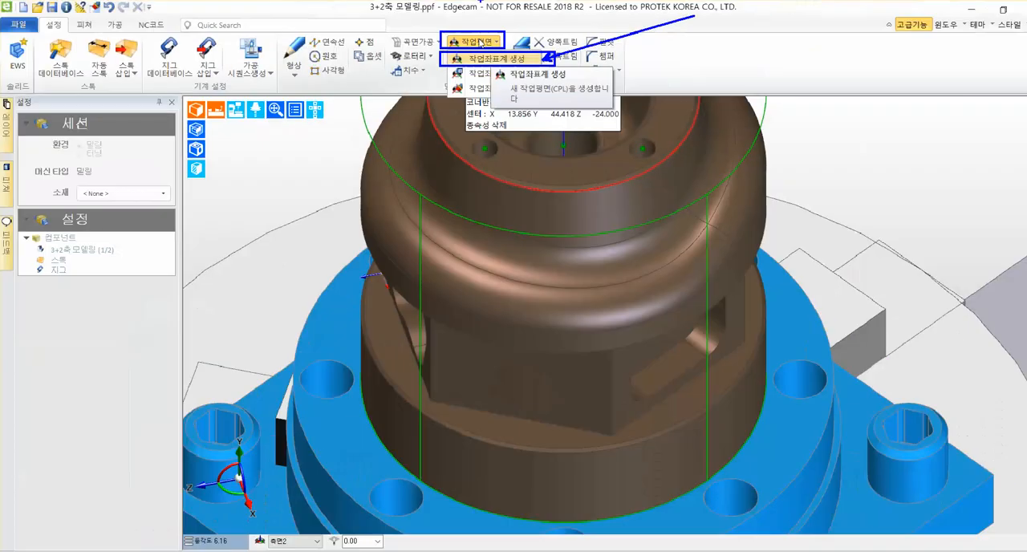
pyautogui.click(480, 43)
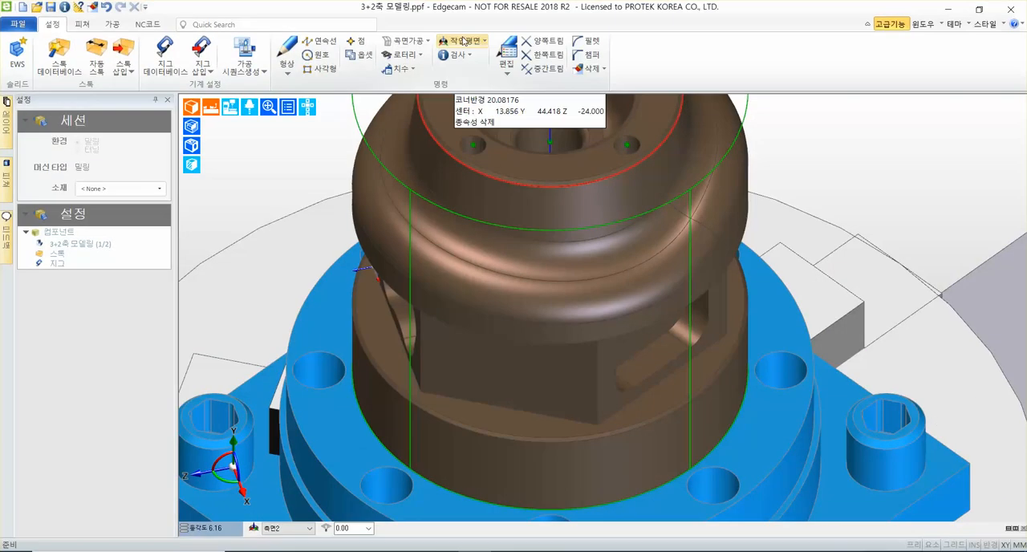
pyautogui.click(480, 43)
pyautogui.click(507, 61)
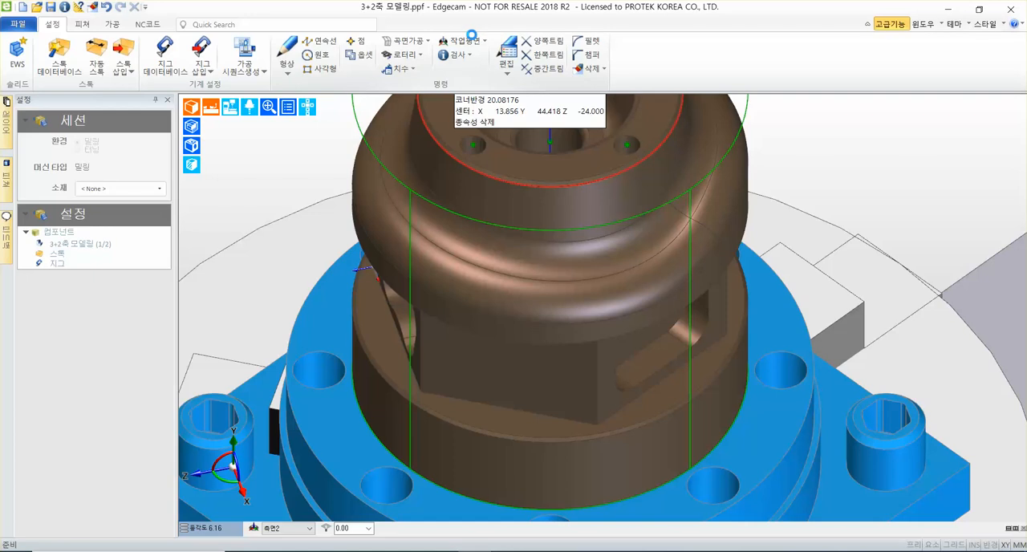
pyautogui.press('Escape')
pyautogui.click(472, 43)
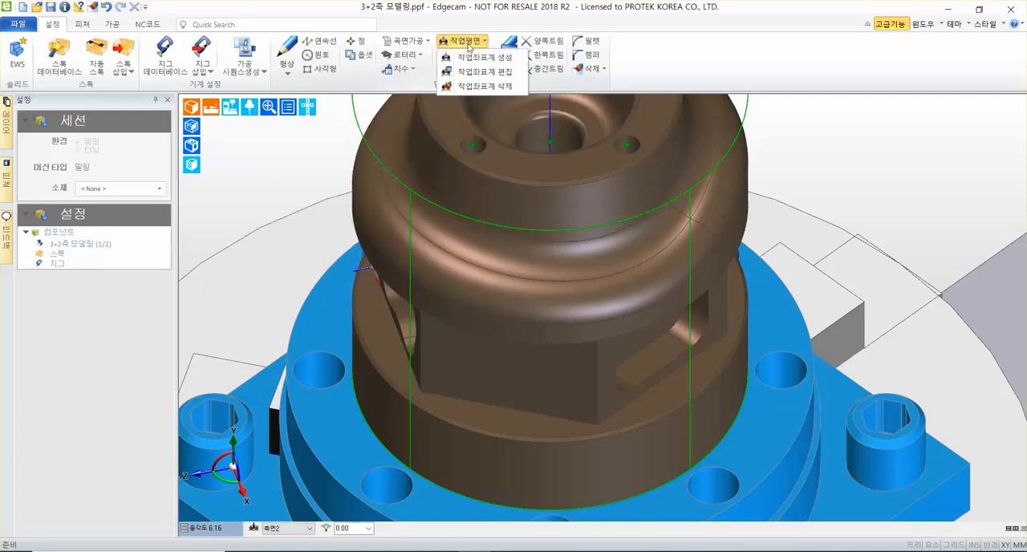
pyautogui.click(475, 61)
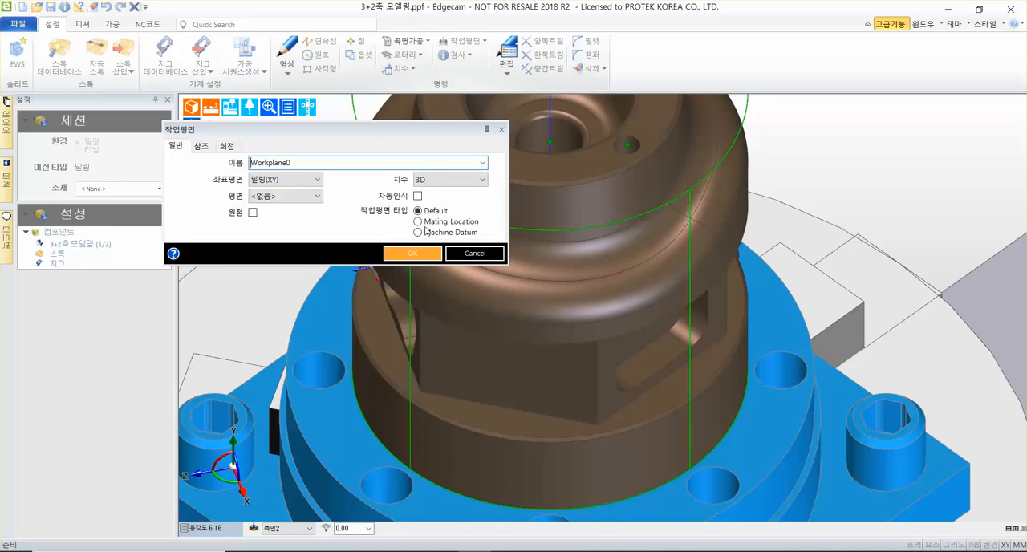
pyautogui.write('ㅊ')
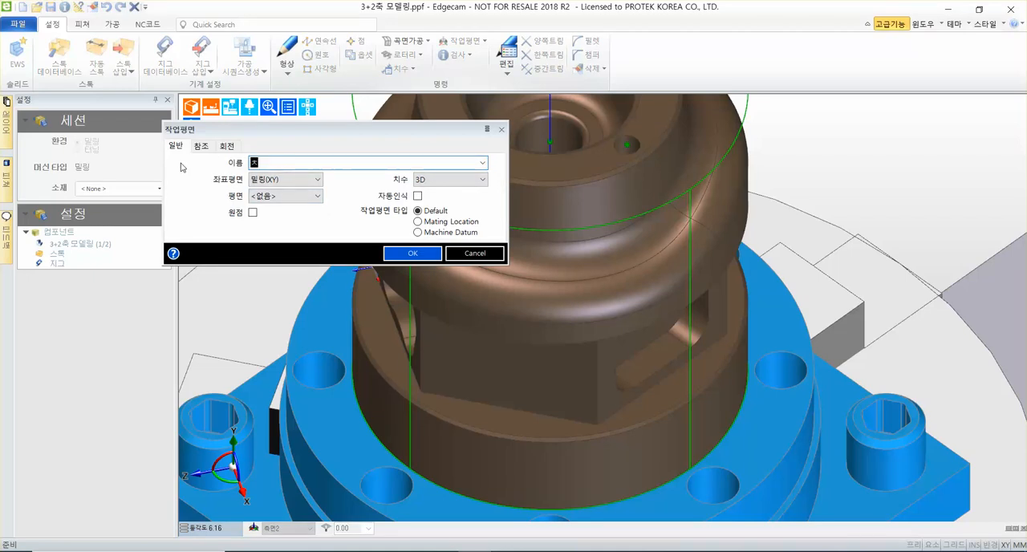
pyautogui.write('측면')
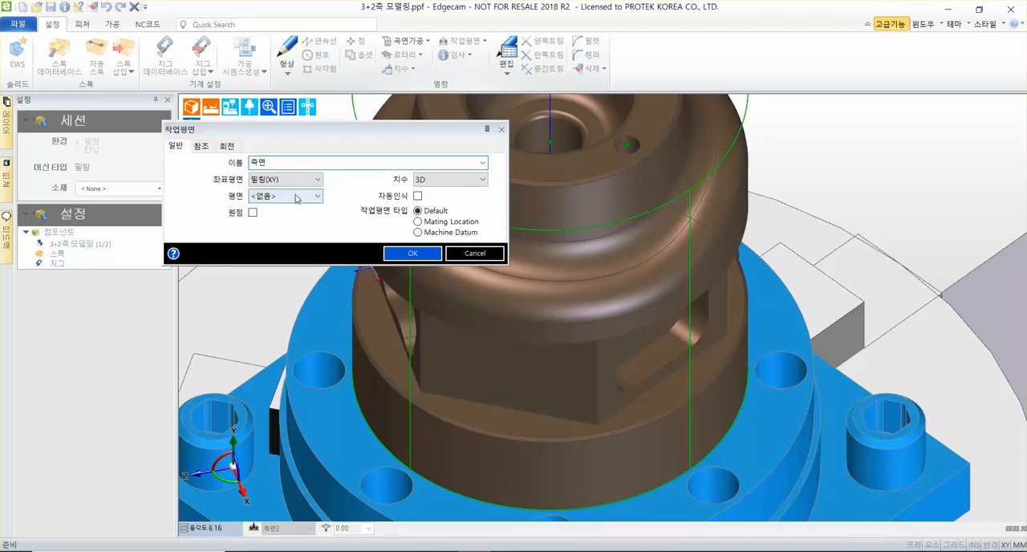
pyautogui.click(292, 196)
pyautogui.click(276, 249)
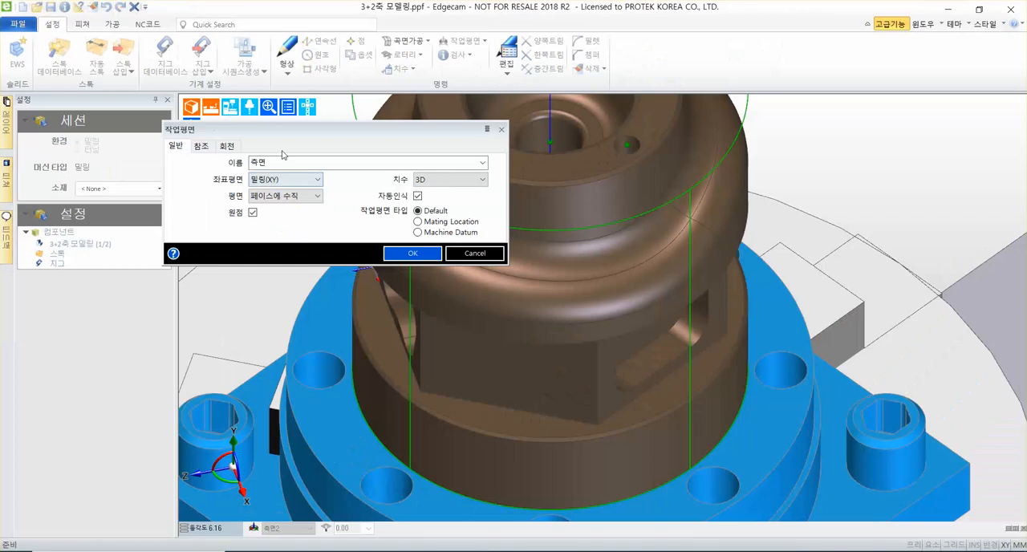
# Change the new workplane's name to 측면3 and accept its settings.
pyautogui.doubleClick(276, 165)
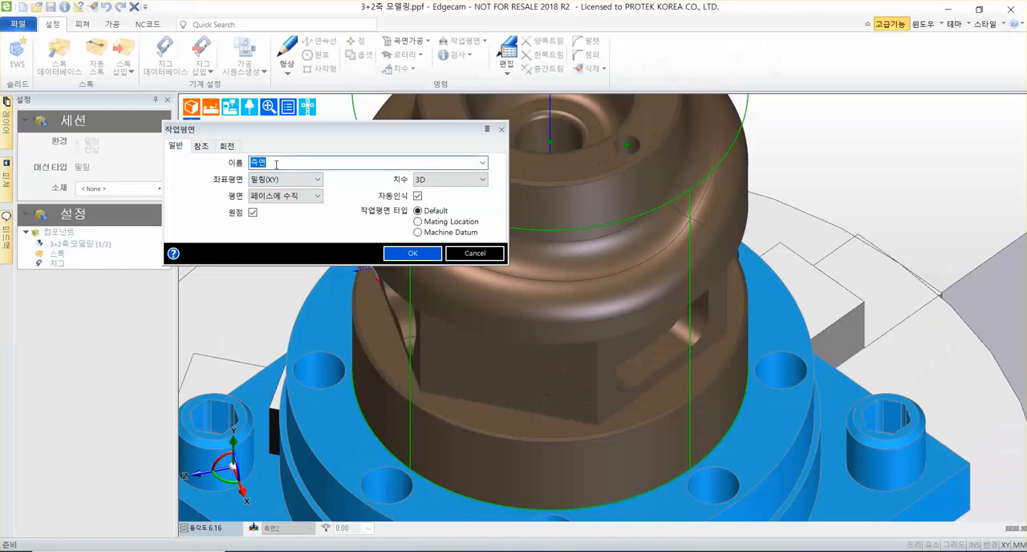
pyautogui.write('3')
pyautogui.write('측면3')
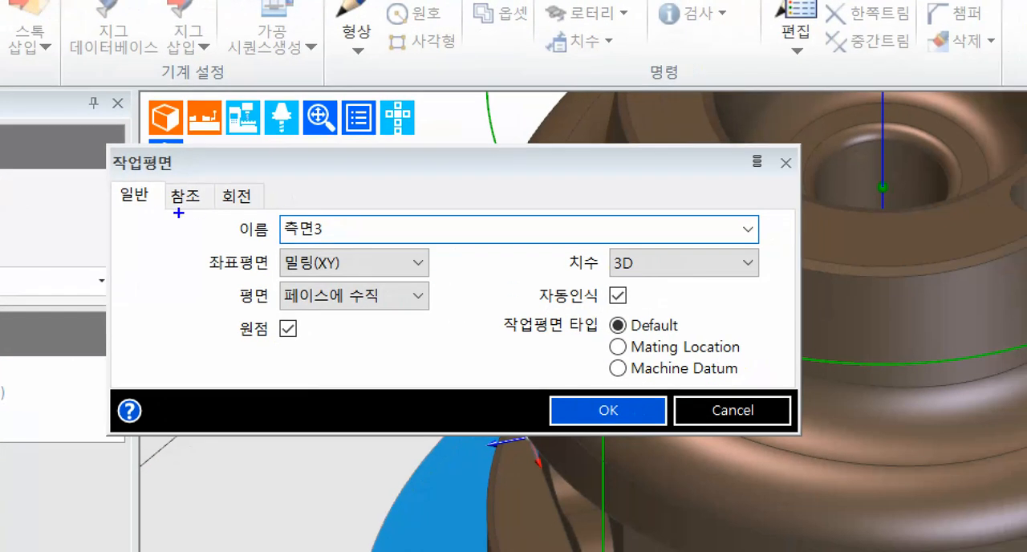
pyautogui.moveTo(179, 213)
pyautogui.mouseDown()
pyautogui.moveTo(471, 329)
pyautogui.moveTo(472, 343)
pyautogui.mouseUp()
pyautogui.moveTo(543, 389)
pyautogui.mouseDown()
pyautogui.moveTo(665, 424)
pyautogui.moveTo(669, 441)
pyautogui.mouseUp()
pyautogui.keyDown('ctrl'); pyautogui.keyDown('shift'); pyautogui.moveTo(566, 388); pyautogui.dragTo(501, 183); pyautogui.keyUp('shift'); pyautogui.keyUp('ctrl')
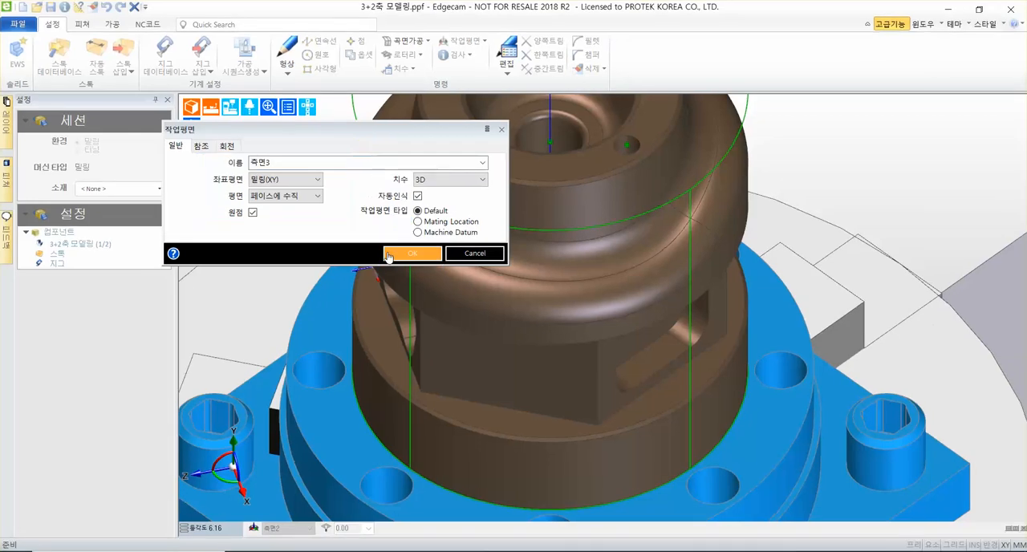
pyautogui.click(412, 258)
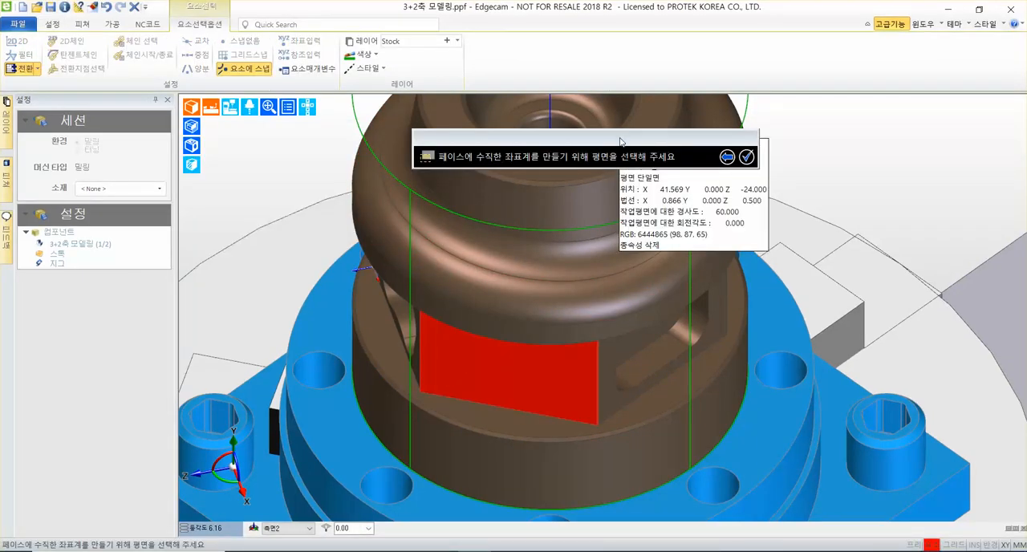
# Choose the plain flat side face without a pocket as the workplane's plane and its lower-left corner as the origin.
pyautogui.moveTo(621, 135); pyautogui.dragTo(586, 226)
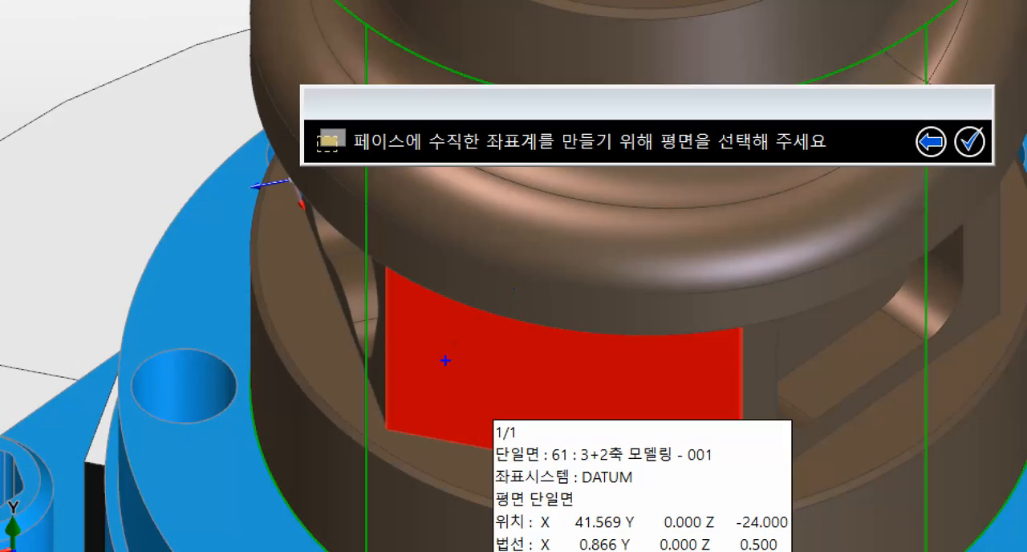
pyautogui.click(445, 361)
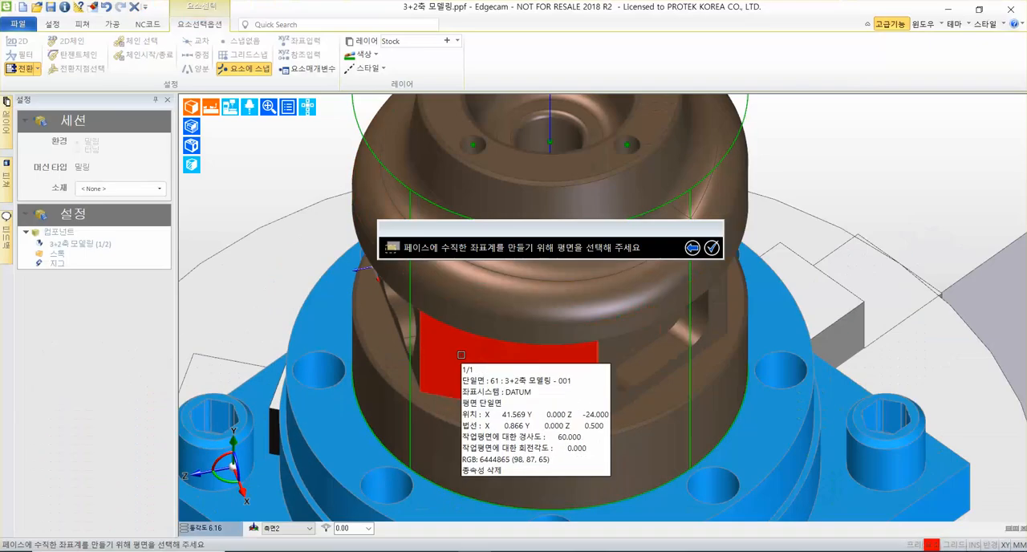
pyautogui.click(449, 386)
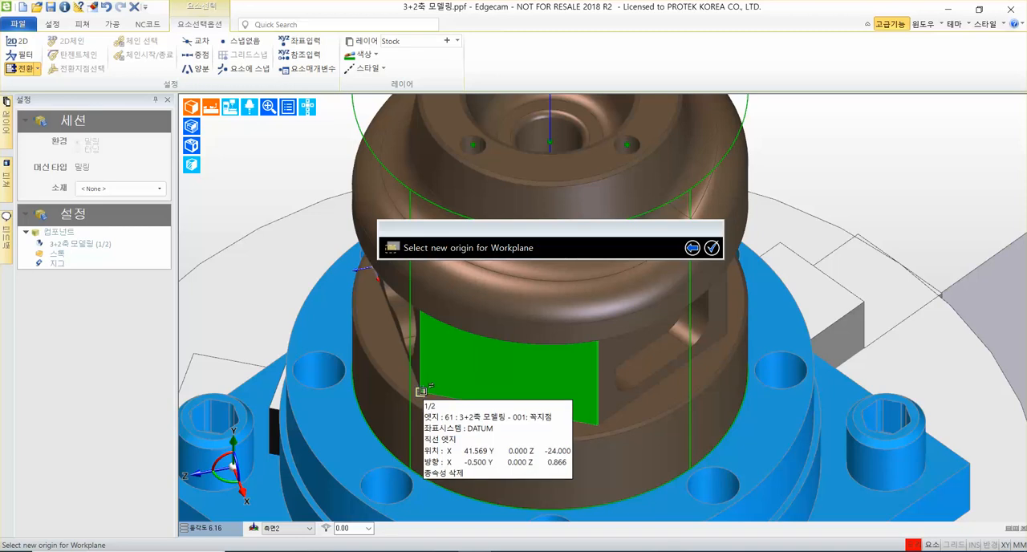
pyautogui.click(421, 391)
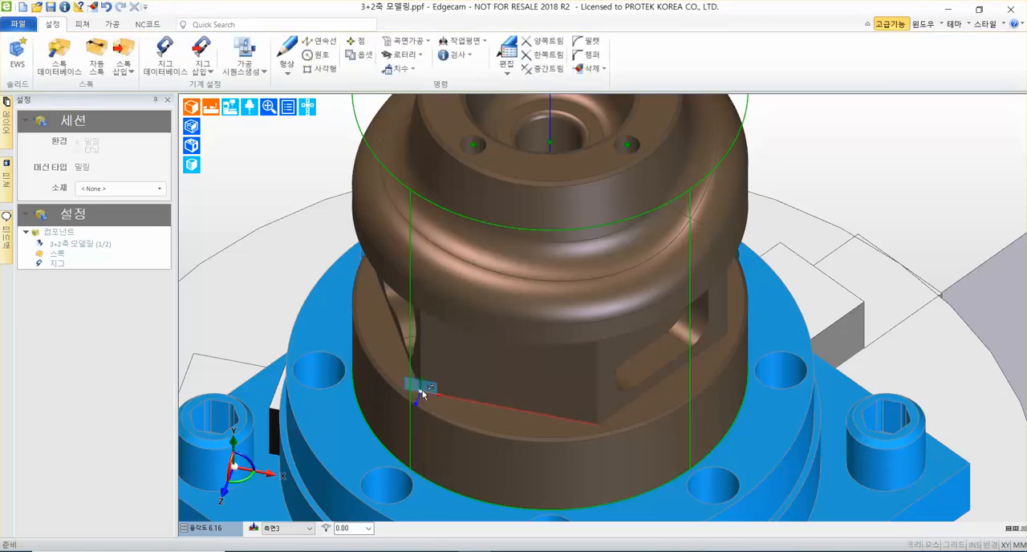
pyautogui.moveTo(834, 222); pyautogui.dragTo(731, 226, button='middle')
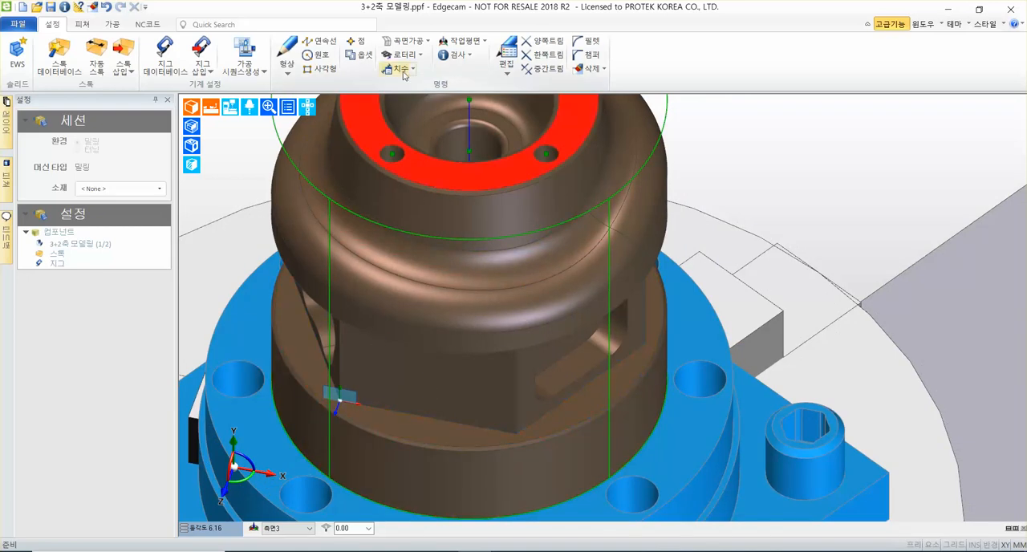
# Start creating a workplane (작업좌표계 생성) named 측면4, perpendicular to a face (페이스에 수직) with a picked origin (원점).
pyautogui.click(476, 42)
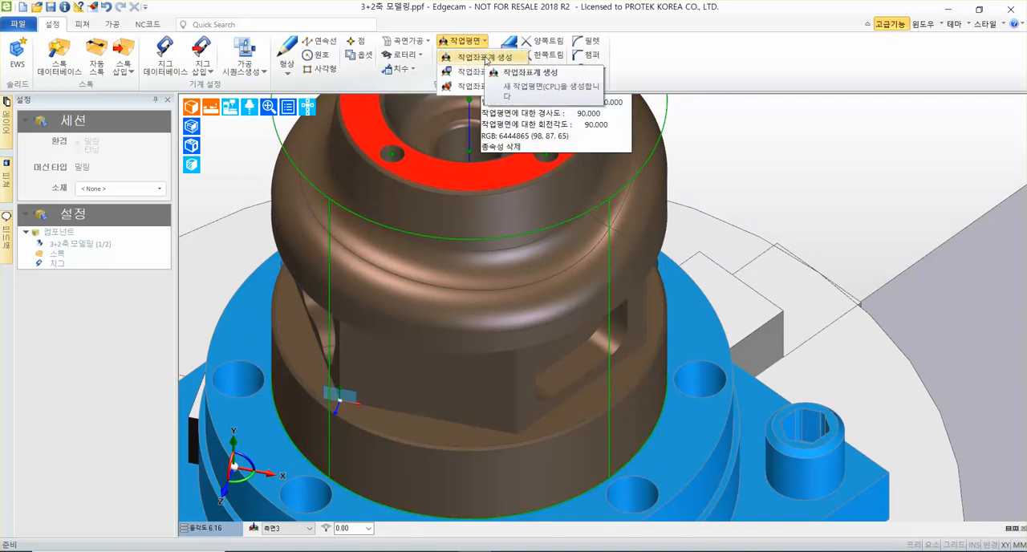
pyautogui.click(486, 59)
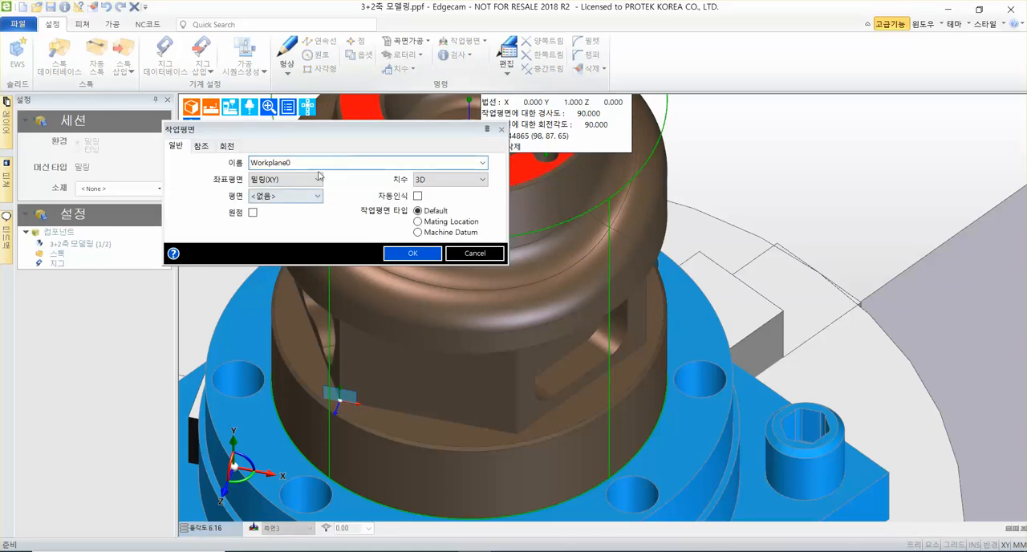
pyautogui.hotkey('ctrl', 'a')
pyautogui.write('ㅊ측면4')
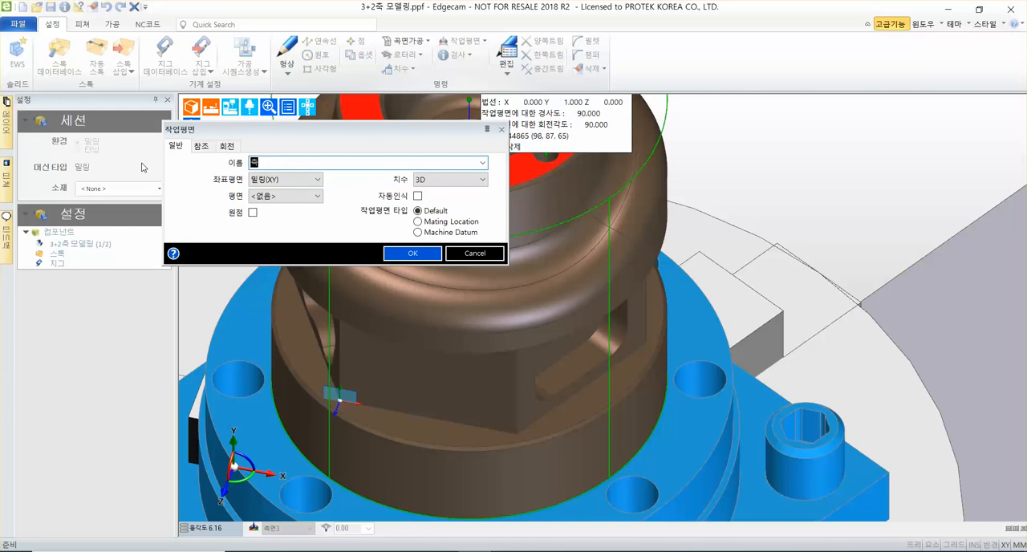
pyautogui.click(276, 201)
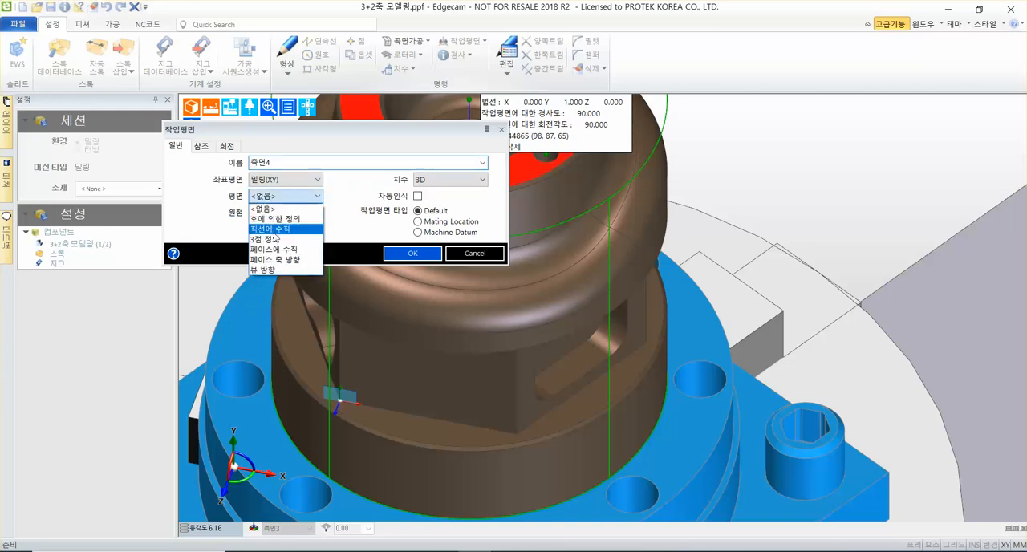
pyautogui.click(277, 240)
pyautogui.click(253, 213)
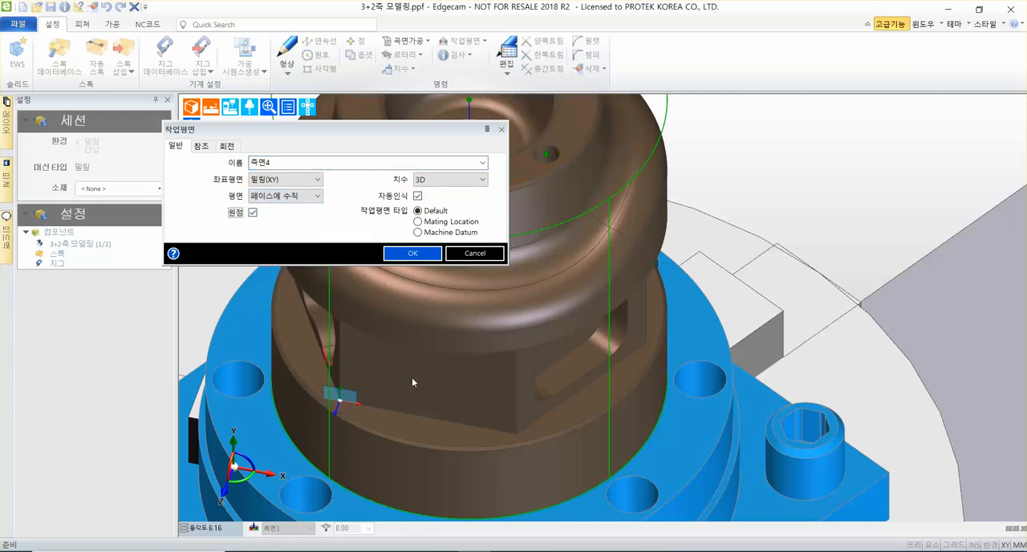
pyautogui.scroll(-5, 466, 432)
pyautogui.moveTo(637, 293); pyautogui.dragTo(722, 229, button='middle')
pyautogui.scroll(-4, 735, 228)
pyautogui.moveTo(793, 230); pyautogui.dragTo(705, 250, button='middle')
pyautogui.scroll(4, 703, 233)
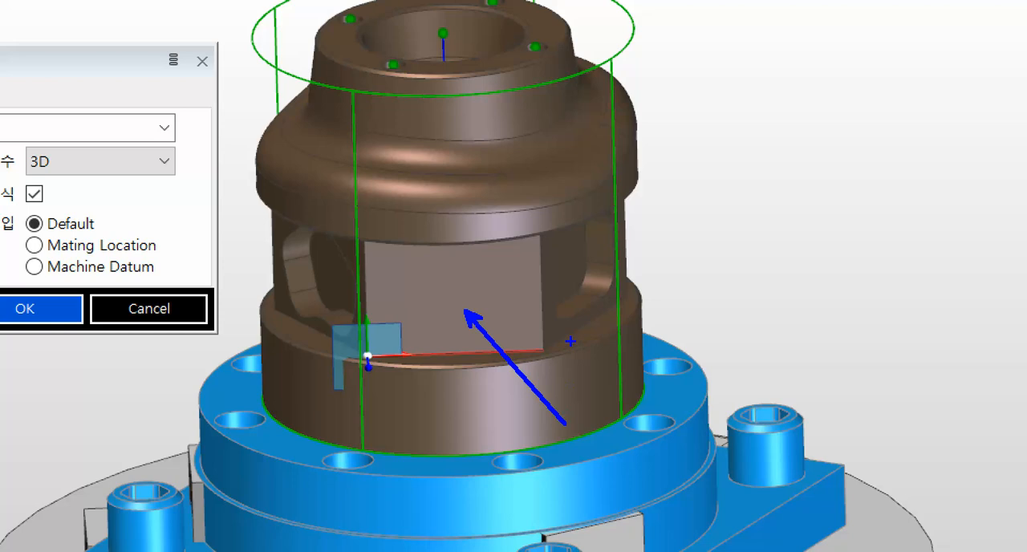
pyautogui.moveTo(562, 238)
pyautogui.mouseDown()
pyautogui.moveTo(735, 275)
pyautogui.moveTo(797, 262)
pyautogui.mouseUp()
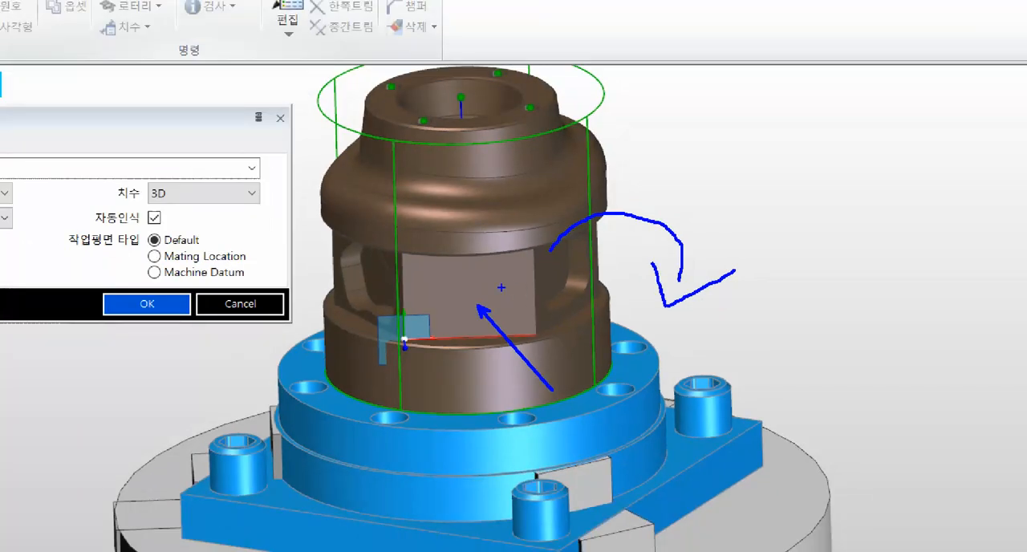
pyautogui.moveTo(505, 286); pyautogui.dragTo(594, 332)
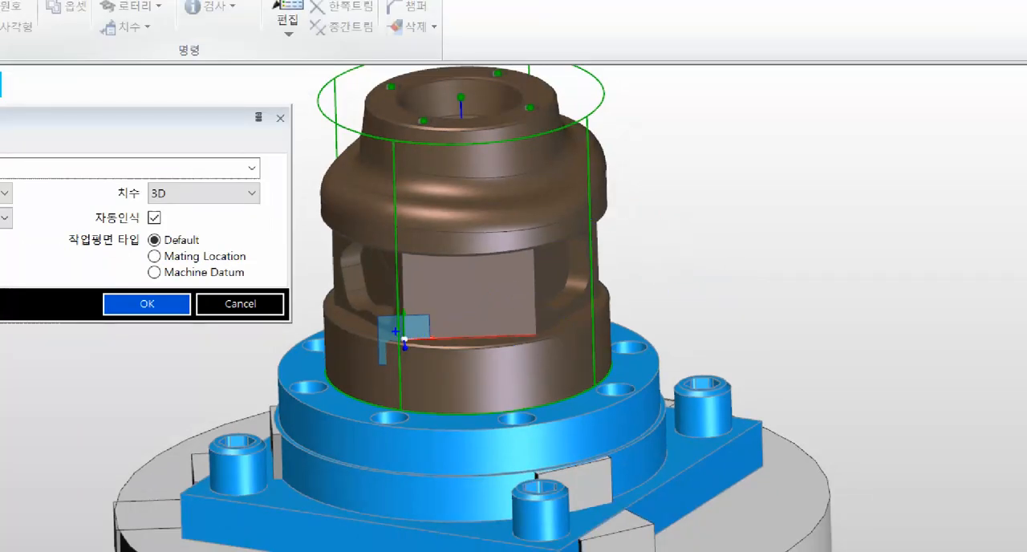
pyautogui.moveTo(355, 311); pyautogui.dragTo(461, 380)
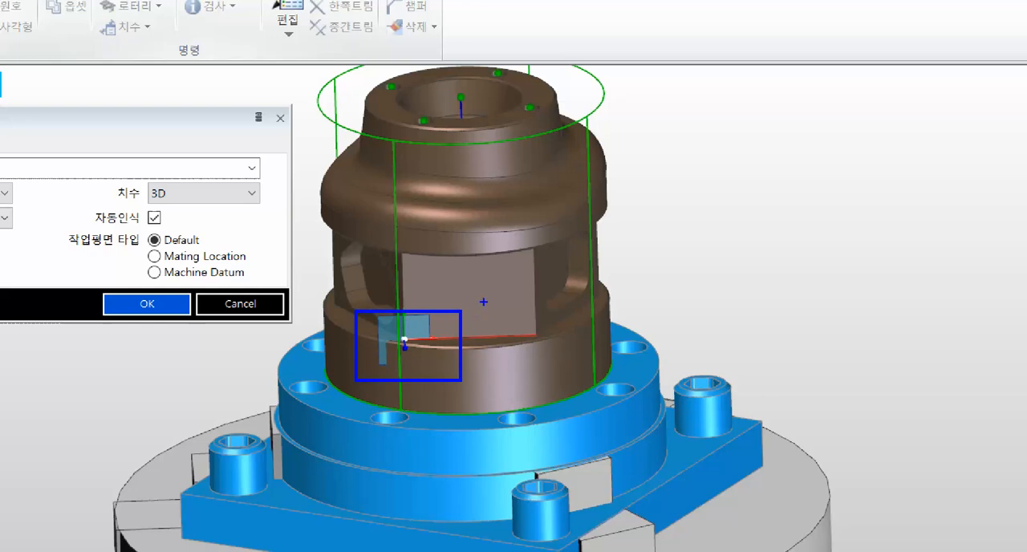
pyautogui.moveTo(518, 286); pyautogui.dragTo(602, 370)
pyautogui.moveTo(441, 284)
pyautogui.mouseDown()
pyautogui.moveTo(344, 270)
pyautogui.moveTo(329, 236)
pyautogui.mouseUp()
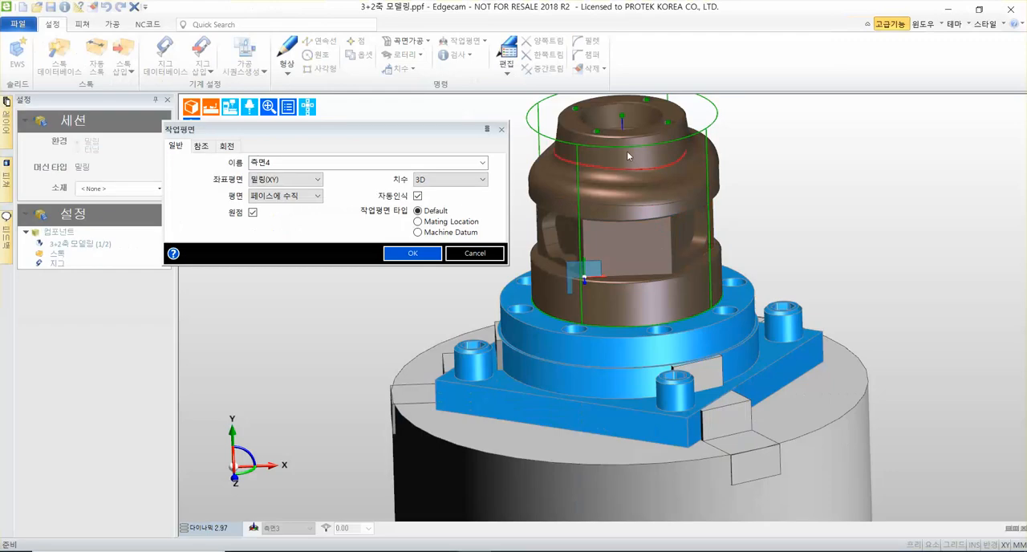
pyautogui.click(466, 151)
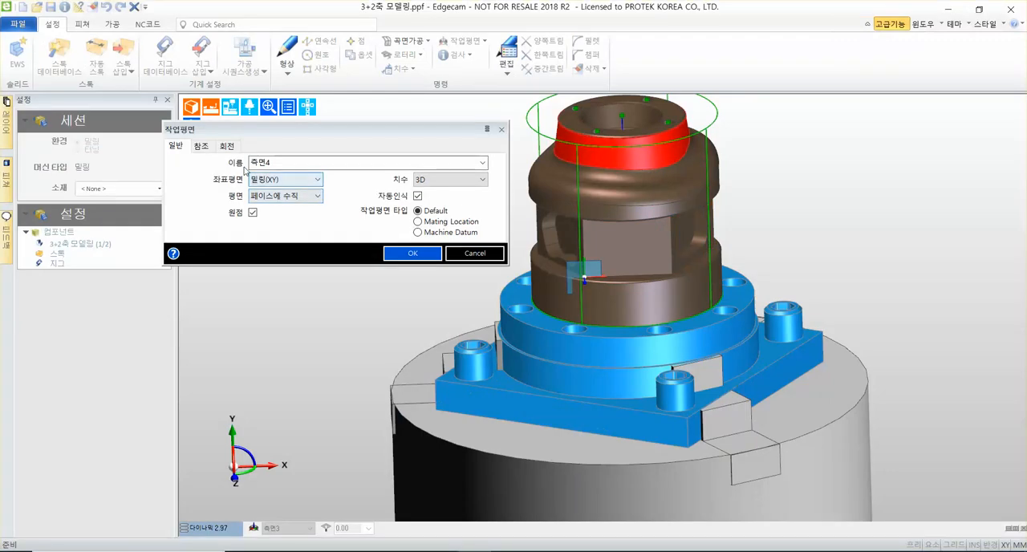
# Turn off 자동인식 and try placing the workplane on the pocketed face beside the plain one, with its origin at the face's lower-left corner.
pyautogui.click(417, 196)
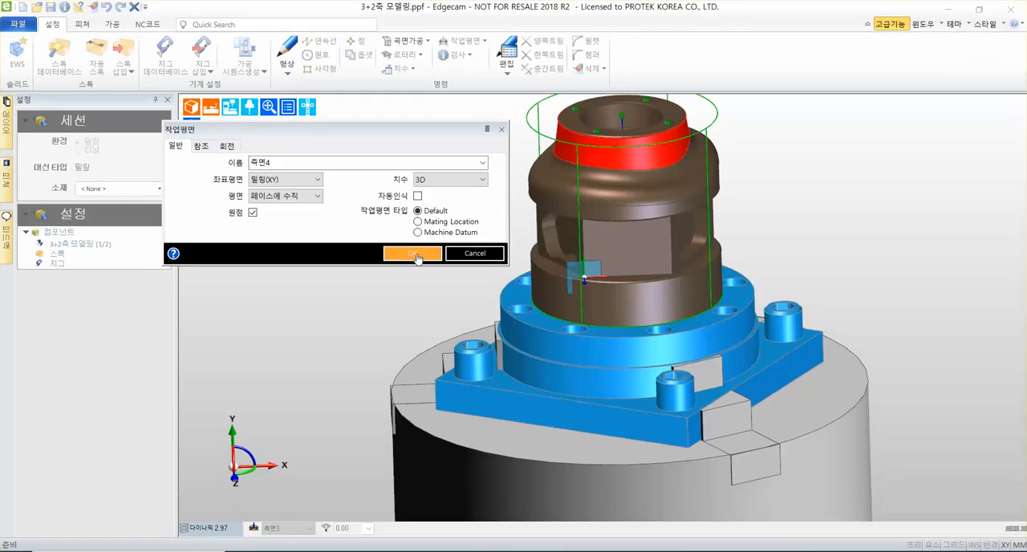
pyautogui.click(566, 385)
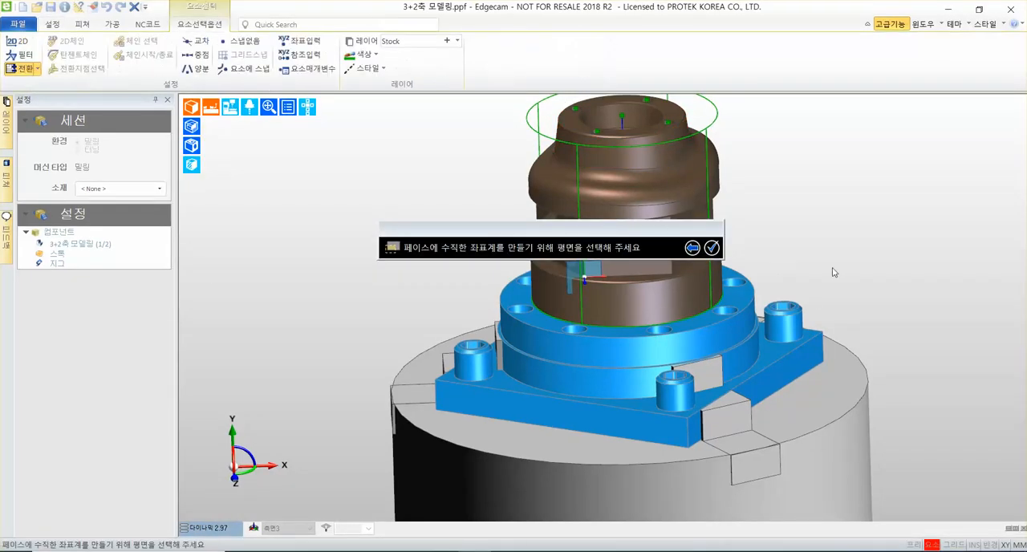
pyautogui.scroll(1, 839, 277)
pyautogui.moveTo(839, 277); pyautogui.dragTo(722, 388, button='middle')
pyautogui.scroll(2, 547, 367)
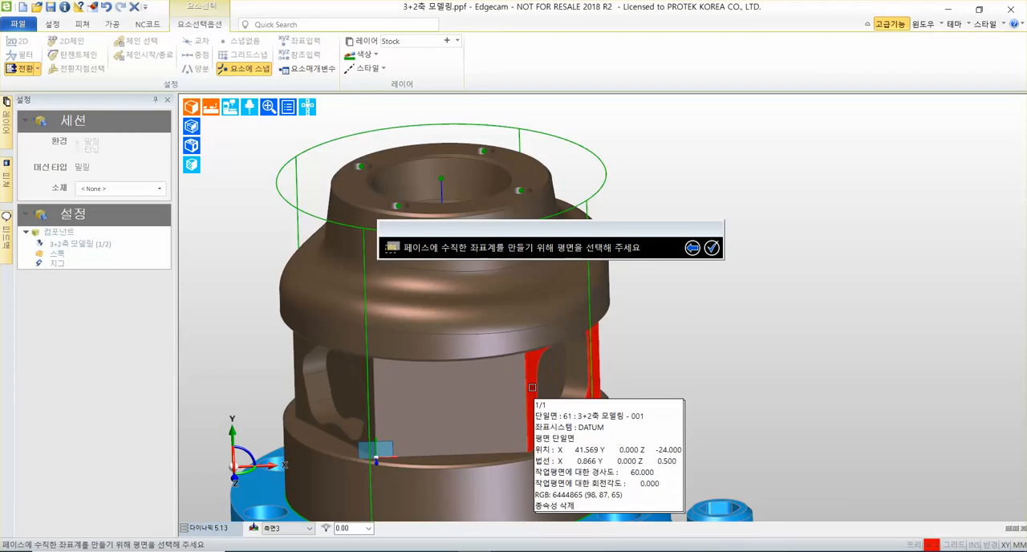
pyautogui.click(526, 377)
pyautogui.rightClick(542, 449)
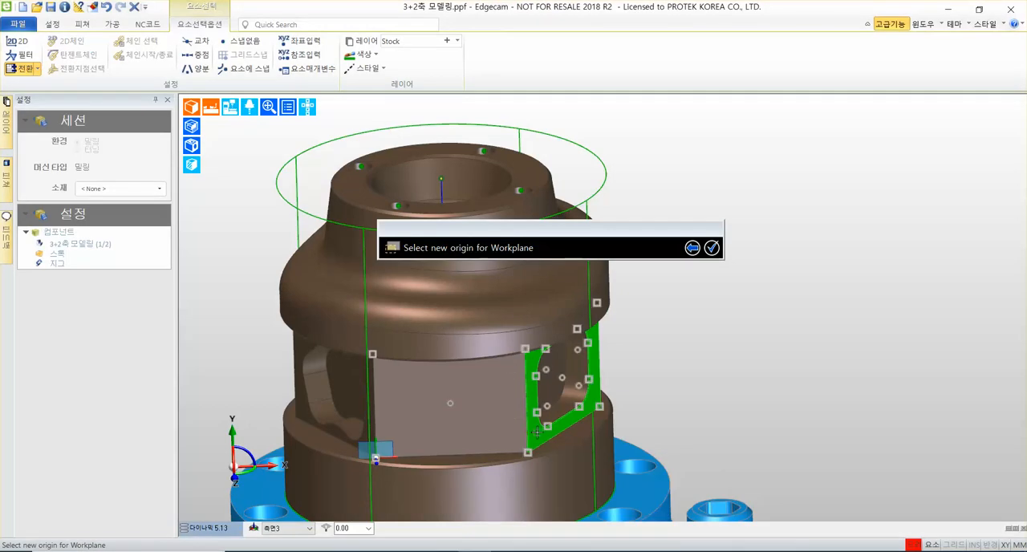
pyautogui.click(528, 453)
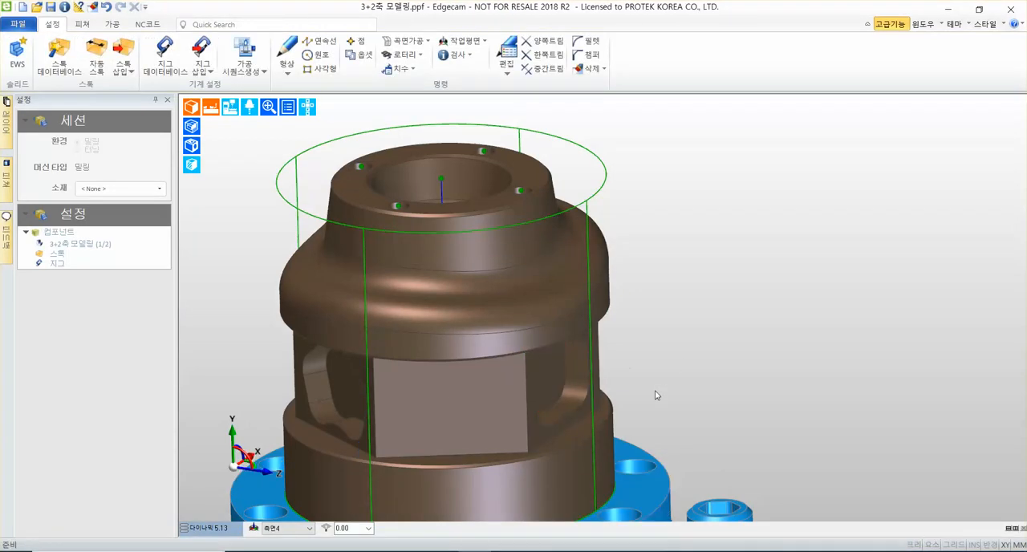
# Undo the creation of workplane 측면4 and check the list of existing workplanes.
pyautogui.scroll(-5, 655, 395)
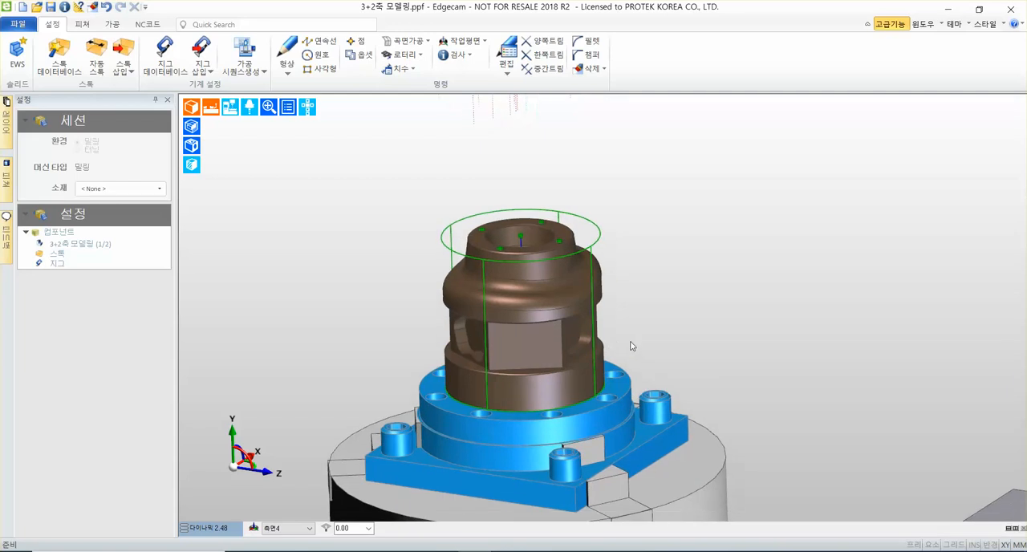
pyautogui.scroll(2, 631, 345)
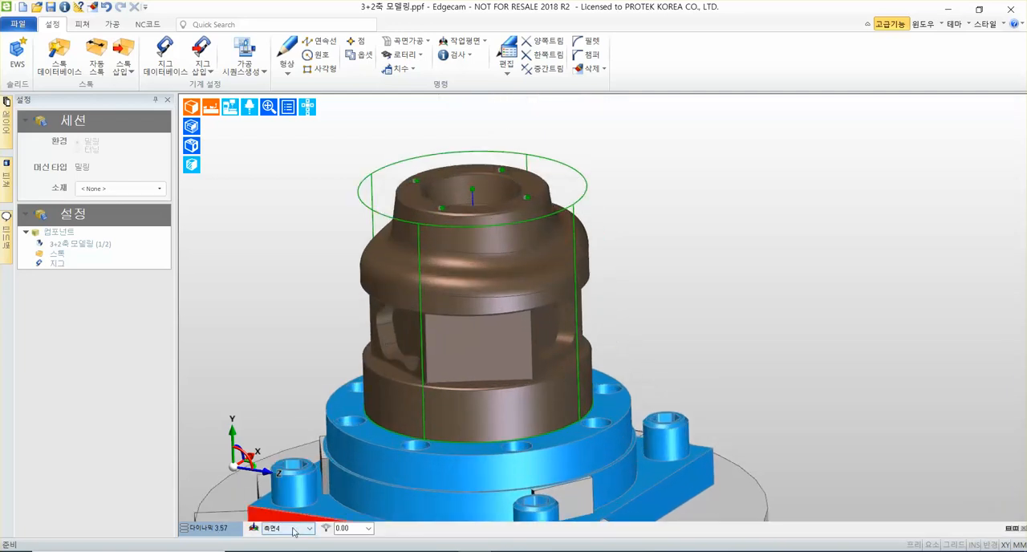
pyautogui.moveTo(597, 409)
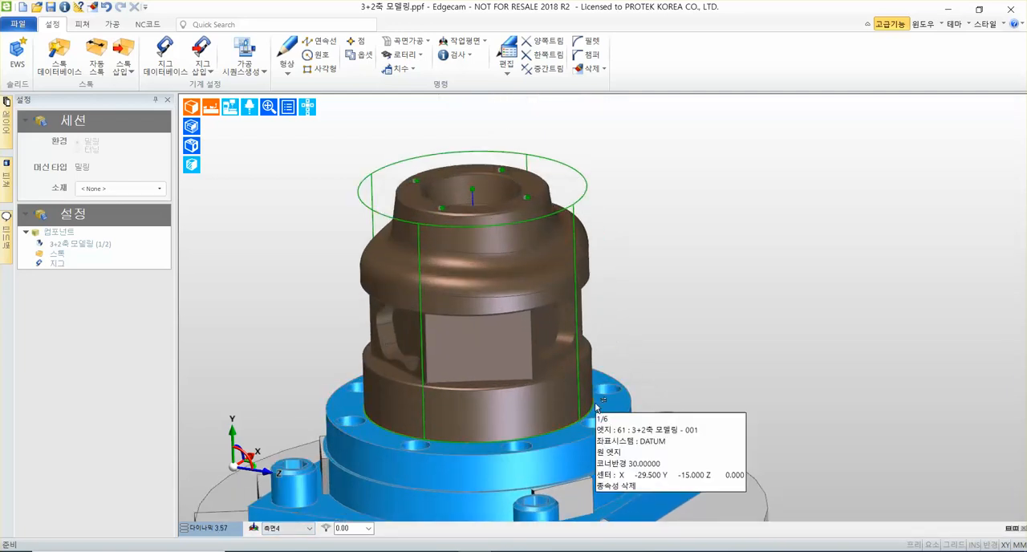
pyautogui.hotkey('ctrl', 'z')
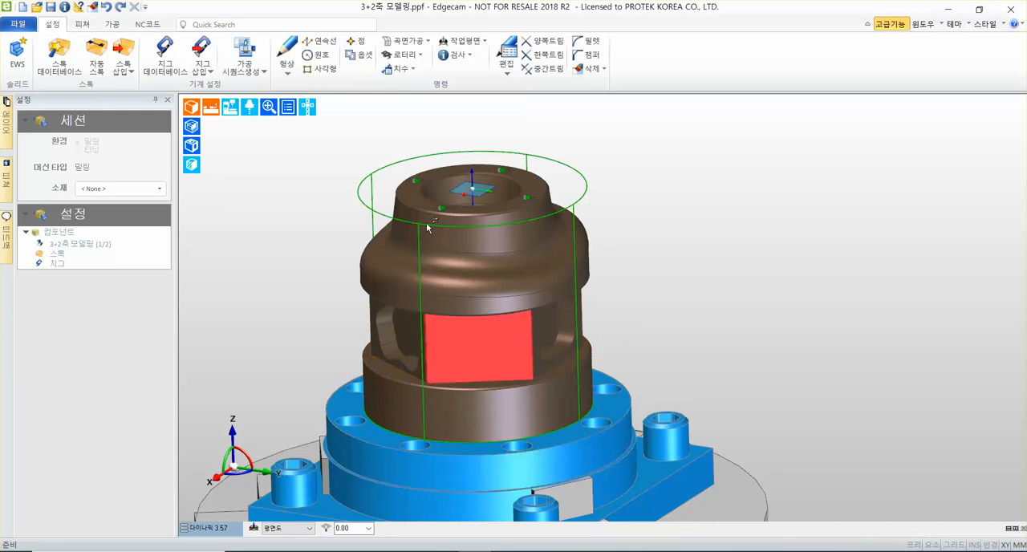
pyautogui.click(287, 528)
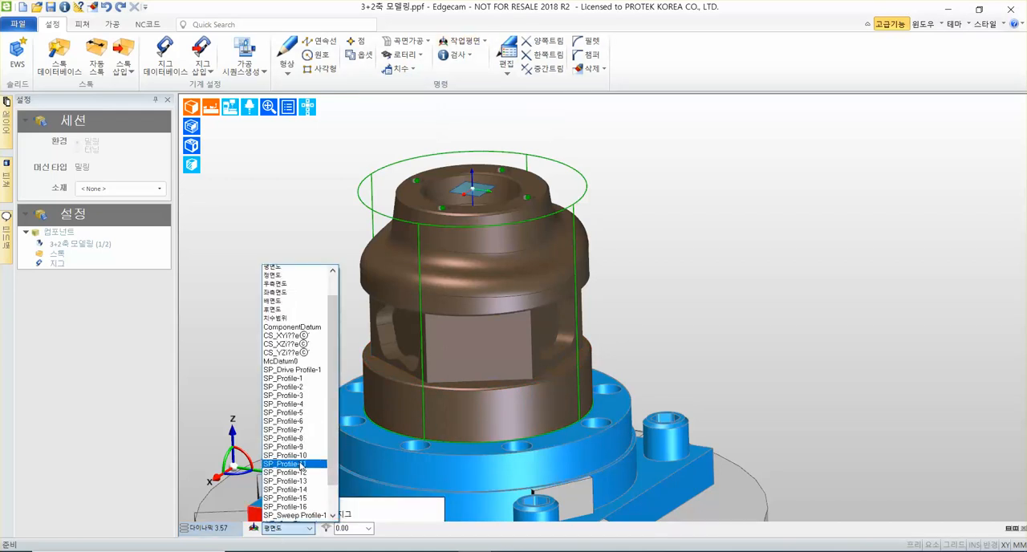
pyautogui.click(732, 164)
# Set up a new workplane named 측면4, perpendicular to a face (페이스에 수직) with a picked origin (원점), and accept its settings.
pyautogui.click(472, 42)
pyautogui.click(478, 58)
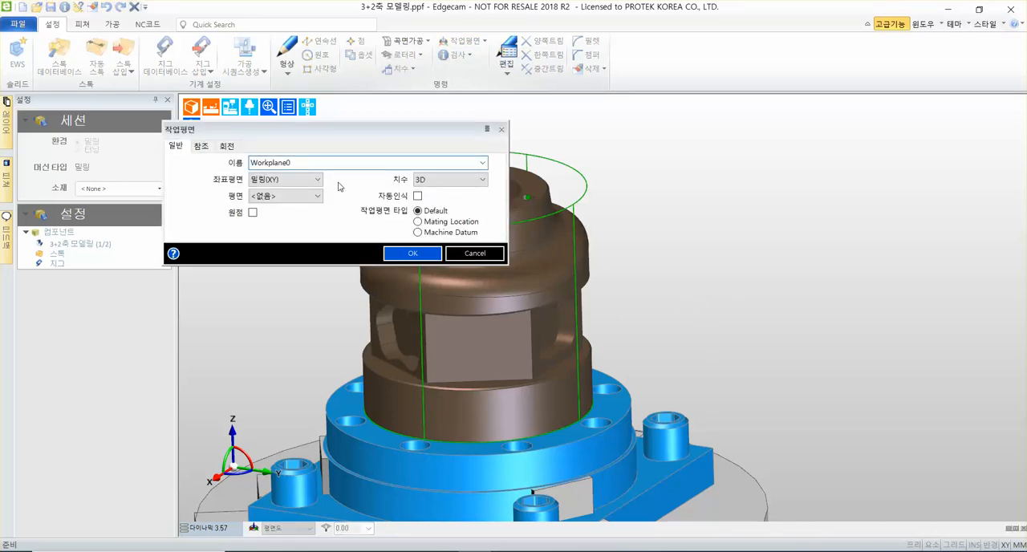
pyautogui.moveTo(336, 163); pyautogui.dragTo(183, 168)
pyautogui.write('측면4')
pyautogui.click(285, 196)
pyautogui.click(277, 248)
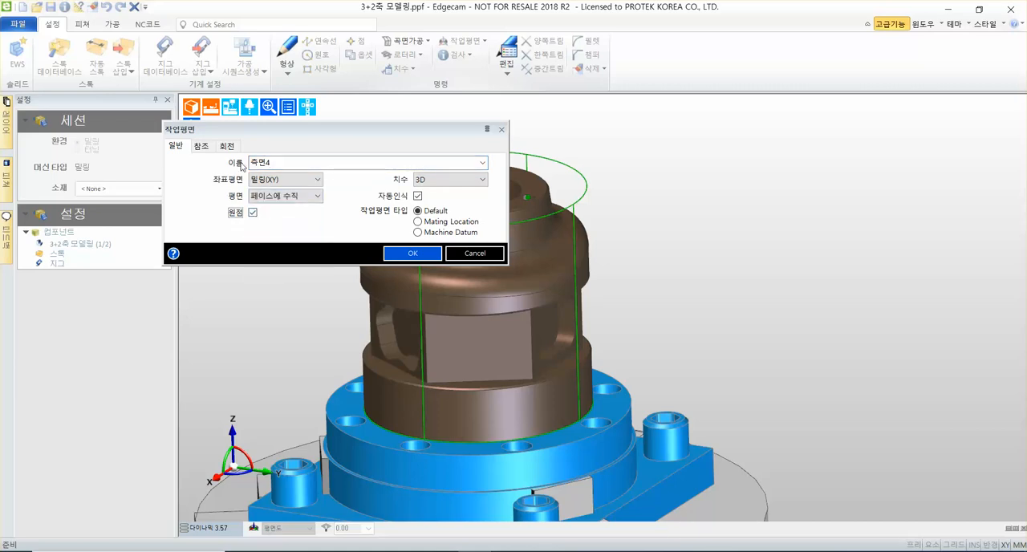
pyautogui.click(413, 253)
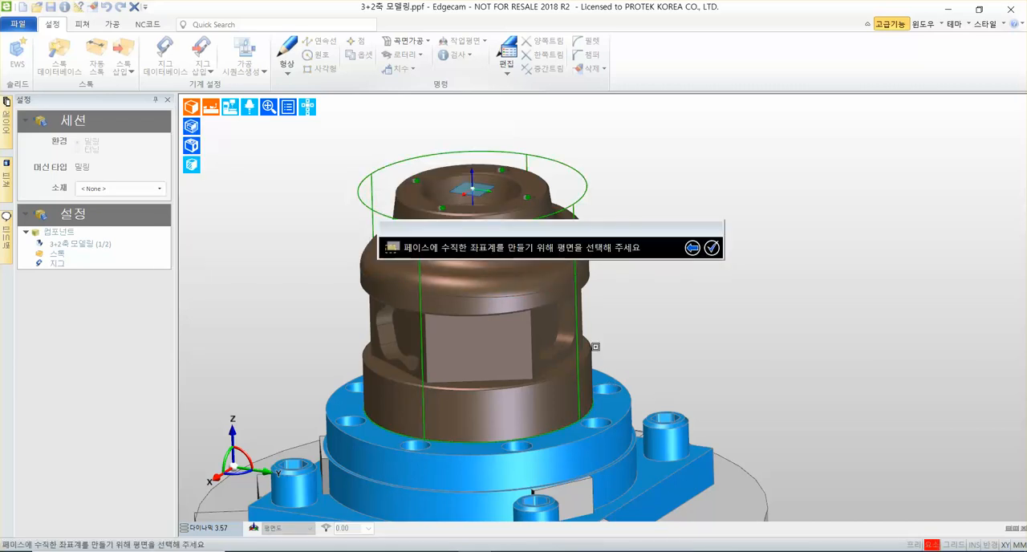
# Choose the pocketed flat face beside the plain one as the workplane's plane and its lower-left corner as the origin.
pyautogui.scroll(1, 539, 367)
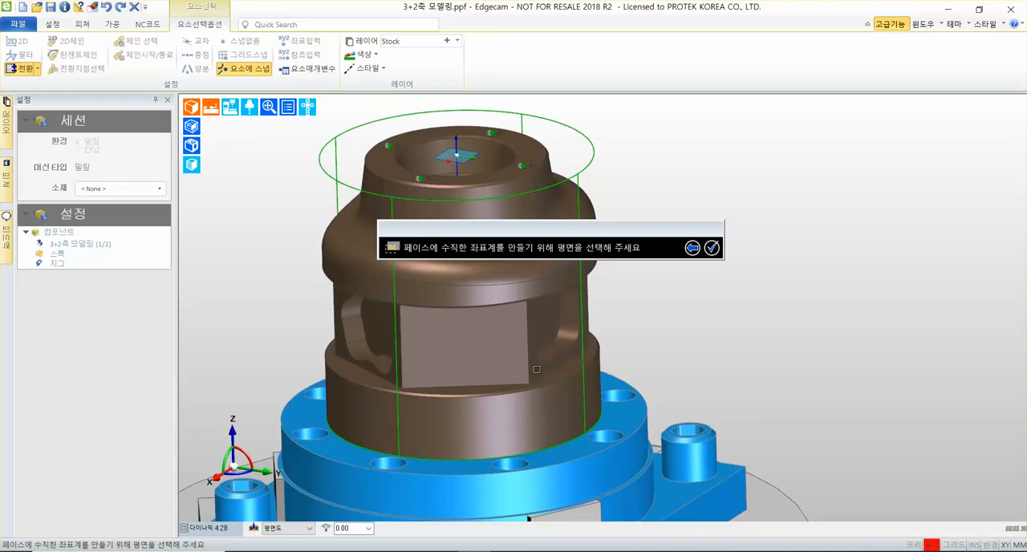
pyautogui.click(536, 369)
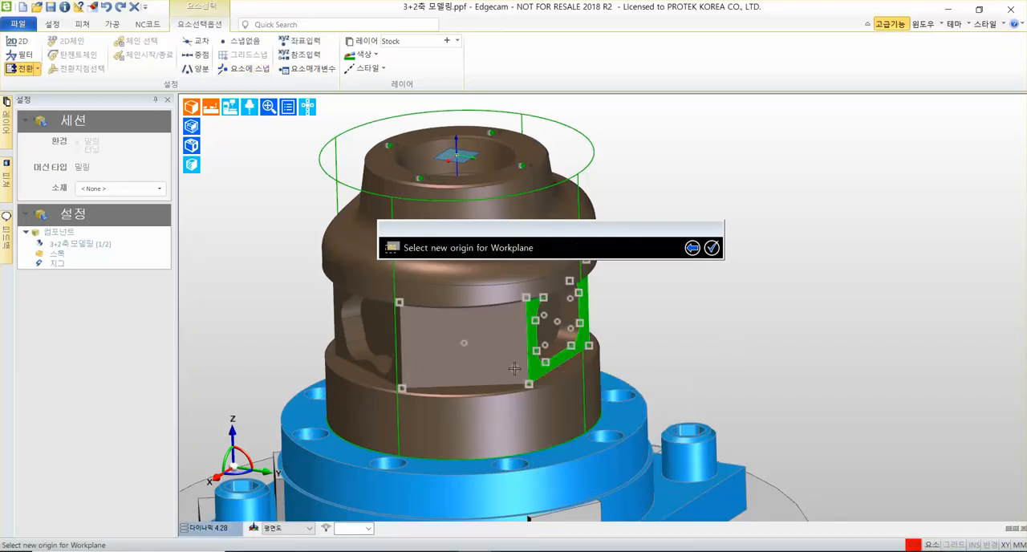
pyautogui.scroll(2, 530, 384)
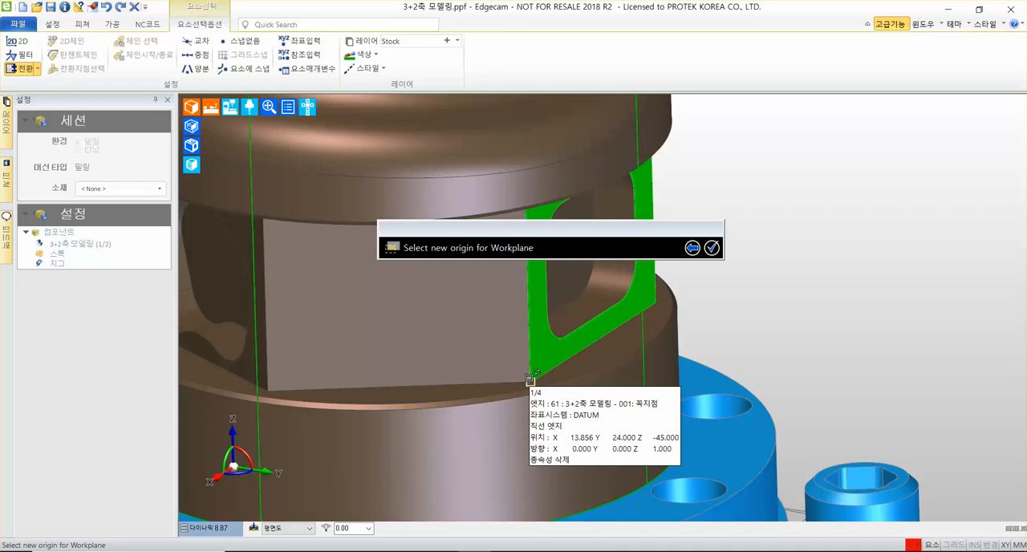
pyautogui.click(530, 380)
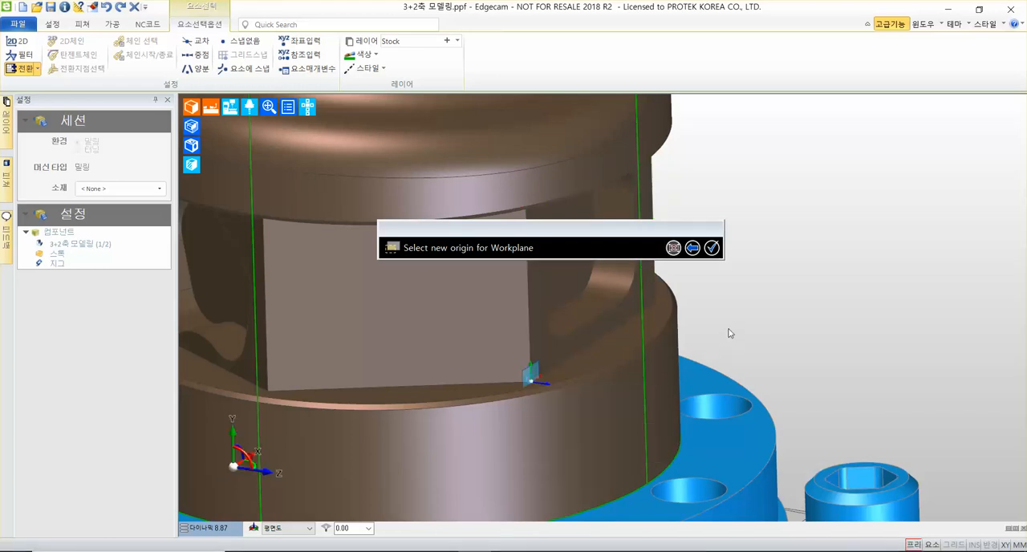
pyautogui.rightClick(706, 313)
pyautogui.scroll(-4, 691, 301)
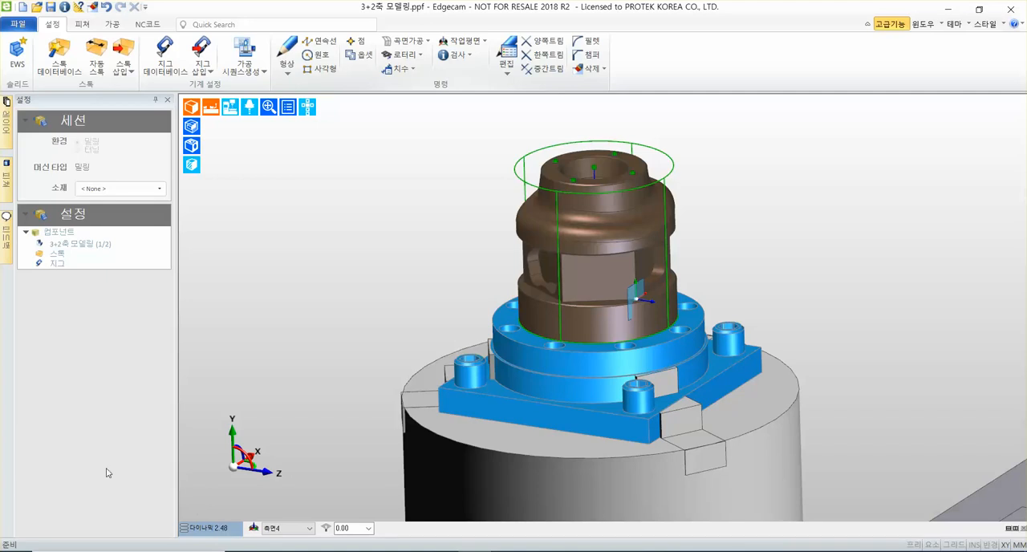
# Switch to an isometric view (등각도) that shows the side face with the wavy pocket.
pyautogui.click(214, 529)
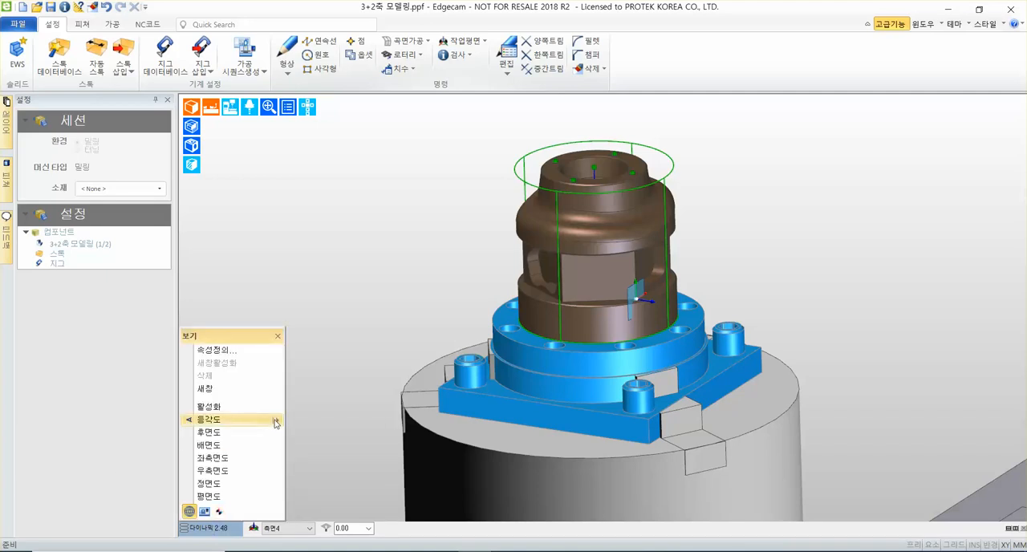
pyautogui.moveTo(274, 420)
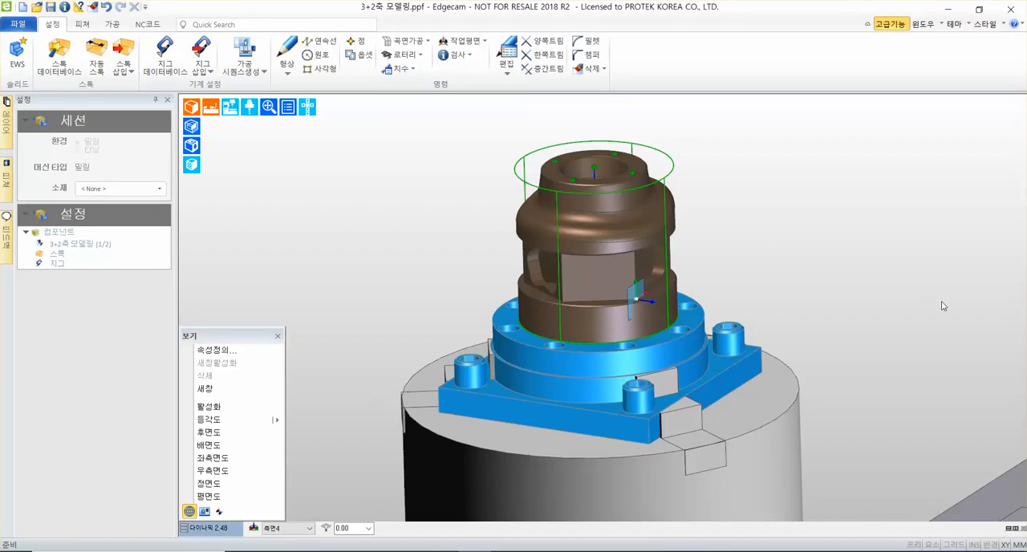
pyautogui.moveTo(942, 290); pyautogui.dragTo(743, 256, button='middle')
pyautogui.click(225, 531)
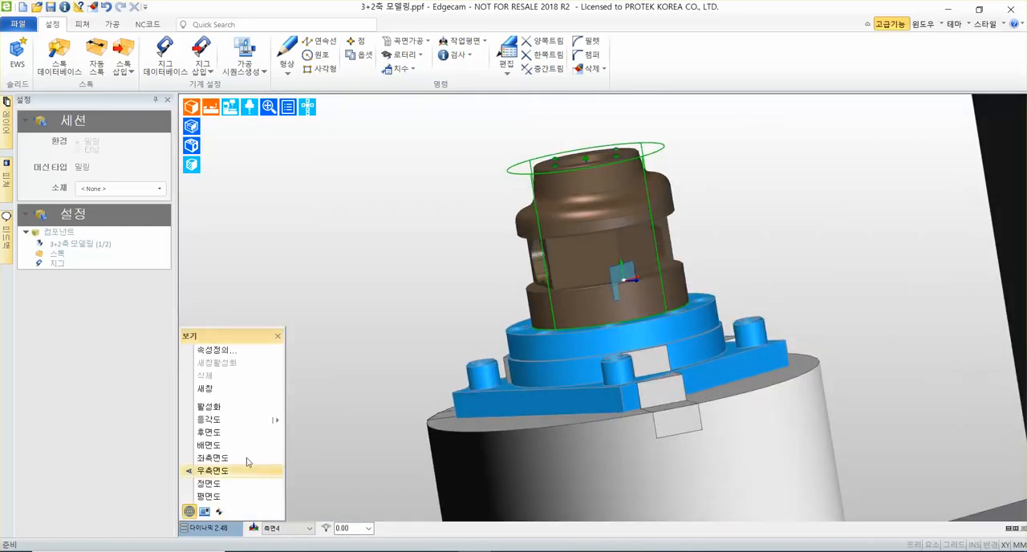
pyautogui.moveTo(278, 418)
pyautogui.click(328, 446)
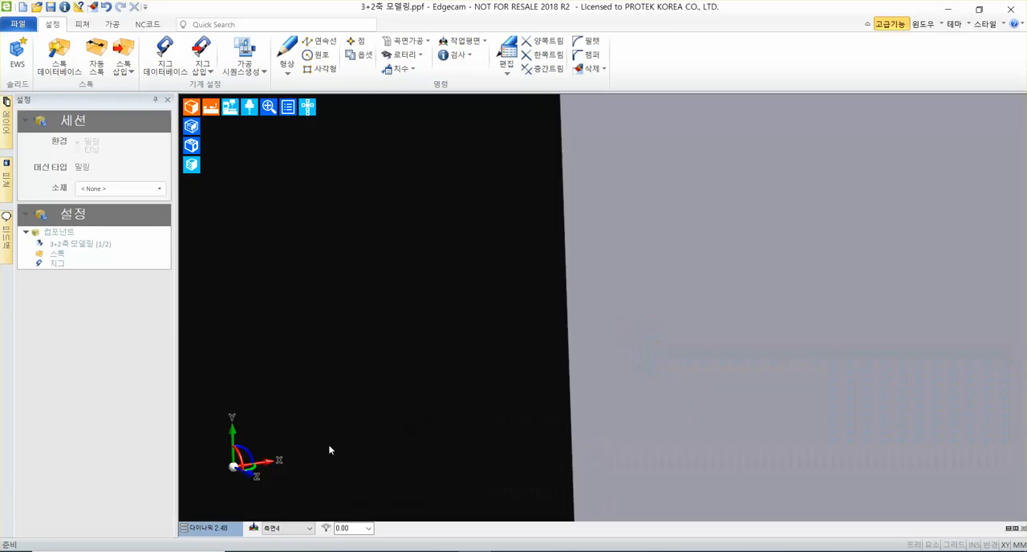
pyautogui.scroll(3, 523, 323)
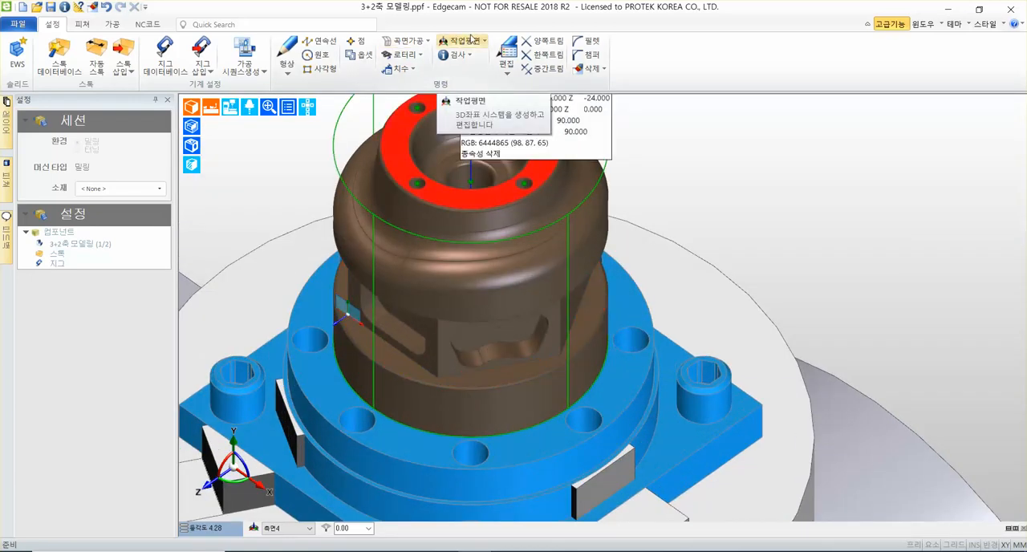
# Set up a new workplane named 측면5, perpendicular to a face (페이스에 수직) with a picked origin (원점), and accept its settings.
pyautogui.click(471, 37)
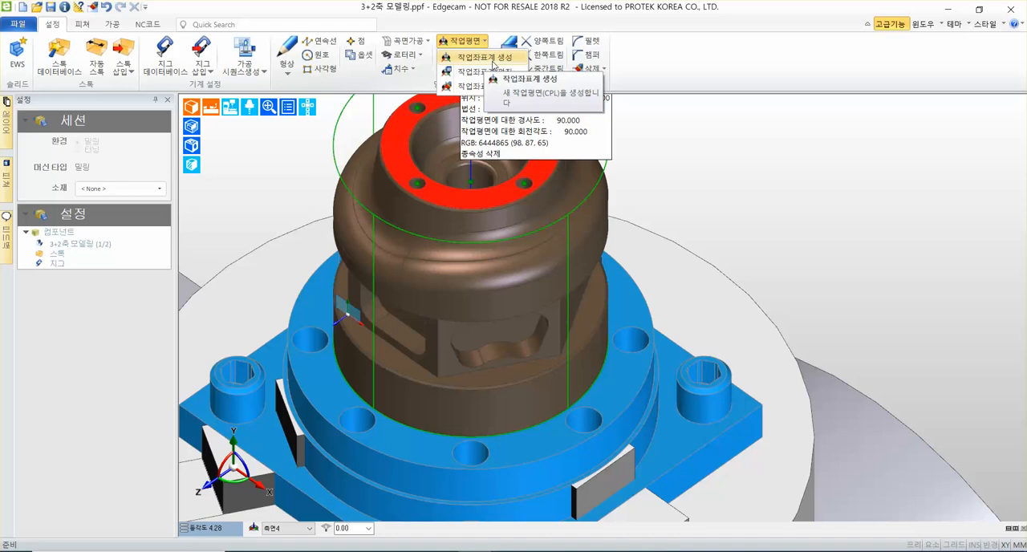
pyautogui.click(492, 60)
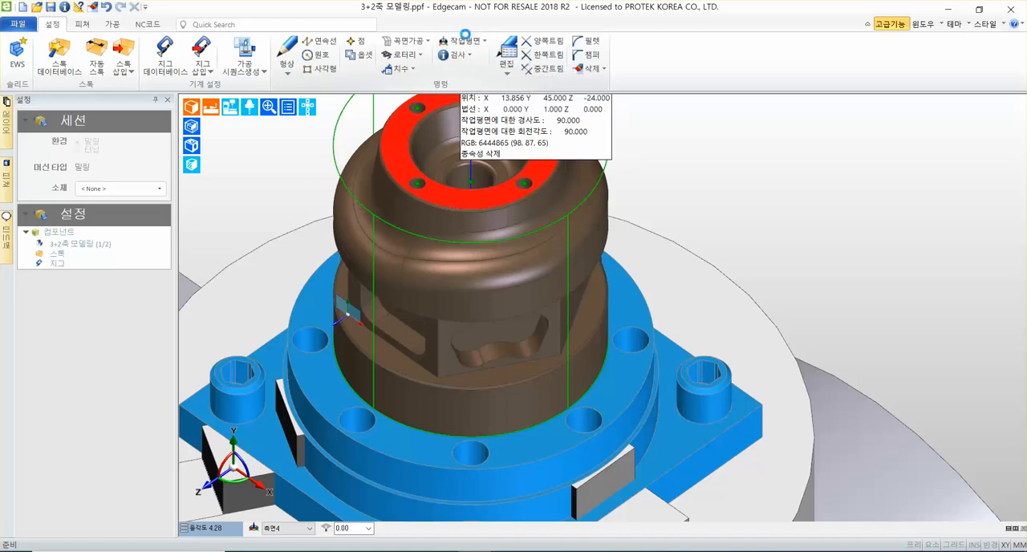
pyautogui.click(526, 298)
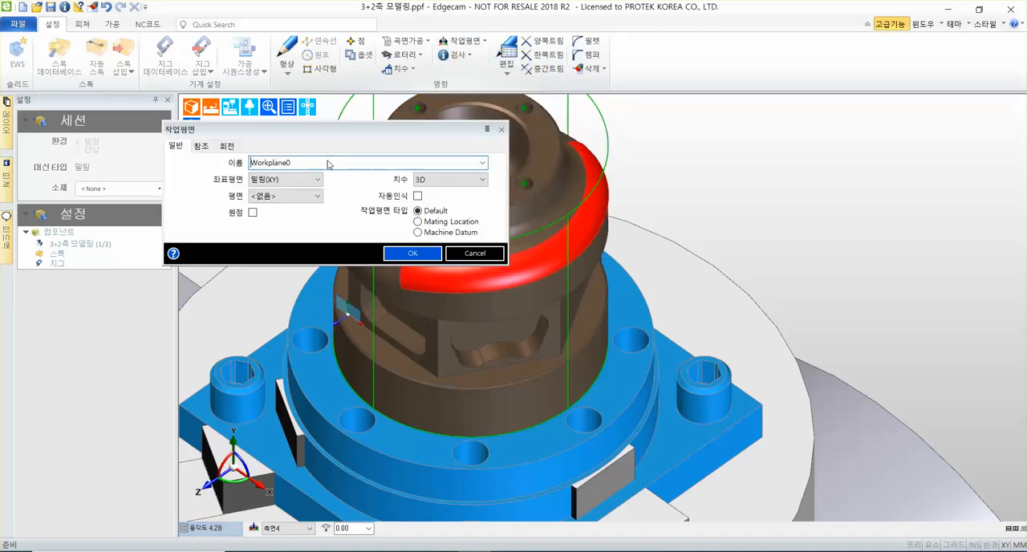
pyautogui.write('ㅊㅊ')
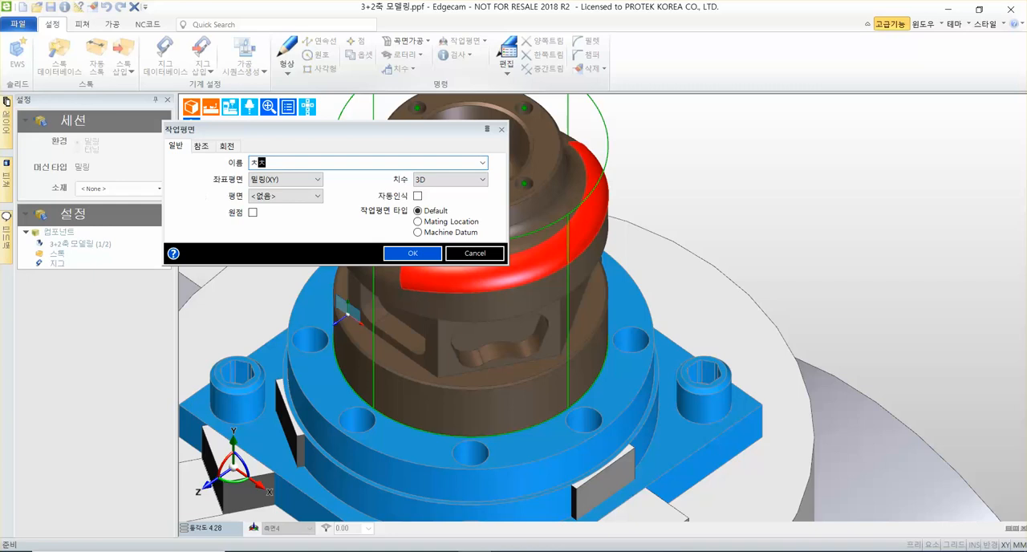
pyautogui.write('측면5')
pyautogui.click(298, 196)
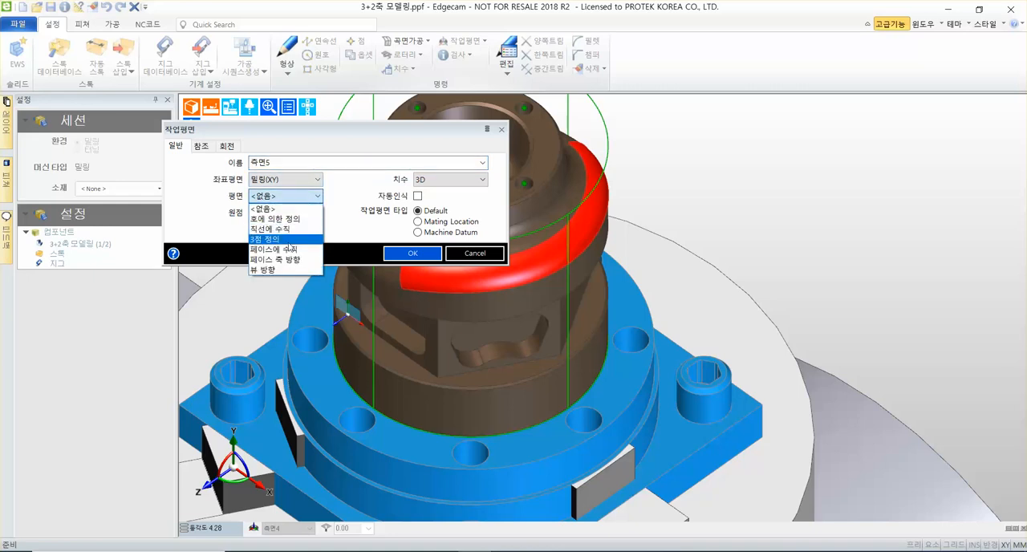
pyautogui.click(294, 250)
pyautogui.click(261, 217)
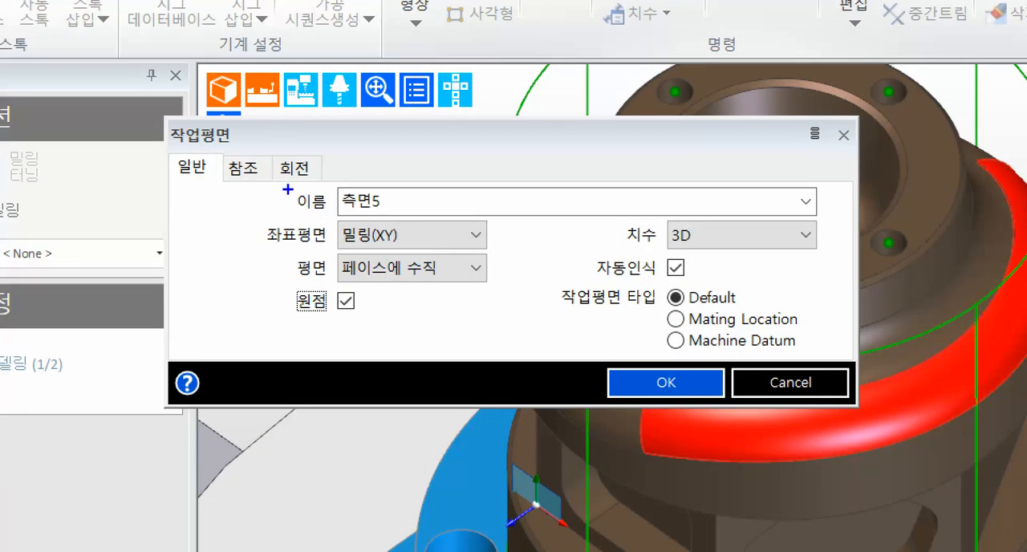
pyautogui.moveTo(263, 169)
pyautogui.mouseDown()
pyautogui.moveTo(486, 300)
pyautogui.moveTo(527, 348)
pyautogui.mouseUp()
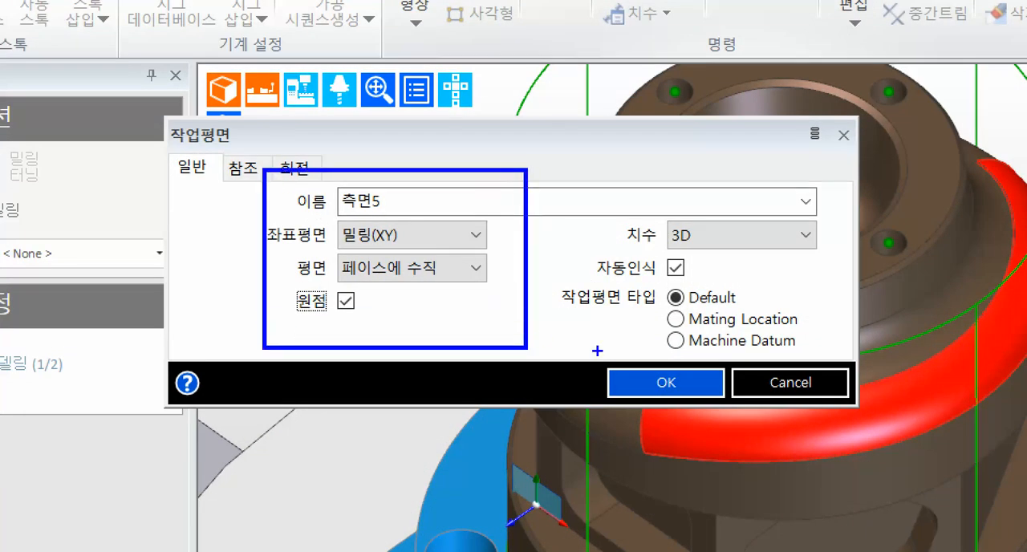
pyautogui.moveTo(597, 357); pyautogui.dragTo(731, 406)
pyautogui.moveTo(716, 354); pyautogui.dragTo(868, 175)
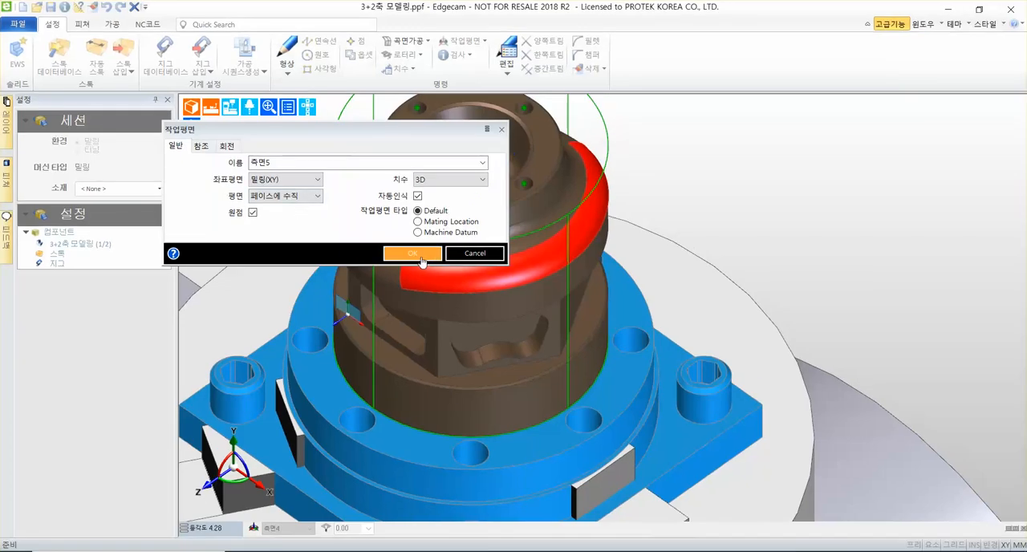
pyautogui.click(678, 383)
# Choose the flat side face with the wavy pocket as the workplane's plane and its lower-left corner as the origin.
pyautogui.scroll(3, 474, 382)
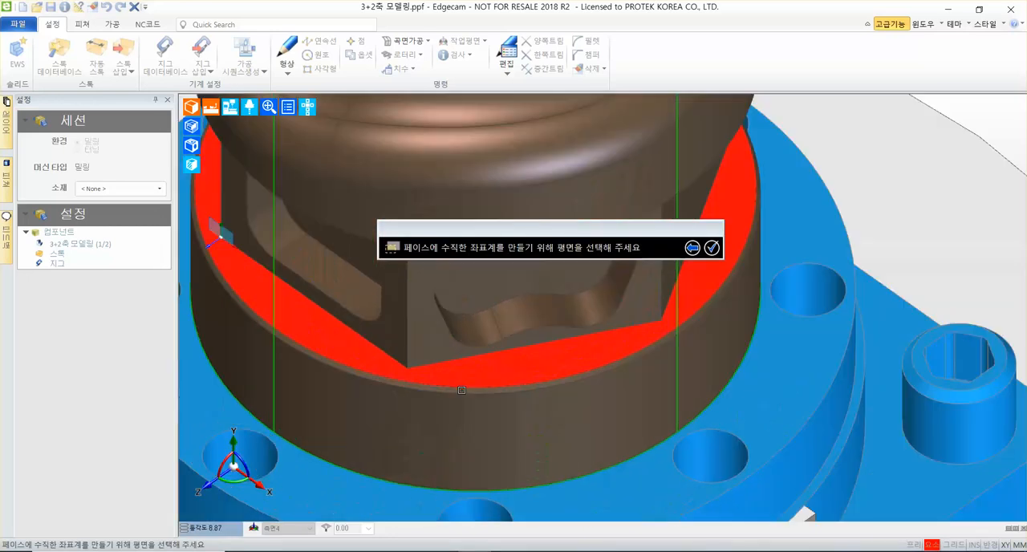
pyautogui.click(425, 326)
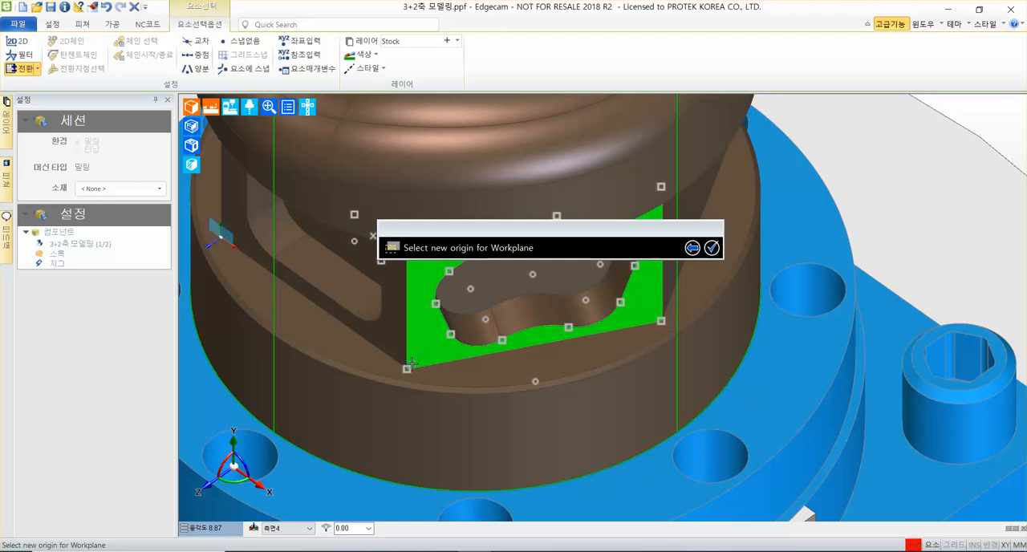
pyautogui.moveTo(408, 368)
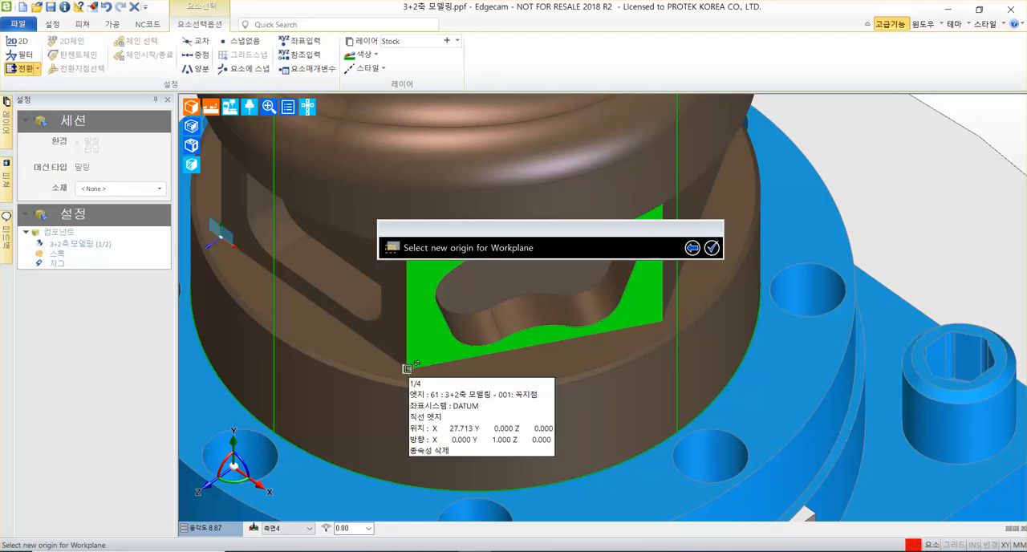
pyautogui.click(407, 369)
pyautogui.rightClick(475, 349)
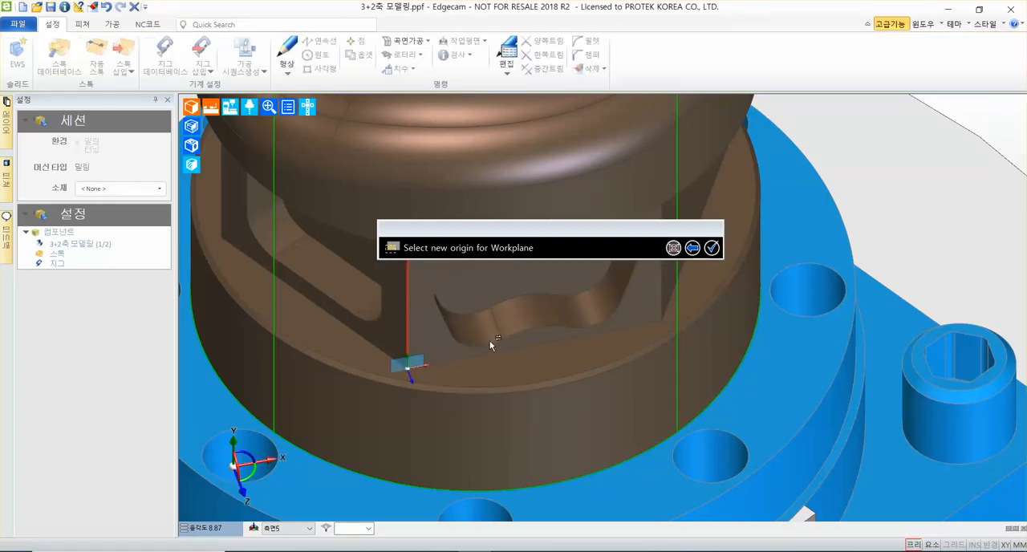
# Set up a new workplane named 측면6, perpendicular to a face (페이스에 수직) with a picked origin (원점) and automatic recognition (자동인식) off, and accept it.
pyautogui.scroll(-4, 581, 351)
pyautogui.scroll(-3, 583, 354)
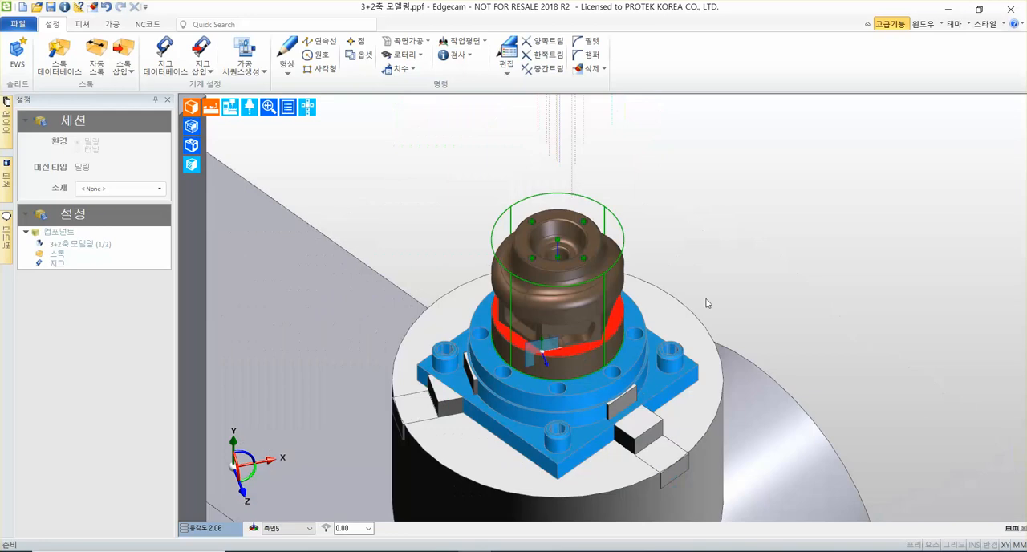
pyautogui.scroll(3, 714, 304)
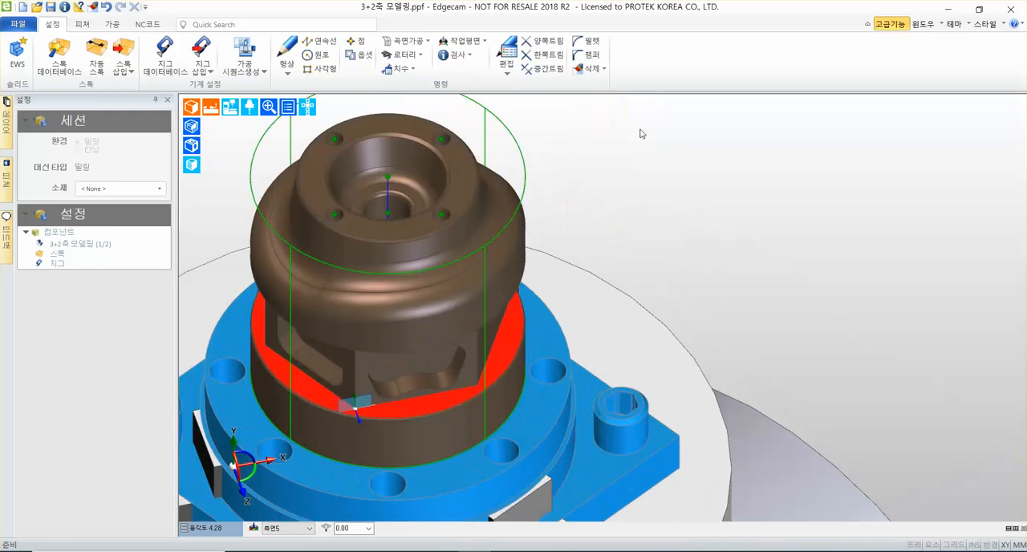
pyautogui.click(466, 46)
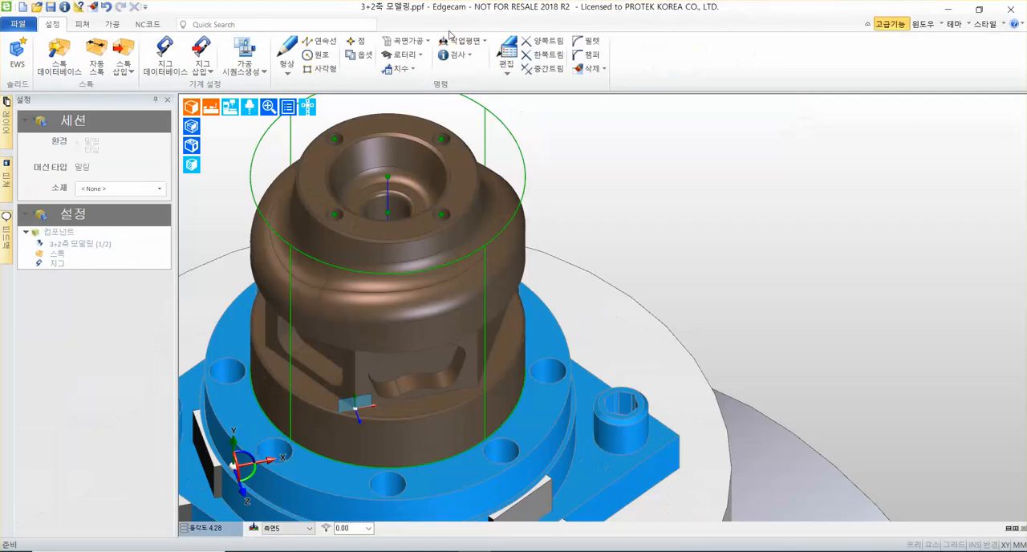
pyautogui.click(517, 82)
pyautogui.click(519, 112)
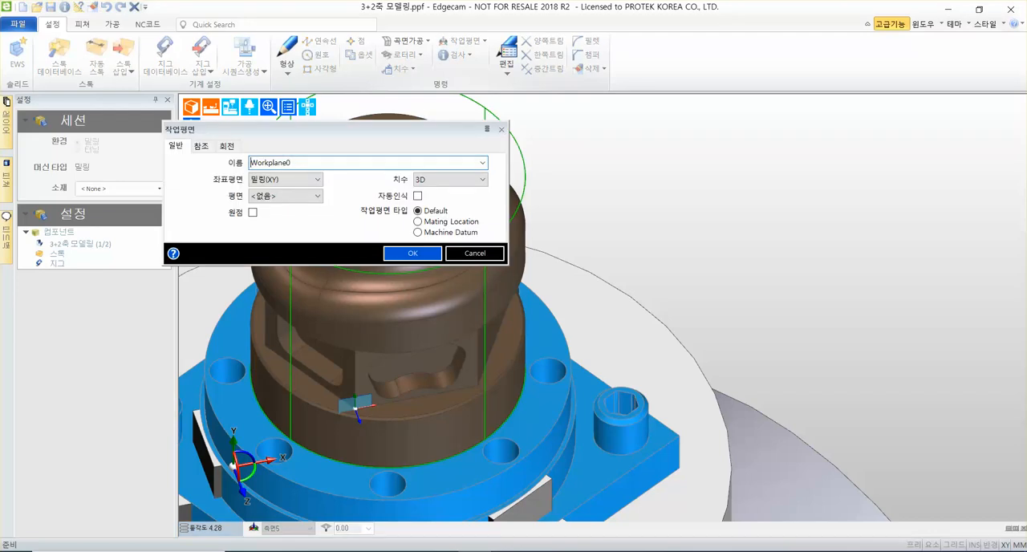
pyautogui.write('ㅈ')
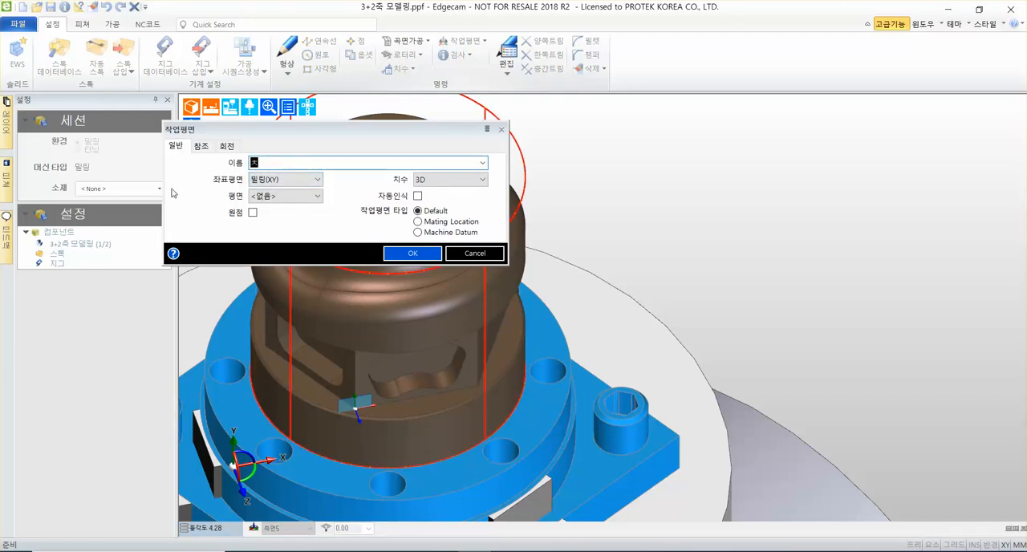
pyautogui.write('면6')
pyautogui.click(283, 198)
pyautogui.click(269, 244)
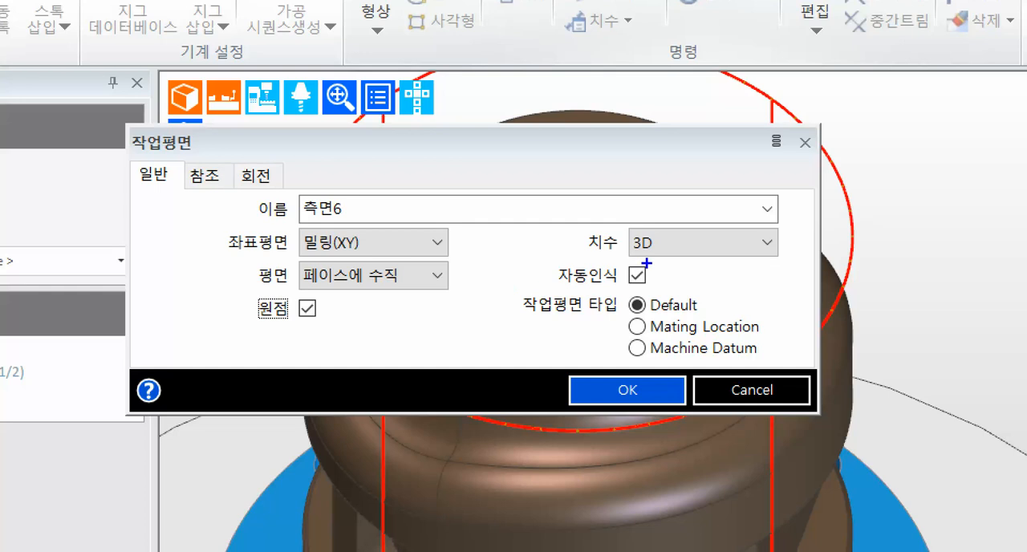
pyautogui.moveTo(649, 261)
pyautogui.mouseDown()
pyautogui.moveTo(617, 298)
pyautogui.moveTo(644, 286)
pyautogui.mouseUp()
pyautogui.moveTo(203, 198); pyautogui.dragTo(484, 324)
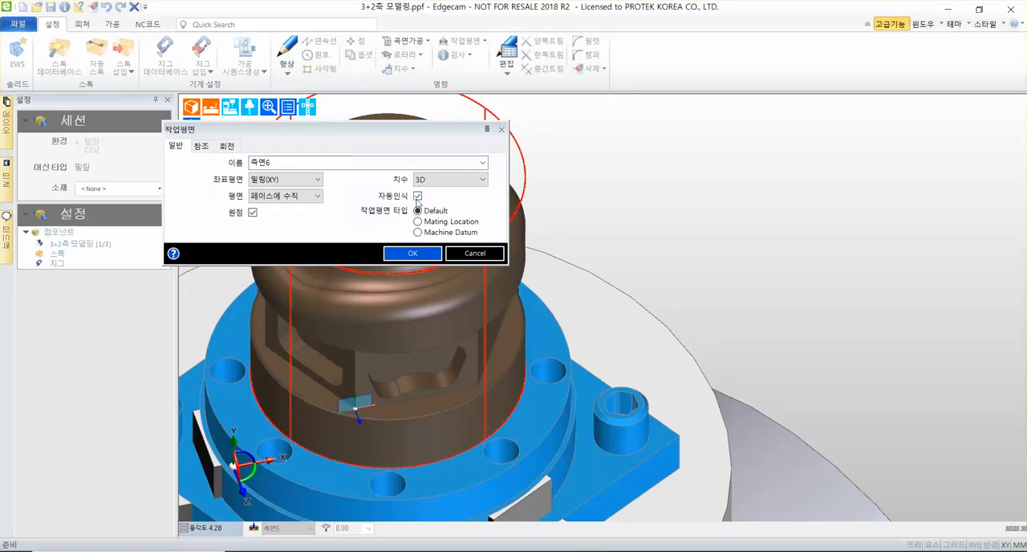
pyautogui.click(417, 196)
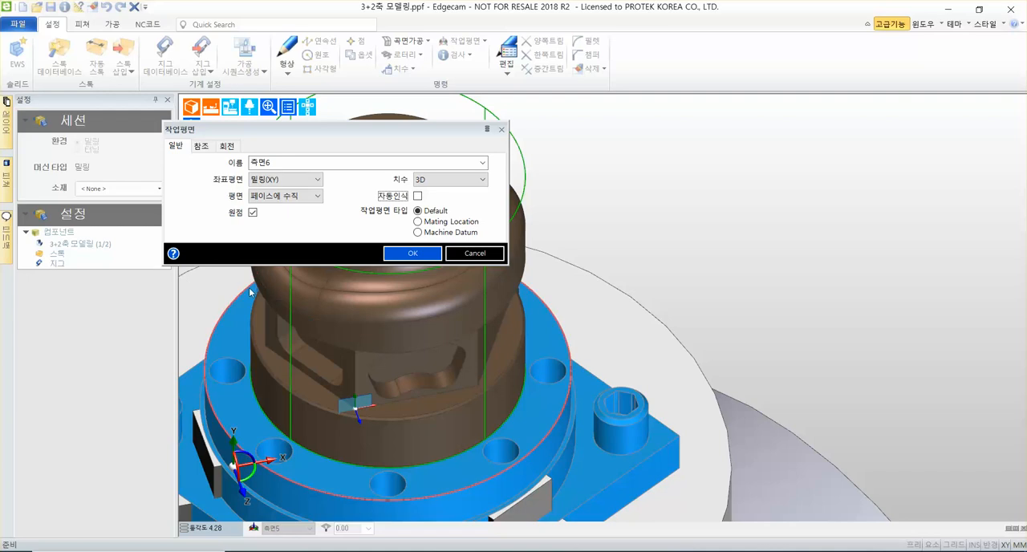
pyautogui.click(422, 250)
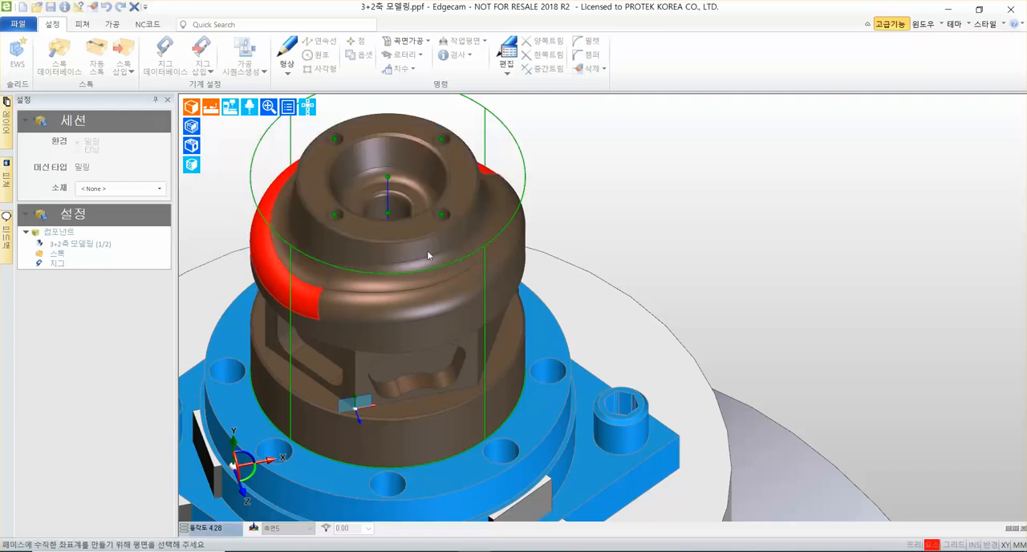
# Choose the flat face to the right of the wavy-pocket face as the workplane's plane and its lower-left corner as the origin.
pyautogui.scroll(2, 562, 289)
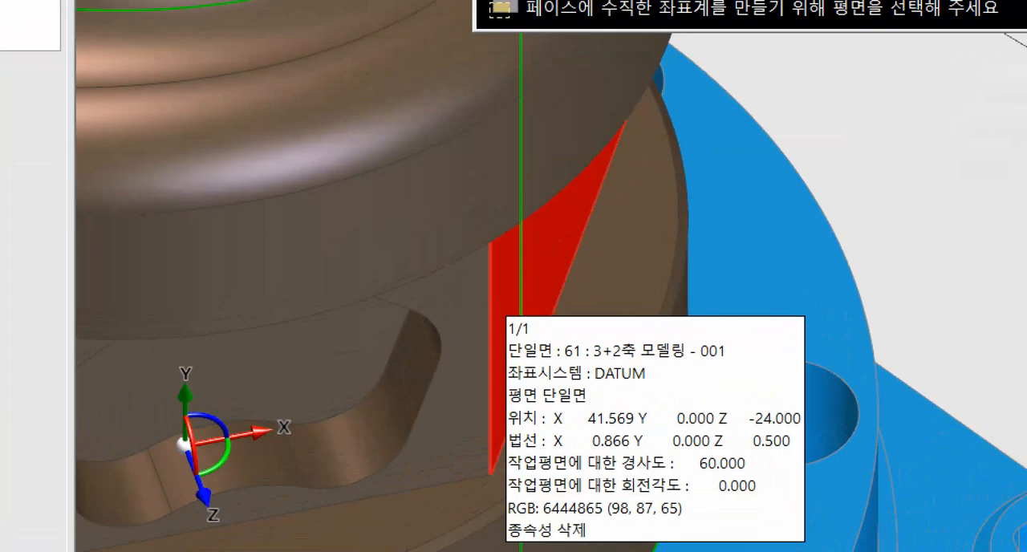
pyautogui.click(496, 322)
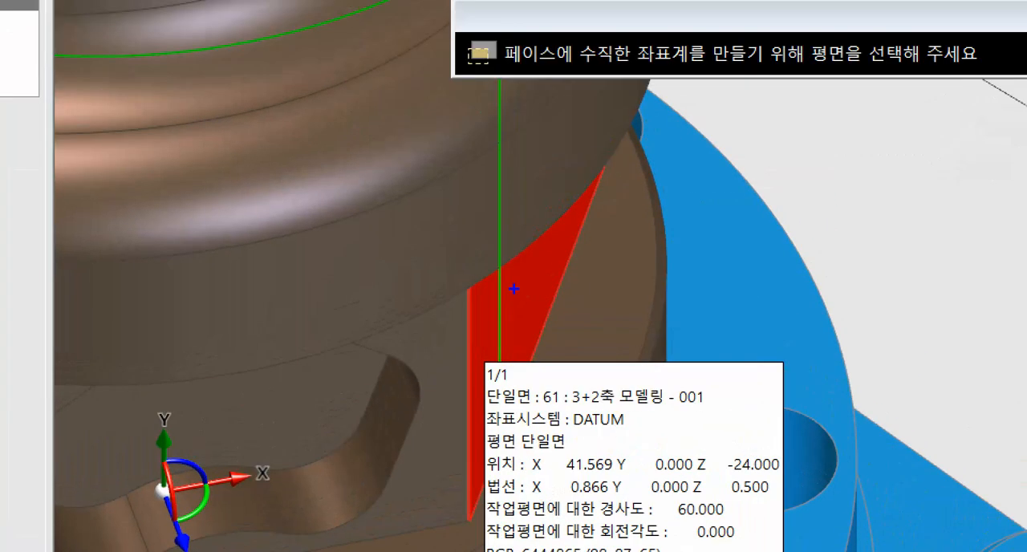
pyautogui.keyDown('ctrl'); pyautogui.keyDown('shift'); pyautogui.moveTo(509, 307); pyautogui.dragTo(607, 286); pyautogui.keyUp('shift'); pyautogui.keyUp('ctrl')
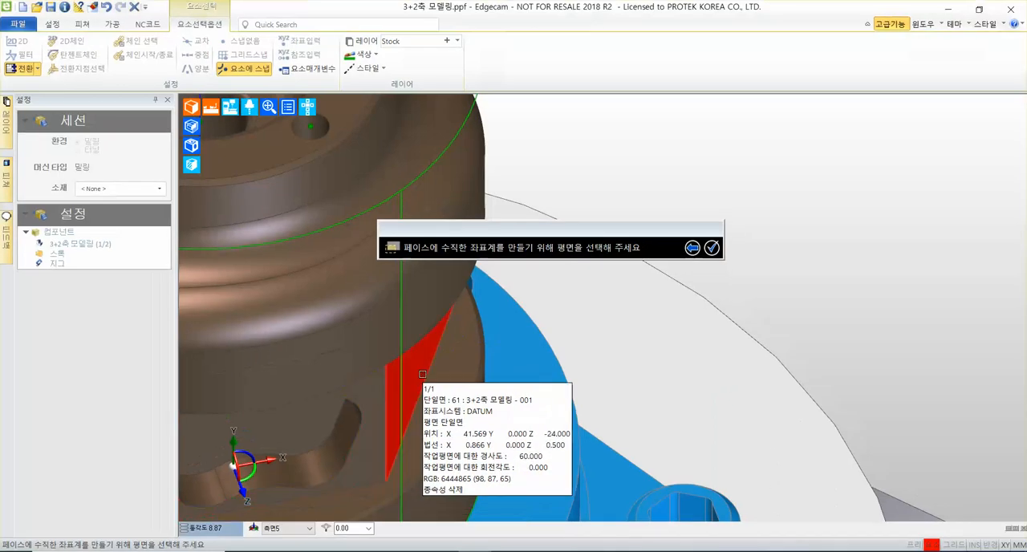
pyautogui.click(425, 385)
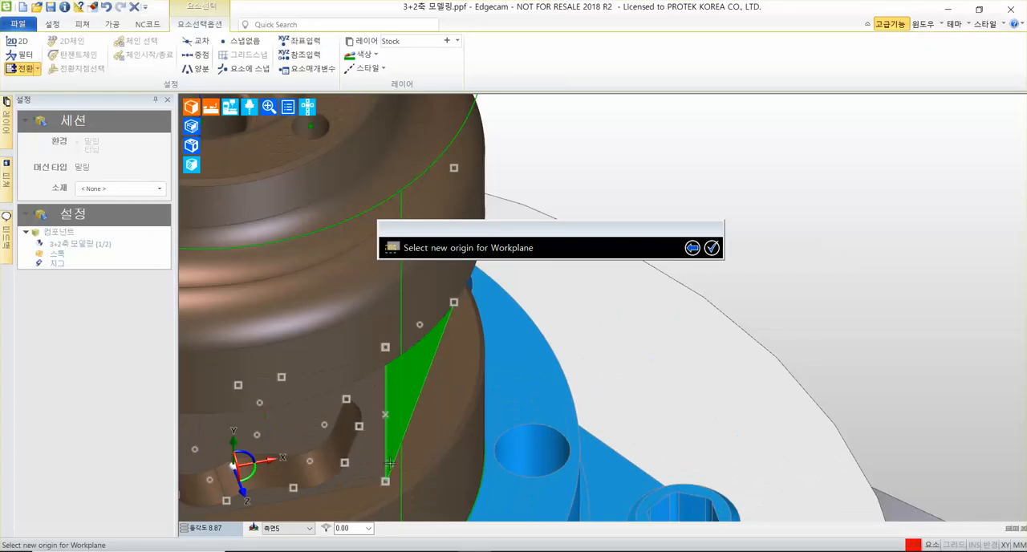
pyautogui.click(386, 480)
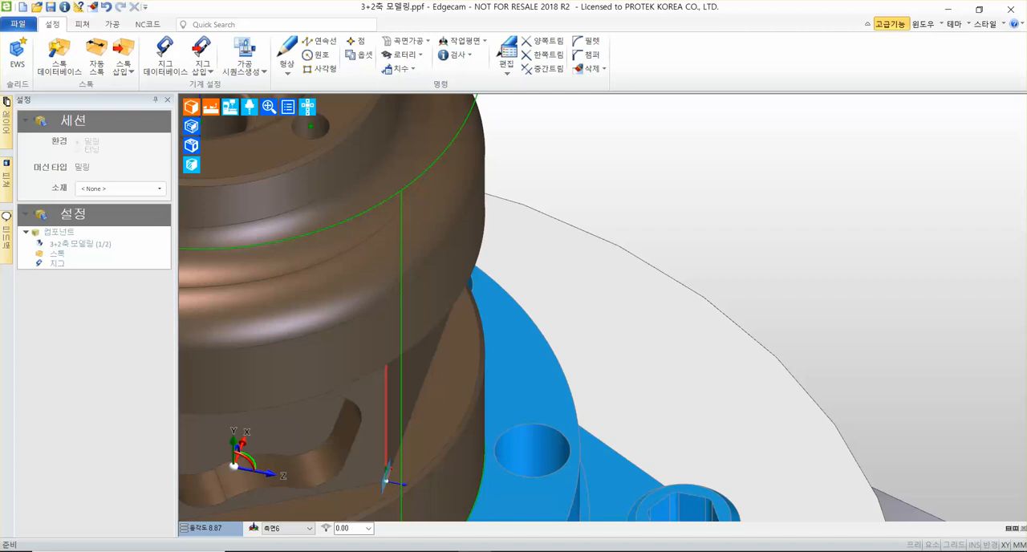
# Inspect the new workplane's orientation on the side face and review the list of existing workplanes.
pyautogui.scroll(-6, 554, 433)
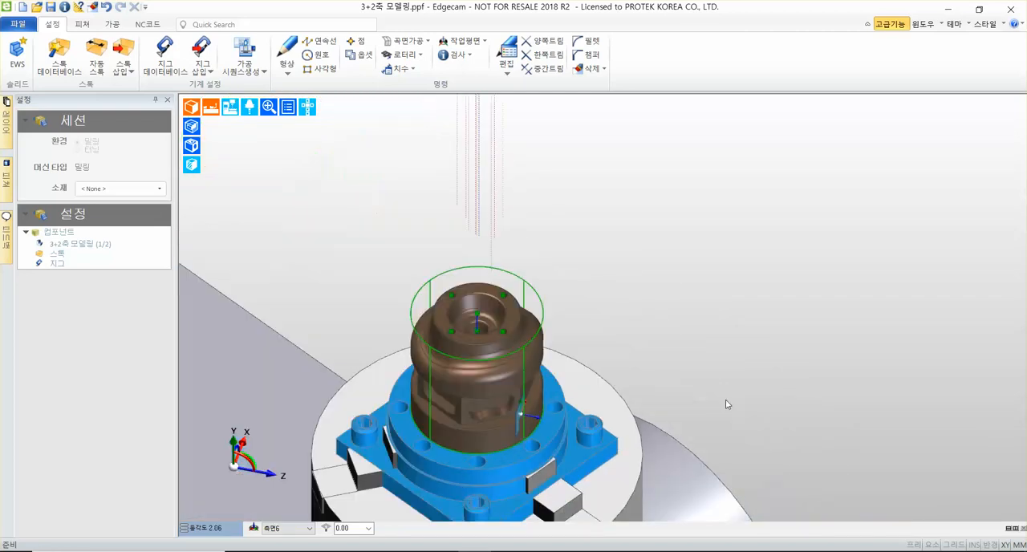
pyautogui.moveTo(727, 406); pyautogui.dragTo(546, 326, button='middle')
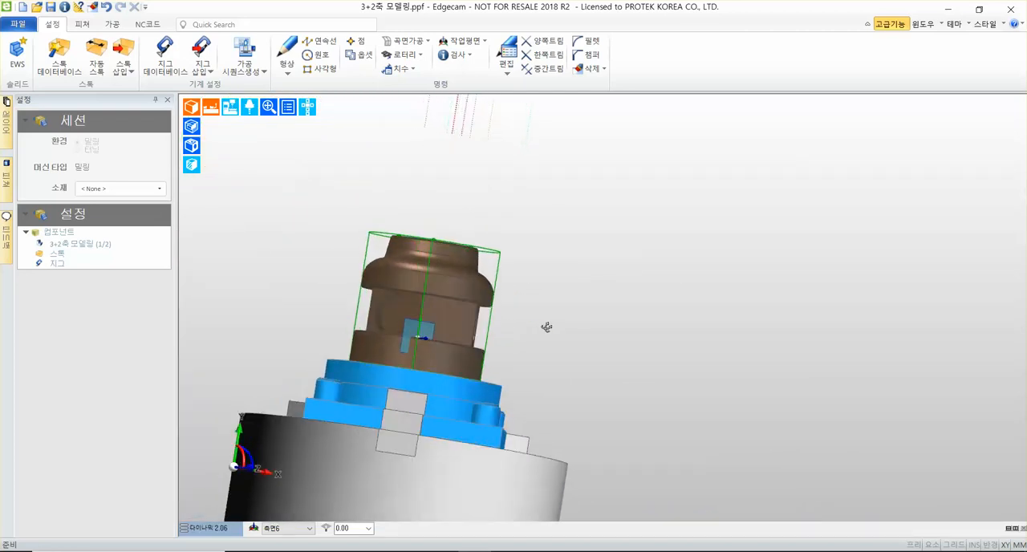
pyautogui.click(291, 530)
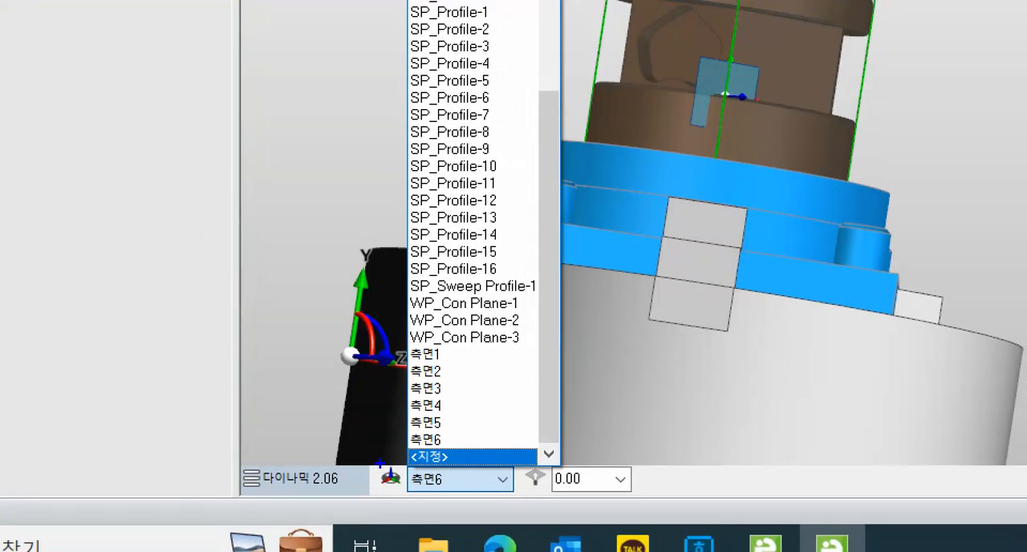
pyautogui.keyDown('ctrl'); pyautogui.moveTo(386, 466); pyautogui.dragTo(541, 498); pyautogui.keyUp('ctrl')
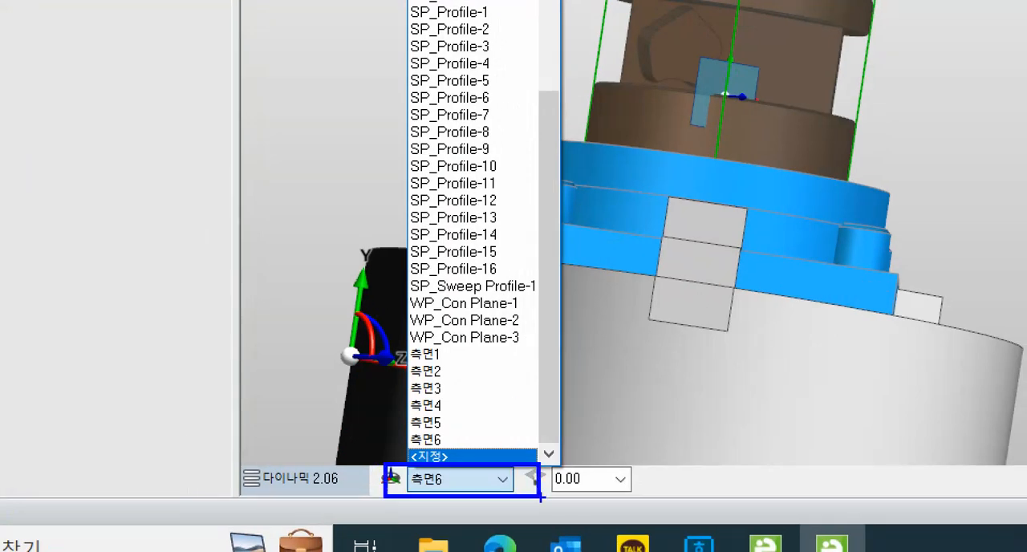
pyautogui.keyDown('ctrl'); pyautogui.keyDown('shift'); pyautogui.moveTo(550, 431); pyautogui.dragTo(552, 114); pyautogui.keyUp('shift'); pyautogui.keyUp('ctrl')
pyautogui.moveTo(380, 340)
pyautogui.keyDown('ctrl'); pyautogui.mouseDown()
pyautogui.moveTo(478, 461)
pyautogui.moveTo(487, 451)
pyautogui.mouseUp(); pyautogui.keyUp('ctrl')
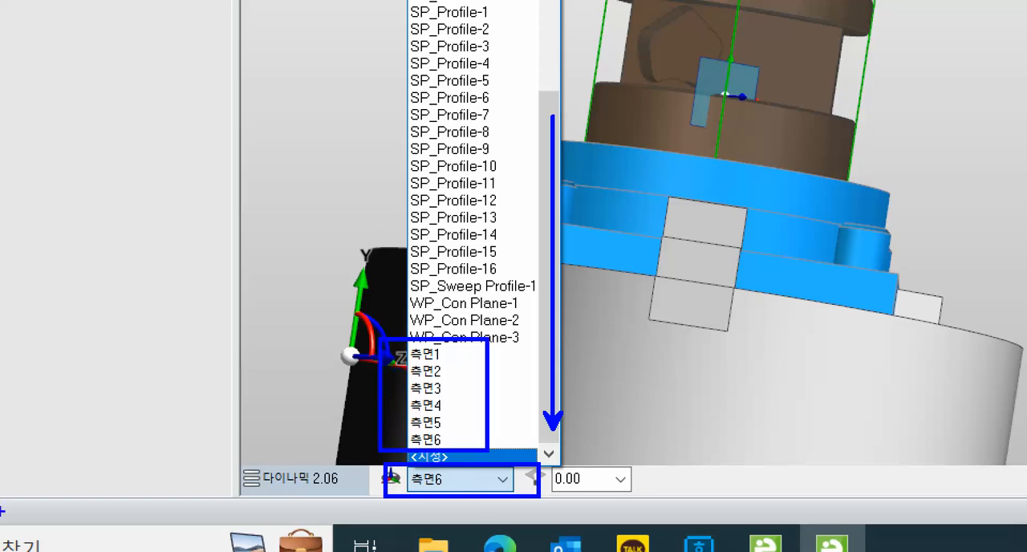
pyautogui.press('Escape')
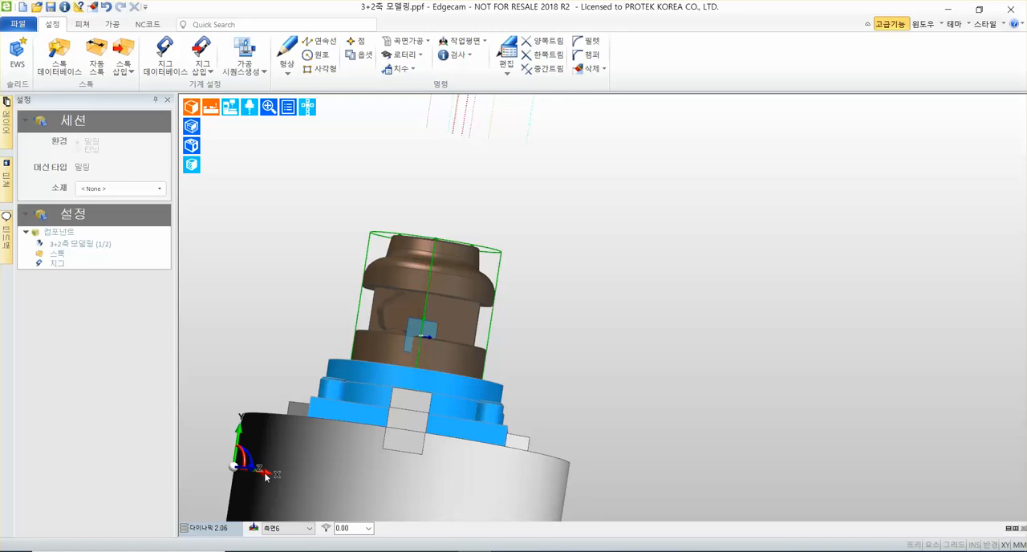
# Return to the isometric view (등각도) and switch to the machining environment (가공).
pyautogui.click(220, 532)
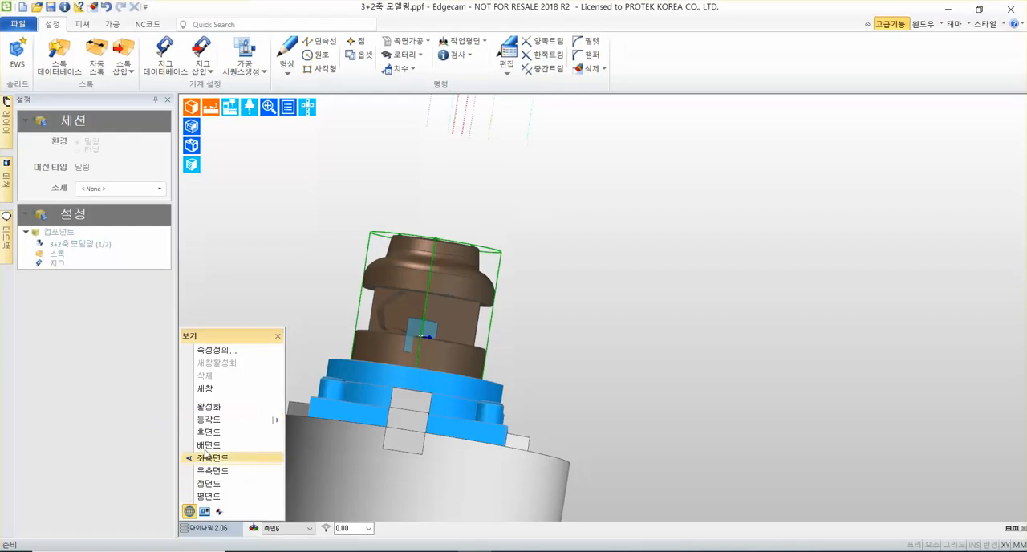
pyautogui.click(209, 419)
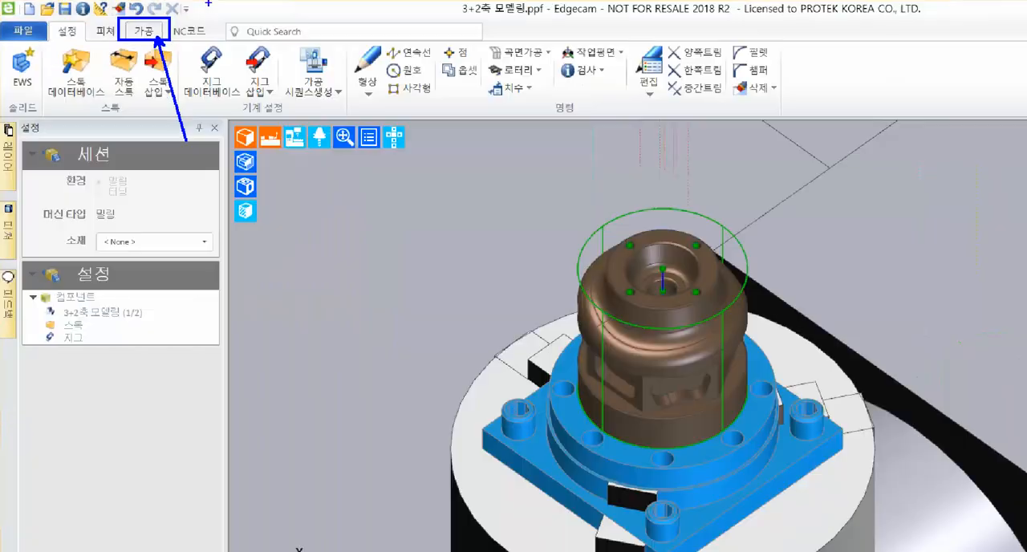
pyautogui.click(224, 49)
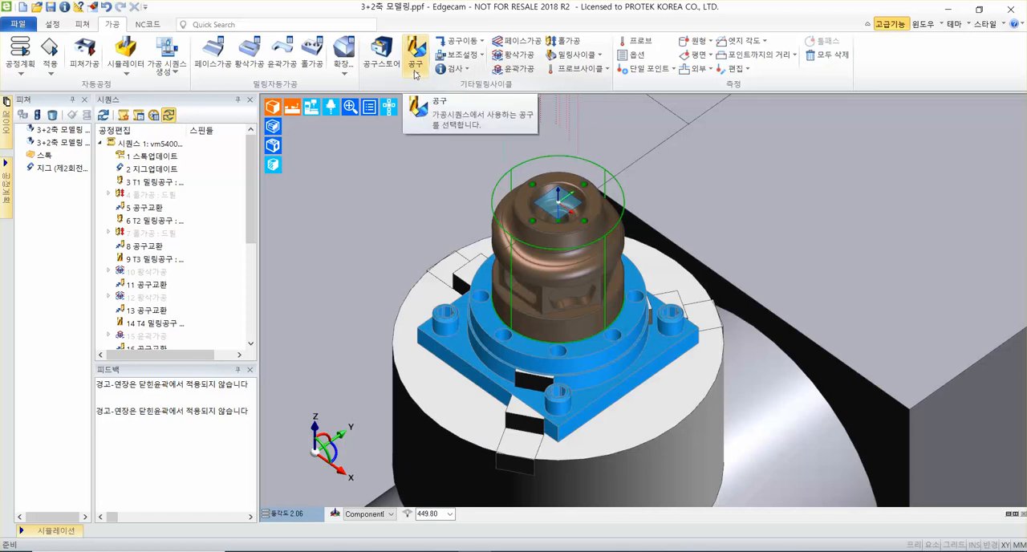
# Start a new milling tool (밀링공구) with tool number 3 and a diameter of 8 mm.
pyautogui.click(417, 73)
pyautogui.click(465, 128)
pyautogui.click(438, 104)
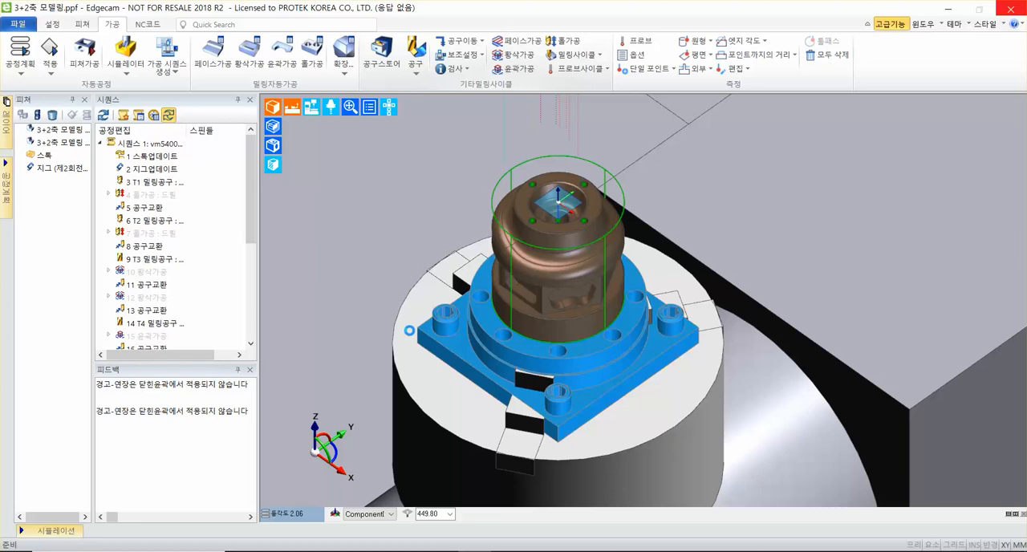
pyautogui.moveTo(590, 192); pyautogui.dragTo(544, 205)
pyautogui.write('3')
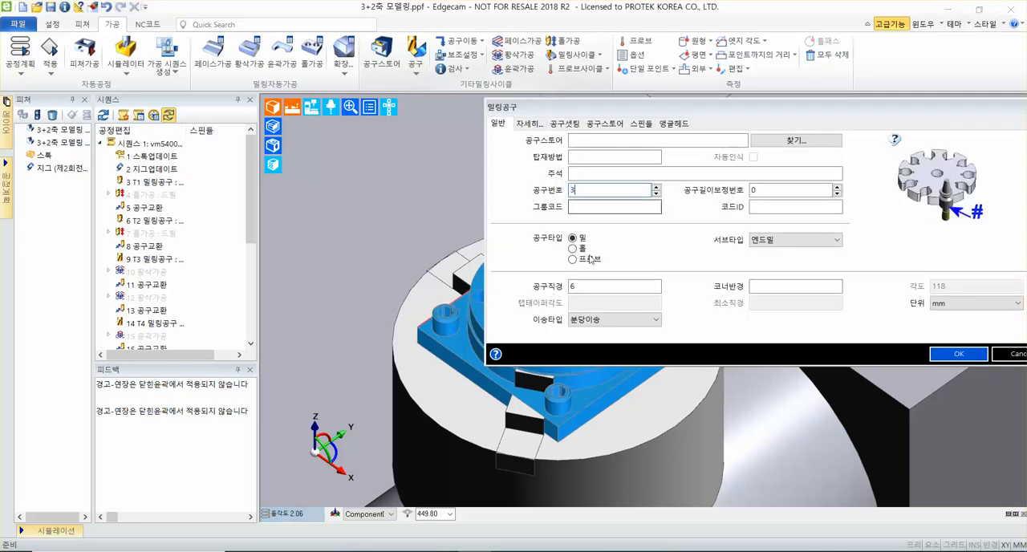
pyautogui.doubleClick(598, 287)
pyautogui.write('8')
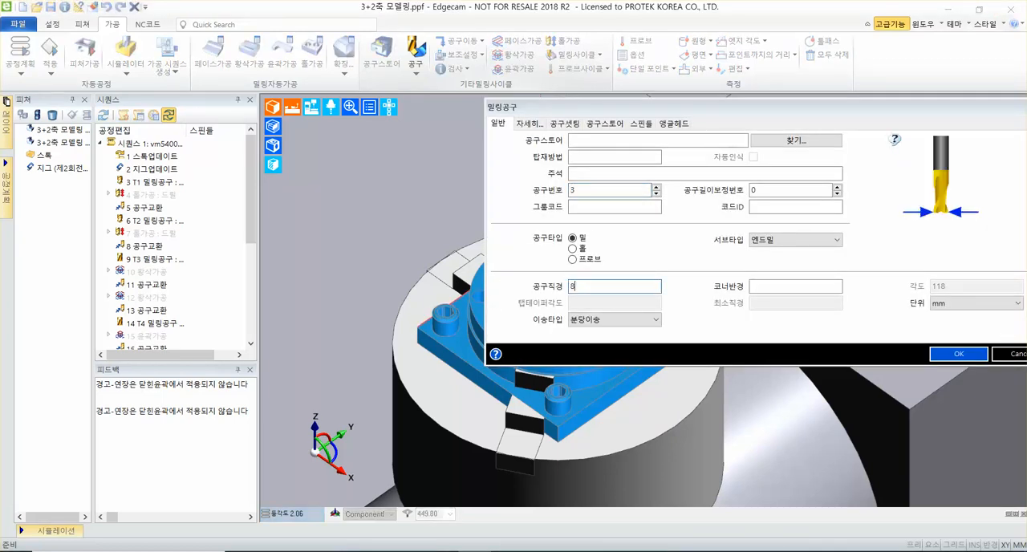
pyautogui.moveTo(659, 107); pyautogui.dragTo(537, 138)
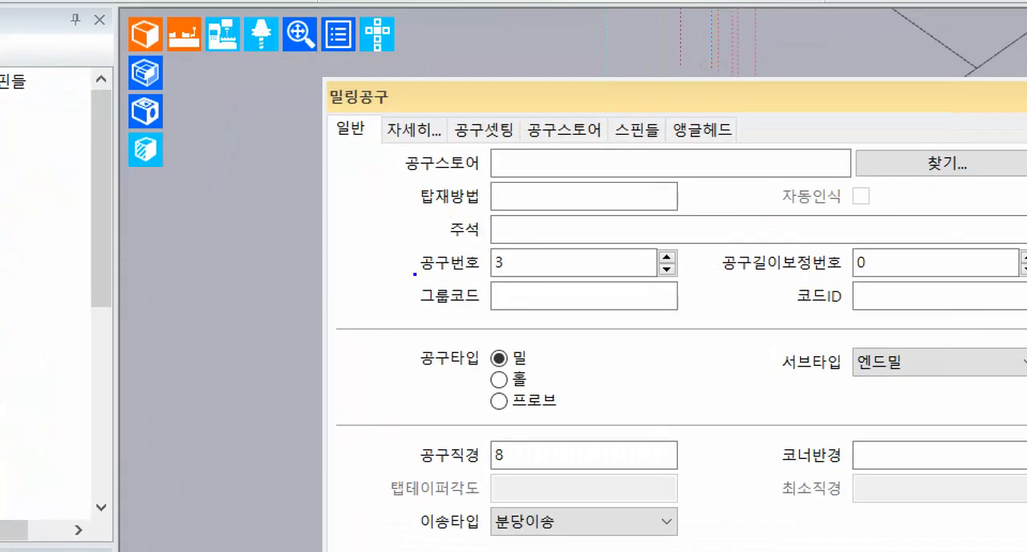
pyautogui.moveTo(415, 274); pyautogui.dragTo(591, 274)
pyautogui.moveTo(411, 469); pyautogui.dragTo(640, 466)
pyautogui.moveTo(379, 111)
pyautogui.mouseDown()
pyautogui.moveTo(446, 148)
pyautogui.moveTo(555, 23)
pyautogui.mouseUp()
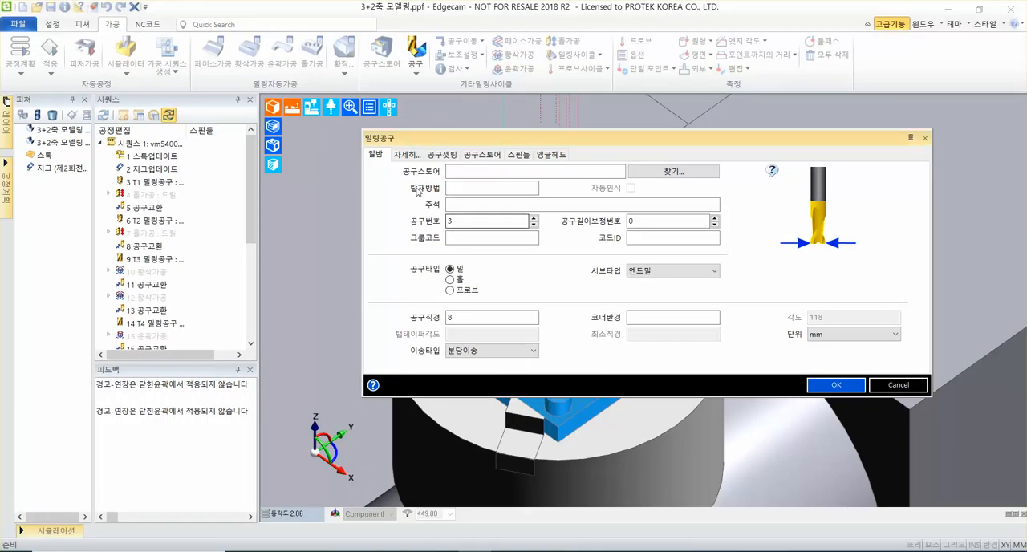
# Set the tool's flute length (날장) to 50 and its display colour to cyan.
pyautogui.click(406, 154)
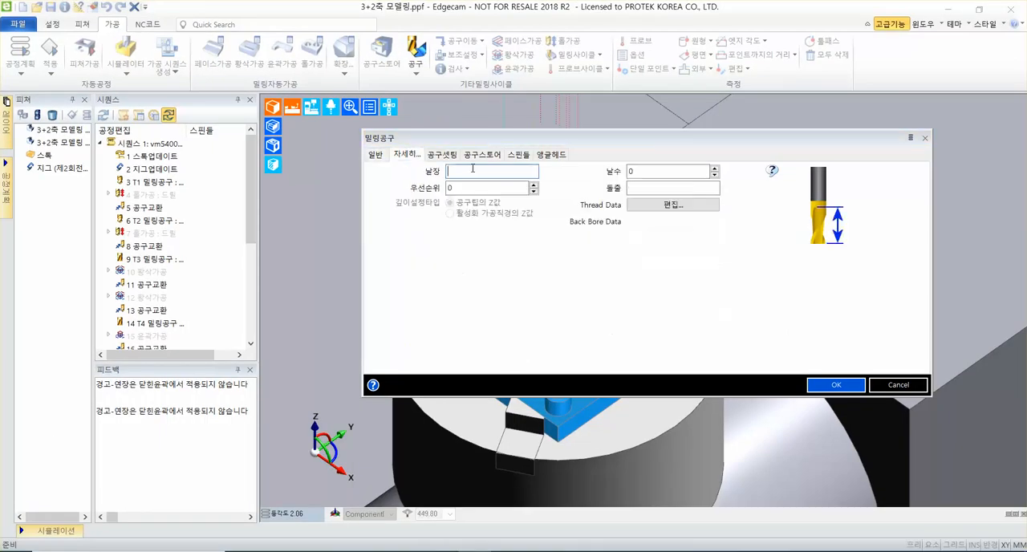
pyautogui.write('50')
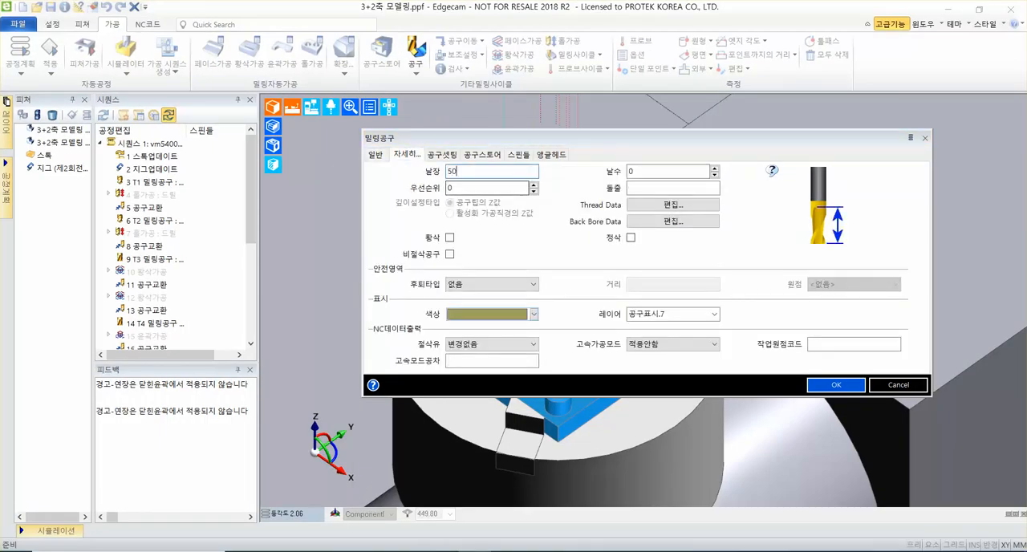
pyautogui.click(534, 314)
pyautogui.click(511, 340)
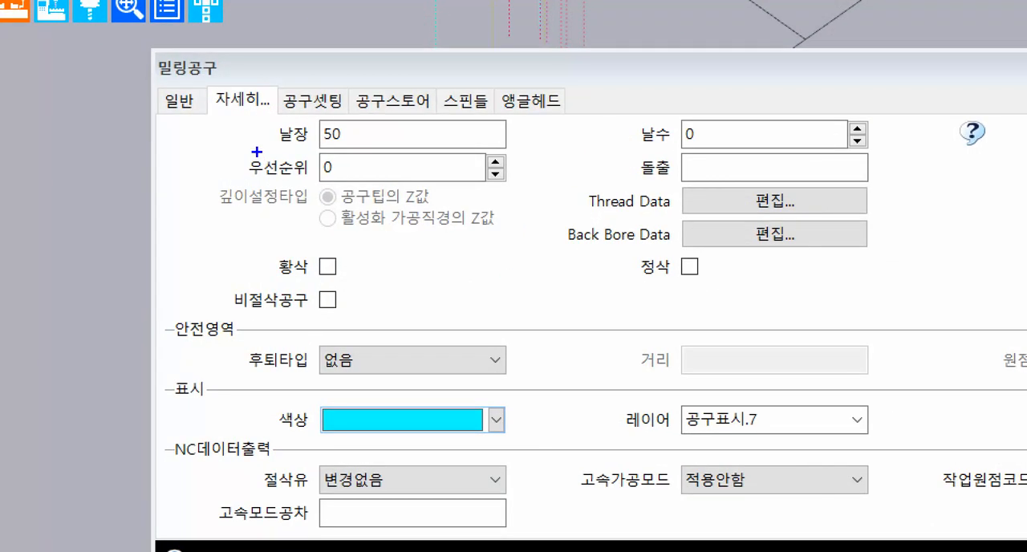
pyautogui.moveTo(256, 144); pyautogui.dragTo(544, 143)
pyautogui.moveTo(268, 443); pyautogui.dragTo(594, 442)
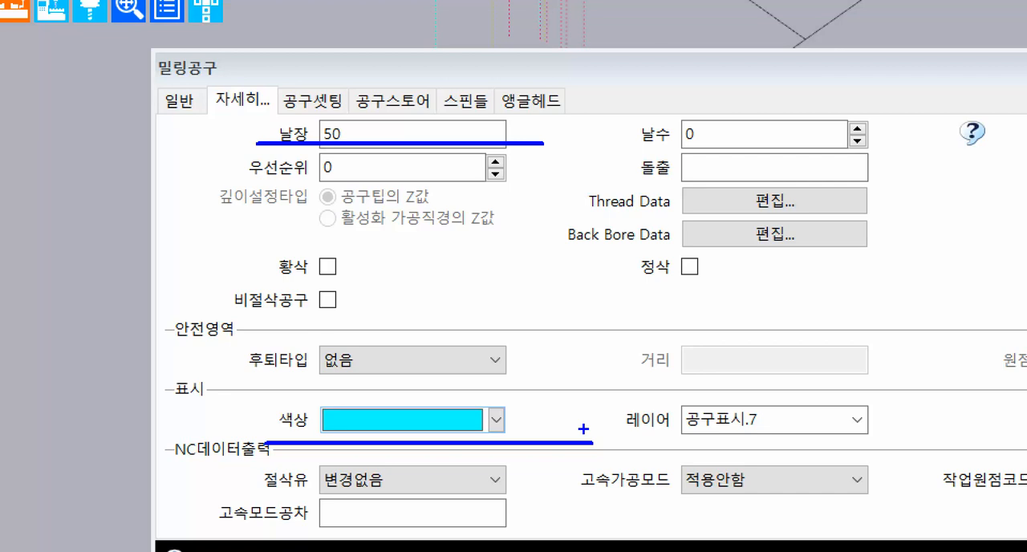
pyautogui.moveTo(272, 79)
pyautogui.mouseDown()
pyautogui.moveTo(356, 119)
pyautogui.moveTo(415, 62)
pyautogui.moveTo(444, 50)
pyautogui.mouseUp()
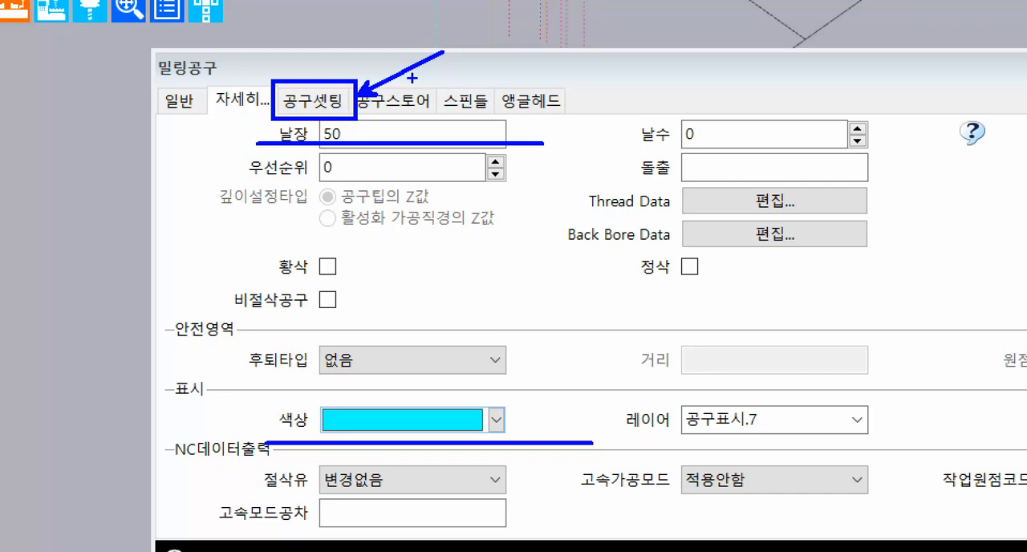
pyautogui.press('Escape')
# Set the tool's Z gauge (Z측정) to 50 and its shank length (길이) to 50.
pyautogui.click(442, 155)
pyautogui.click(656, 172)
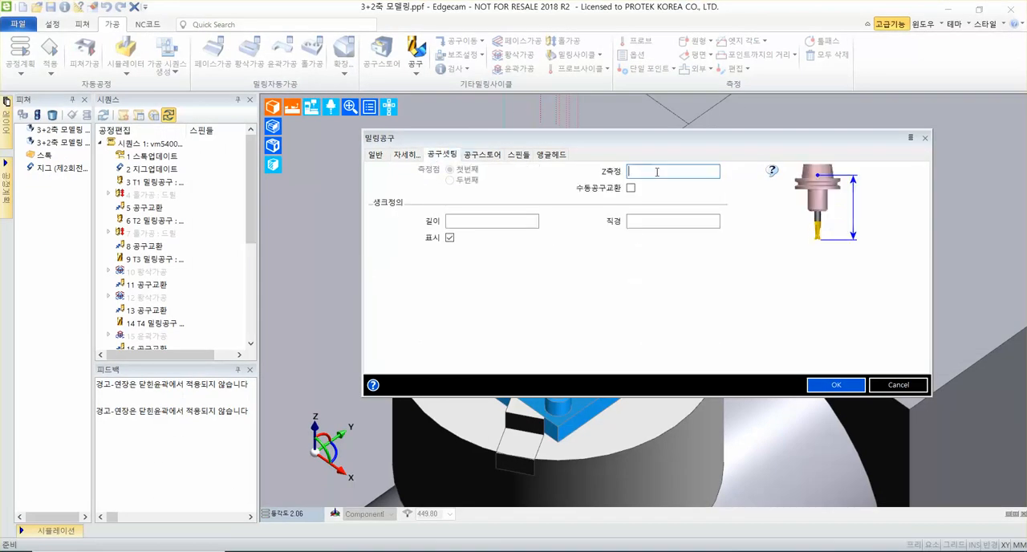
pyautogui.write('50')
pyautogui.press('Tab')
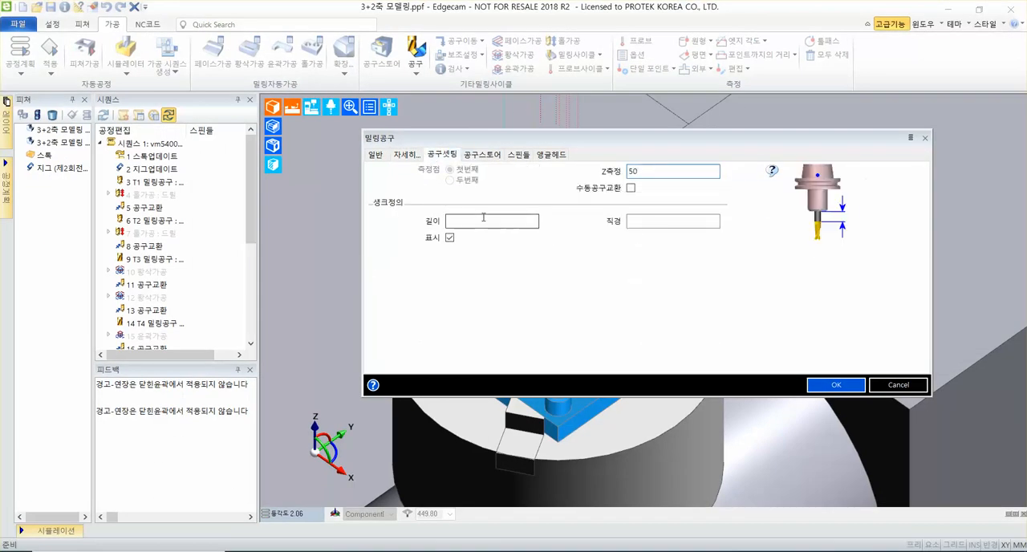
pyautogui.write('50')
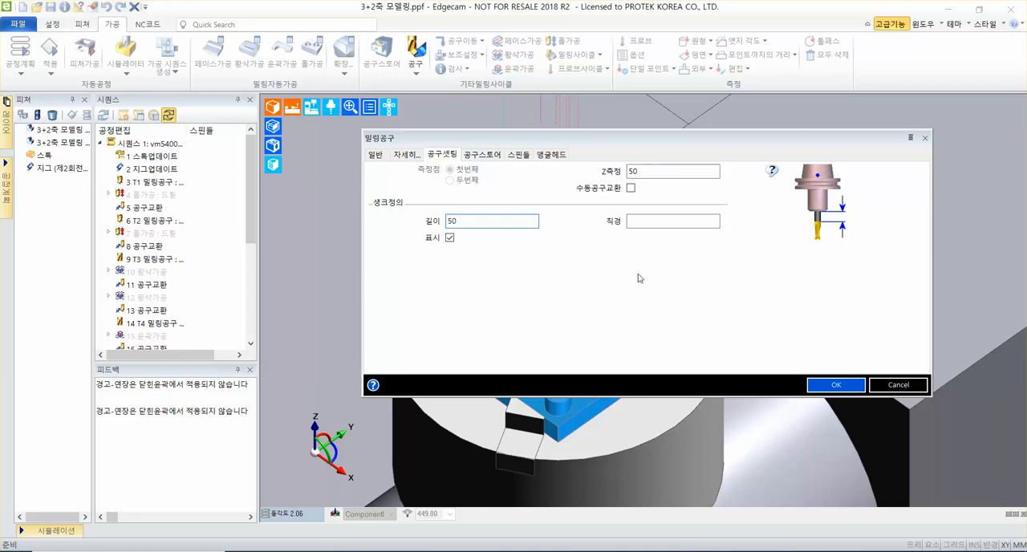
pyautogui.hotkey('ctrl', '1')
pyautogui.click(522, 223)
pyautogui.moveTo(483, 124); pyautogui.dragTo(737, 122)
pyautogui.moveTo(160, 224); pyautogui.dragTo(402, 199)
pyautogui.hotkey('ctrl', 'z')
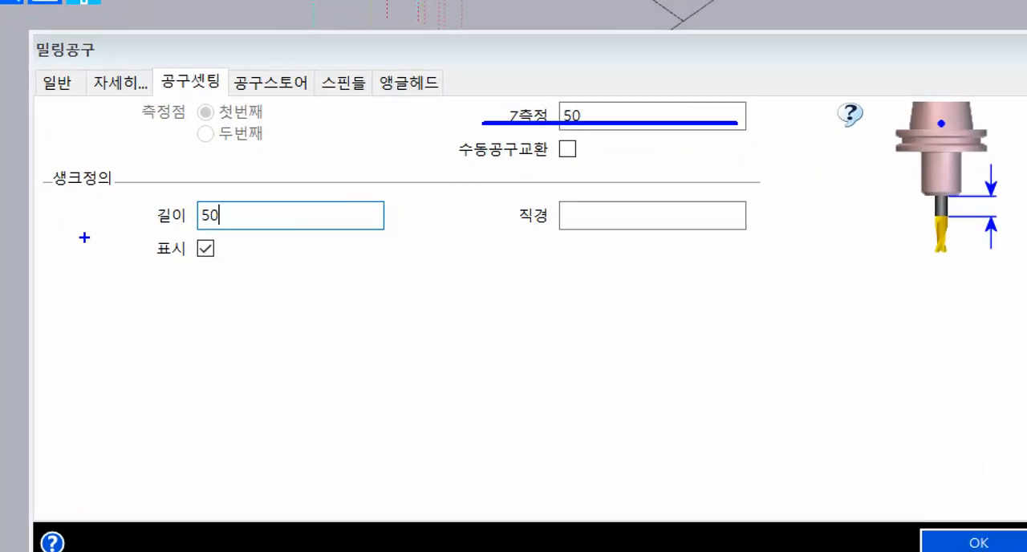
pyautogui.moveTo(153, 229); pyautogui.dragTo(336, 230)
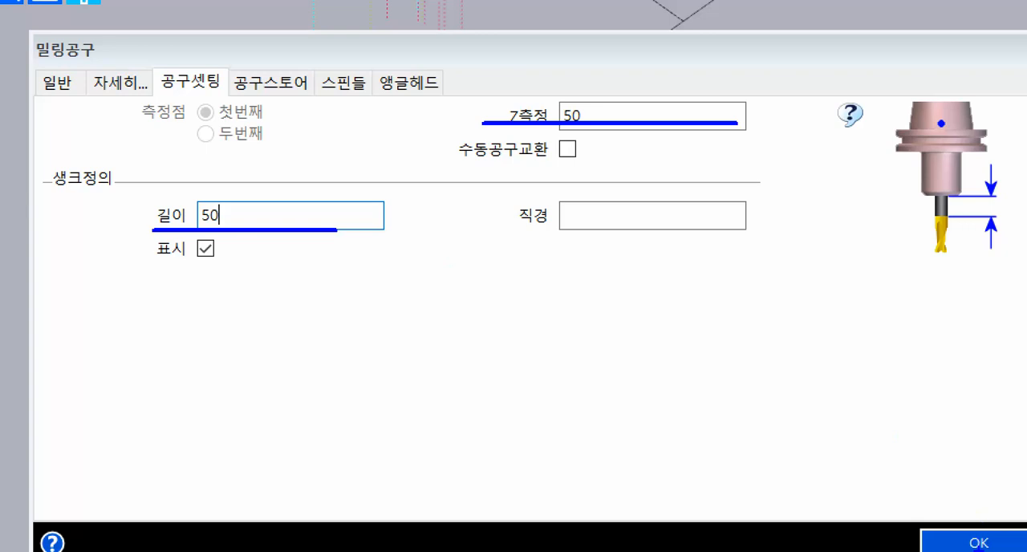
pyautogui.moveTo(948, 518); pyautogui.dragTo(748, 330)
pyautogui.press('Escape')
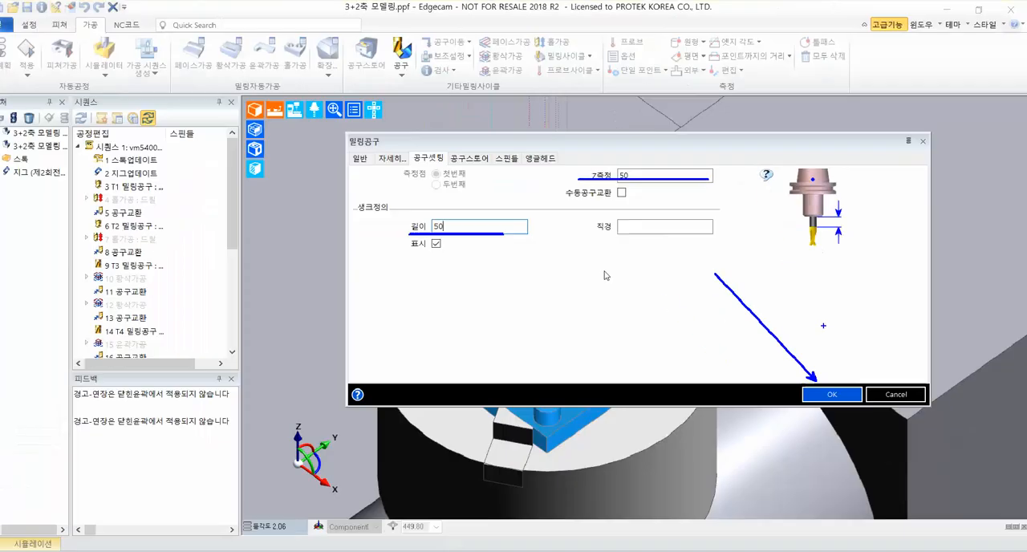
# Accept the milling tool and start an index (인덱스) tool move.
pyautogui.click(832, 394)
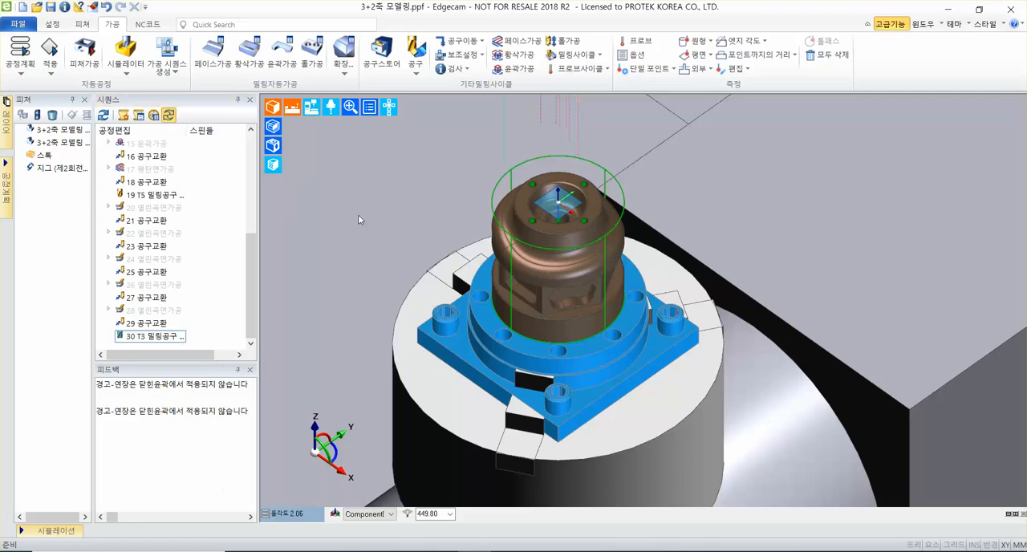
pyautogui.click(462, 40)
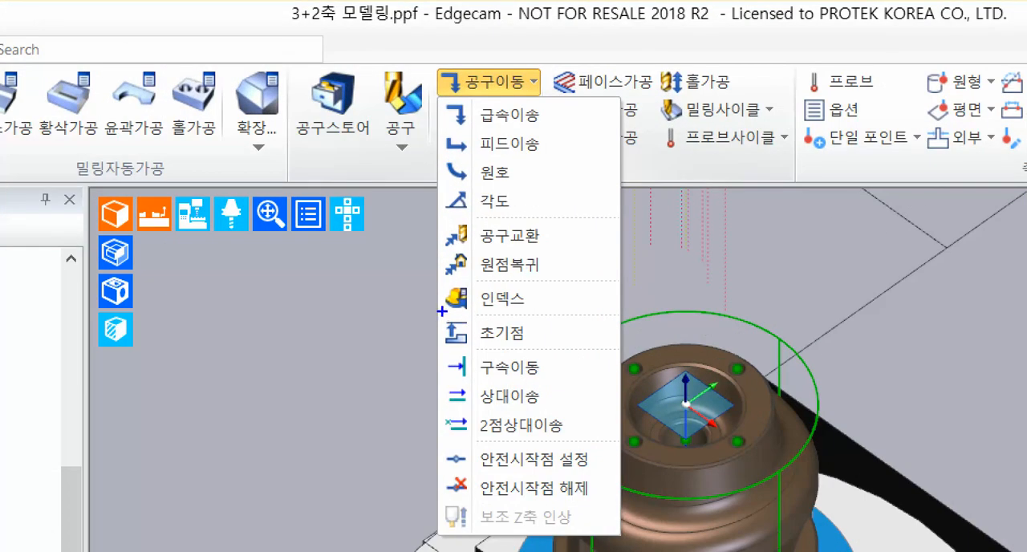
pyautogui.moveTo(440, 313)
pyautogui.mouseDown()
pyautogui.moveTo(564, 313)
pyautogui.moveTo(692, 263)
pyautogui.moveTo(805, 245)
pyautogui.mouseUp()
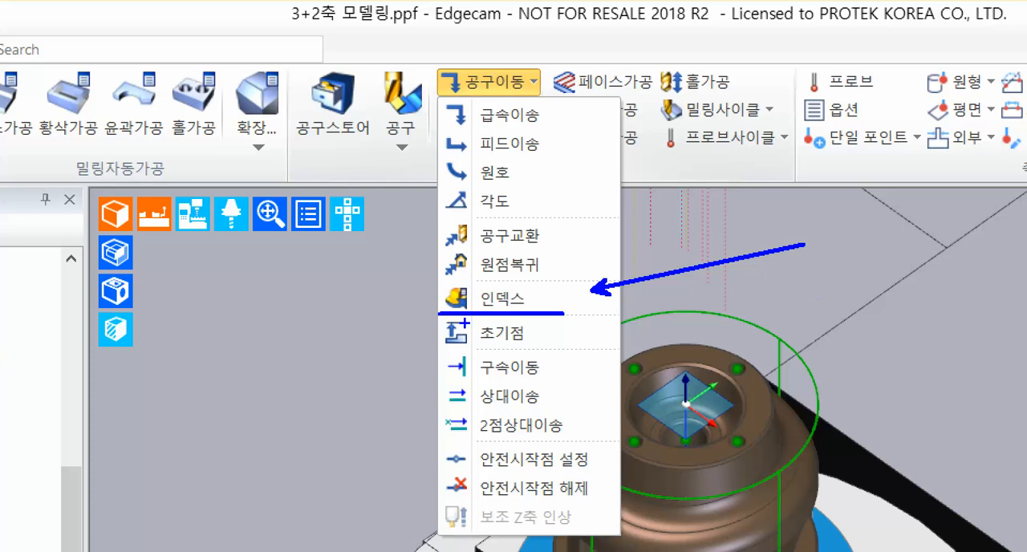
pyautogui.press('Escape')
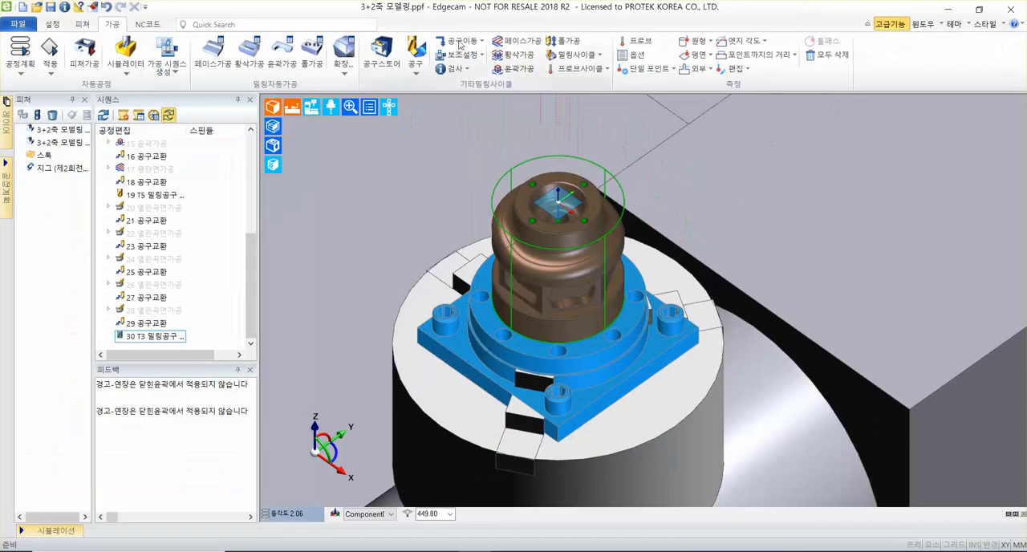
pyautogui.click(492, 86)
pyautogui.click(476, 148)
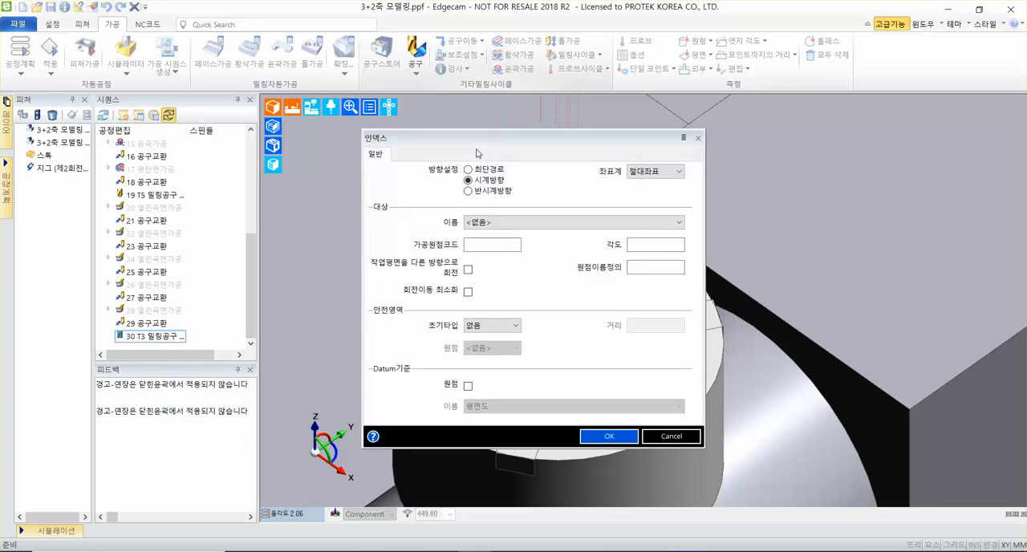
pyautogui.click(537, 222)
pyautogui.scroll(-3, 501, 321)
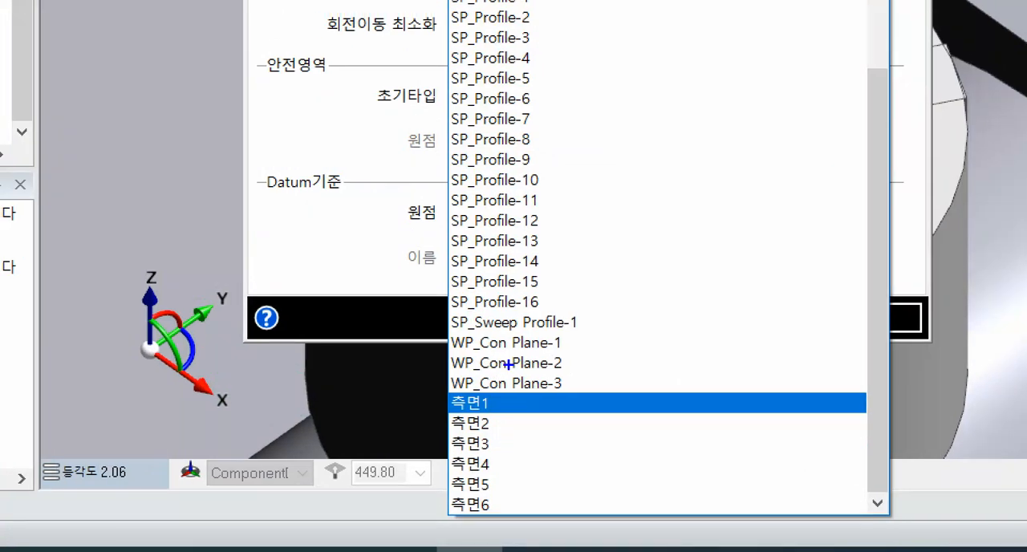
pyautogui.keyDown('ctrl'); pyautogui.keyDown('shift'); pyautogui.moveTo(505, 403); pyautogui.dragTo(657, 402); pyautogui.keyUp('shift'); pyautogui.keyUp('ctrl')
pyautogui.press('e')
pyautogui.moveTo(423, 390)
pyautogui.keyDown('ctrl'); pyautogui.mouseDown()
pyautogui.moveTo(483, 413)
pyautogui.moveTo(663, 377)
pyautogui.mouseUp(); pyautogui.keyUp('ctrl')
pyautogui.press('r')
pyautogui.press('Escape')
# Index clockwise (시계방향) to the workplane 측면1 and accept the move.
pyautogui.click(528, 224)
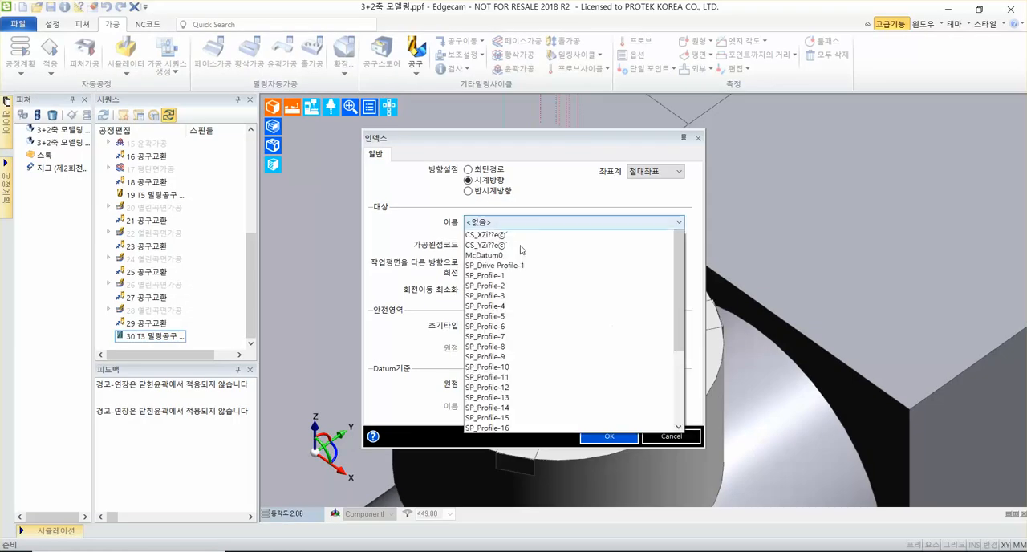
pyautogui.scroll(-2, 485, 456)
pyautogui.scroll(-2, 485, 454)
pyautogui.click(479, 479)
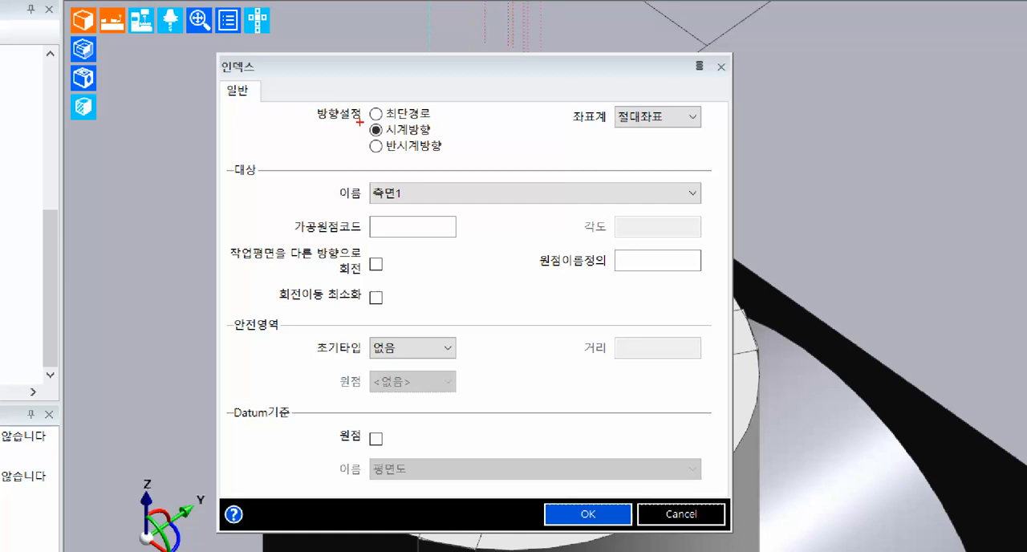
pyautogui.keyDown('ctrl'); pyautogui.moveTo(359, 120); pyautogui.dragTo(438, 143); pyautogui.keyUp('ctrl')
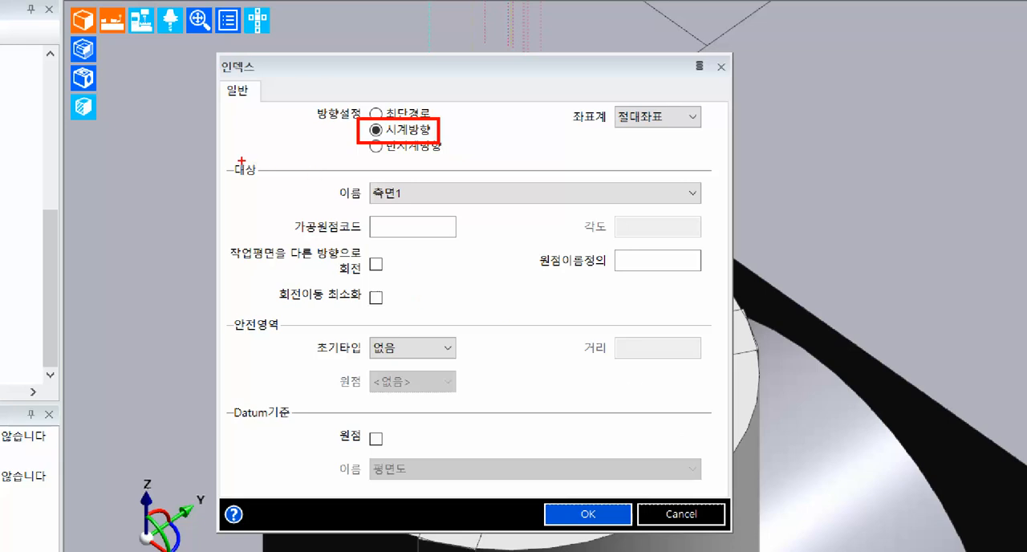
pyautogui.moveTo(223, 159)
pyautogui.keyDown('ctrl'); pyautogui.mouseDown()
pyautogui.moveTo(385, 204)
pyautogui.moveTo(439, 203)
pyautogui.moveTo(529, 145)
pyautogui.moveTo(531, 155)
pyautogui.mouseUp(); pyautogui.keyUp('ctrl')
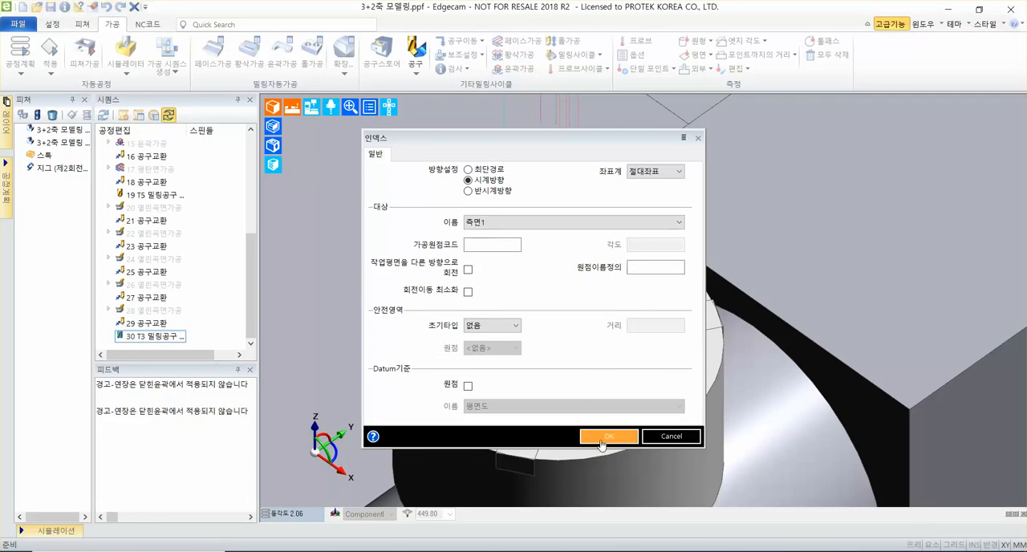
pyautogui.click(604, 437)
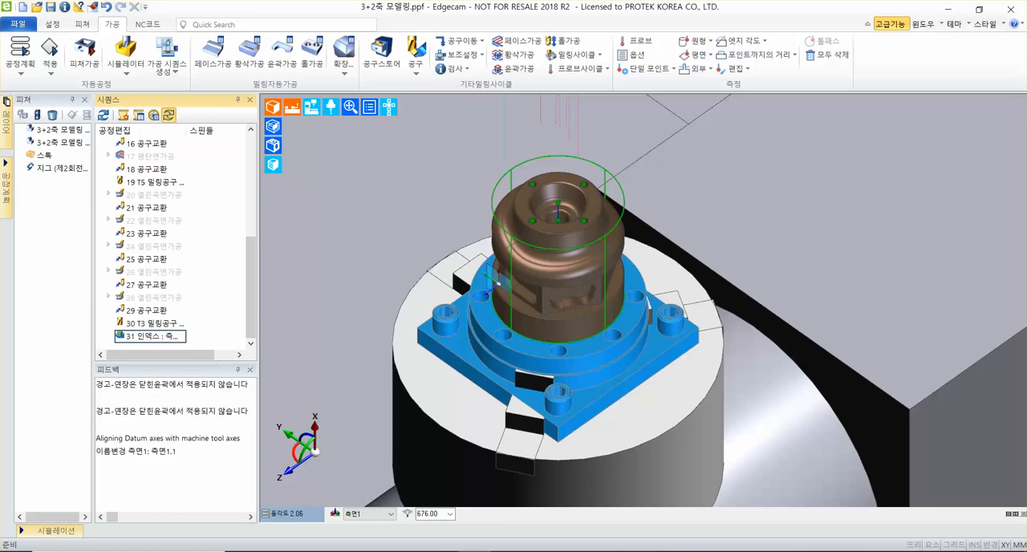
# Orient the view to the active workplane (활성화) so the 측면1 side face is seen straight on.
pyautogui.scroll(3, 539, 260)
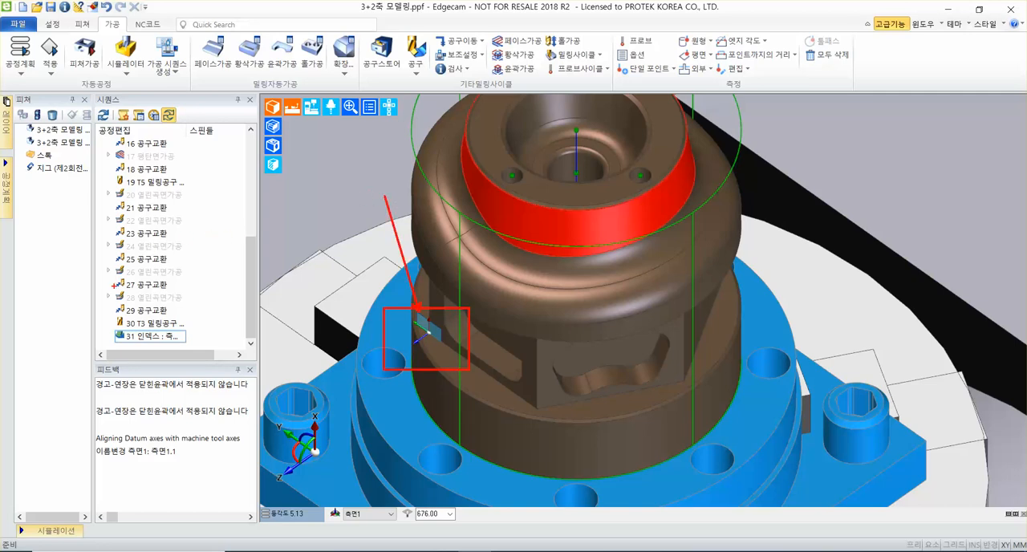
pyautogui.click(303, 520)
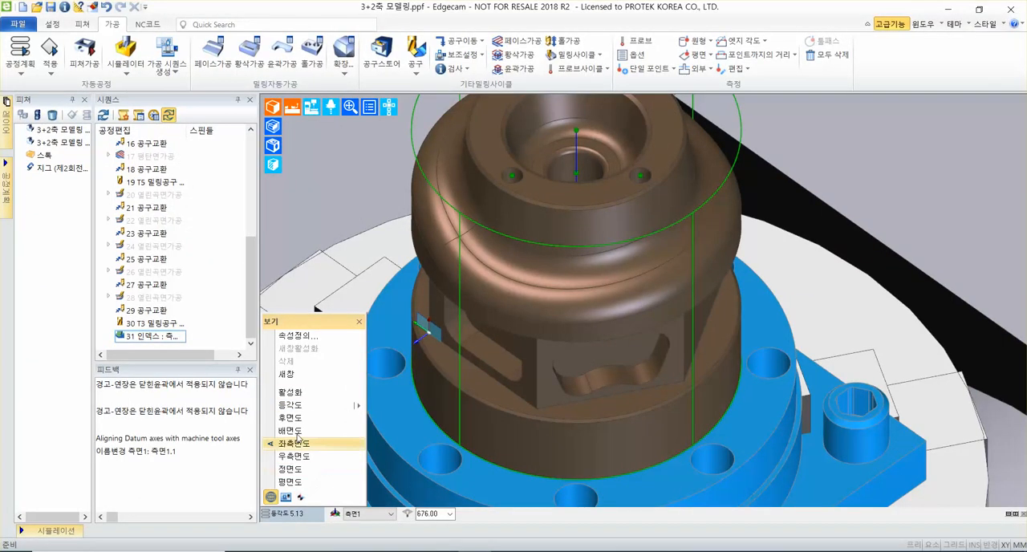
pyautogui.click(295, 394)
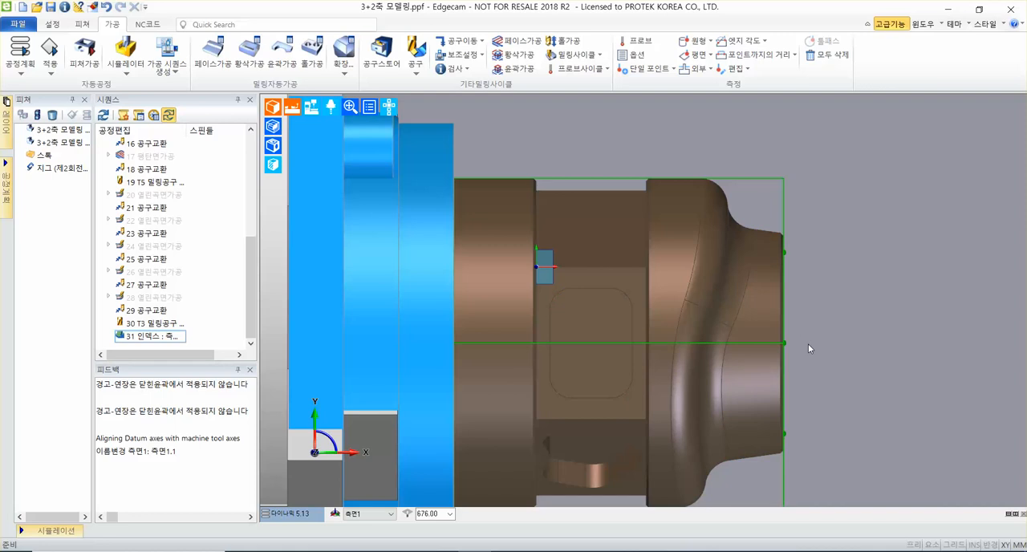
pyautogui.moveTo(848, 204); pyautogui.dragTo(814, 212, button='middle')
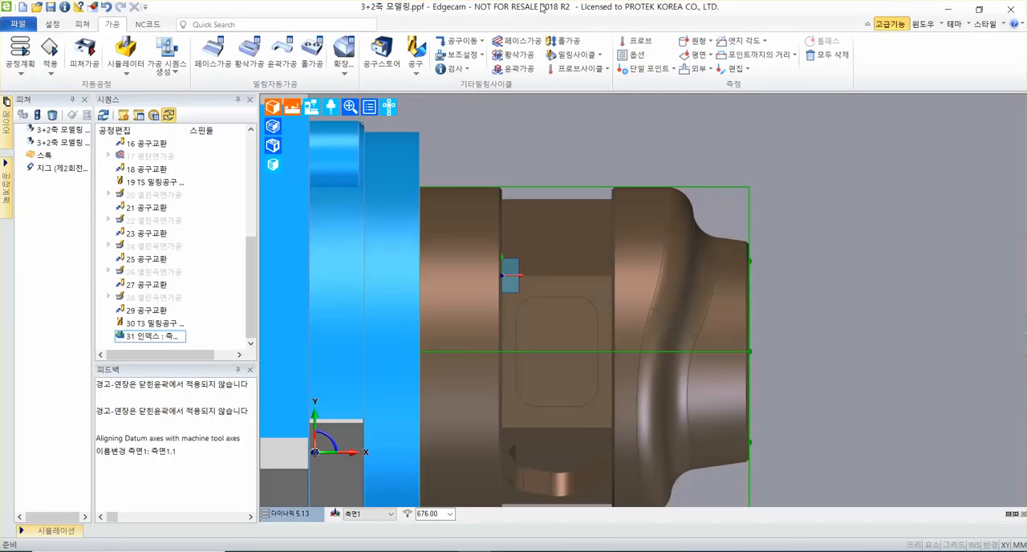
# Start a wireframe (와이어프레임) profiling cycle (윤곽가공) with an offset (여유량) of 0.2 and a Z offset (Z여유량) of 0.2.
pyautogui.click(515, 70)
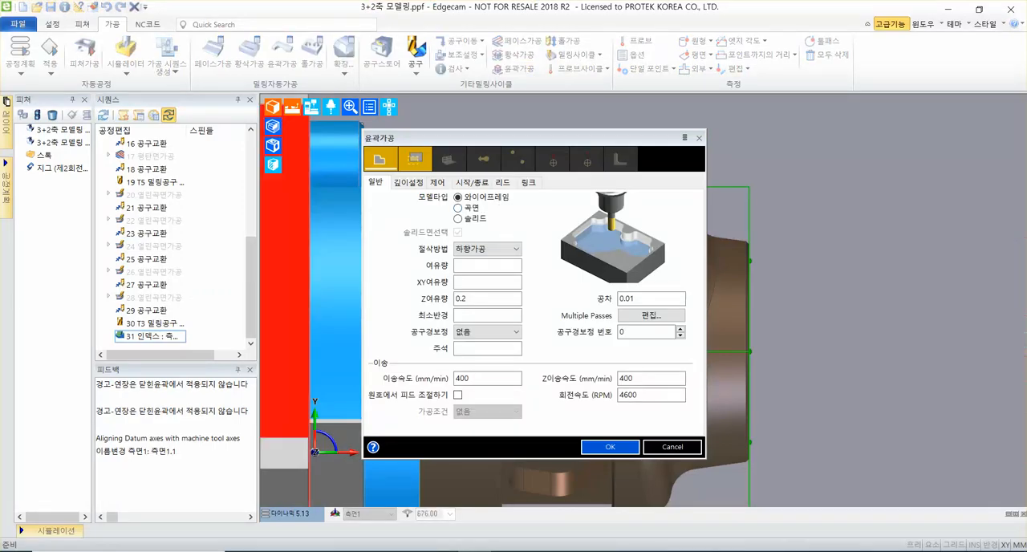
pyautogui.click(489, 199)
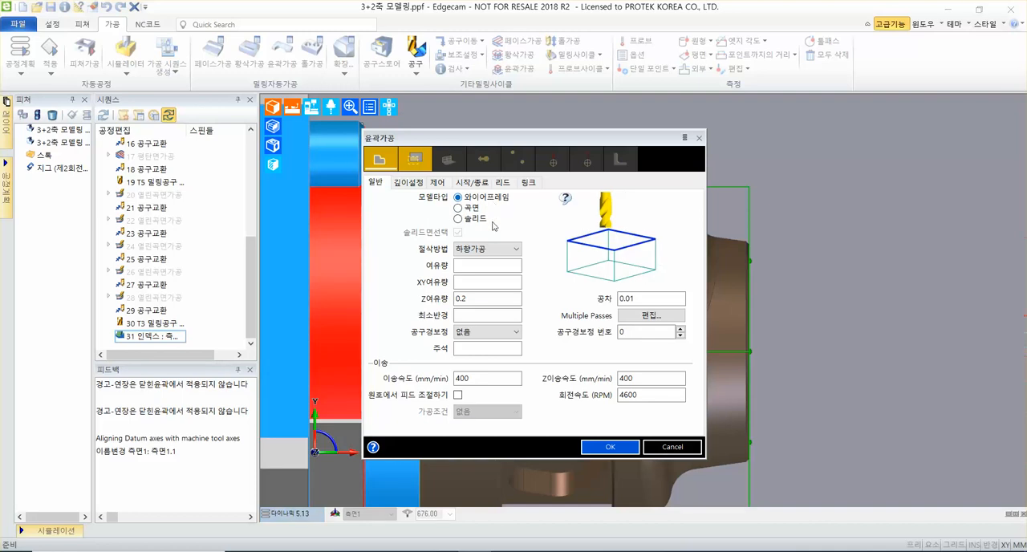
pyautogui.click(474, 267)
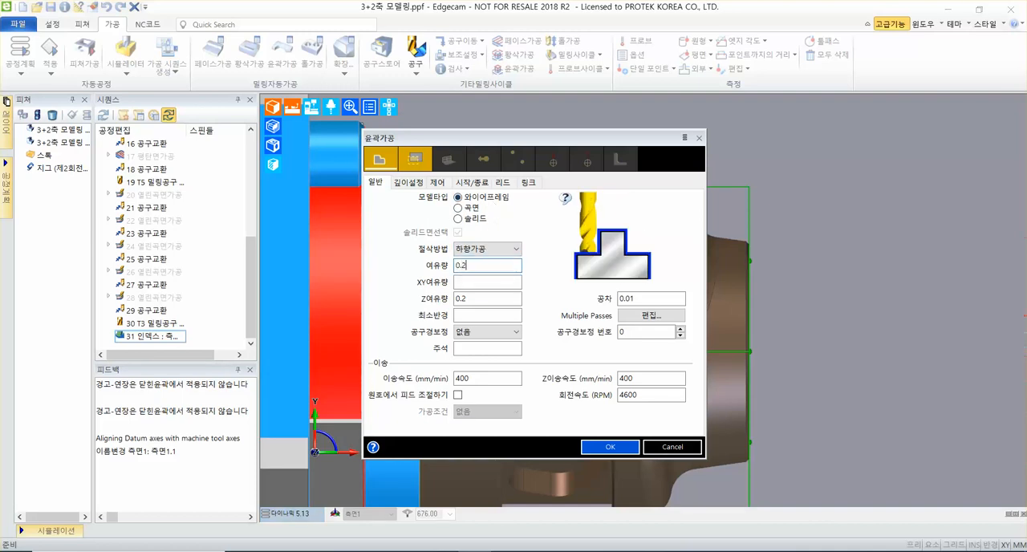
pyautogui.click(496, 298)
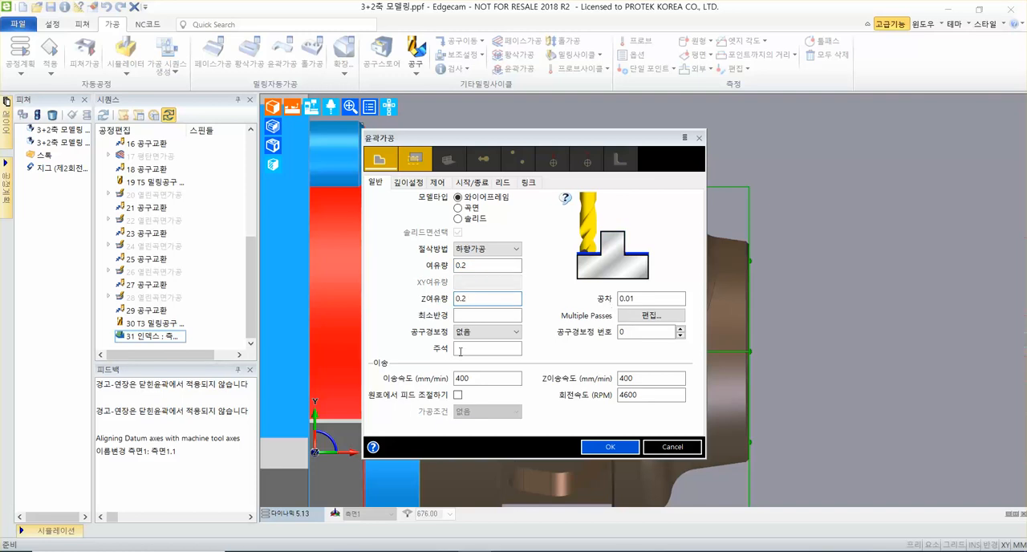
# Set the feed rate (이송속도) and Z feed rate (Z이송속도) to 450 mm/min and the spindle speed (회전속도) to 2200 RPM.
pyautogui.doubleClick(481, 379)
pyautogui.write('4')
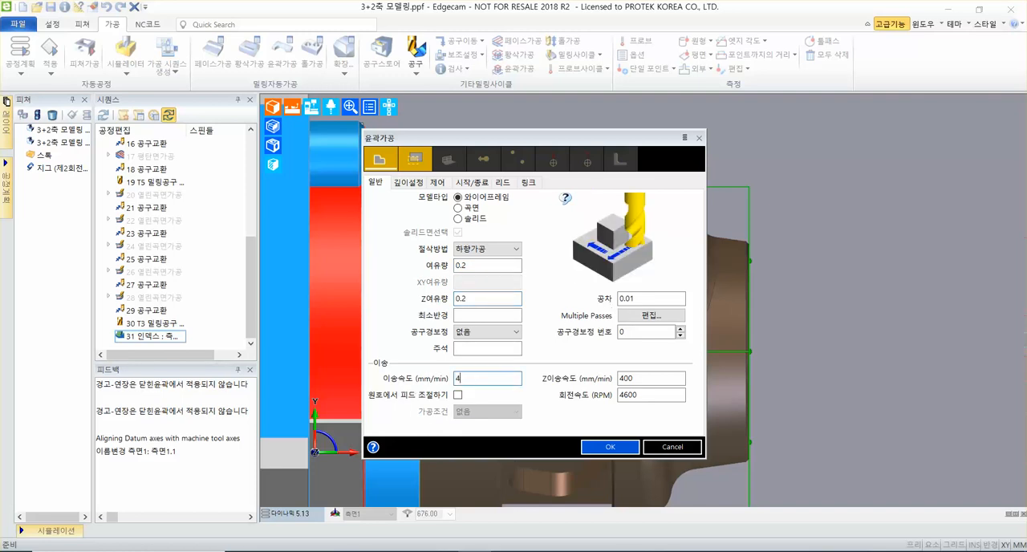
pyautogui.write('50')
pyautogui.press('Tab')
pyautogui.write('4')
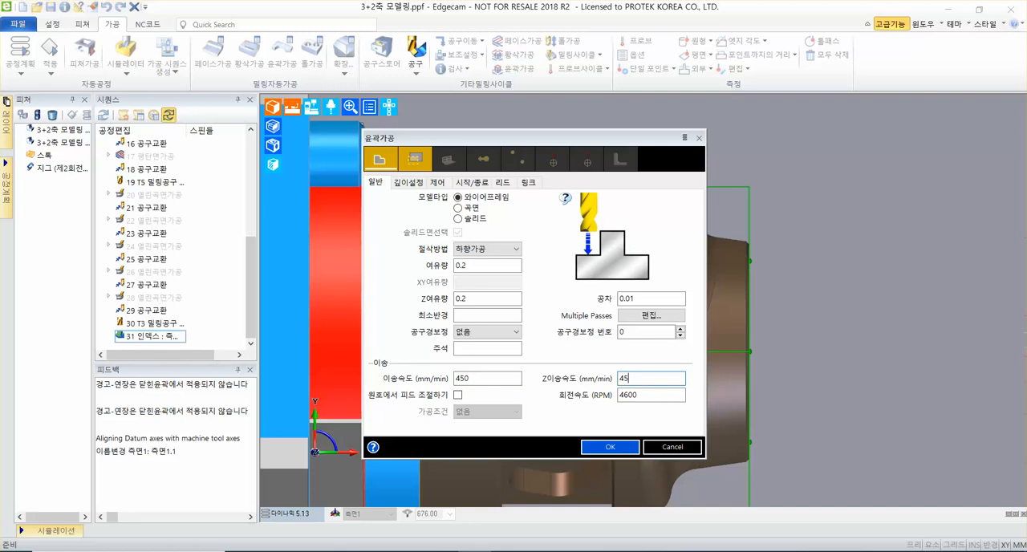
pyautogui.press('Tab')
pyautogui.press('Tab')
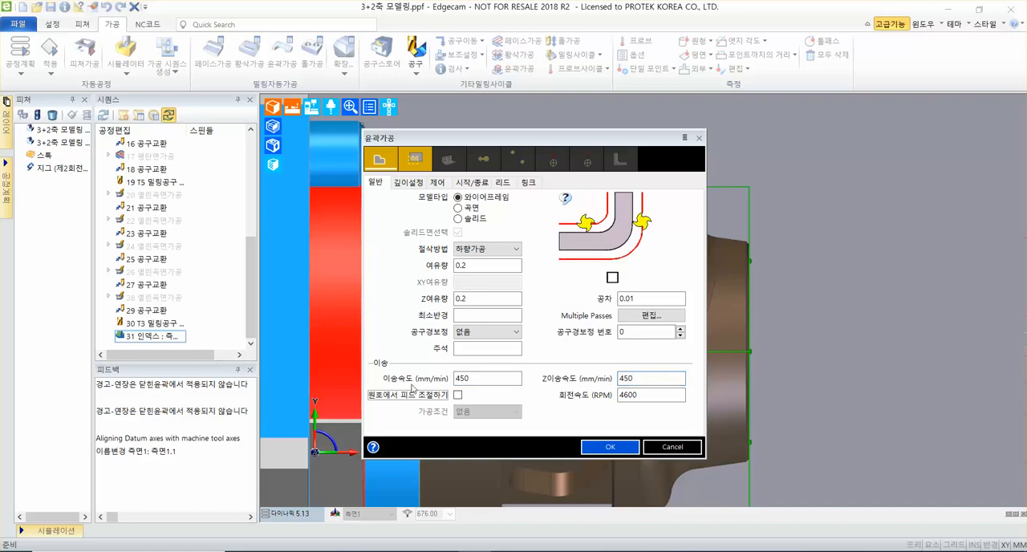
pyautogui.write('22')
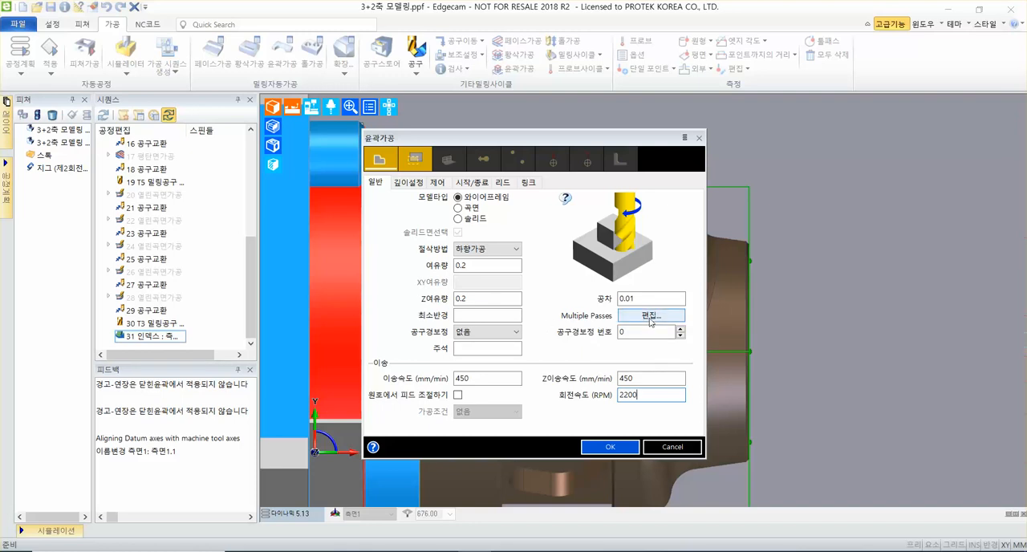
# Define the cycle's Multiple Passes with an offset start (옵셋시작) of 8 and an offset increment (옵셋증가량) of 4.
pyautogui.click(630, 319)
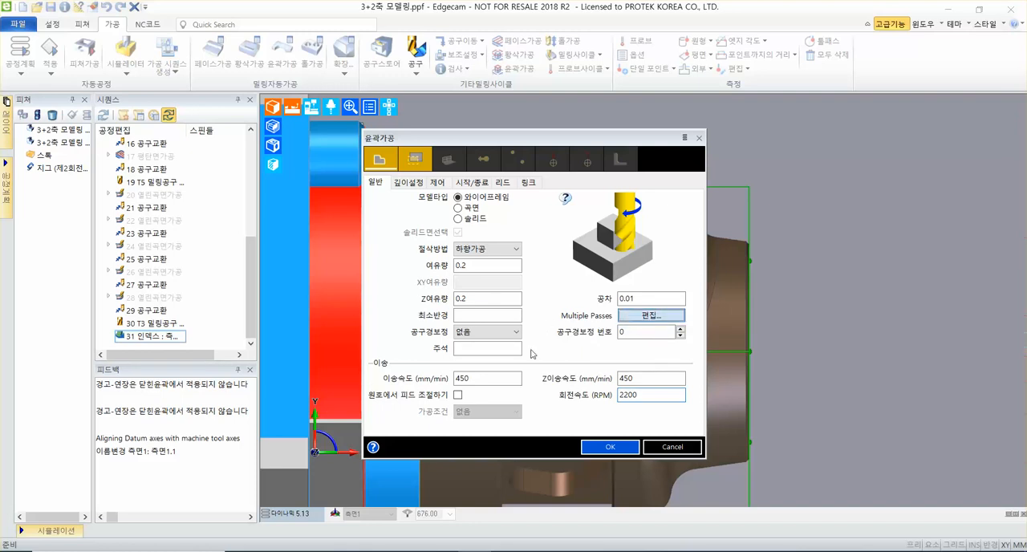
pyautogui.moveTo(504, 210); pyautogui.dragTo(562, 207)
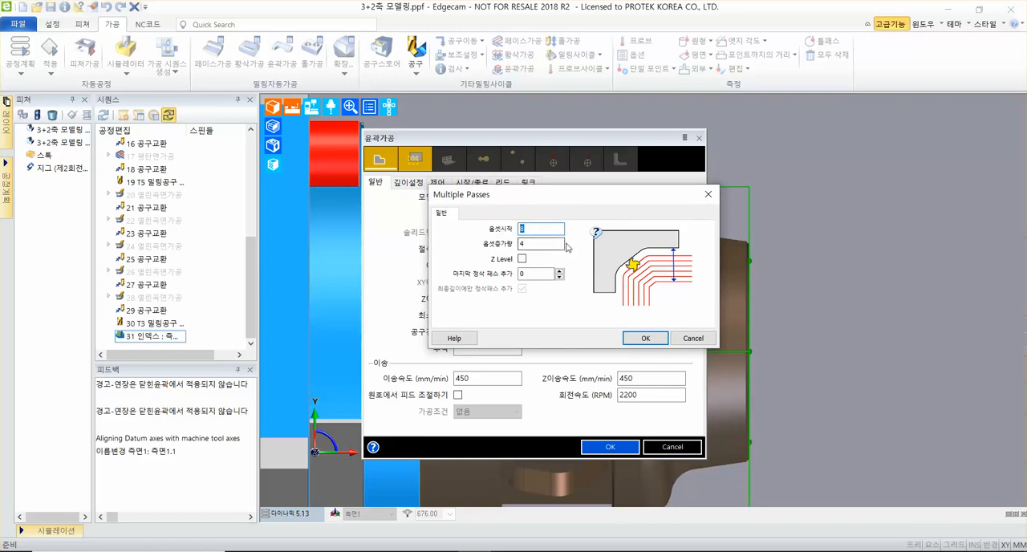
pyautogui.write('8')
pyautogui.click(535, 244)
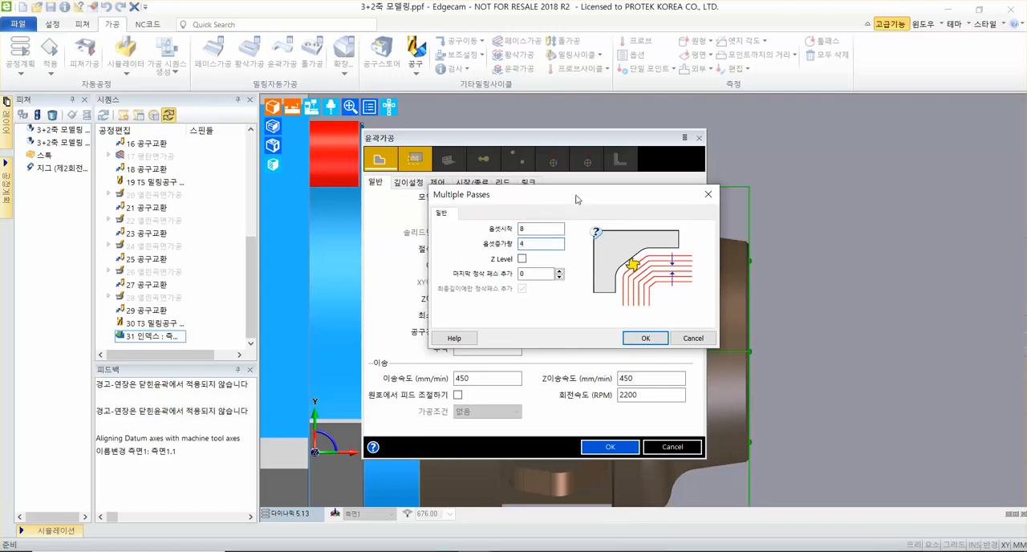
pyautogui.moveTo(588, 192); pyautogui.dragTo(650, 186)
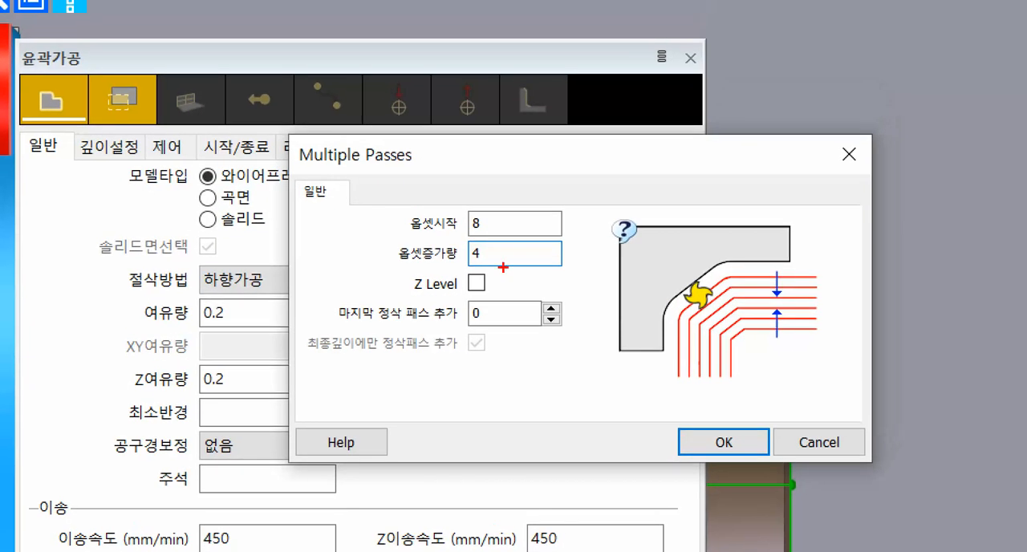
pyautogui.moveTo(401, 238); pyautogui.dragTo(574, 238)
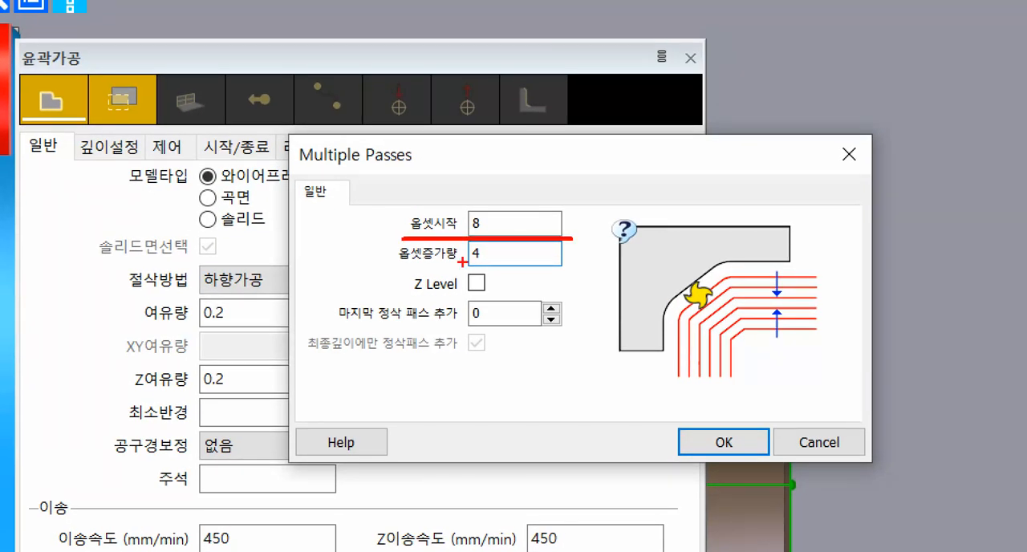
pyautogui.moveTo(399, 261); pyautogui.dragTo(571, 265)
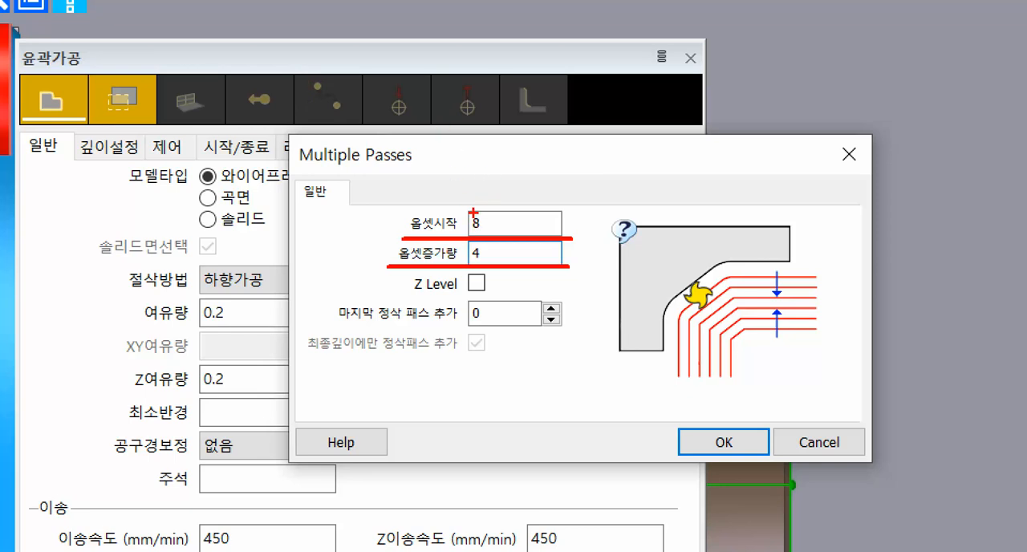
pyautogui.moveTo(461, 207)
pyautogui.mouseDown()
pyautogui.moveTo(586, 85)
pyautogui.moveTo(614, 88)
pyautogui.mouseUp()
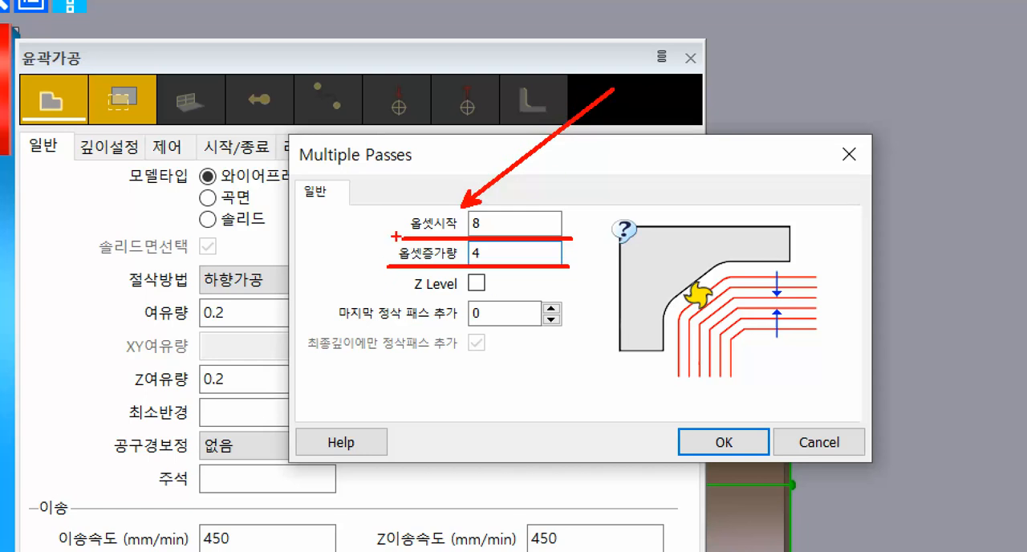
pyautogui.moveTo(380, 236)
pyautogui.mouseDown()
pyautogui.moveTo(527, 252)
pyautogui.moveTo(541, 272)
pyautogui.mouseUp()
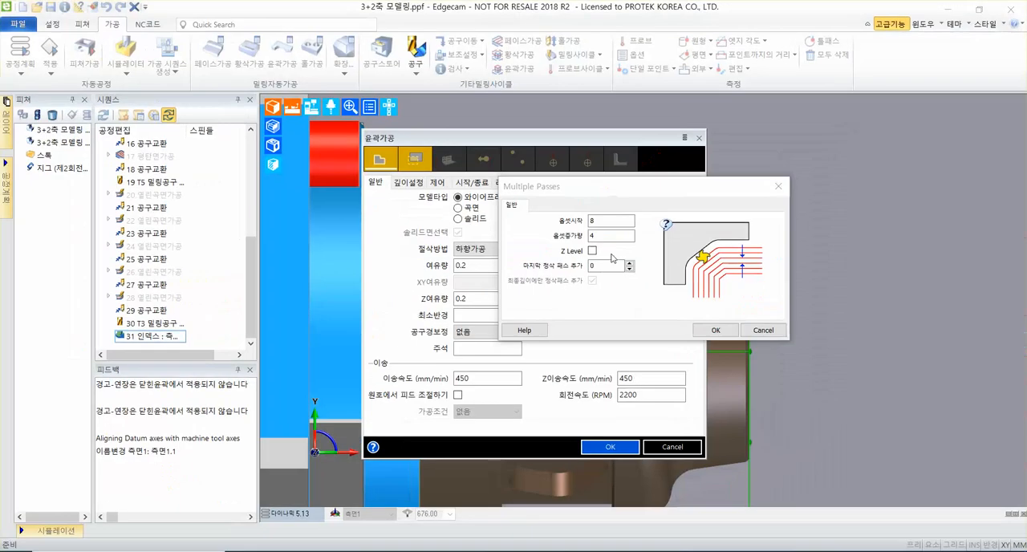
pyautogui.click(645, 186)
# Compare the illustrations for the offset start (옵셋시작) and offset increment (옵셋증가량), and accept the Multiple Passes settings.
pyautogui.click(619, 234)
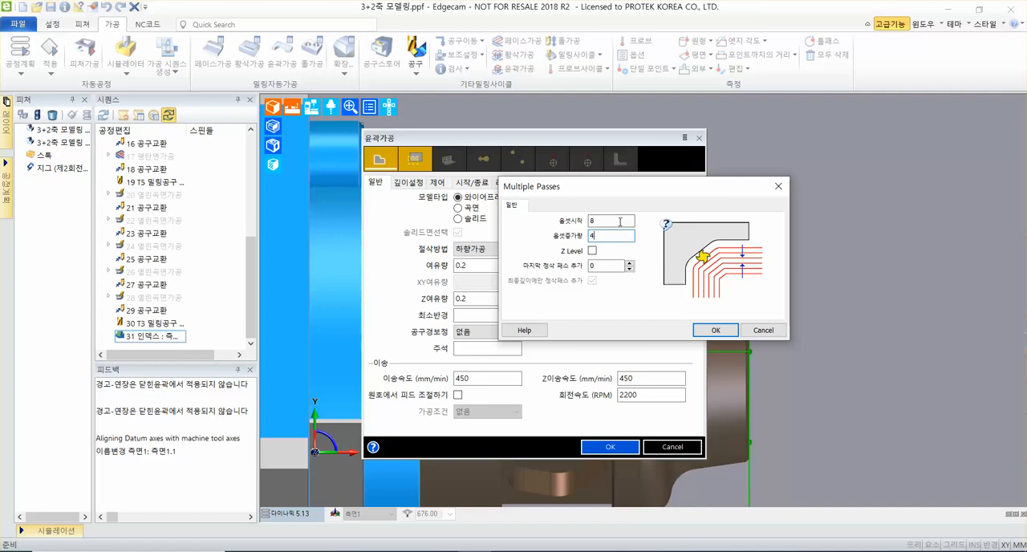
pyautogui.click(619, 222)
pyautogui.click(622, 235)
pyautogui.click(619, 221)
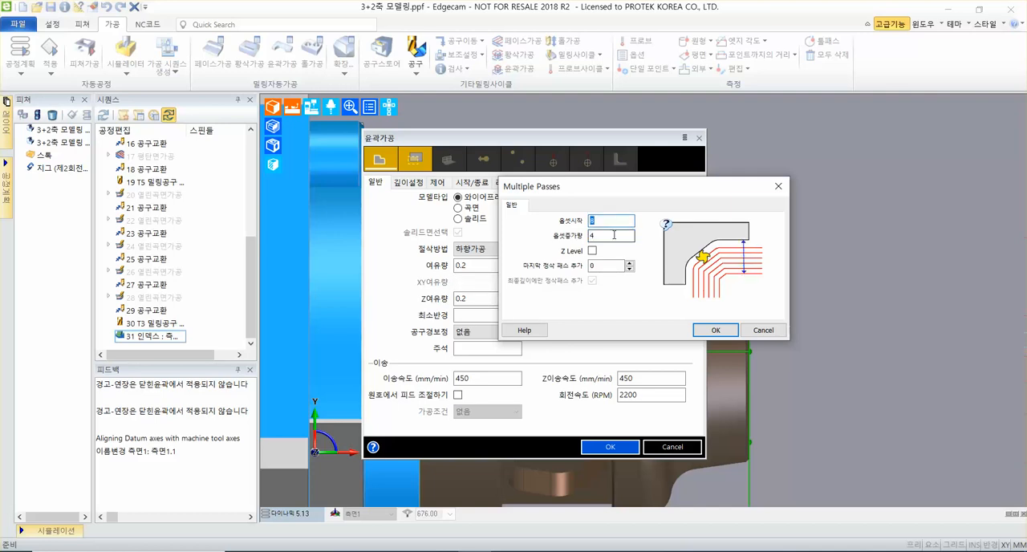
pyautogui.click(621, 235)
pyautogui.click(622, 220)
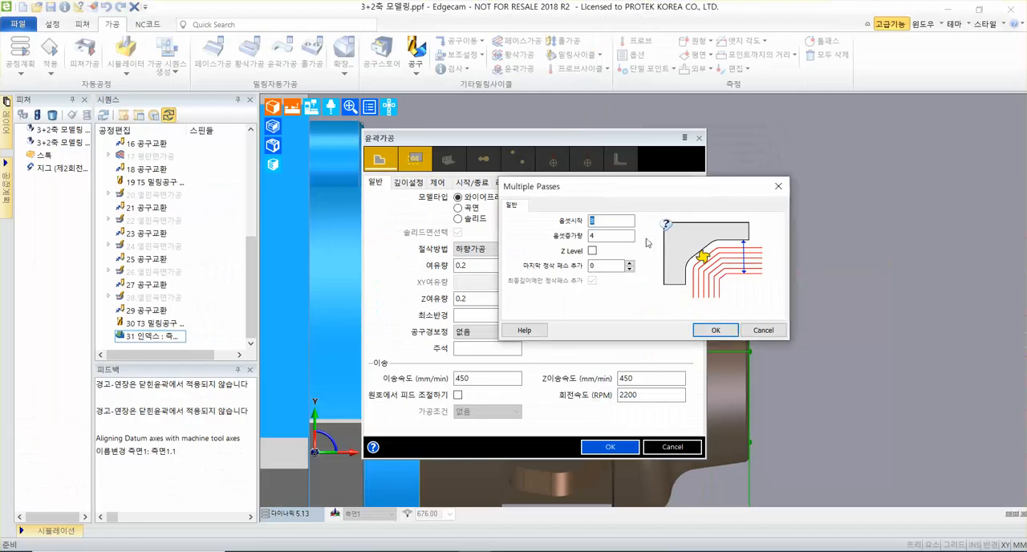
pyautogui.doubleClick(454, 258)
pyautogui.moveTo(692, 248)
pyautogui.click(708, 330)
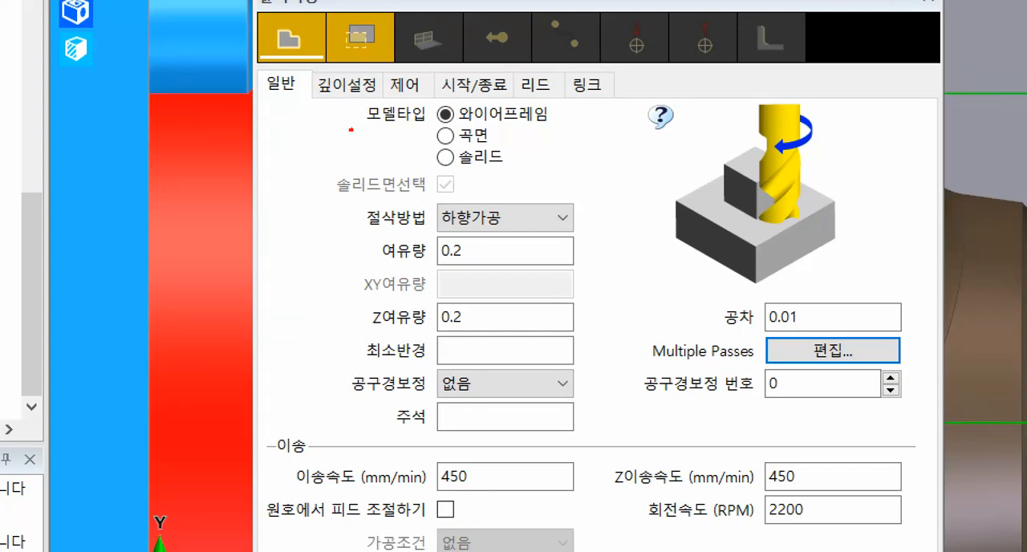
pyautogui.moveTo(350, 129)
pyautogui.mouseDown()
pyautogui.moveTo(598, 128)
pyautogui.moveTo(752, 93)
pyautogui.mouseUp()
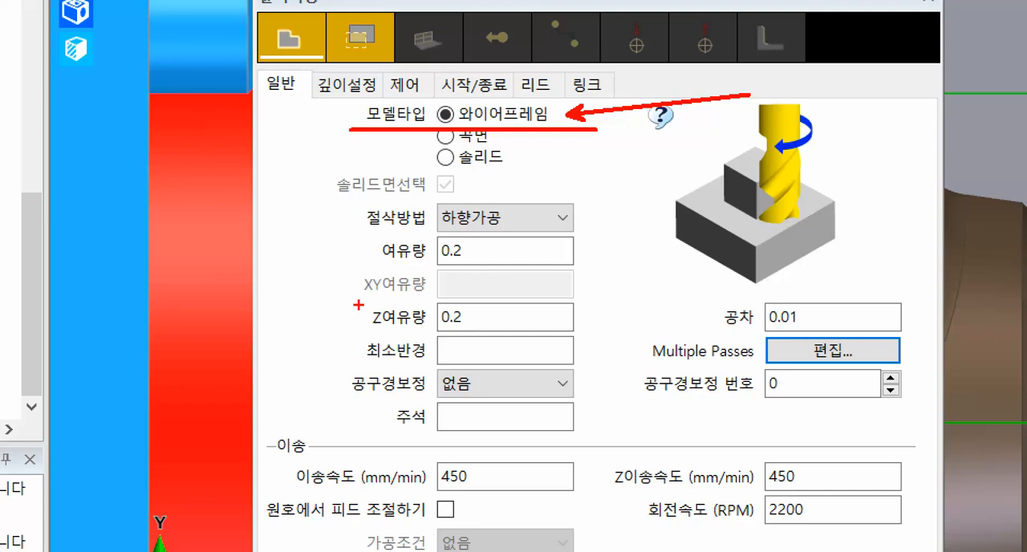
pyautogui.press('Escape')
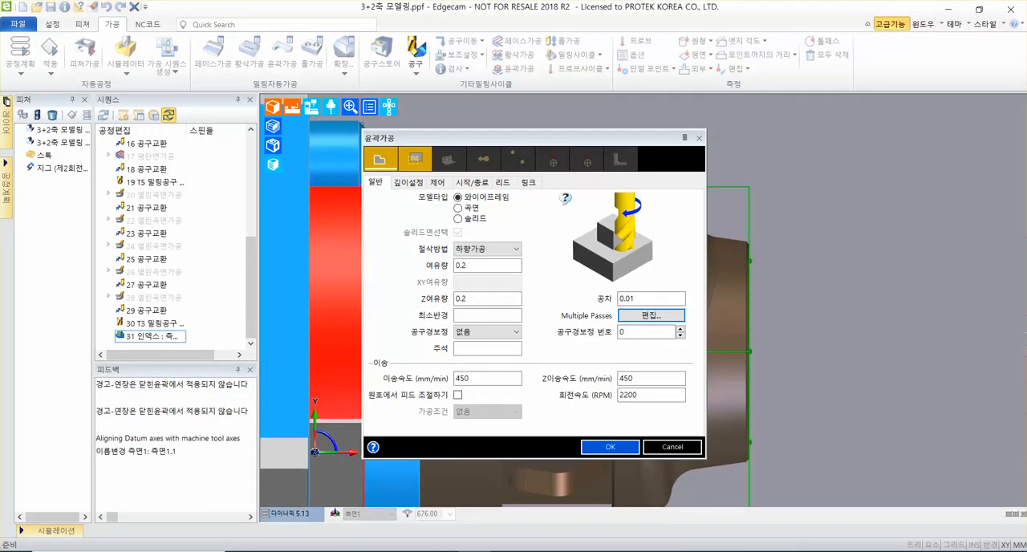
# Set the approach height (접근높이) to 16, the start height (가공시작높이) to 6 and the cutting depth (절삭깊이) to <지정>, keeping a 절입량 of 4.
pyautogui.click(408, 183)
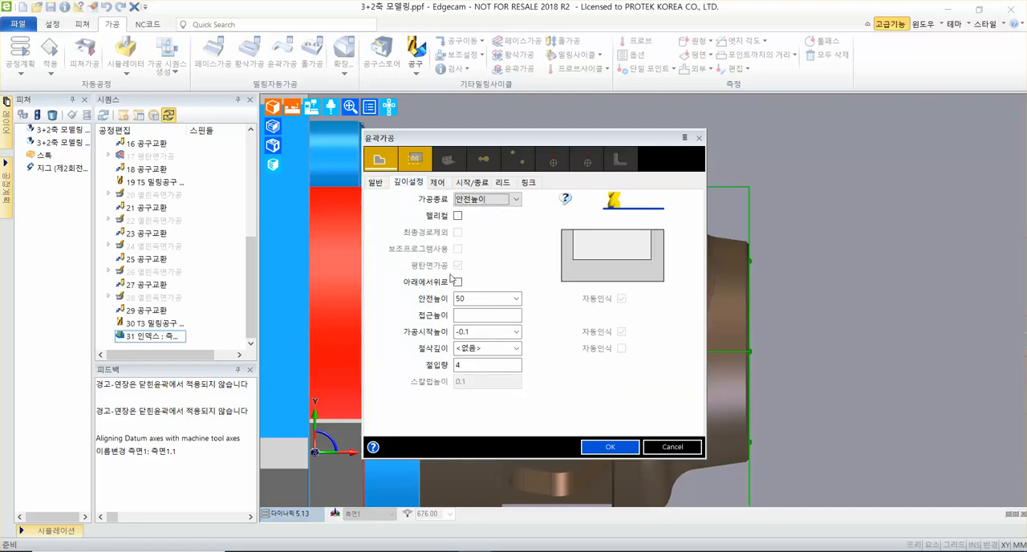
pyautogui.click(473, 316)
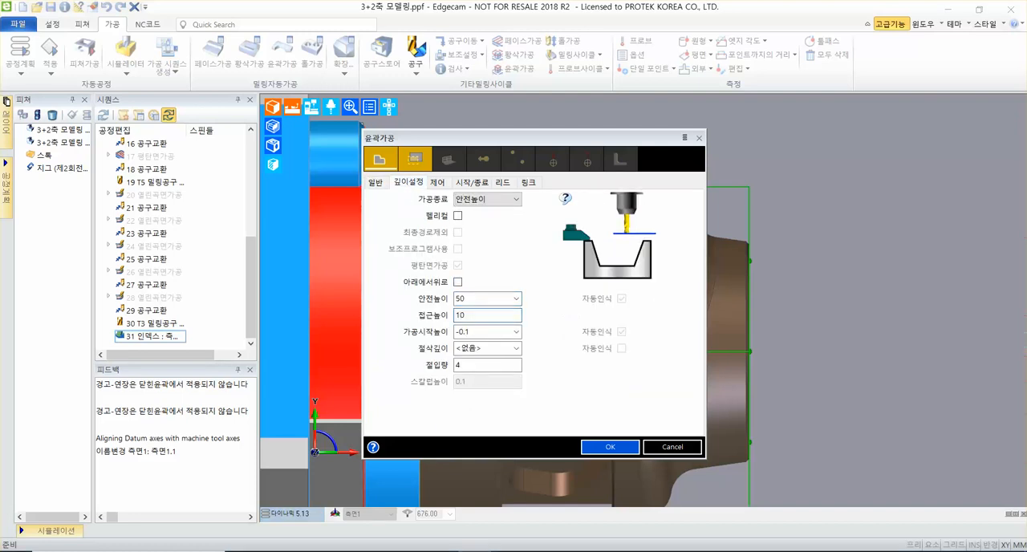
pyautogui.write('16')
pyautogui.press('Tab')
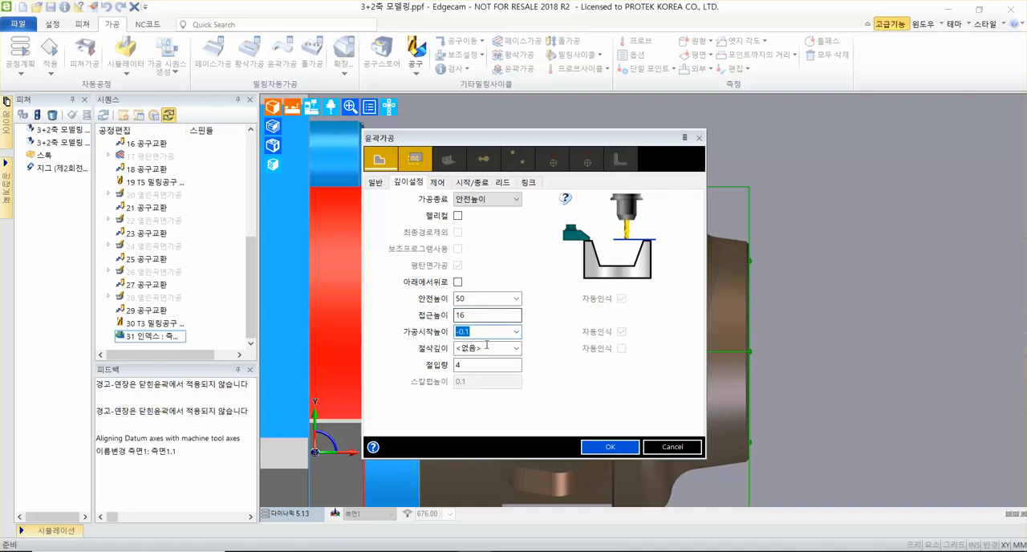
pyautogui.write('6')
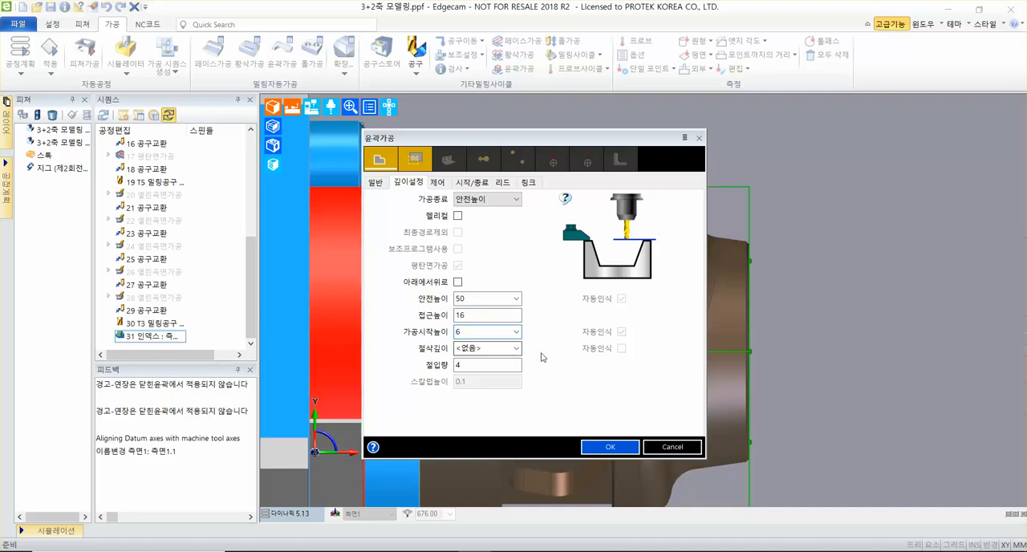
pyautogui.click(507, 347)
pyautogui.click(503, 372)
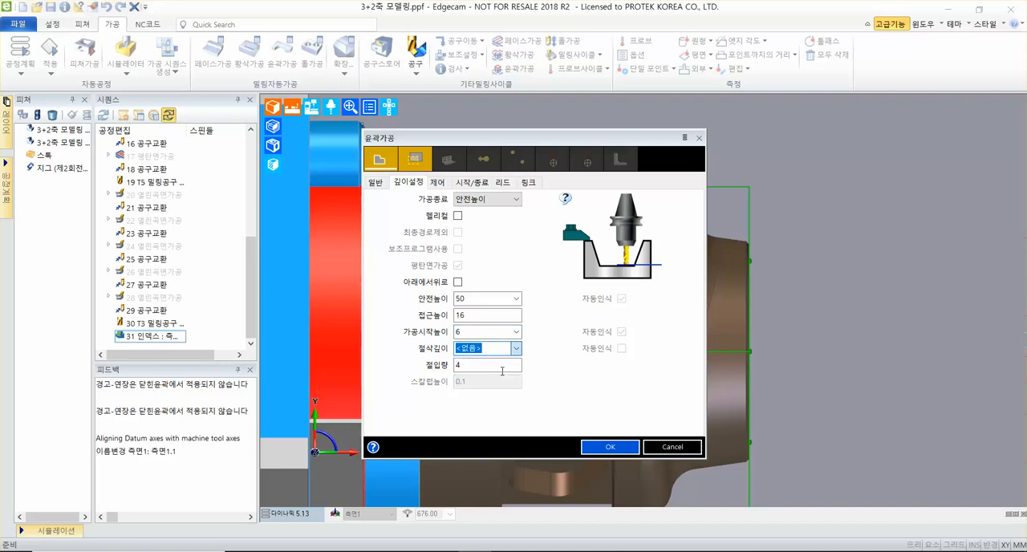
pyautogui.click(490, 366)
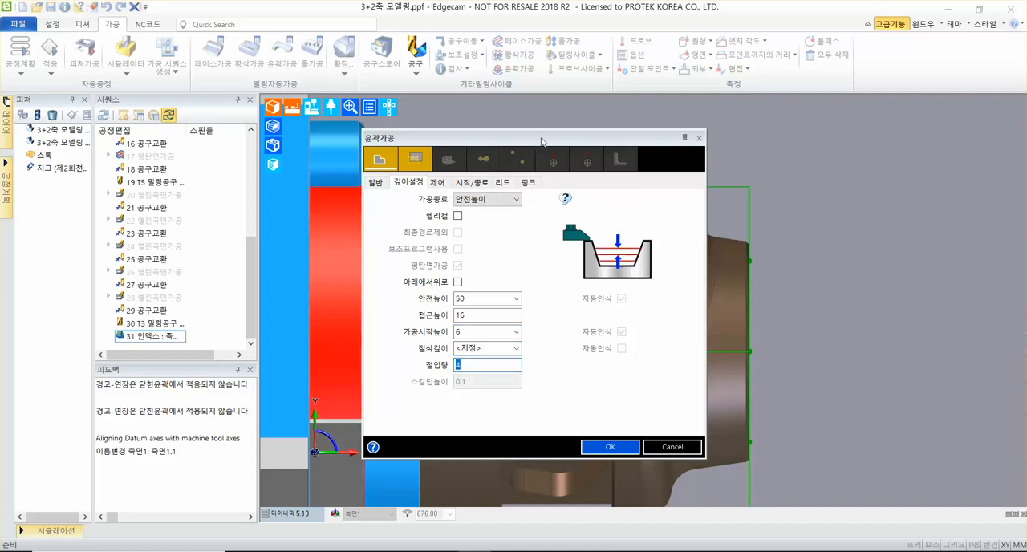
pyautogui.moveTo(542, 142); pyautogui.dragTo(592, 95)
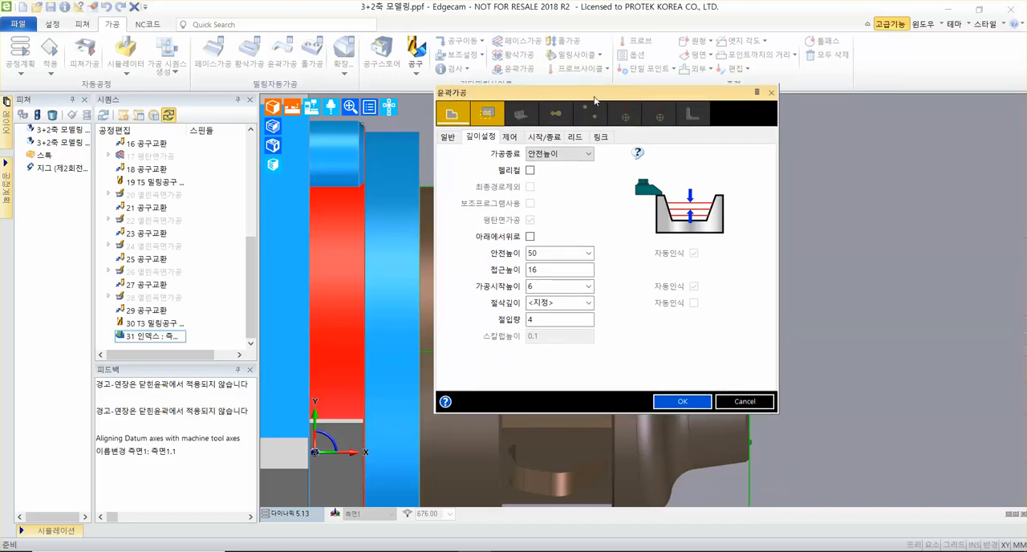
pyautogui.hotkey('ctrl', '1')
pyautogui.click(514, 289)
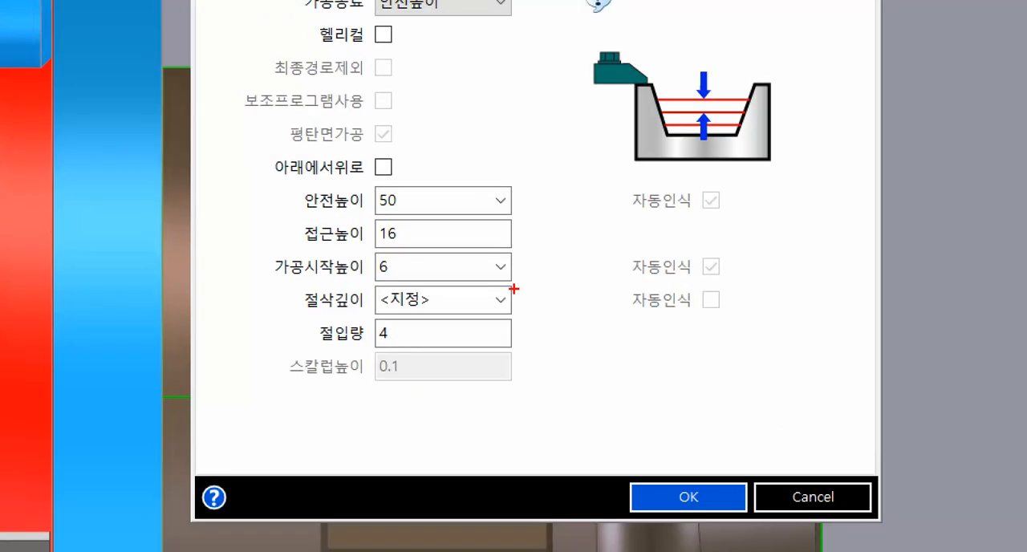
pyautogui.keyDown('ctrl'); pyautogui.keyDown('shift'); pyautogui.moveTo(416, 232); pyautogui.dragTo(486, 231); pyautogui.keyUp('shift'); pyautogui.keyUp('ctrl')
pyautogui.keyDown('ctrl'); pyautogui.keyDown('shift'); pyautogui.moveTo(413, 267); pyautogui.dragTo(551, 265); pyautogui.keyUp('shift'); pyautogui.keyUp('ctrl')
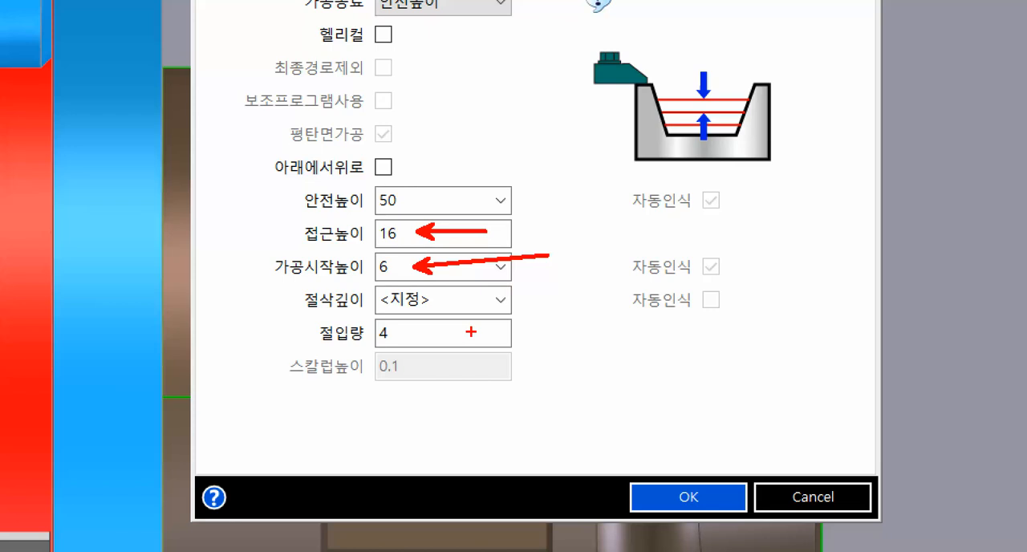
pyautogui.press('Escape')
# Examine the 측면1 workplane origin beside the pocket as the Z reference for the start height (가공시작높이).
pyautogui.moveTo(593, 94); pyautogui.dragTo(832, 57)
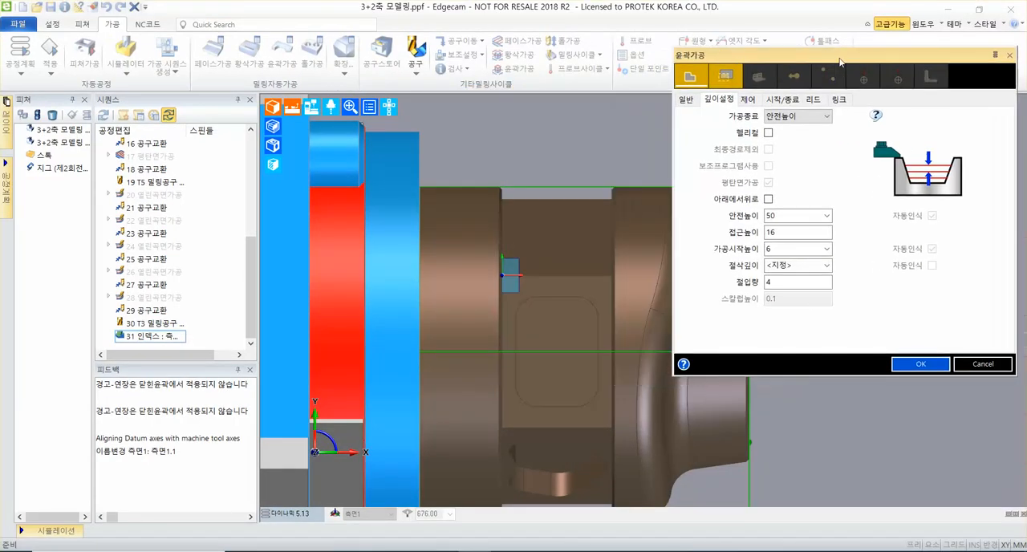
pyautogui.moveTo(583, 394); pyautogui.dragTo(289, 308, button='middle')
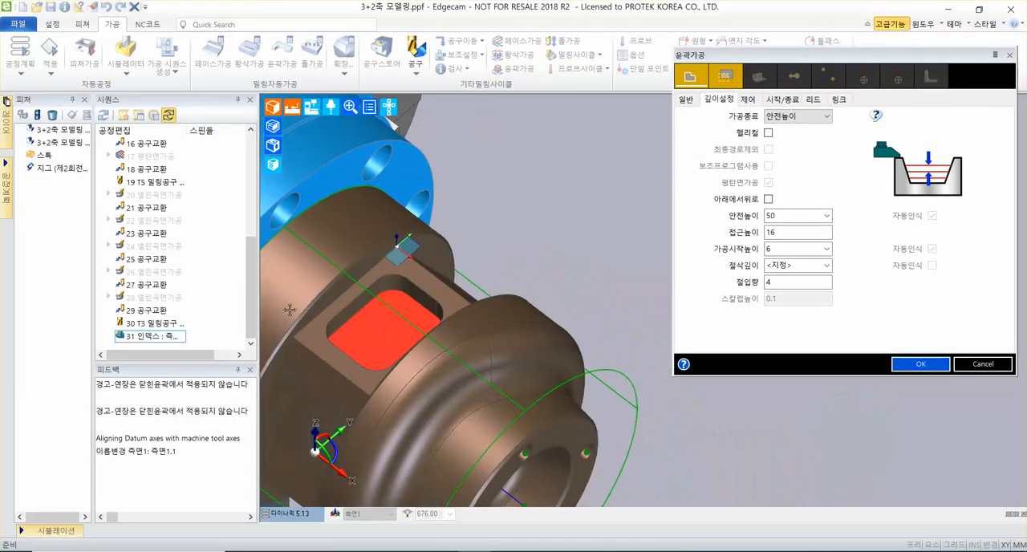
pyautogui.scroll(5, 394, 289)
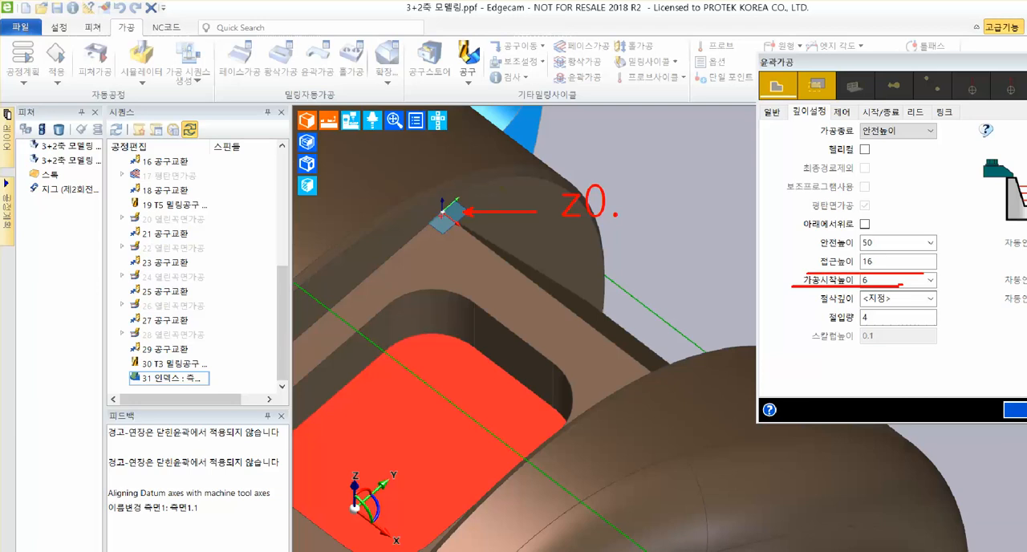
pyautogui.moveTo(309, 260); pyautogui.dragTo(437, 167)
pyautogui.press('Escape')
pyautogui.moveTo(845, 67); pyautogui.dragTo(773, 68)
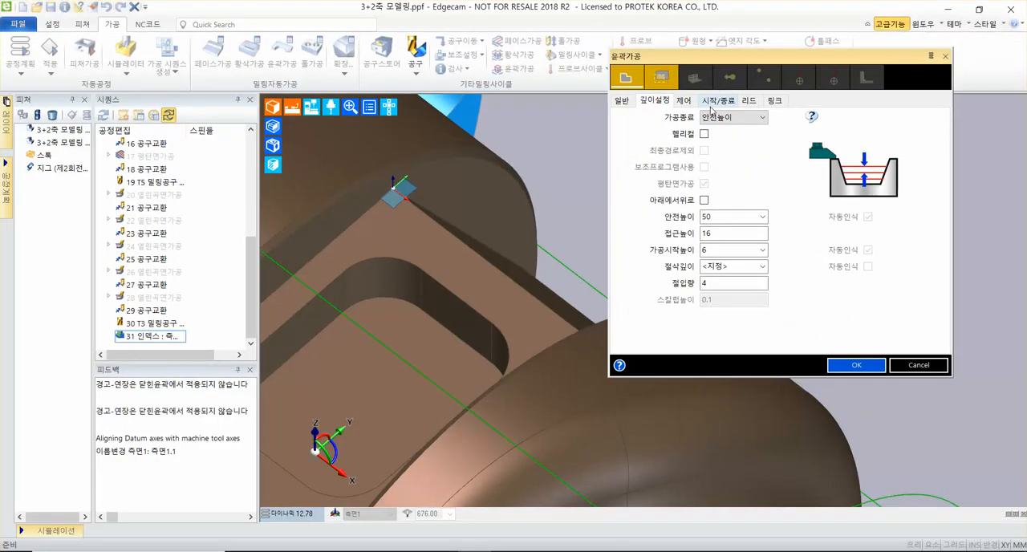
# Keep the cycle's start (시작) and end (종료) extension distances at 20.
pyautogui.click(521, 200)
pyautogui.doubleClick(720, 166)
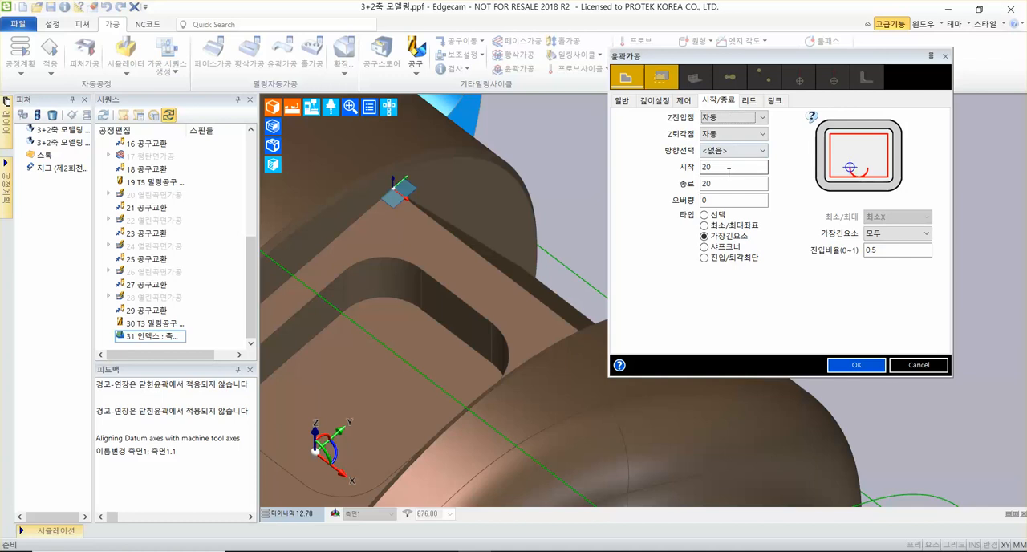
pyautogui.doubleClick(730, 183)
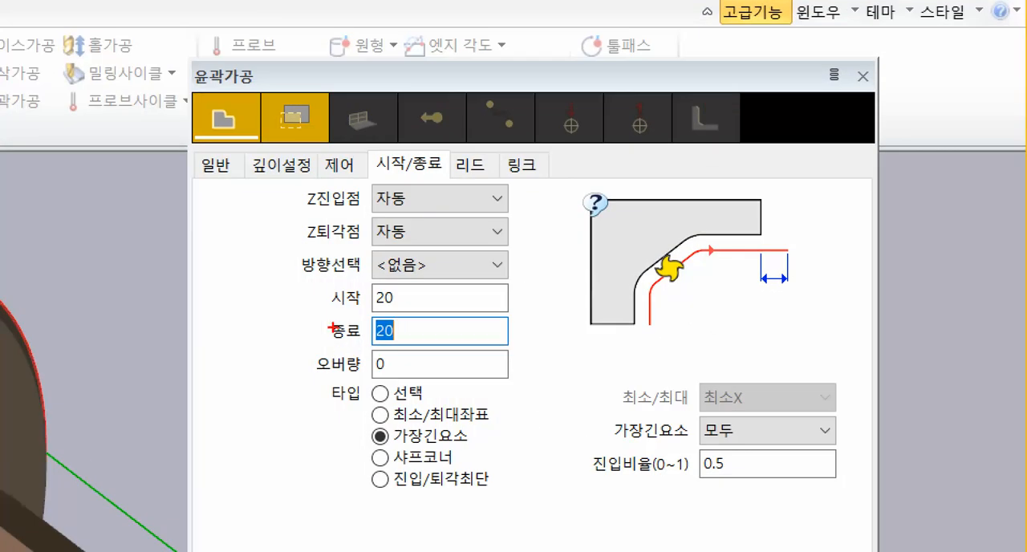
pyautogui.moveTo(319, 315); pyautogui.dragTo(498, 317)
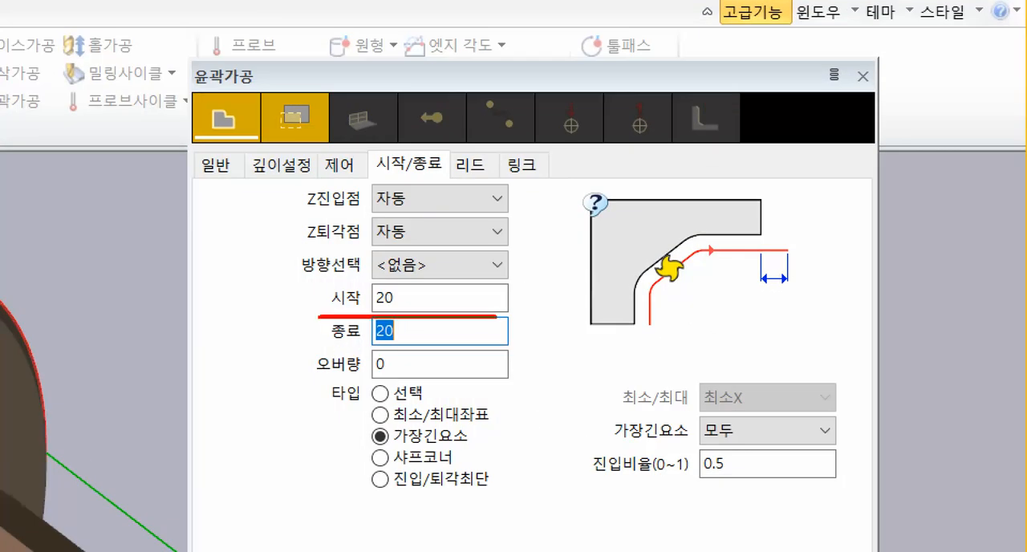
pyautogui.moveTo(310, 352); pyautogui.dragTo(530, 353)
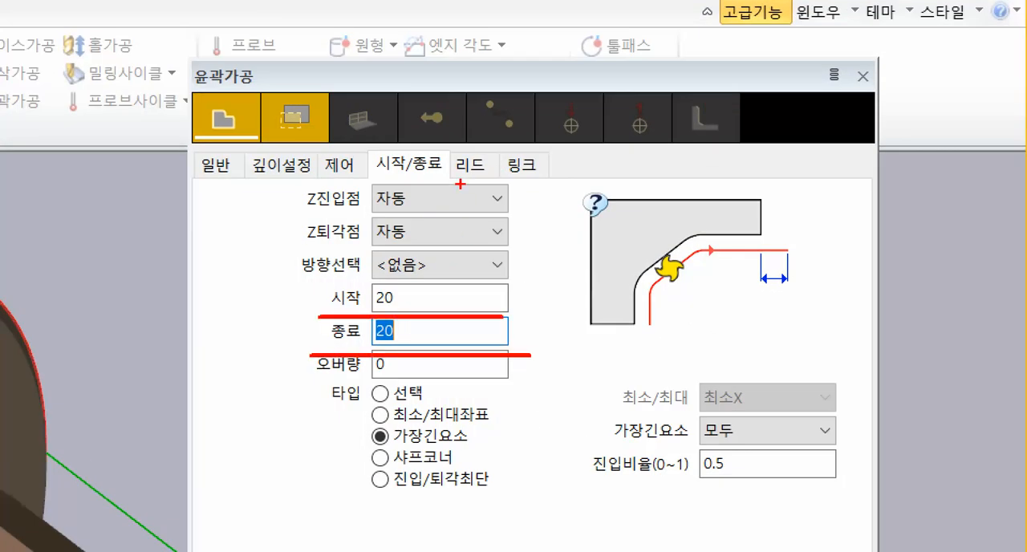
pyautogui.moveTo(445, 146); pyautogui.dragTo(505, 187)
pyautogui.keyDown('ctrl'); pyautogui.keyDown('shift'); pyautogui.moveTo(490, 154); pyautogui.dragTo(594, 66); pyautogui.keyUp('shift'); pyautogui.keyUp('ctrl')
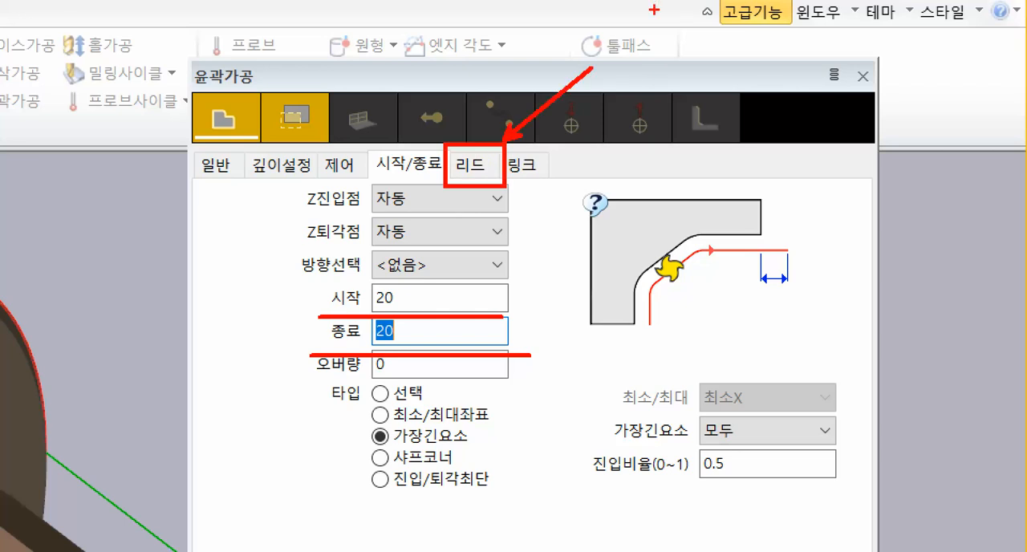
pyautogui.press('Escape')
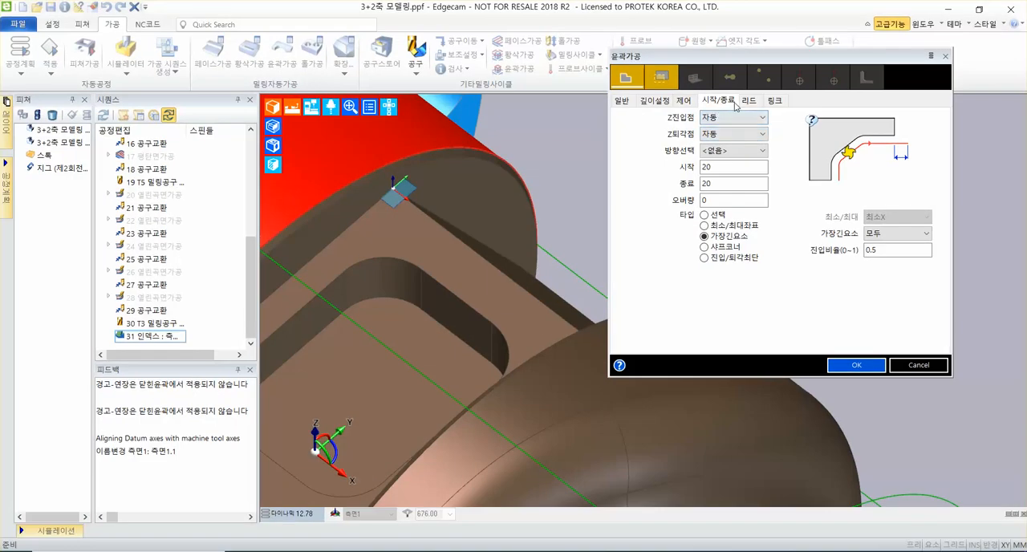
# Compare the illustrations for the start (시작) and end (종료) extensions to see where each applies along the profile.
pyautogui.click(739, 167)
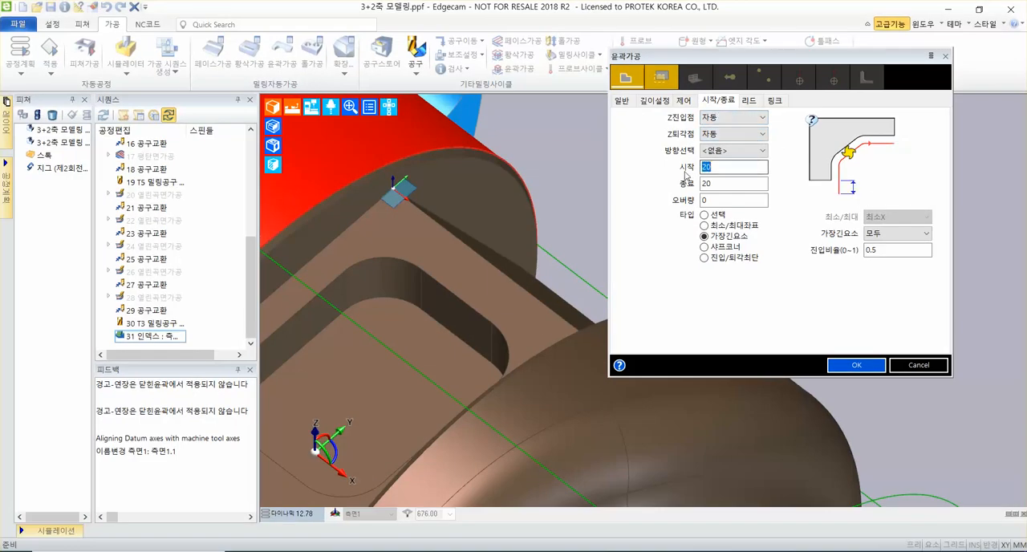
pyautogui.click(743, 185)
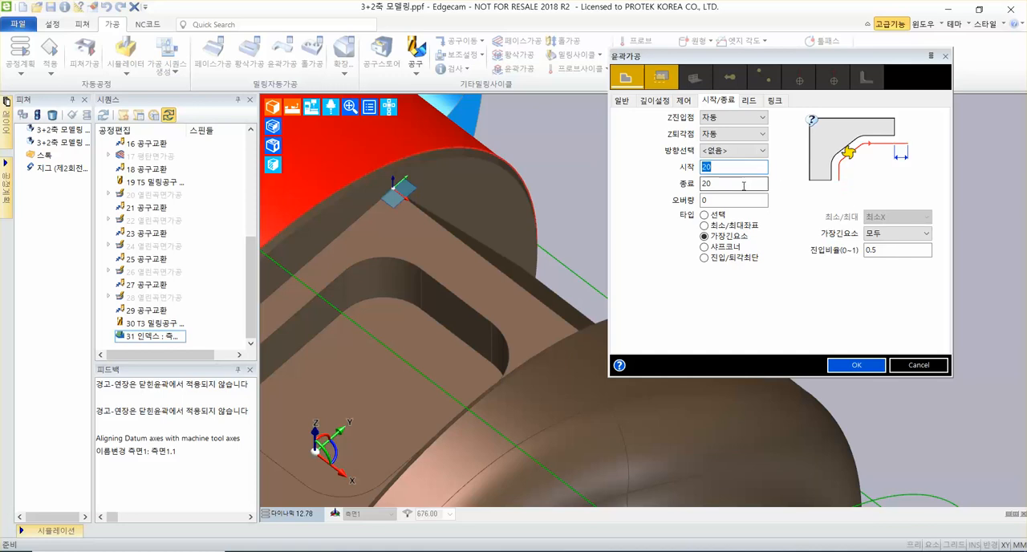
pyautogui.click(738, 168)
pyautogui.click(735, 183)
pyautogui.click(735, 168)
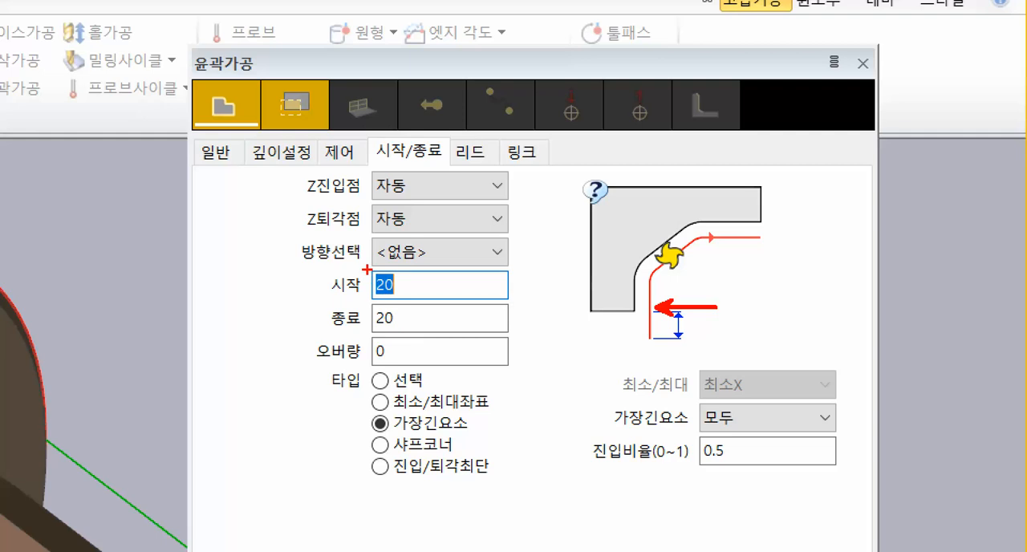
pyautogui.moveTo(367, 269); pyautogui.dragTo(423, 304)
pyautogui.moveTo(671, 340); pyautogui.dragTo(815, 340)
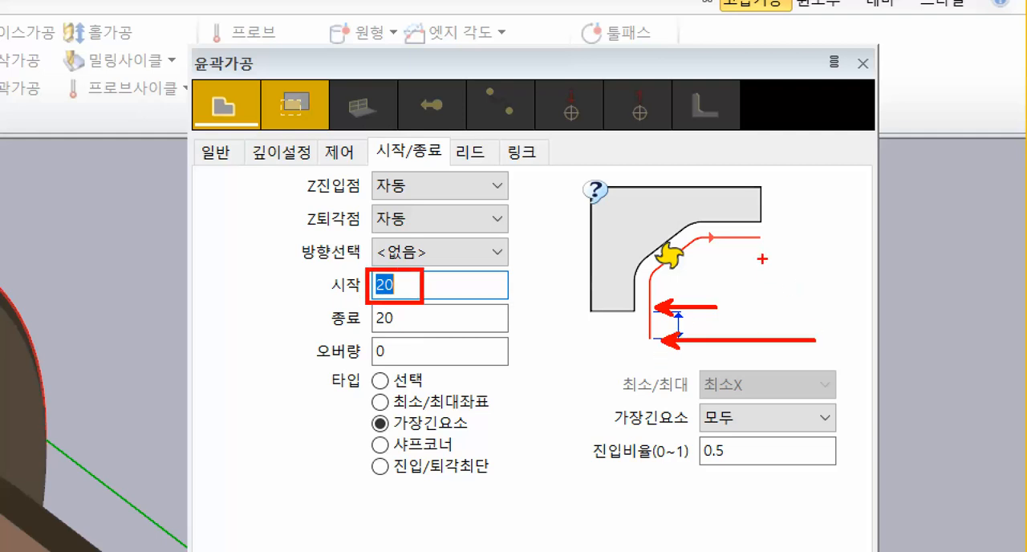
pyautogui.moveTo(759, 243); pyautogui.dragTo(796, 305)
pyautogui.moveTo(803, 243); pyautogui.dragTo(833, 286)
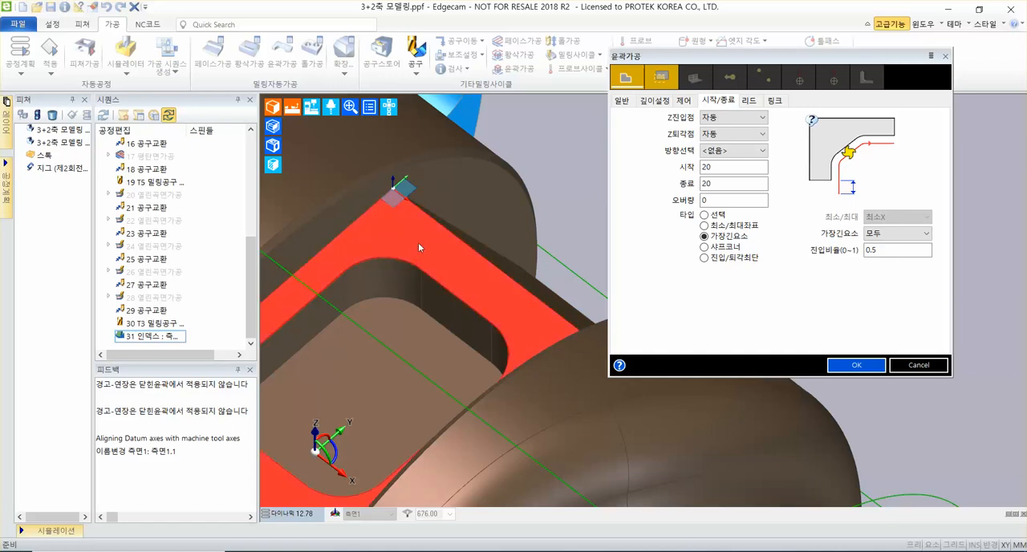
# Use horizontal (수평) leads with 진입각도 90 and 진입거리, 진입반경 and 직교거리 0, and accept the profiling cycle settings.
pyautogui.click(749, 100)
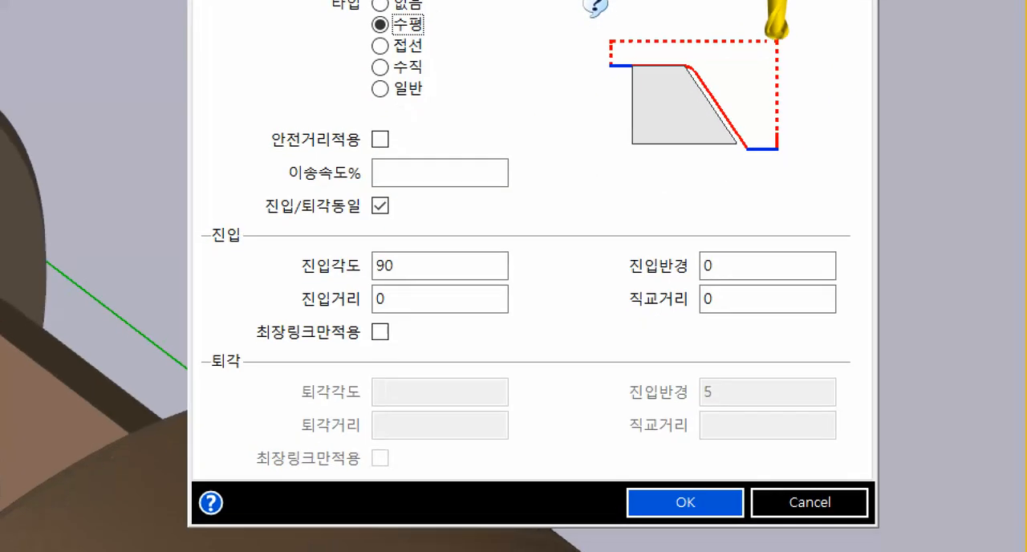
pyautogui.click(585, 288)
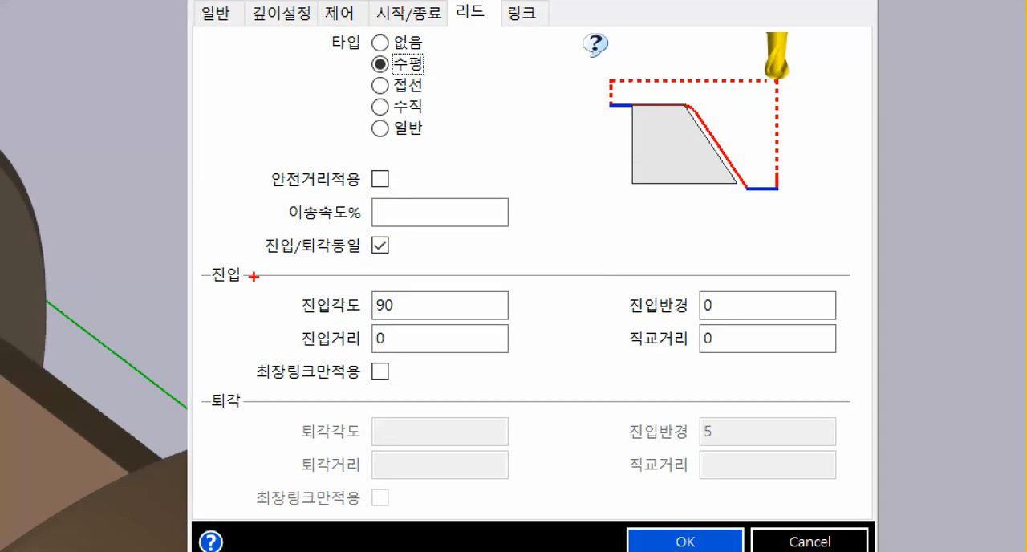
pyautogui.keyDown('ctrl'); pyautogui.moveTo(255, 276); pyautogui.dragTo(871, 366); pyautogui.keyUp('ctrl')
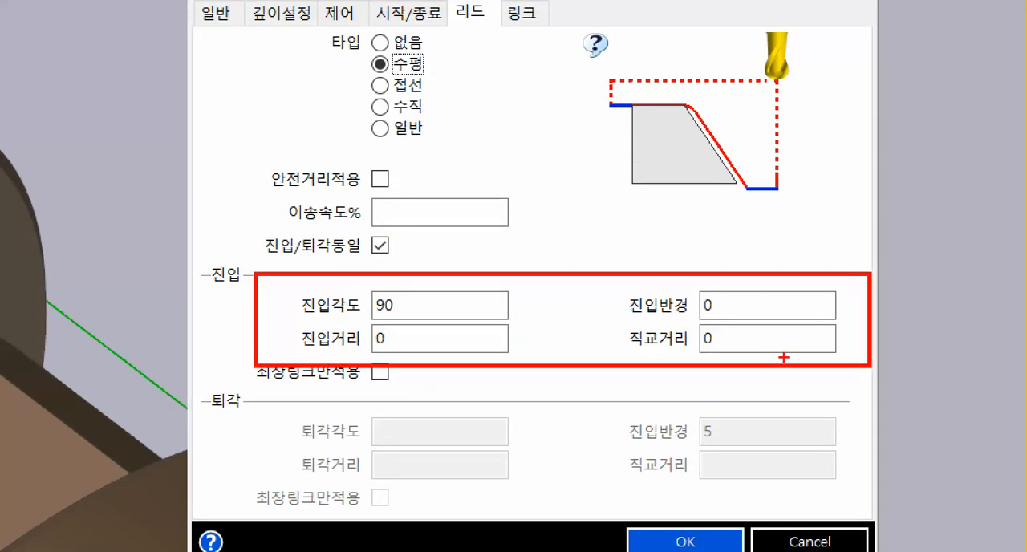
pyautogui.moveTo(688, 280)
pyautogui.mouseDown()
pyautogui.moveTo(726, 286)
pyautogui.moveTo(679, 323)
pyautogui.mouseUp()
pyautogui.moveTo(401, 353); pyautogui.dragTo(378, 340)
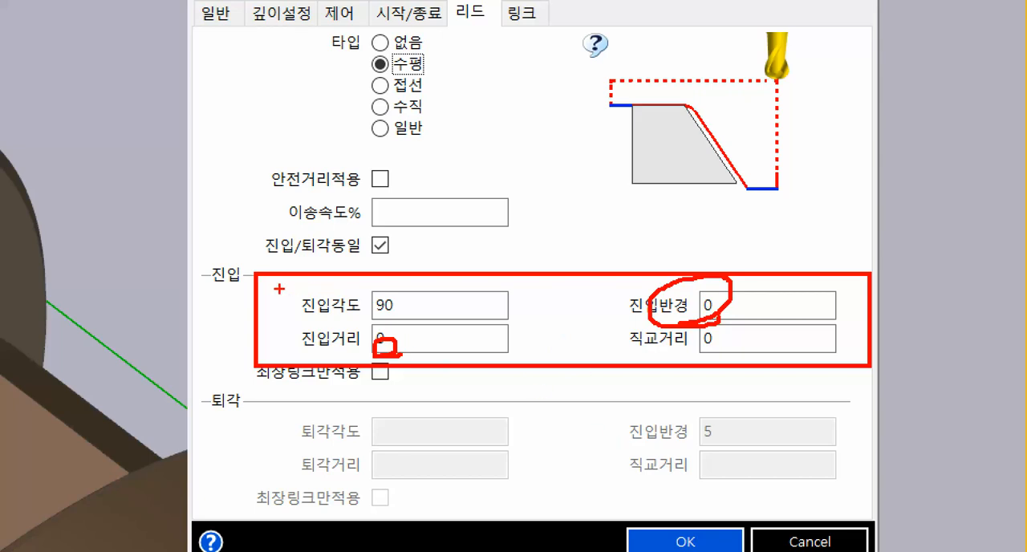
pyautogui.moveTo(280, 289)
pyautogui.mouseDown()
pyautogui.moveTo(463, 322)
pyautogui.moveTo(549, 298)
pyautogui.mouseUp()
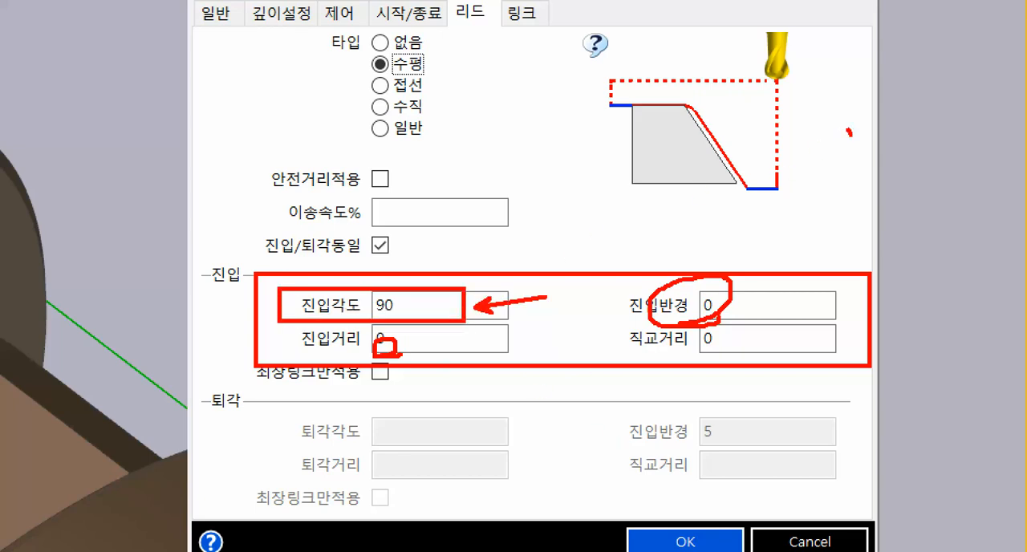
pyautogui.moveTo(849, 131)
pyautogui.mouseDown()
pyautogui.moveTo(855, 183)
pyautogui.moveTo(815, 191)
pyautogui.mouseUp()
pyautogui.moveTo(835, 169)
pyautogui.mouseDown()
pyautogui.moveTo(799, 199)
pyautogui.moveTo(839, 216)
pyautogui.mouseUp()
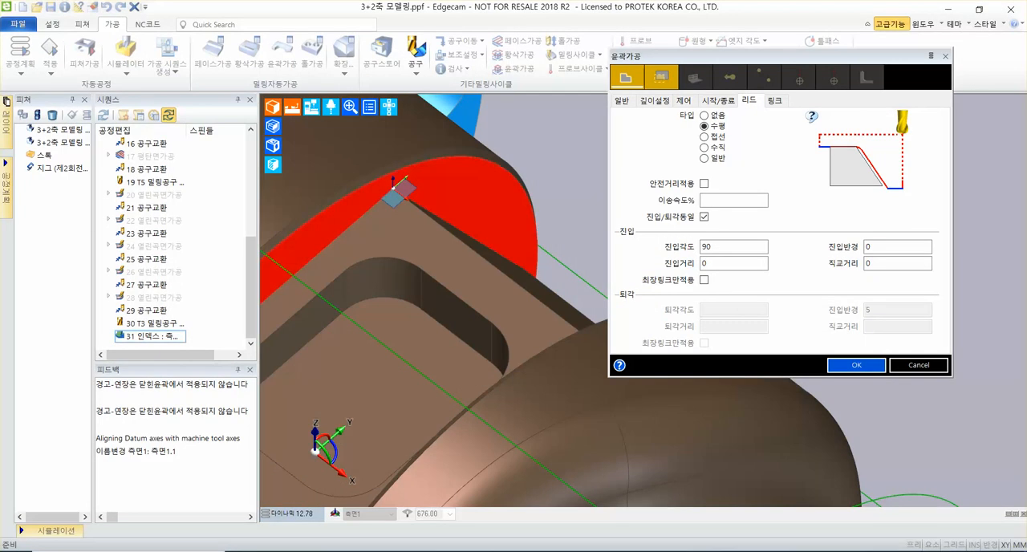
pyautogui.click(847, 366)
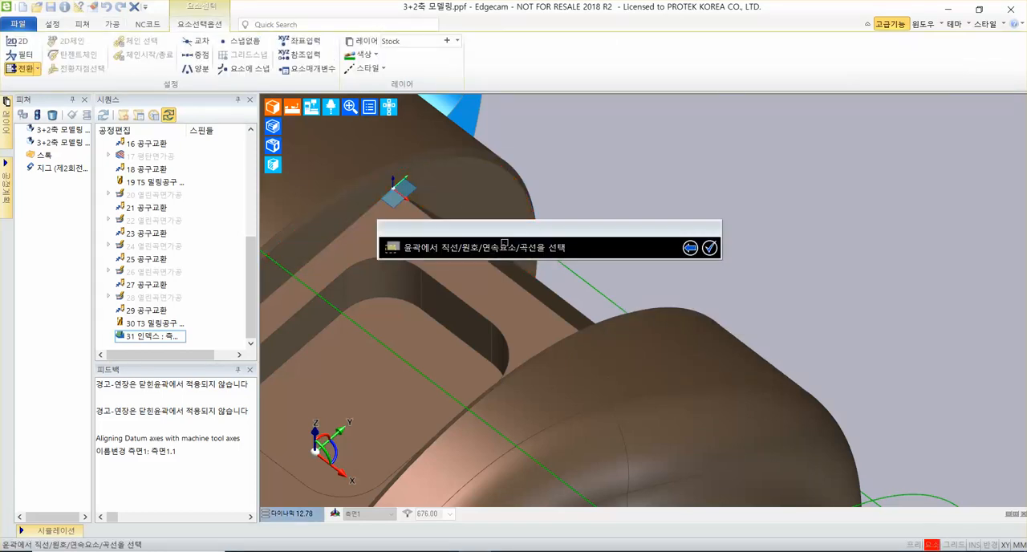
# Select the pocket face's straight edge beside the 측면1 workplane origin as the first profile.
pyautogui.moveTo(472, 314); pyautogui.dragTo(607, 372, button='middle')
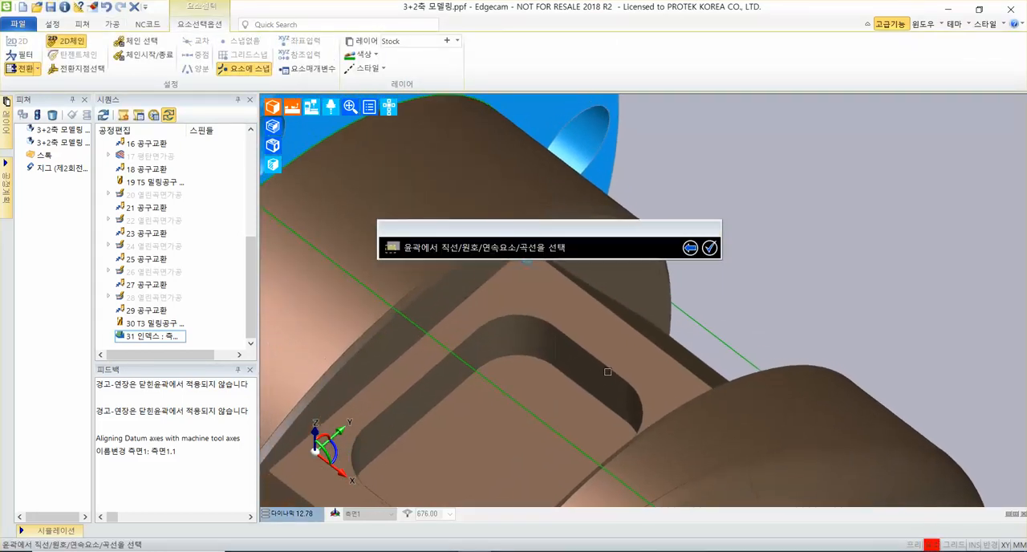
pyautogui.click(562, 266)
pyautogui.moveTo(549, 234); pyautogui.dragTo(603, 153)
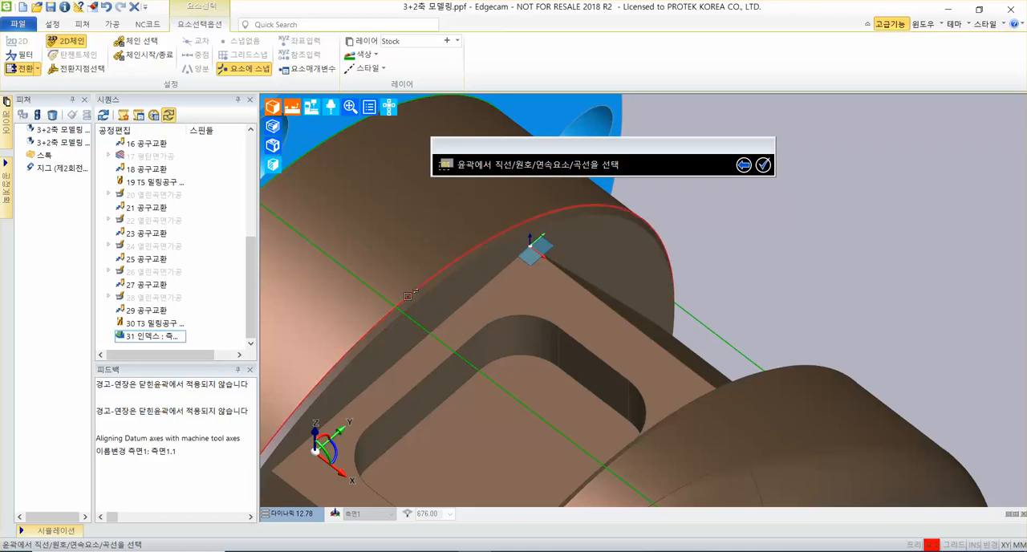
pyautogui.moveTo(577, 337); pyautogui.dragTo(587, 248, button='middle')
pyautogui.click(476, 209)
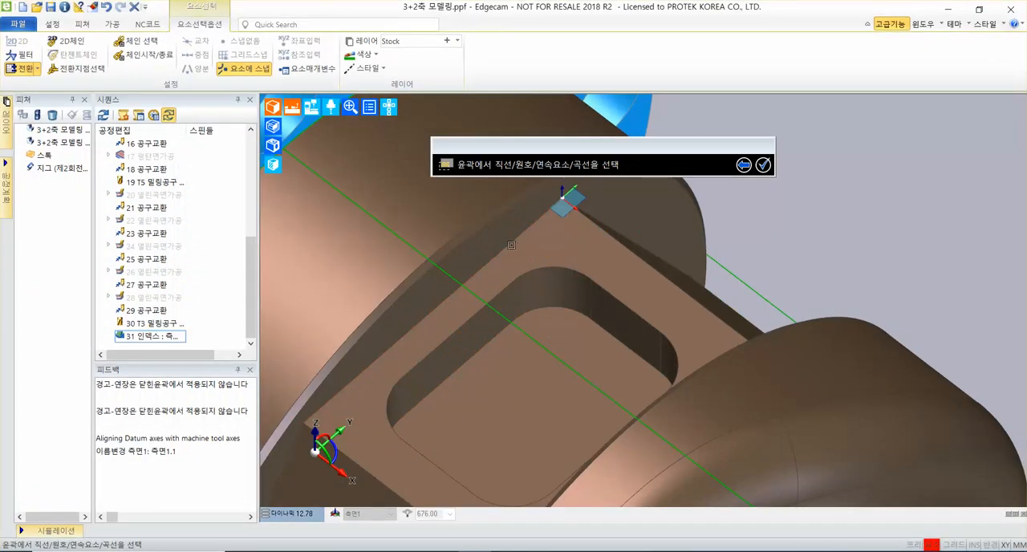
# Add the pocket face's opposite straight edge, farther from the 측면1 origin, as the second profile and confirm the selection.
pyautogui.moveTo(574, 285); pyautogui.dragTo(710, 307, button='middle')
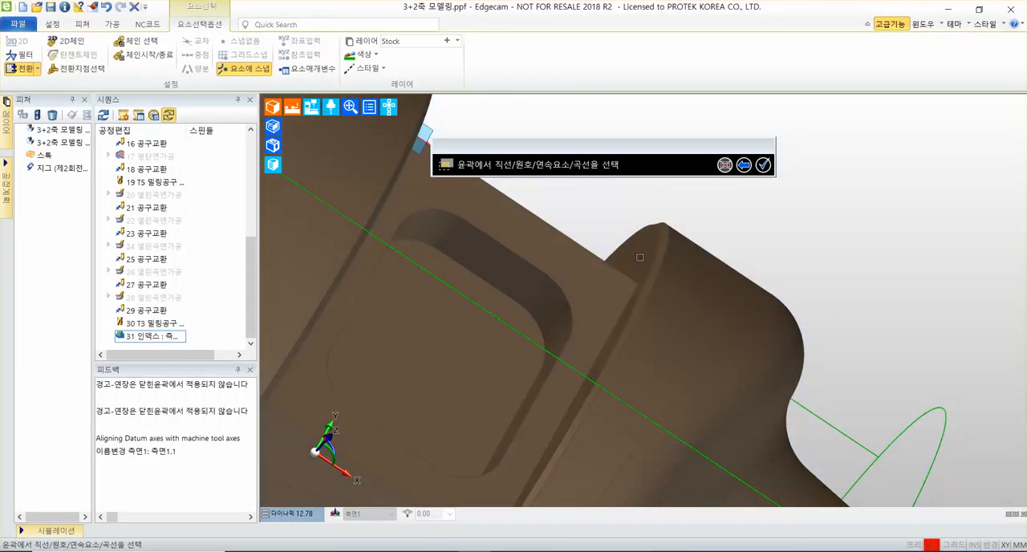
pyautogui.moveTo(572, 258); pyautogui.dragTo(419, 344, button='middle')
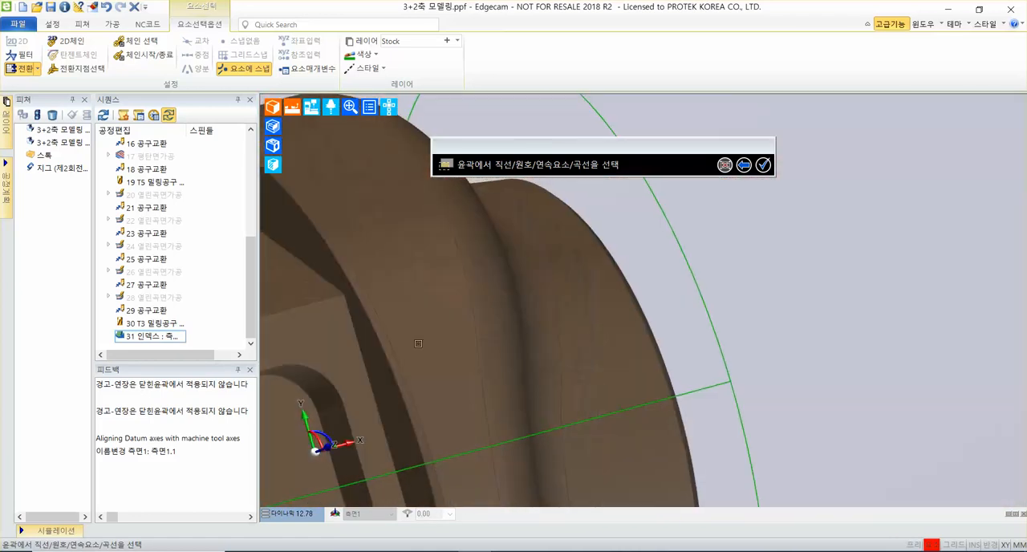
pyautogui.click(358, 347)
pyautogui.scroll(-4, 492, 338)
pyautogui.keyDown('ctrl'); pyautogui.moveTo(496, 340); pyautogui.dragTo(610, 337, button='middle'); pyautogui.keyUp('ctrl')
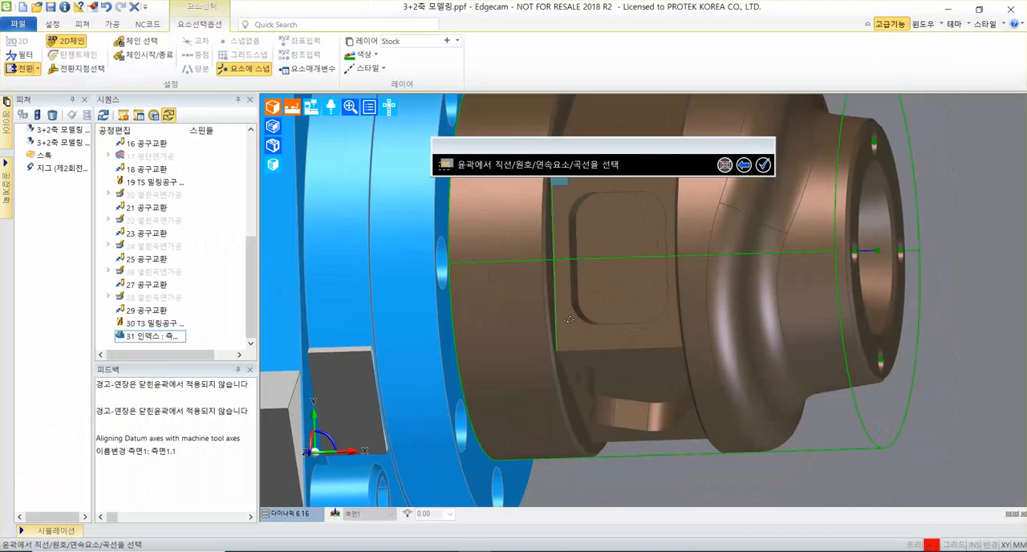
pyautogui.moveTo(590, 422); pyautogui.dragTo(715, 359, button='middle')
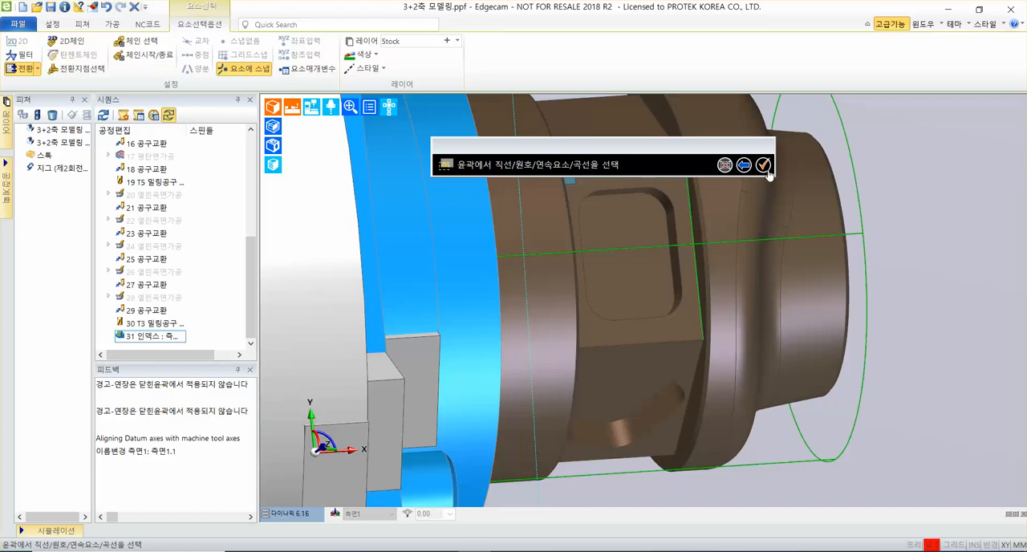
pyautogui.click(763, 166)
# Move the first profile's start point to its end at the 측면1 origin, keep the second profile's start, and confirm.
pyautogui.moveTo(919, 279); pyautogui.dragTo(747, 300, button='middle')
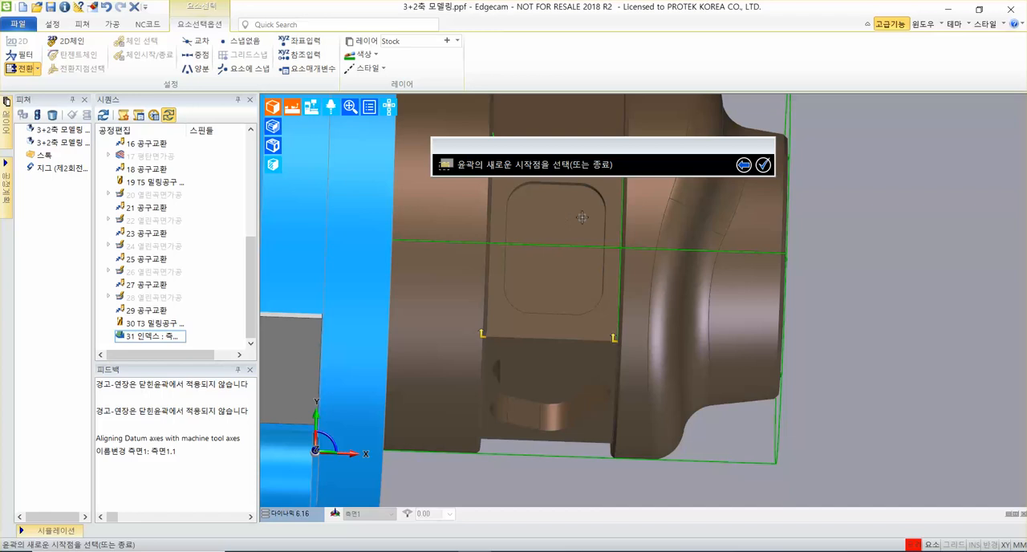
pyautogui.moveTo(647, 321); pyautogui.dragTo(656, 397, button='middle')
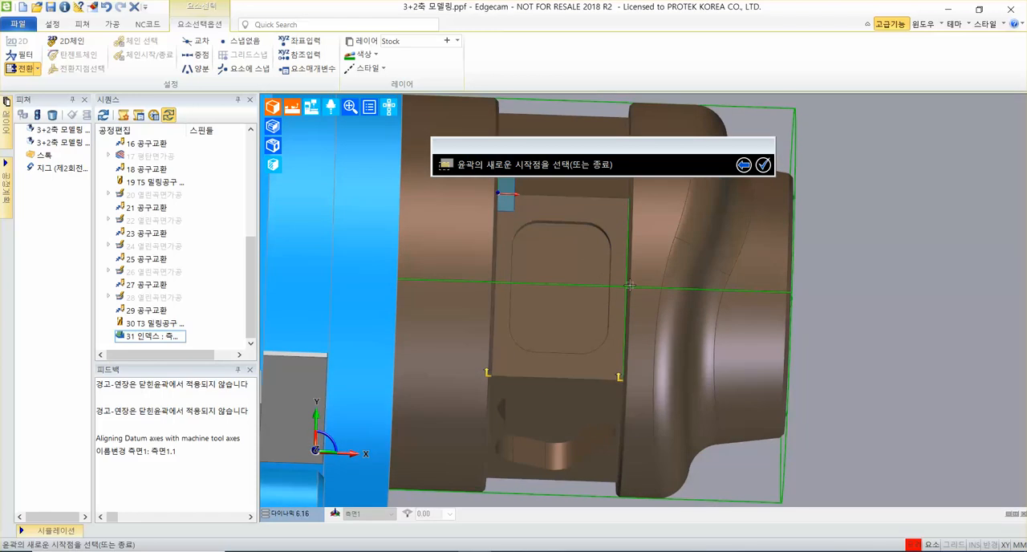
pyautogui.moveTo(661, 286); pyautogui.dragTo(615, 288, button='middle')
pyautogui.scroll(3, 502, 284)
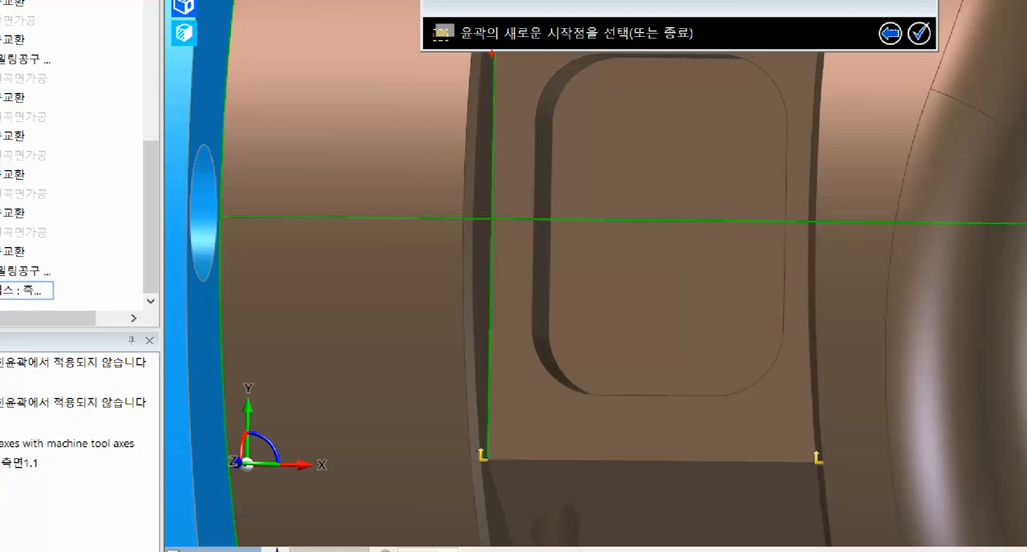
pyautogui.click(496, 53)
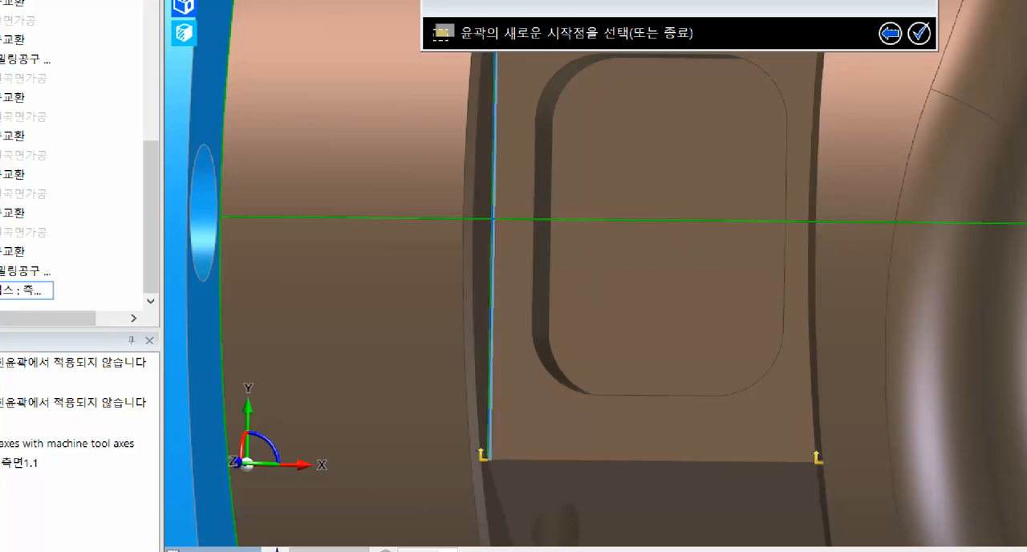
pyautogui.click(489, 459)
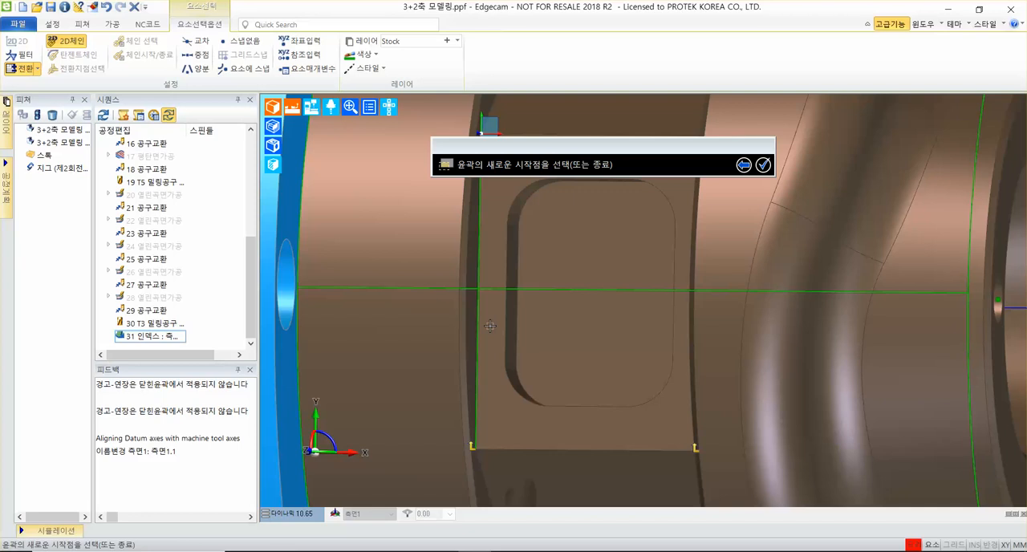
pyautogui.moveTo(507, 228); pyautogui.dragTo(502, 298, button='middle')
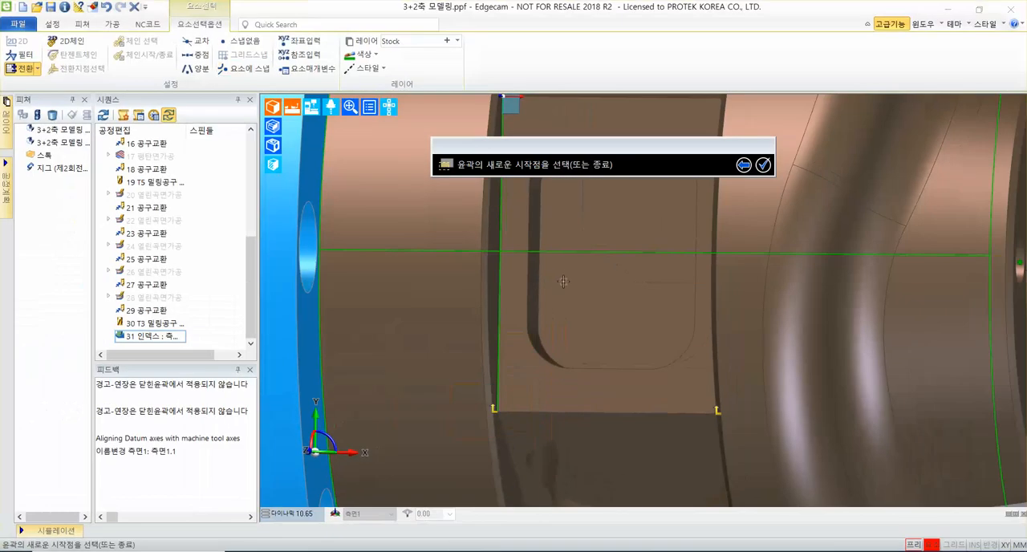
pyautogui.moveTo(642, 109); pyautogui.dragTo(591, 455, button='middle')
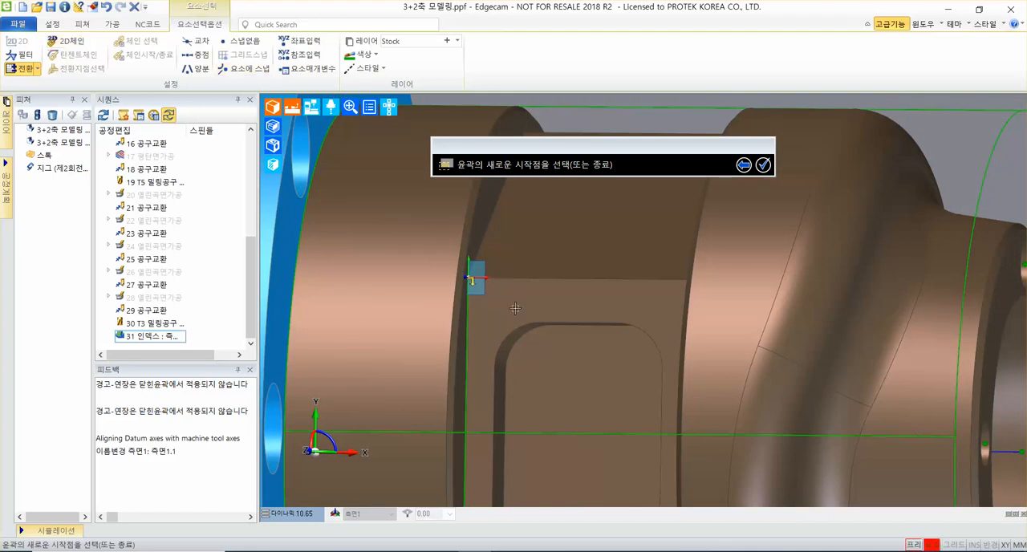
pyautogui.scroll(-2, 517, 313)
pyautogui.moveTo(590, 359); pyautogui.dragTo(583, 298, button='middle')
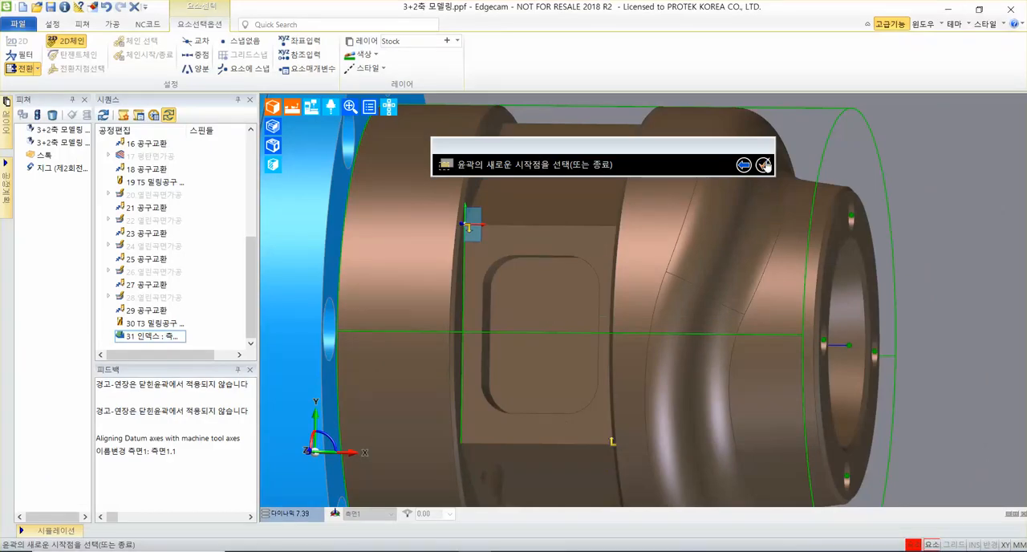
pyautogui.click(835, 61)
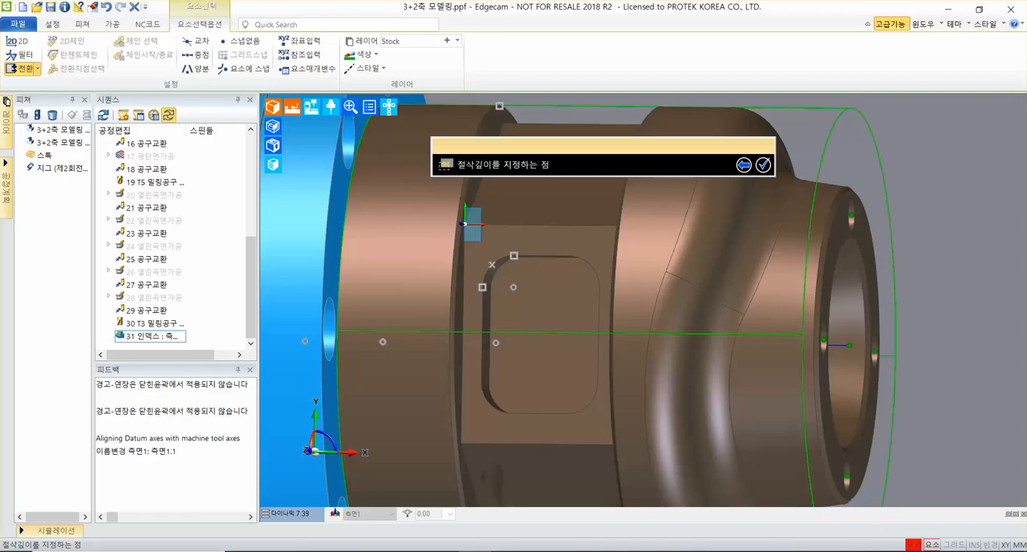
# Take the cutting depth from the corner point at the 측면1 workplane origin and finish the profiling cycle without a boundary element.
pyautogui.scroll(2, 506, 257)
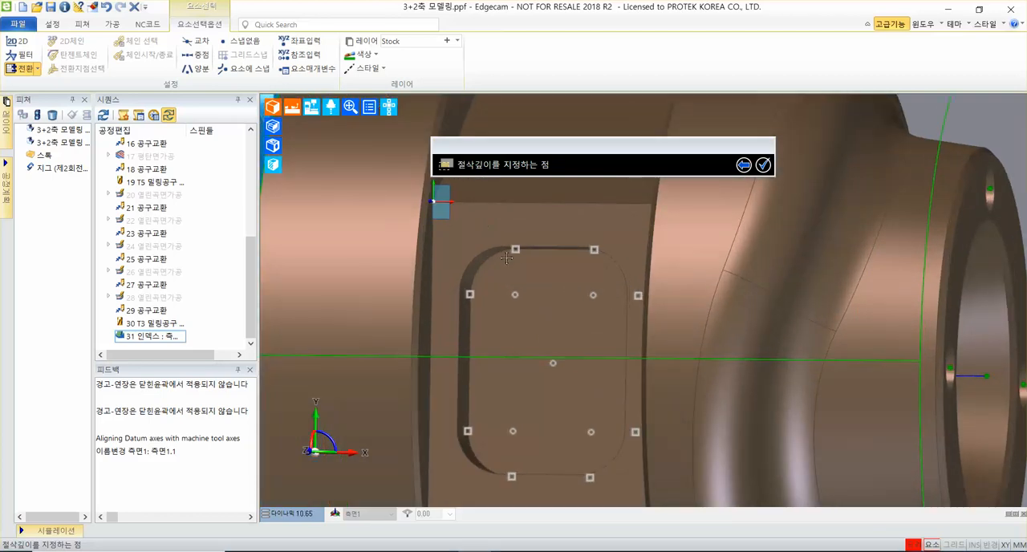
pyautogui.scroll(3, 506, 257)
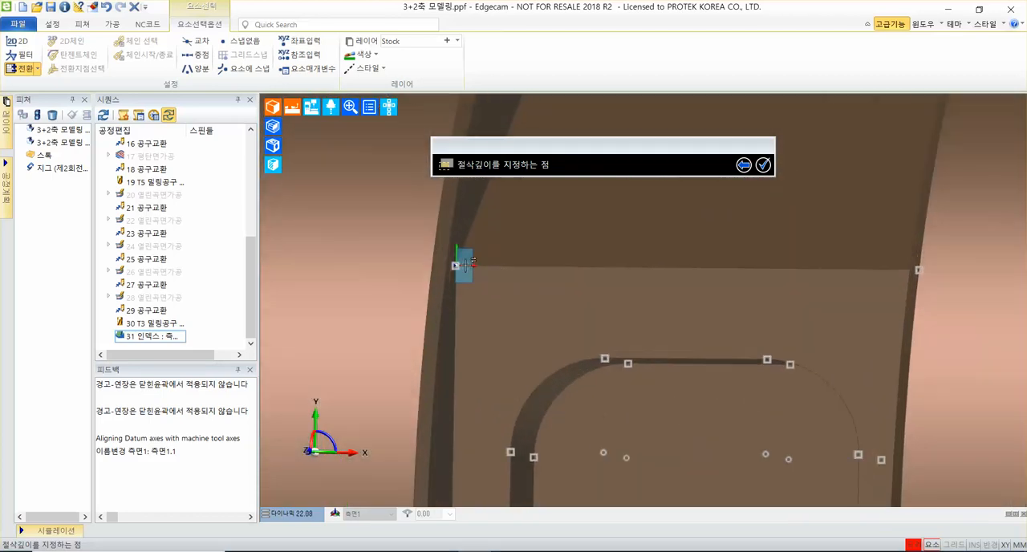
pyautogui.moveTo(456, 264)
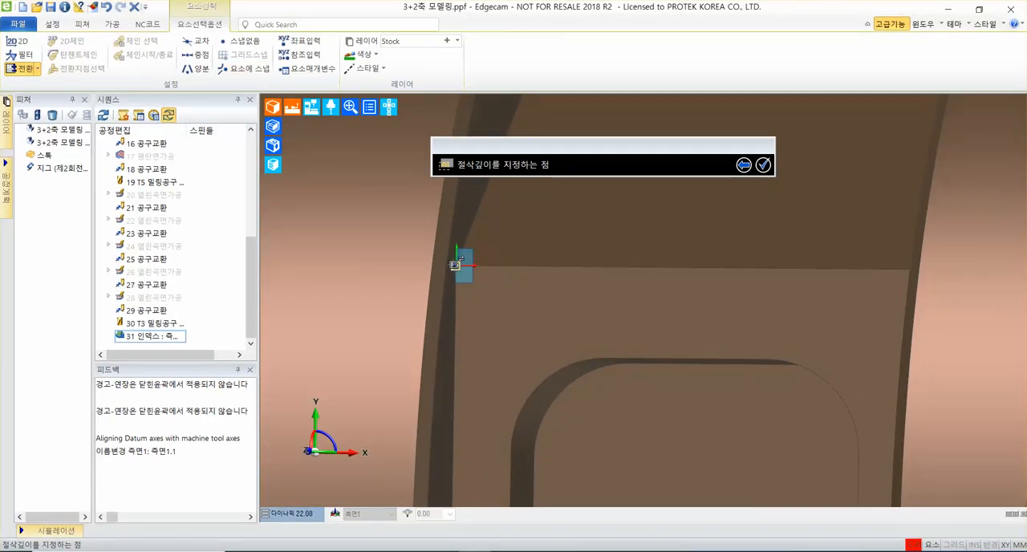
pyautogui.click(511, 309)
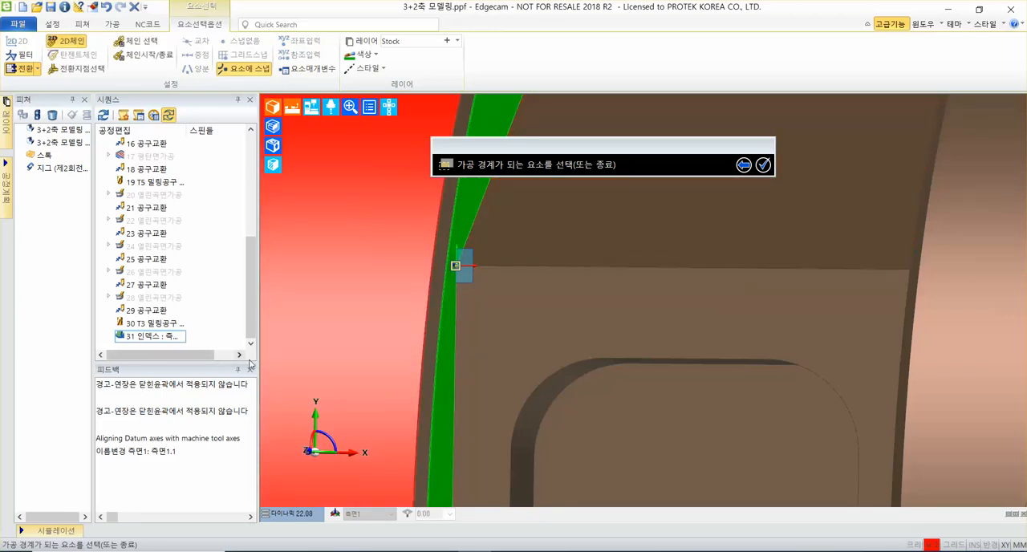
pyautogui.scroll(-5, 729, 214)
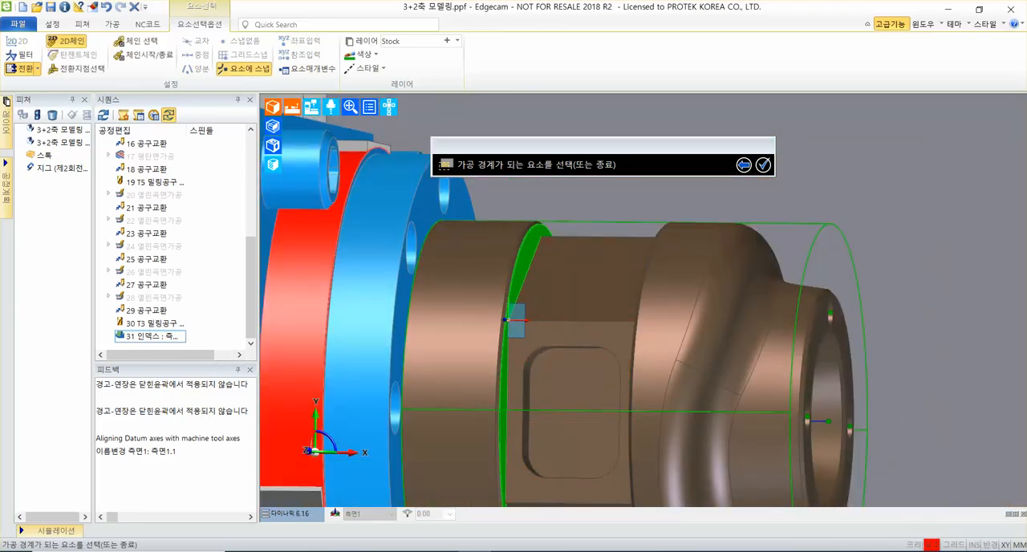
pyautogui.click(765, 164)
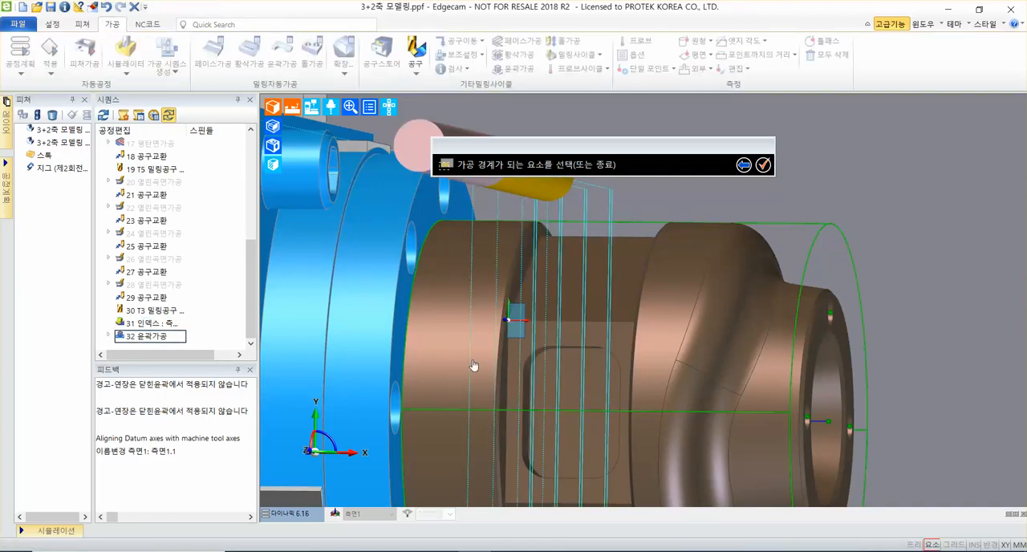
# Examine the profiling cycle's multi-pass toolpath around the part's flat side face and its approach moves.
pyautogui.moveTo(461, 350); pyautogui.dragTo(449, 269, button='middle')
pyautogui.scroll(5, 417, 301)
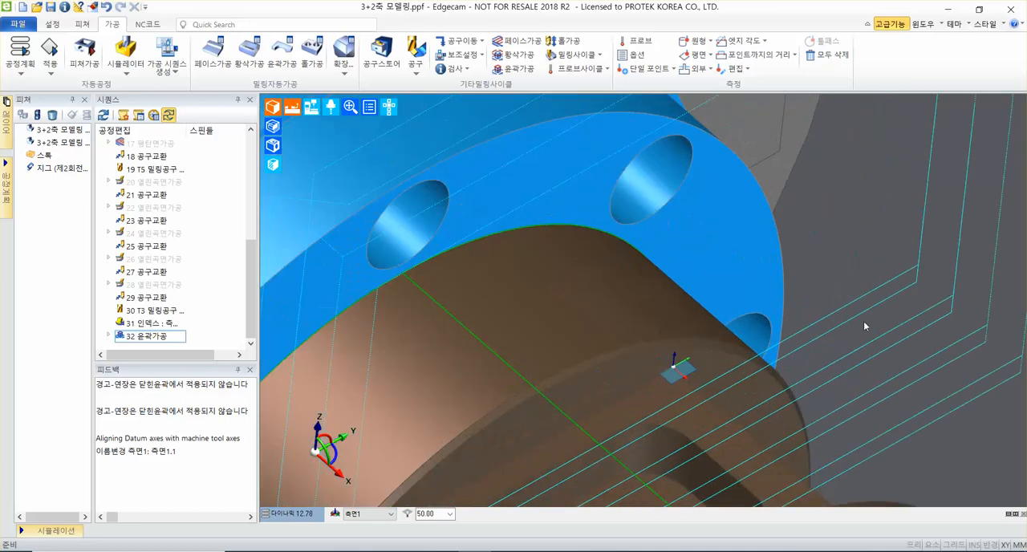
pyautogui.moveTo(864, 322); pyautogui.dragTo(796, 290, button='middle')
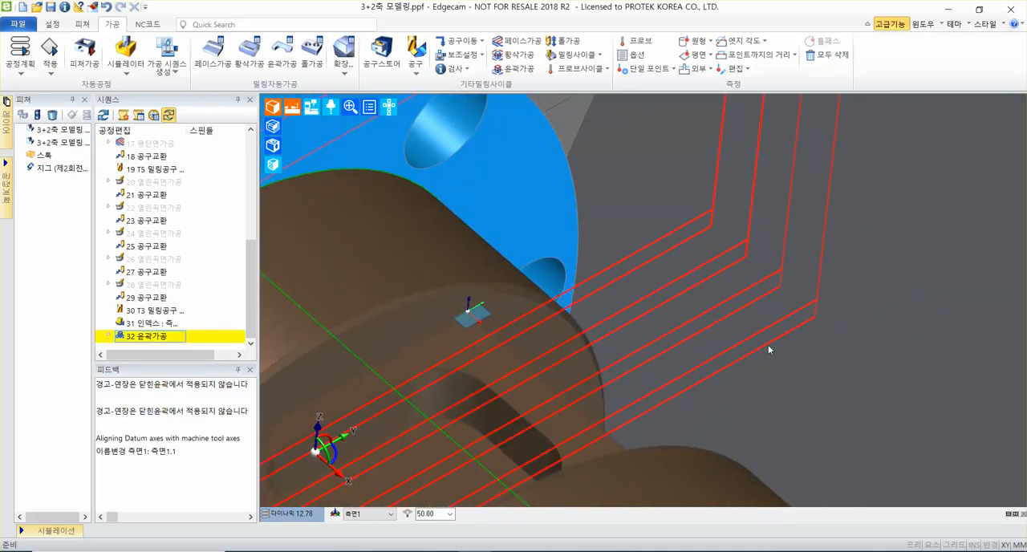
pyautogui.scroll(-3, 767, 408)
pyautogui.moveTo(767, 407); pyautogui.dragTo(710, 363, button='middle')
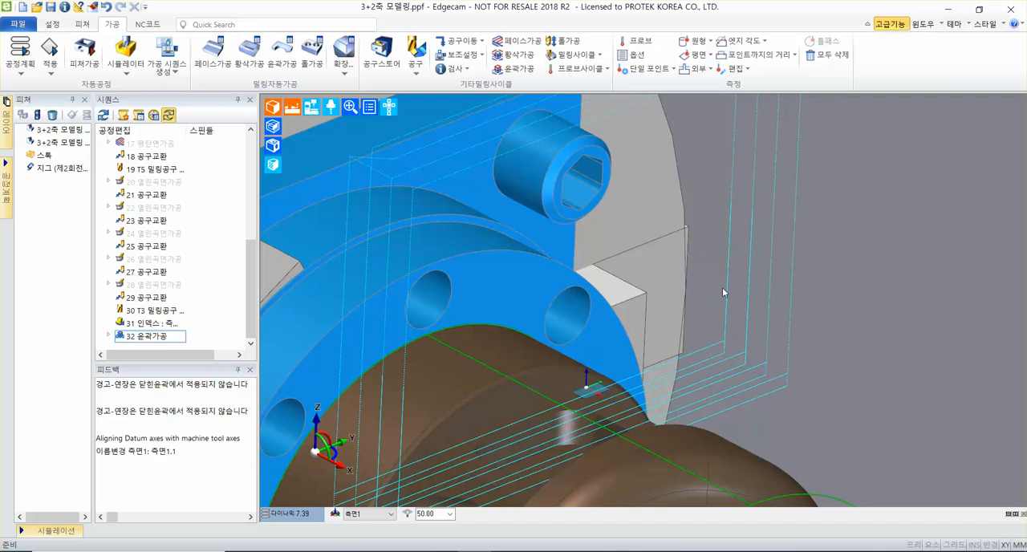
pyautogui.moveTo(725, 291); pyautogui.dragTo(713, 239, button='middle')
pyautogui.scroll(-2, 786, 151)
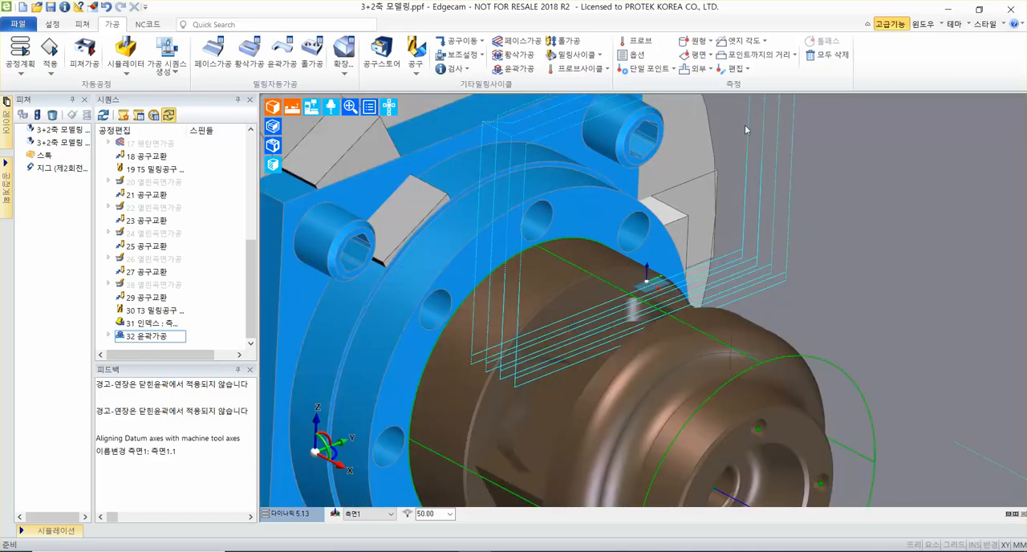
pyautogui.moveTo(821, 144); pyautogui.dragTo(790, 138, button='middle')
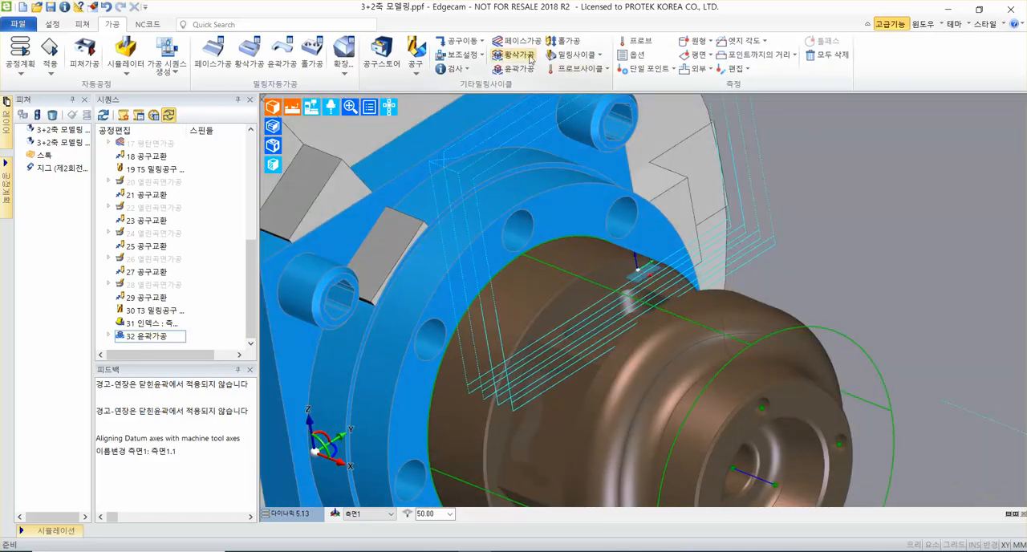
# Add a tool change move (공구교환) after the profiling cycle with 우선 축 set to Z.
pyautogui.click(460, 40)
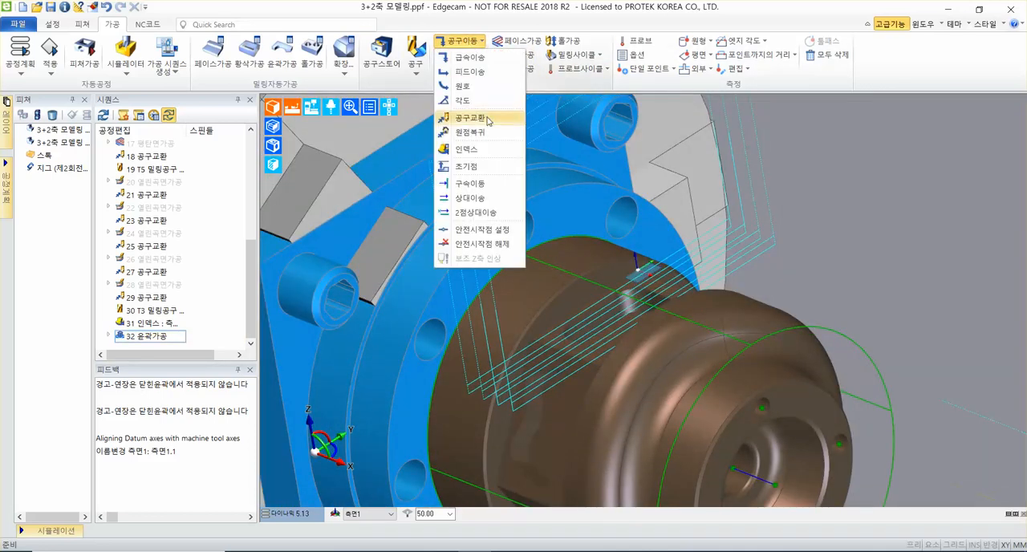
pyautogui.moveTo(484, 118)
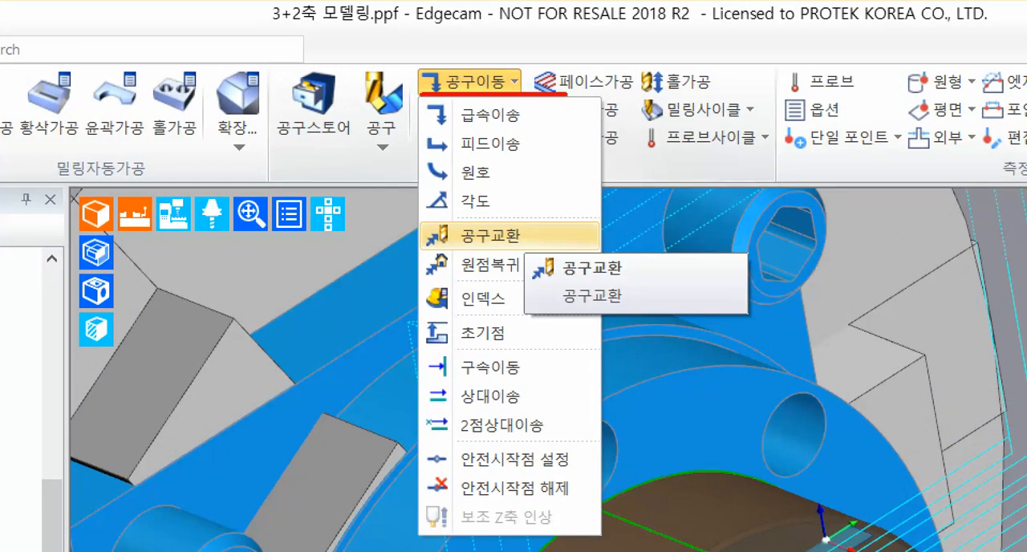
pyautogui.moveTo(417, 248)
pyautogui.keyDown('shift'); pyautogui.mouseDown()
pyautogui.moveTo(549, 250)
pyautogui.moveTo(695, 227)
pyautogui.mouseUp(); pyautogui.keyUp('shift')
pyautogui.press('Escape')
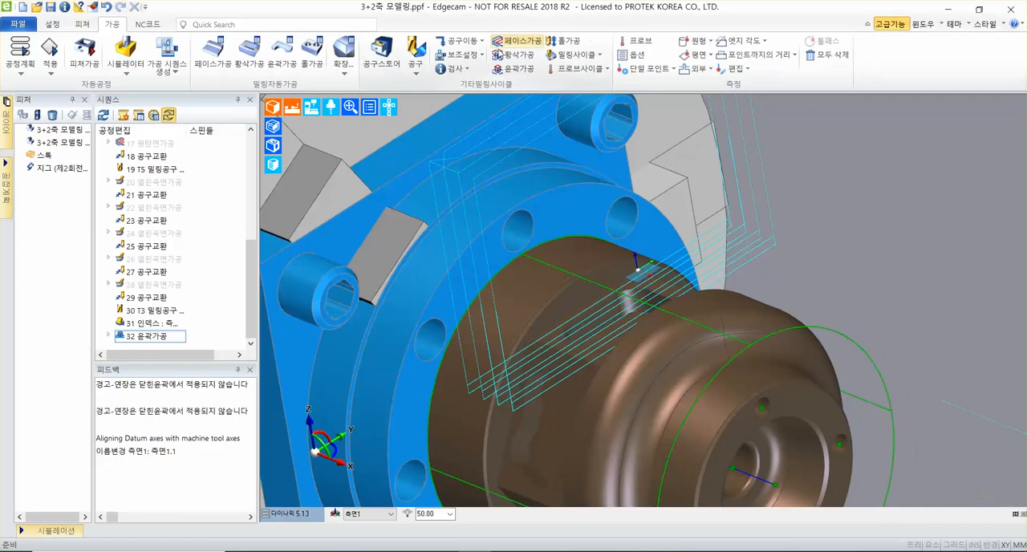
pyautogui.click(471, 45)
pyautogui.click(485, 120)
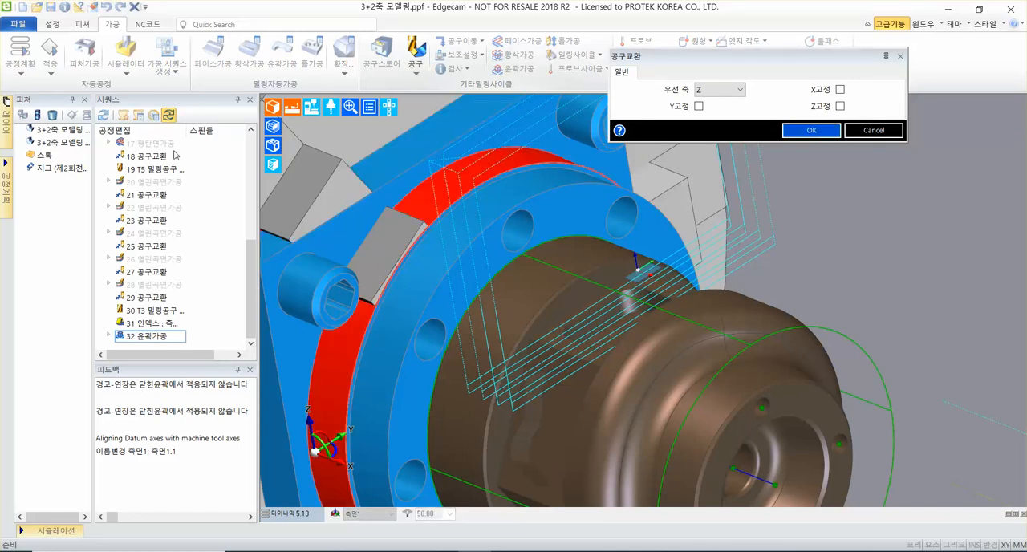
pyautogui.click(807, 131)
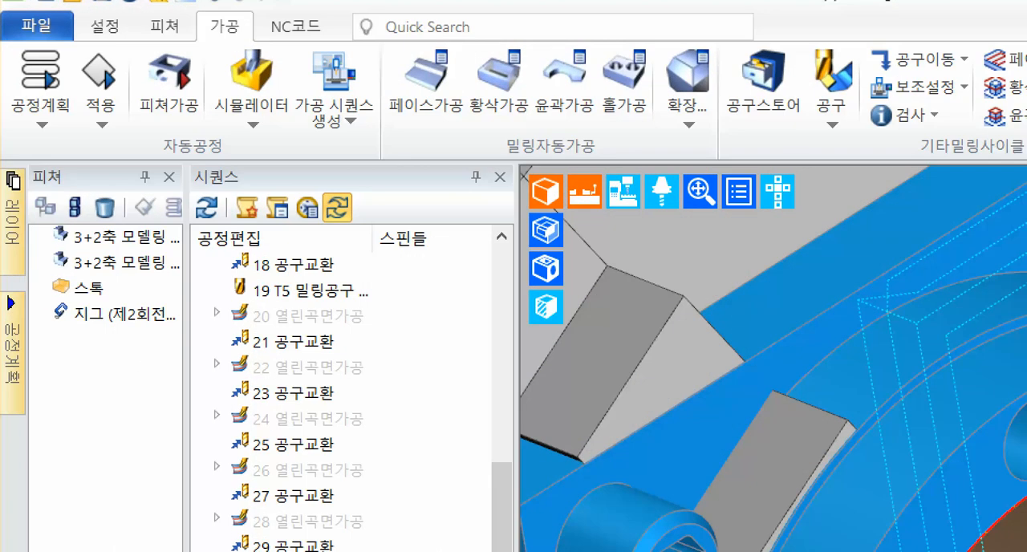
# Assign the stock (스톡) feature to the second rotary axis (제2 회전 축).
pyautogui.moveTo(19, 169)
pyautogui.keyDown('ctrl'); pyautogui.mouseDown()
pyautogui.moveTo(138, 253)
pyautogui.moveTo(200, 339)
pyautogui.mouseUp(); pyautogui.keyUp('ctrl')
pyautogui.keyDown('ctrl'); pyautogui.keyDown('shift'); pyautogui.moveTo(104, 289); pyautogui.dragTo(241, 291); pyautogui.keyUp('shift'); pyautogui.keyUp('ctrl')
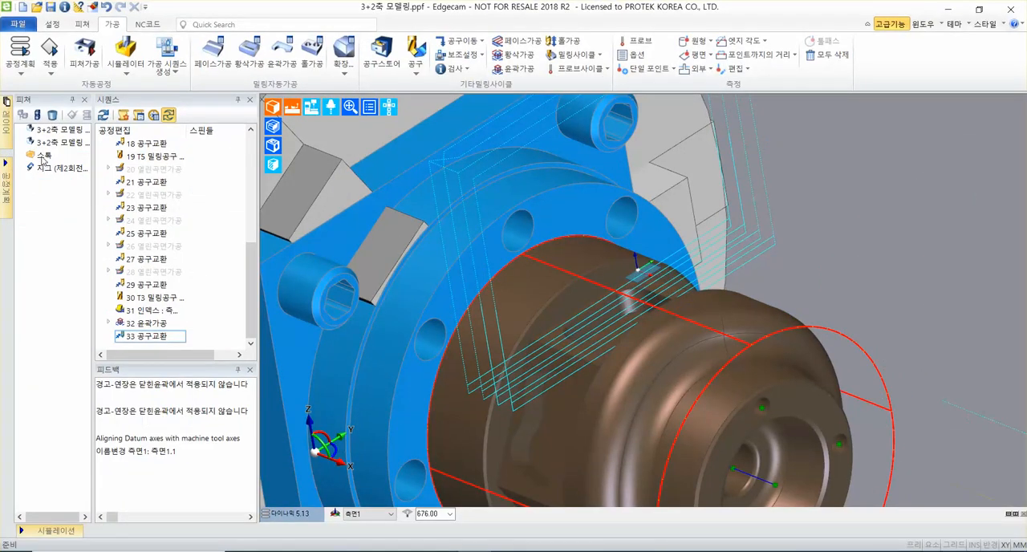
pyautogui.rightClick(41, 158)
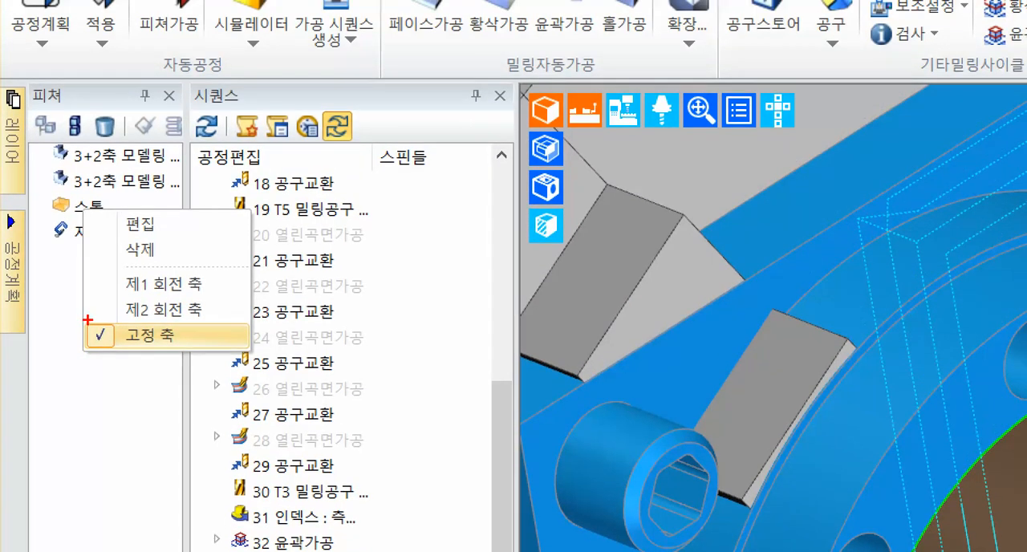
pyautogui.moveTo(88, 321)
pyautogui.keyDown('ctrl'); pyautogui.mouseDown()
pyautogui.moveTo(189, 356)
pyautogui.moveTo(293, 342)
pyautogui.mouseUp(); pyautogui.keyUp('ctrl')
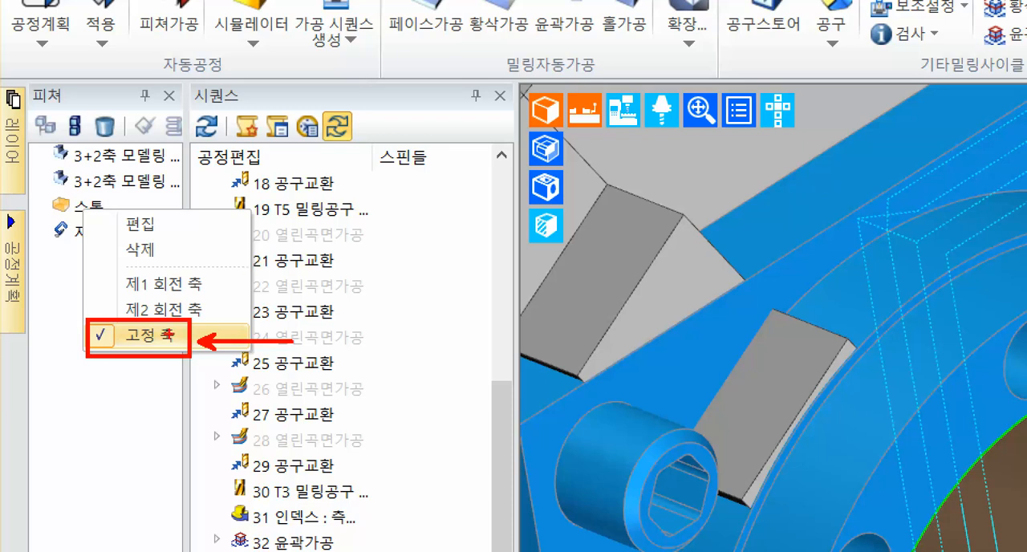
pyautogui.moveTo(112, 266)
pyautogui.keyDown('ctrl'); pyautogui.mouseDown()
pyautogui.moveTo(223, 301)
pyautogui.moveTo(336, 238)
pyautogui.mouseUp(); pyautogui.keyUp('ctrl')
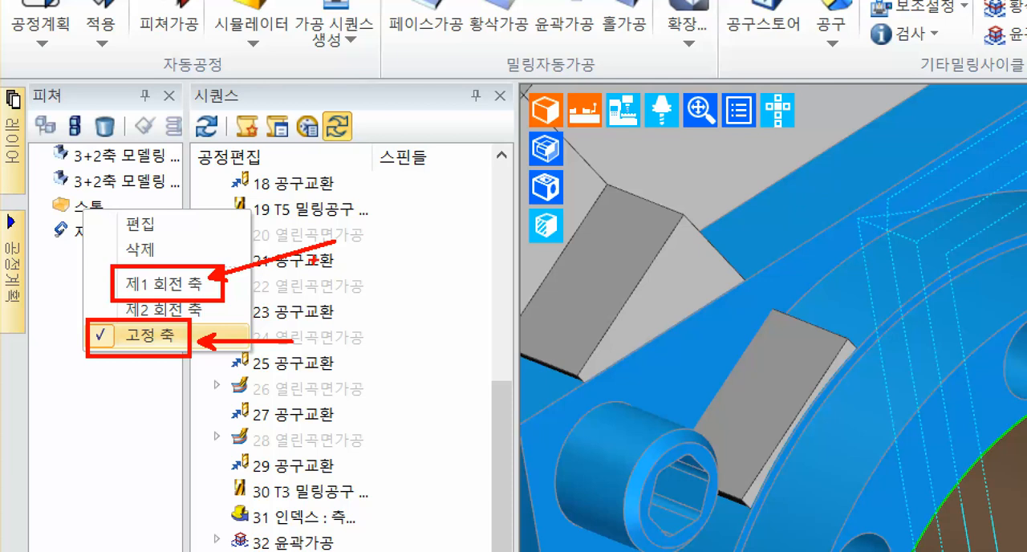
pyautogui.hotkey('ctrl', 'z')
pyautogui.hotkey('ctrl', 'z')
pyautogui.hotkey('ctrl', 'z')
pyautogui.hotkey('ctrl', 'z')
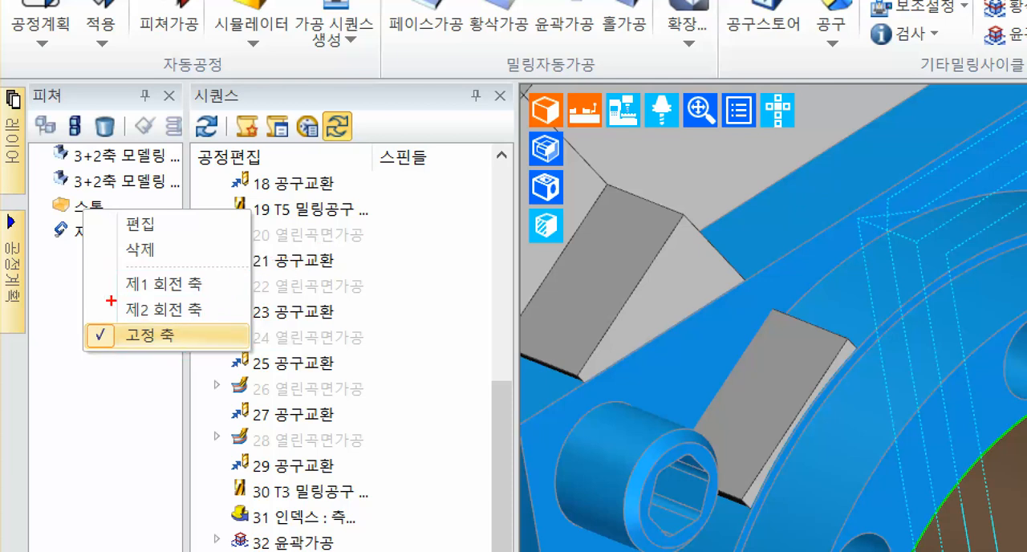
pyautogui.moveTo(109, 299)
pyautogui.mouseDown()
pyautogui.moveTo(228, 324)
pyautogui.moveTo(391, 280)
pyautogui.mouseUp()
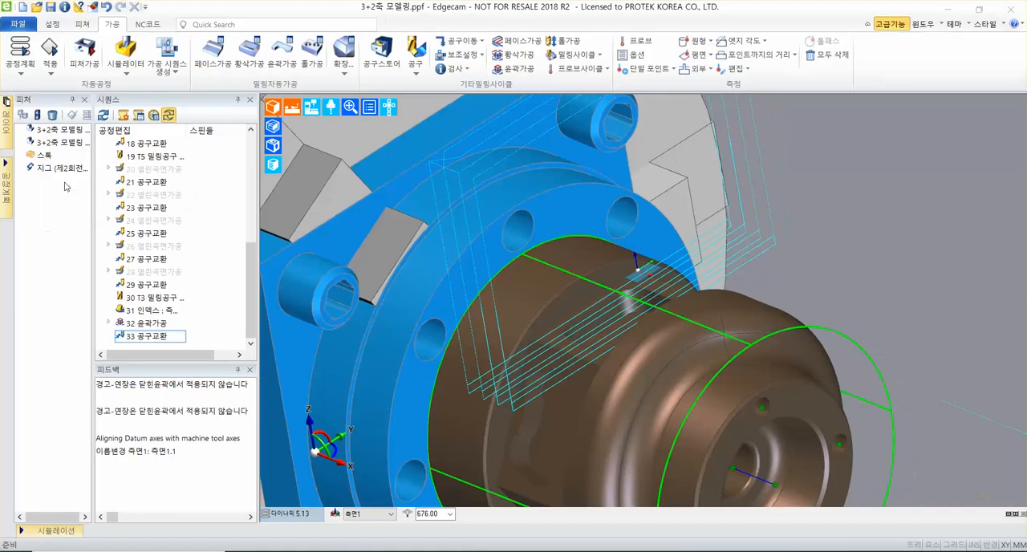
pyautogui.rightClick(50, 156)
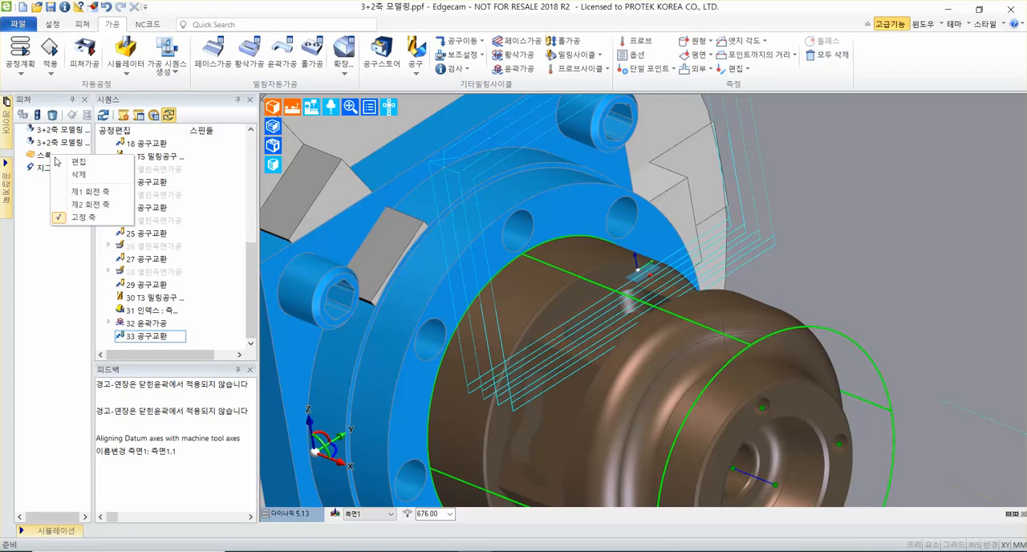
pyautogui.click(98, 205)
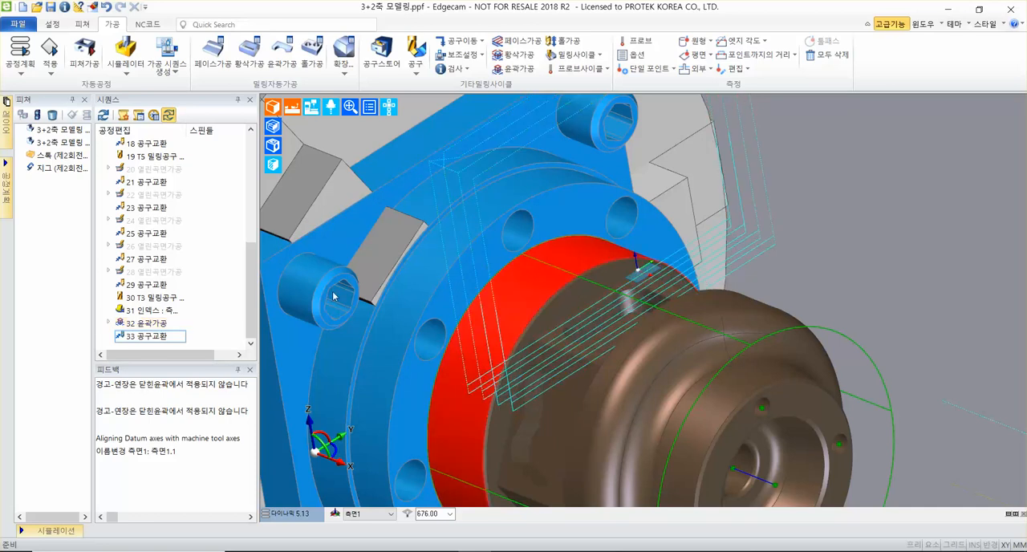
pyautogui.rightClick(81, 165)
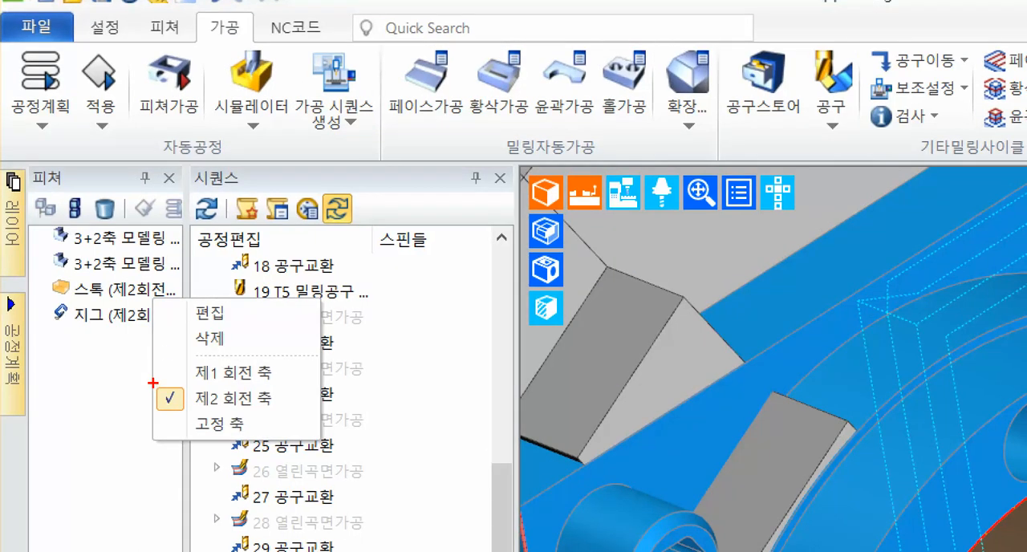
pyautogui.moveTo(153, 384)
pyautogui.keyDown('ctrl'); pyautogui.mouseDown()
pyautogui.moveTo(284, 422)
pyautogui.moveTo(536, 359)
pyautogui.mouseUp(); pyautogui.keyUp('ctrl')
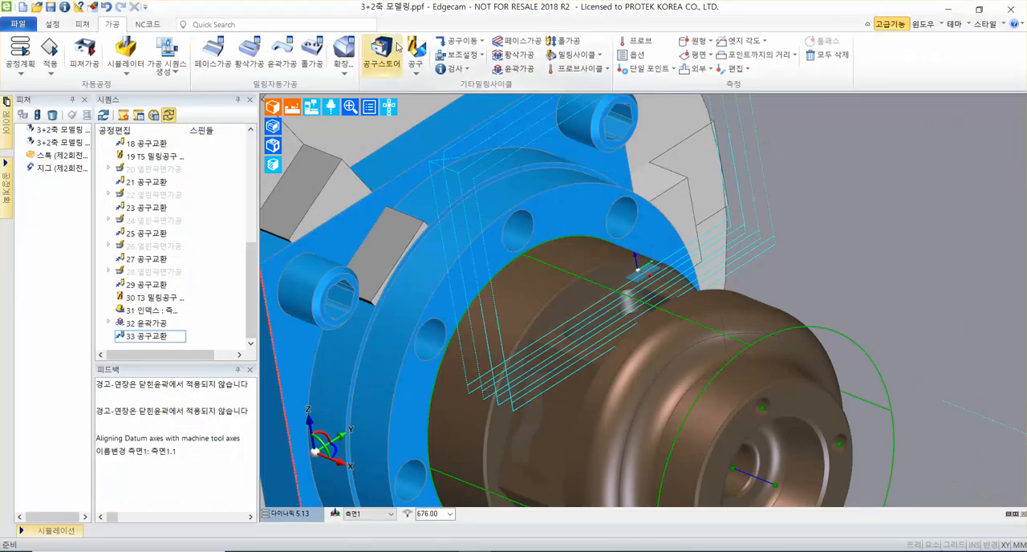
pyautogui.click(374, 50)
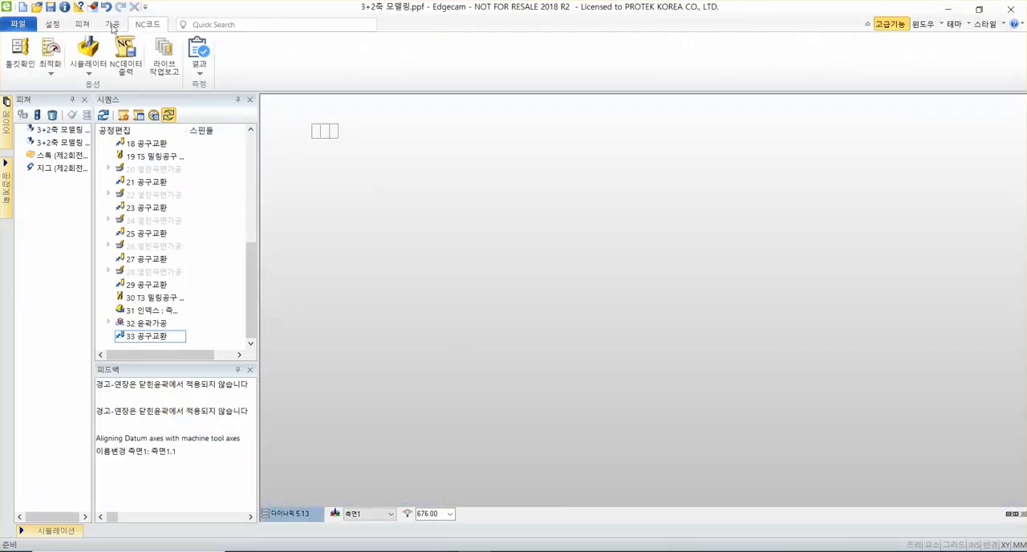
pyautogui.click(113, 25)
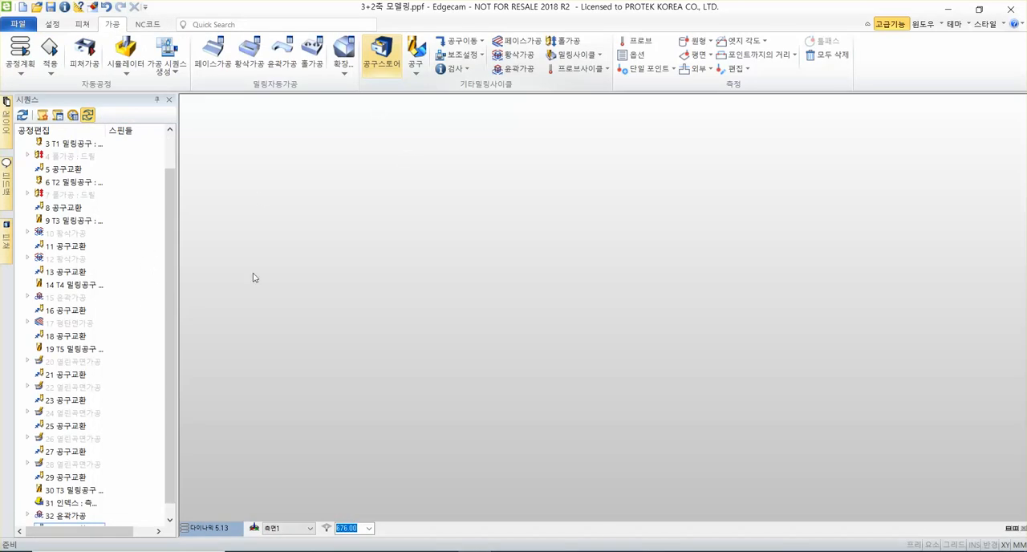
pyautogui.scroll(-5, 618, 269)
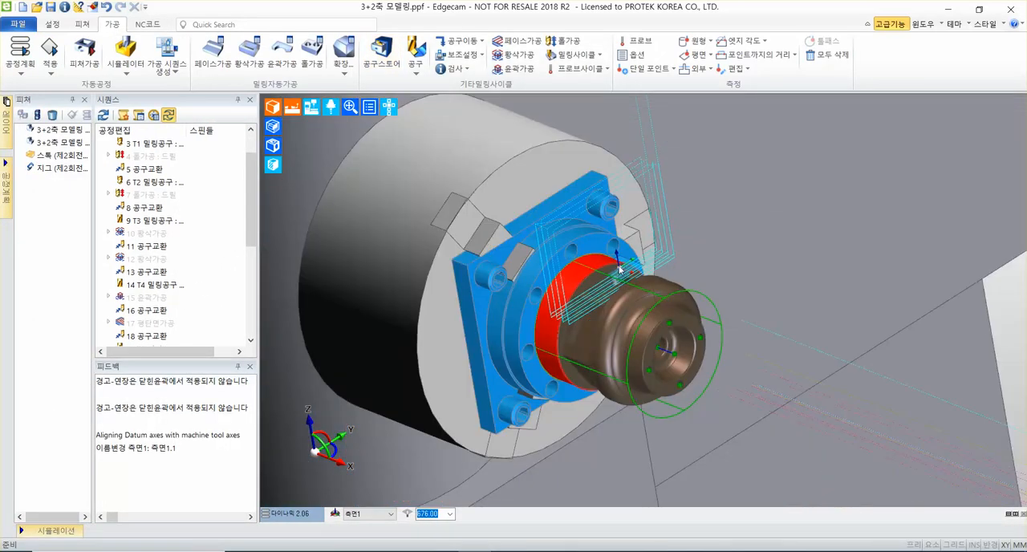
pyautogui.scroll(-2, 707, 204)
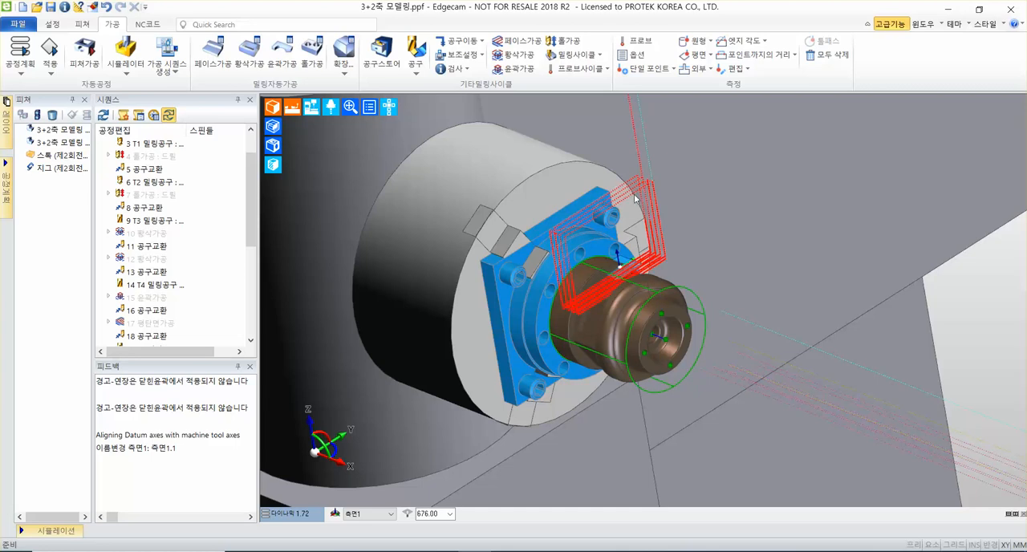
pyautogui.moveTo(801, 234)
pyautogui.mouseDown(button='middle')
pyautogui.moveTo(777, 241)
pyautogui.moveTo(793, 224)
pyautogui.mouseUp(button='middle')
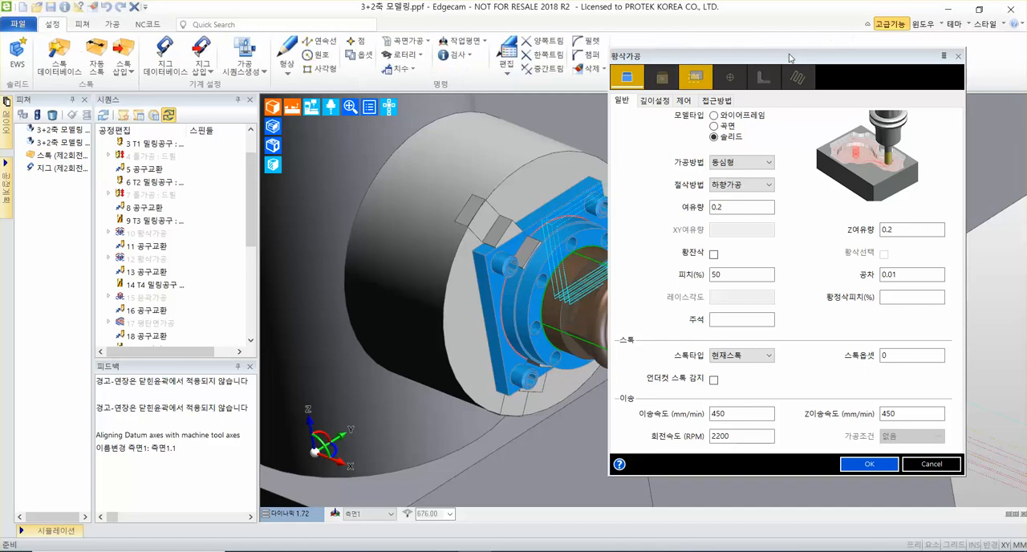
# Use a 여유량 and Z여유량 of 0.2 and a 피치 of 50% for the solid roughing cycle, and set 스톡타입 to 윤곽.
pyautogui.moveTo(789, 58); pyautogui.dragTo(677, 64)
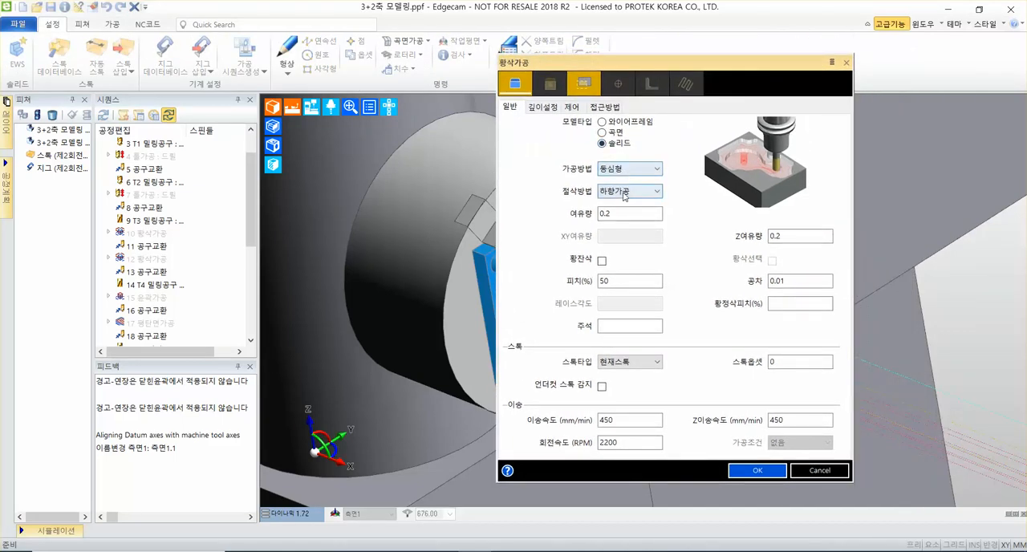
pyautogui.click(629, 213)
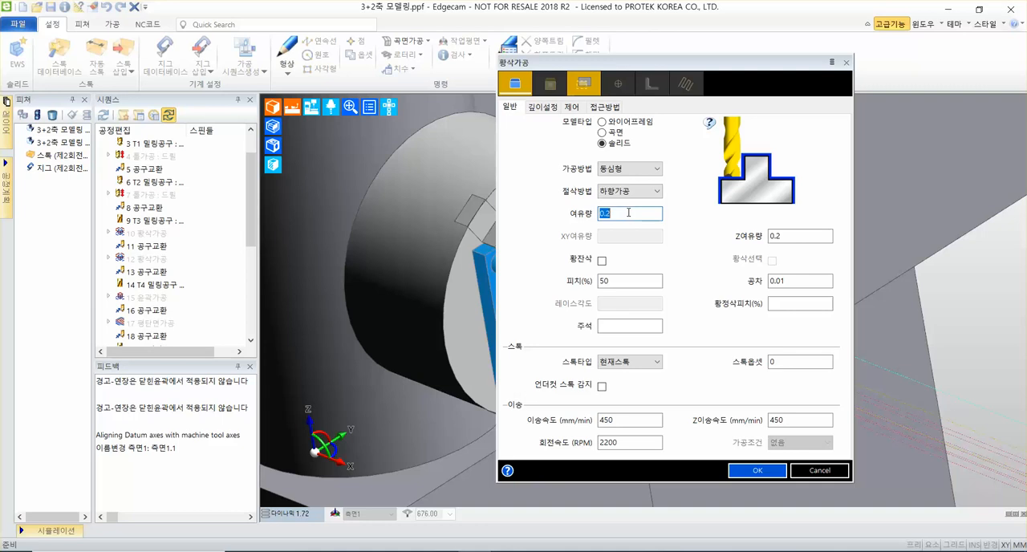
pyautogui.click(797, 236)
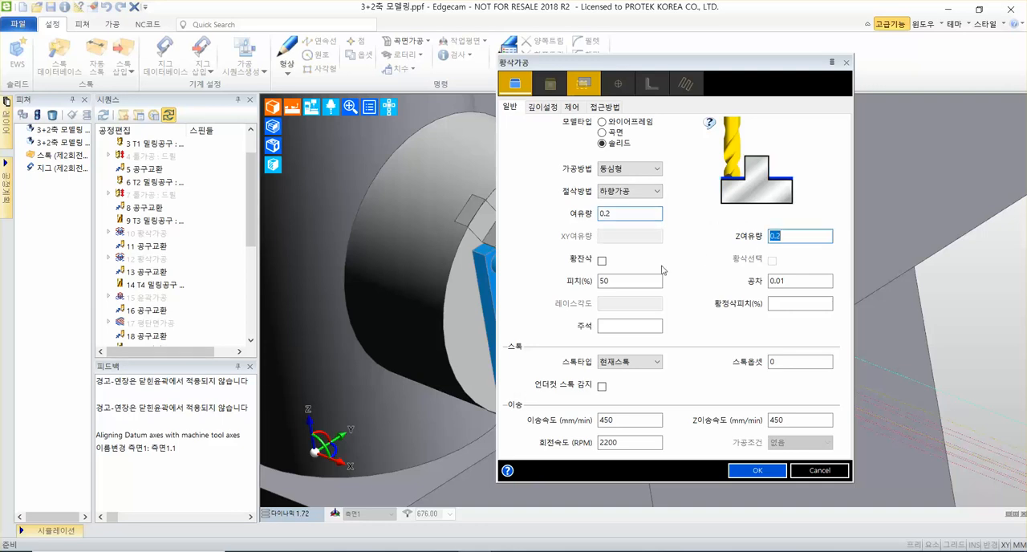
pyautogui.click(638, 281)
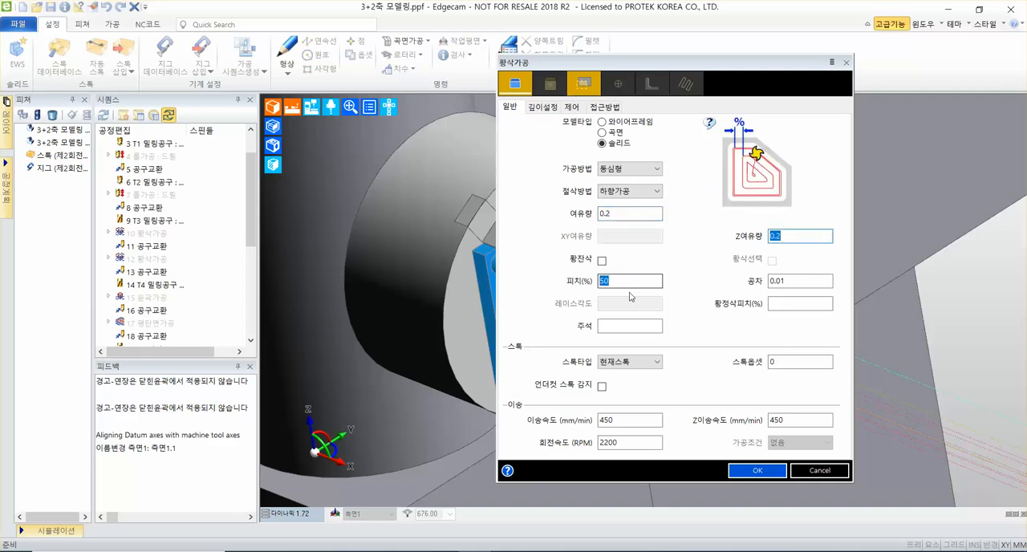
pyautogui.click(633, 362)
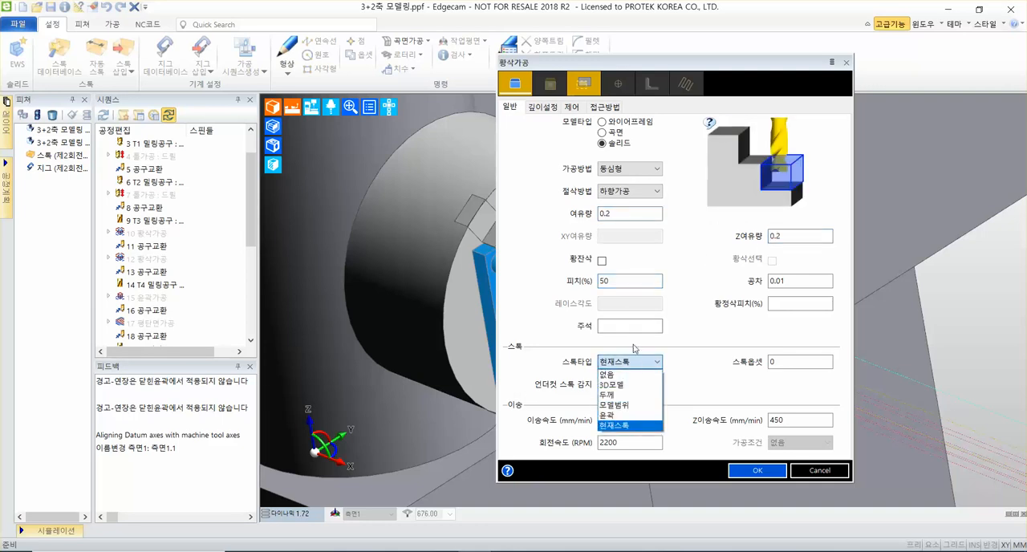
pyautogui.click(634, 415)
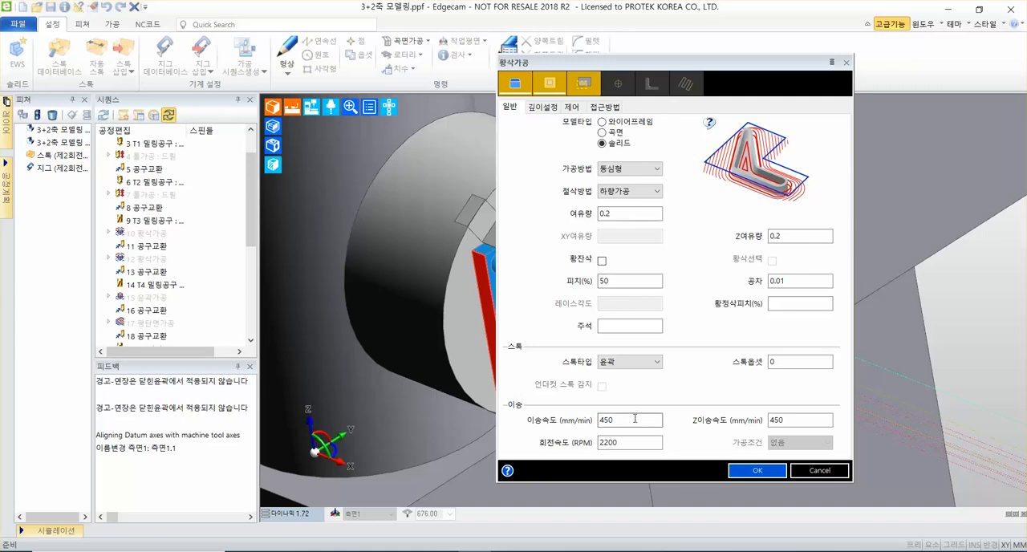
# Use an 이송속도 and Z이송속도 of 450 mm/min and a 회전속도 of 2200 RPM for the roughing cycle.
pyautogui.doubleClick(635, 421)
pyautogui.doubleClick(793, 420)
pyautogui.doubleClick(647, 443)
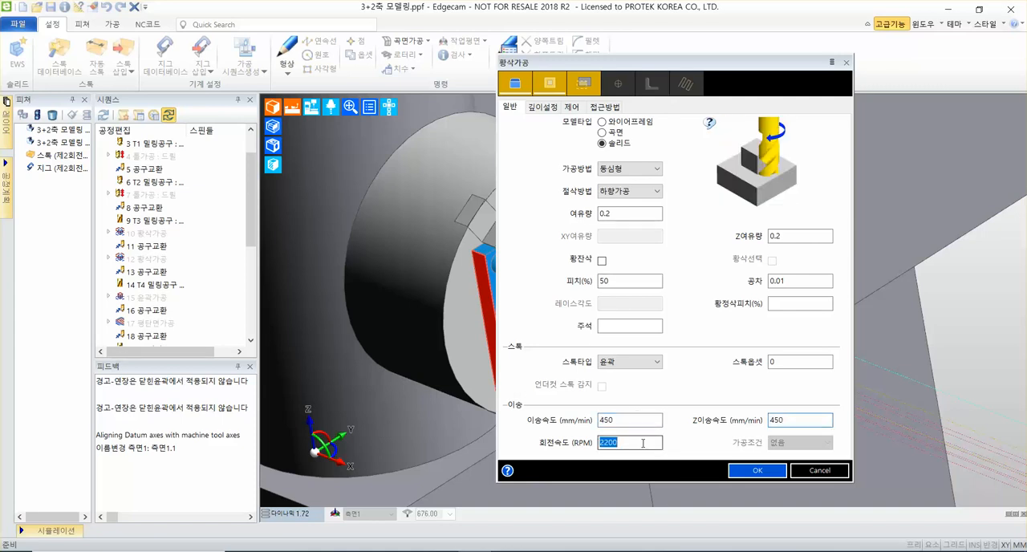
pyautogui.moveTo(744, 65); pyautogui.dragTo(775, 4)
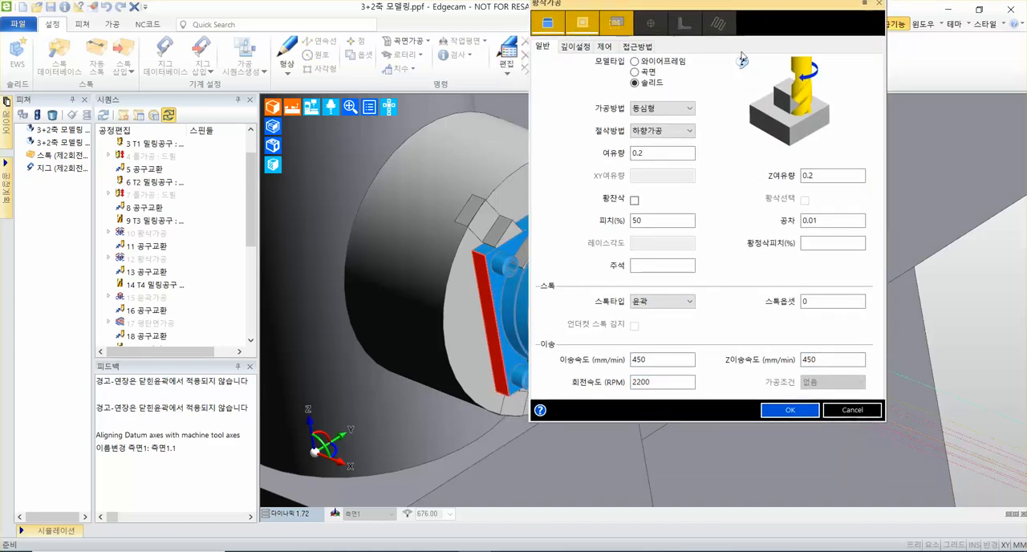
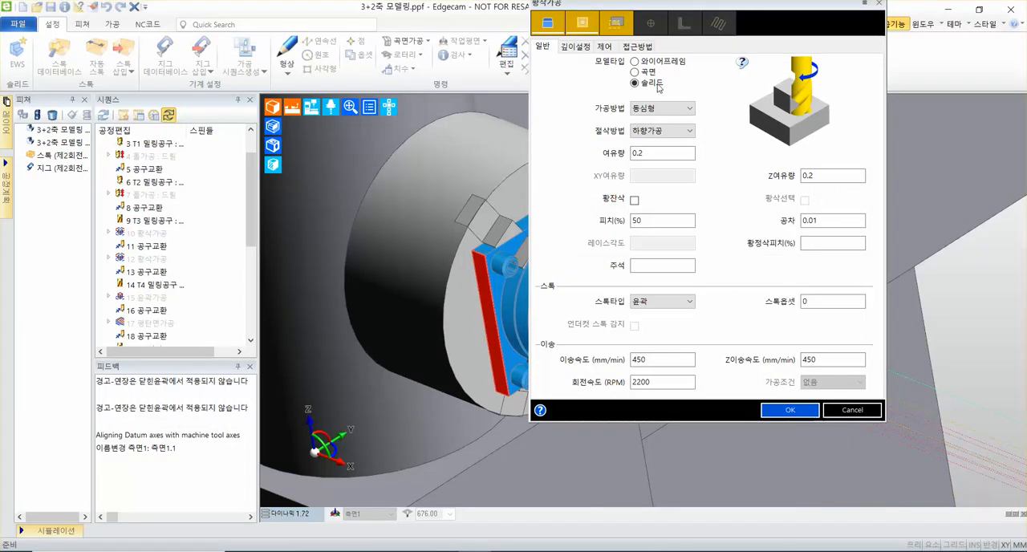
# Set the roughing cycle's 가공시작높이 to 0, 절삭깊이 to <지정> and 절입량 to 4.
pyautogui.click(350, 43)
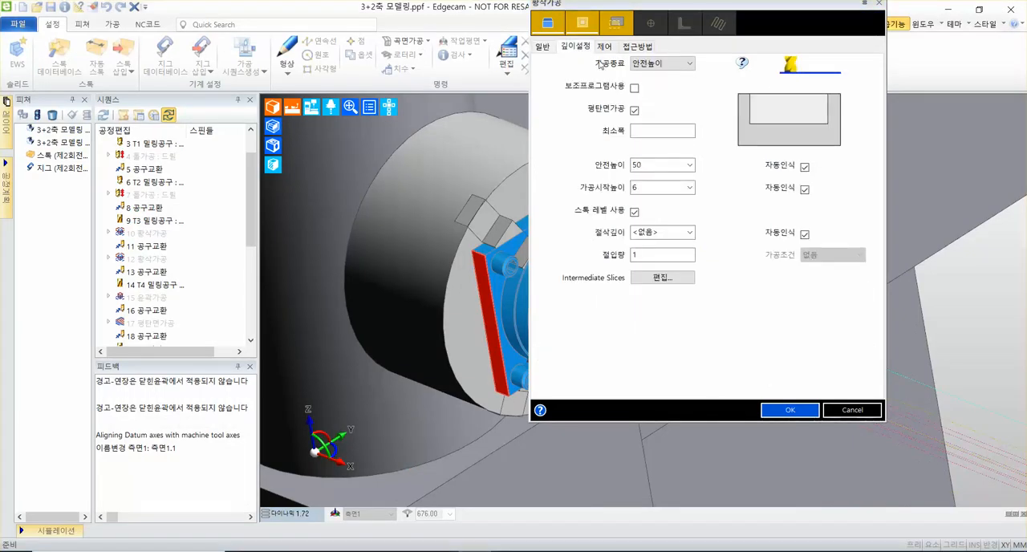
pyautogui.click(664, 166)
pyautogui.click(655, 189)
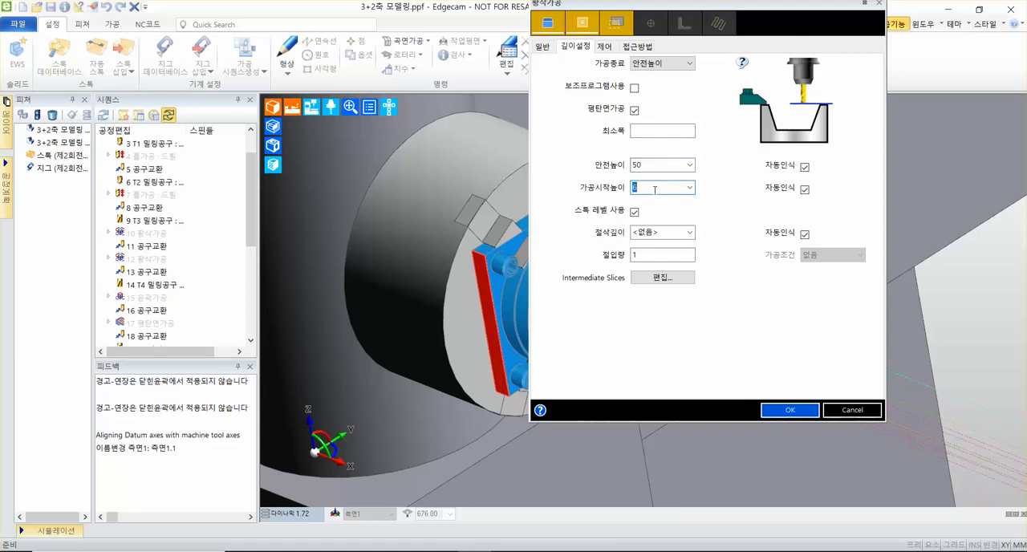
pyautogui.write('0')
pyautogui.click(690, 232)
pyautogui.click(674, 259)
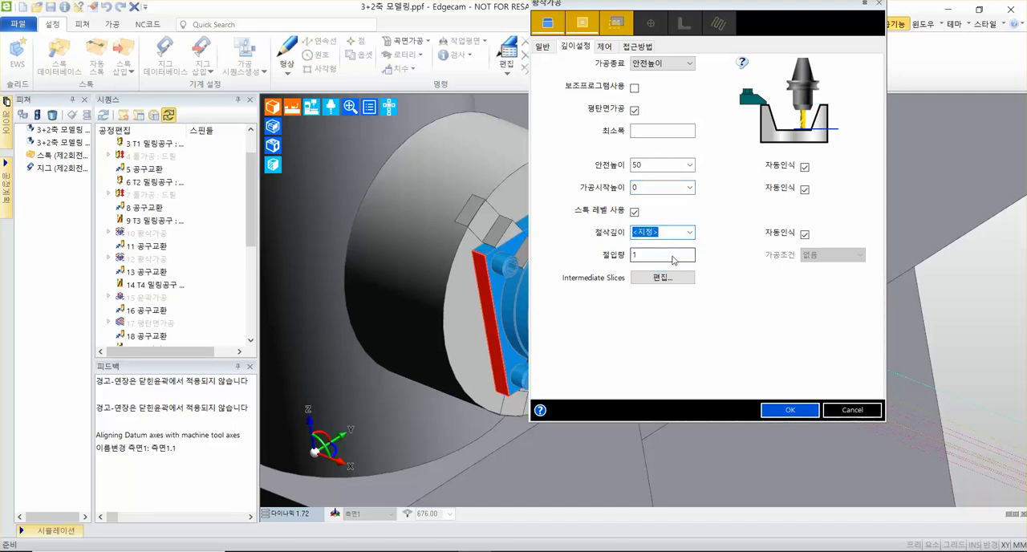
pyautogui.doubleClick(661, 256)
pyautogui.write('4')
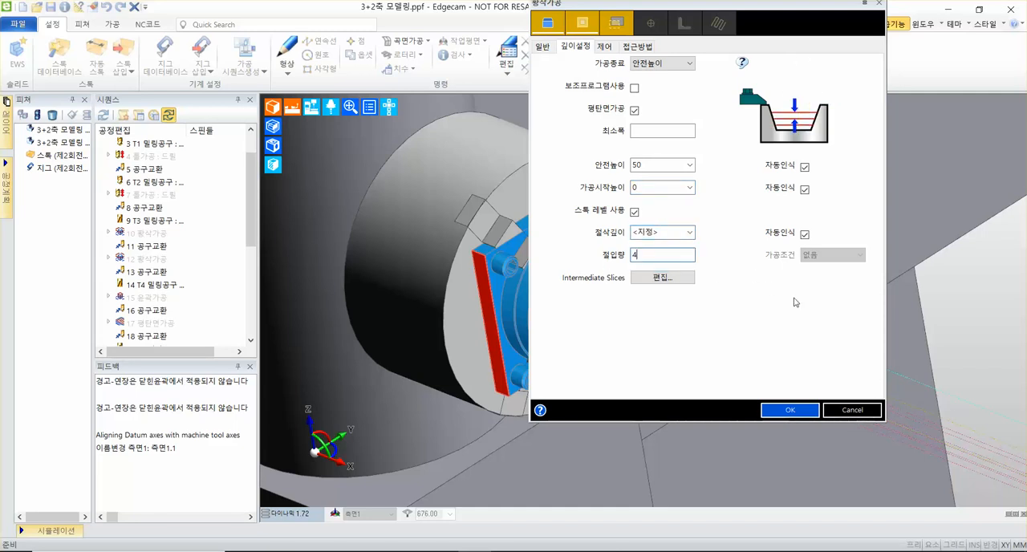
# Turn off automatic recognition (자동인식) for 절삭깊이, 가공시작높이 and 안전높이.
pyautogui.click(805, 234)
pyautogui.click(805, 190)
pyautogui.click(805, 167)
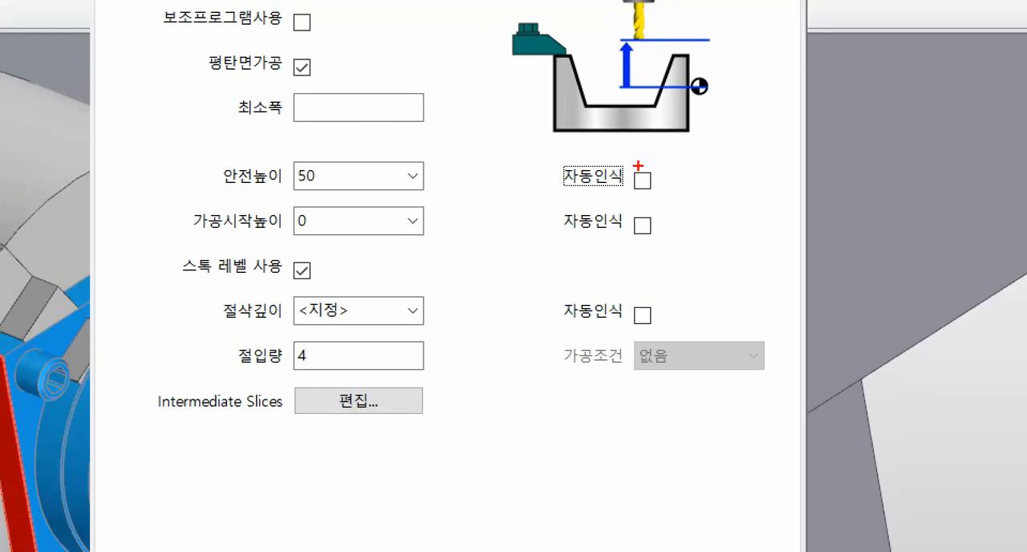
pyautogui.moveTo(654, 160); pyautogui.dragTo(553, 319)
pyautogui.moveTo(565, 170); pyautogui.dragTo(666, 368)
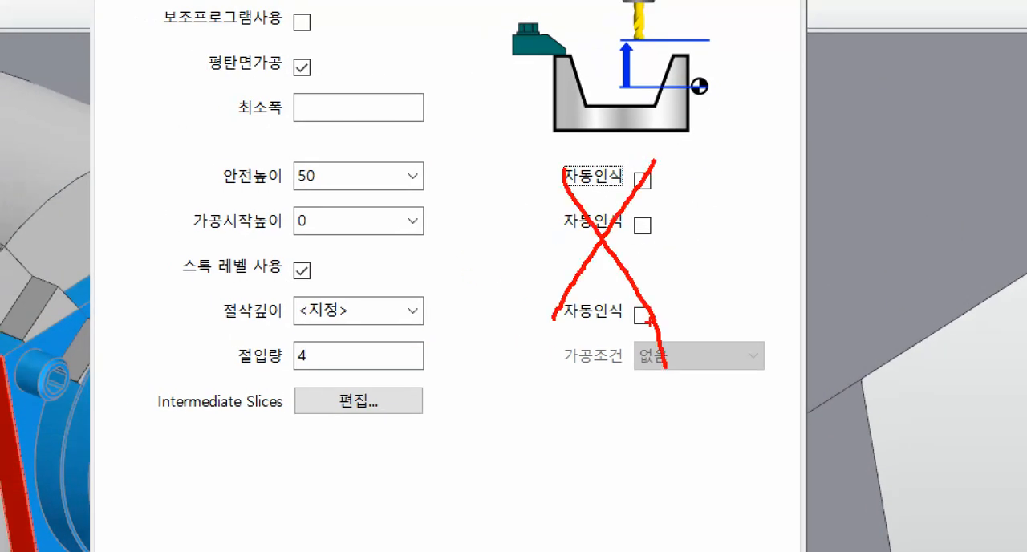
pyautogui.keyDown('ctrl'); pyautogui.keyDown('shift'); pyautogui.moveTo(663, 172); pyautogui.dragTo(767, 141); pyautogui.keyUp('shift'); pyautogui.keyUp('ctrl')
pyautogui.keyDown('ctrl'); pyautogui.keyDown('shift'); pyautogui.moveTo(672, 223); pyautogui.dragTo(769, 202); pyautogui.keyUp('shift'); pyautogui.keyUp('ctrl')
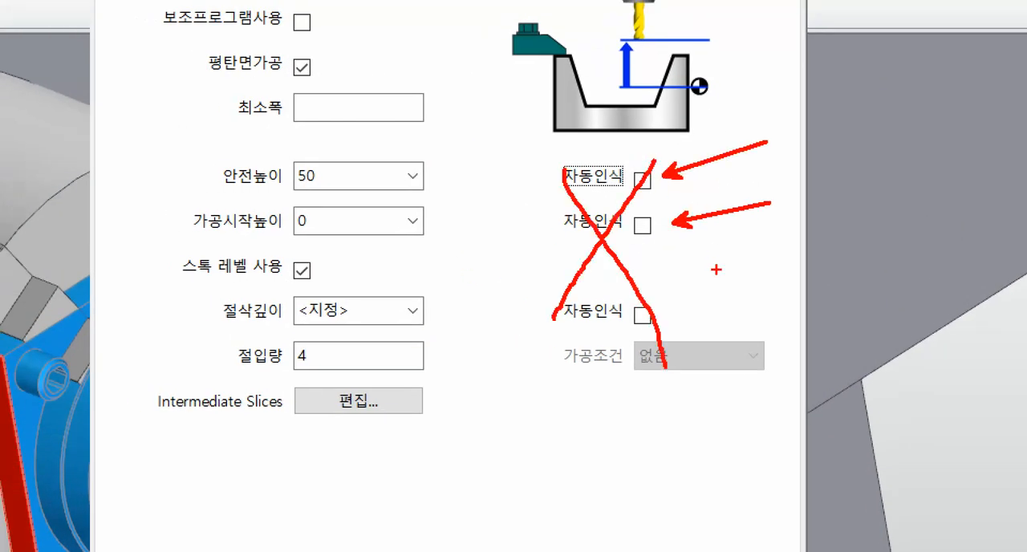
pyautogui.keyDown('ctrl'); pyautogui.keyDown('shift'); pyautogui.moveTo(678, 309); pyautogui.dragTo(785, 300); pyautogui.keyUp('shift'); pyautogui.keyUp('ctrl')
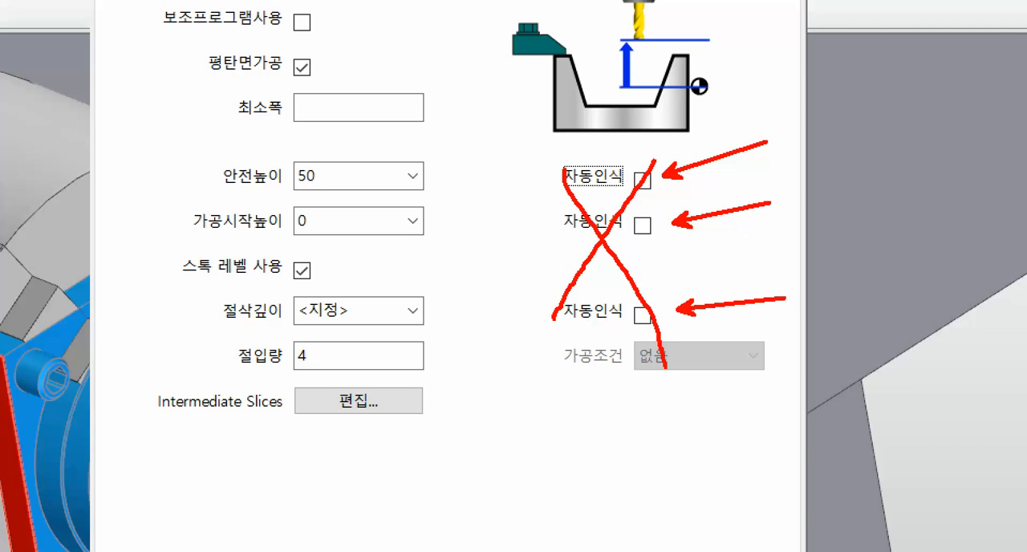
pyautogui.press('Escape')
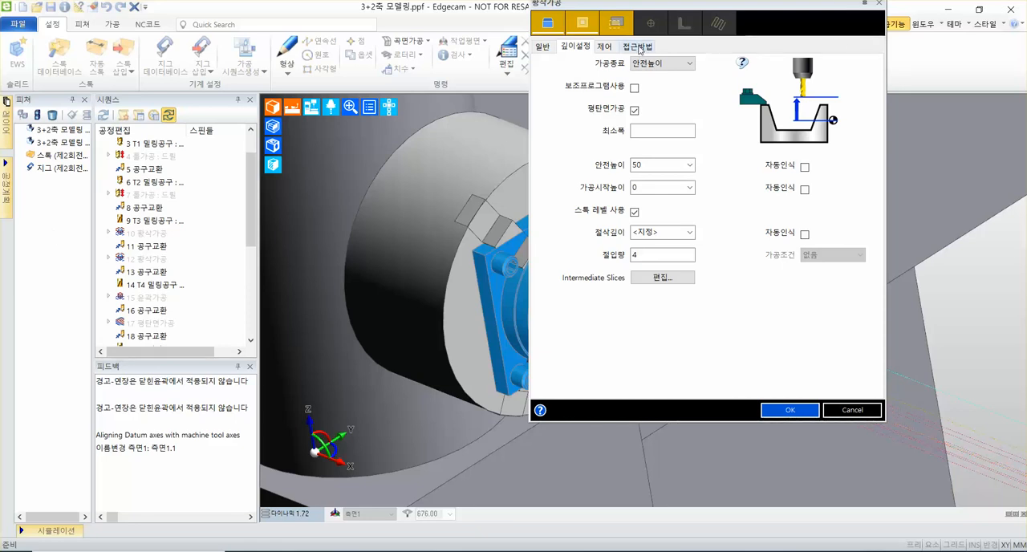
# Review the roughing cycle's approach settings (접근방법), including the approach type, ramp angle and link options.
pyautogui.click(638, 47)
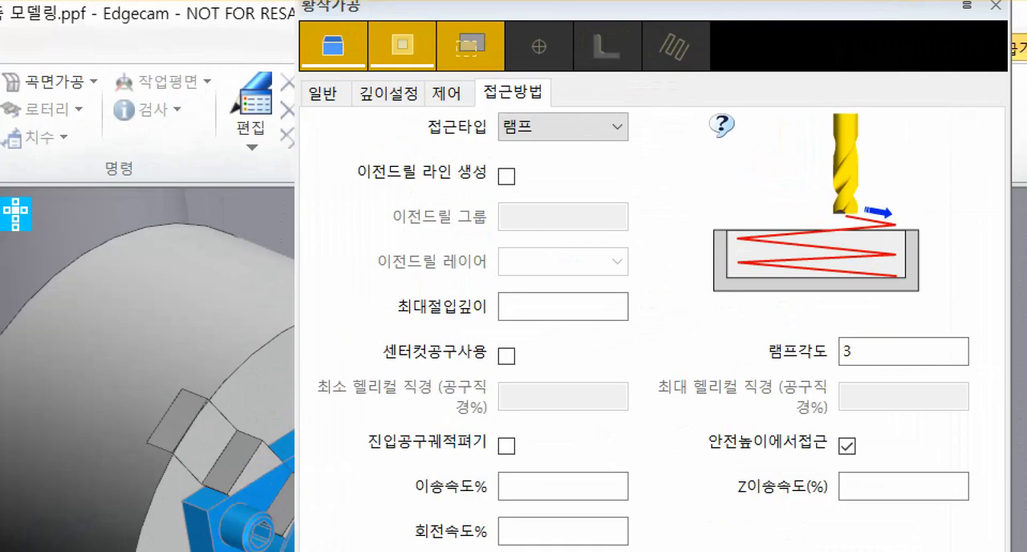
pyautogui.click(514, 91)
pyautogui.keyDown('ctrl'); pyautogui.moveTo(473, 76); pyautogui.dragTo(567, 100); pyautogui.keyUp('ctrl')
pyautogui.keyDown('shift'); pyautogui.moveTo(415, 144); pyautogui.dragTo(628, 143); pyautogui.keyUp('shift')
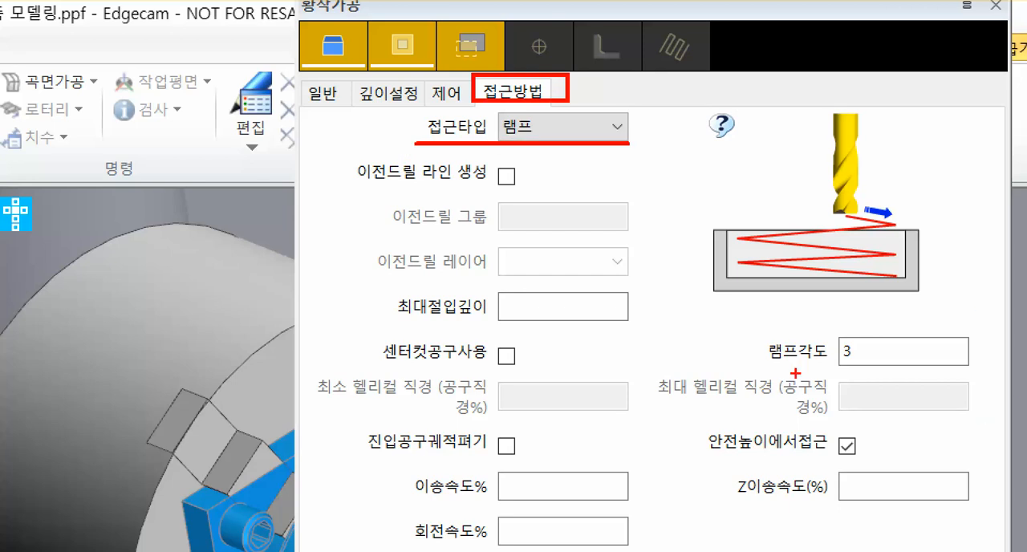
pyautogui.keyDown('shift'); pyautogui.moveTo(759, 373); pyautogui.dragTo(986, 372); pyautogui.keyUp('shift')
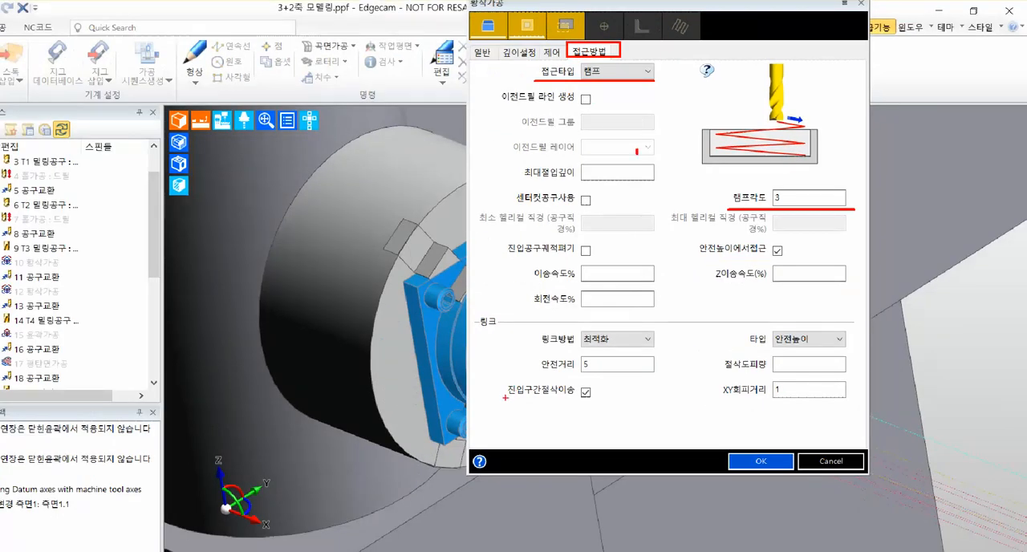
pyautogui.keyDown('shift'); pyautogui.moveTo(506, 398); pyautogui.dragTo(617, 398); pyautogui.keyUp('shift')
pyautogui.moveTo(726, 451)
pyautogui.keyDown('ctrl'); pyautogui.mouseDown()
pyautogui.moveTo(810, 463)
pyautogui.moveTo(797, 472)
pyautogui.mouseUp(); pyautogui.keyUp('ctrl')
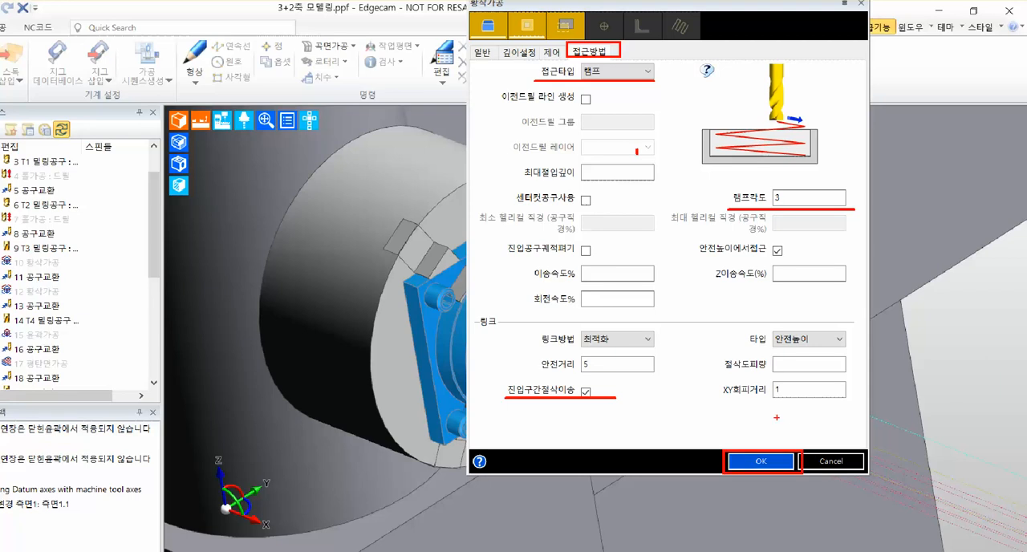
pyautogui.press('Escape')
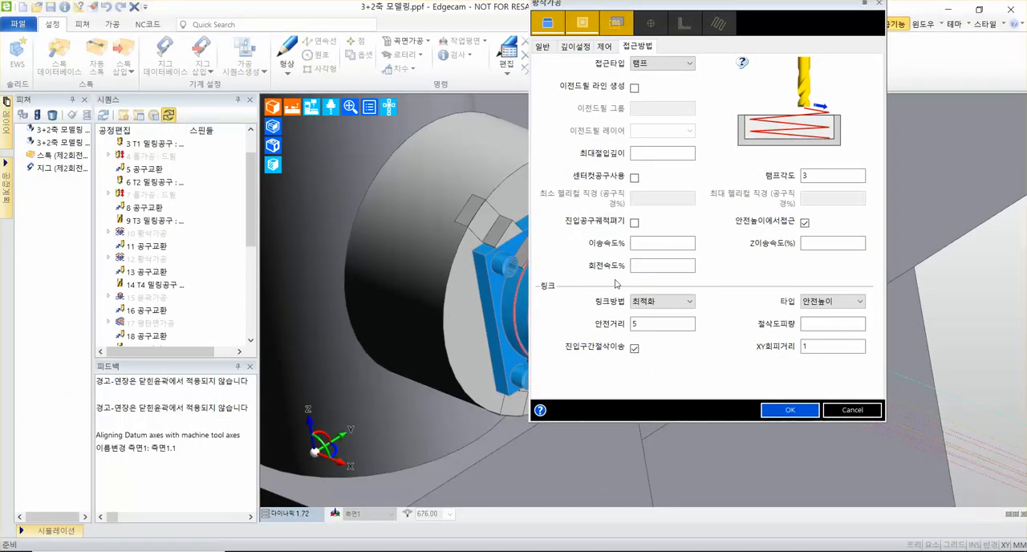
# Accept the roughing cycle's settings and choose the brown part solid as the feature to machine.
pyautogui.click(789, 410)
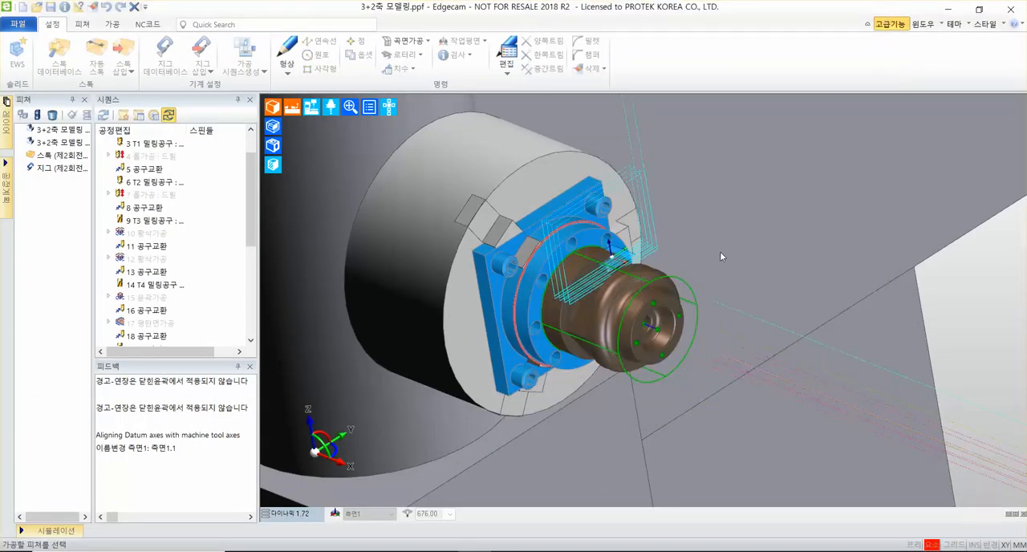
pyautogui.scroll(8, 700, 215)
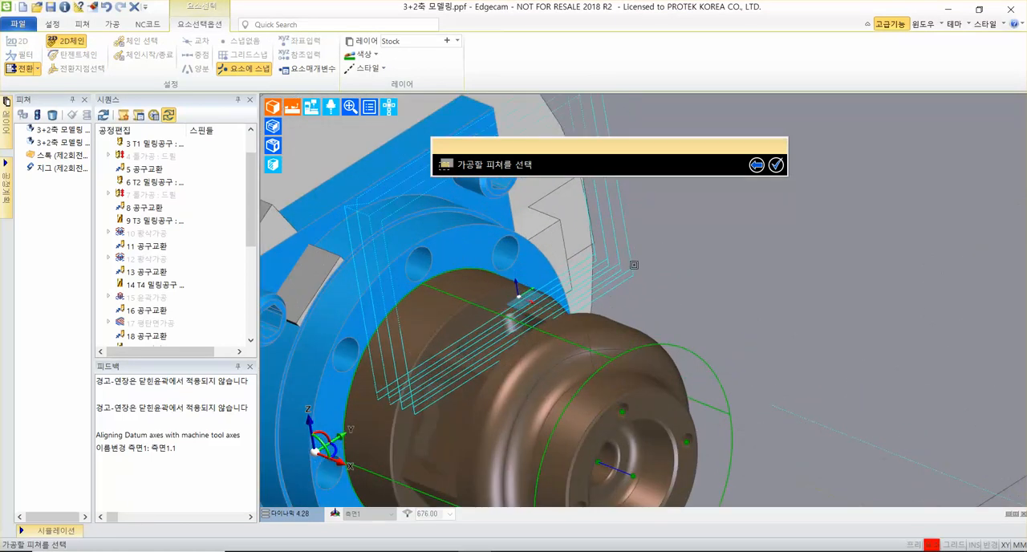
pyautogui.scroll(-1, 633, 273)
pyautogui.moveTo(633, 273); pyautogui.dragTo(834, 195, button='middle')
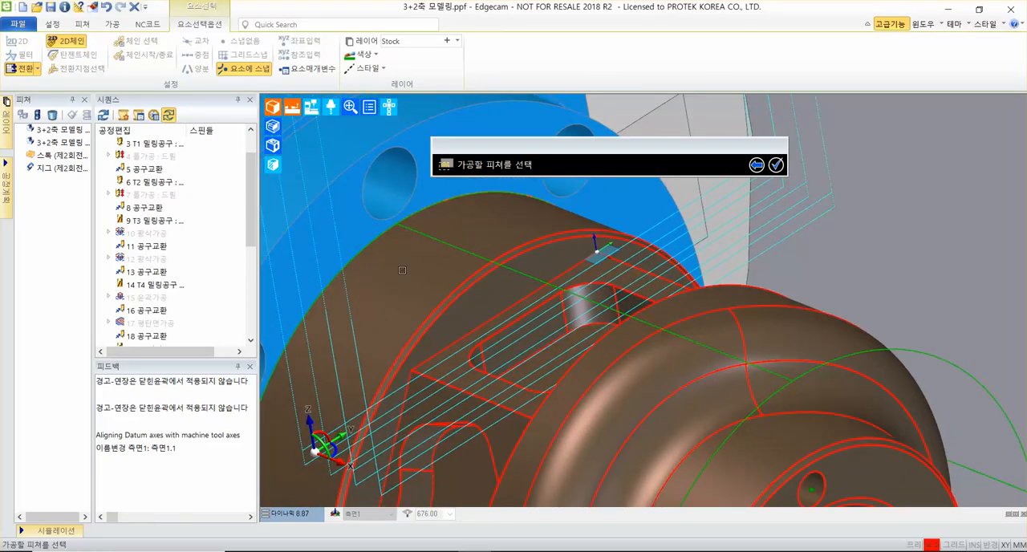
pyautogui.click(668, 384)
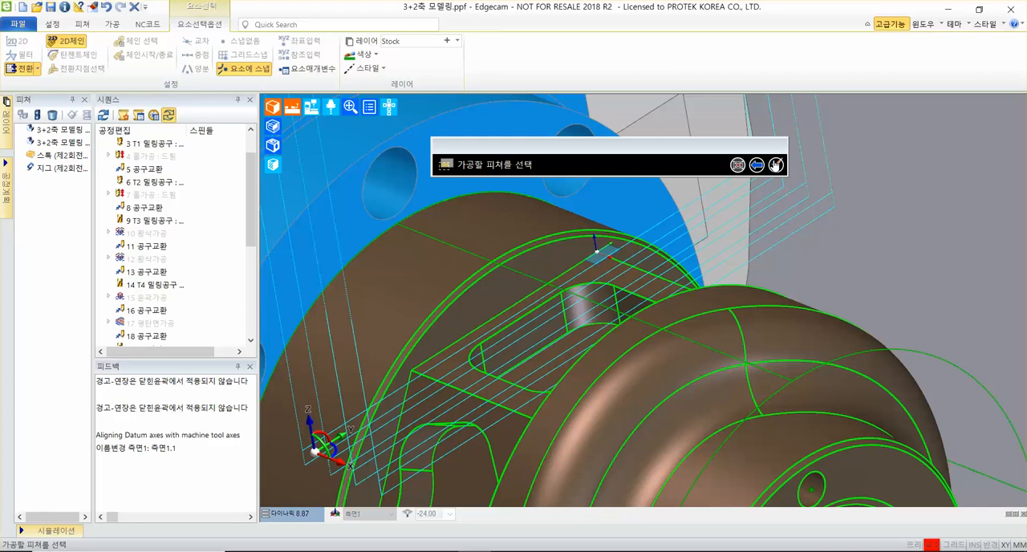
pyautogui.click(775, 164)
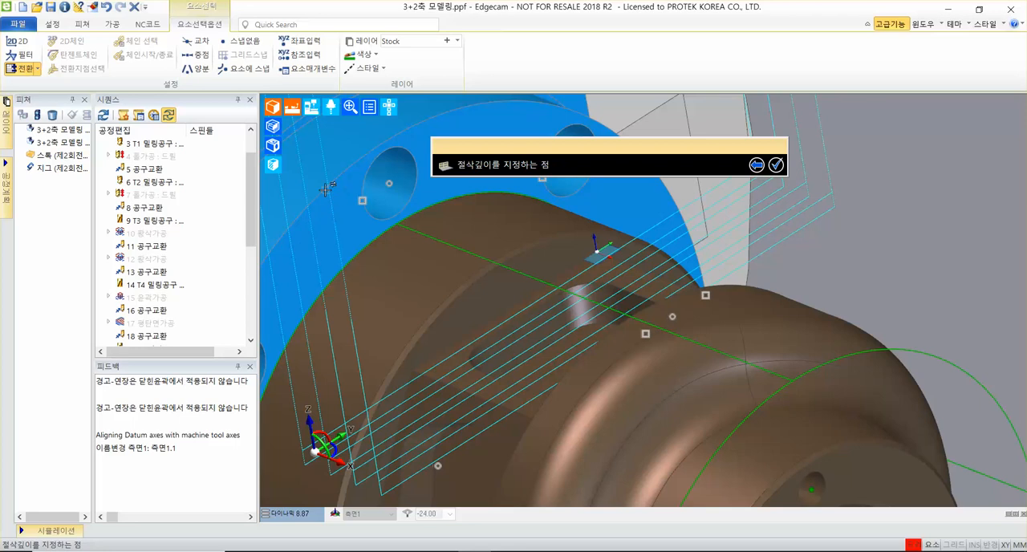
# Pick the floor corner vertex where the pocket's flat side wall meets its rounded corner as the cutting depth point.
pyautogui.scroll(2, 298, 199)
pyautogui.moveTo(419, 259); pyautogui.dragTo(450, 335, button='middle')
pyautogui.scroll(1, 518, 320)
pyautogui.scroll(4, 518, 320)
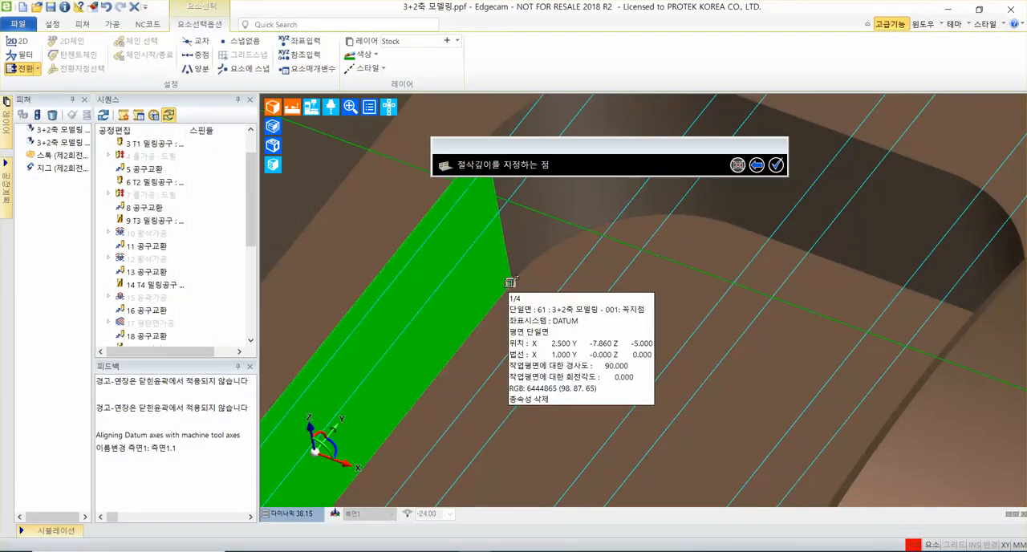
pyautogui.click(511, 283)
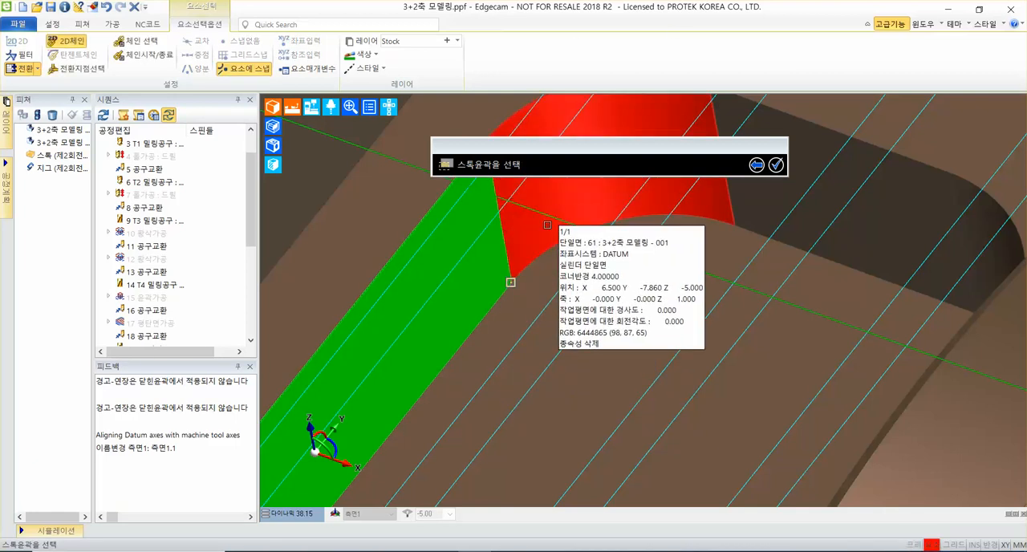
# Inspect the selection candidates on the rounded corner edge of the pocket's upper rim for the stock contour.
pyautogui.scroll(-4, 485, 249)
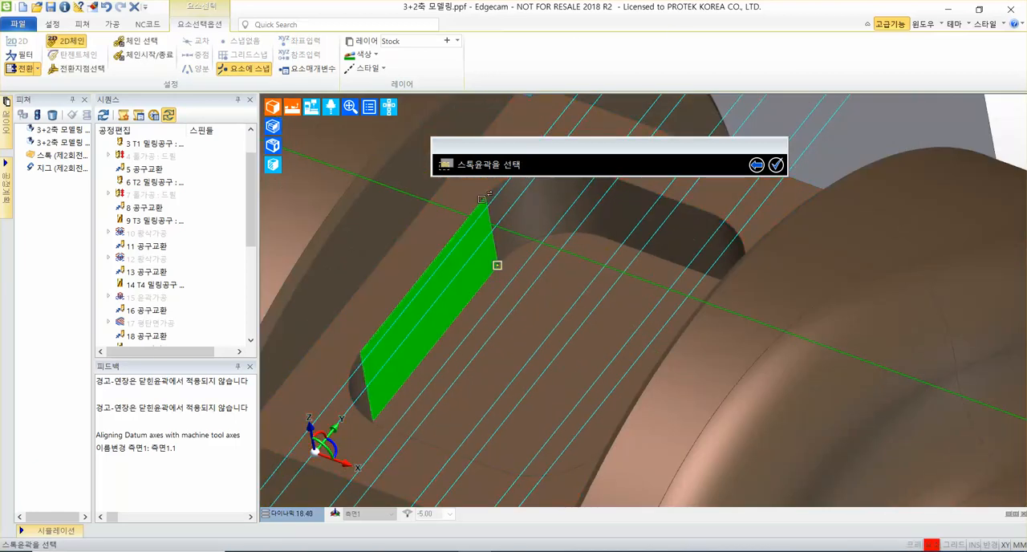
pyautogui.moveTo(491, 231); pyautogui.dragTo(462, 345, button='middle')
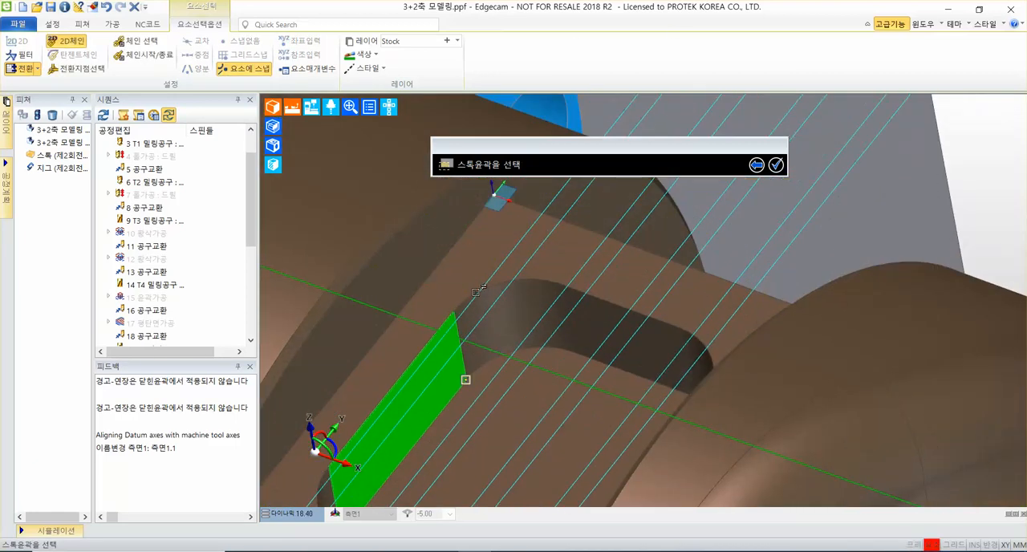
pyautogui.scroll(3, 539, 279)
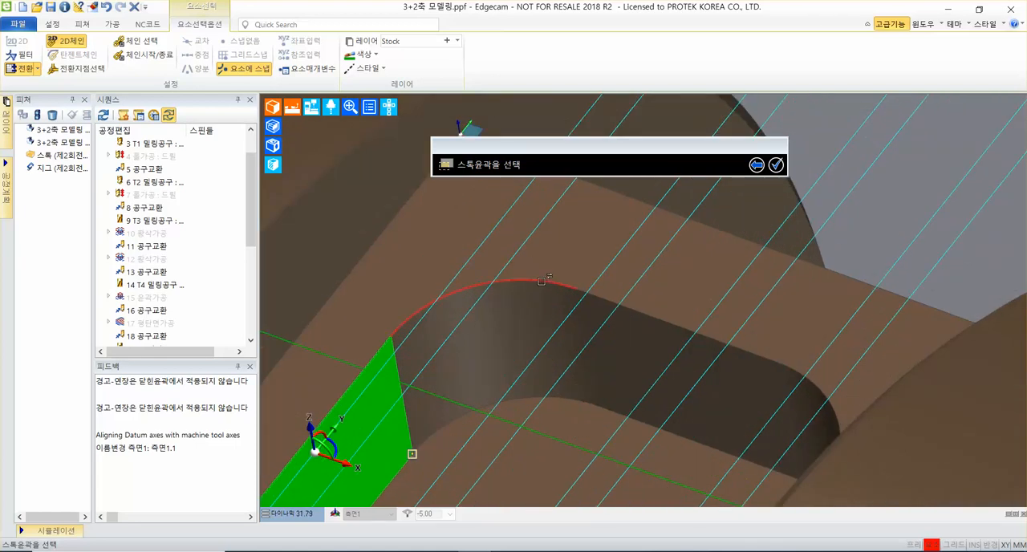
pyautogui.moveTo(541, 281)
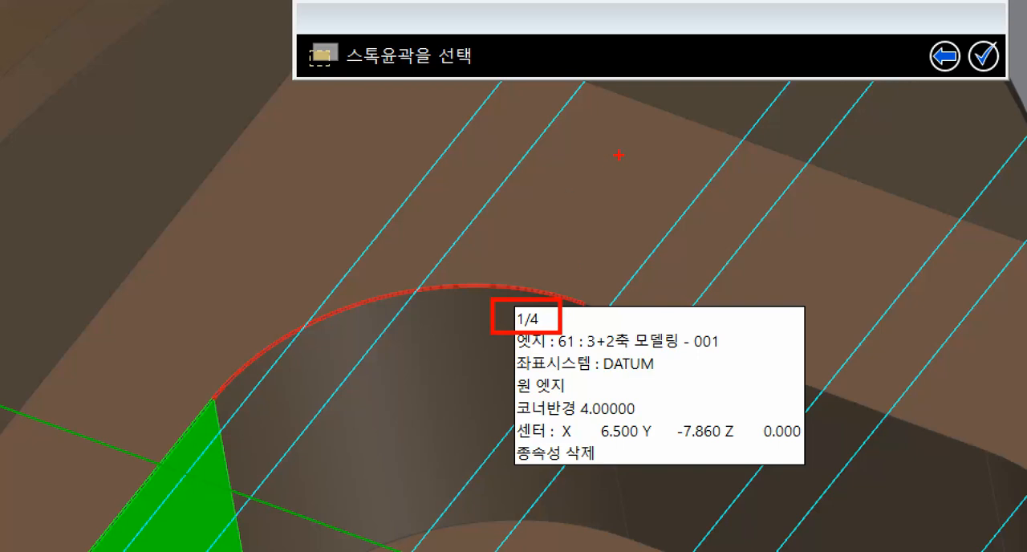
pyautogui.moveTo(623, 145)
pyautogui.mouseDown()
pyautogui.moveTo(591, 188)
pyautogui.moveTo(669, 191)
pyautogui.moveTo(608, 248)
pyautogui.mouseUp()
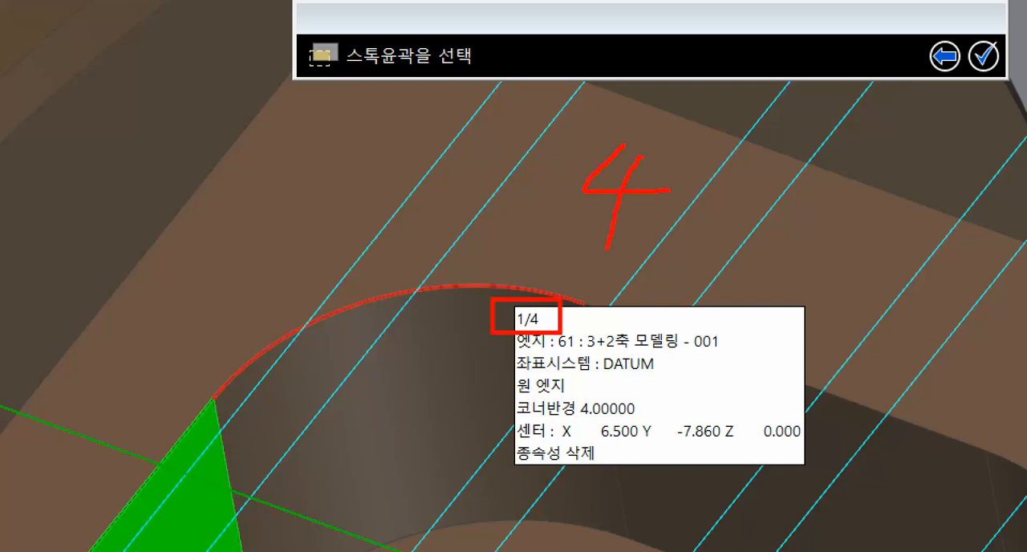
pyautogui.moveTo(591, 137); pyautogui.dragTo(503, 233)
pyautogui.moveTo(453, 167); pyautogui.dragTo(439, 214)
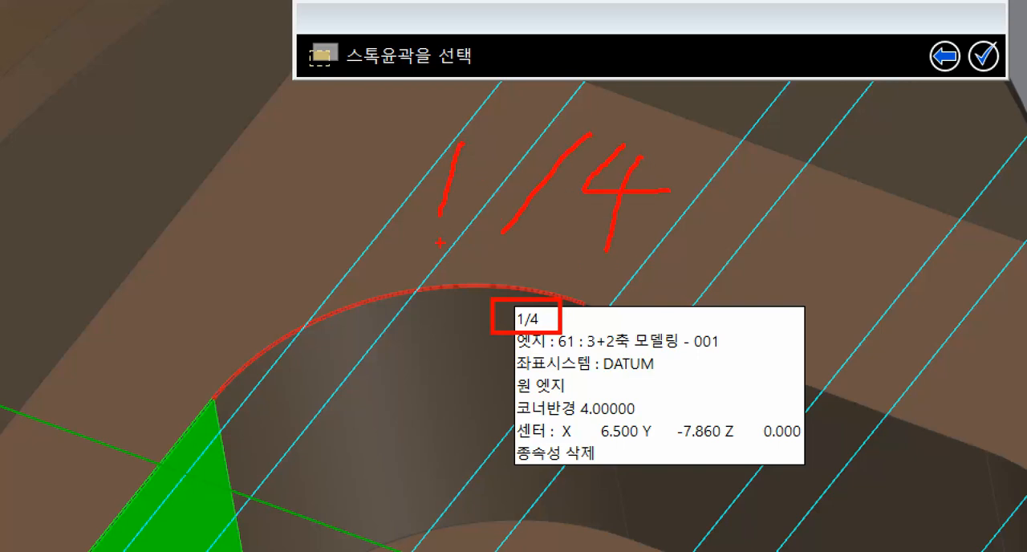
pyautogui.moveTo(400, 259)
pyautogui.mouseDown()
pyautogui.moveTo(349, 213)
pyautogui.moveTo(492, 210)
pyautogui.moveTo(313, 218)
pyautogui.mouseUp()
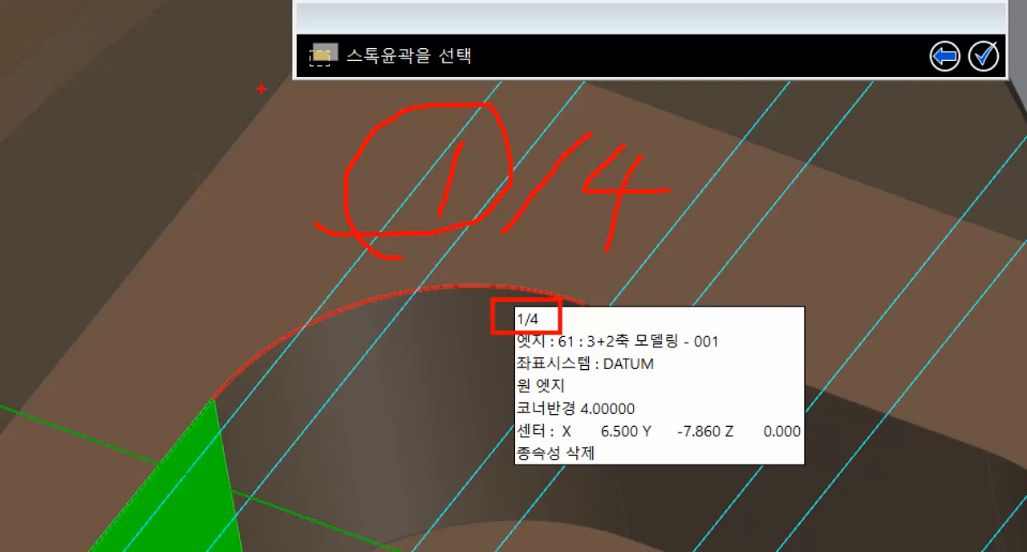
pyautogui.press('Escape')
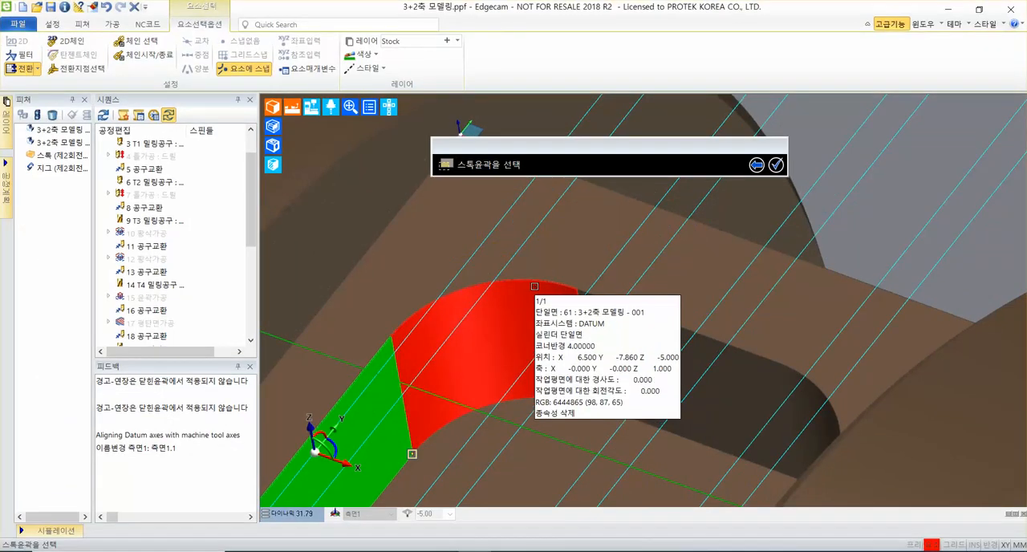
pyautogui.press('Tab')
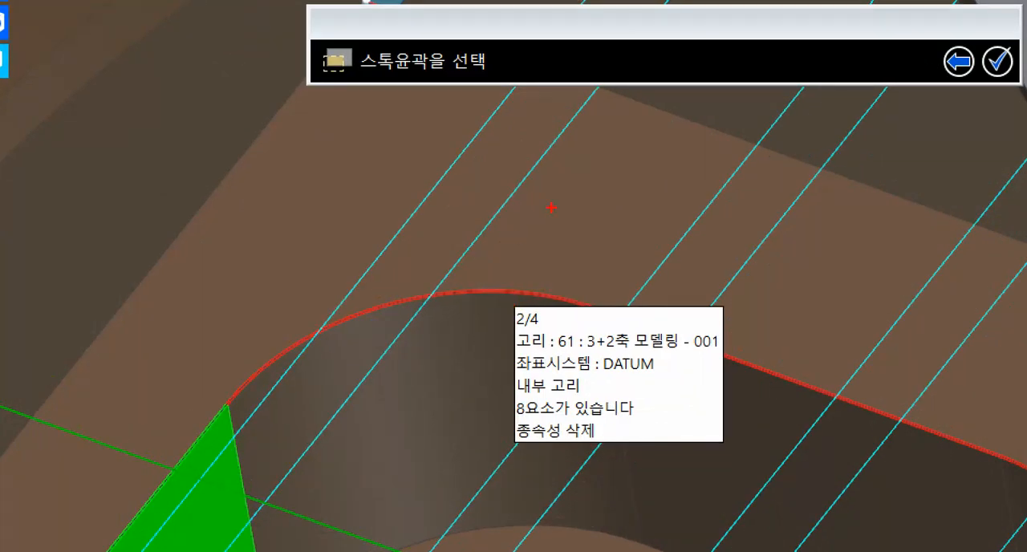
pyautogui.moveTo(594, 170)
pyautogui.mouseDown()
pyautogui.moveTo(569, 213)
pyautogui.moveTo(665, 213)
pyautogui.mouseUp()
pyautogui.moveTo(640, 183); pyautogui.dragTo(612, 243)
pyautogui.moveTo(570, 156); pyautogui.dragTo(495, 232)
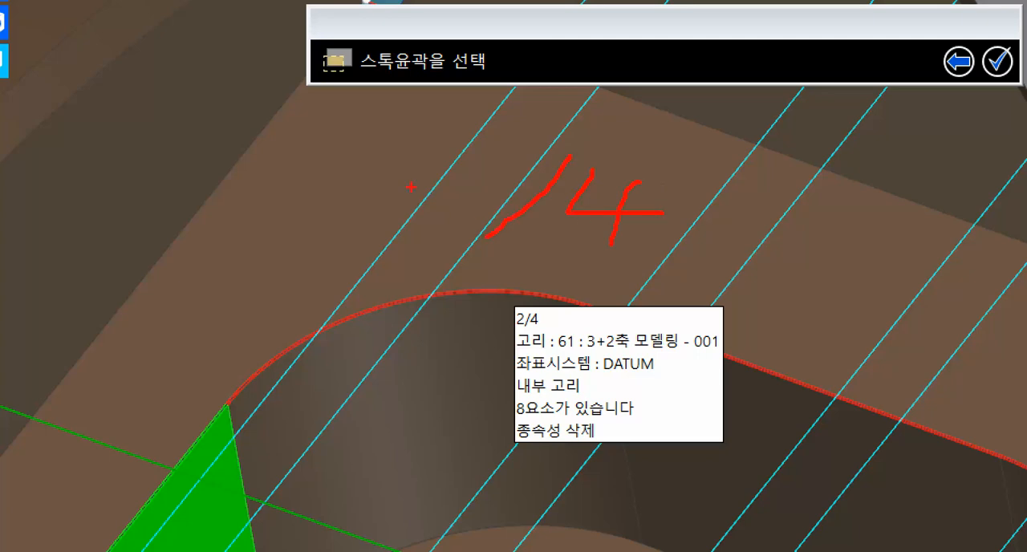
pyautogui.moveTo(404, 172)
pyautogui.mouseDown()
pyautogui.moveTo(456, 173)
pyautogui.moveTo(454, 220)
pyautogui.mouseUp()
pyautogui.keyDown('ctrl'); pyautogui.keyDown('shift'); pyautogui.moveTo(391, 188); pyautogui.dragTo(198, 145); pyautogui.keyUp('shift'); pyautogui.keyUp('ctrl')
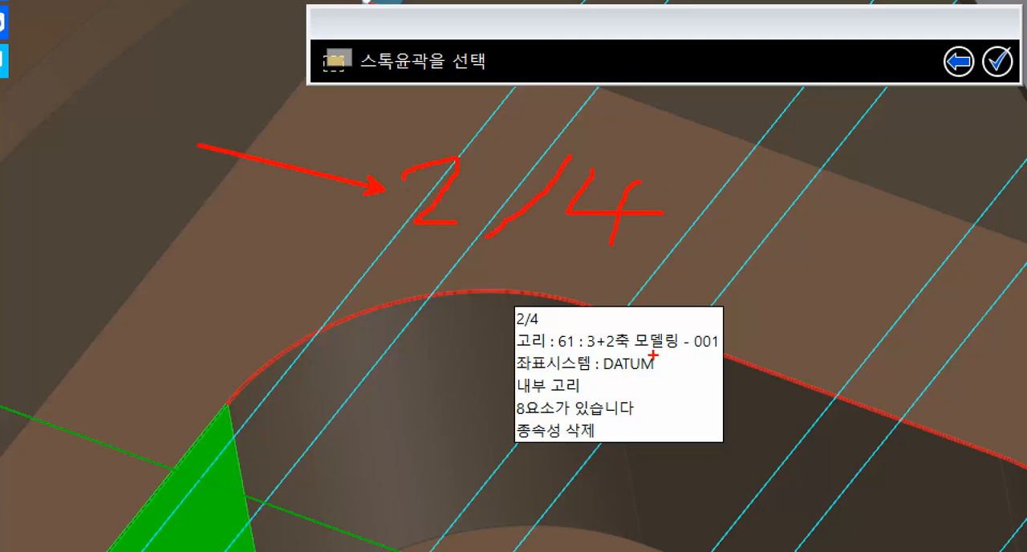
pyautogui.keyDown('ctrl'); pyautogui.keyDown('shift'); pyautogui.moveTo(831, 365); pyautogui.dragTo(879, 235); pyautogui.keyUp('shift'); pyautogui.keyUp('ctrl')
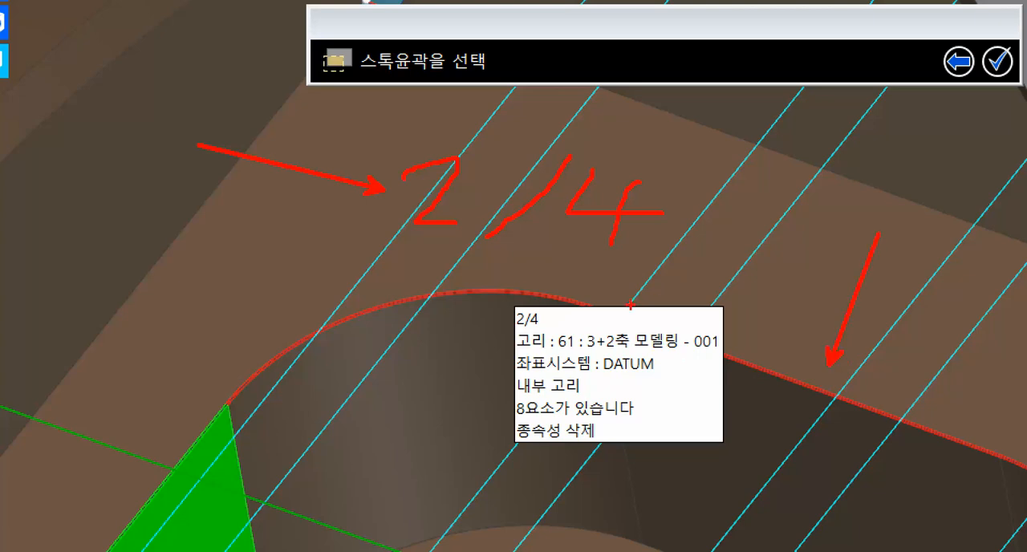
pyautogui.keyDown('ctrl'); pyautogui.keyDown('shift'); pyautogui.moveTo(250, 327); pyautogui.dragTo(207, 285); pyautogui.keyUp('shift'); pyautogui.keyUp('ctrl')
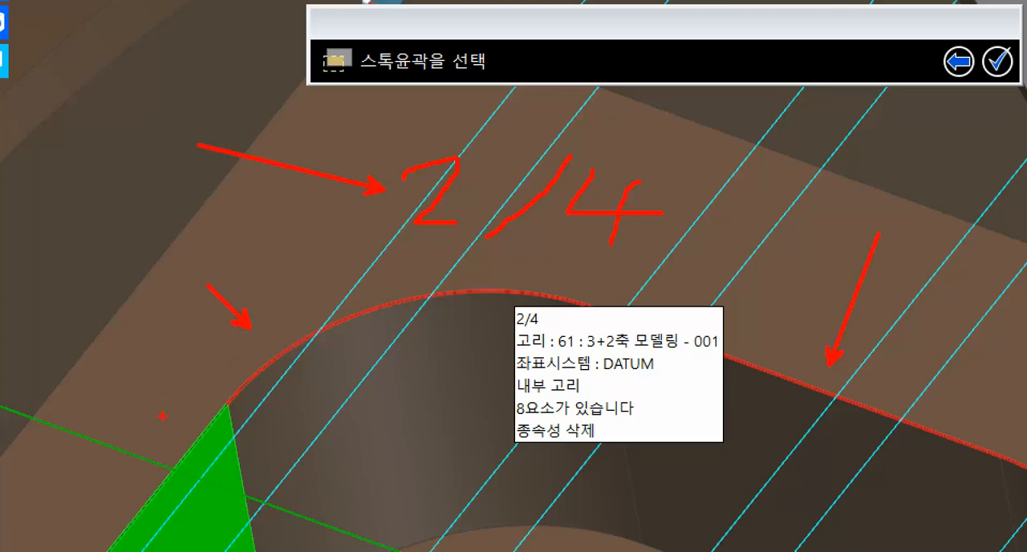
pyautogui.keyDown('ctrl'); pyautogui.keyDown('shift'); pyautogui.moveTo(164, 428); pyautogui.dragTo(110, 361); pyautogui.keyUp('shift'); pyautogui.keyUp('ctrl')
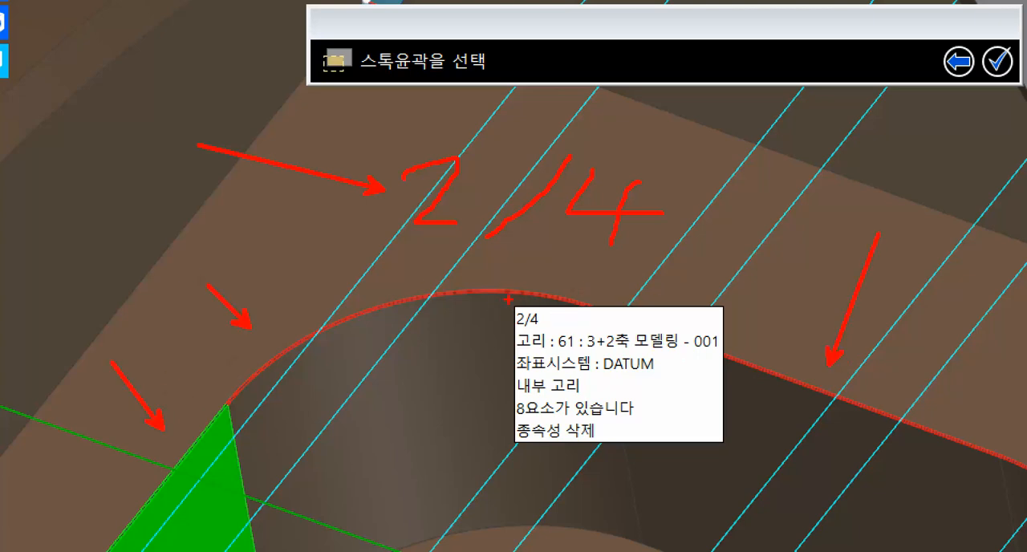
pyautogui.moveTo(505, 298)
pyautogui.keyDown('ctrl'); pyautogui.mouseDown()
pyautogui.moveTo(522, 312)
pyautogui.moveTo(531, 344)
pyautogui.mouseUp(); pyautogui.keyUp('ctrl')
pyautogui.press('Escape')
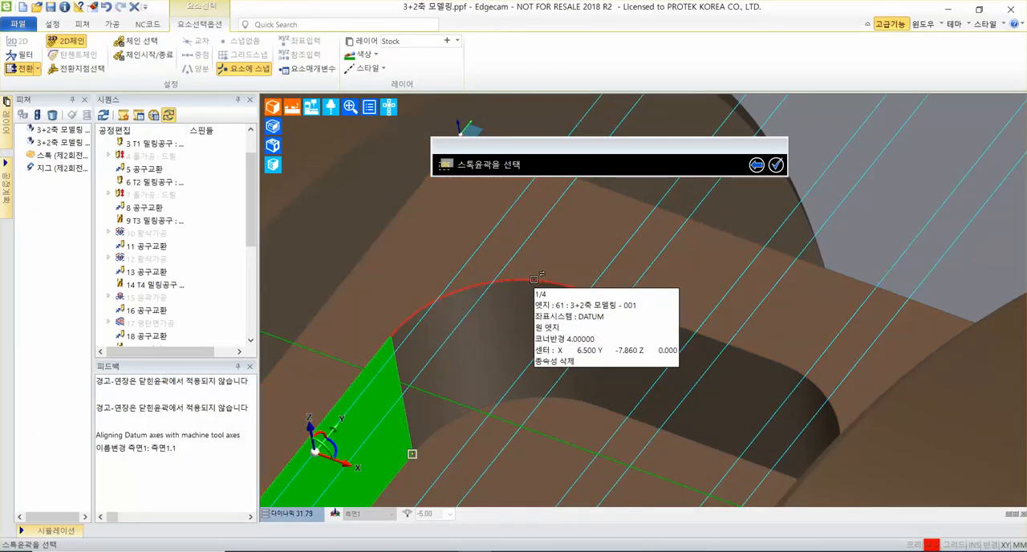
pyautogui.press('Tab')
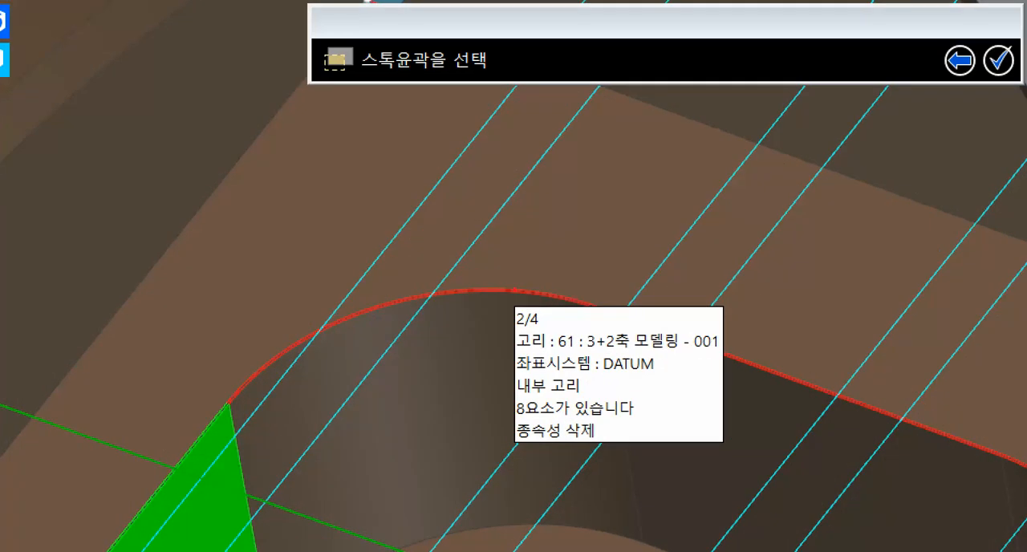
pyautogui.moveTo(598, 223); pyautogui.dragTo(642, 221)
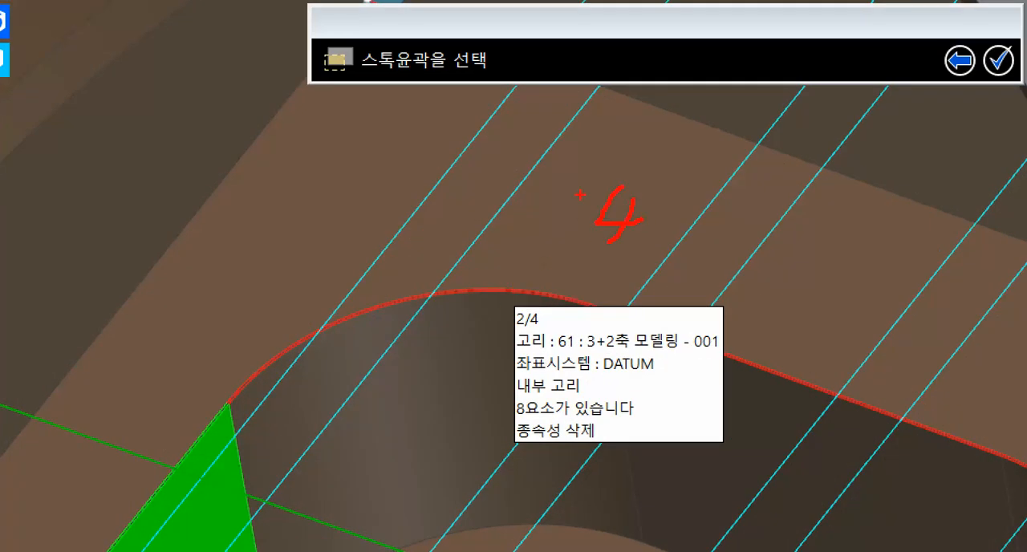
pyautogui.moveTo(566, 179); pyautogui.dragTo(525, 252)
pyautogui.moveTo(467, 193); pyautogui.dragTo(456, 226)
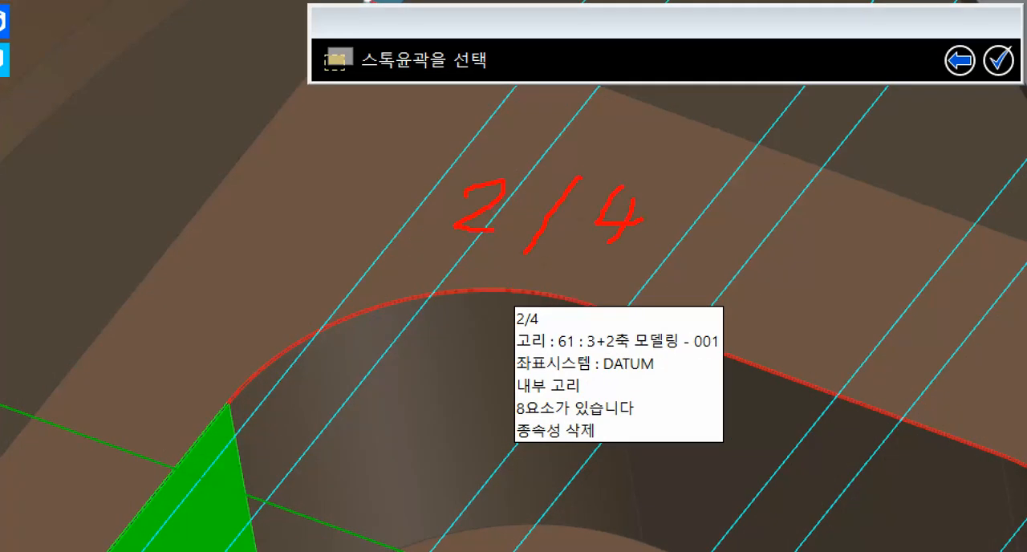
pyautogui.press('Escape')
# Choose the full inner loop (고리) around the pocket's upper rim as the stock contour and finish the contour selection.
pyautogui.rightClick(533, 278)
pyautogui.rightClick(532, 278)
pyautogui.rightClick(532, 278)
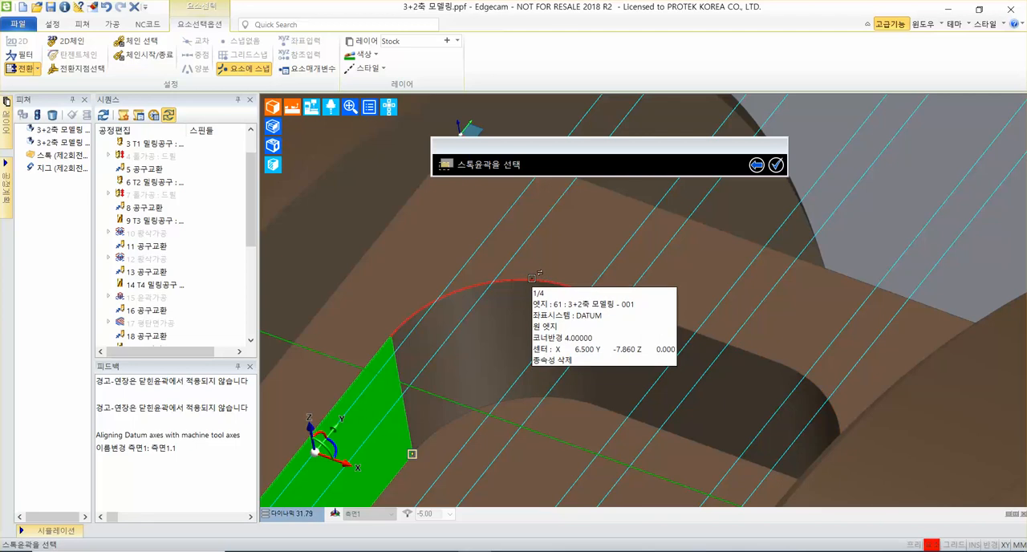
pyautogui.rightClick(532, 278)
pyautogui.click(532, 278)
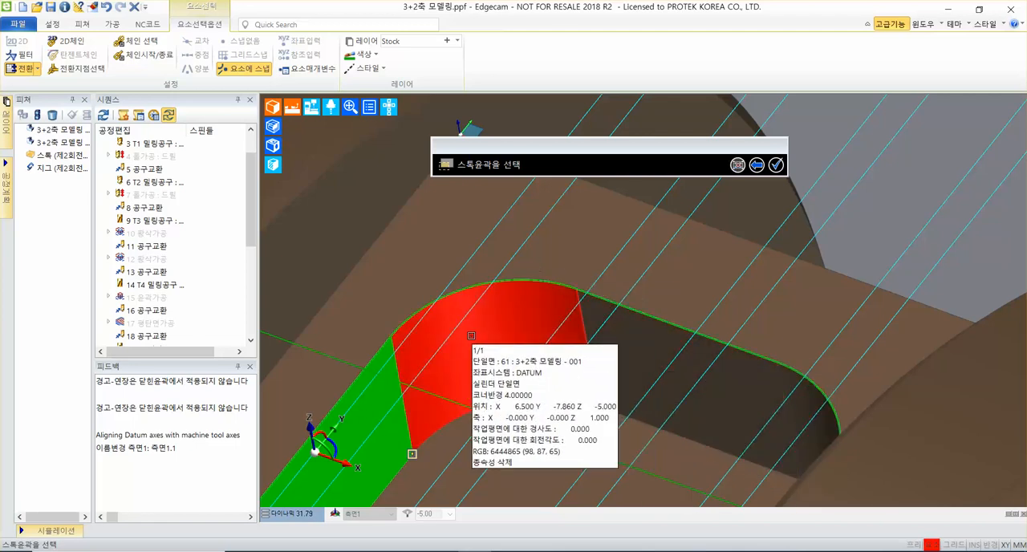
pyautogui.scroll(-3, 489, 354)
pyautogui.moveTo(498, 356); pyautogui.dragTo(575, 247, button='middle')
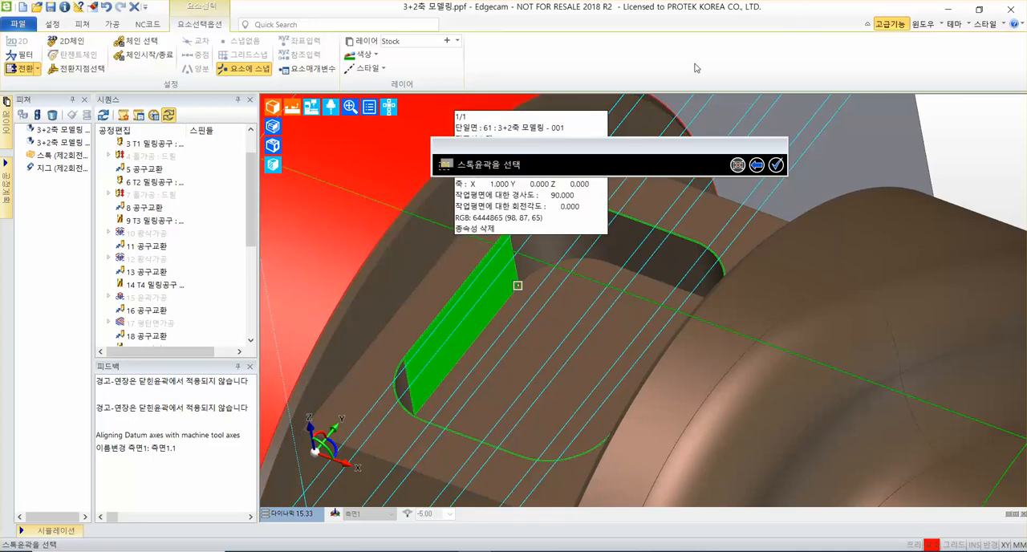
pyautogui.click(777, 165)
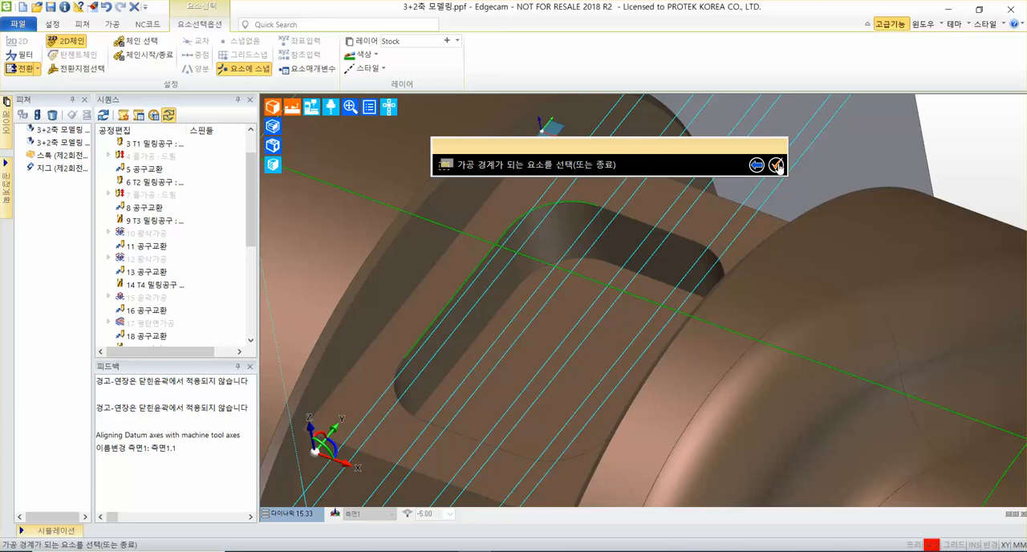
# Finish the machining boundary prompts without choosing a boundary and generate the pocket's roughing toolpath.
pyautogui.click(778, 166)
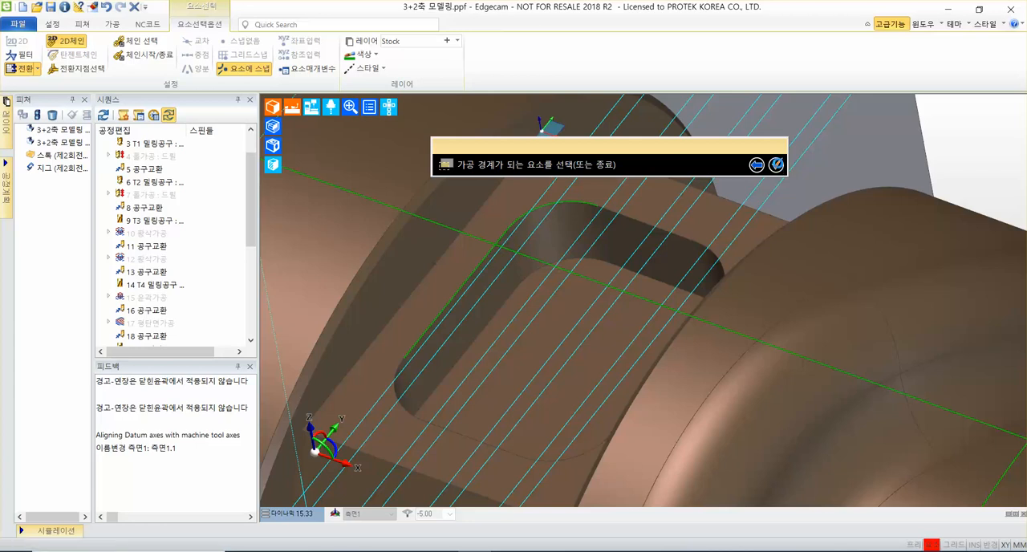
pyautogui.click(777, 165)
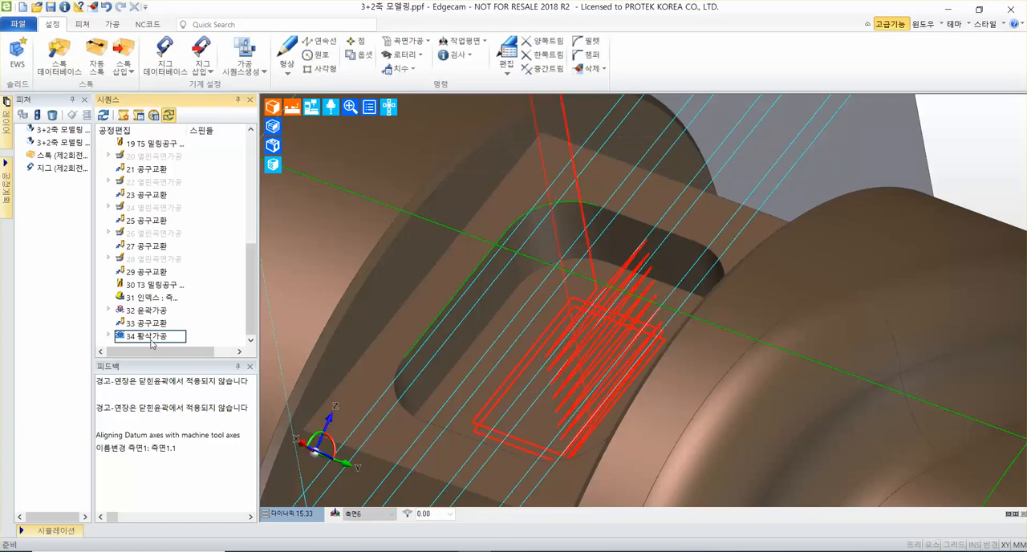
pyautogui.scroll(-3, 738, 351)
pyautogui.moveTo(685, 345); pyautogui.dragTo(762, 256, button='middle')
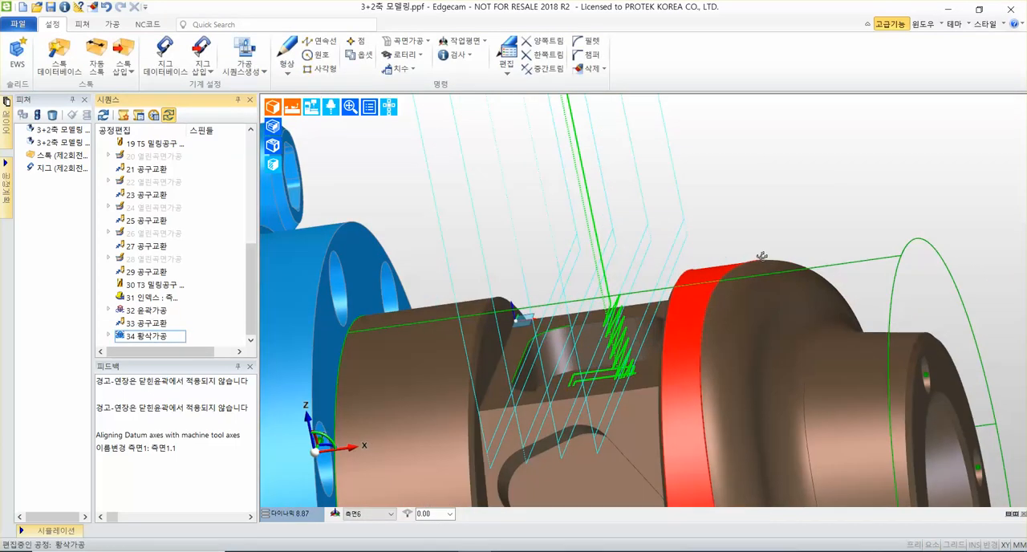
pyautogui.moveTo(761, 303); pyautogui.dragTo(662, 279, button='middle')
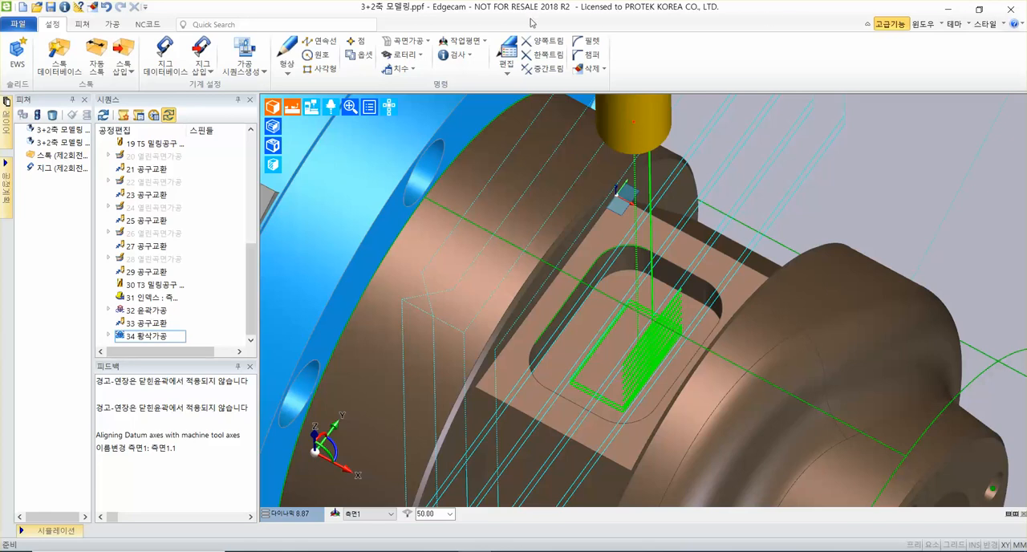
# Add a move to the tool change position (공구교환) after the roughing cycle, accepting the default Z priority axis.
pyautogui.click(123, 20)
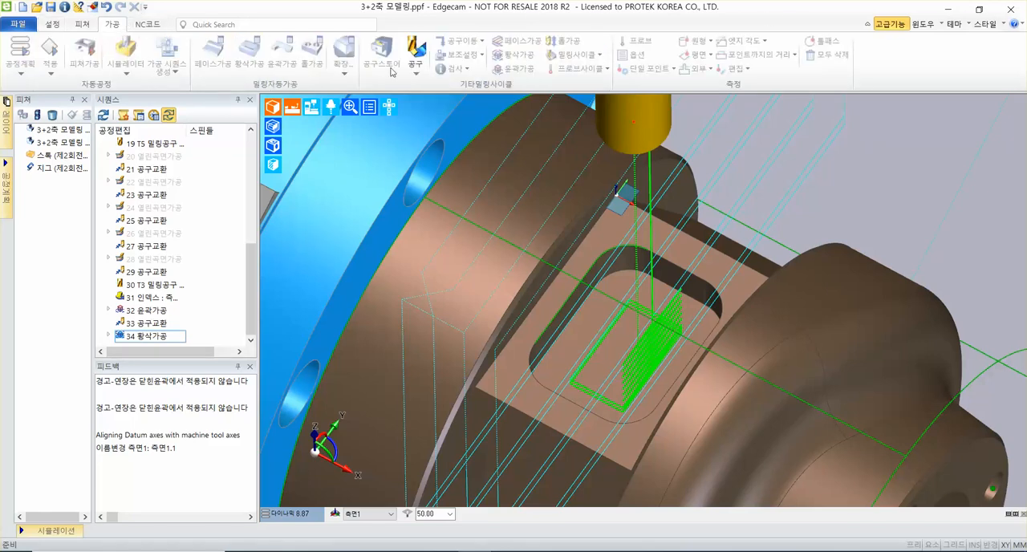
pyautogui.click(459, 40)
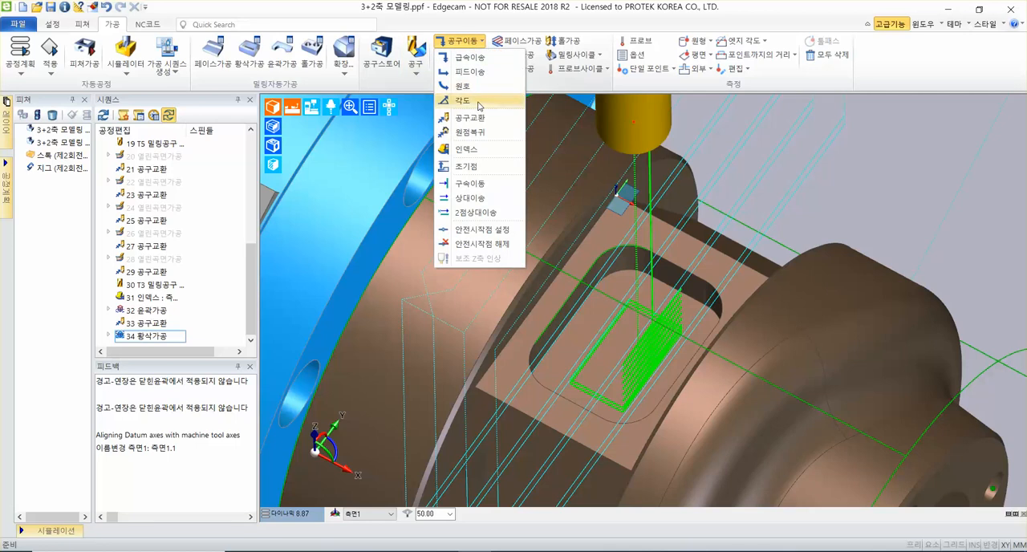
pyautogui.click(468, 121)
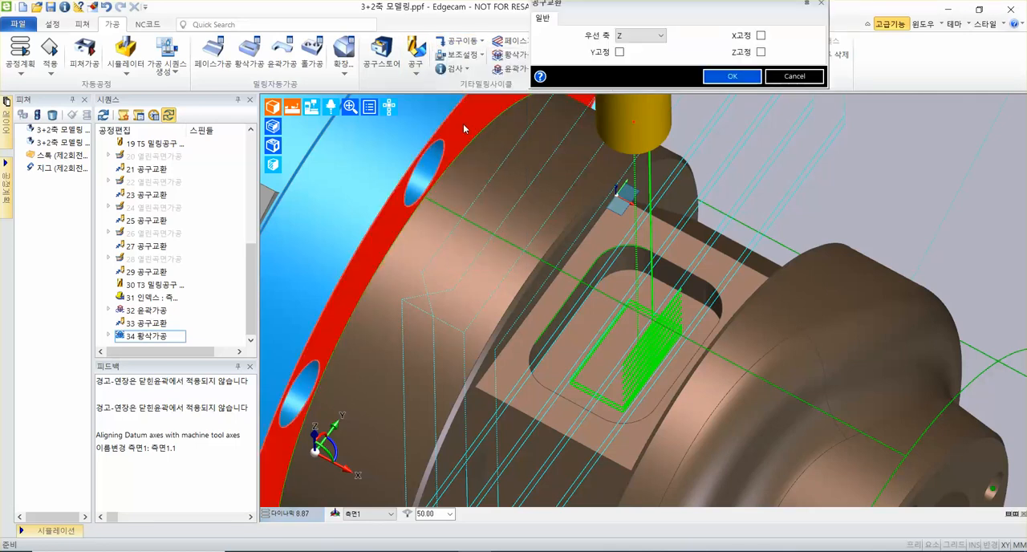
pyautogui.click(732, 76)
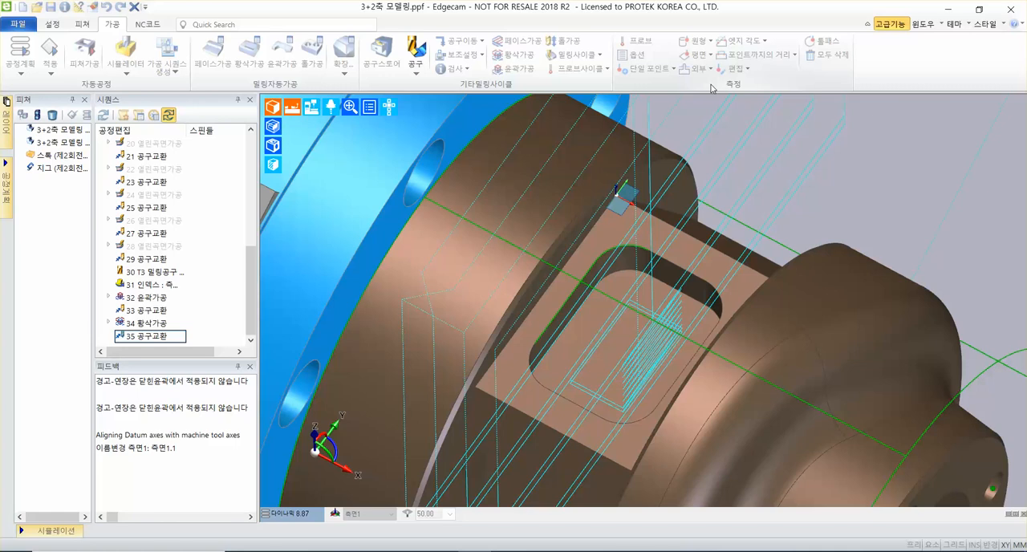
# Start a new milling tool (밀링공구) as an end mill with tool number 4 and an 8 mm diameter.
pyautogui.click(414, 68)
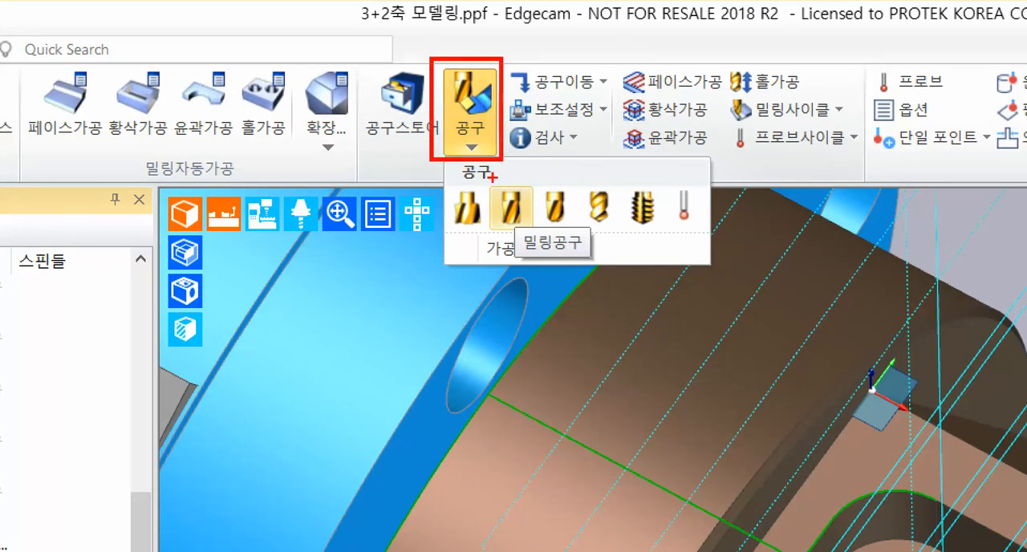
pyautogui.keyDown('ctrl'); pyautogui.moveTo(523, 231); pyautogui.dragTo(572, 444); pyautogui.keyUp('ctrl')
pyautogui.press('Escape')
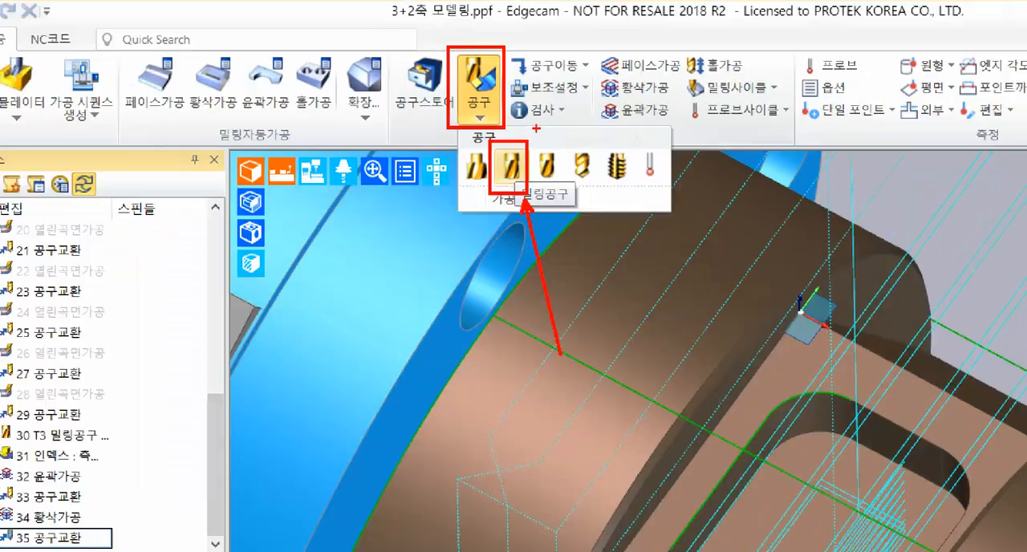
pyautogui.click(414, 74)
pyautogui.click(434, 108)
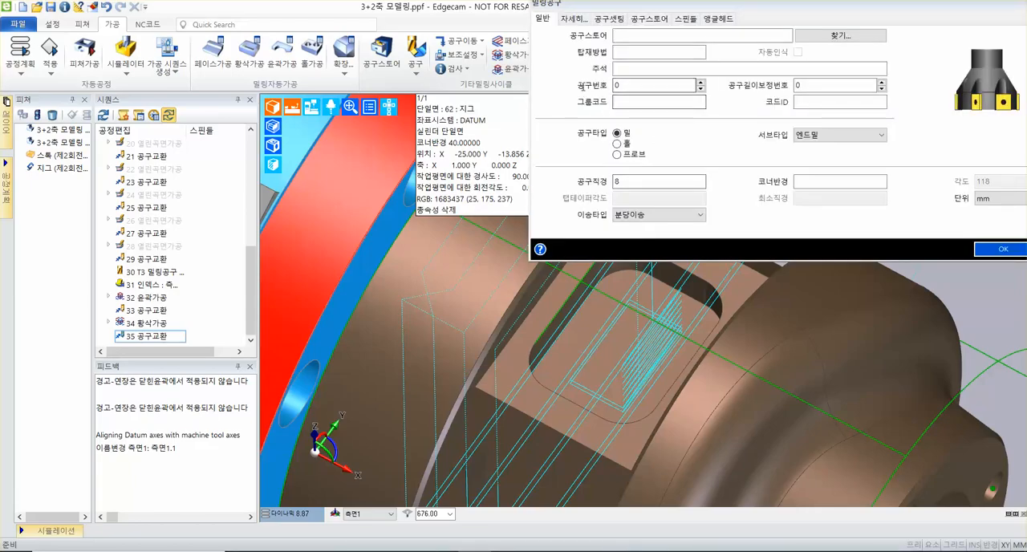
pyautogui.write('4')
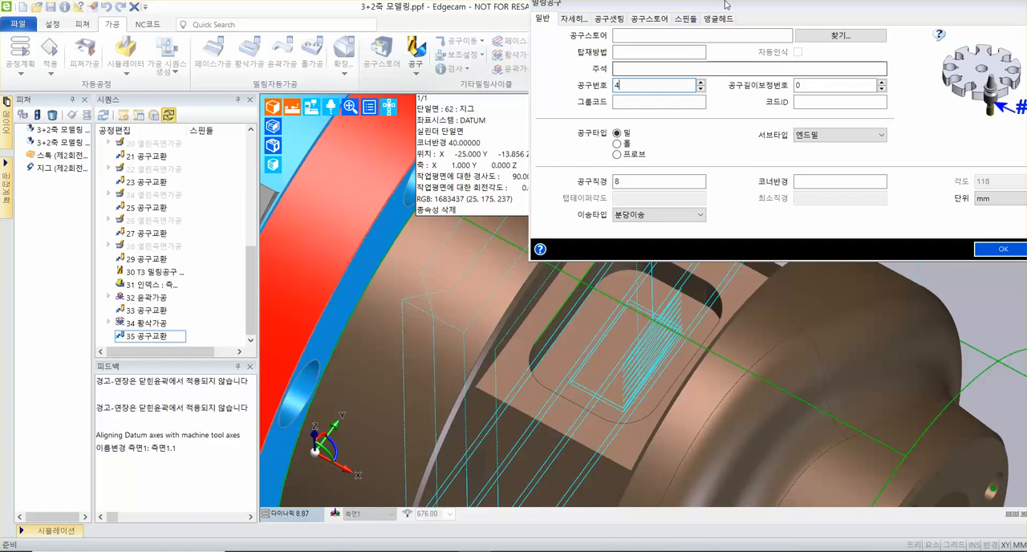
pyautogui.moveTo(727, 5); pyautogui.dragTo(614, 97)
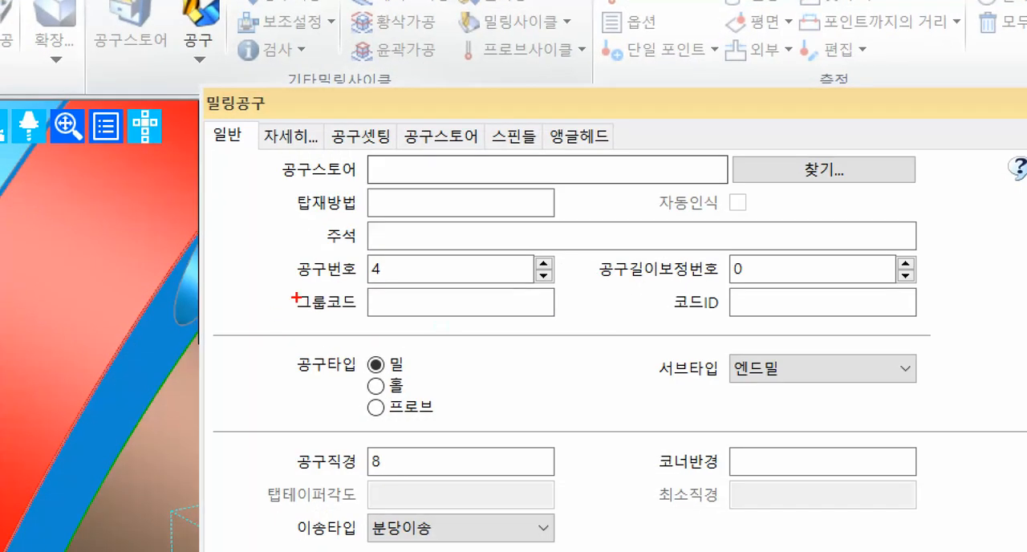
pyautogui.moveTo(459, 185); pyautogui.dragTo(522, 186)
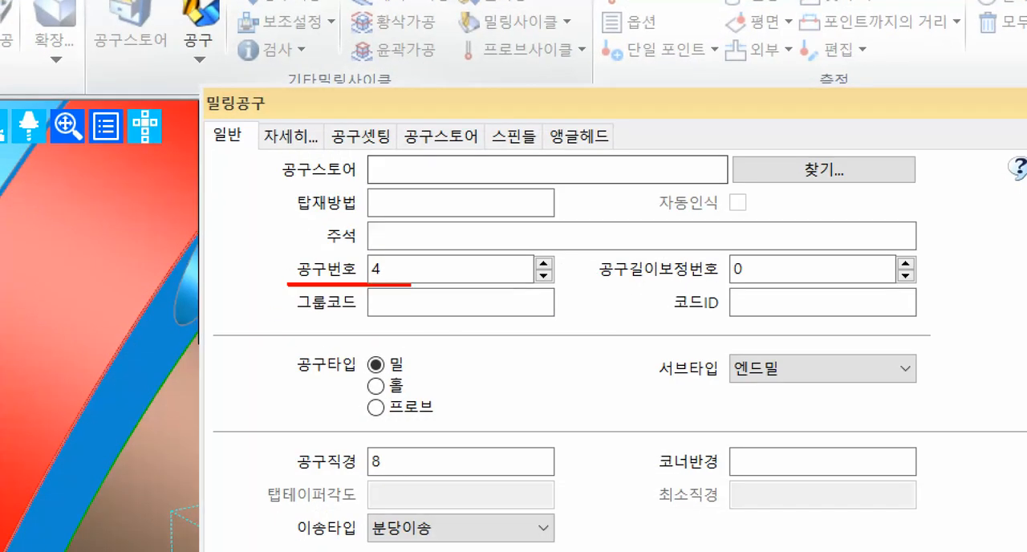
pyautogui.moveTo(411, 282); pyautogui.dragTo(566, 283)
pyautogui.moveTo(271, 474); pyautogui.dragTo(568, 475)
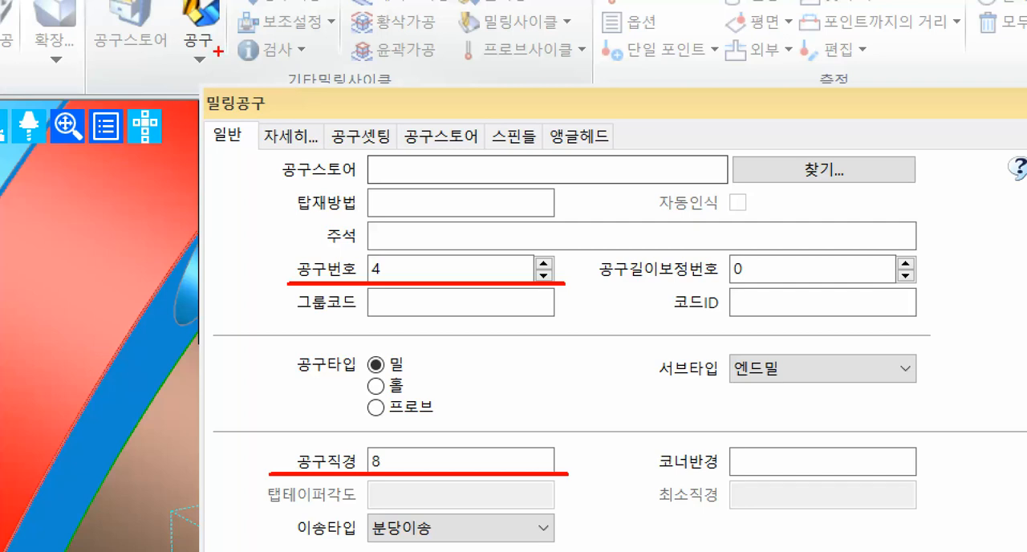
pyautogui.moveTo(260, 109)
pyautogui.keyDown('ctrl'); pyautogui.mouseDown()
pyautogui.moveTo(331, 154)
pyautogui.moveTo(355, 102)
pyautogui.moveTo(418, 38)
pyautogui.mouseUp(); pyautogui.keyUp('ctrl')
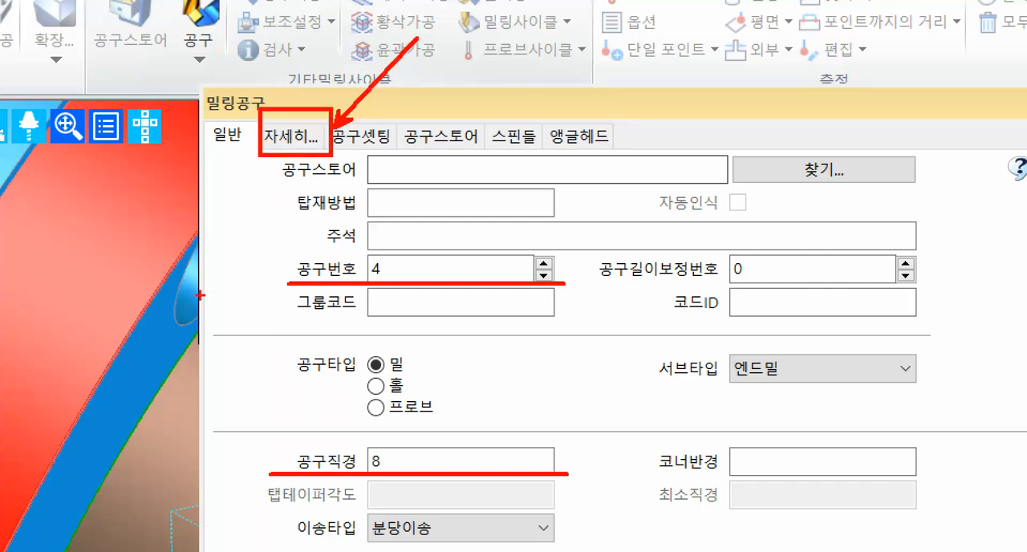
pyautogui.press('Escape')
# Set the end mill's flute length (날장) to 50 and its display colour to pink.
pyautogui.click(463, 110)
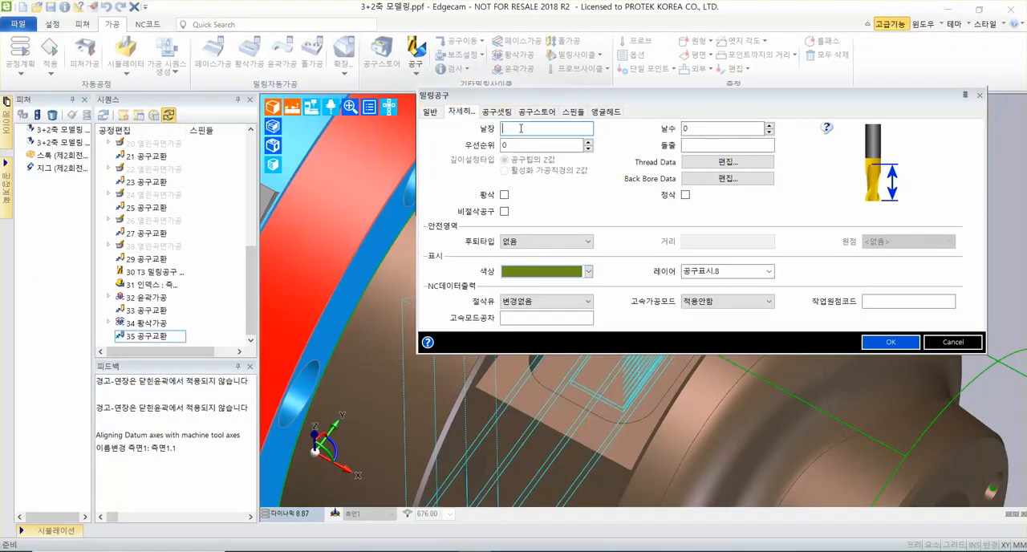
pyautogui.write('50')
pyautogui.click(591, 272)
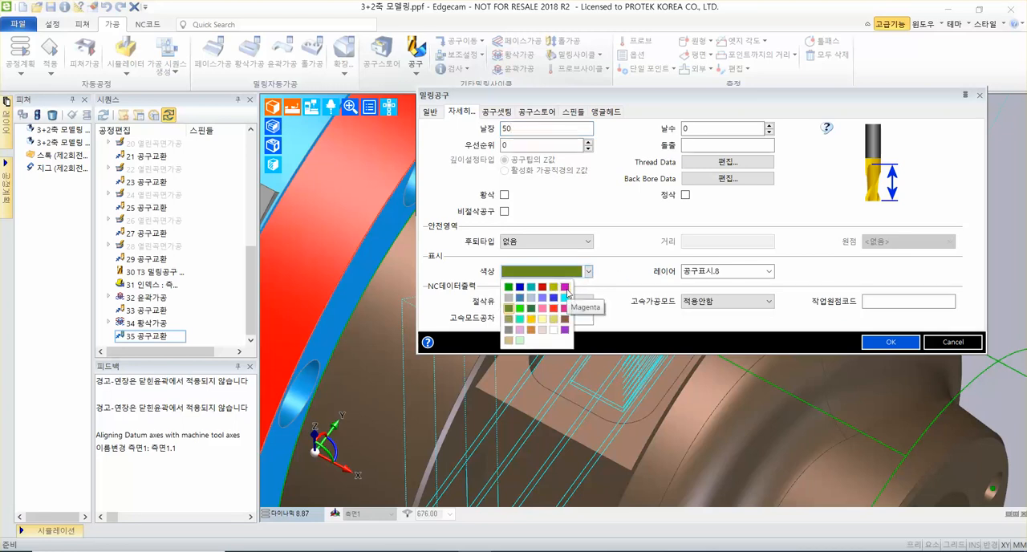
pyautogui.click(566, 289)
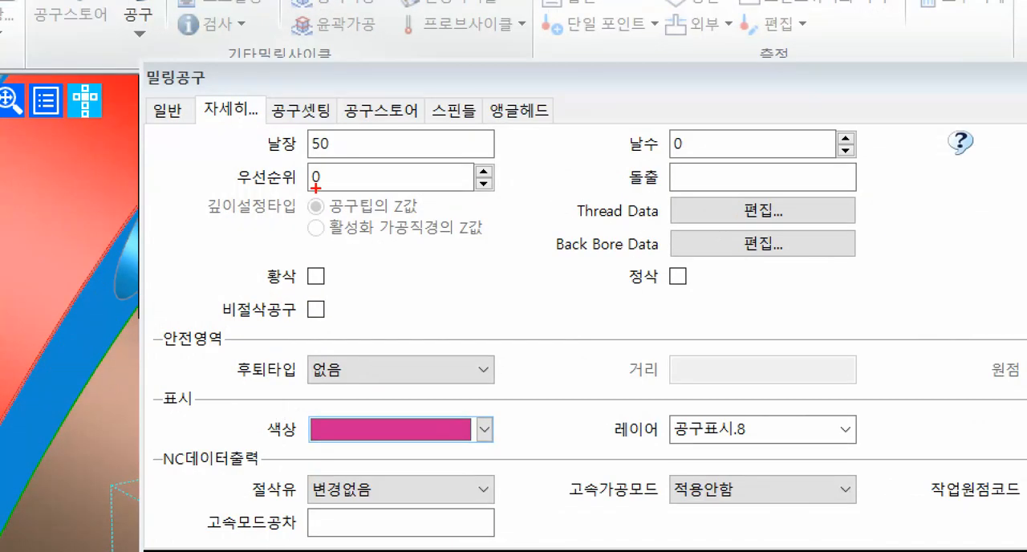
pyautogui.moveTo(259, 151); pyautogui.dragTo(459, 150)
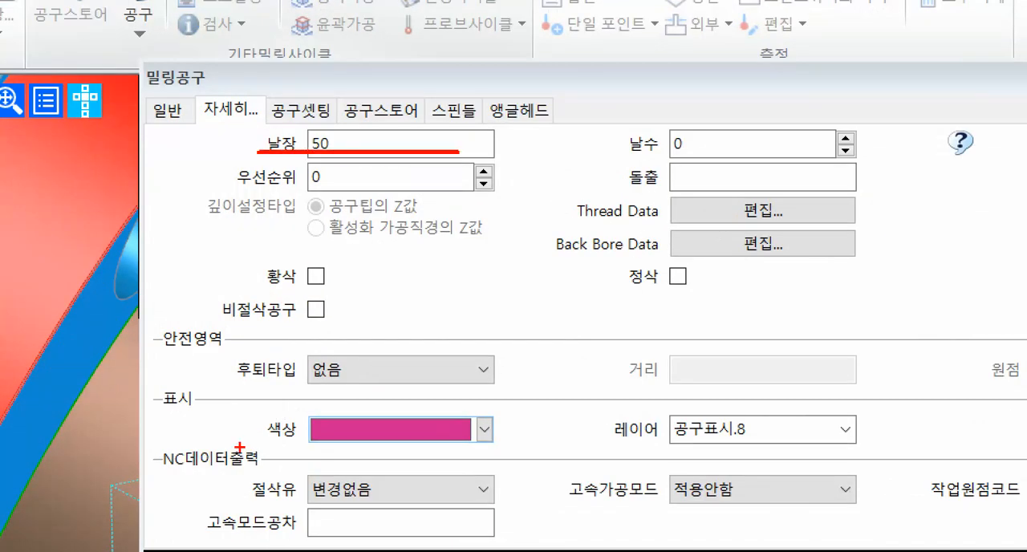
pyautogui.moveTo(247, 450); pyautogui.dragTo(491, 452)
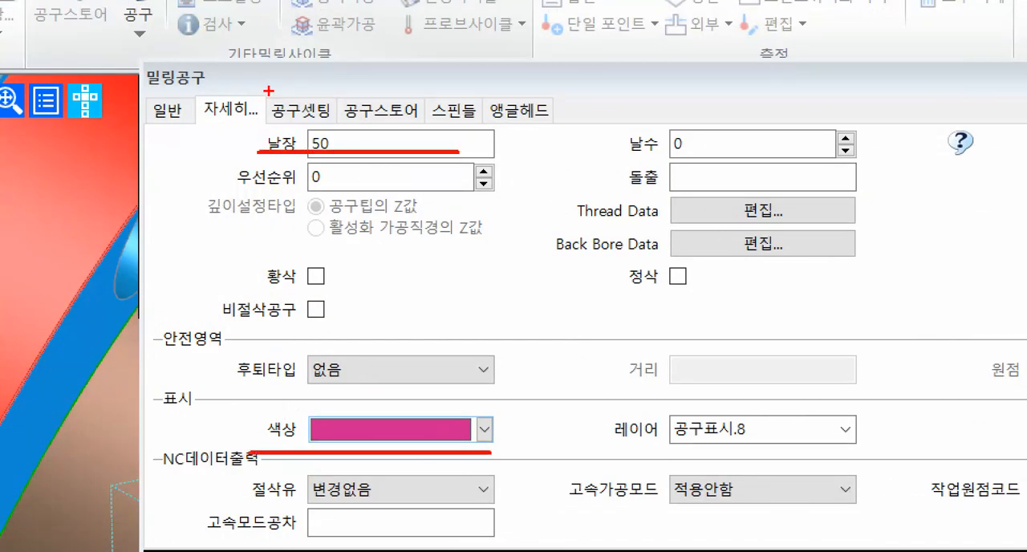
pyautogui.keyDown('ctrl'); pyautogui.moveTo(269, 90); pyautogui.dragTo(339, 131); pyautogui.keyUp('ctrl')
pyautogui.moveTo(335, 100)
pyautogui.keyDown('ctrl'); pyautogui.keyDown('shift'); pyautogui.mouseDown()
pyautogui.moveTo(443, 27)
pyautogui.moveTo(554, 11)
pyautogui.mouseUp(); pyautogui.keyUp('shift'); pyautogui.keyUp('ctrl')
pyautogui.press('Escape')
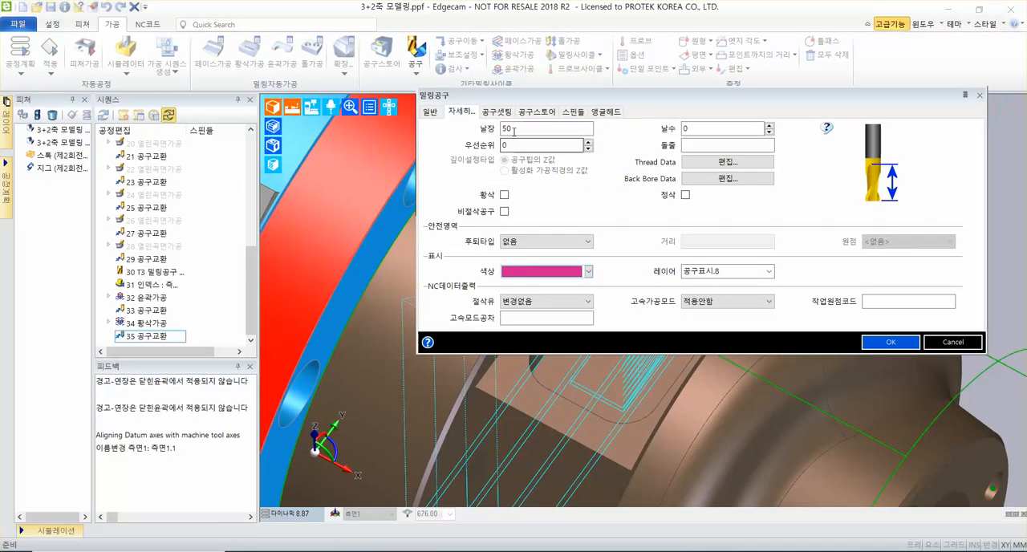
# Set the tool's Z gauge (Z측정) and shank length to 50 each, and add the tool to the sequence.
pyautogui.click(496, 111)
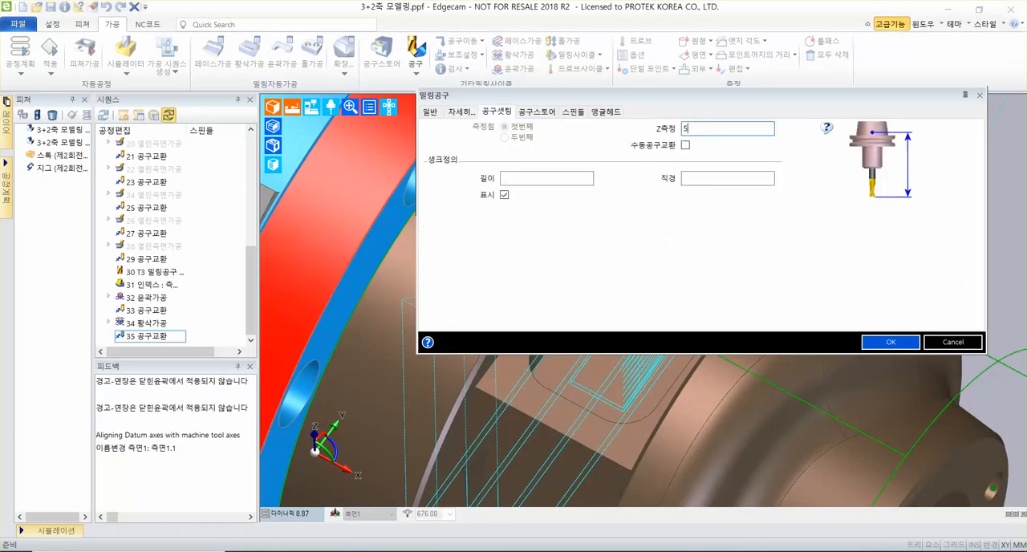
pyautogui.click(538, 180)
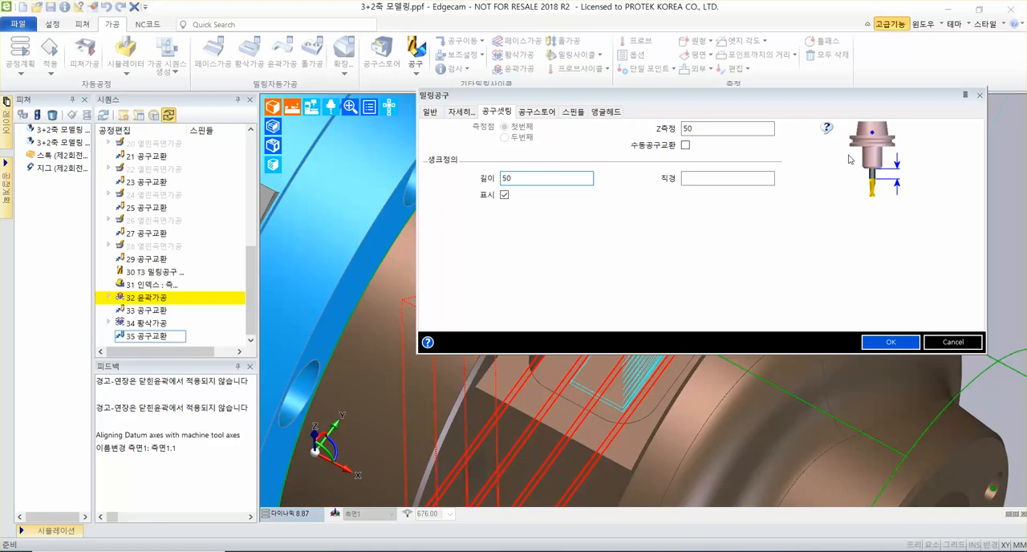
pyautogui.click(891, 343)
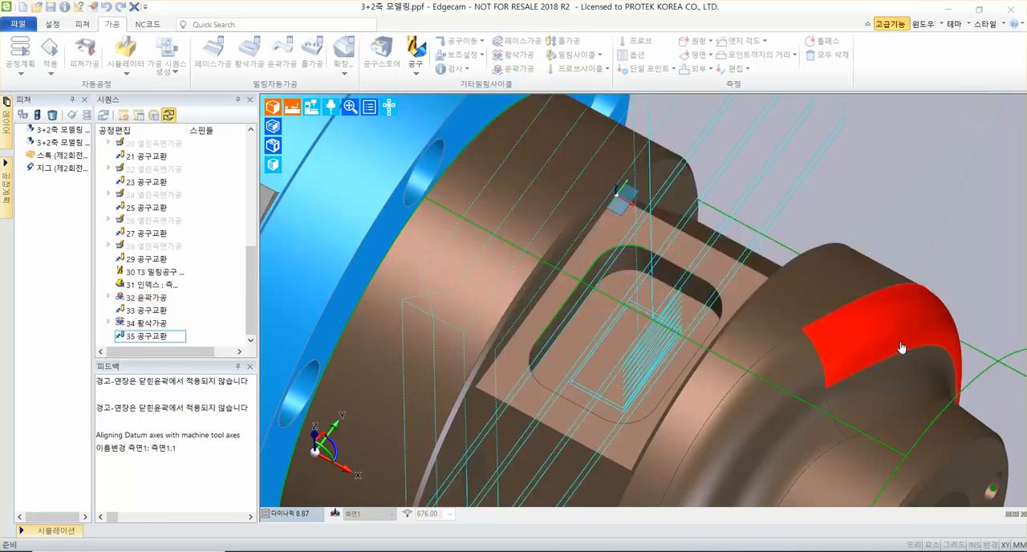
# Start a flat-land cycle (평탄면가공), set its pitch to 50% and clear the stock allowance (여유량).
pyautogui.scroll(-1, 492, 215)
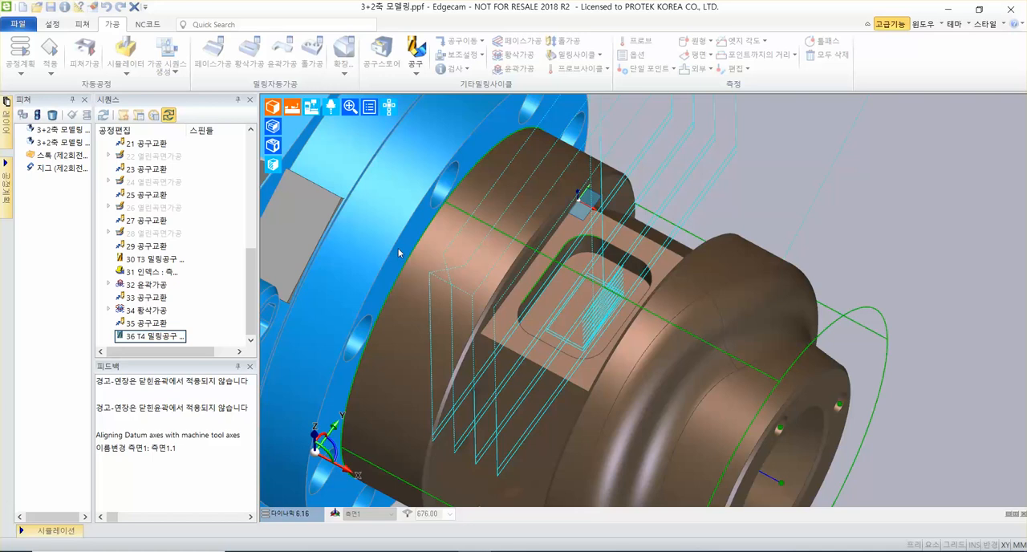
pyautogui.scroll(1, 526, 261)
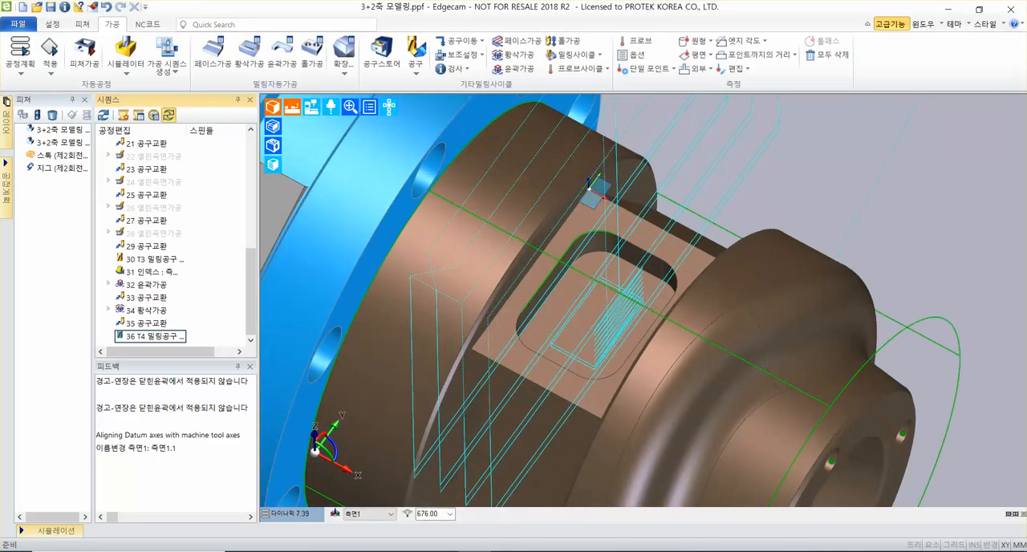
pyautogui.click(573, 56)
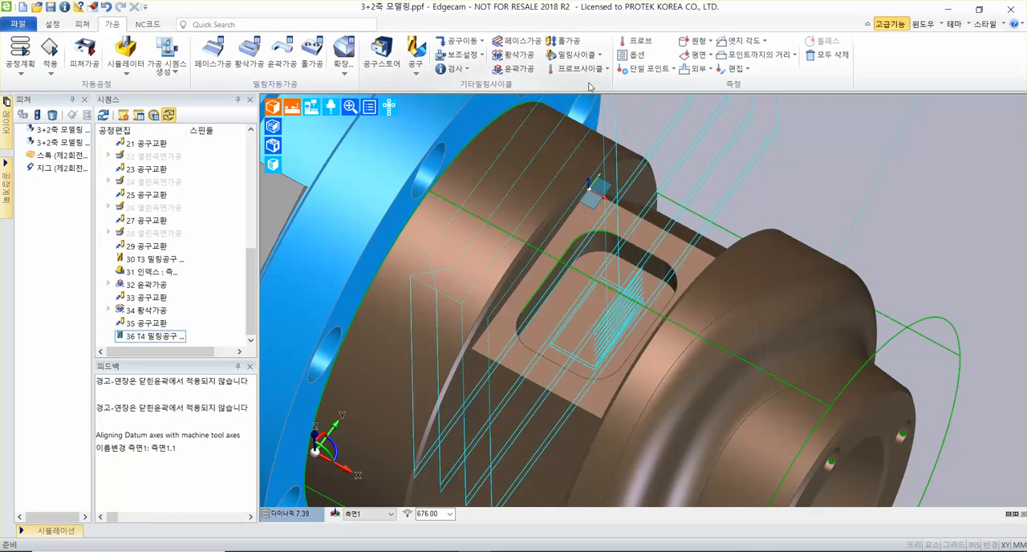
pyautogui.click(574, 55)
pyautogui.click(568, 198)
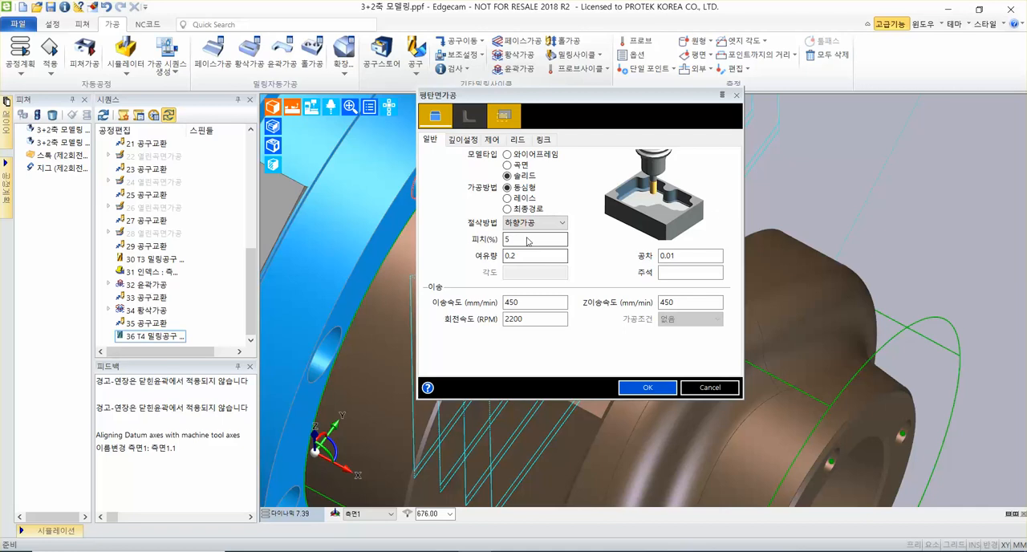
pyautogui.click(514, 242)
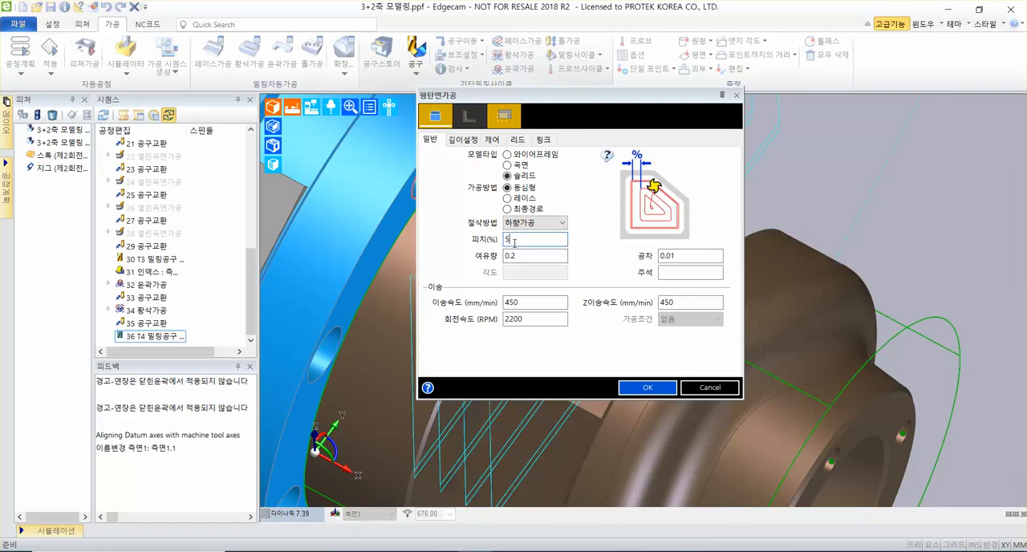
pyautogui.doubleClick(531, 262)
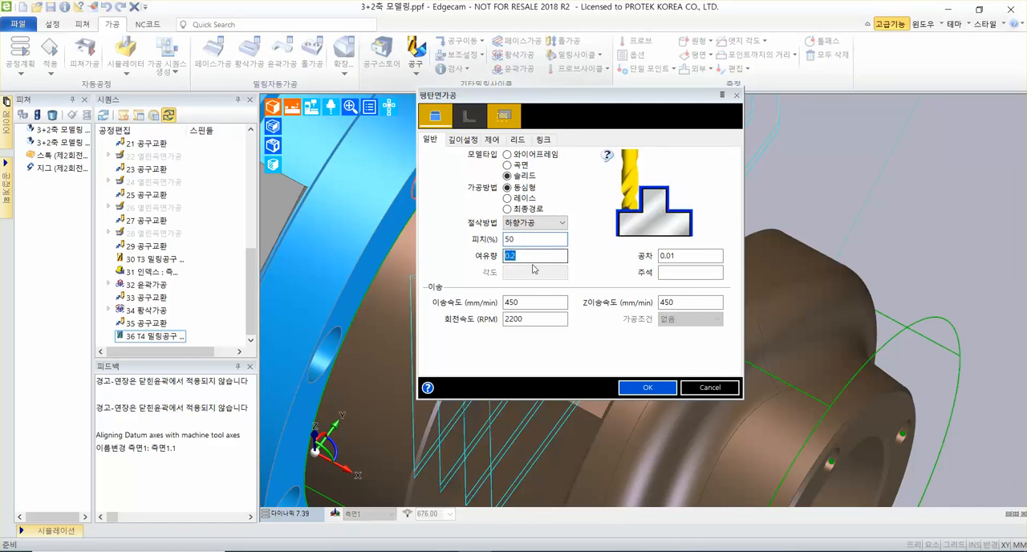
pyautogui.press('BackSpace')
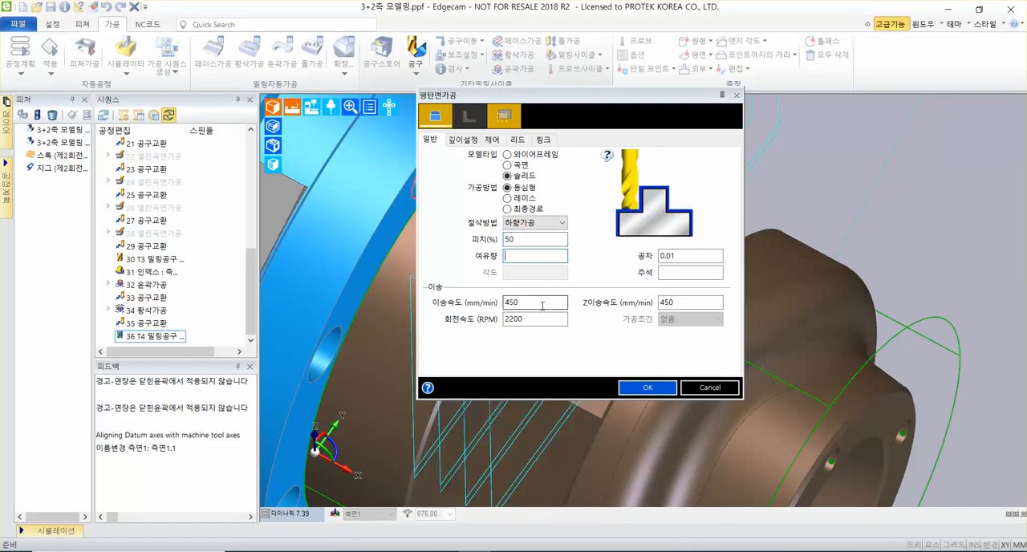
# Set the flat-land cycle's feed rate and Z feed rate to 350 mm/min and its spindle speed to 3500 RPM.
pyautogui.doubleClick(534, 303)
pyautogui.write('35')
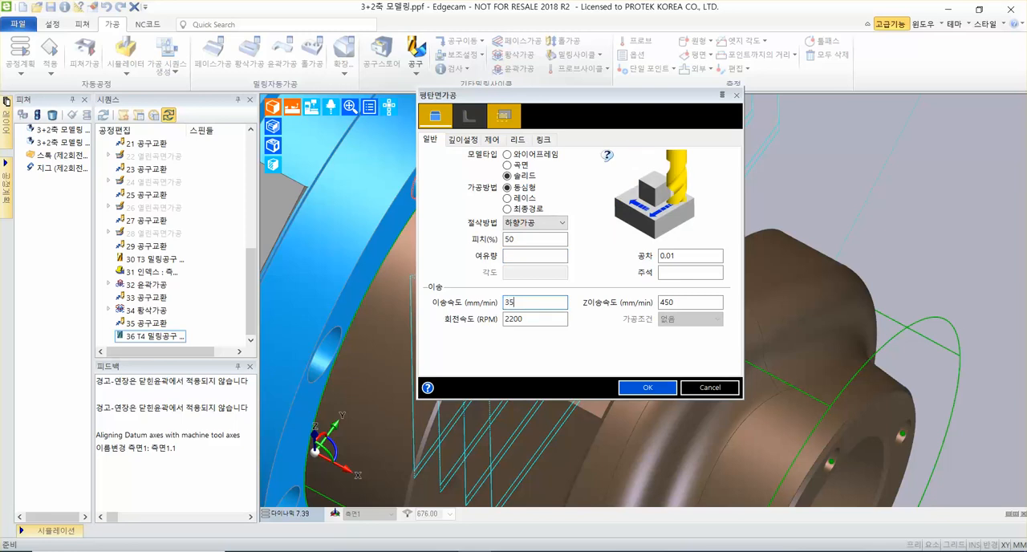
pyautogui.write('0')
pyautogui.press('Tab')
pyautogui.write('350')
pyautogui.press('Tab')
pyautogui.write('4')
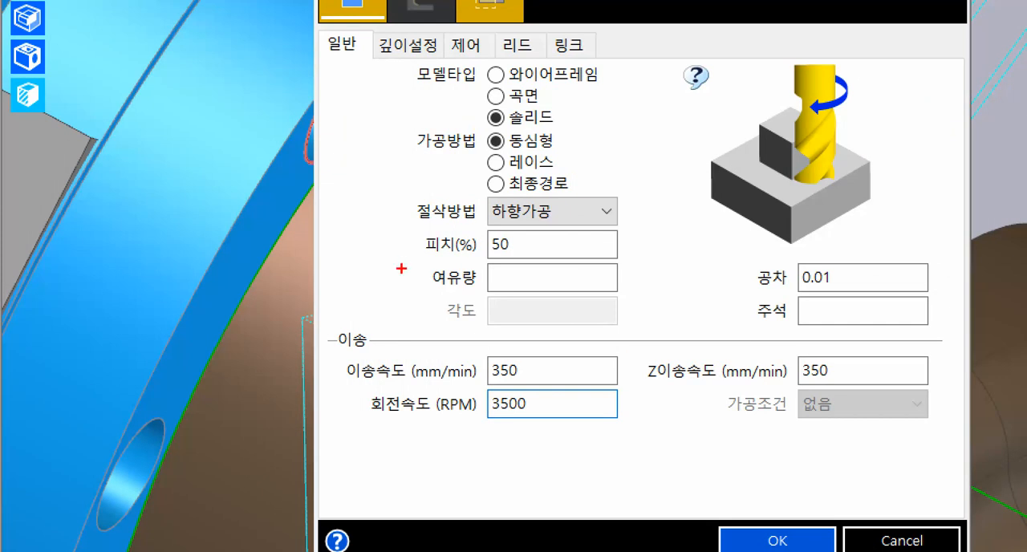
pyautogui.moveTo(403, 264)
pyautogui.mouseDown()
pyautogui.moveTo(621, 262)
pyautogui.moveTo(487, 290)
pyautogui.moveTo(567, 301)
pyautogui.mouseUp()
pyautogui.moveTo(324, 346)
pyautogui.mouseDown()
pyautogui.moveTo(945, 409)
pyautogui.moveTo(324, 347)
pyautogui.mouseUp()
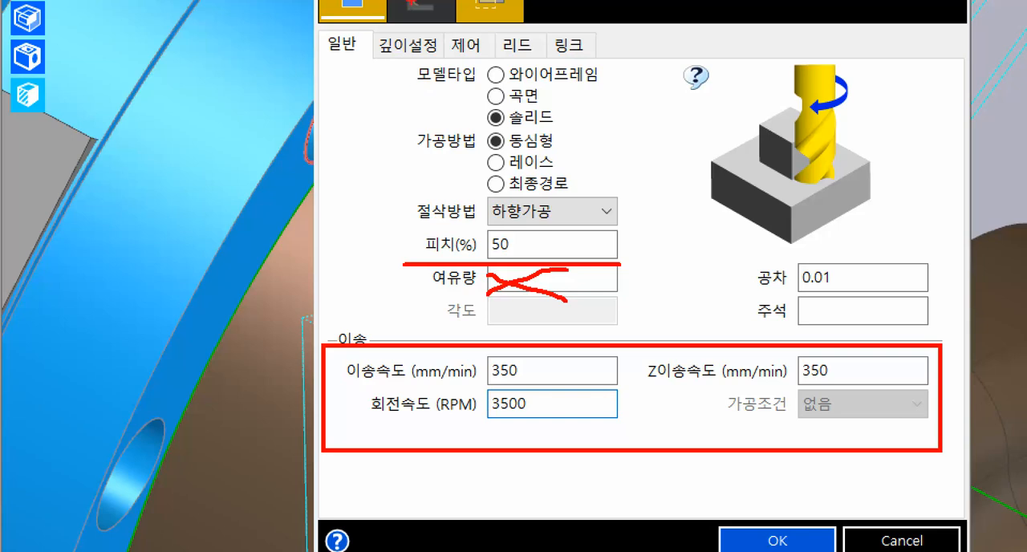
# Set the flat-land cycle's cutting depth (절삭깊이) to be specified by picking (<지정>).
pyautogui.moveTo(356, 28); pyautogui.dragTo(456, 63)
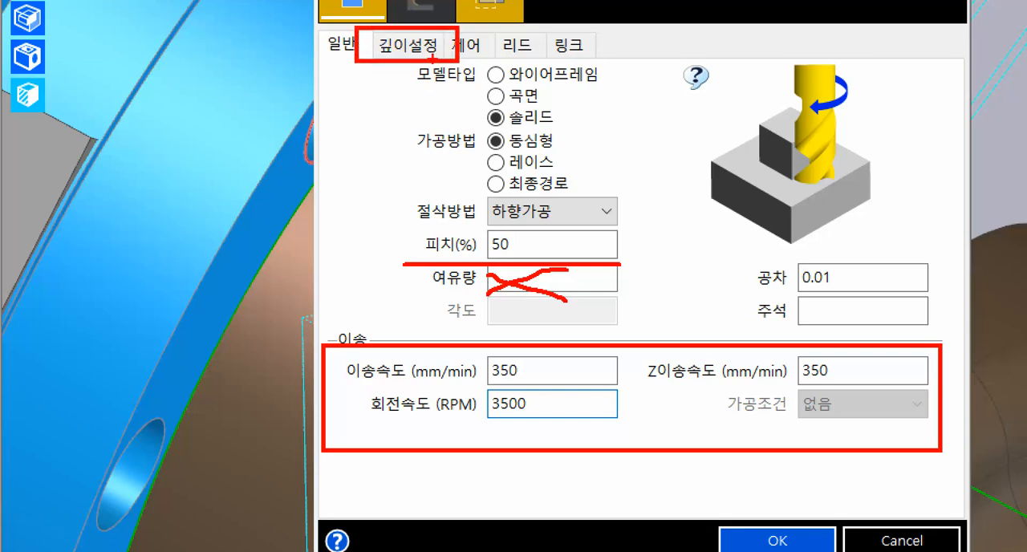
pyautogui.moveTo(374, 57); pyautogui.dragTo(286, 153)
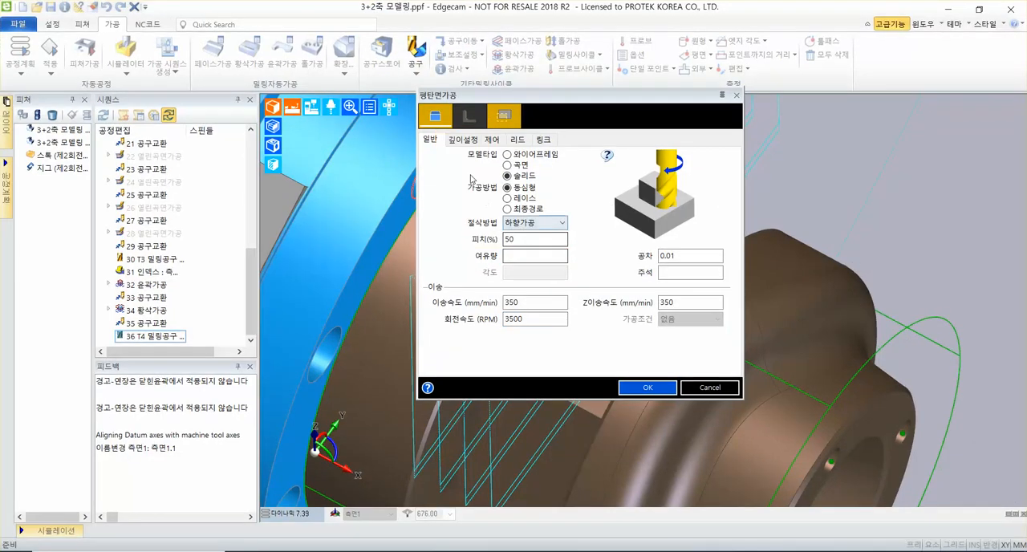
pyautogui.click(409, 45)
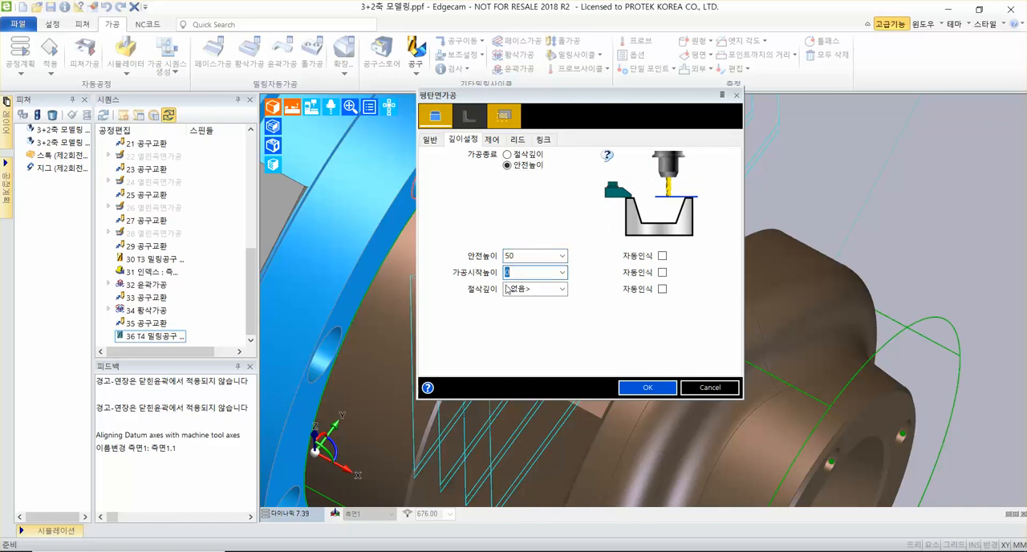
pyautogui.click(543, 290)
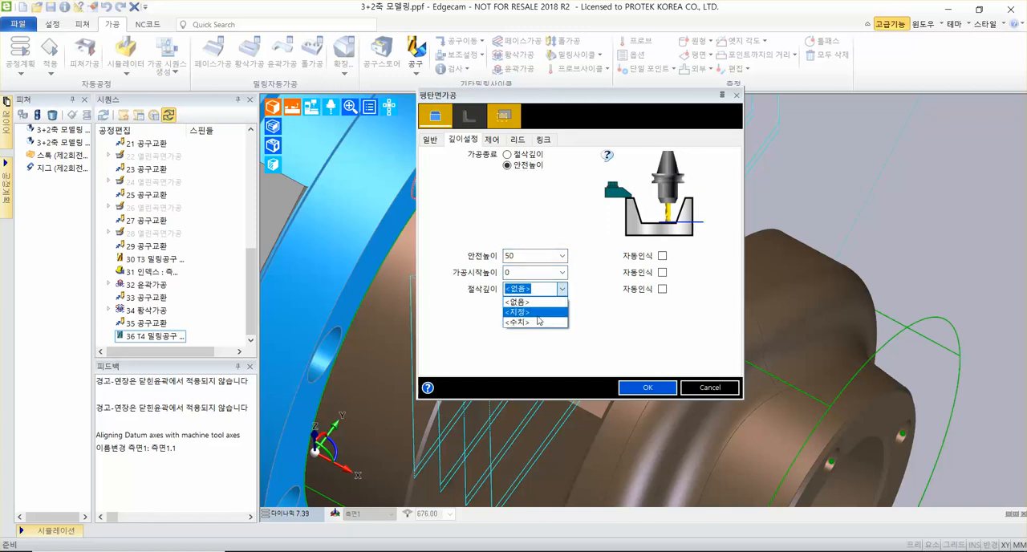
pyautogui.click(538, 313)
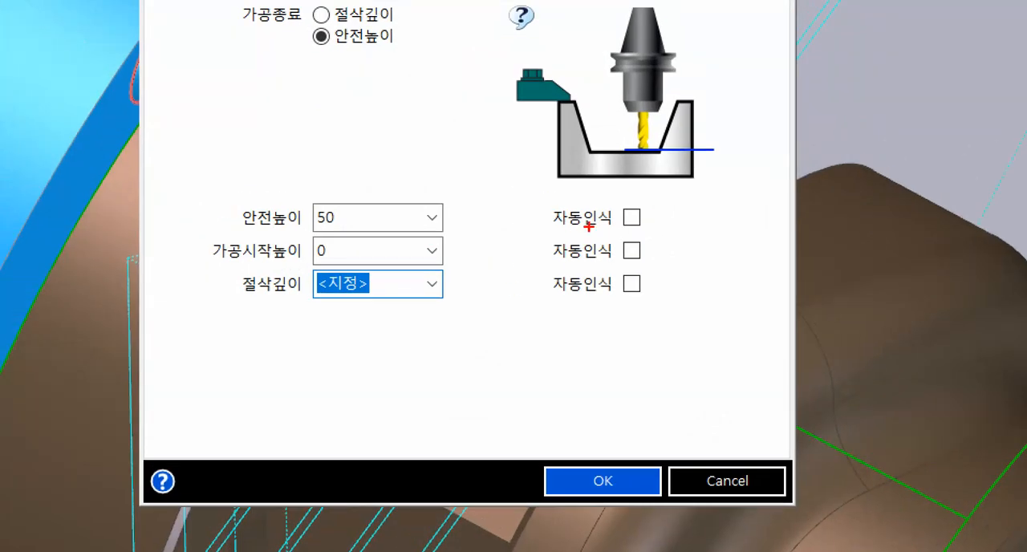
pyautogui.moveTo(654, 196); pyautogui.dragTo(573, 307)
pyautogui.moveTo(571, 206); pyautogui.dragTo(655, 318)
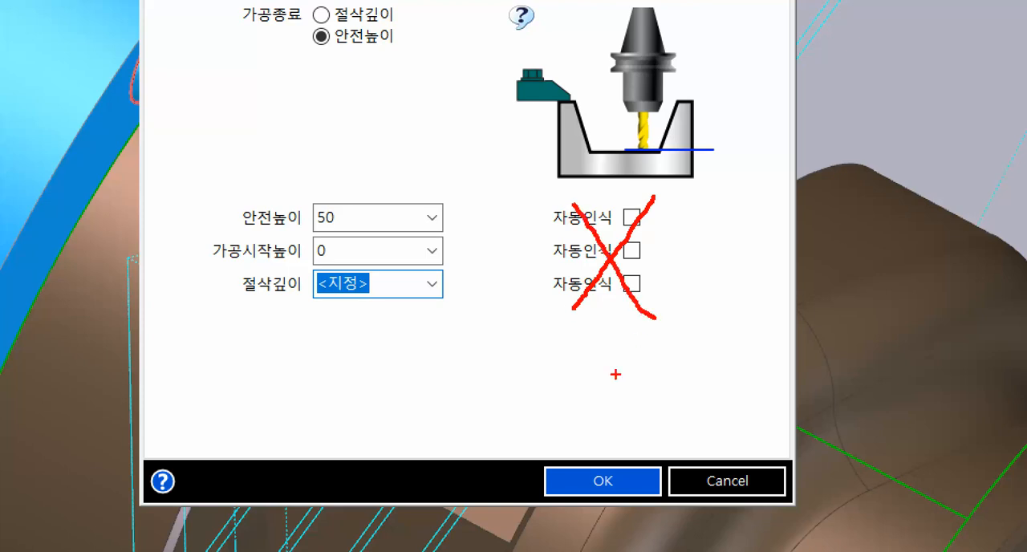
pyautogui.moveTo(195, 174)
pyautogui.mouseDown()
pyautogui.moveTo(509, 299)
pyautogui.moveTo(489, 295)
pyautogui.mouseUp()
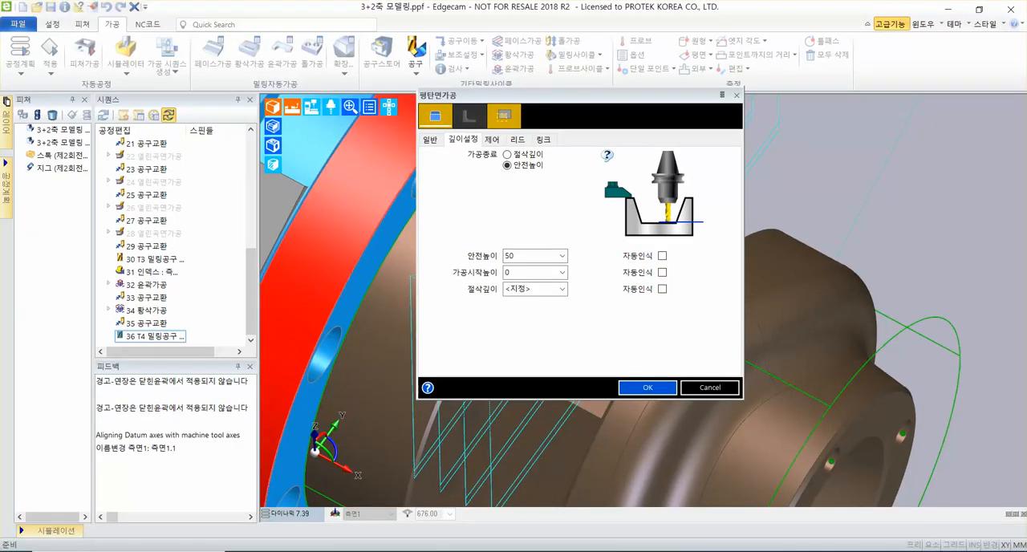
# Use horizontal leads (수평) for the cycle with start (시작) and end (종료) lengths of 20 each.
pyautogui.click(518, 140)
pyautogui.doubleClick(535, 222)
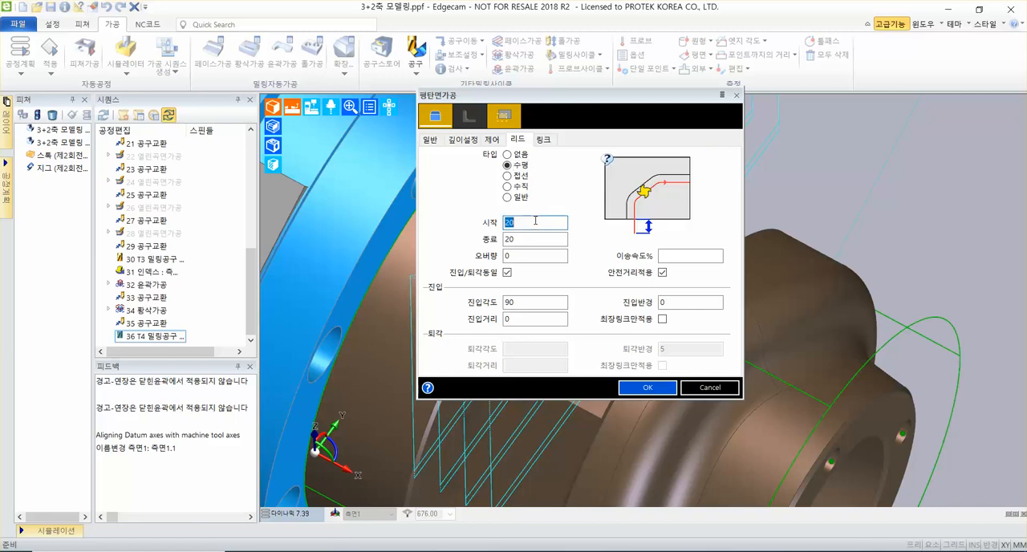
pyautogui.doubleClick(523, 240)
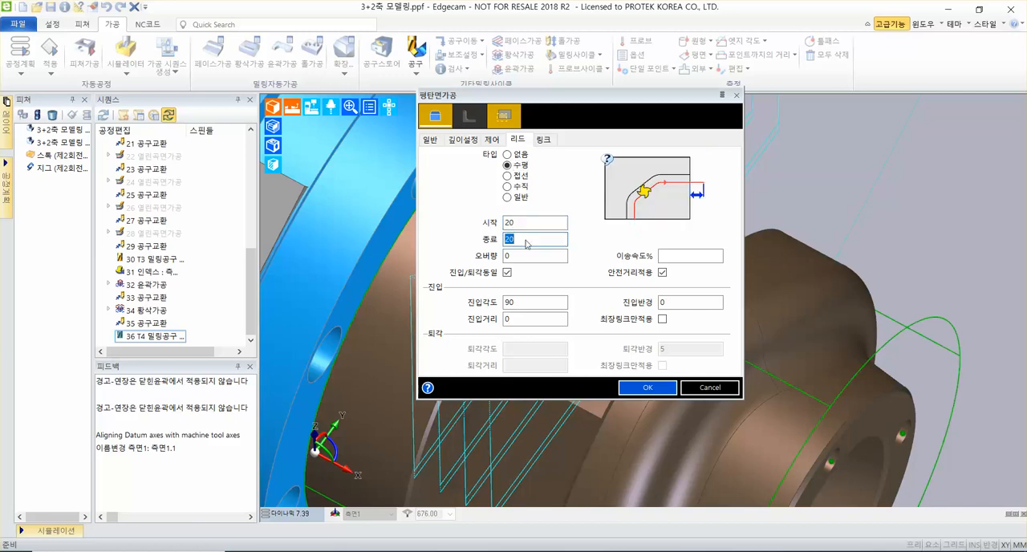
pyautogui.click(526, 241)
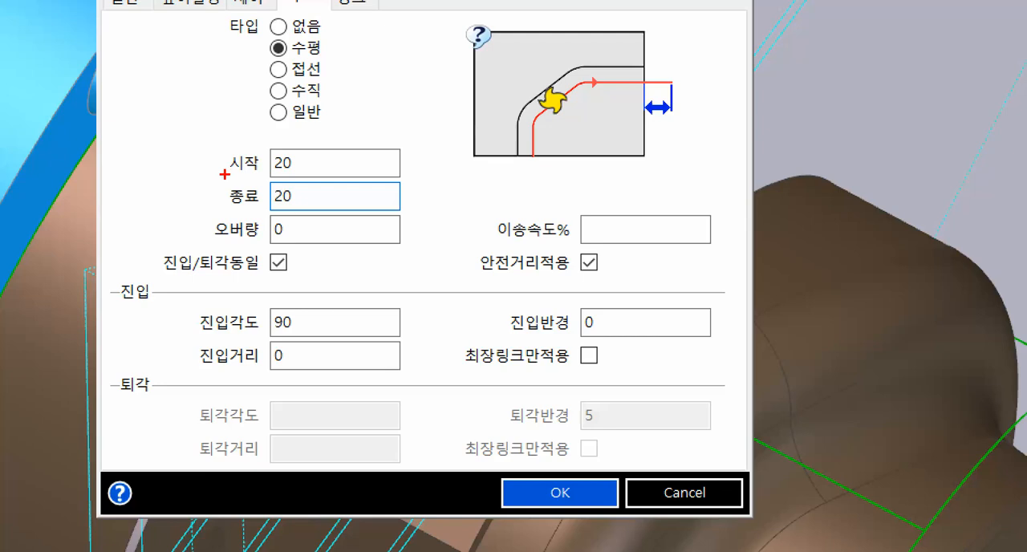
pyautogui.moveTo(224, 174); pyautogui.dragTo(465, 171)
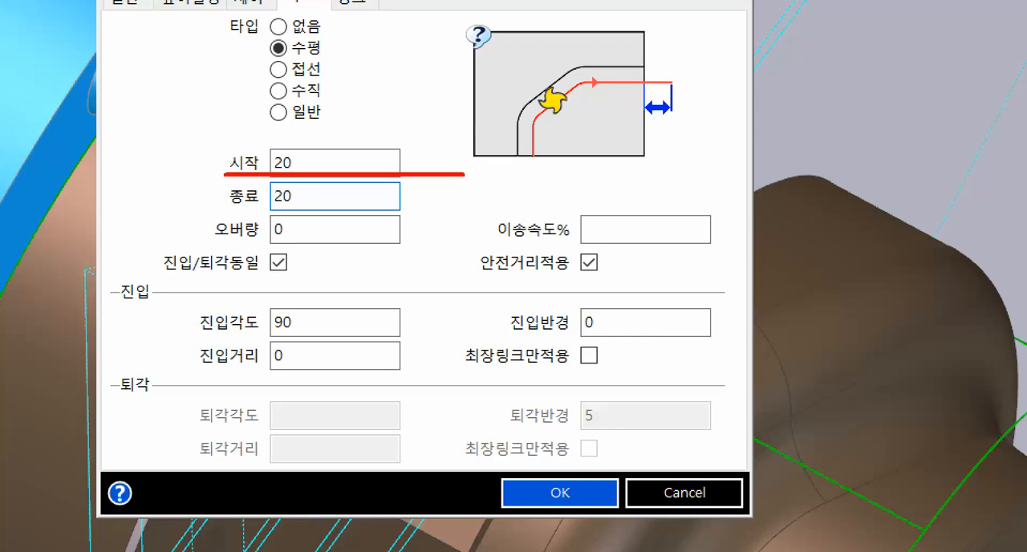
pyautogui.moveTo(222, 209); pyautogui.dragTo(431, 208)
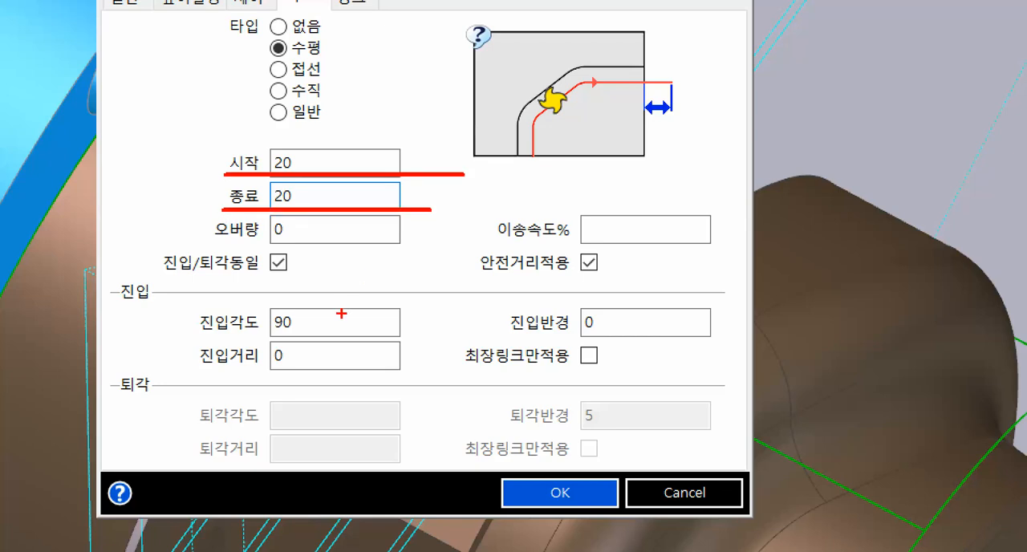
pyautogui.moveTo(629, 310)
pyautogui.mouseDown()
pyautogui.moveTo(581, 324)
pyautogui.moveTo(632, 330)
pyautogui.mouseUp()
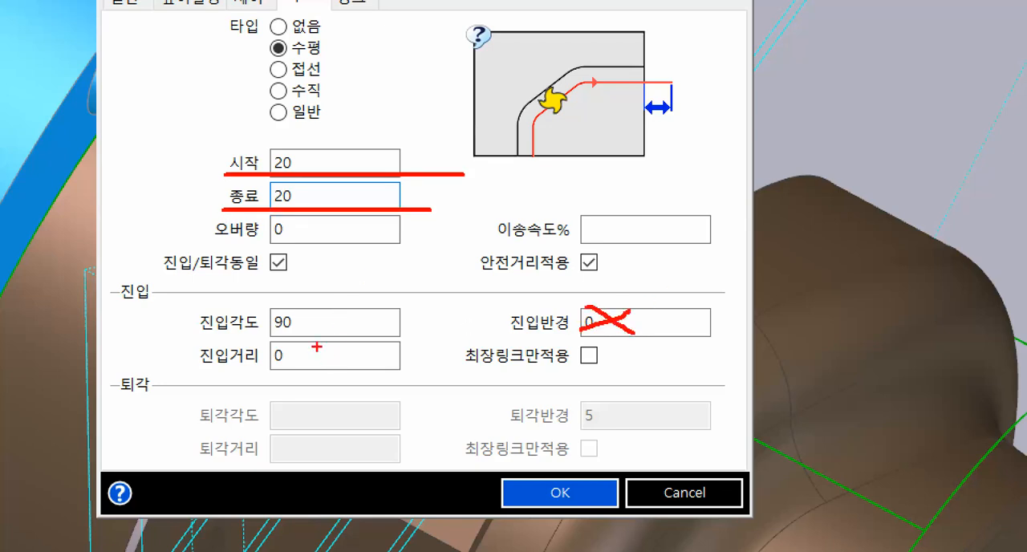
pyautogui.moveTo(345, 328); pyautogui.dragTo(276, 370)
pyautogui.moveTo(263, 344); pyautogui.dragTo(341, 375)
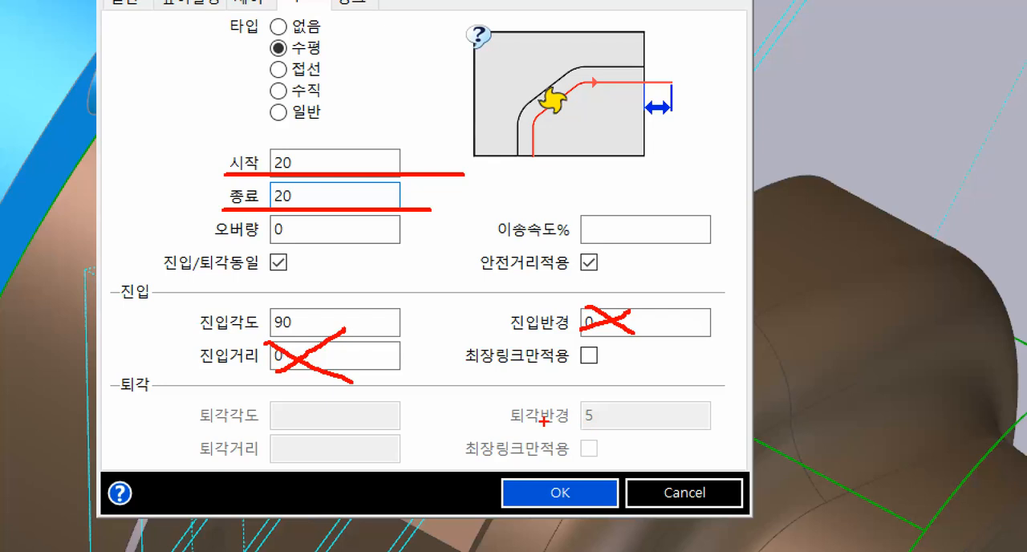
pyautogui.moveTo(506, 472)
pyautogui.mouseDown()
pyautogui.moveTo(553, 509)
pyautogui.moveTo(615, 490)
pyautogui.moveTo(597, 477)
pyautogui.mouseUp()
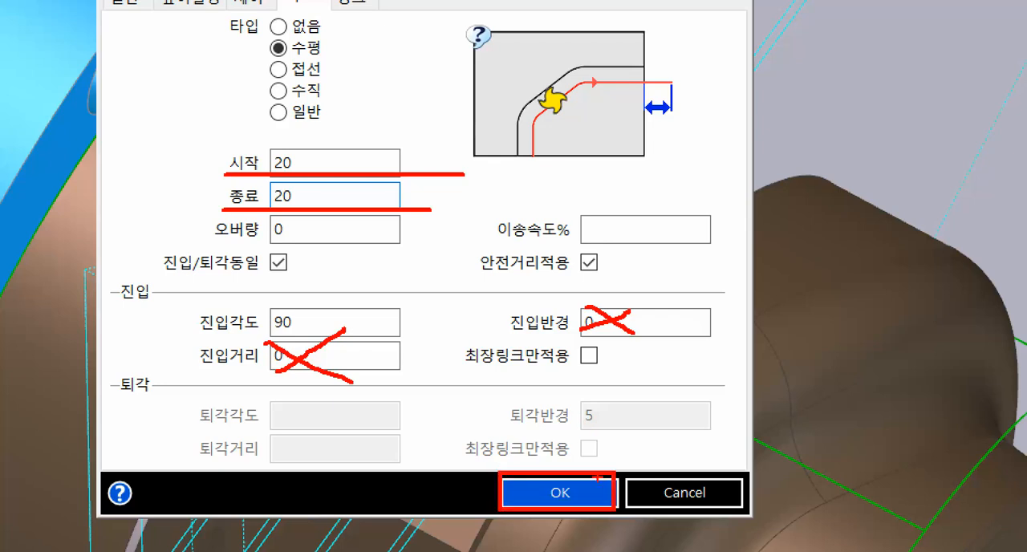
pyautogui.moveTo(729, 353); pyautogui.dragTo(596, 472)
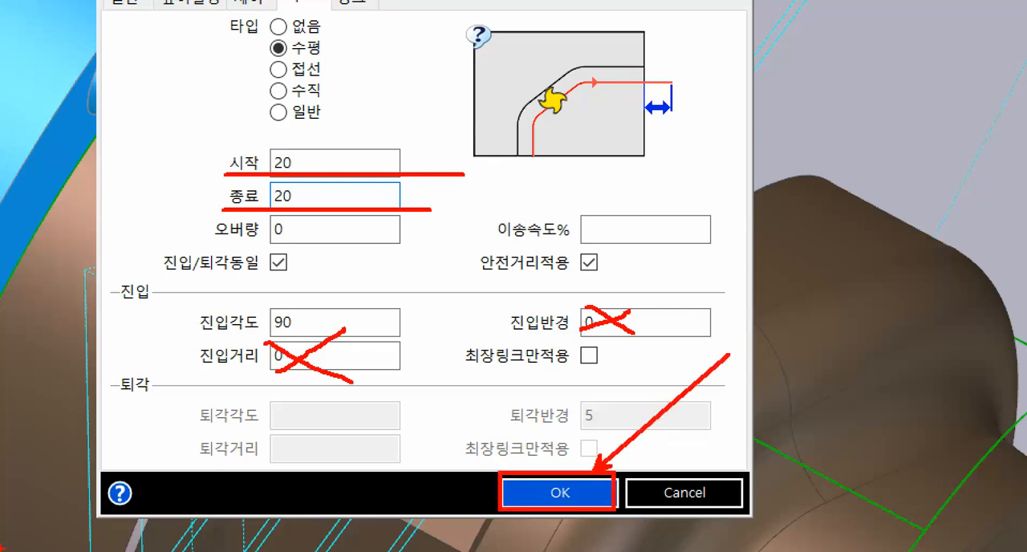
pyautogui.press('Escape')
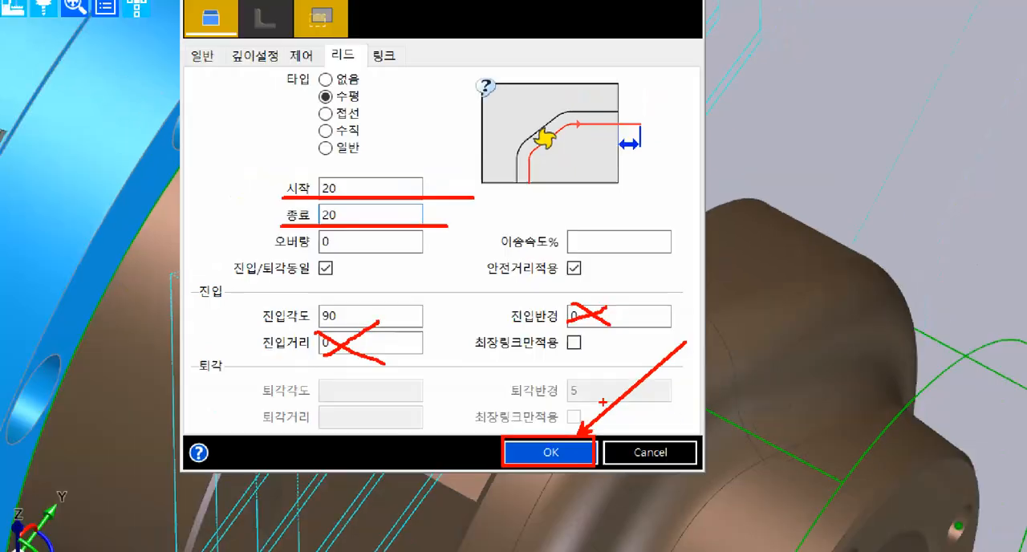
# Accept the flat-land cycle settings and choose the brown part's solid as the feature to machine.
pyautogui.click(647, 388)
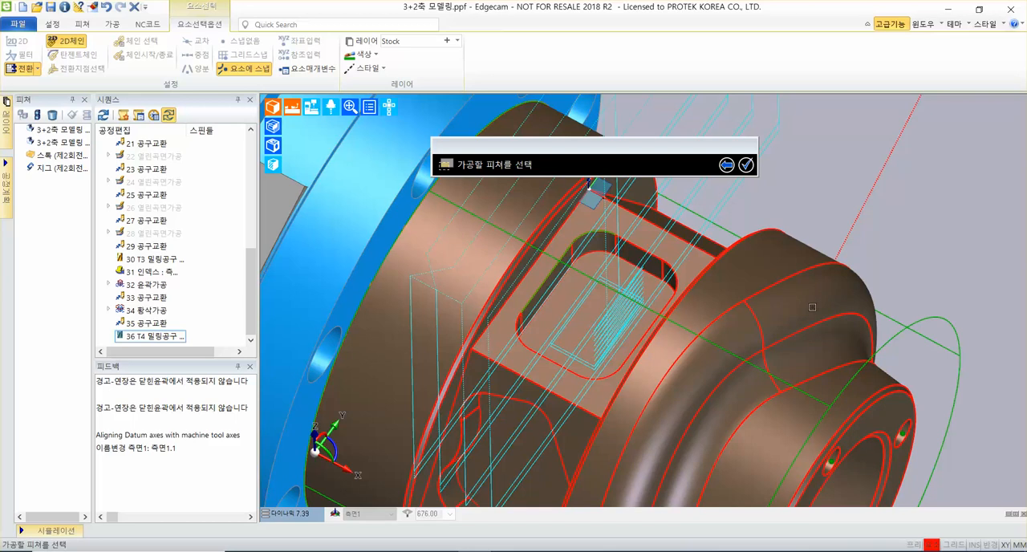
pyautogui.click(785, 308)
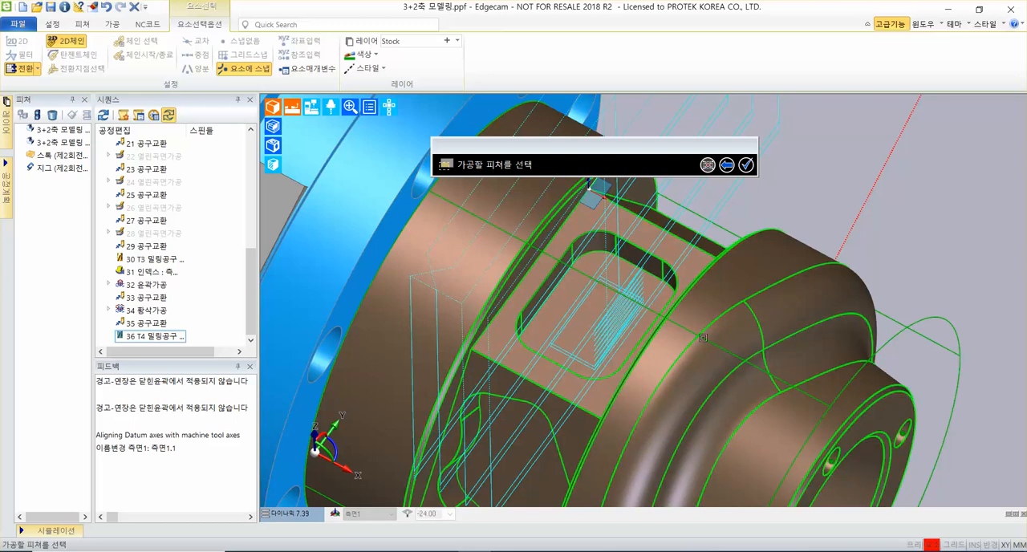
pyautogui.click(746, 166)
# Define the cutting depth by picking a corner point on the pocket's floor edge.
pyautogui.scroll(5, 611, 272)
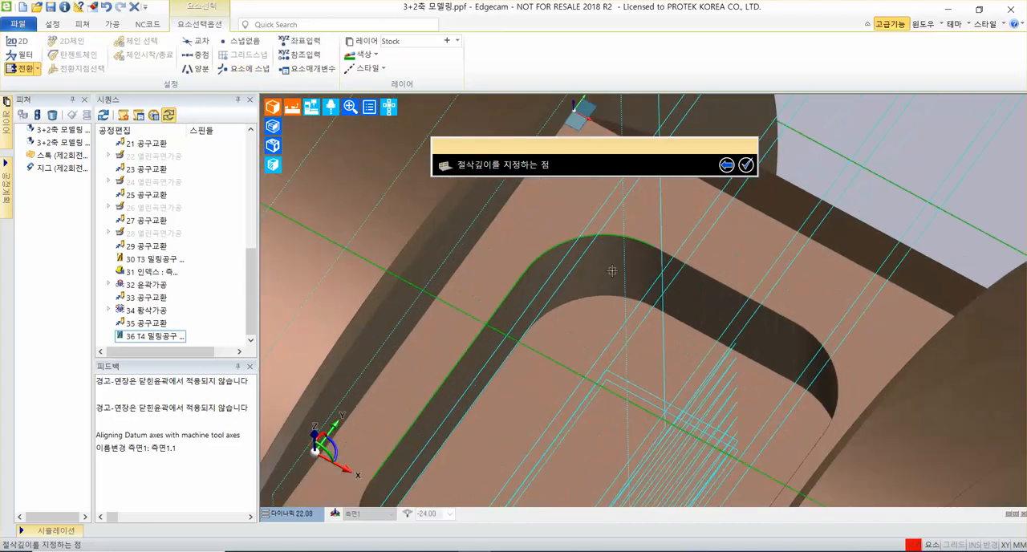
pyautogui.scroll(3, 611, 271)
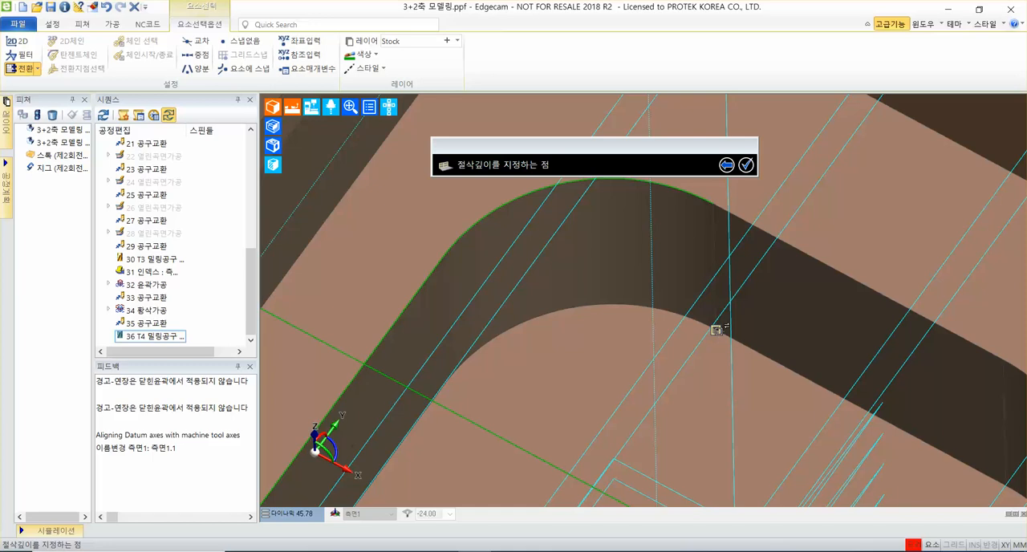
pyautogui.click(717, 329)
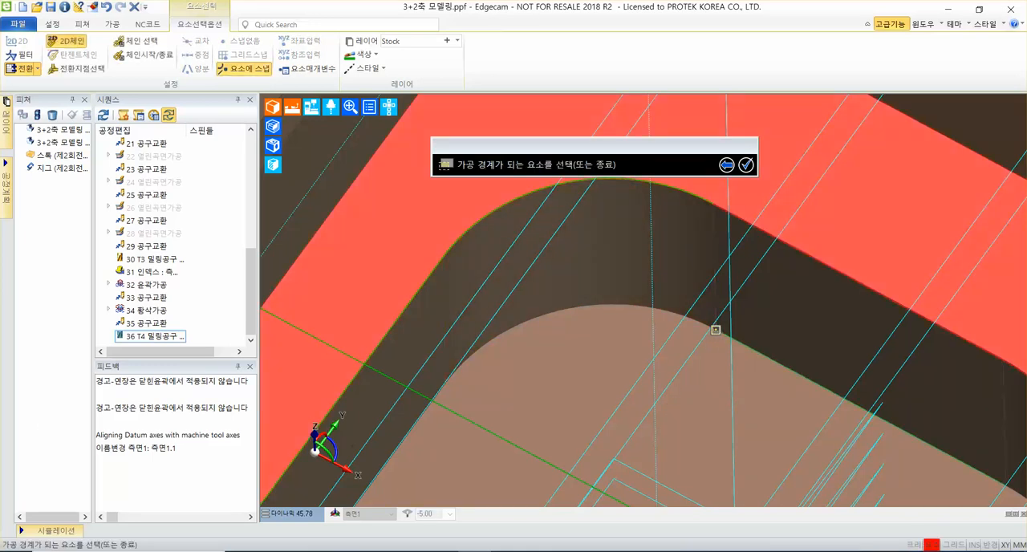
pyautogui.scroll(-3, 481, 289)
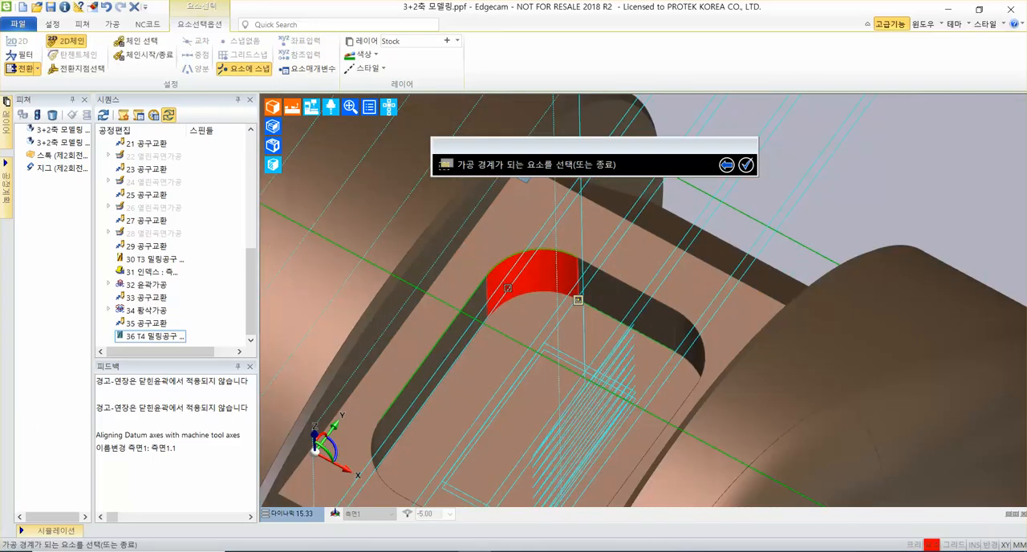
pyautogui.scroll(-3, 498, 313)
pyautogui.scroll(3, 433, 305)
pyautogui.scroll(2, 394, 360)
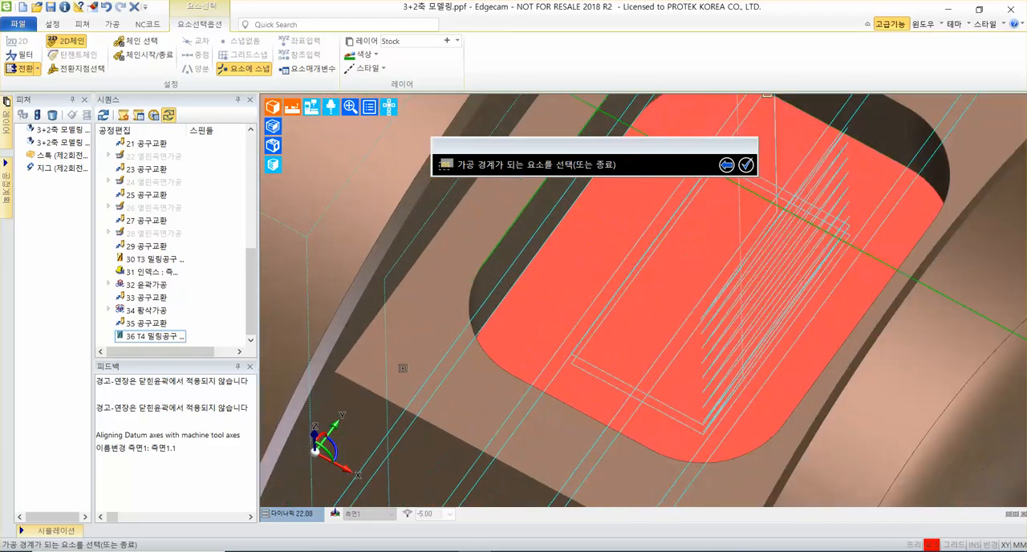
pyautogui.scroll(-5, 407, 363)
pyautogui.scroll(-2, 413, 359)
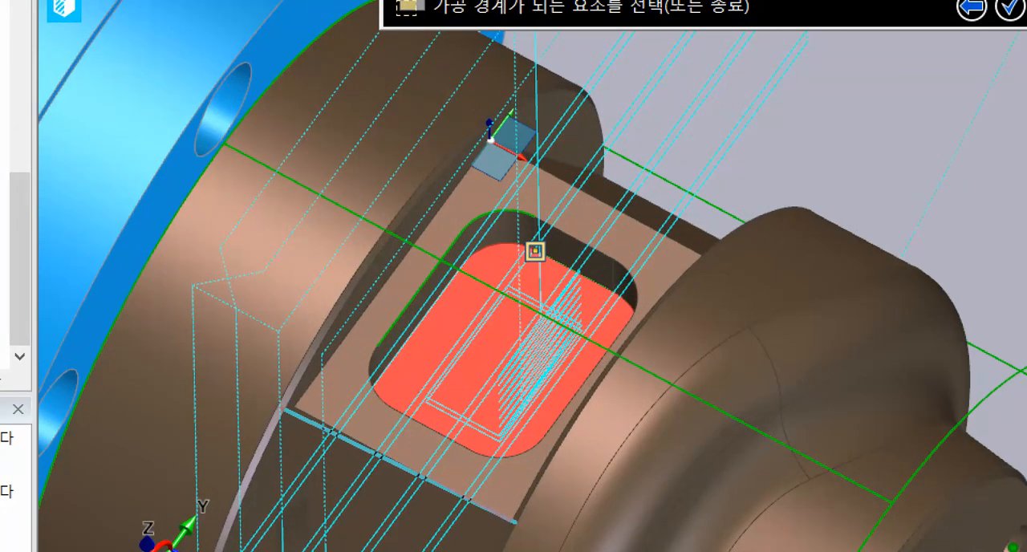
pyautogui.click(388, 458)
pyautogui.click(407, 241)
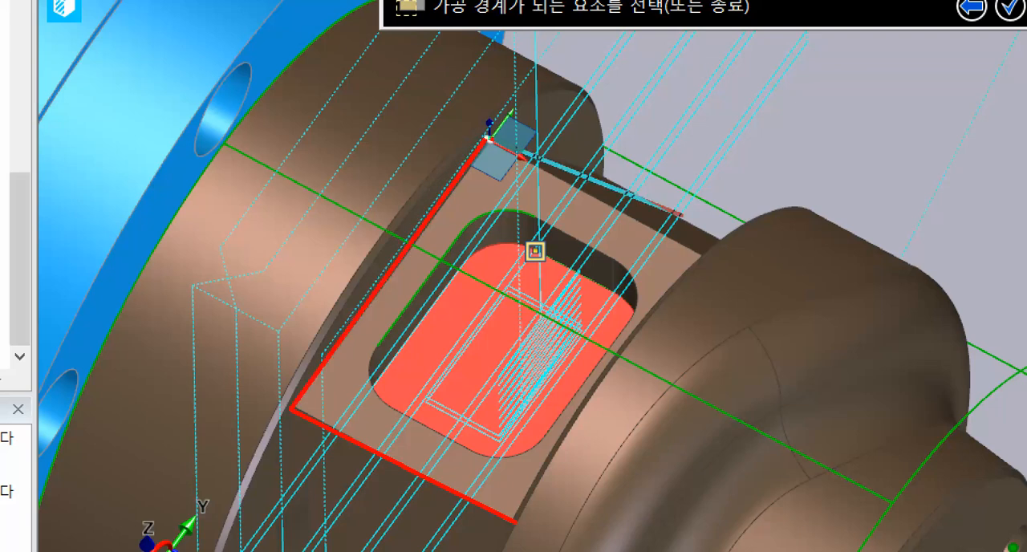
pyautogui.click(598, 199)
pyautogui.click(660, 314)
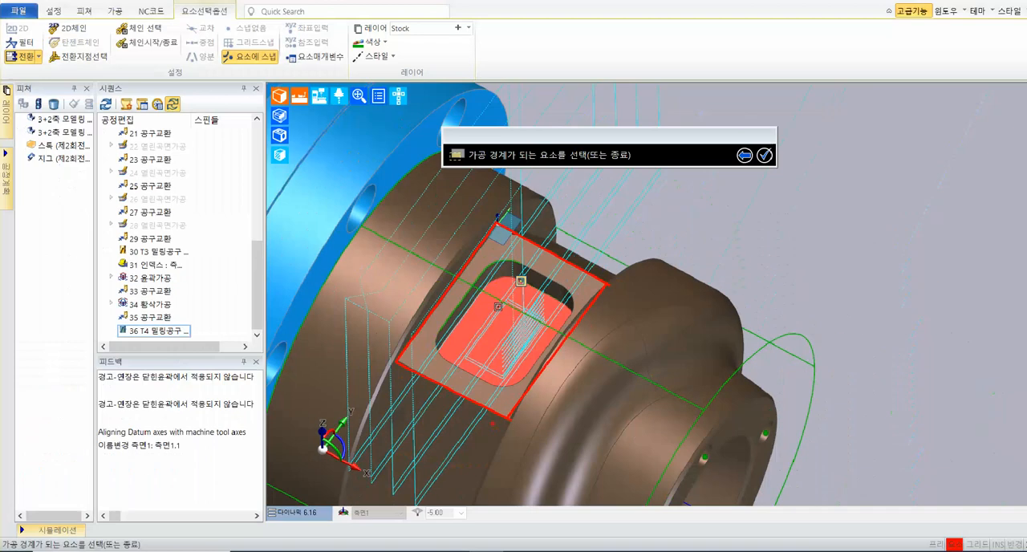
pyautogui.rightClick(536, 252)
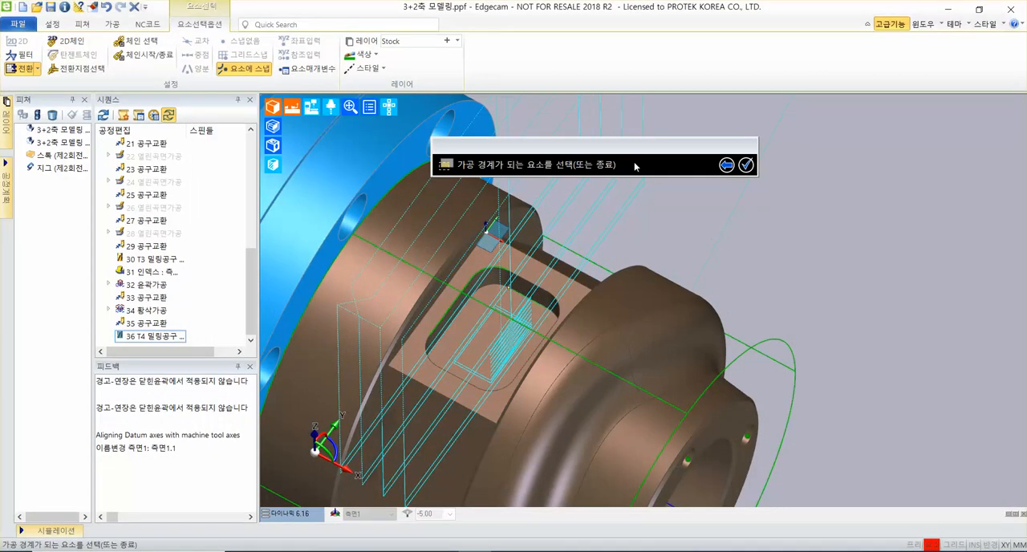
# Choose the outer edge loop (외부 고리) of the flat face around the pocket as the flat-land cycle's machining boundary.
pyautogui.scroll(10, 501, 283)
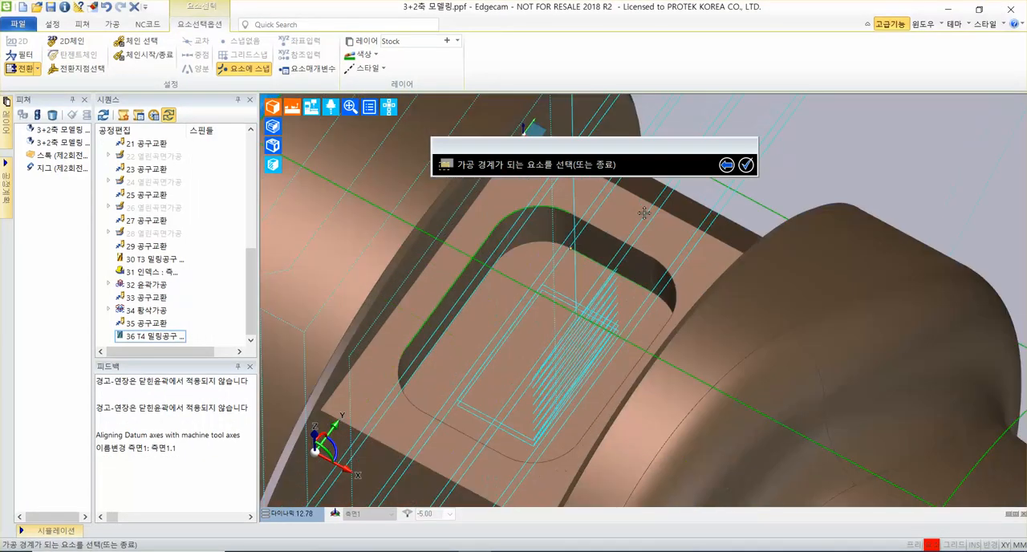
pyautogui.scroll(3, 519, 339)
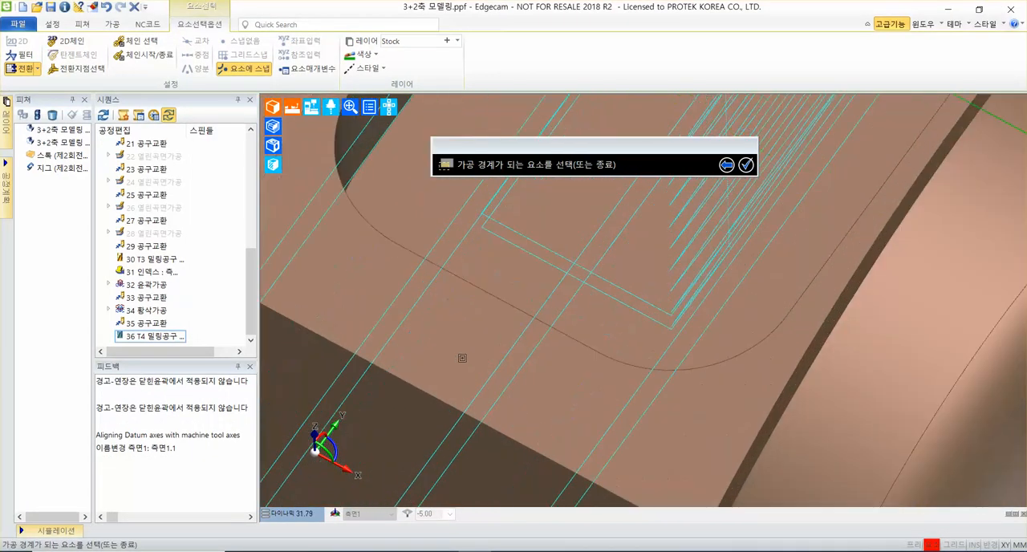
pyautogui.click(428, 391)
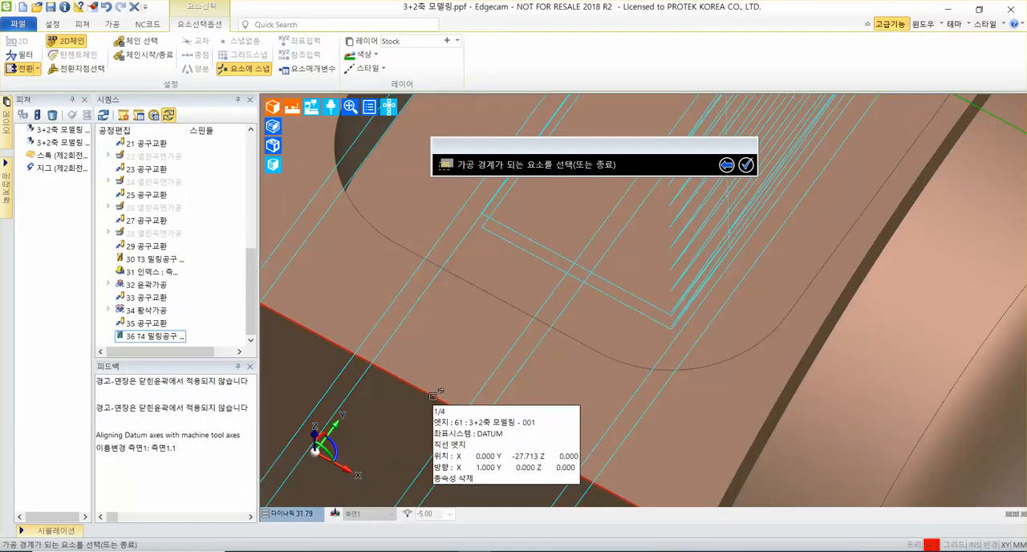
pyautogui.rightClick(434, 397)
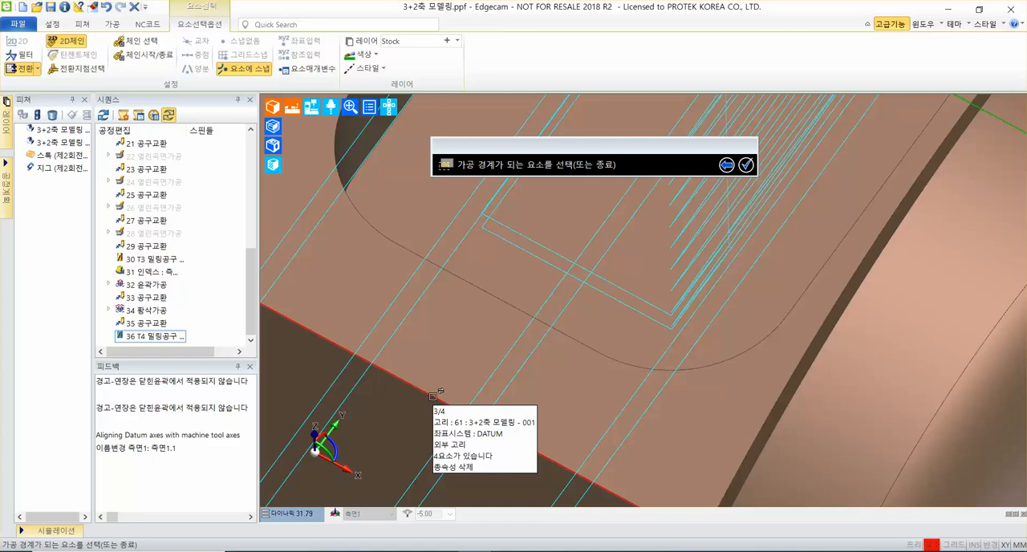
pyautogui.scroll(1, 433, 396)
pyautogui.scroll(-2, 433, 397)
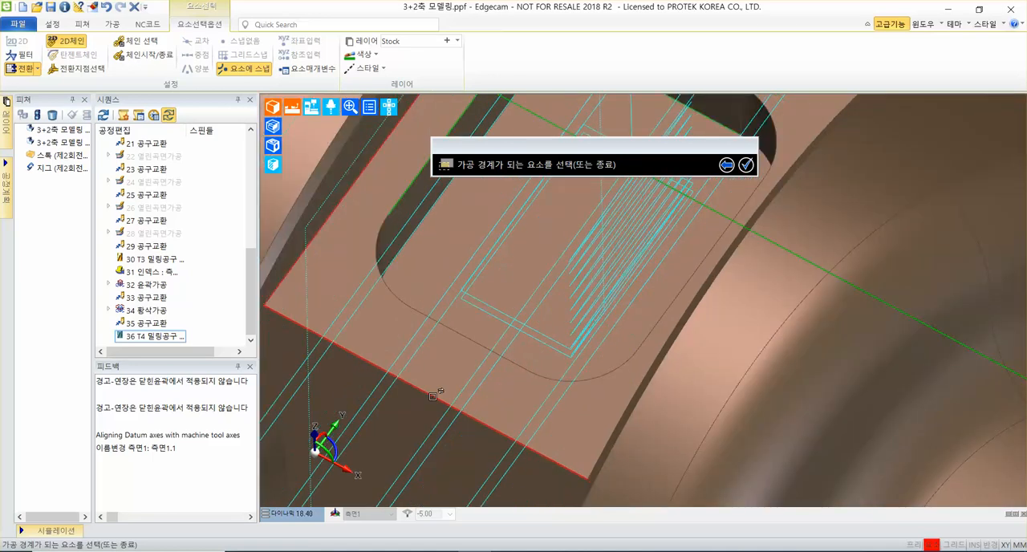
pyautogui.scroll(2, 433, 397)
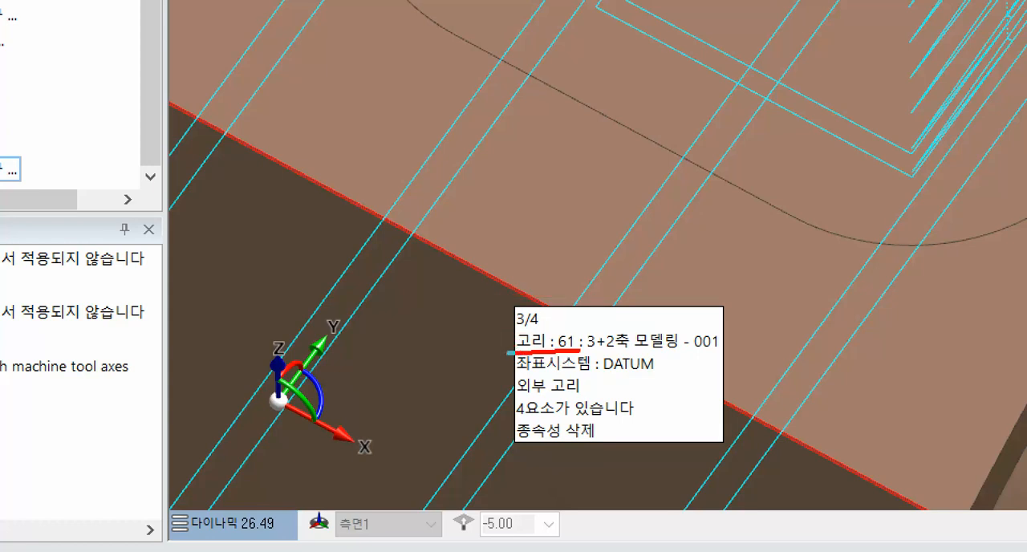
pyautogui.moveTo(589, 145)
pyautogui.mouseDown()
pyautogui.moveTo(628, 202)
pyautogui.moveTo(568, 244)
pyautogui.mouseUp()
pyautogui.moveTo(541, 157); pyautogui.dragTo(473, 233)
pyautogui.moveTo(409, 132)
pyautogui.mouseDown()
pyautogui.moveTo(433, 173)
pyautogui.moveTo(422, 208)
pyautogui.mouseUp()
pyautogui.press('Escape')
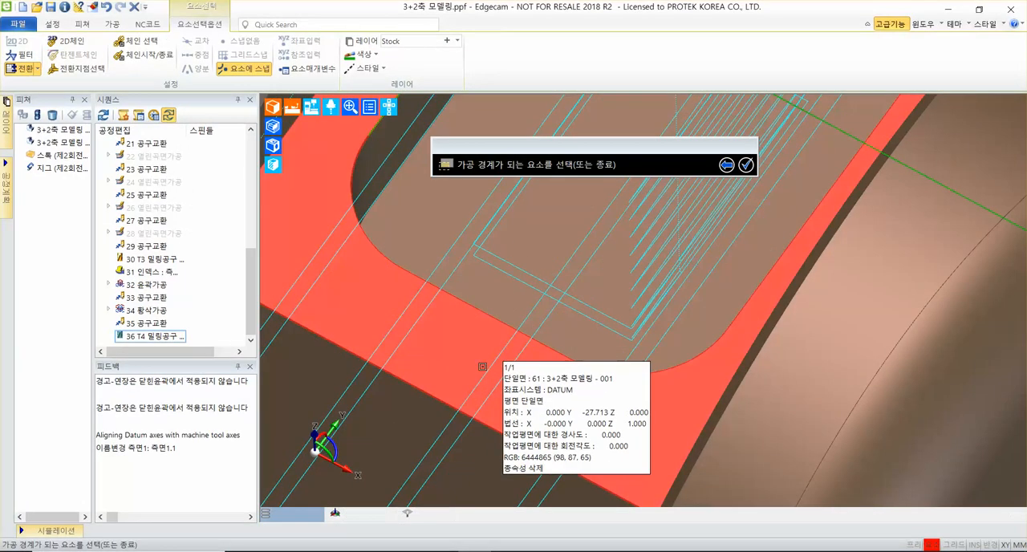
pyautogui.press('Tab')
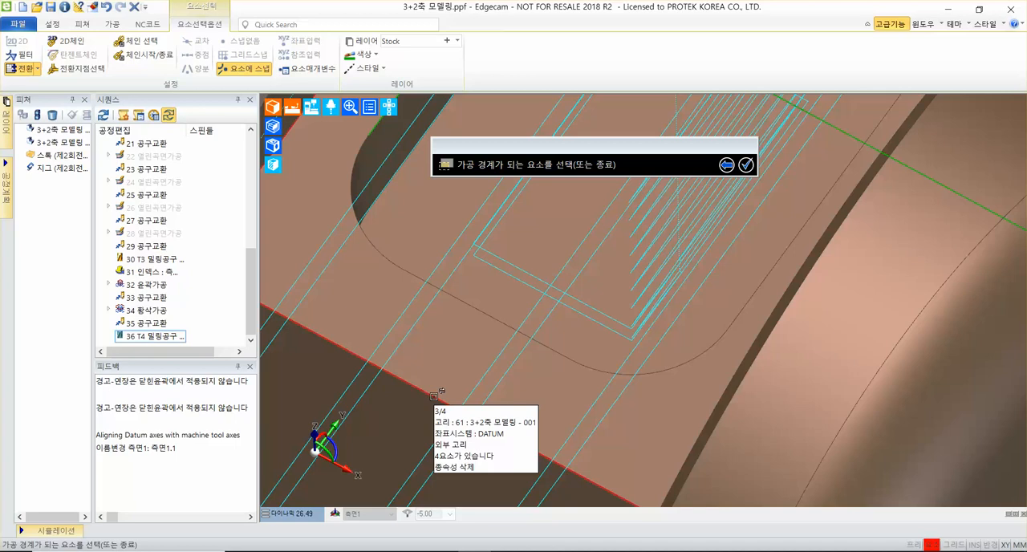
pyautogui.click(434, 395)
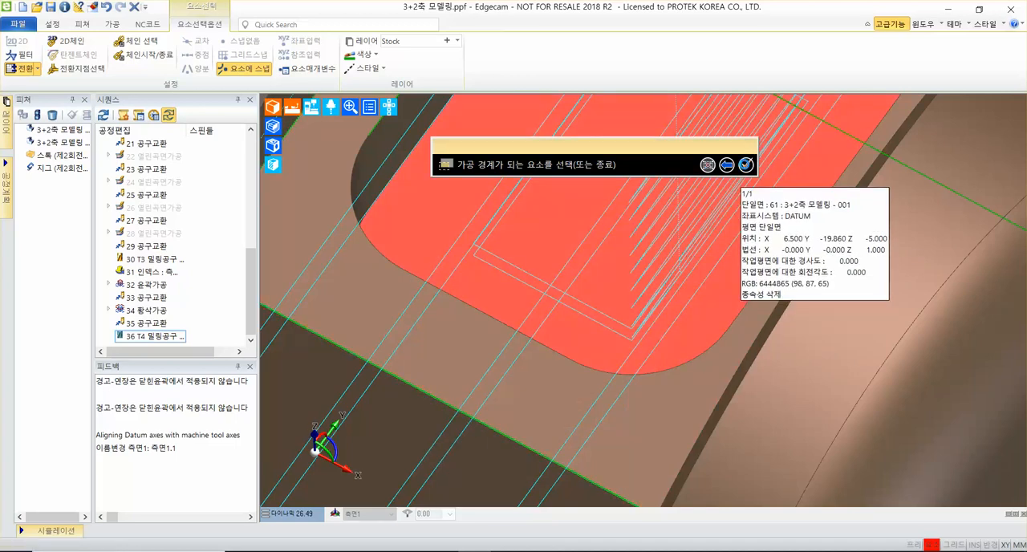
# Finish the boundary selection to generate the flat-land cycle (평탄면가공) and look over its toolpath on the part.
pyautogui.click(746, 166)
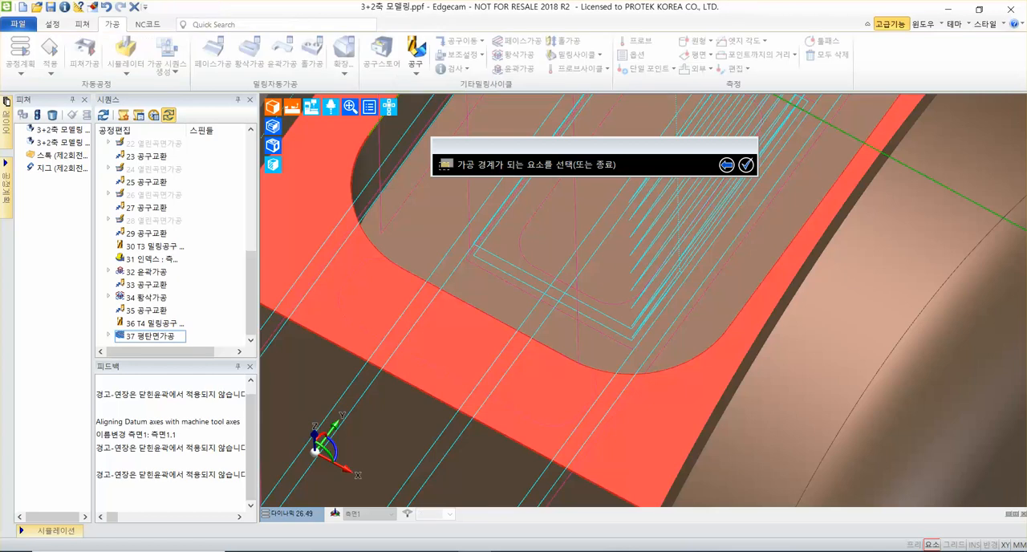
pyautogui.scroll(-5, 495, 332)
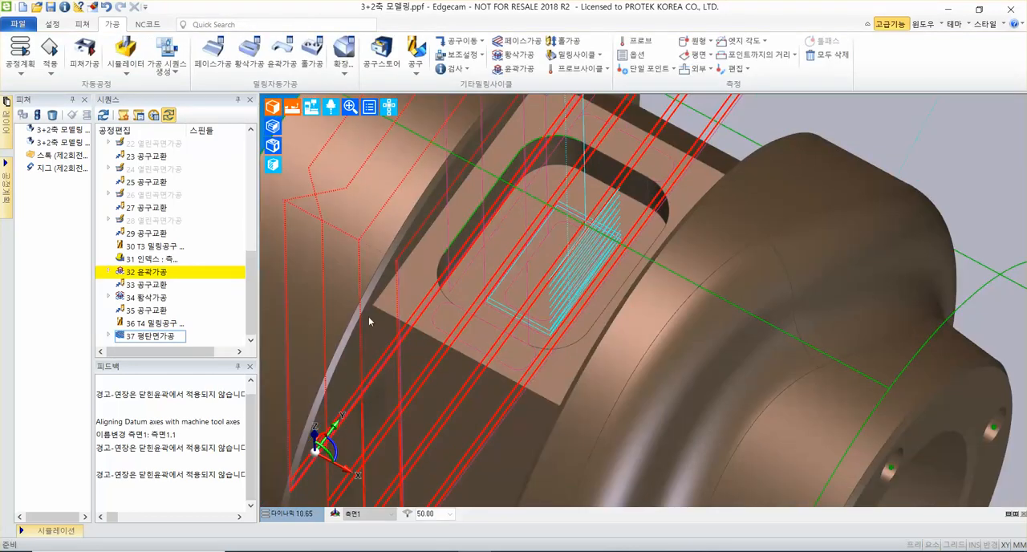
pyautogui.scroll(-4, 783, 319)
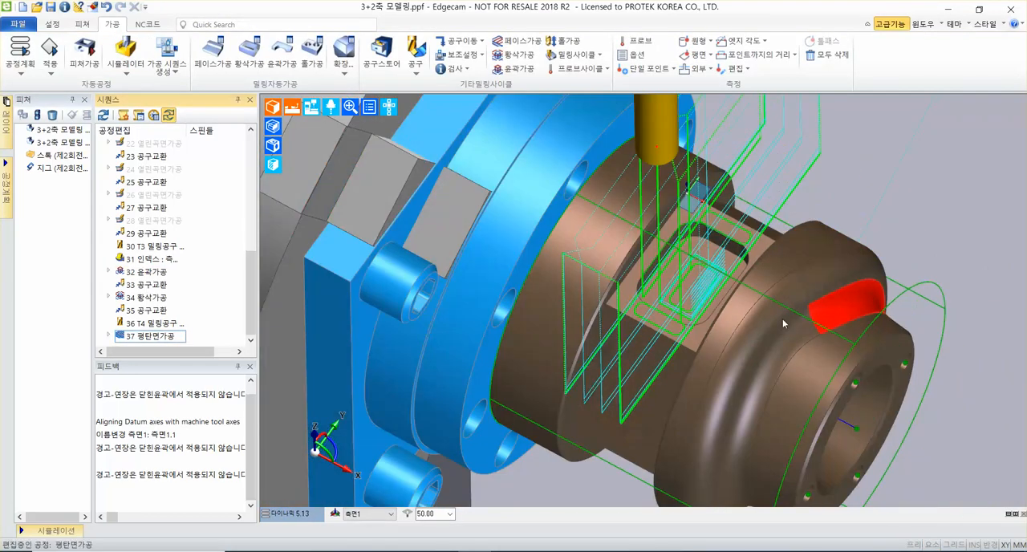
pyautogui.moveTo(947, 160); pyautogui.dragTo(920, 197, button='middle')
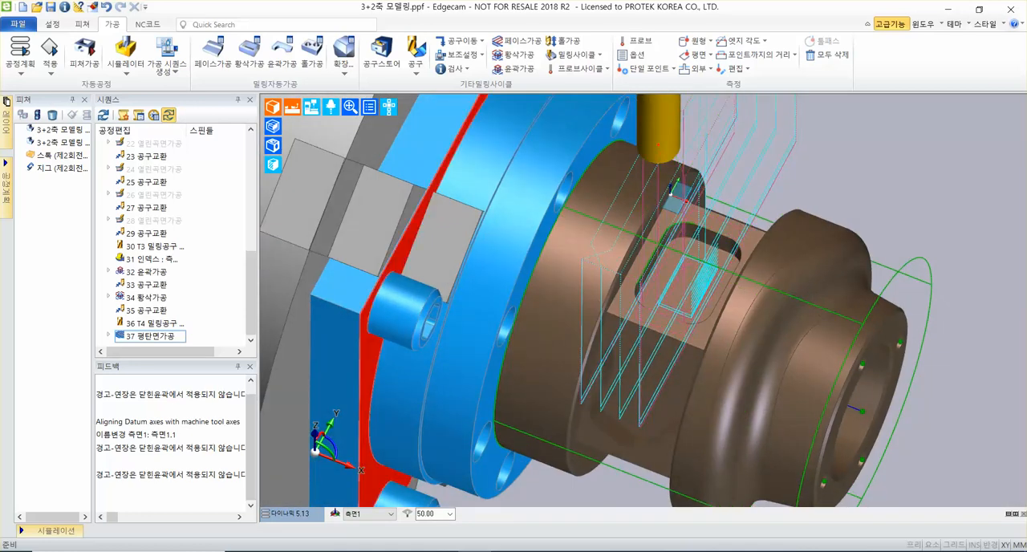
pyautogui.moveTo(919, 212); pyautogui.dragTo(845, 195, button='middle')
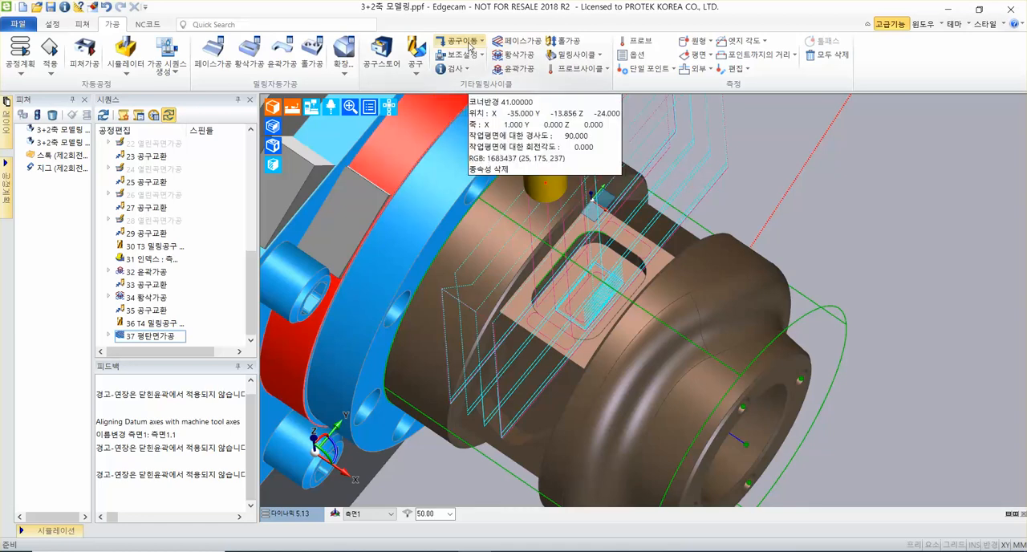
# Add a tool-change move (공구교환) after the flat-land cycle with Z as the priority axis.
pyautogui.click(470, 44)
pyautogui.moveTo(443, 117)
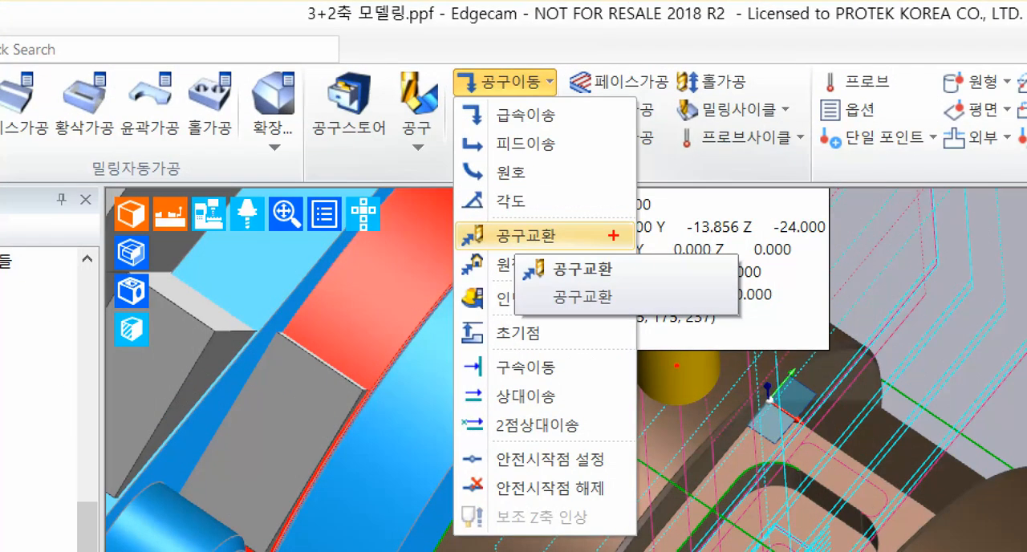
pyautogui.keyDown('ctrl'); pyautogui.keyDown('shift'); pyautogui.moveTo(590, 235); pyautogui.dragTo(773, 231); pyautogui.keyUp('shift'); pyautogui.keyUp('ctrl')
pyautogui.press('Escape')
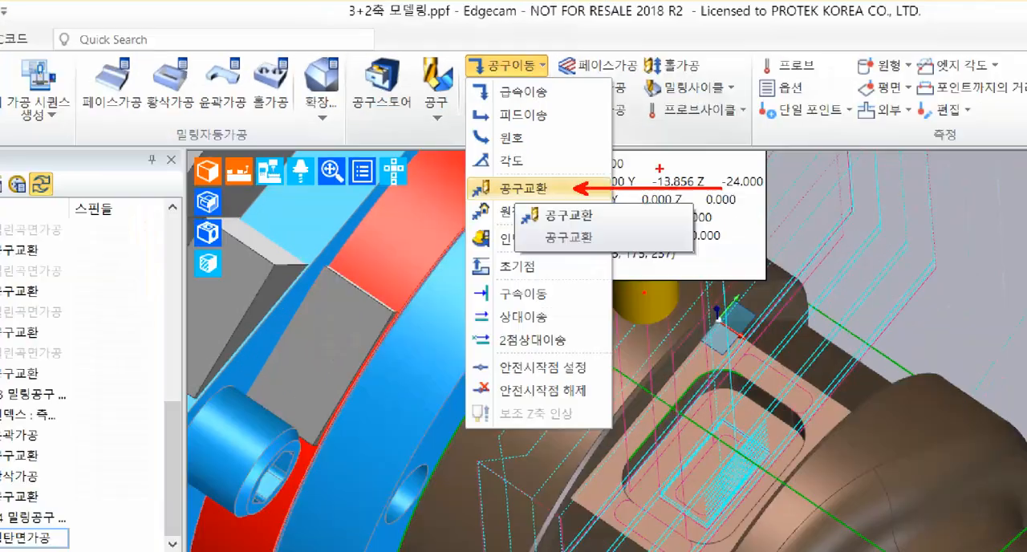
pyautogui.click(470, 44)
pyautogui.click(477, 121)
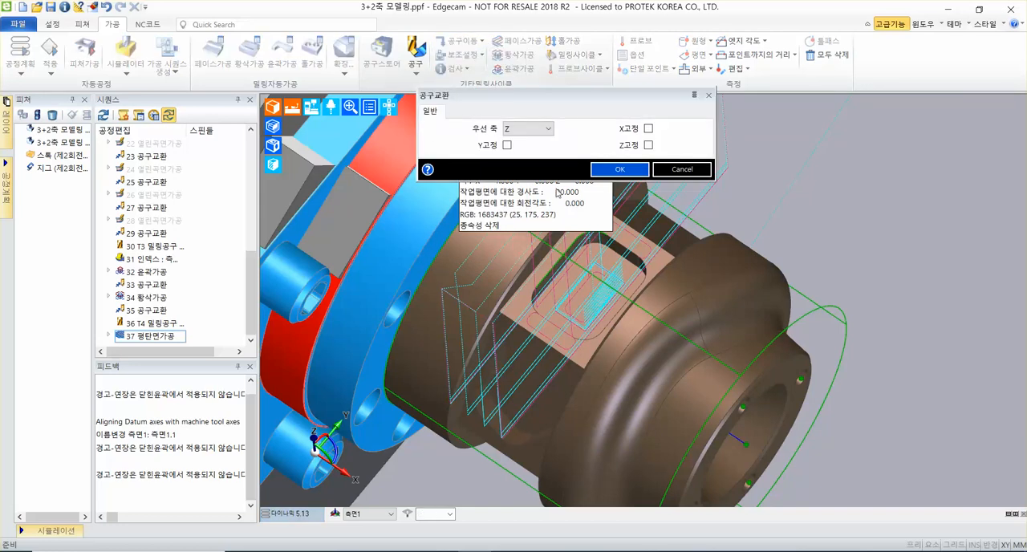
pyautogui.click(623, 171)
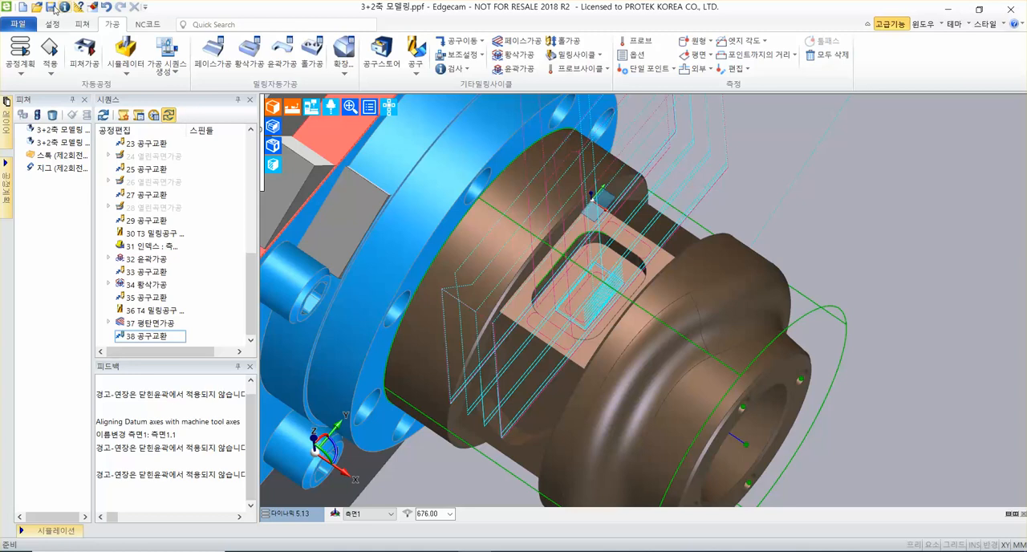
pyautogui.click(102, 14)
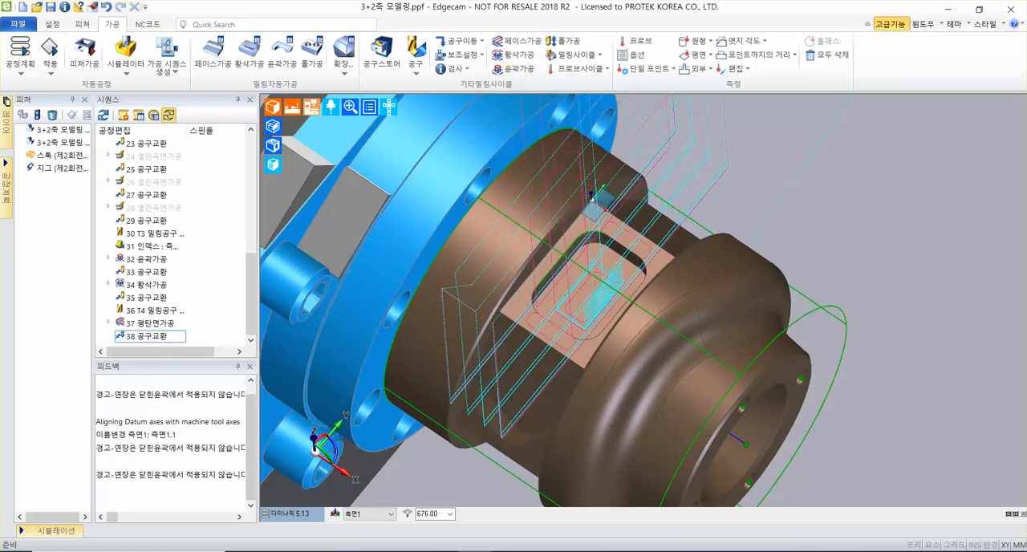
# Define a new end mill (엔드밀) with tool number 3 and a diameter of 8 mm.
pyautogui.click(417, 71)
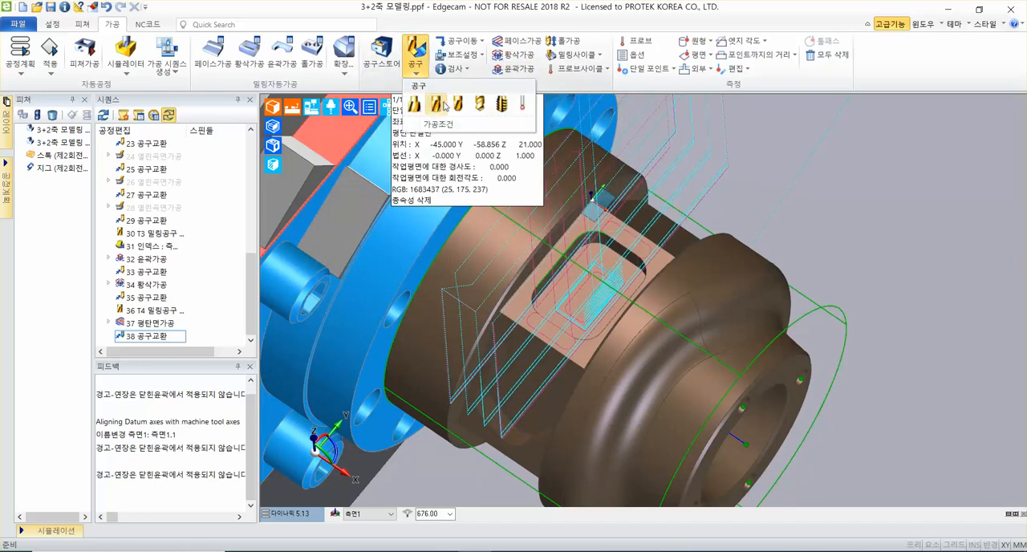
pyautogui.click(437, 105)
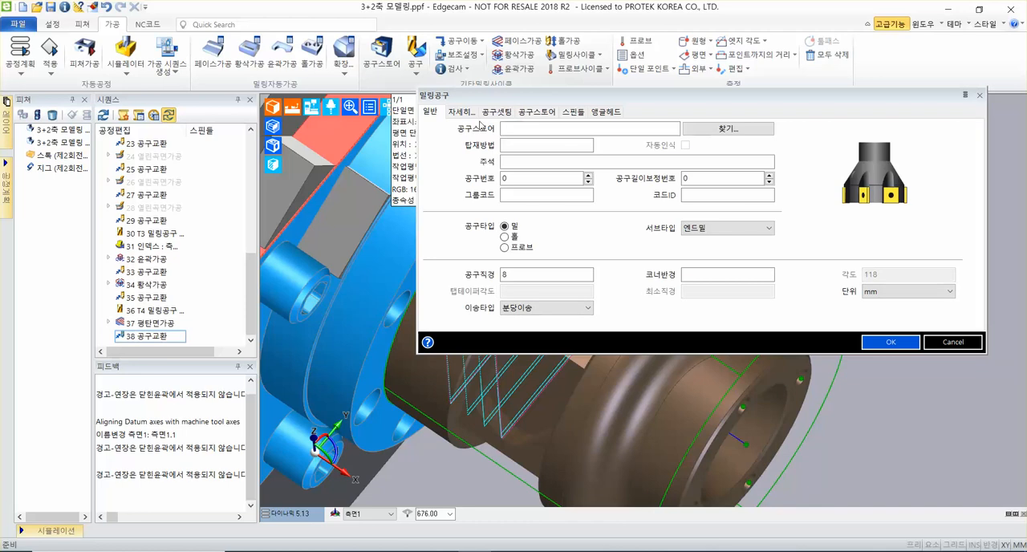
pyautogui.click(496, 112)
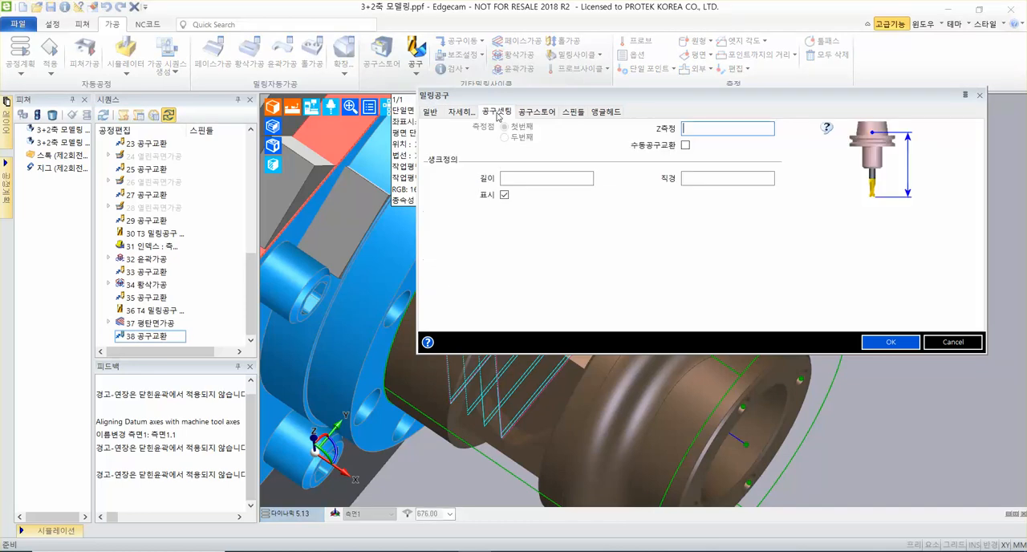
pyautogui.click(435, 112)
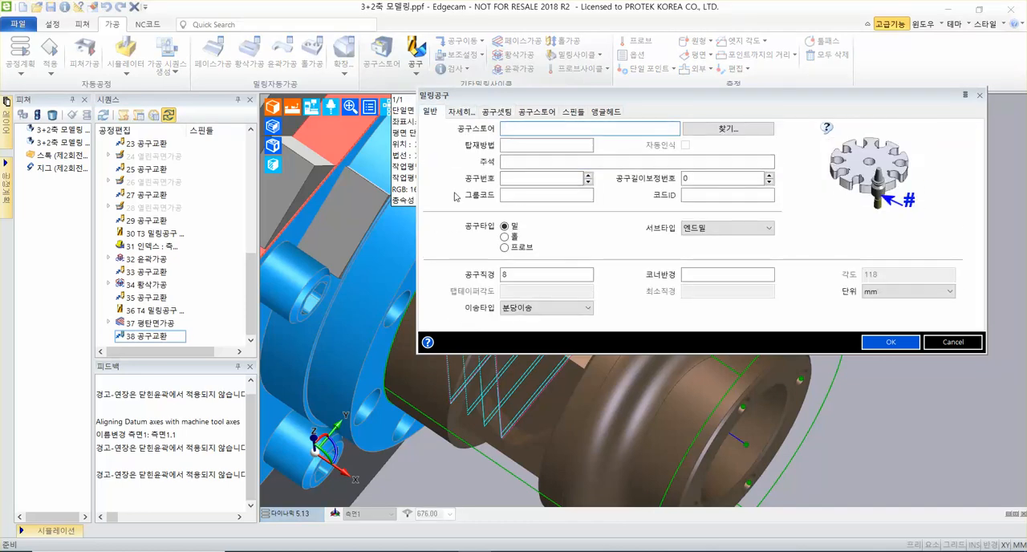
pyautogui.write('3')
pyautogui.doubleClick(548, 271)
pyautogui.write('8')
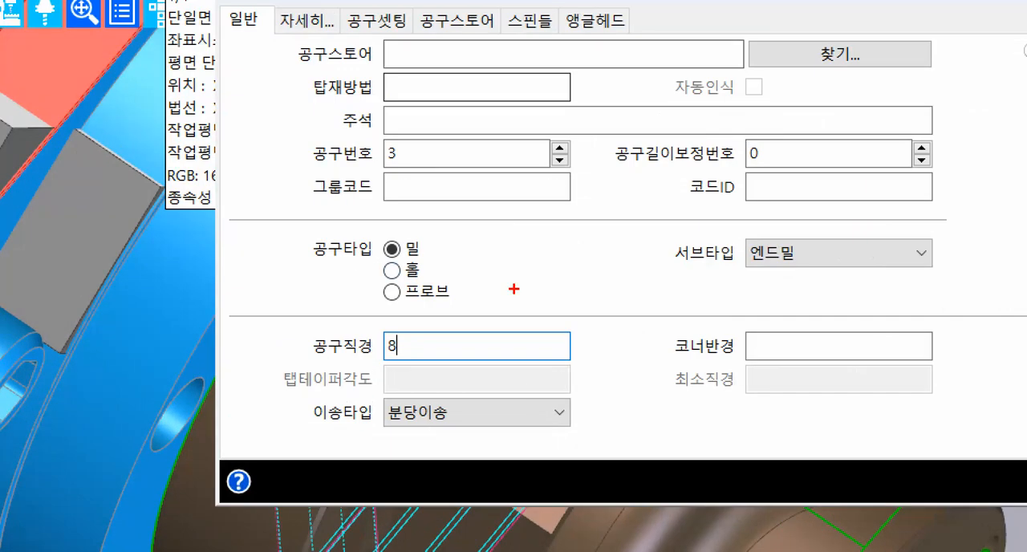
pyautogui.moveTo(303, 170); pyautogui.dragTo(472, 170)
pyautogui.moveTo(303, 355); pyautogui.dragTo(515, 359)
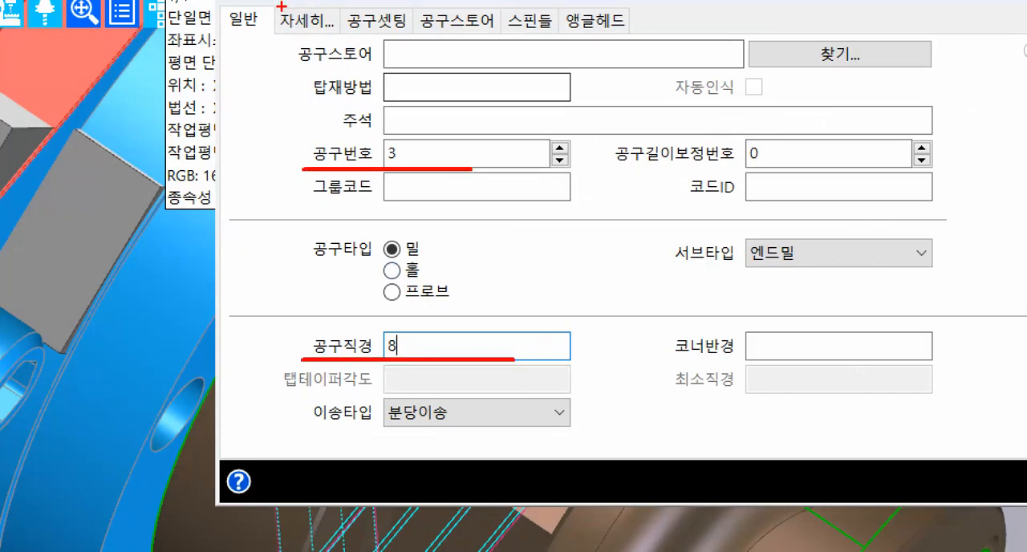
pyautogui.moveTo(272, 8)
pyautogui.mouseDown()
pyautogui.moveTo(346, 36)
pyautogui.moveTo(352, 121)
pyautogui.moveTo(368, 165)
pyautogui.mouseUp()
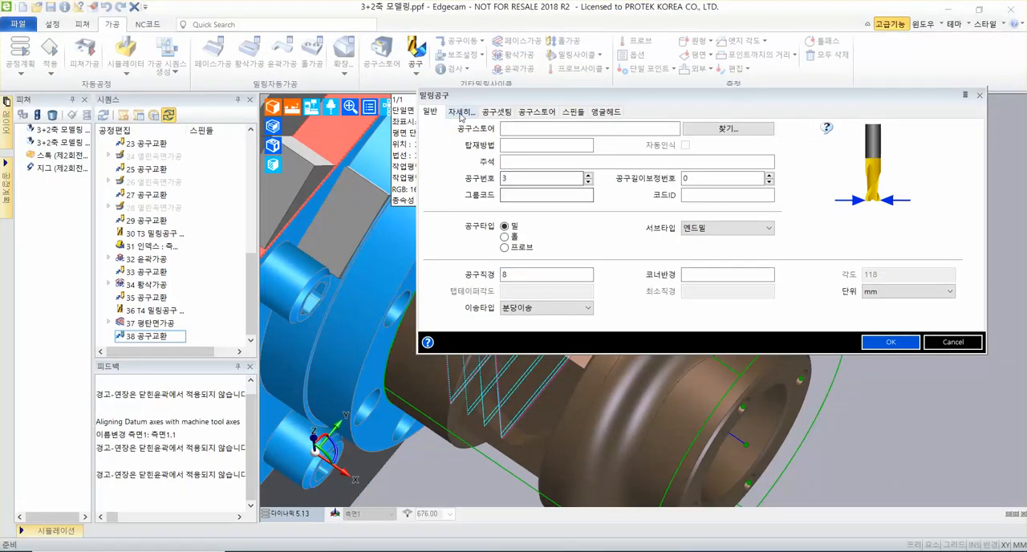
# Set the end mill's flute length (날장) to 50 and its display colour to cyan.
pyautogui.click(307, 21)
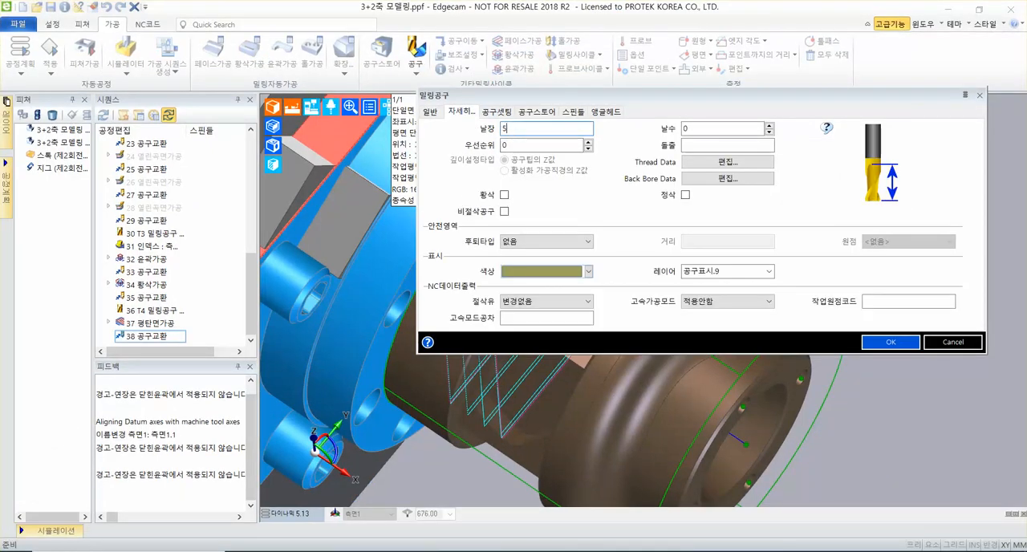
pyautogui.click(588, 271)
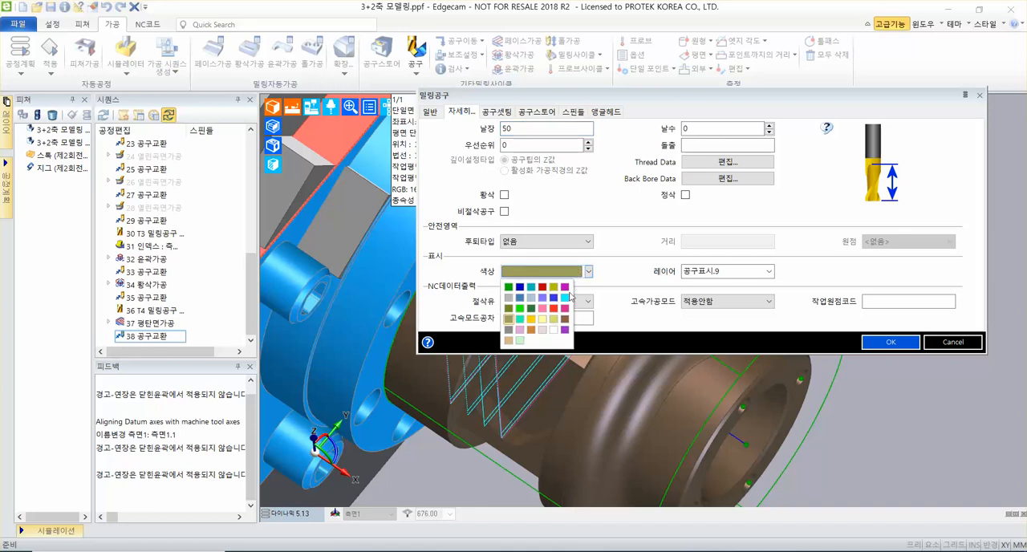
pyautogui.click(565, 305)
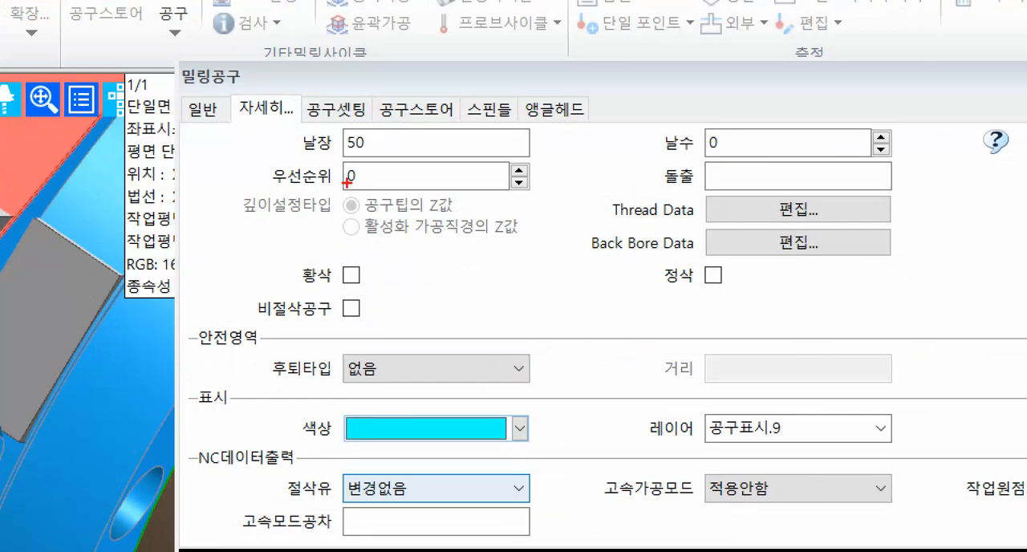
pyautogui.moveTo(285, 152); pyautogui.dragTo(599, 152)
pyautogui.moveTo(281, 457); pyautogui.dragTo(575, 460)
pyautogui.moveTo(298, 87)
pyautogui.mouseDown()
pyautogui.moveTo(381, 127)
pyautogui.moveTo(506, 29)
pyautogui.mouseUp()
pyautogui.press('Escape')
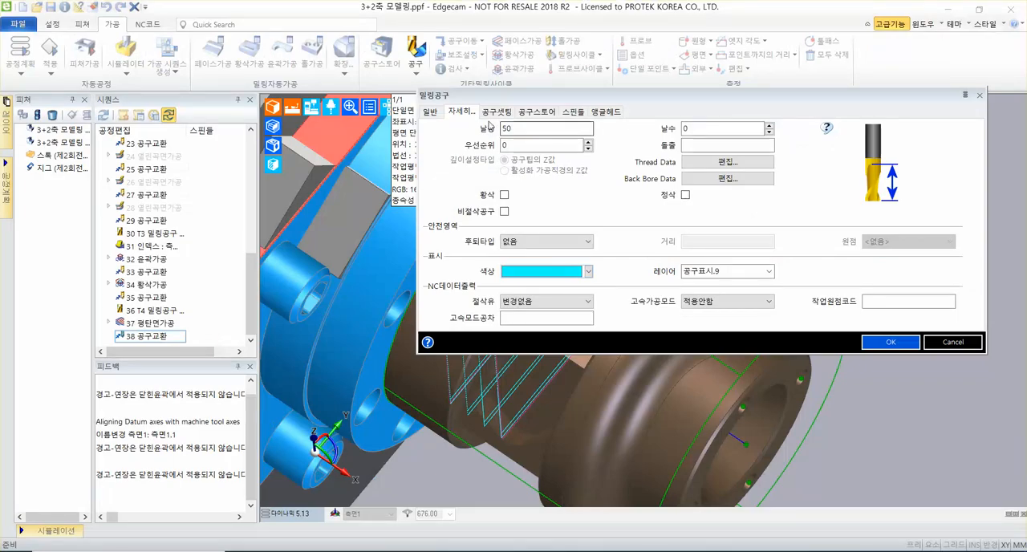
# Set the tool's Z gauge (Z측정) to 50 and shank length to 50, and add the tool to the sequence.
pyautogui.click(497, 112)
pyautogui.click(717, 130)
pyautogui.write('50')
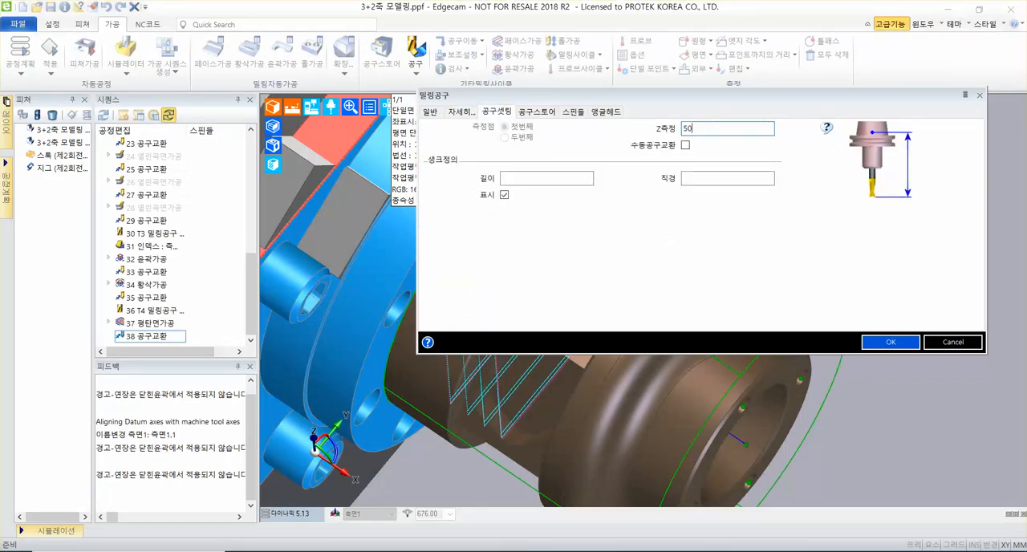
pyautogui.click(570, 178)
pyautogui.write('50')
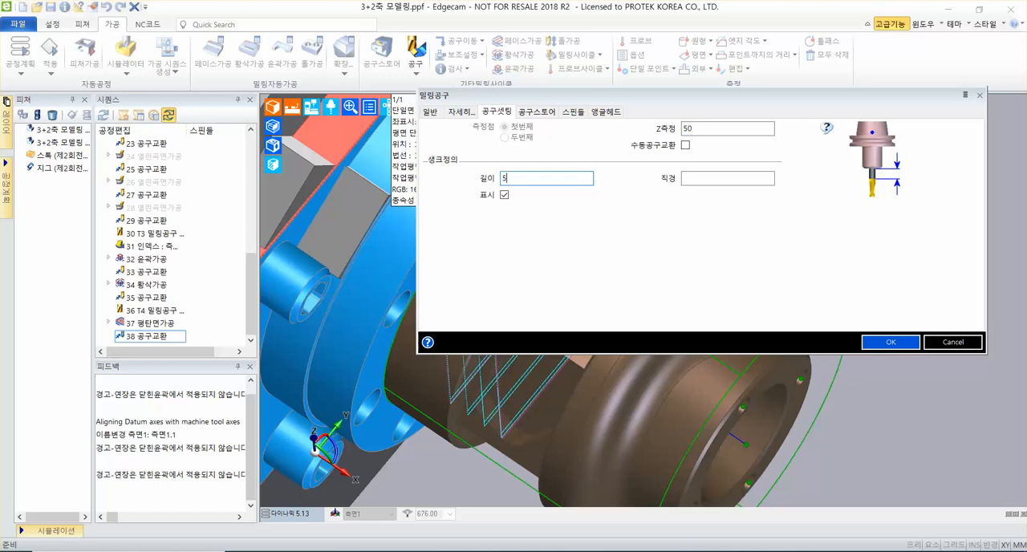
pyautogui.click(890, 341)
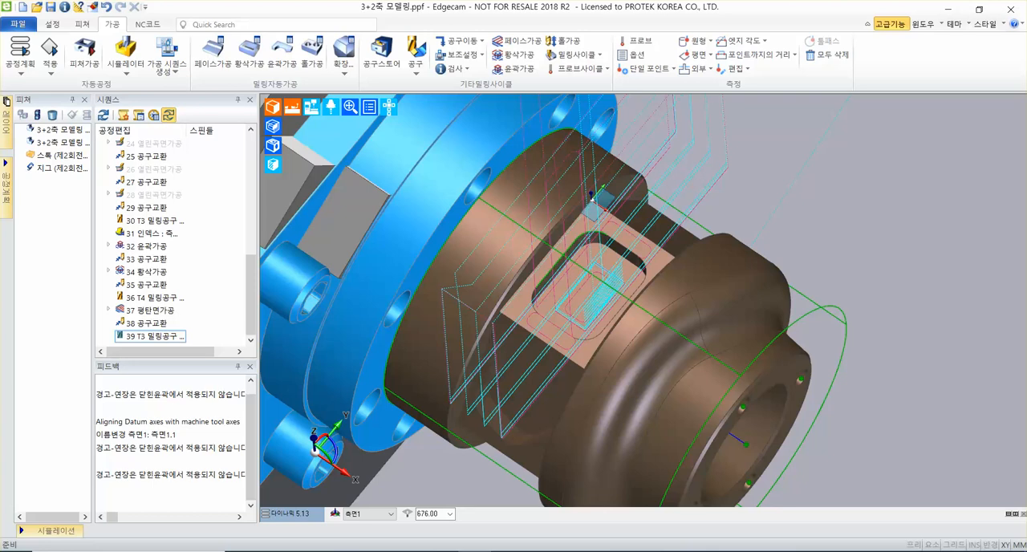
# Add an index move (인덱스) to the work plane 측면2 after the T3 tool in the sequence.
pyautogui.click(474, 41)
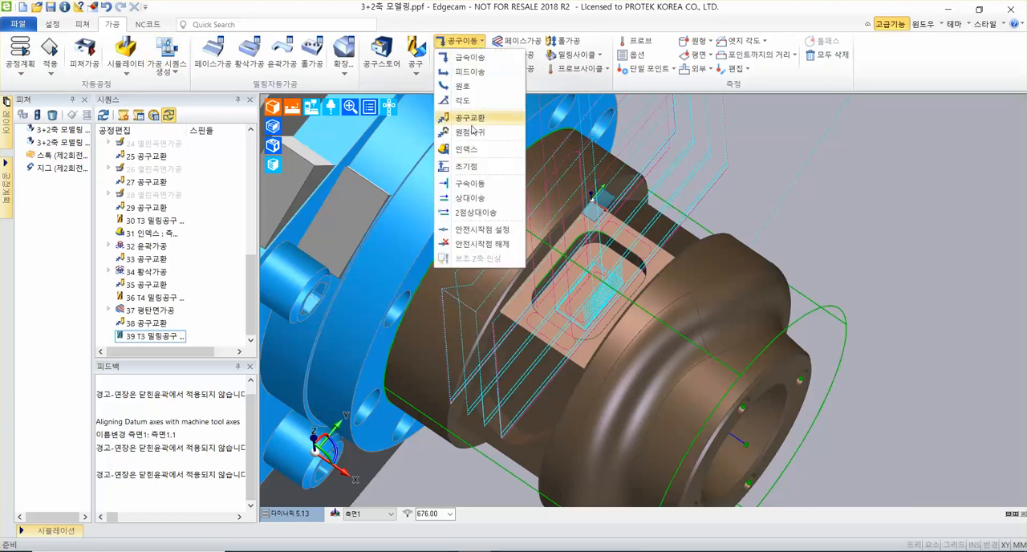
pyautogui.moveTo(479, 153)
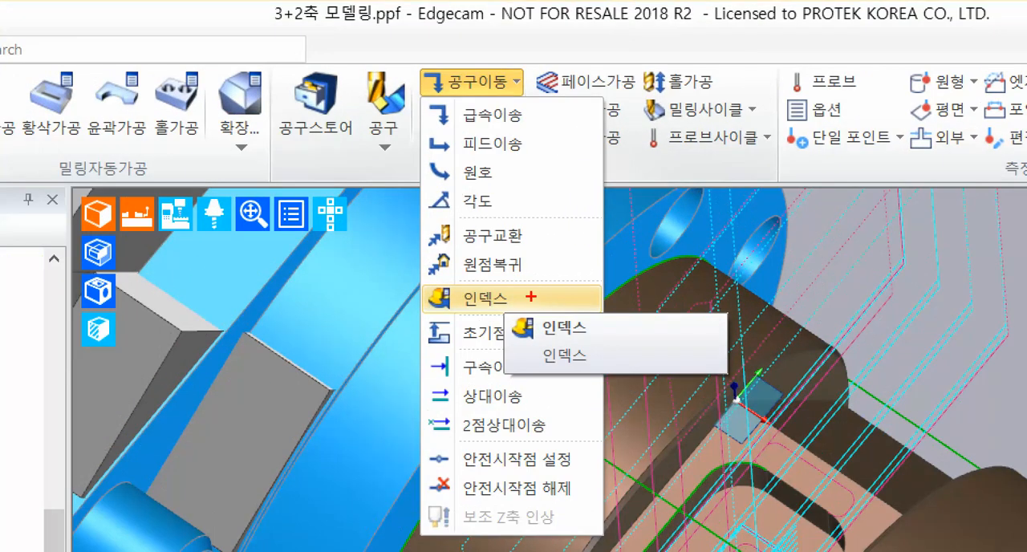
pyautogui.keyDown('ctrl'); pyautogui.keyDown('shift'); pyautogui.moveTo(531, 297); pyautogui.dragTo(608, 297); pyautogui.keyUp('shift'); pyautogui.keyUp('ctrl')
pyautogui.keyDown('ctrl'); pyautogui.moveTo(411, 66); pyautogui.dragTo(549, 101); pyautogui.keyUp('ctrl')
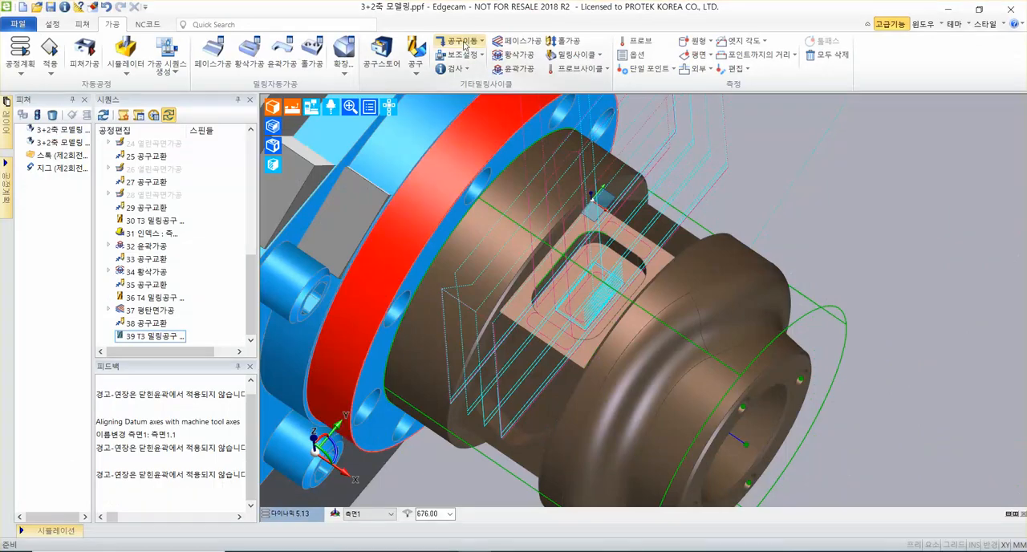
pyautogui.click(472, 82)
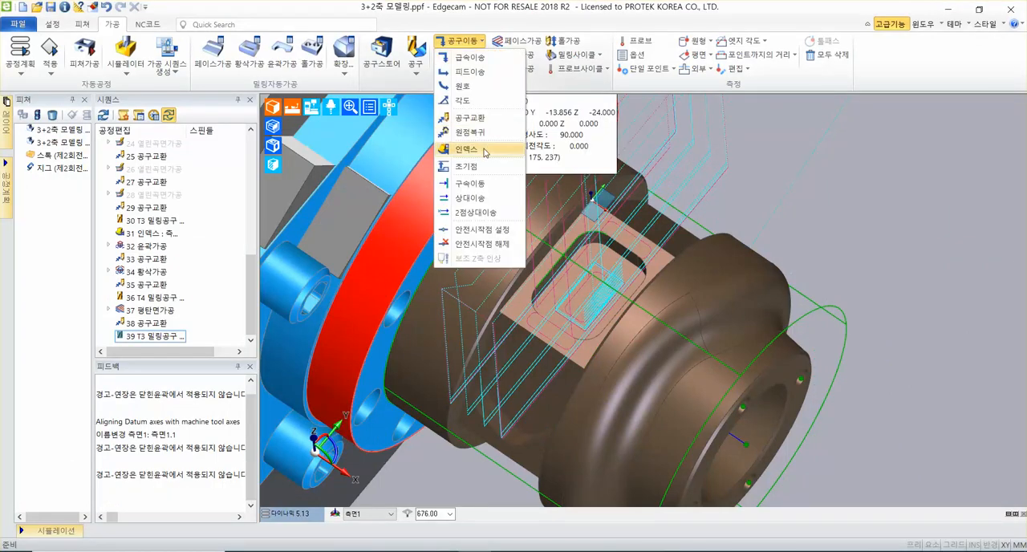
pyautogui.click(483, 148)
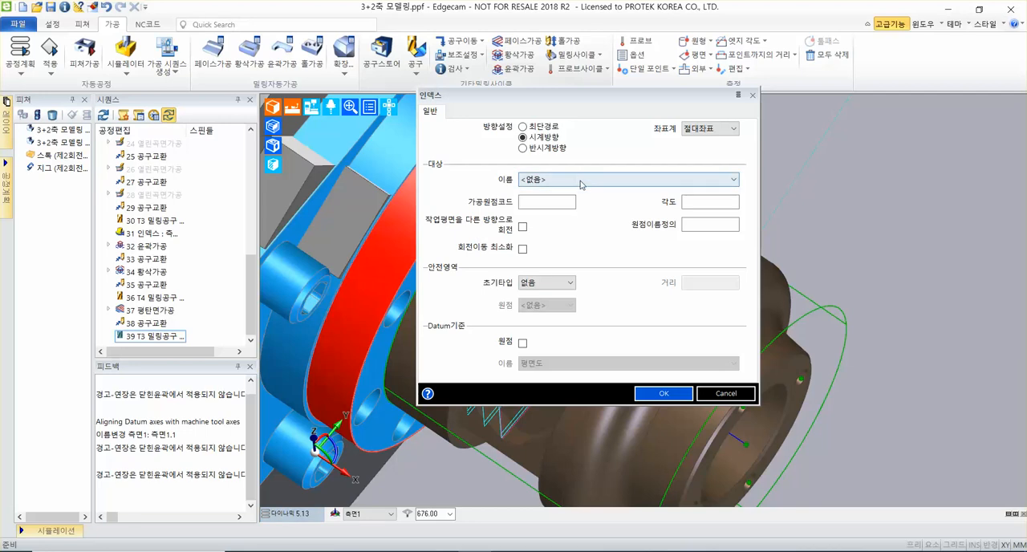
pyautogui.click(580, 184)
pyautogui.click(580, 184)
pyautogui.click(610, 180)
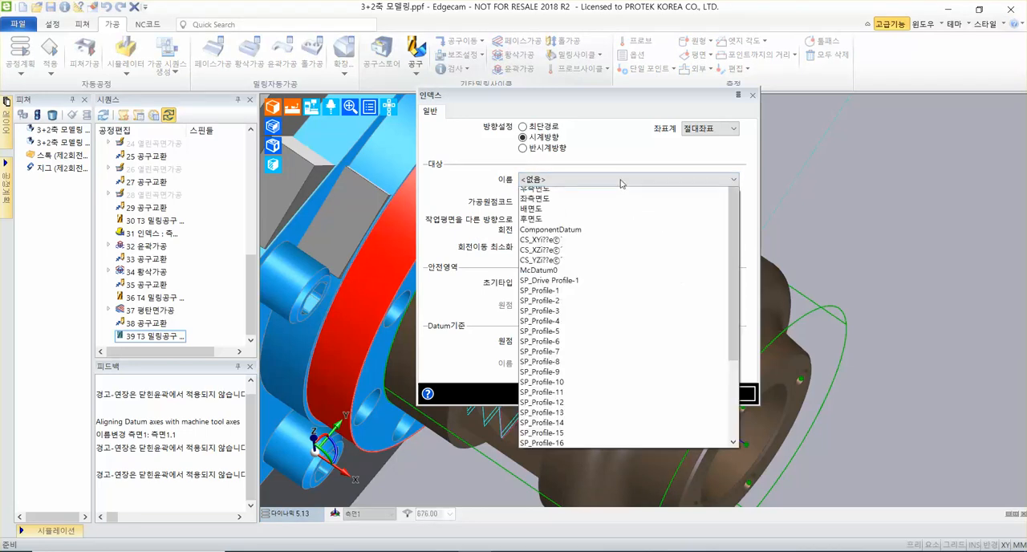
pyautogui.scroll(-6, 582, 345)
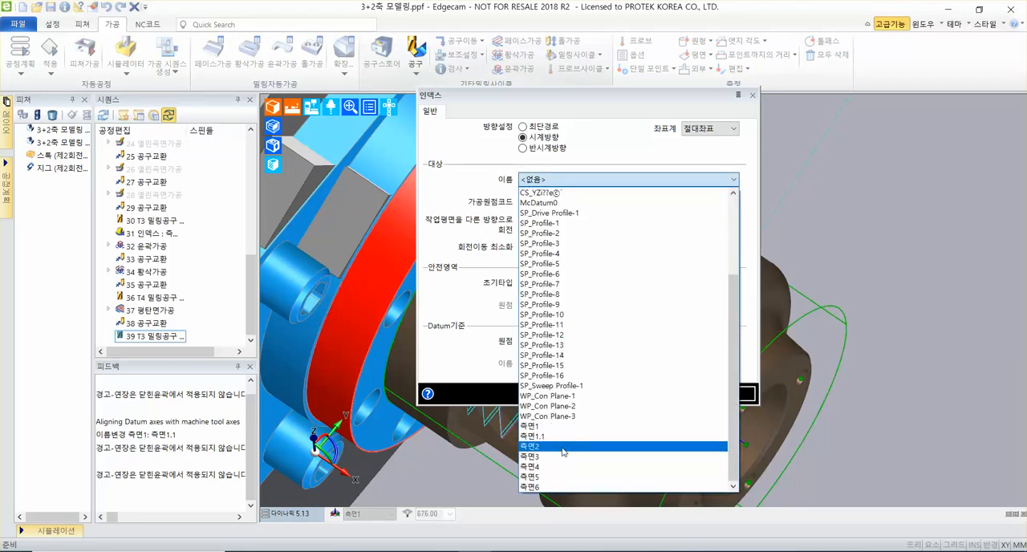
pyautogui.click(564, 447)
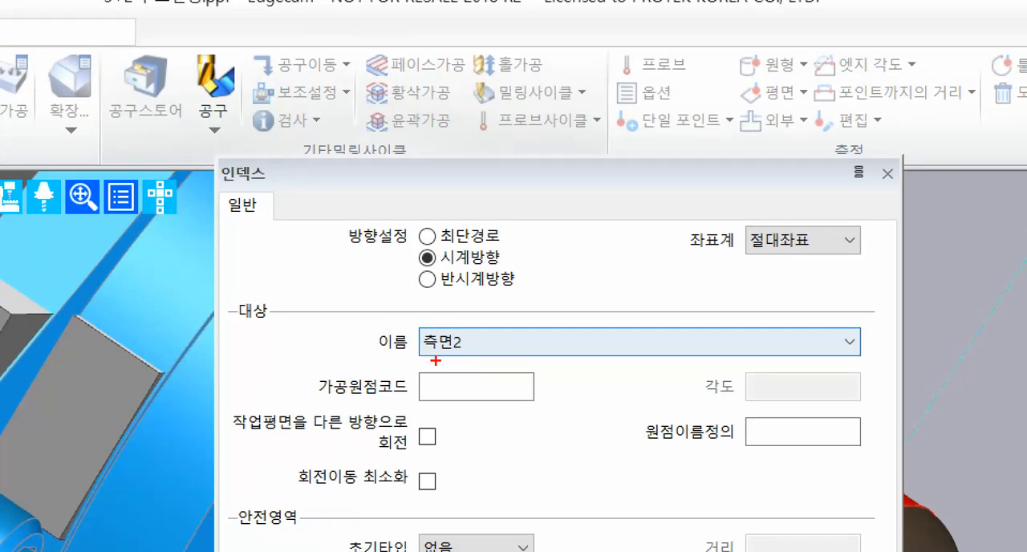
pyautogui.moveTo(379, 361); pyautogui.dragTo(890, 362)
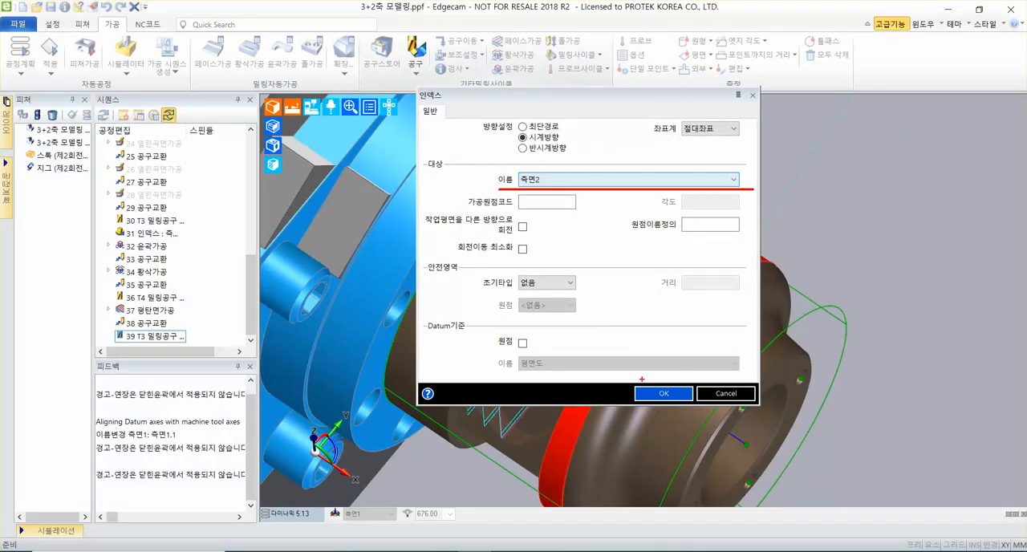
pyautogui.moveTo(634, 384)
pyautogui.keyDown('ctrl'); pyautogui.mouseDown()
pyautogui.moveTo(694, 408)
pyautogui.moveTo(819, 291)
pyautogui.mouseUp(); pyautogui.keyUp('ctrl')
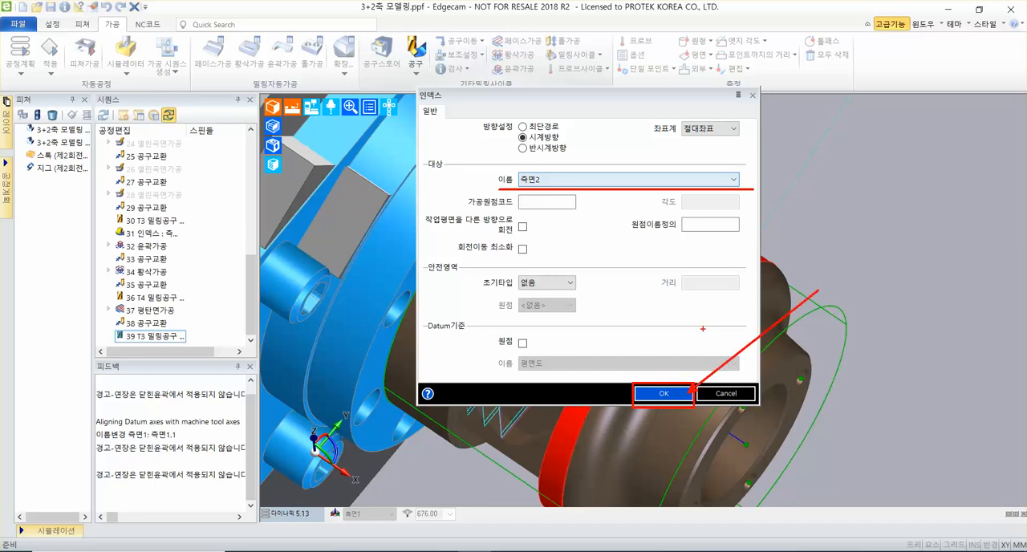
pyautogui.press('Escape')
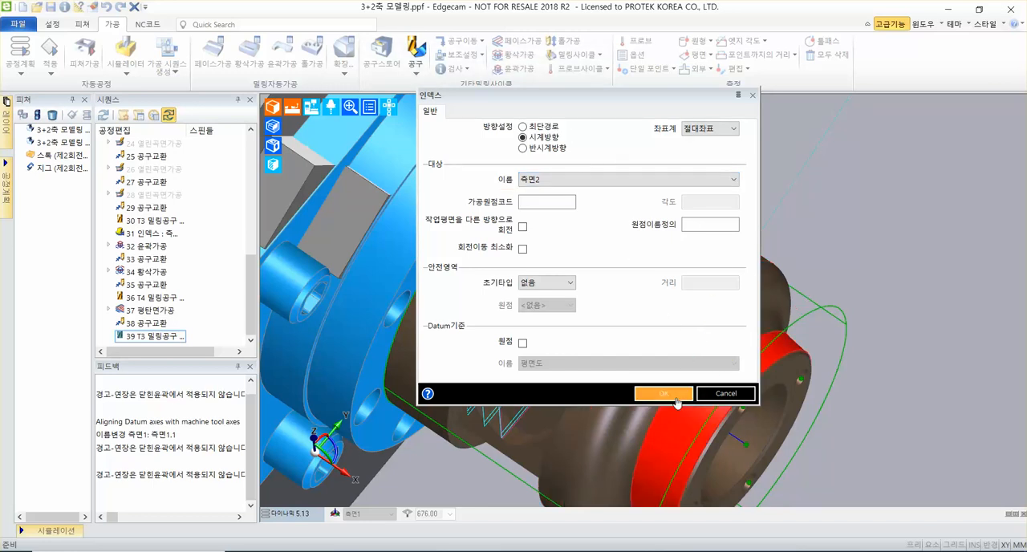
pyautogui.click(676, 395)
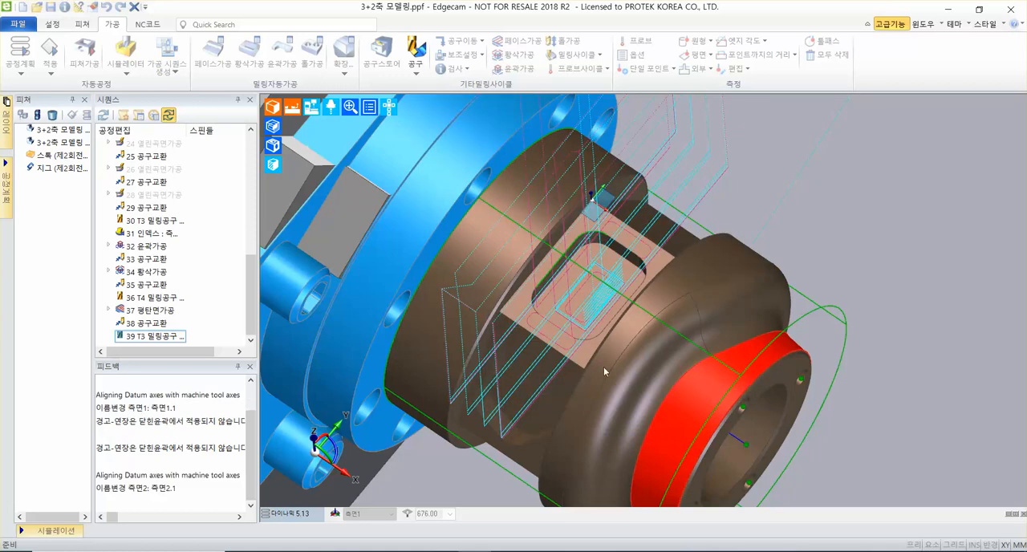
# Start a contour cycle (윤곽가공) on 측면2 with offset (여유량) 0.2 and multiple passes of start offset 8 and increment 4.
pyautogui.click(296, 518)
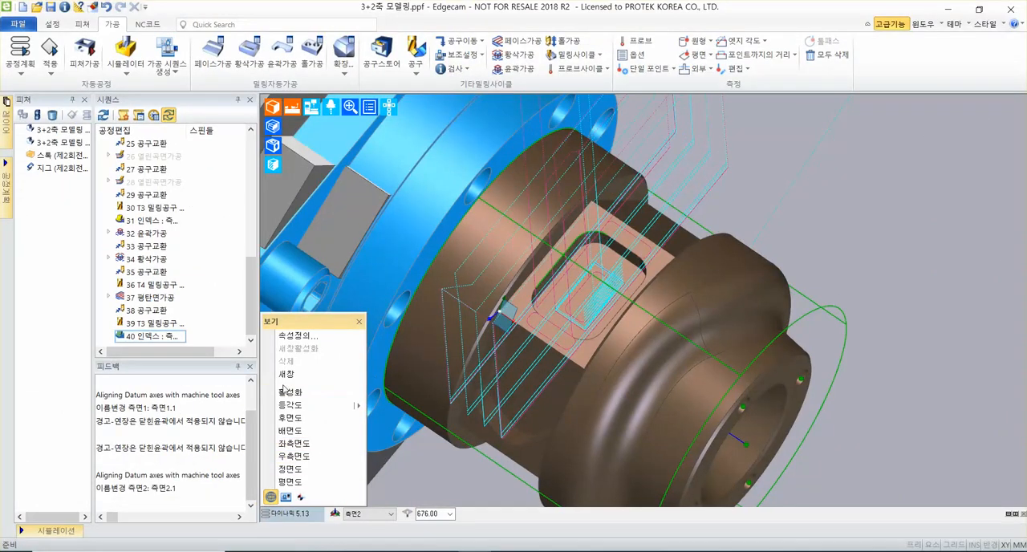
pyautogui.click(289, 393)
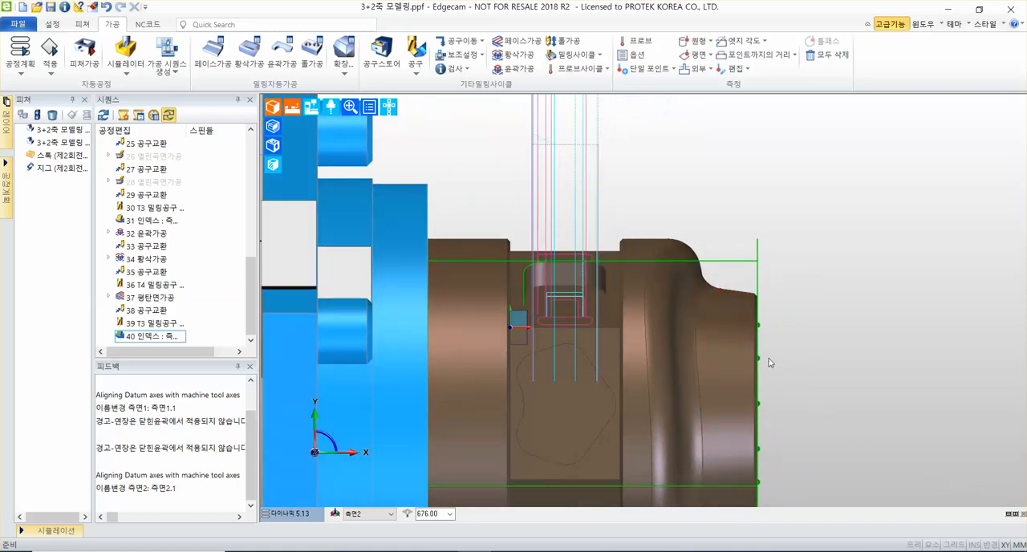
pyautogui.scroll(3, 460, 410)
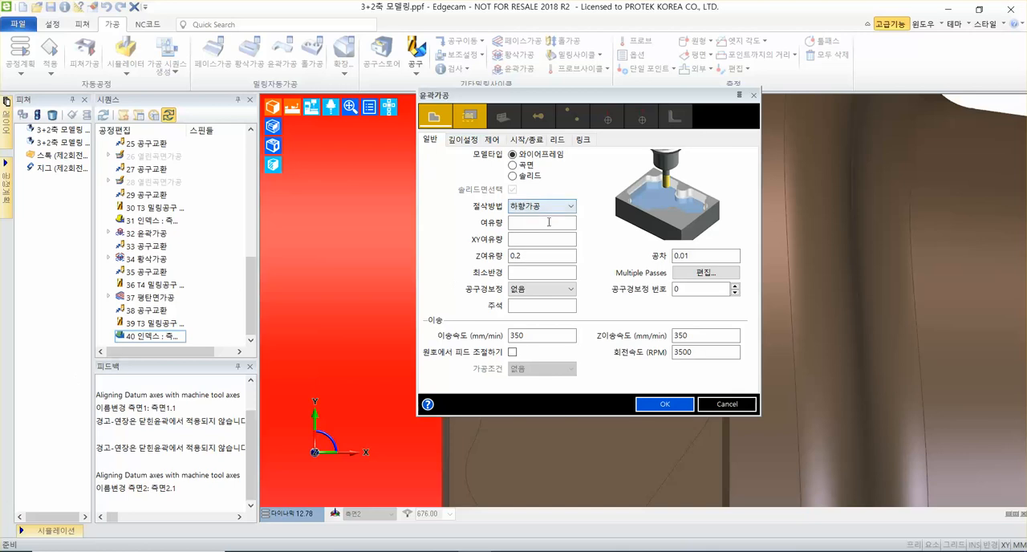
pyautogui.click(536, 224)
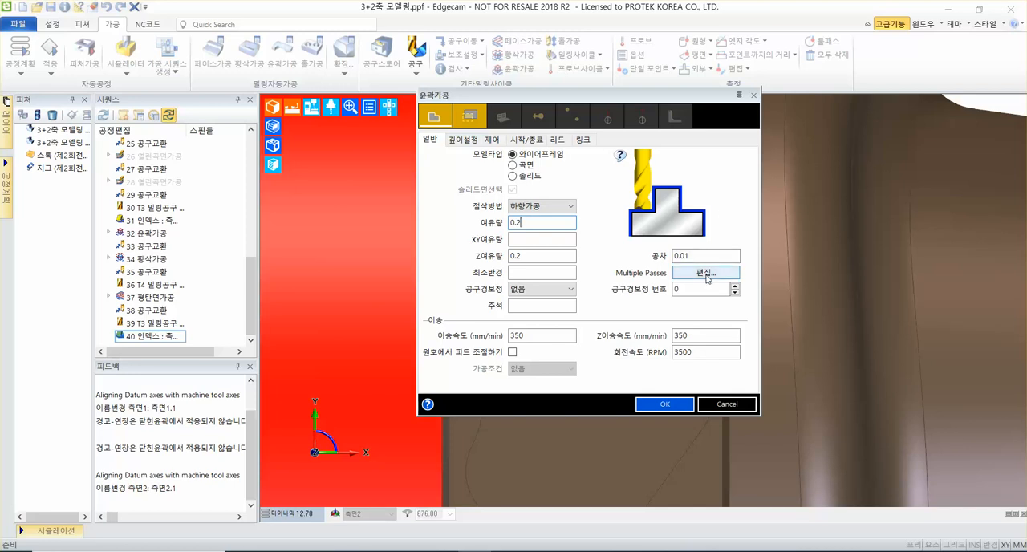
pyautogui.click(705, 274)
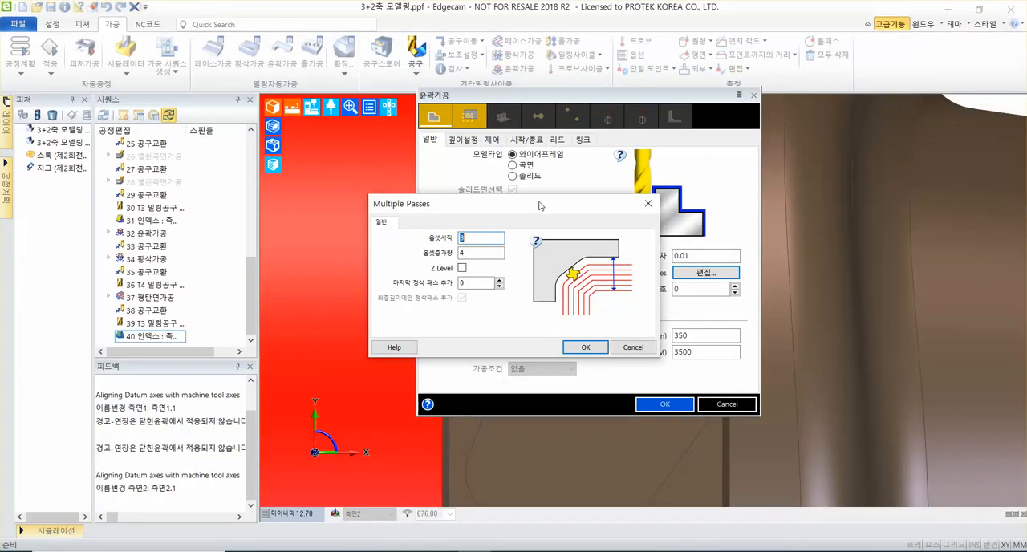
pyautogui.moveTo(540, 207); pyautogui.dragTo(938, 147)
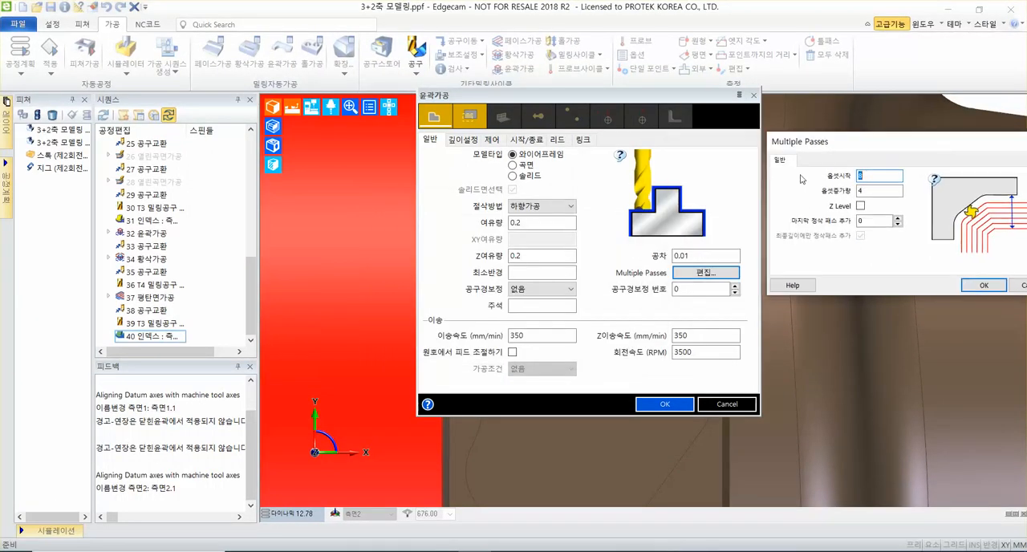
pyautogui.moveTo(391, 215); pyautogui.dragTo(348, 234, button='middle')
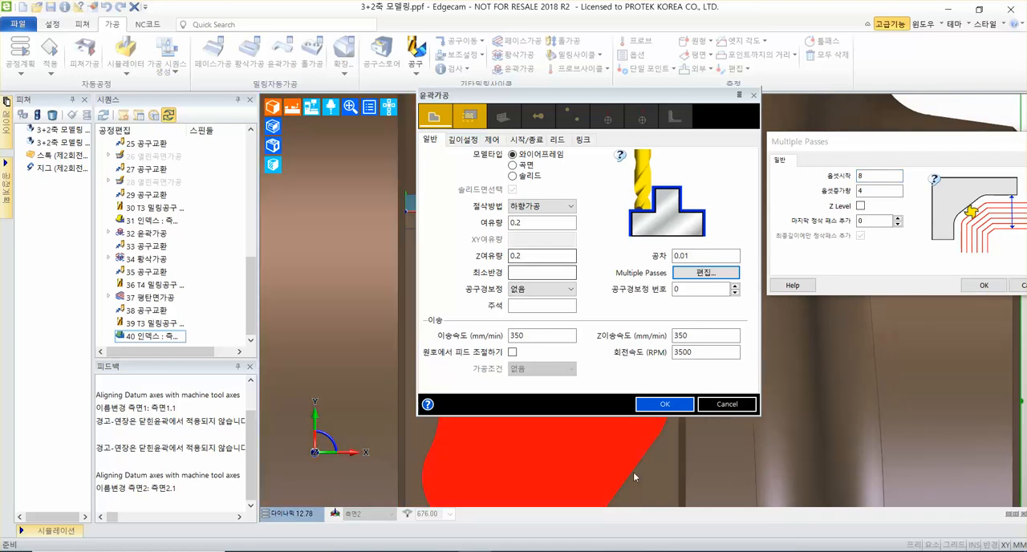
# Set the contour cycle's feed rate and Z feed rate to 450 mm/min and its spindle speed to 2200 RPM.
pyautogui.doubleClick(535, 339)
pyautogui.write('4')
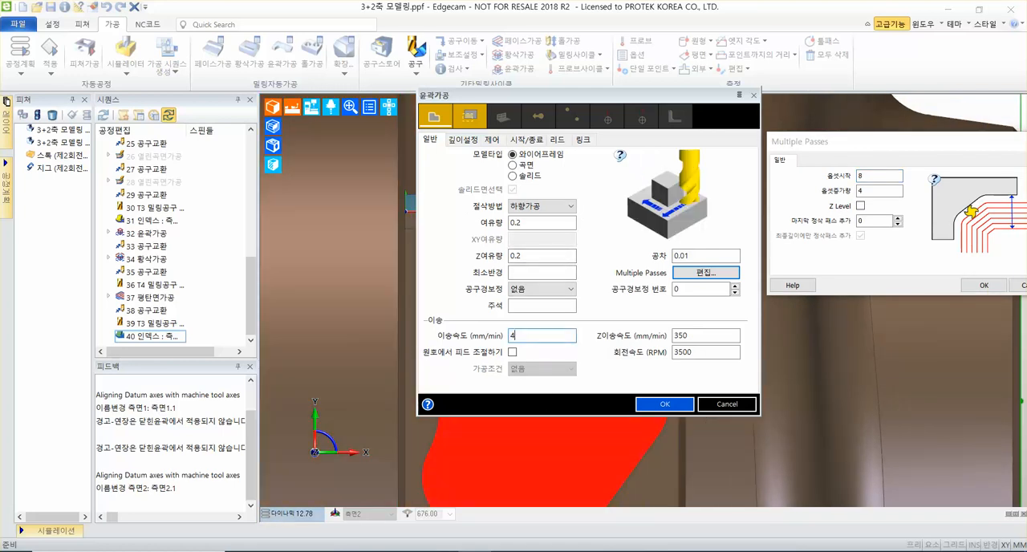
pyautogui.write('50')
pyautogui.press('Tab')
pyautogui.write('450')
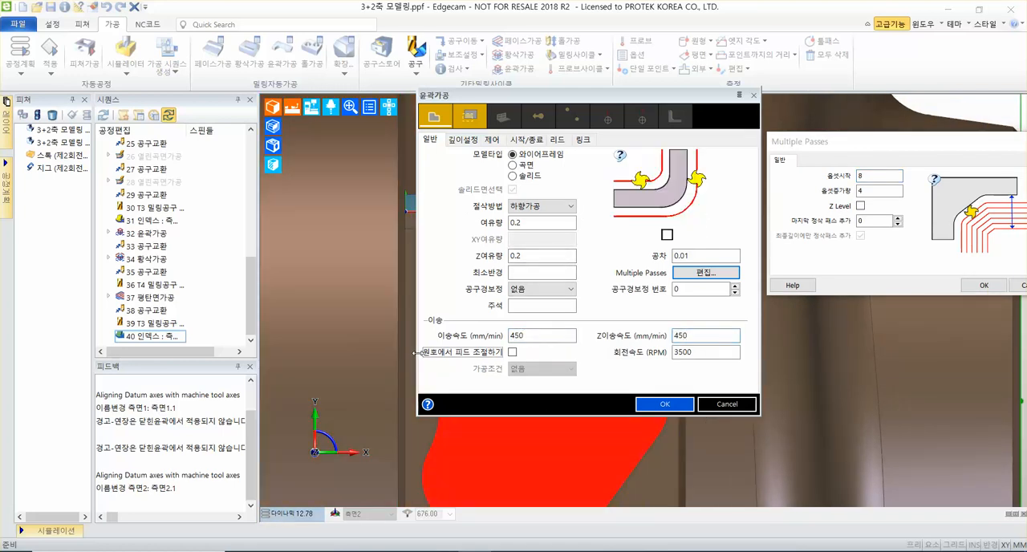
pyautogui.press('Tab')
pyautogui.write('220')
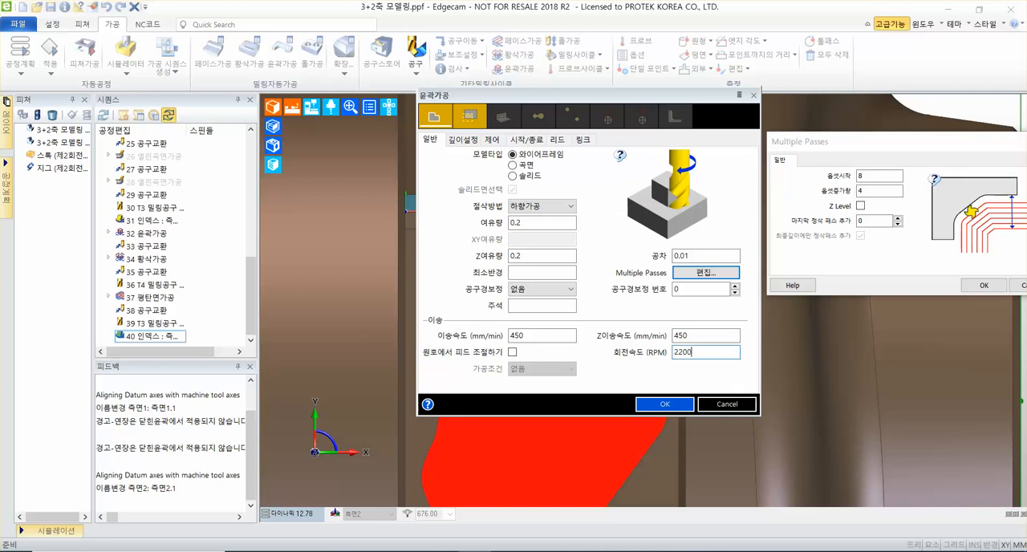
pyautogui.moveTo(895, 150)
pyautogui.mouseDown()
pyautogui.moveTo(805, 153)
pyautogui.moveTo(883, 152)
pyautogui.mouseUp()
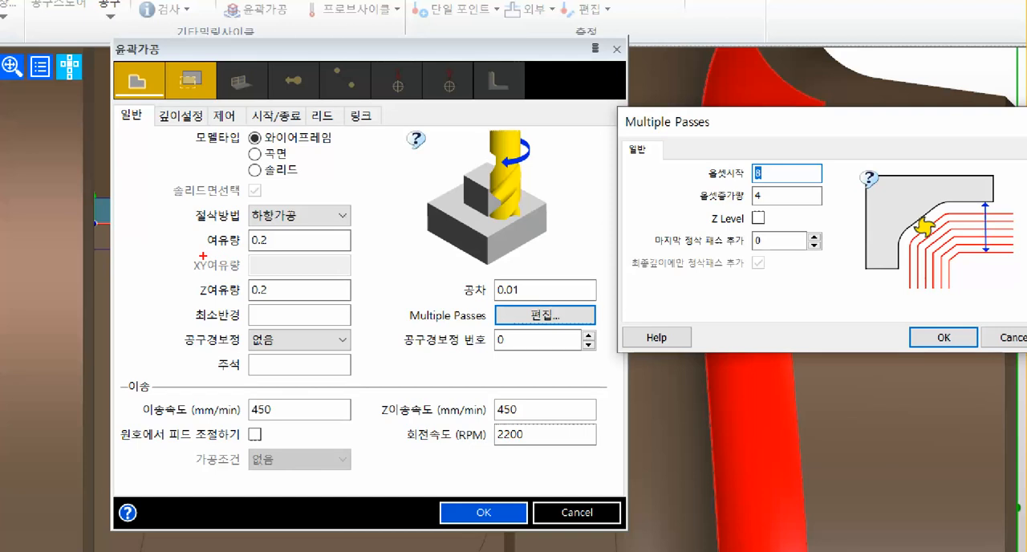
pyautogui.moveTo(203, 255); pyautogui.dragTo(377, 257)
pyautogui.keyDown('shift'); pyautogui.moveTo(247, 145); pyautogui.dragTo(382, 140); pyautogui.keyUp('shift')
pyautogui.hotkey('ctrl', 'z')
pyautogui.moveTo(235, 152); pyautogui.dragTo(370, 152)
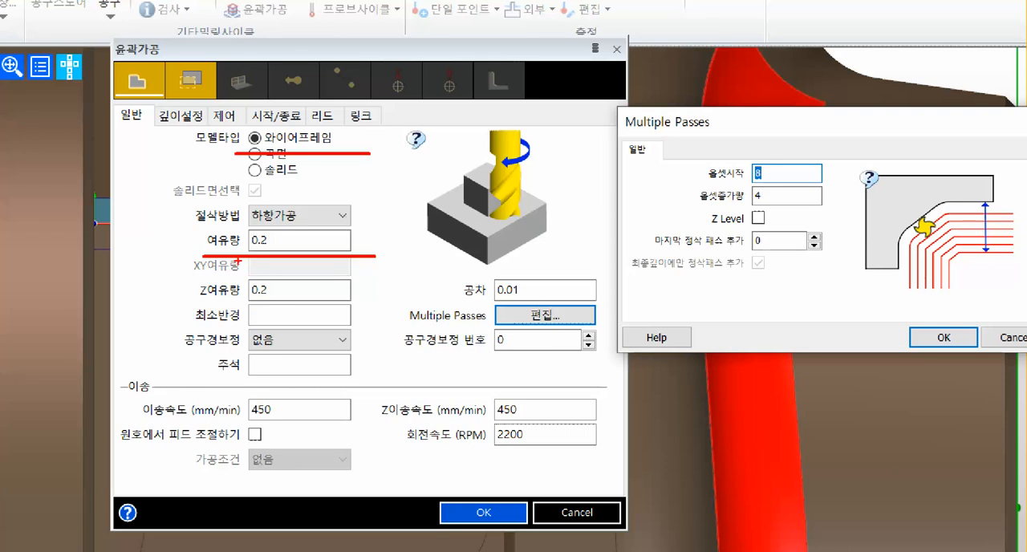
pyautogui.moveTo(188, 305); pyautogui.dragTo(346, 307)
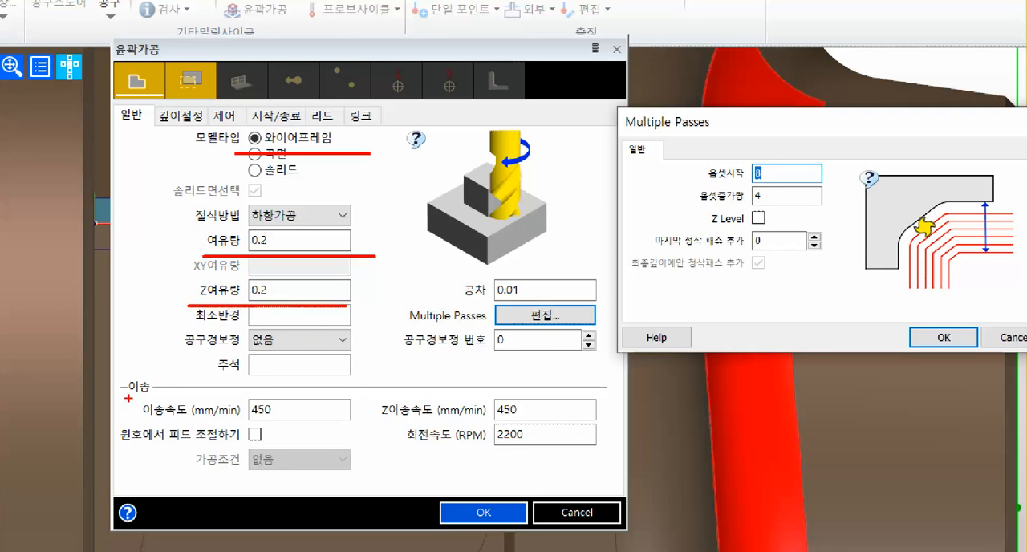
pyautogui.moveTo(129, 396); pyautogui.dragTo(612, 419)
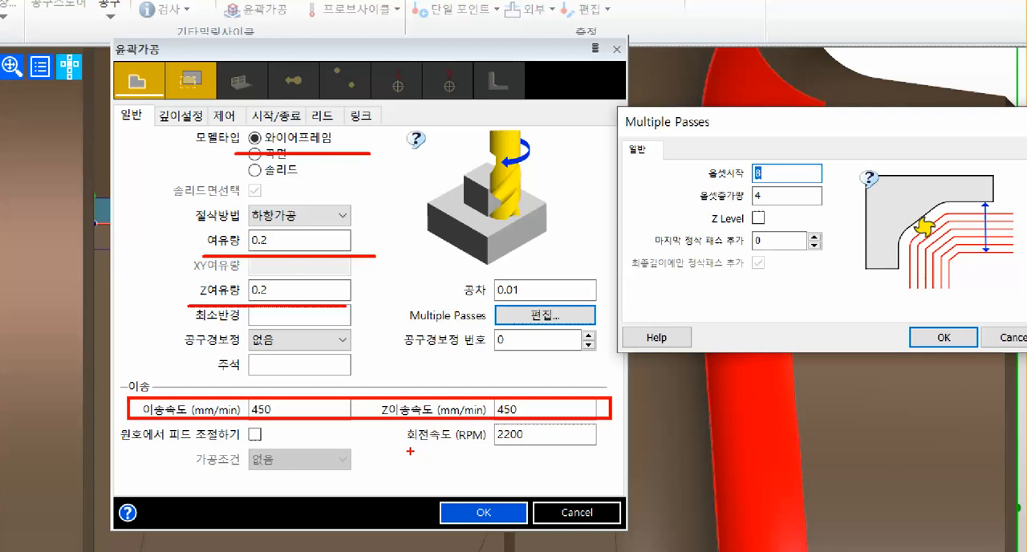
pyautogui.moveTo(410, 451); pyautogui.dragTo(606, 452)
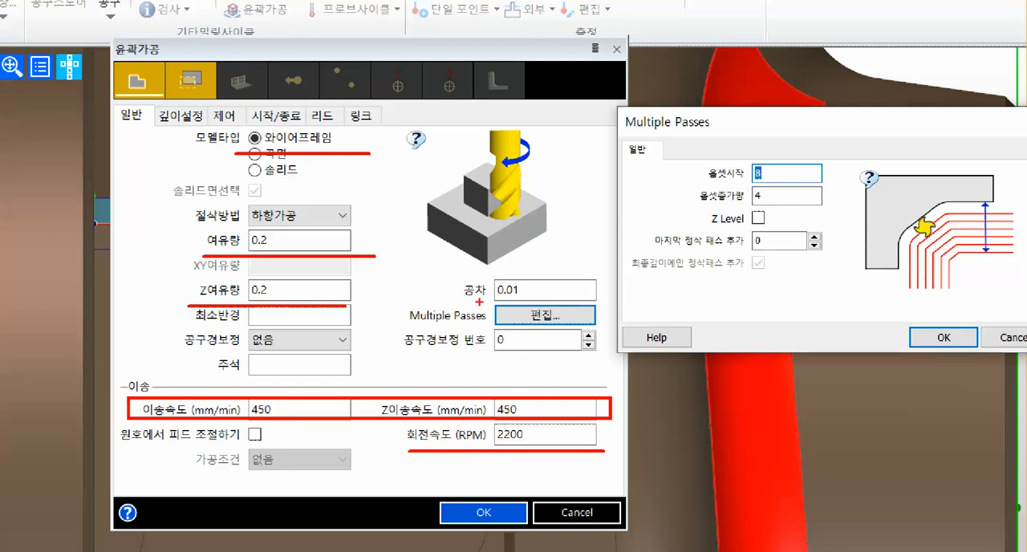
pyautogui.moveTo(483, 304); pyautogui.dragTo(608, 331)
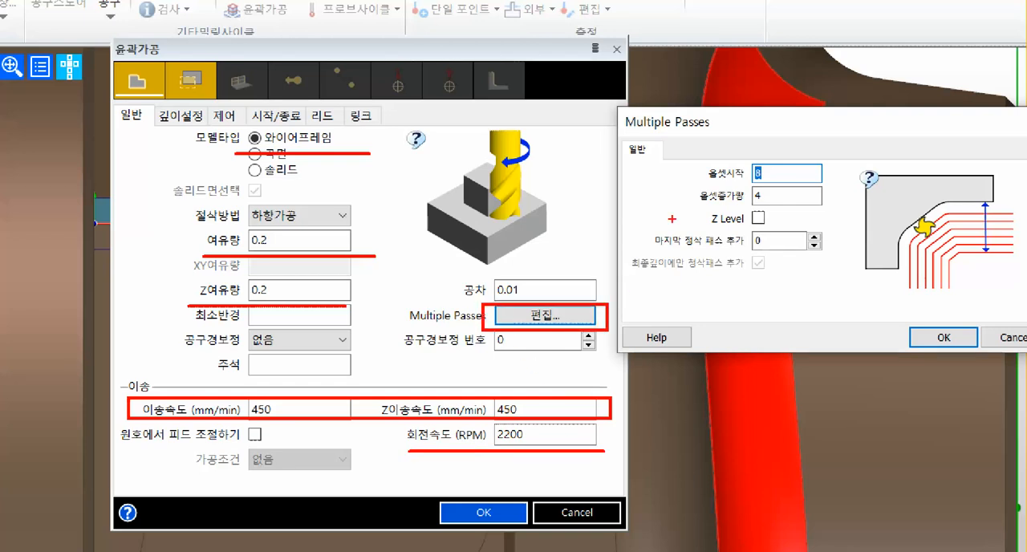
pyautogui.keyDown('ctrl'); pyautogui.keyDown('shift'); pyautogui.moveTo(695, 171); pyautogui.dragTo(619, 171); pyautogui.keyUp('shift'); pyautogui.keyUp('ctrl')
pyautogui.keyDown('ctrl'); pyautogui.keyDown('shift'); pyautogui.moveTo(690, 195); pyautogui.dragTo(600, 197); pyautogui.keyUp('shift'); pyautogui.keyUp('ctrl')
pyautogui.moveTo(899, 324)
pyautogui.mouseDown()
pyautogui.moveTo(1000, 355)
pyautogui.moveTo(983, 355)
pyautogui.mouseUp()
pyautogui.keyDown('ctrl'); pyautogui.keyDown('shift'); pyautogui.moveTo(963, 321); pyautogui.dragTo(1005, 249); pyautogui.keyUp('shift'); pyautogui.keyUp('ctrl')
pyautogui.keyDown('shift'); pyautogui.moveTo(490, 489); pyautogui.dragTo(439, 551); pyautogui.keyUp('shift')
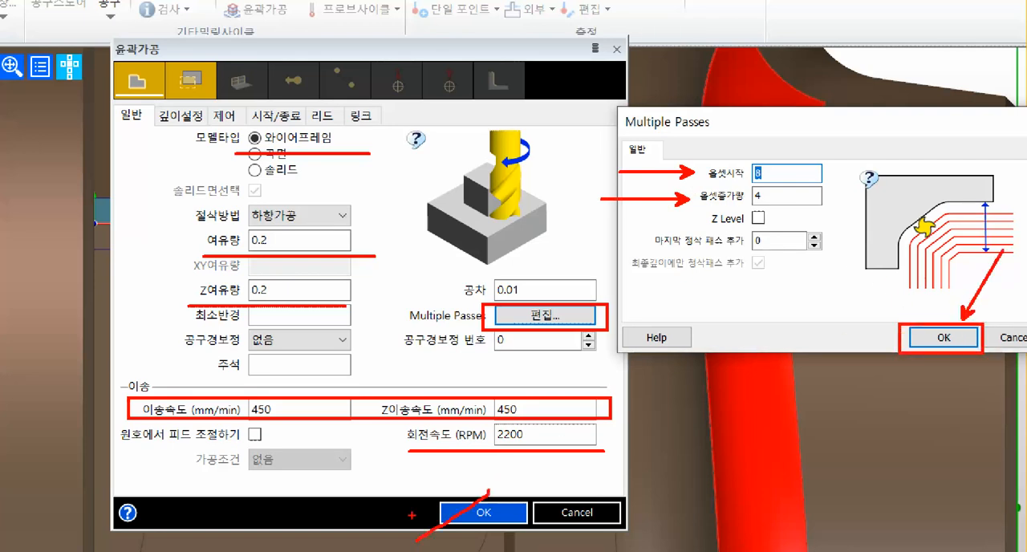
pyautogui.keyDown('shift'); pyautogui.moveTo(411, 505); pyautogui.dragTo(496, 551); pyautogui.keyUp('shift')
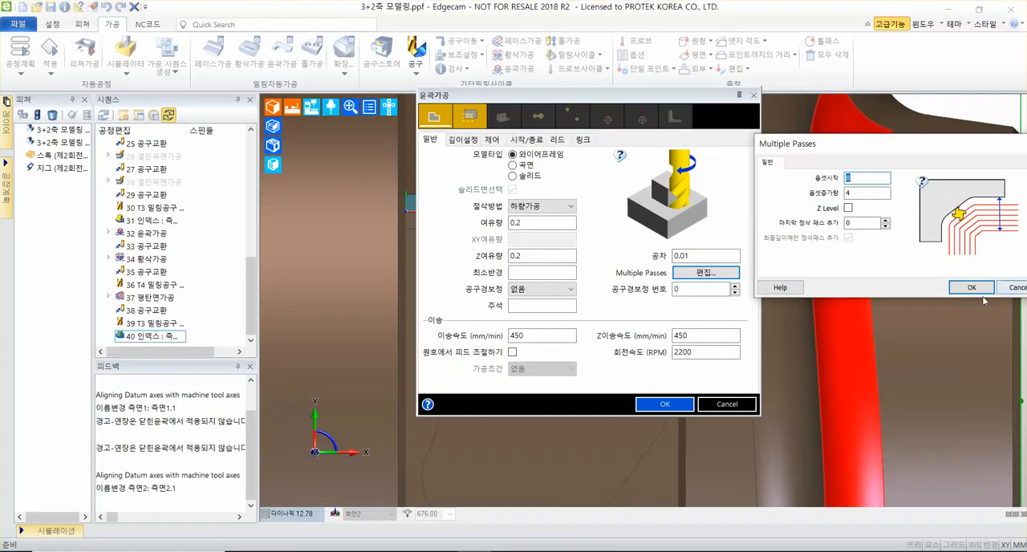
# Accept the multiple passes, then set approach height (접근높이) 16, start height (가공시작높이) 6 and cutting depth (절삭깊이) <지정>.
pyautogui.click(944, 337)
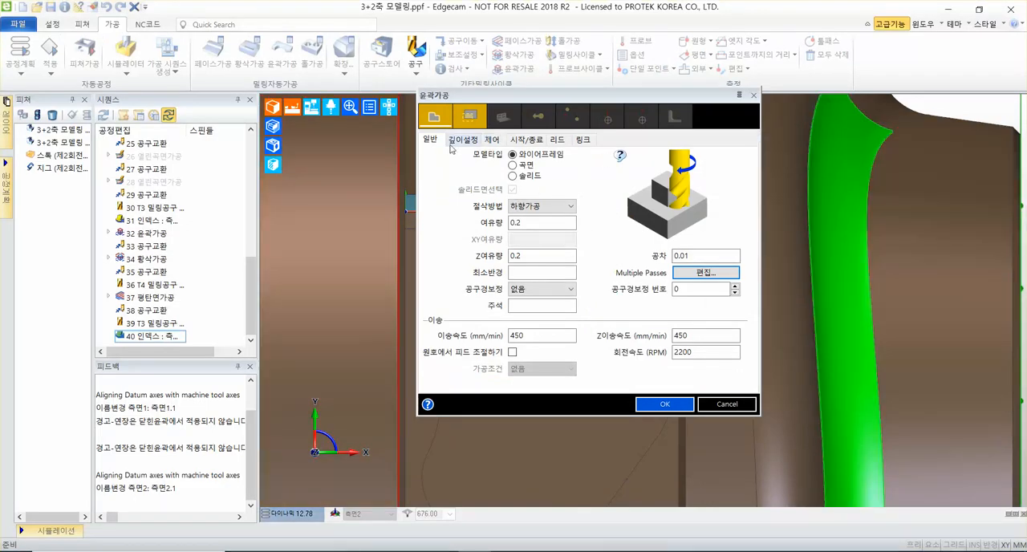
pyautogui.click(453, 139)
pyautogui.doubleClick(542, 259)
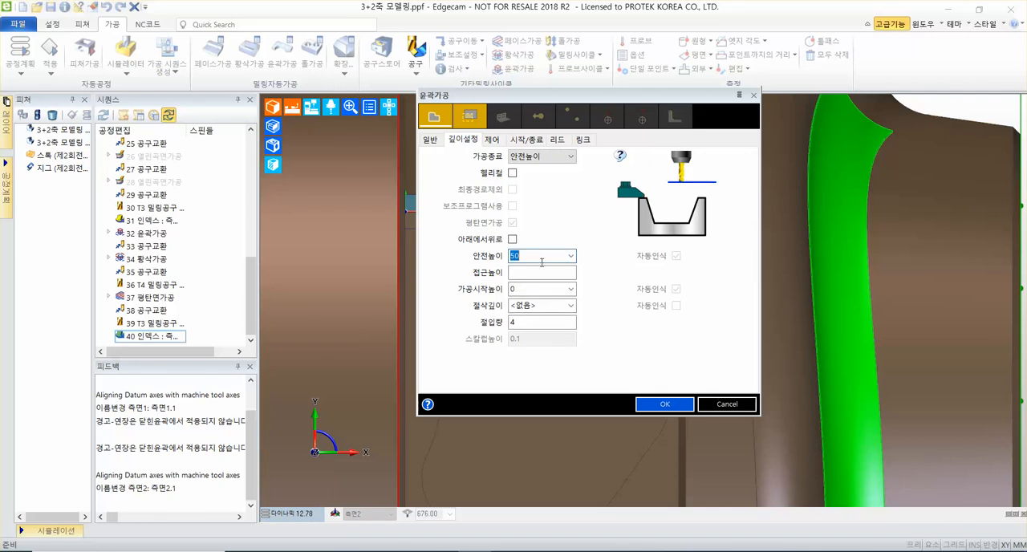
pyautogui.click(541, 273)
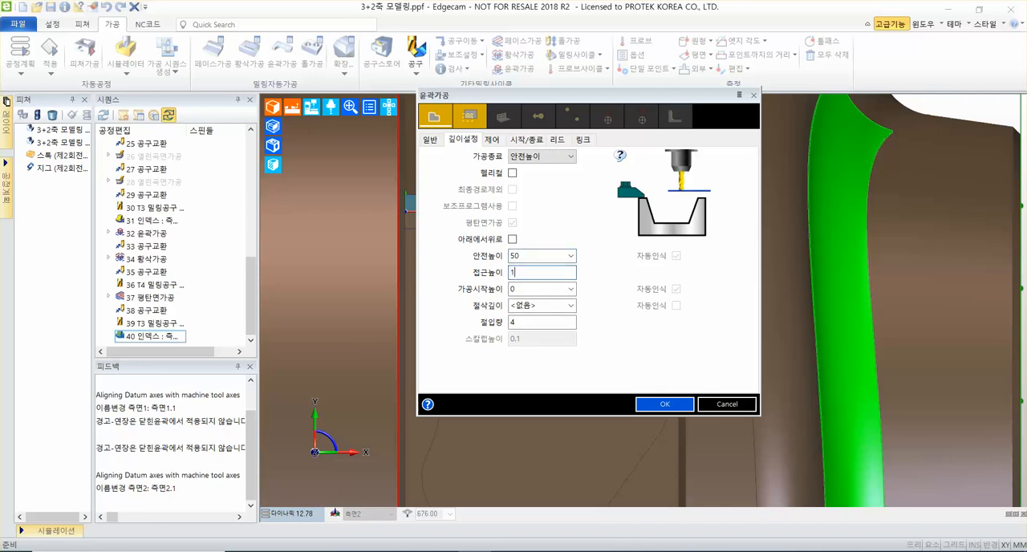
pyautogui.moveTo(531, 289); pyautogui.dragTo(454, 302)
pyautogui.write('6')
pyautogui.click(570, 306)
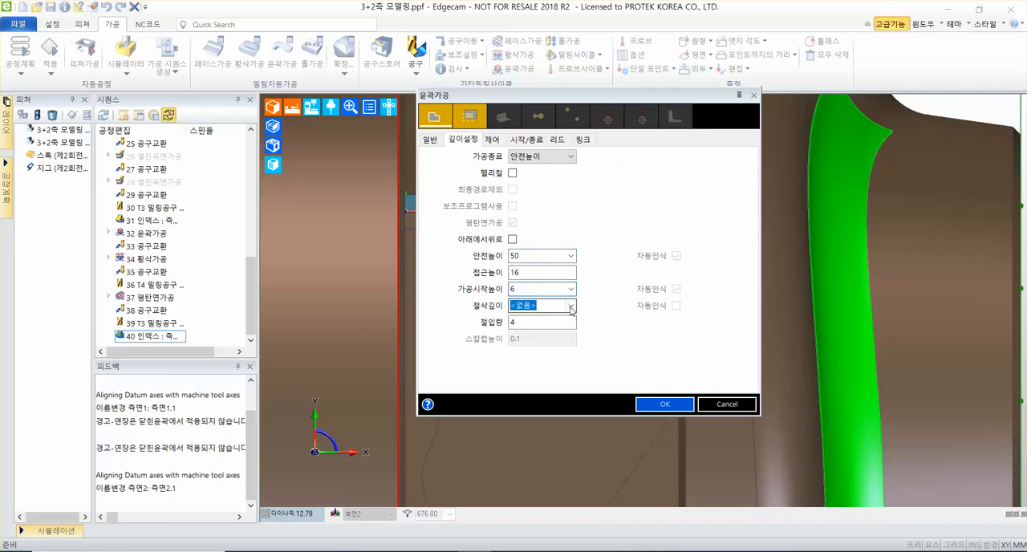
pyautogui.click(557, 328)
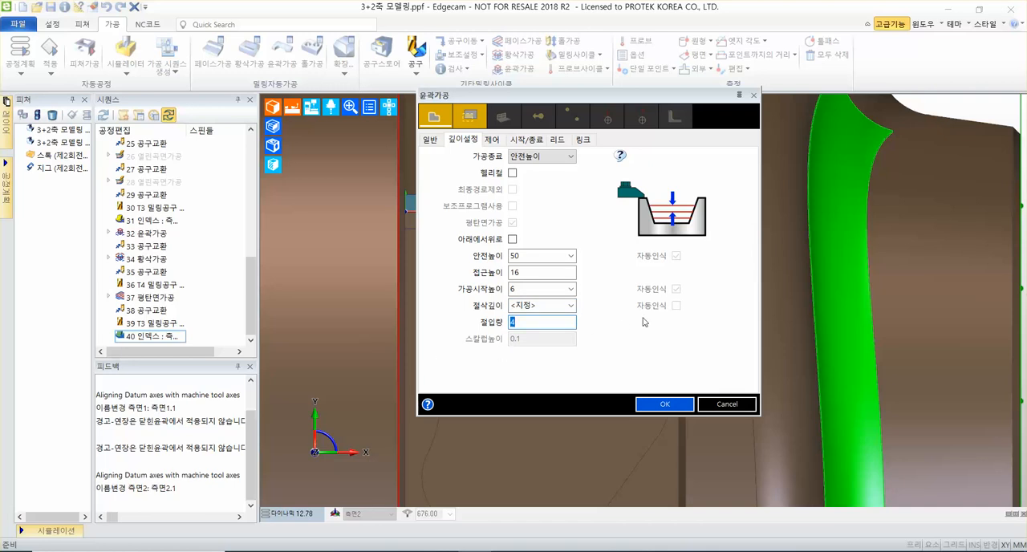
pyautogui.moveTo(540, 273); pyautogui.dragTo(437, 309)
pyautogui.moveTo(931, 323); pyautogui.dragTo(650, 353, button='middle')
pyautogui.scroll(-6, 384, 356)
pyautogui.moveTo(281, 365); pyautogui.dragTo(337, 277, button='middle')
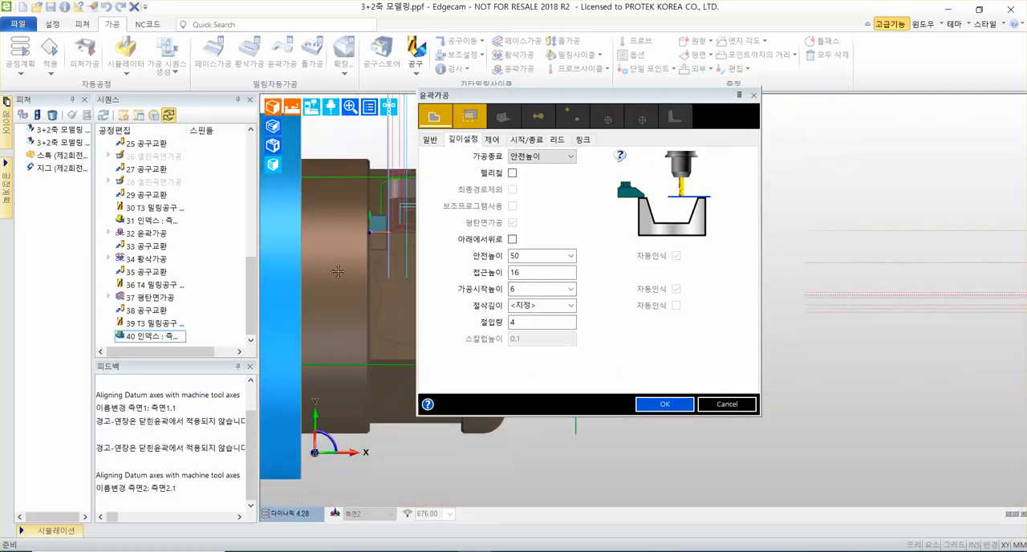
pyautogui.scroll(4, 370, 231)
pyautogui.scroll(-5, 370, 231)
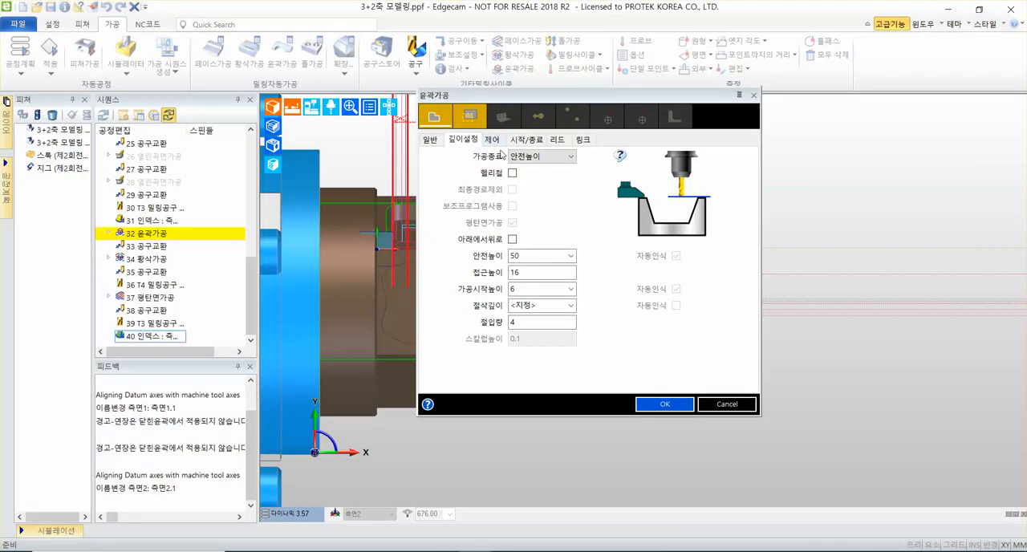
# Use 20 for both the start (시작) and end (종료) extensions of the contour cycle, with the longest-element type (가장긴요소).
pyautogui.click(482, 105)
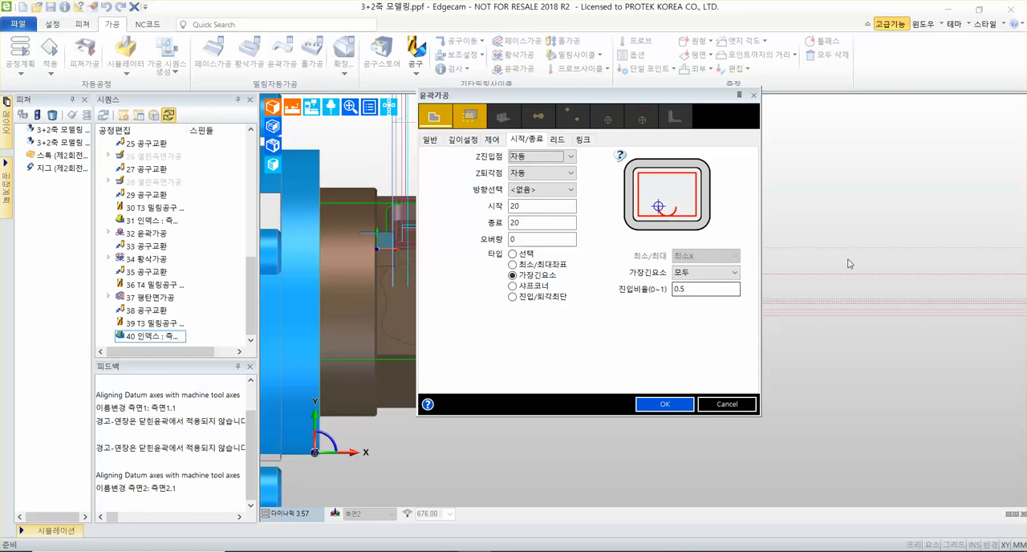
pyautogui.click(548, 207)
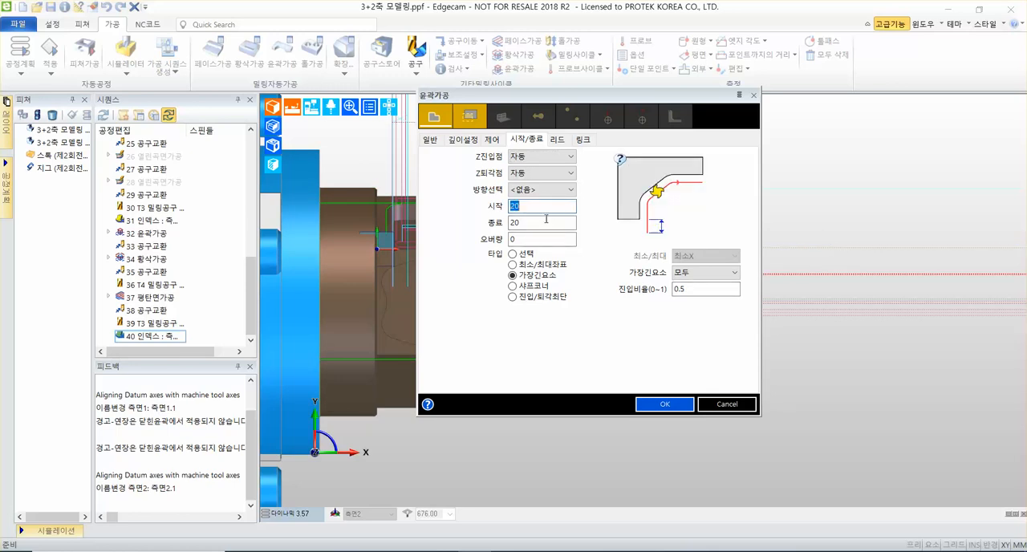
pyautogui.click(544, 225)
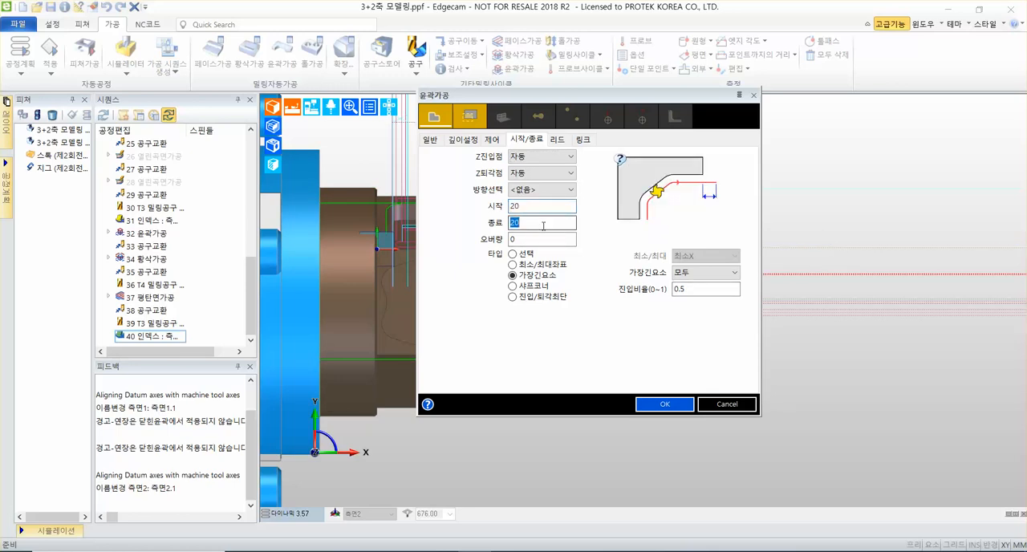
pyautogui.click(25, 197)
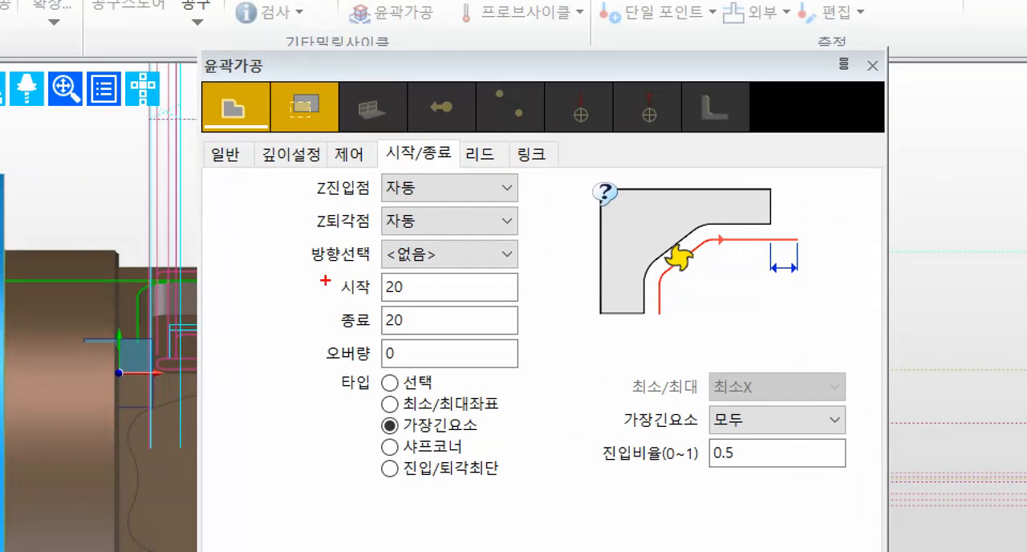
pyautogui.keyDown('ctrl'); pyautogui.moveTo(313, 272); pyautogui.dragTo(538, 342); pyautogui.keyUp('ctrl')
pyautogui.keyDown('ctrl'); pyautogui.keyDown('shift'); pyautogui.moveTo(506, 305); pyautogui.dragTo(660, 305); pyautogui.keyUp('shift'); pyautogui.keyUp('ctrl')
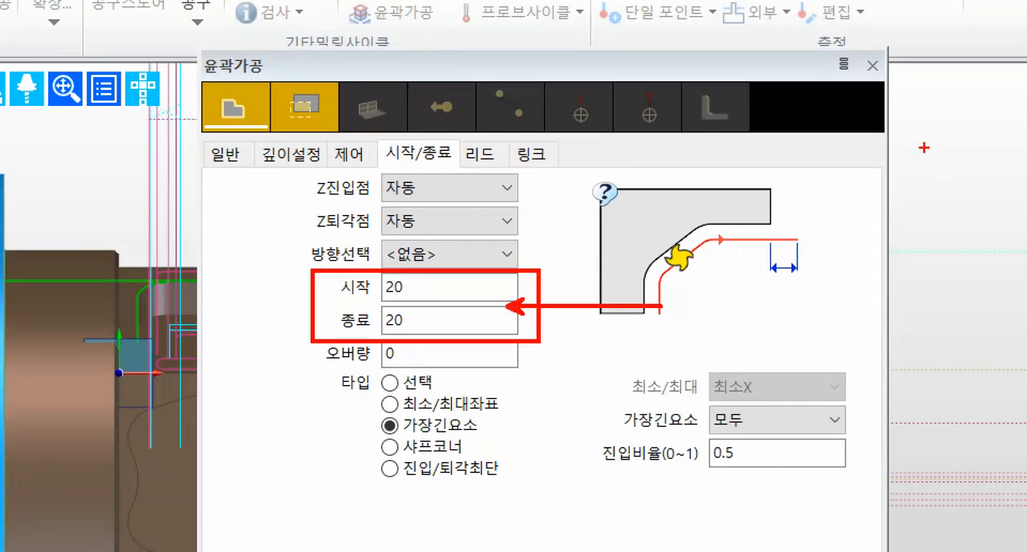
pyautogui.press('Escape')
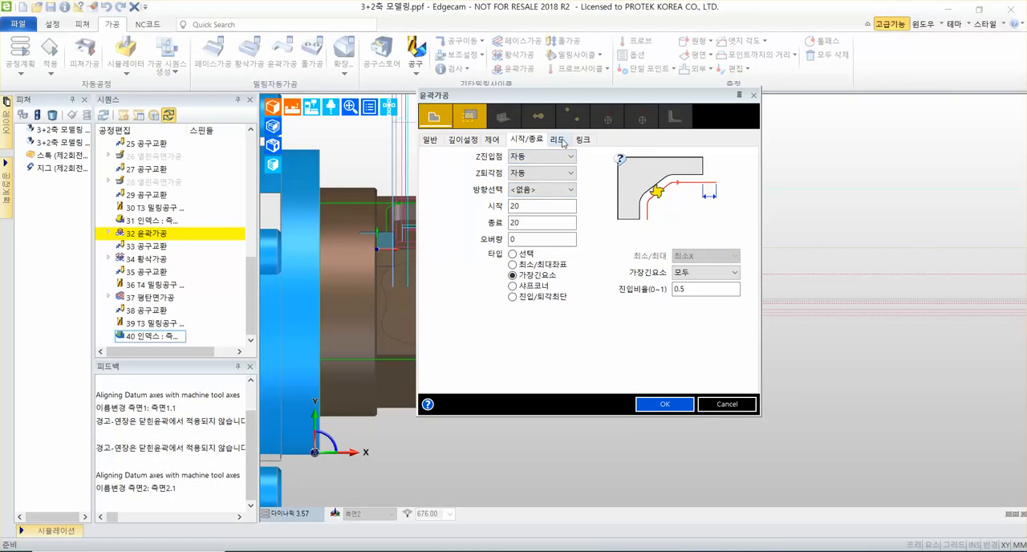
# Accept the contour cycle with a horizontal lead (수평), lead angle 90, lead distance 0 and lead radius 0.
pyautogui.click(558, 141)
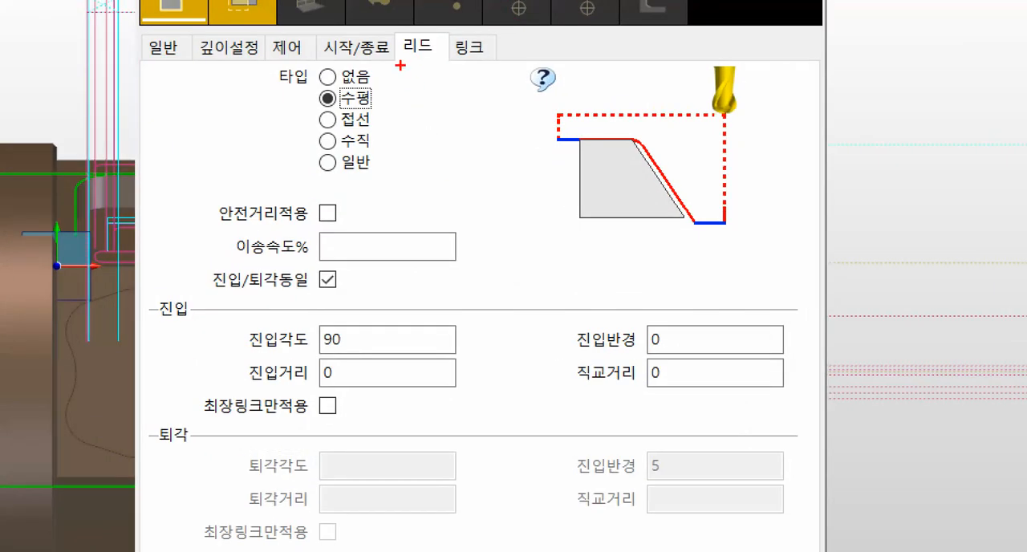
pyautogui.moveTo(398, 65); pyautogui.dragTo(441, 65)
pyautogui.moveTo(233, 381); pyautogui.dragTo(415, 381)
pyautogui.moveTo(548, 345); pyautogui.dragTo(770, 344)
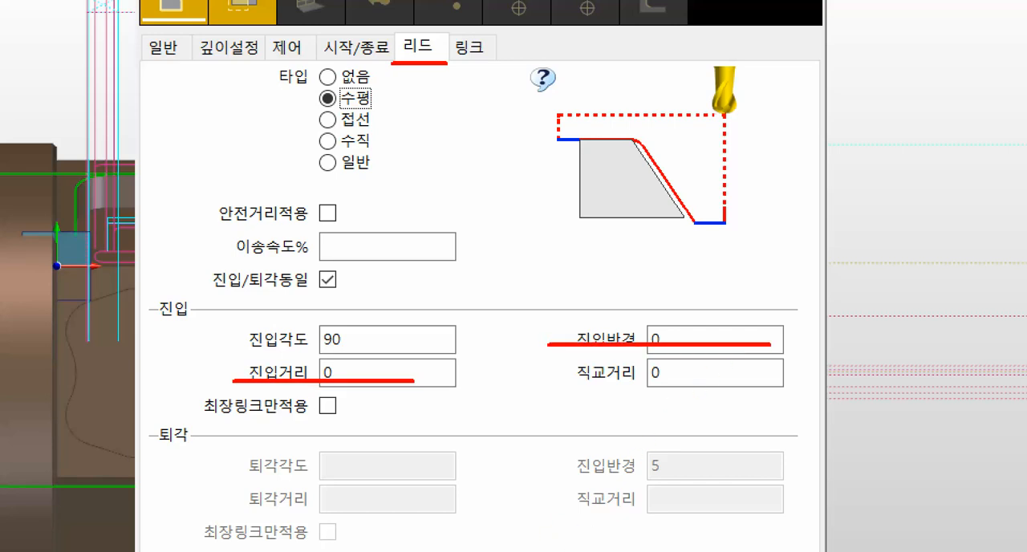
pyautogui.moveTo(571, 551)
pyautogui.mouseDown()
pyautogui.moveTo(436, 420)
pyautogui.moveTo(424, 387)
pyautogui.mouseUp()
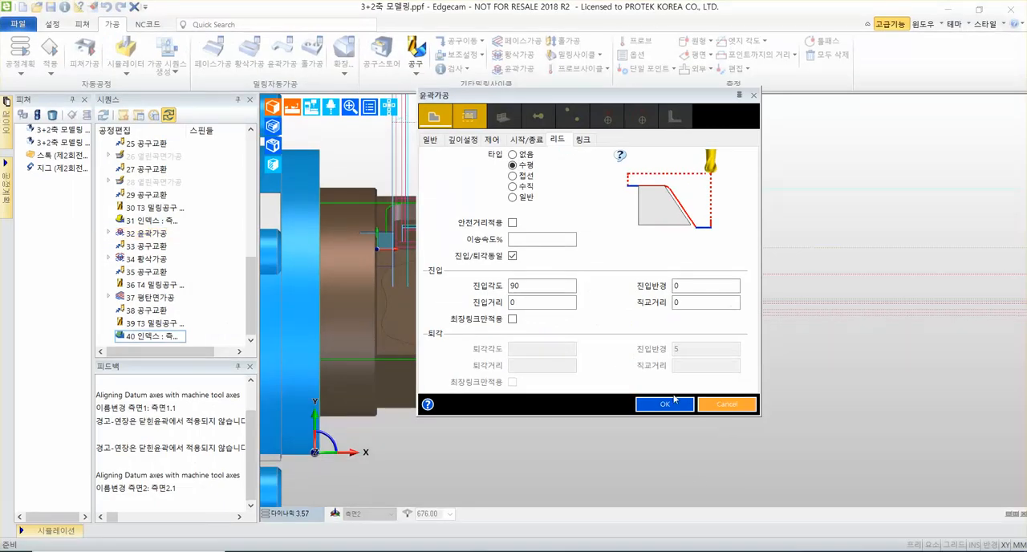
pyautogui.click(647, 405)
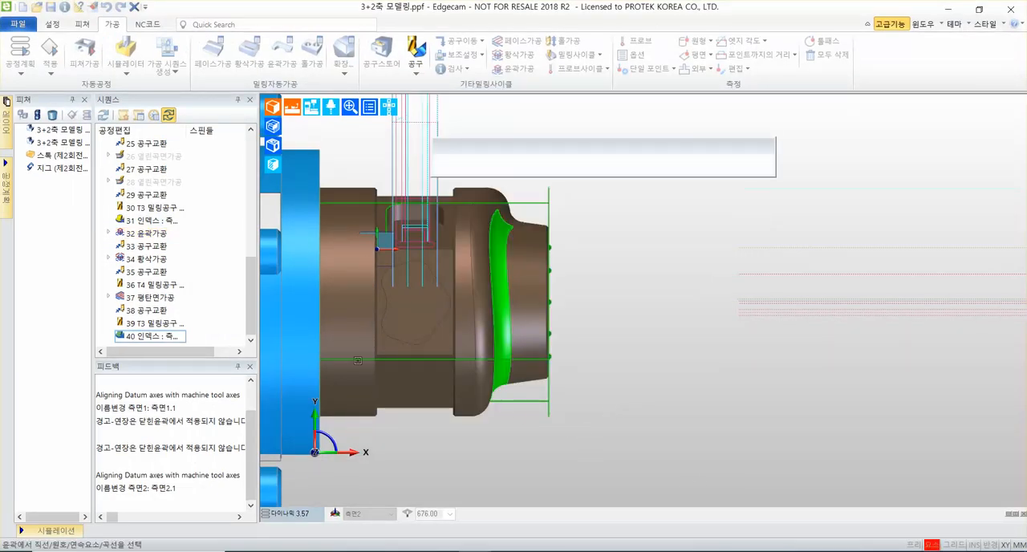
# Select the two opposite straight edges of the 측면2 flat face as the contours to machine.
pyautogui.scroll(5, 497, 313)
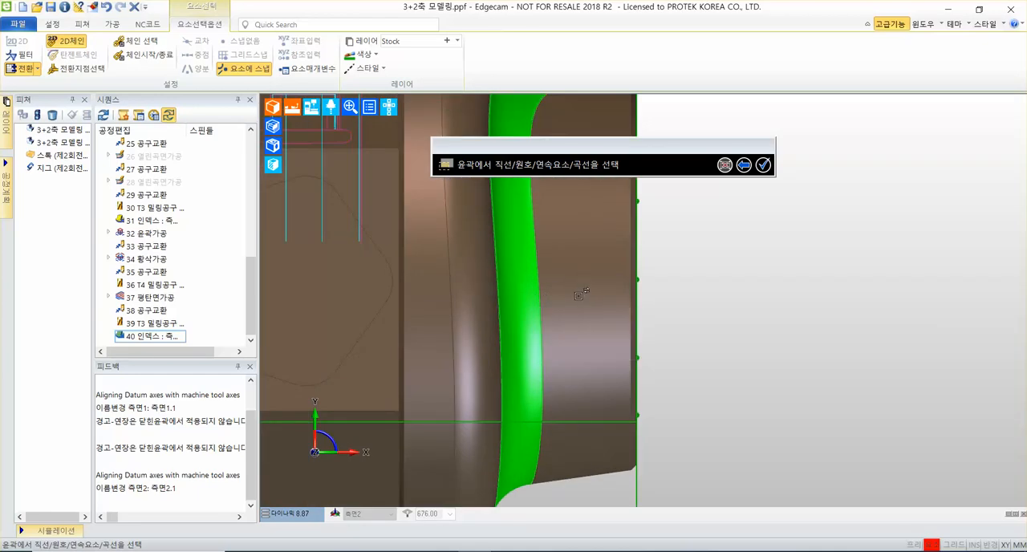
pyautogui.moveTo(587, 290); pyautogui.dragTo(830, 294, button='middle')
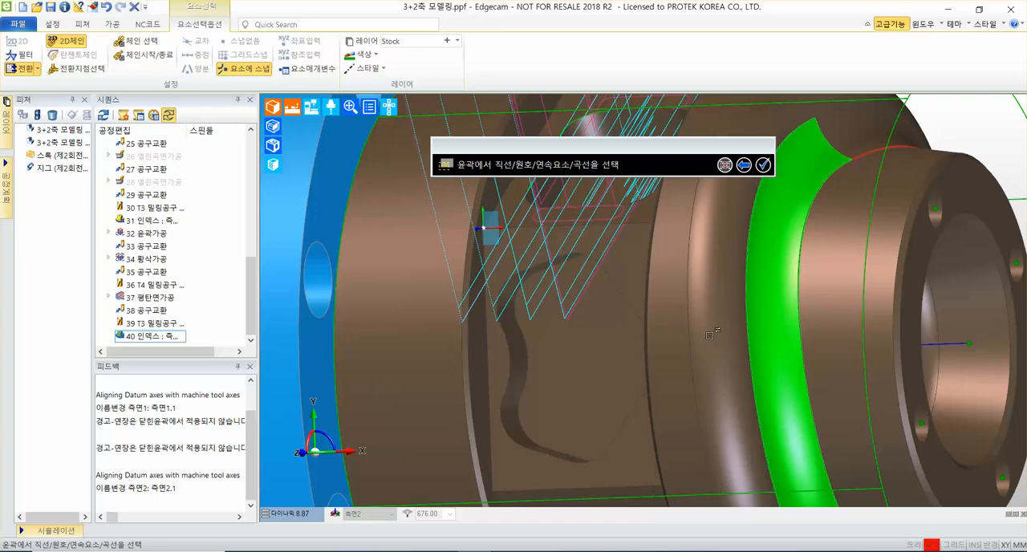
pyautogui.scroll(3, 533, 365)
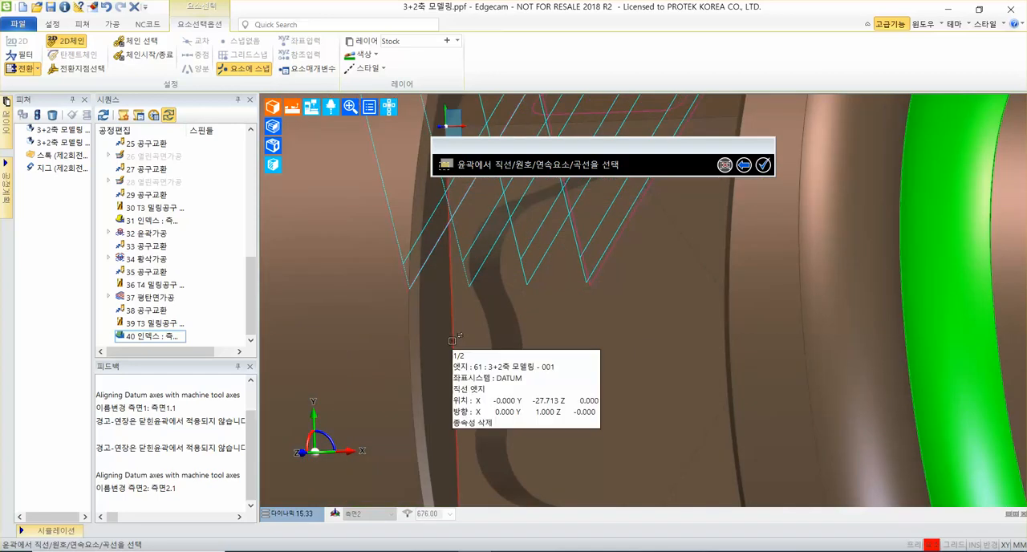
pyautogui.click(451, 342)
pyautogui.scroll(-3, 588, 357)
pyautogui.moveTo(599, 361); pyautogui.dragTo(830, 269, button='middle')
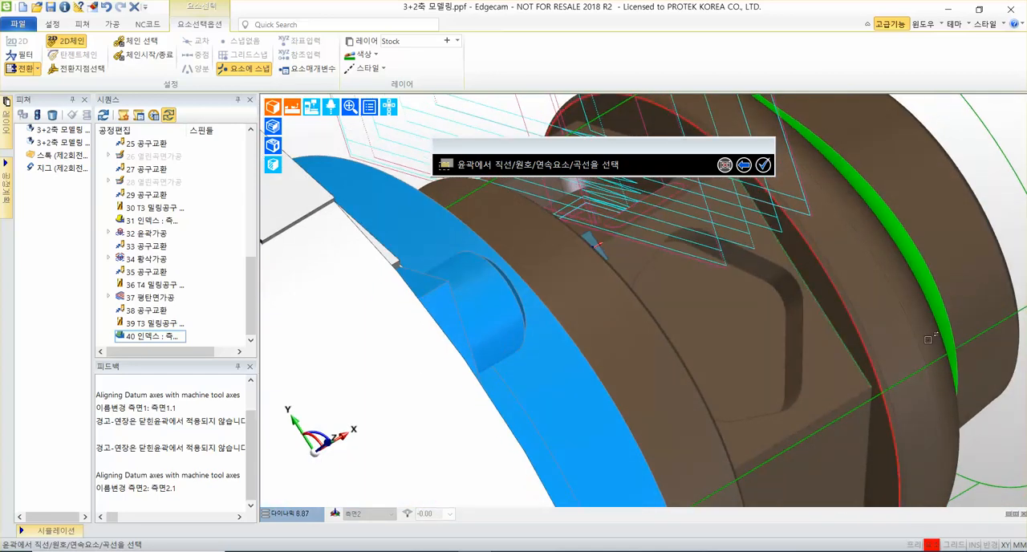
pyautogui.moveTo(824, 307); pyautogui.dragTo(767, 366, button='middle')
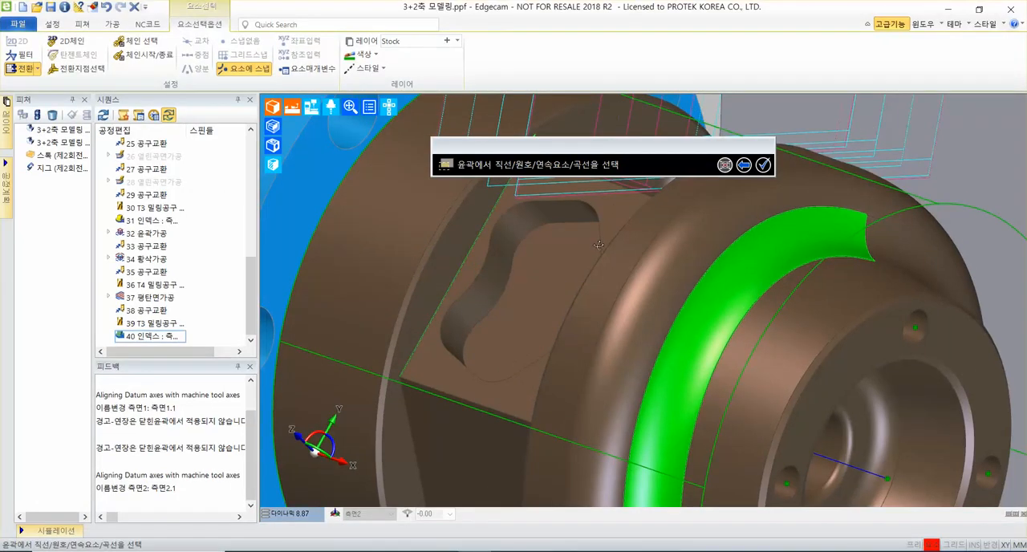
pyautogui.moveTo(622, 183); pyautogui.dragTo(881, 321, button='middle')
pyautogui.moveTo(728, 314); pyautogui.dragTo(654, 311, button='middle')
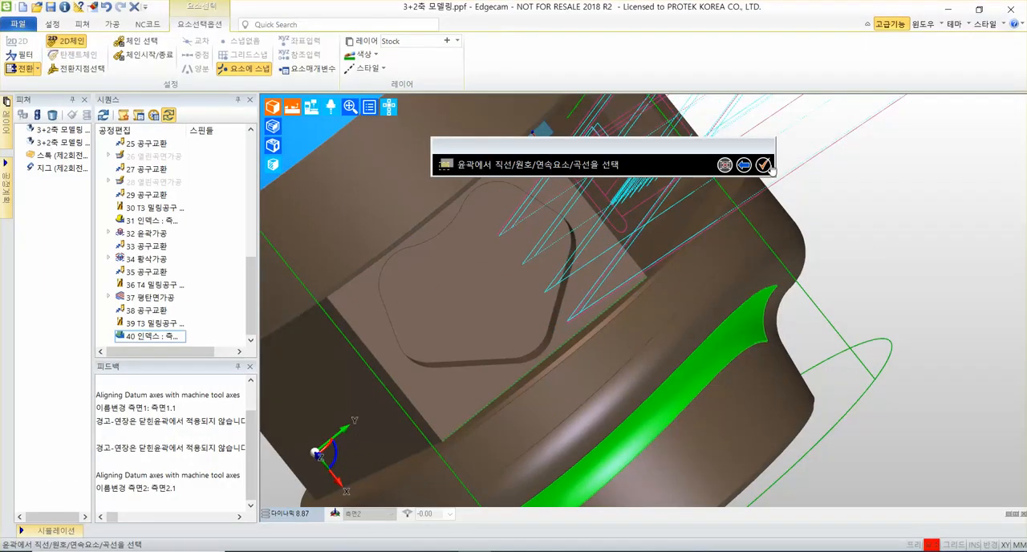
pyautogui.click(980, 13)
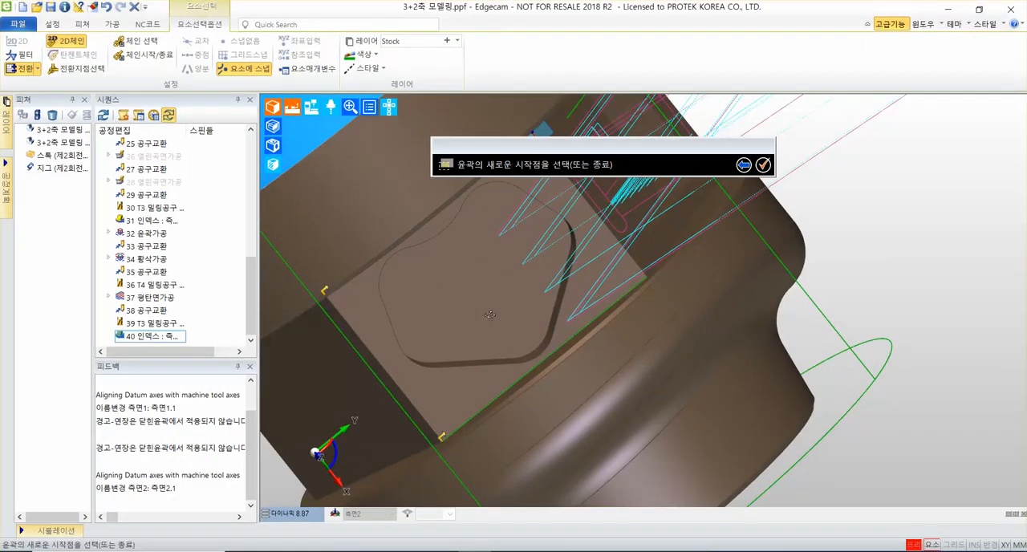
# Move the start point of the edge through the 측면2 origin to its end at the origin, then accept the start points.
pyautogui.moveTo(491, 316); pyautogui.dragTo(664, 283, button='middle')
pyautogui.scroll(-2, 614, 256)
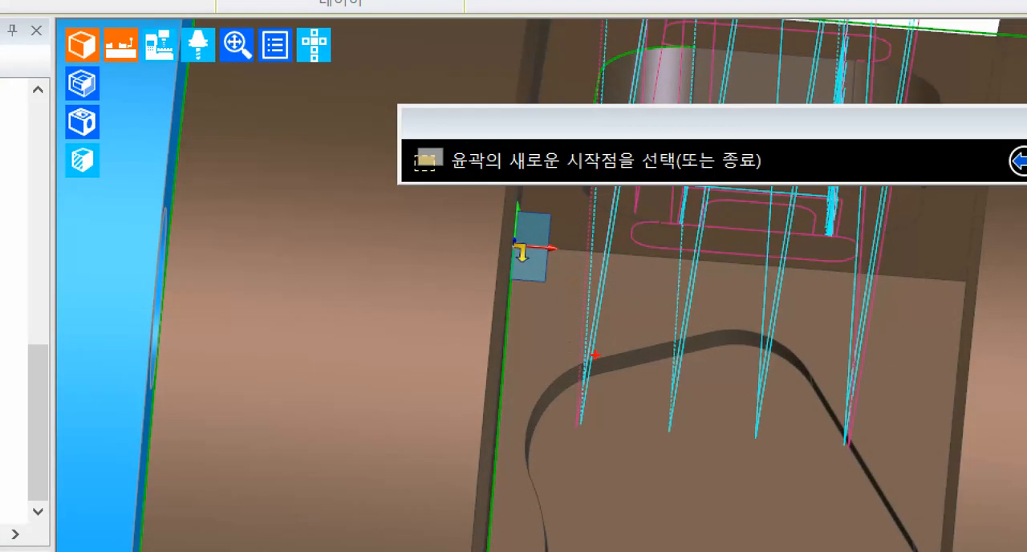
pyautogui.moveTo(567, 348)
pyautogui.mouseDown()
pyautogui.moveTo(555, 283)
pyautogui.moveTo(539, 315)
pyautogui.moveTo(575, 310)
pyautogui.mouseUp()
pyautogui.moveTo(480, 224); pyautogui.dragTo(560, 287)
pyautogui.press('Escape')
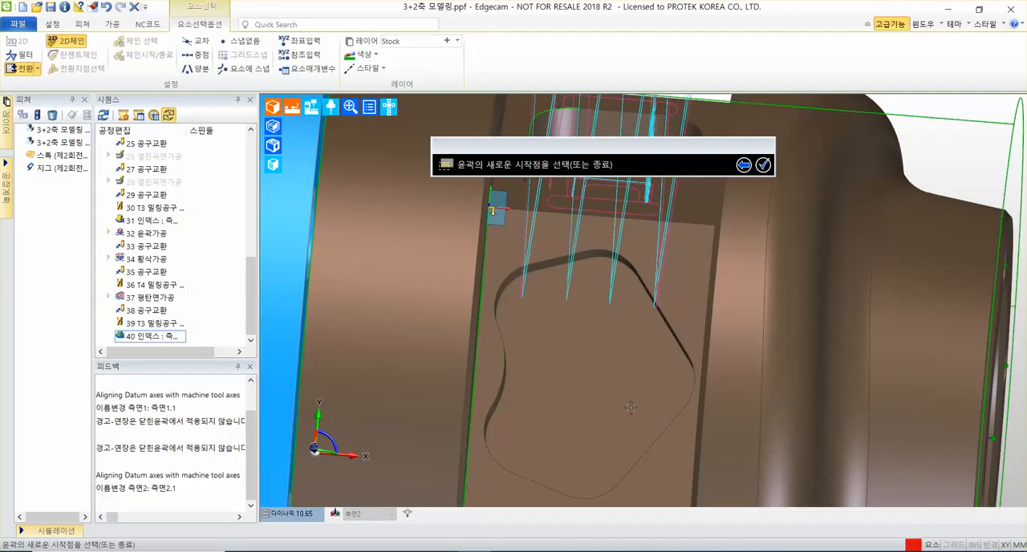
pyautogui.scroll(-3, 755, 362)
pyautogui.moveTo(747, 261); pyautogui.dragTo(755, 210, button='middle')
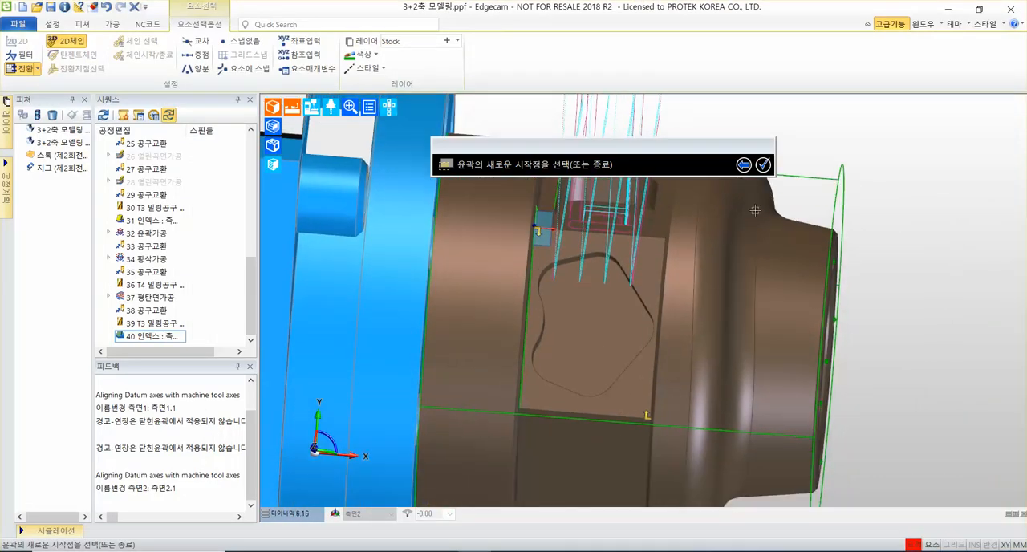
pyautogui.click(763, 166)
# Specify the cutting depth at the flat's corner vertex on the 측면2 origin and finish the contour cycle without a boundary.
pyautogui.scroll(5, 587, 333)
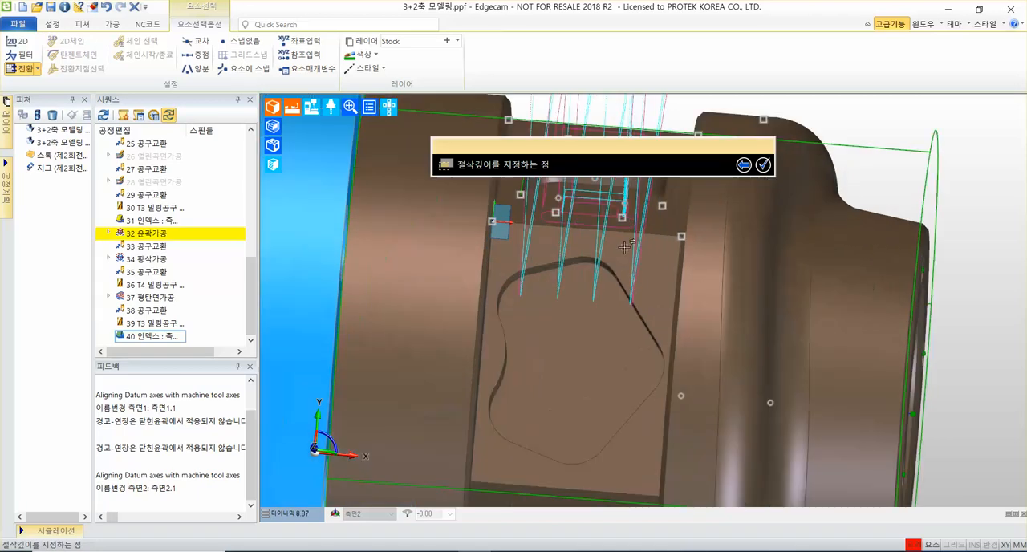
pyautogui.scroll(2, 472, 281)
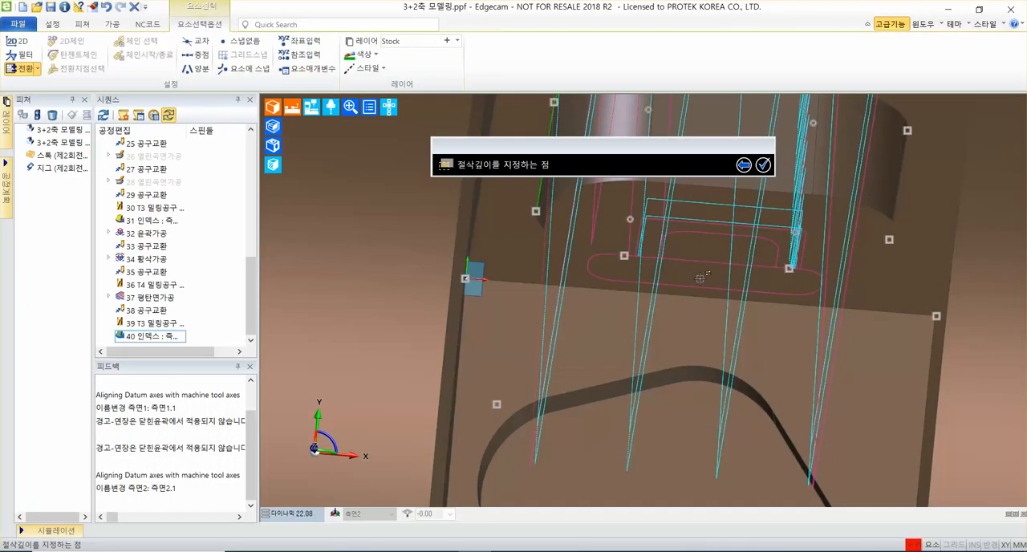
pyautogui.moveTo(704, 277); pyautogui.dragTo(571, 302, button='middle')
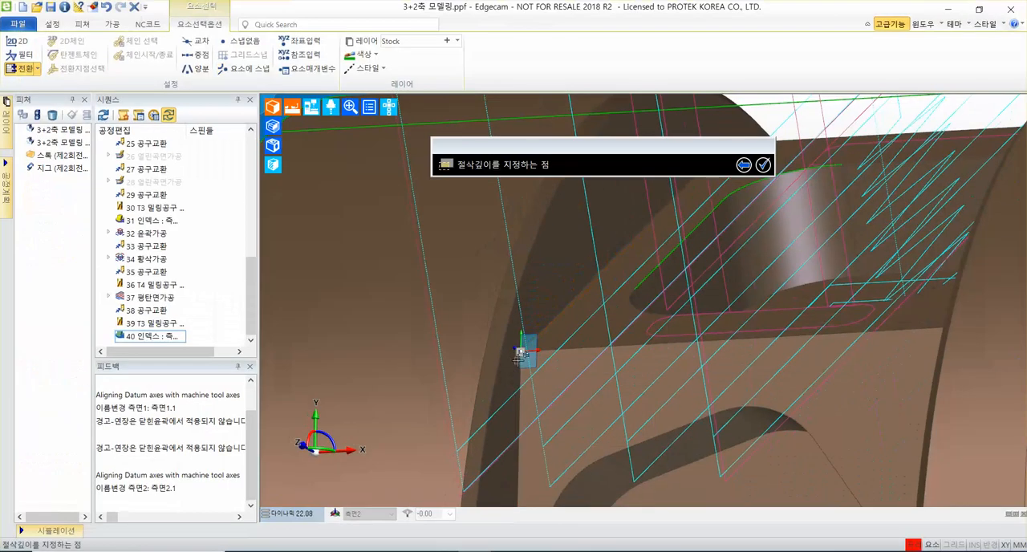
pyautogui.click(520, 353)
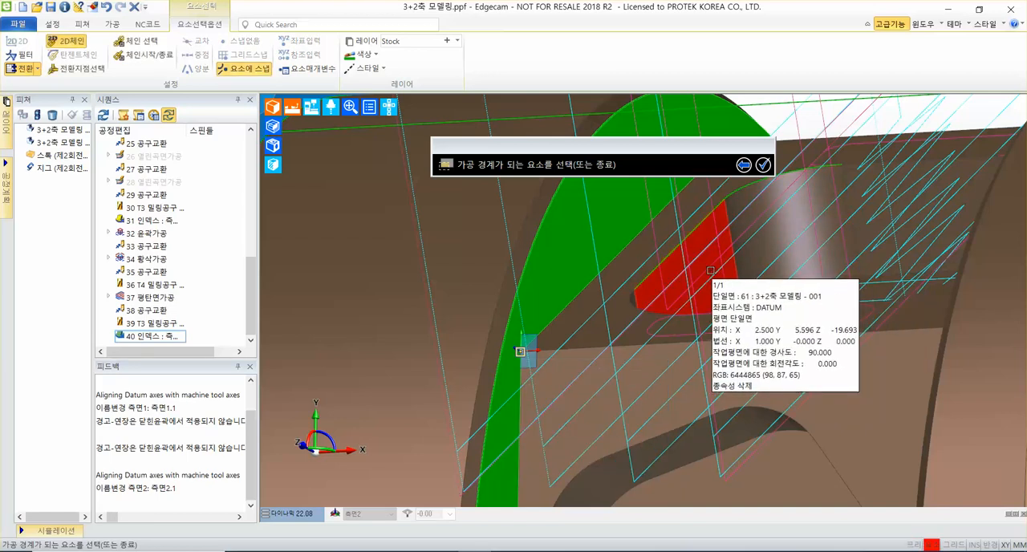
pyautogui.scroll(-2, 711, 271)
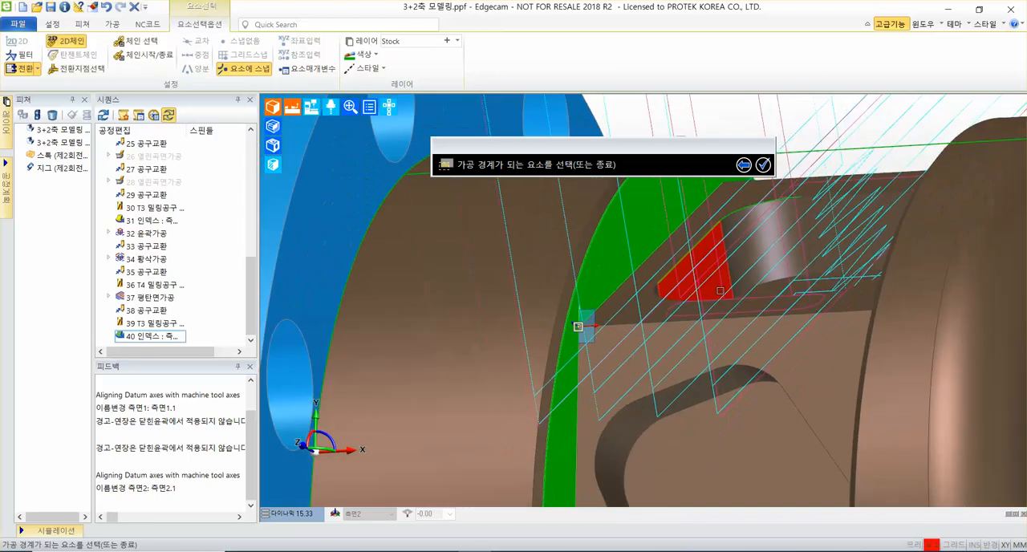
pyautogui.click(764, 166)
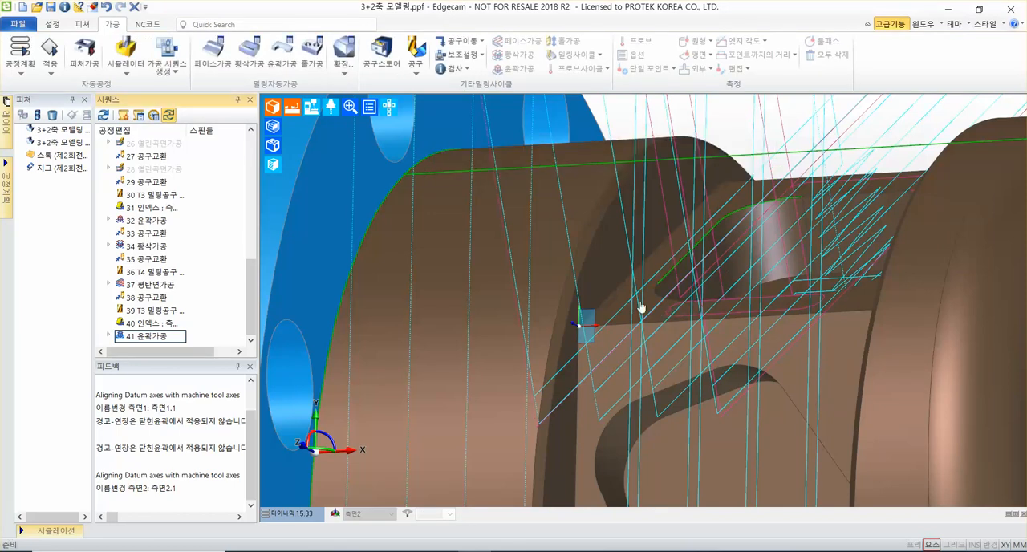
# Add a tool change move (공구교환) with Z as the priority axis after the new contour cycle.
pyautogui.moveTo(757, 288); pyautogui.dragTo(487, 300, button='middle')
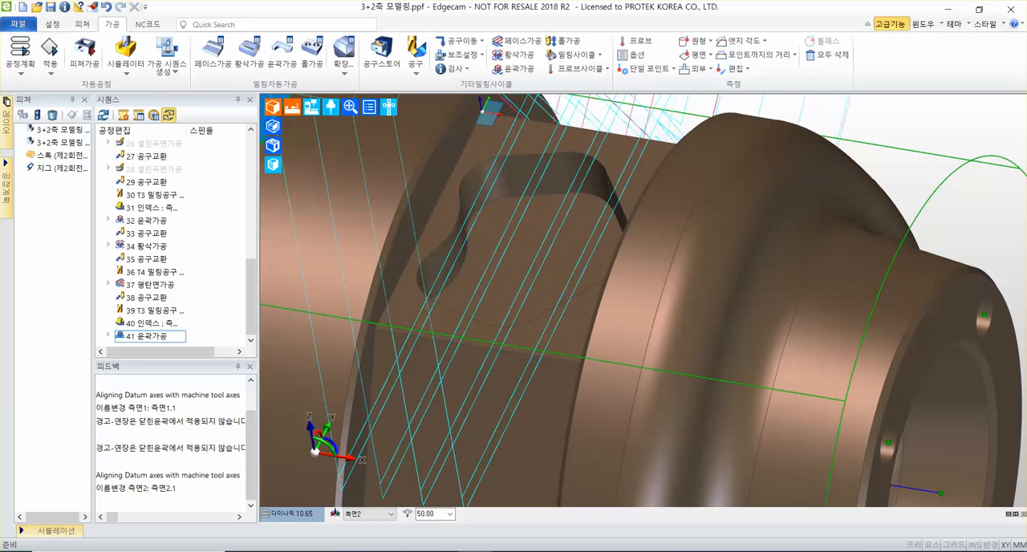
pyautogui.click(457, 42)
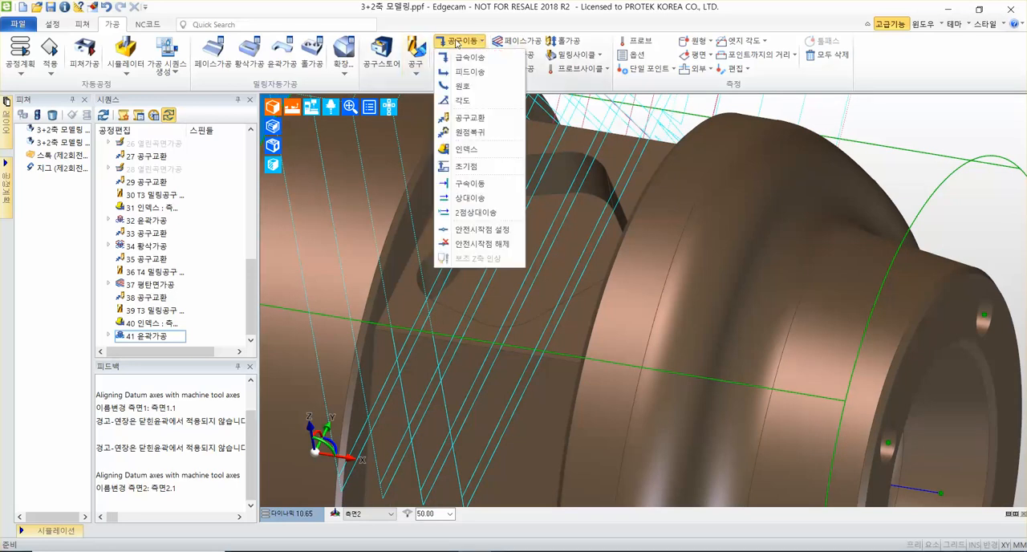
pyautogui.moveTo(479, 121)
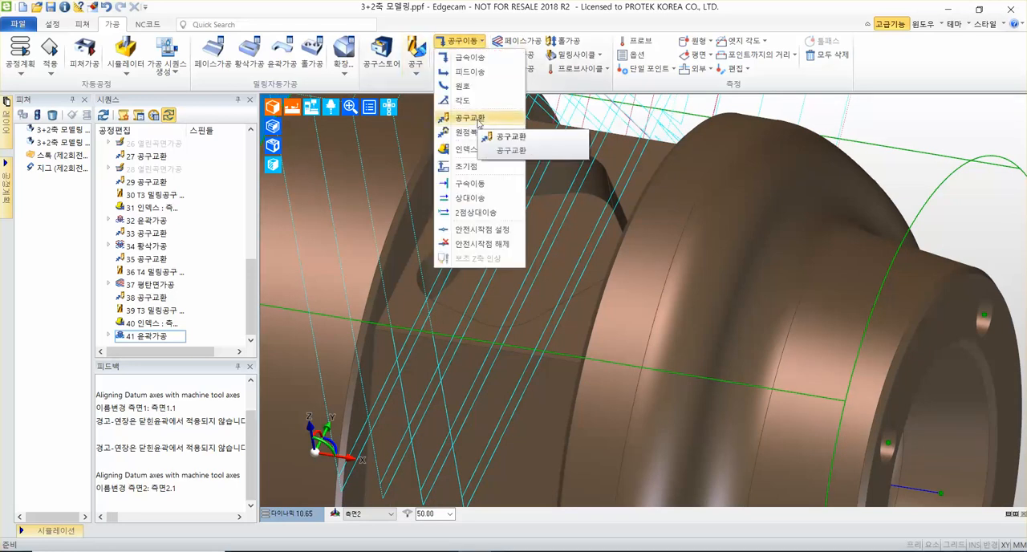
pyautogui.click(511, 136)
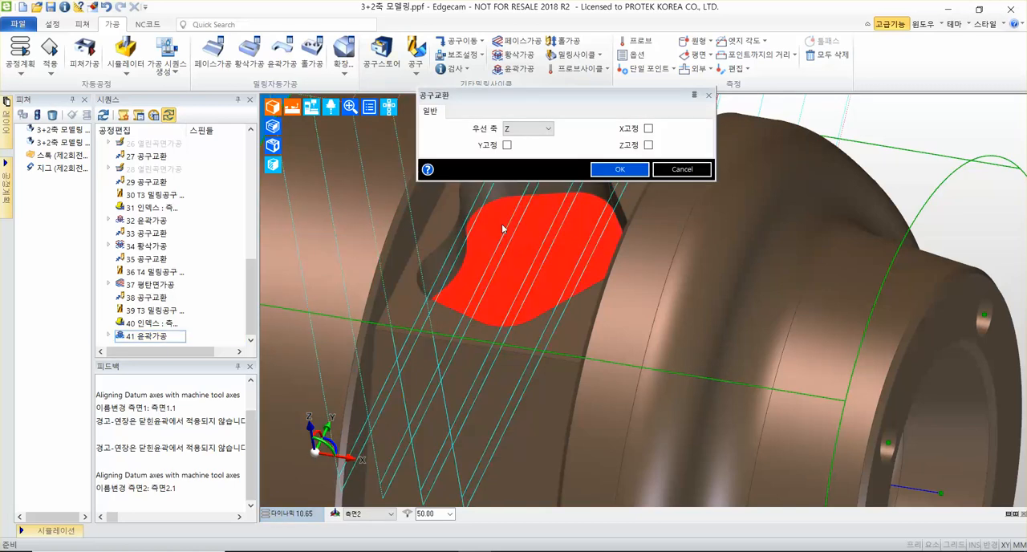
pyautogui.click(626, 173)
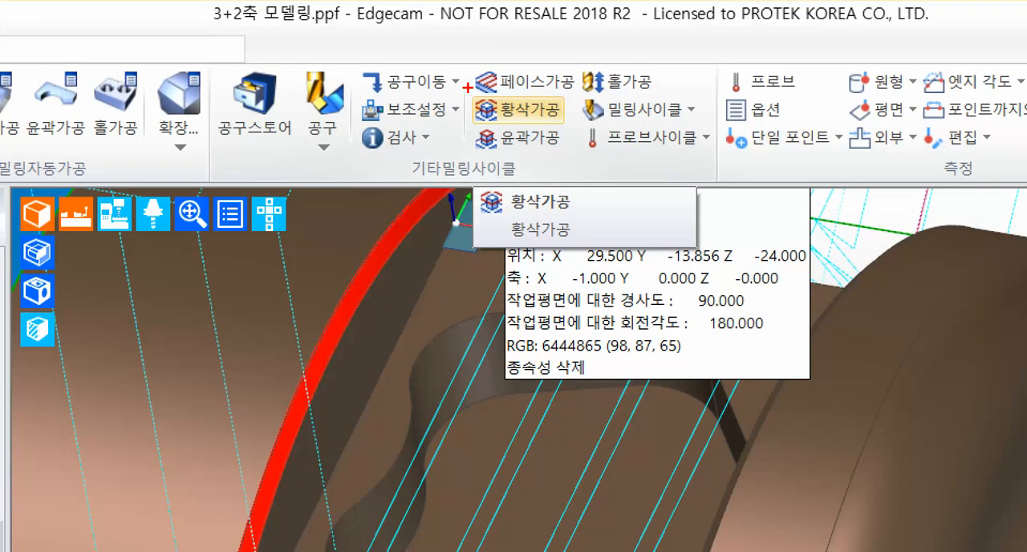
# Start a solid-model roughing cycle (황삭가공) with 0.2 allowance, 0.2 Z allowance, 50% pitch and contour (윤곽) stock type.
pyautogui.moveTo(454, 87)
pyautogui.keyDown('ctrl'); pyautogui.mouseDown()
pyautogui.moveTo(592, 137)
pyautogui.moveTo(683, 199)
pyautogui.mouseUp(); pyautogui.keyUp('ctrl')
pyautogui.press('Escape')
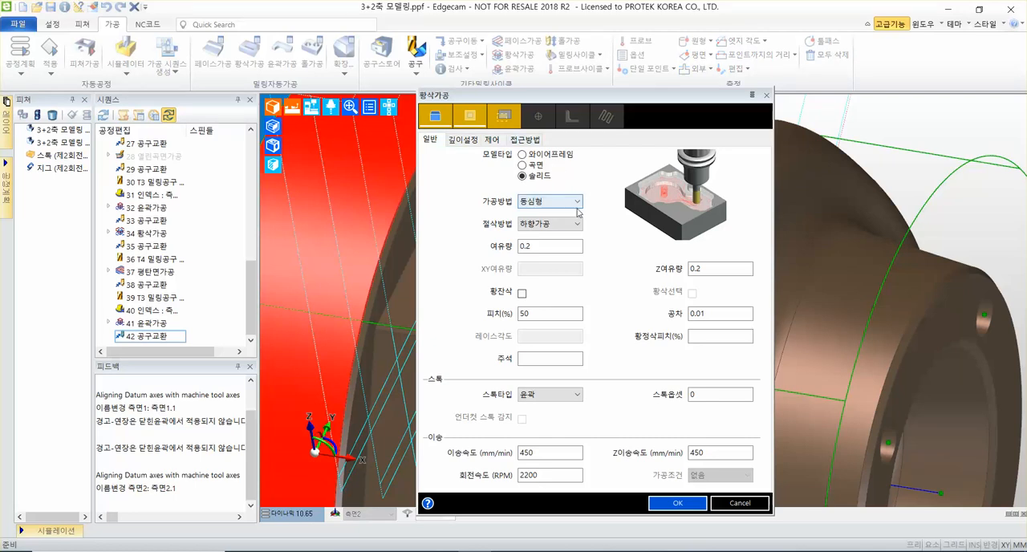
pyautogui.click(564, 247)
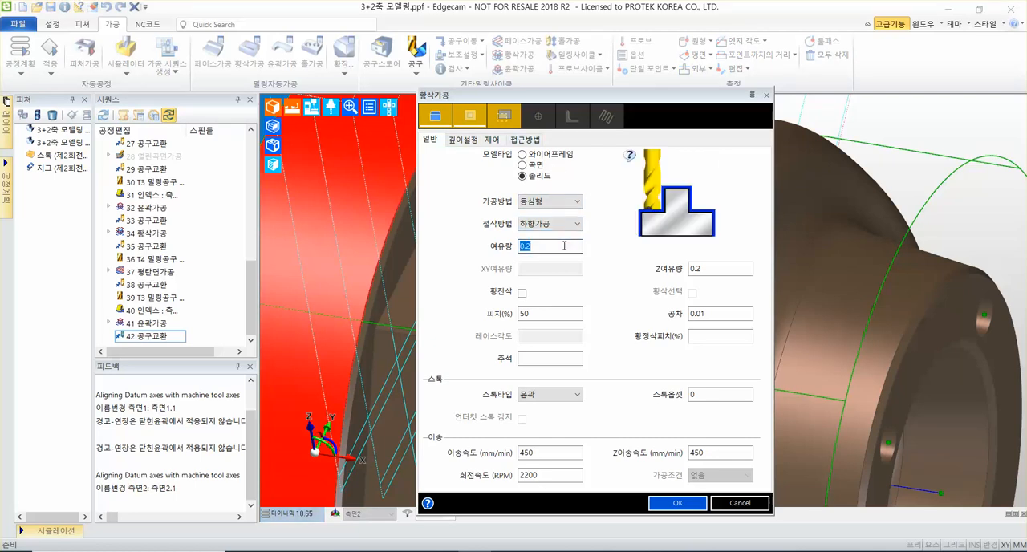
pyautogui.click(565, 247)
pyautogui.click(708, 268)
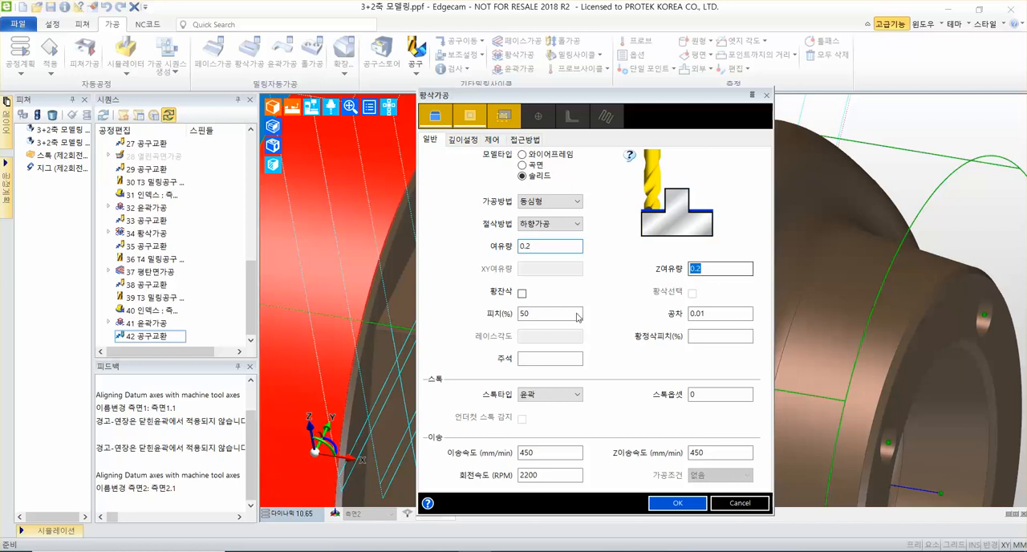
pyautogui.click(557, 319)
pyautogui.click(558, 320)
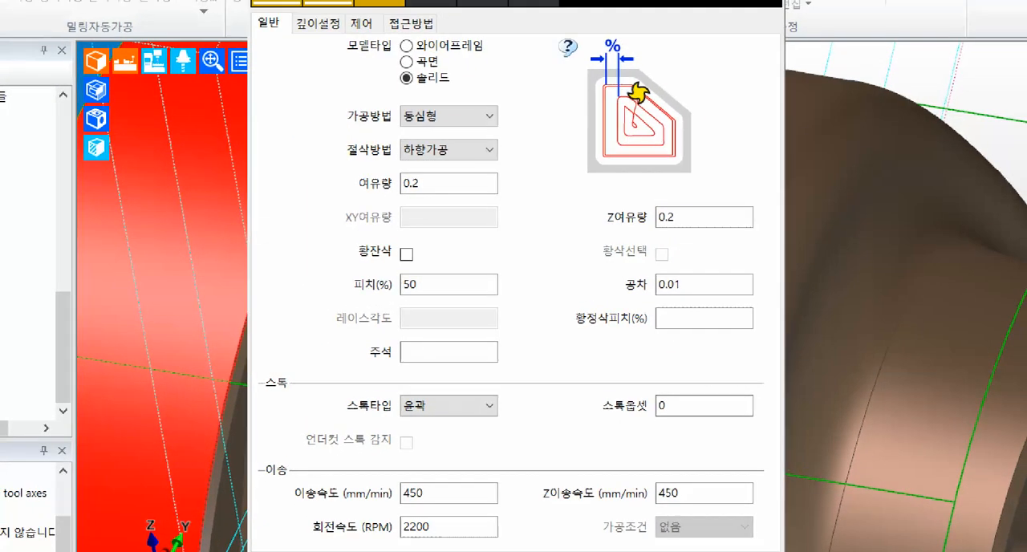
pyautogui.moveTo(276, 91)
pyautogui.mouseDown()
pyautogui.moveTo(493, 172)
pyautogui.moveTo(741, 500)
pyautogui.moveTo(763, 551)
pyautogui.mouseUp()
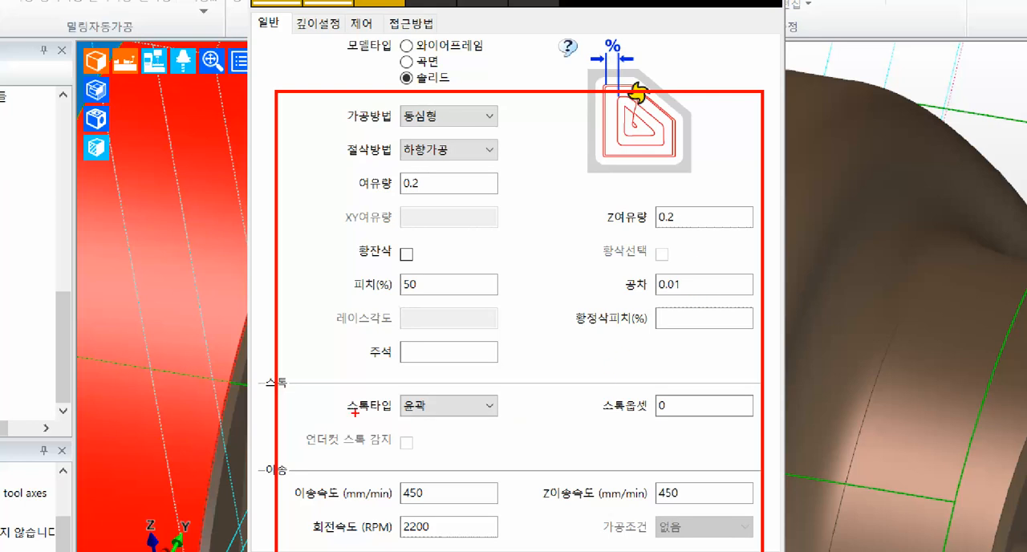
pyautogui.moveTo(326, 421); pyautogui.dragTo(499, 421)
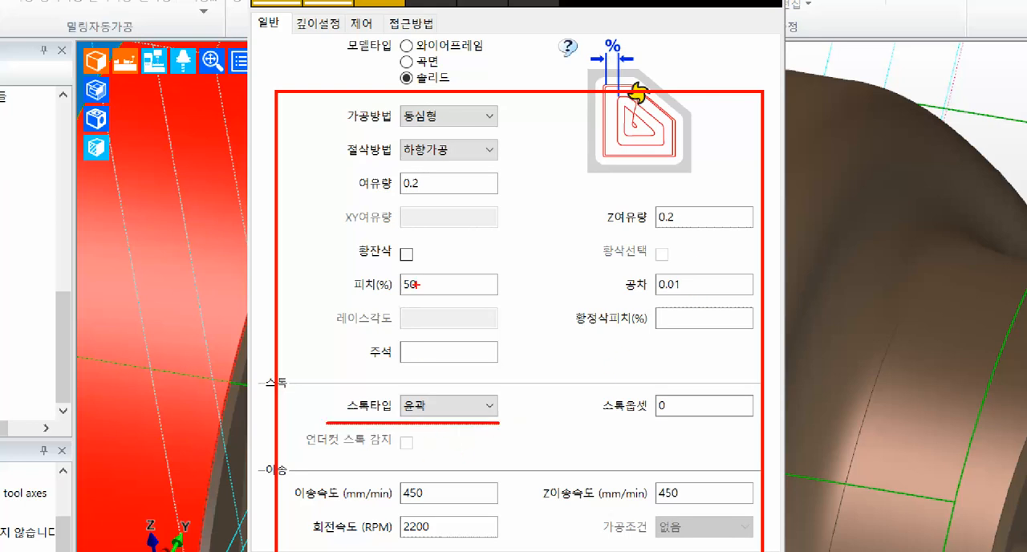
pyautogui.moveTo(352, 298); pyautogui.dragTo(534, 297)
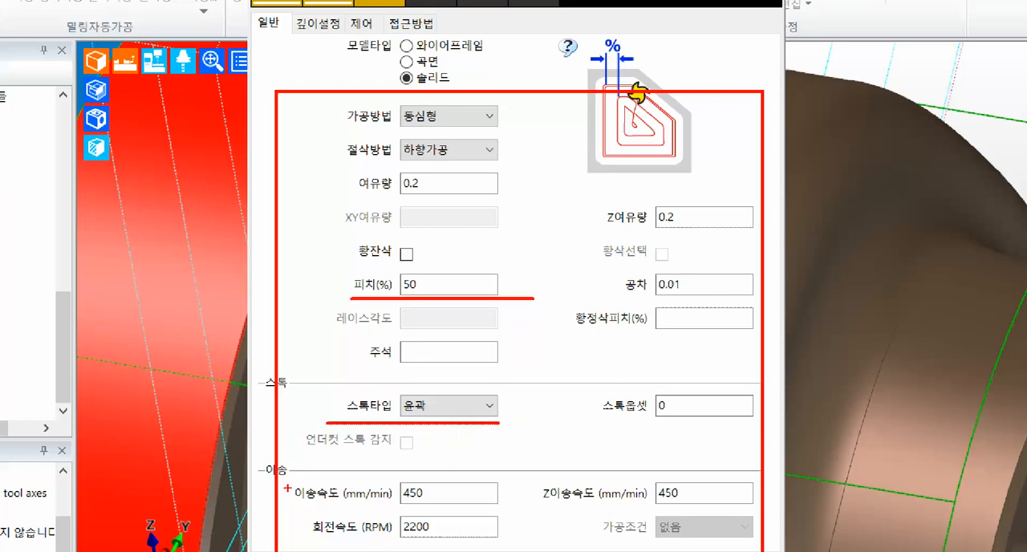
pyautogui.moveTo(287, 480)
pyautogui.mouseDown()
pyautogui.moveTo(776, 506)
pyautogui.moveTo(742, 551)
pyautogui.mouseUp()
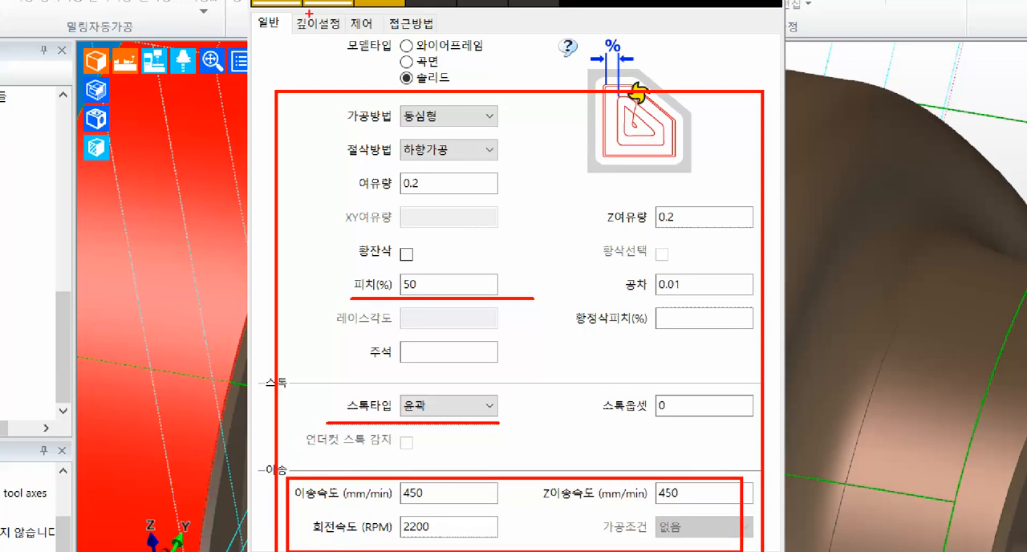
pyautogui.moveTo(308, 11)
pyautogui.mouseDown()
pyautogui.moveTo(291, 27)
pyautogui.moveTo(326, 9)
pyautogui.mouseUp()
pyautogui.moveTo(301, 43); pyautogui.dragTo(192, 106)
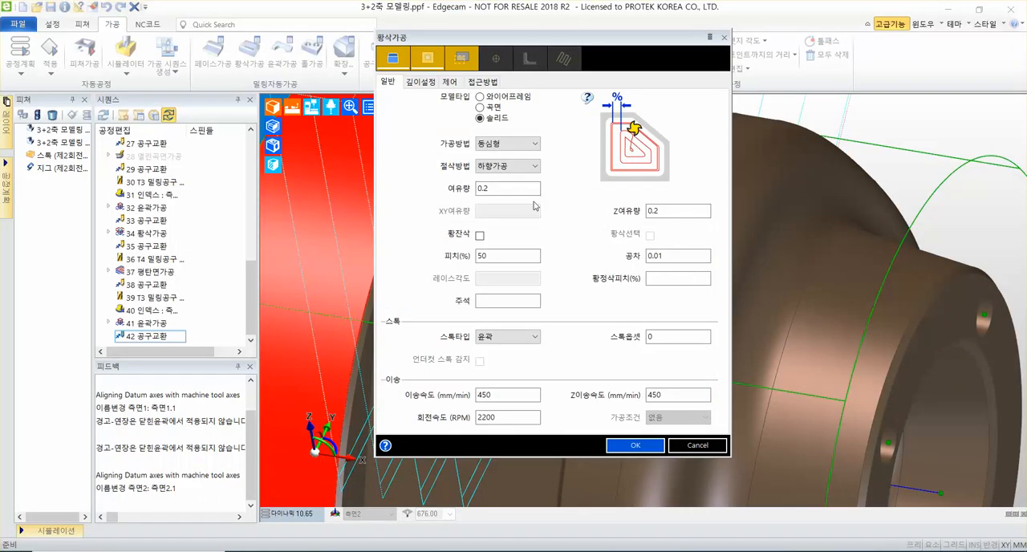
# Set the roughing depths: start height (가공시작높이) 0, cutting depth (절삭깊이) to <지정>, and depth of cut (절입량) 4.
pyautogui.click(320, 24)
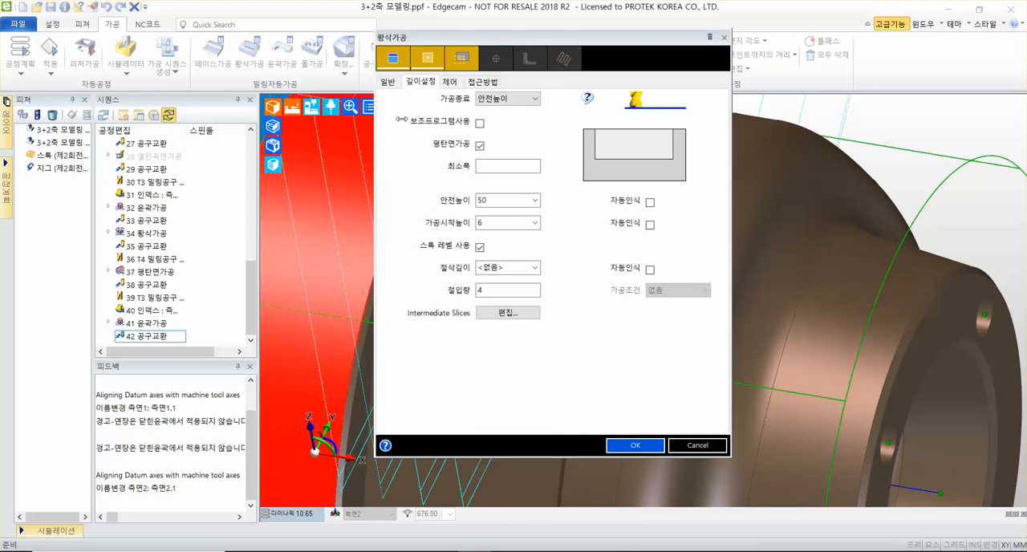
pyautogui.click(494, 224)
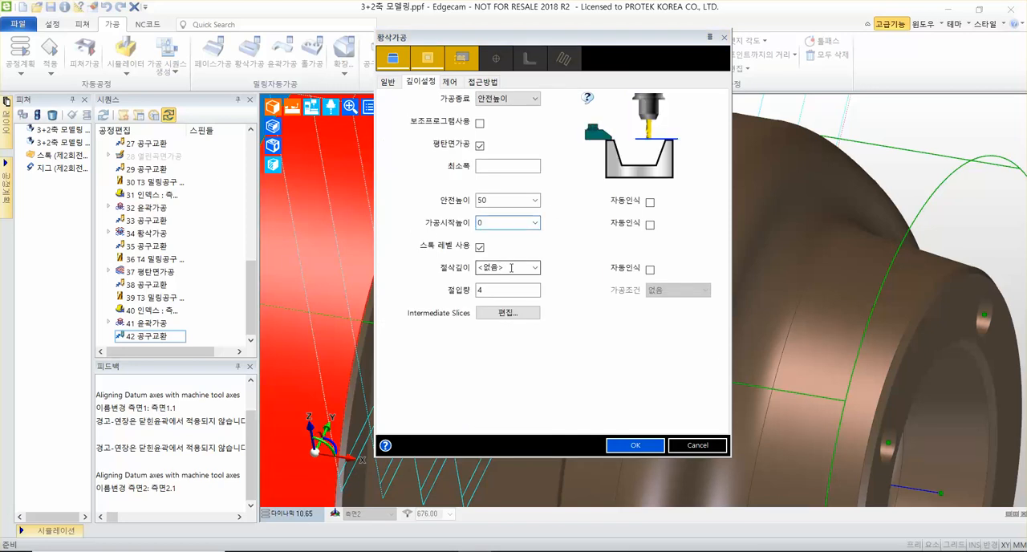
pyautogui.click(511, 268)
pyautogui.click(512, 267)
pyautogui.click(512, 291)
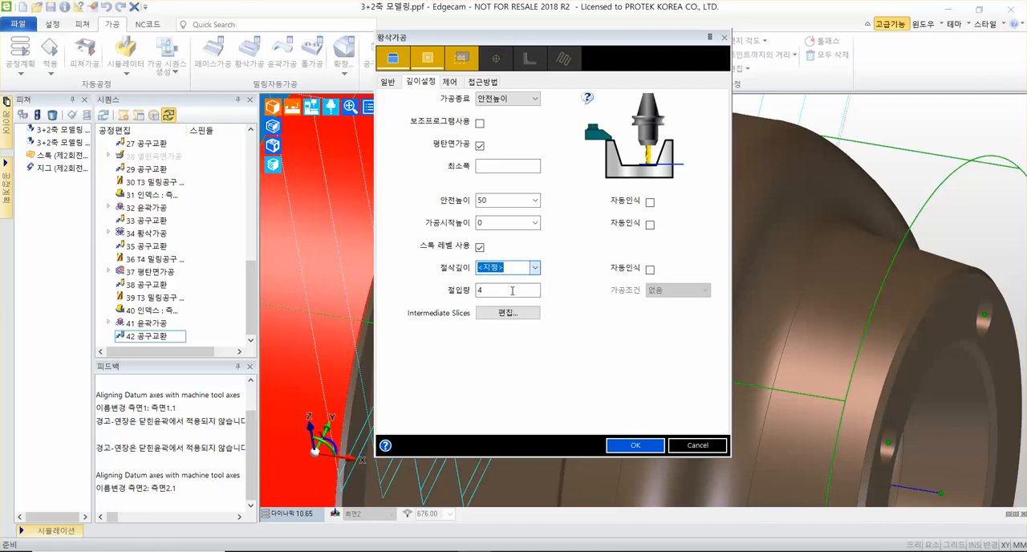
pyautogui.click(512, 290)
pyautogui.doubleClick(512, 291)
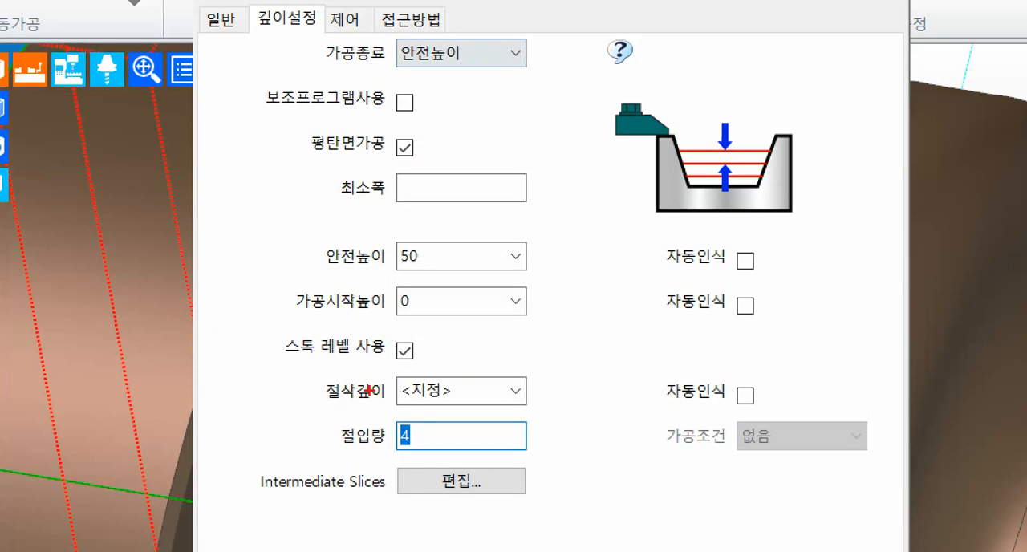
pyautogui.moveTo(246, 225); pyautogui.dragTo(557, 466)
pyautogui.moveTo(772, 238)
pyautogui.mouseDown()
pyautogui.moveTo(732, 392)
pyautogui.moveTo(706, 424)
pyautogui.mouseUp()
pyautogui.moveTo(710, 240); pyautogui.dragTo(827, 481)
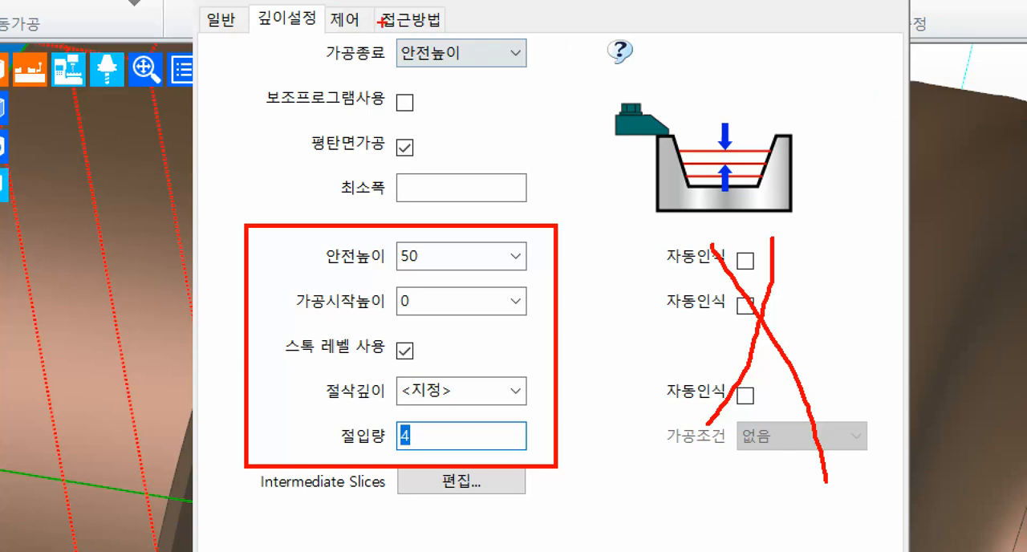
pyautogui.moveTo(374, 5)
pyautogui.keyDown('ctrl'); pyautogui.mouseDown()
pyautogui.moveTo(464, 37)
pyautogui.moveTo(689, 15)
pyautogui.mouseUp(); pyautogui.keyUp('ctrl')
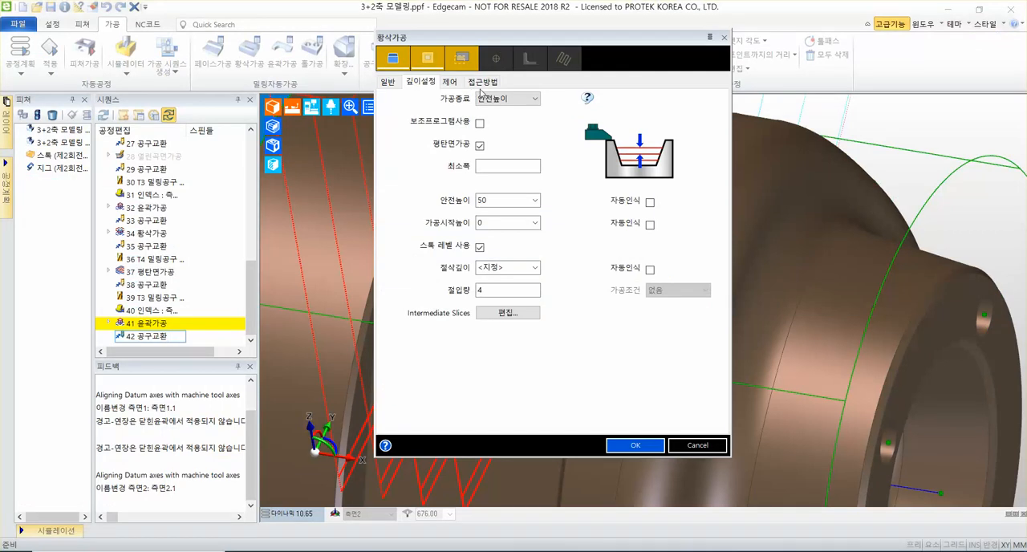
# Use a ramp (램프) approach with a ramp angle of 3 and accept the roughing settings.
pyautogui.click(410, 19)
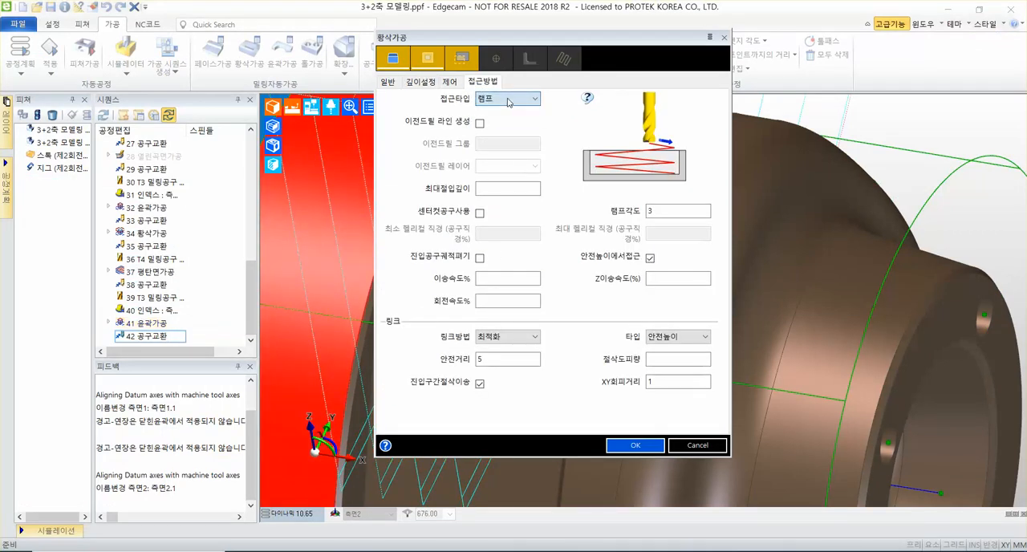
pyautogui.doubleClick(669, 211)
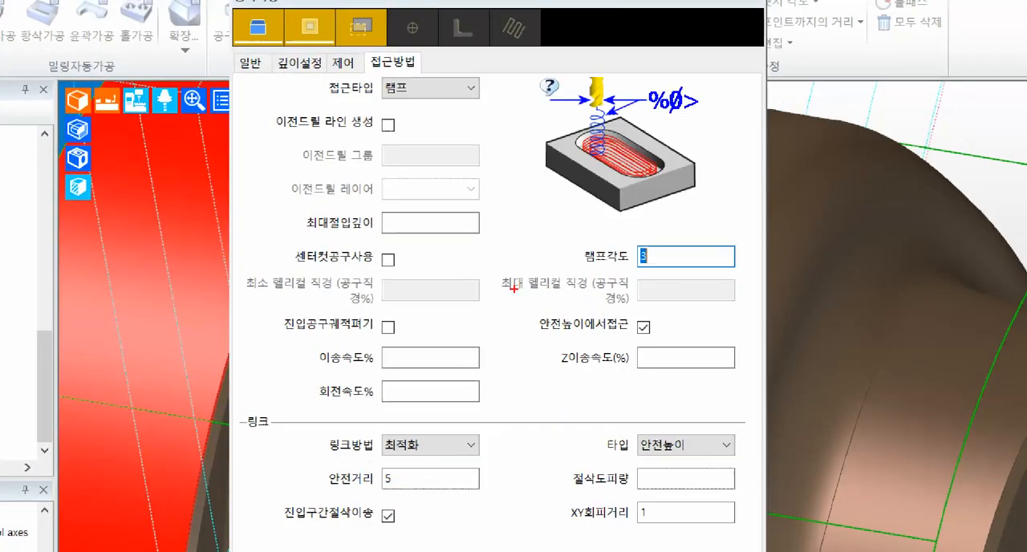
pyautogui.moveTo(319, 104); pyautogui.dragTo(480, 103)
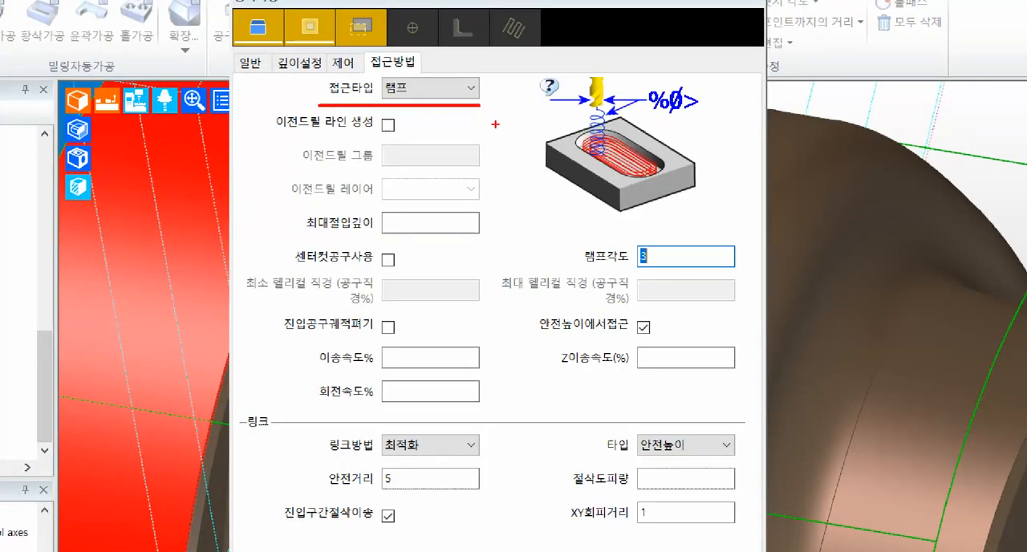
pyautogui.moveTo(572, 267); pyautogui.dragTo(738, 268)
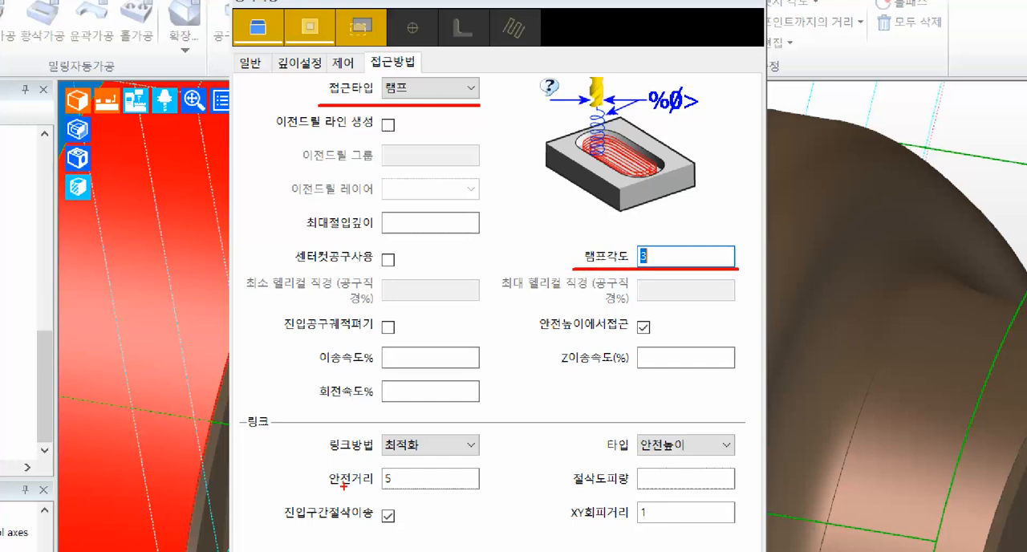
pyautogui.moveTo(267, 529)
pyautogui.mouseDown()
pyautogui.moveTo(411, 530)
pyautogui.moveTo(509, 470)
pyautogui.mouseUp()
pyautogui.press('Escape')
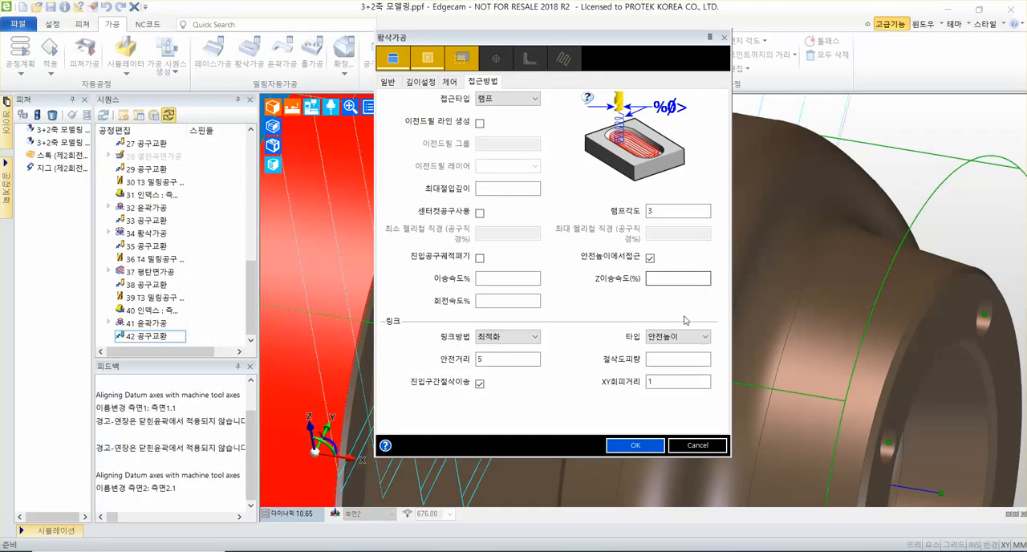
pyautogui.click(639, 449)
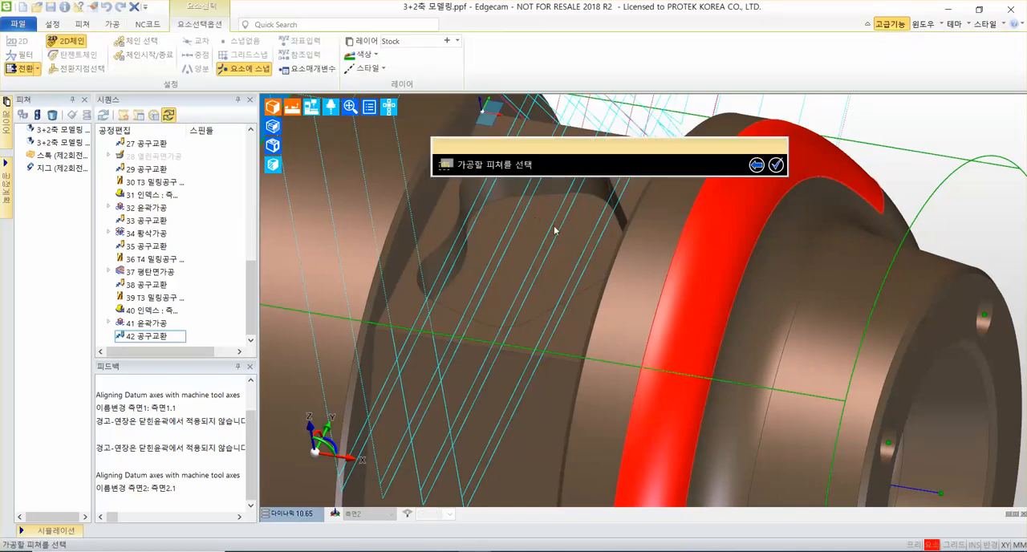
# Select the whole solid body as the feature to rough and accept it.
pyautogui.scroll(3, 671, 221)
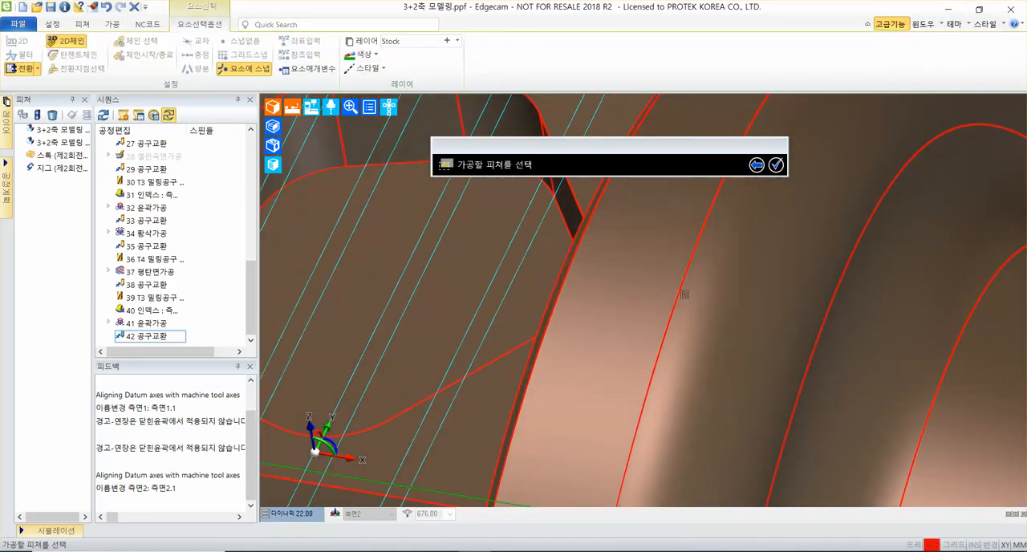
pyautogui.click(685, 261)
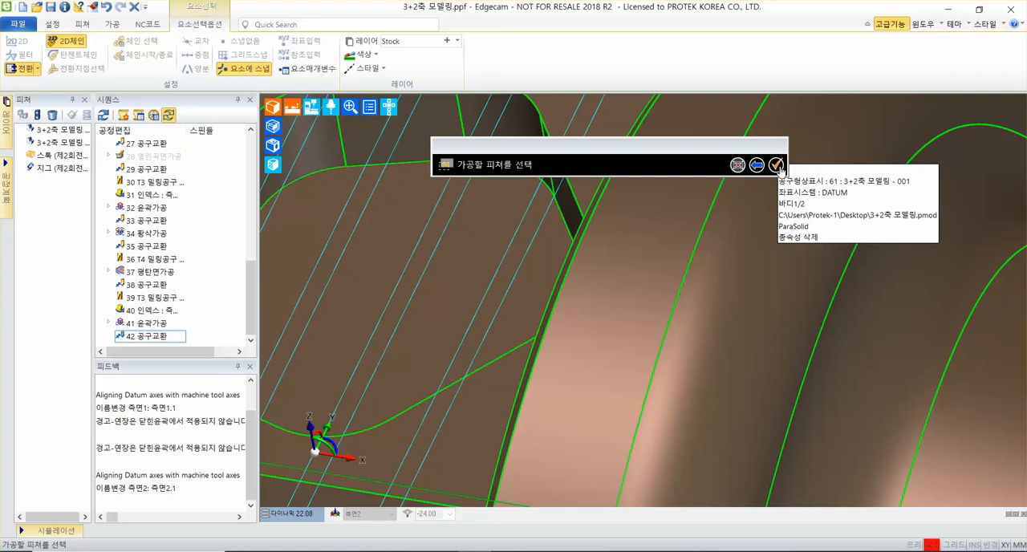
pyautogui.click(776, 165)
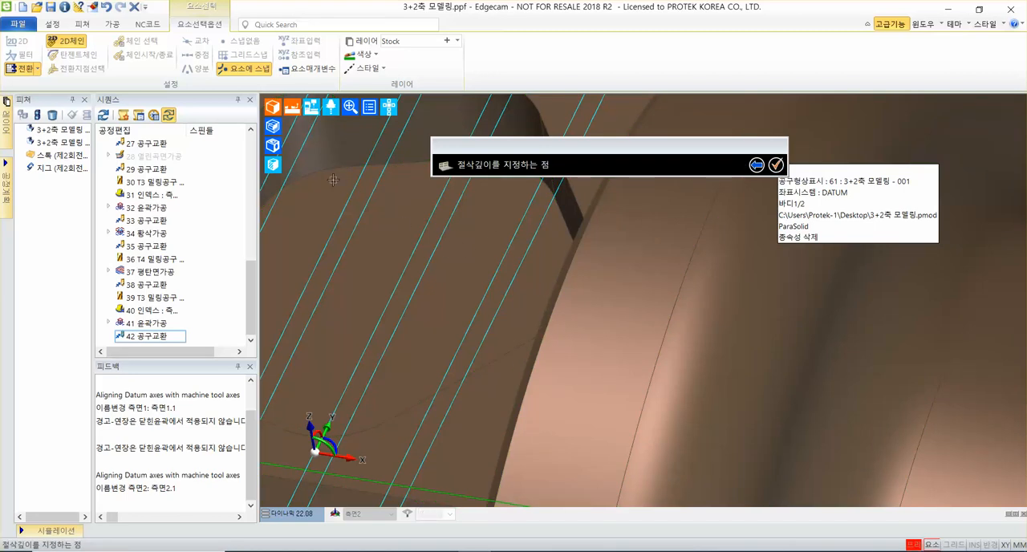
# Specify the cutting depth at the pocket floor vertex where the corner arc meets the straight edge.
pyautogui.moveTo(388, 227); pyautogui.dragTo(442, 260, button='middle')
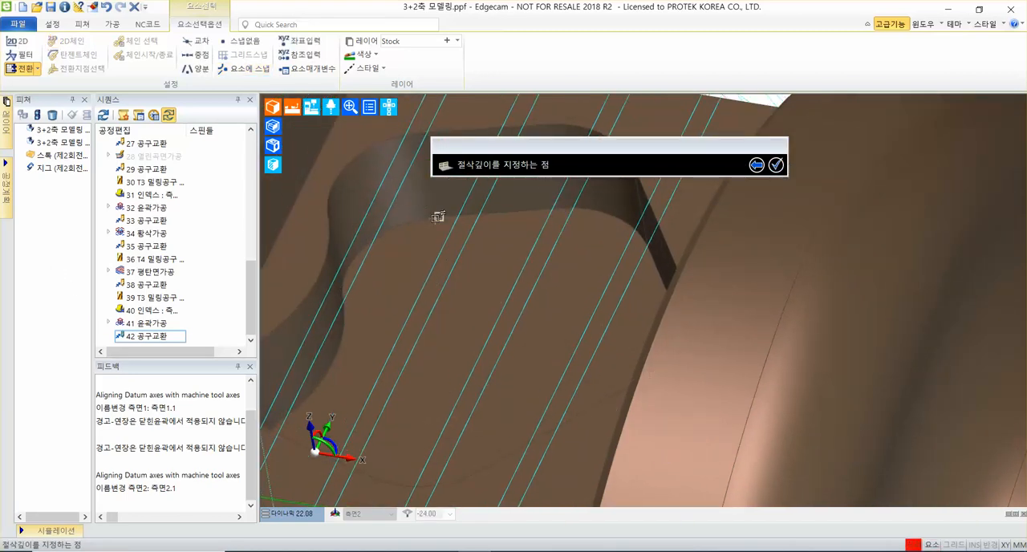
pyautogui.moveTo(436, 216)
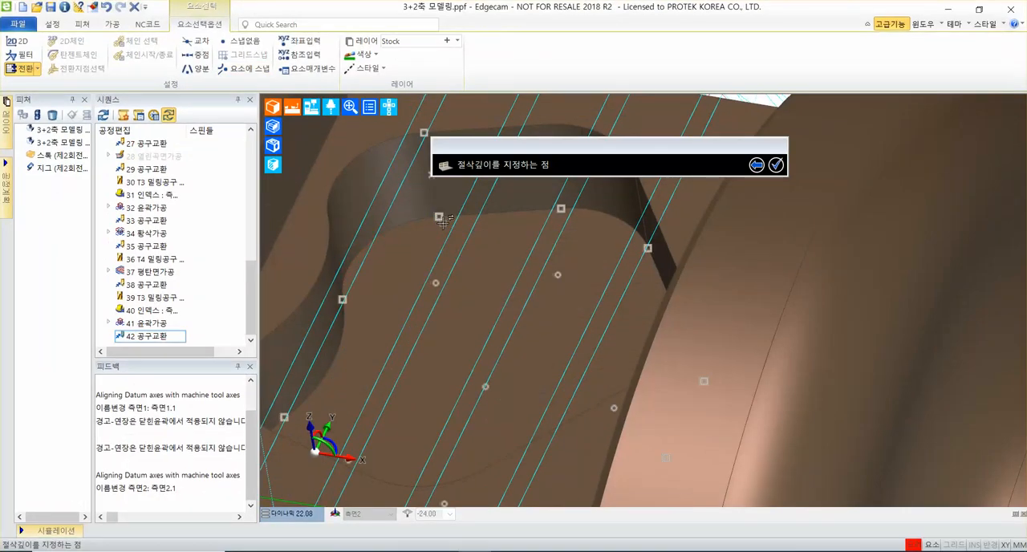
pyautogui.click(440, 216)
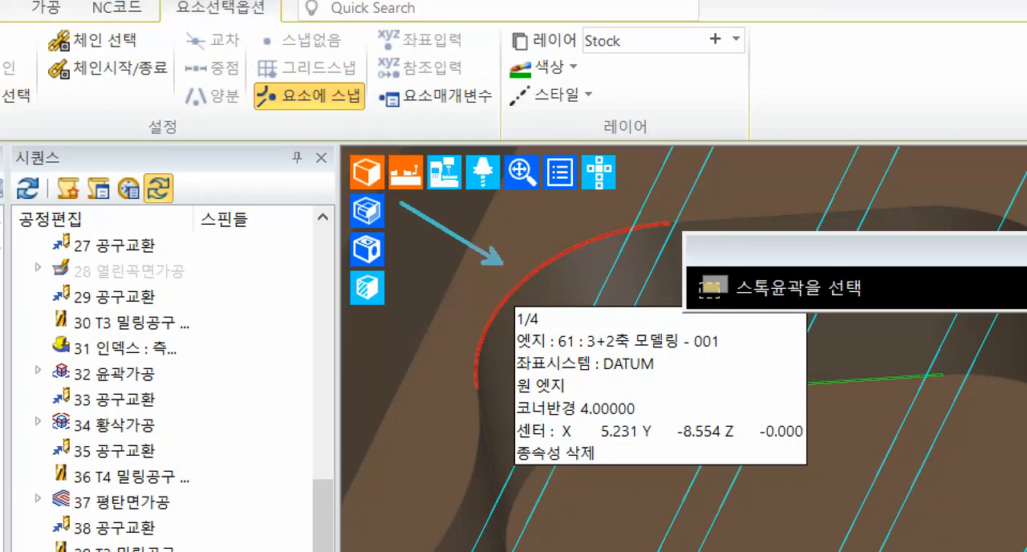
pyautogui.moveTo(620, 306)
pyautogui.mouseDown()
pyautogui.moveTo(590, 335)
pyautogui.moveTo(689, 328)
pyautogui.moveTo(639, 361)
pyautogui.moveTo(545, 353)
pyautogui.mouseUp()
pyautogui.moveTo(530, 309); pyautogui.dragTo(515, 351)
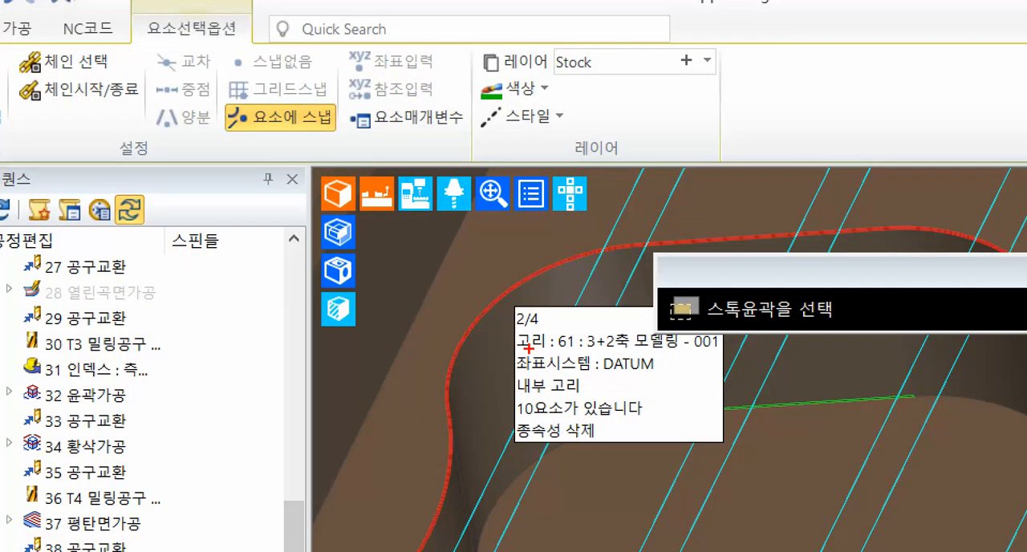
pyautogui.moveTo(503, 297); pyautogui.dragTo(591, 358)
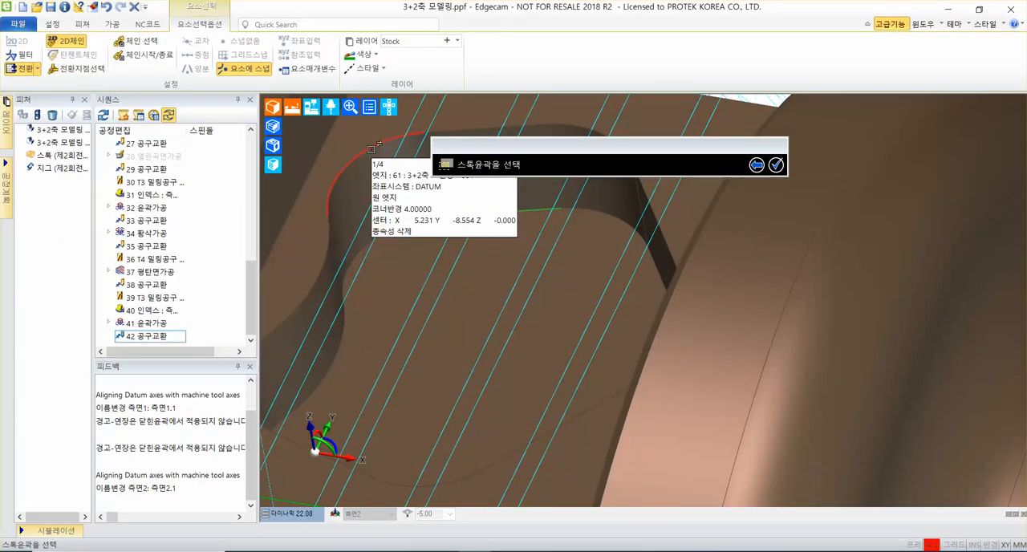
# Select the pocket's upper inner loop (내부 고리) as the stock contour and finish the roughing cycle.
pyautogui.press('Tab')
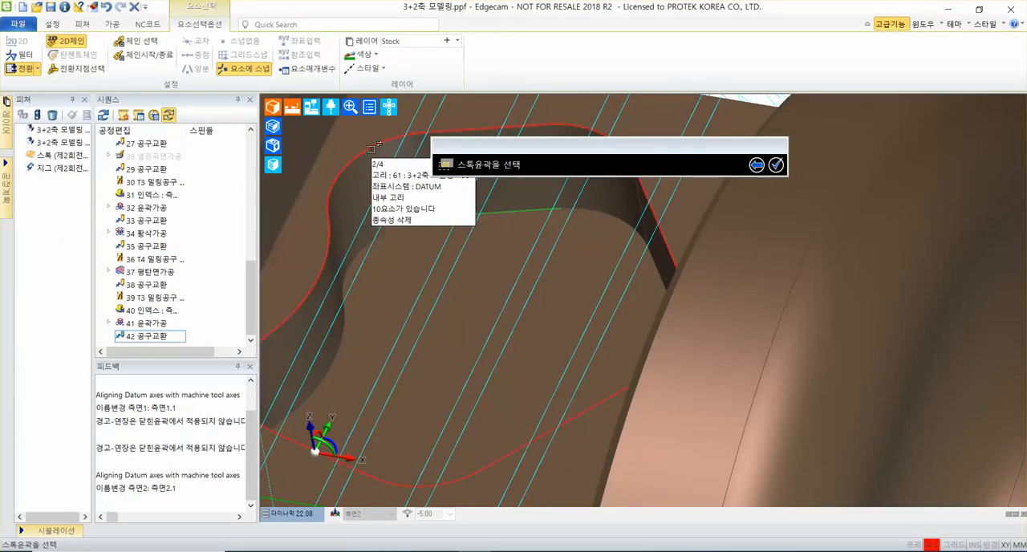
pyautogui.click(371, 149)
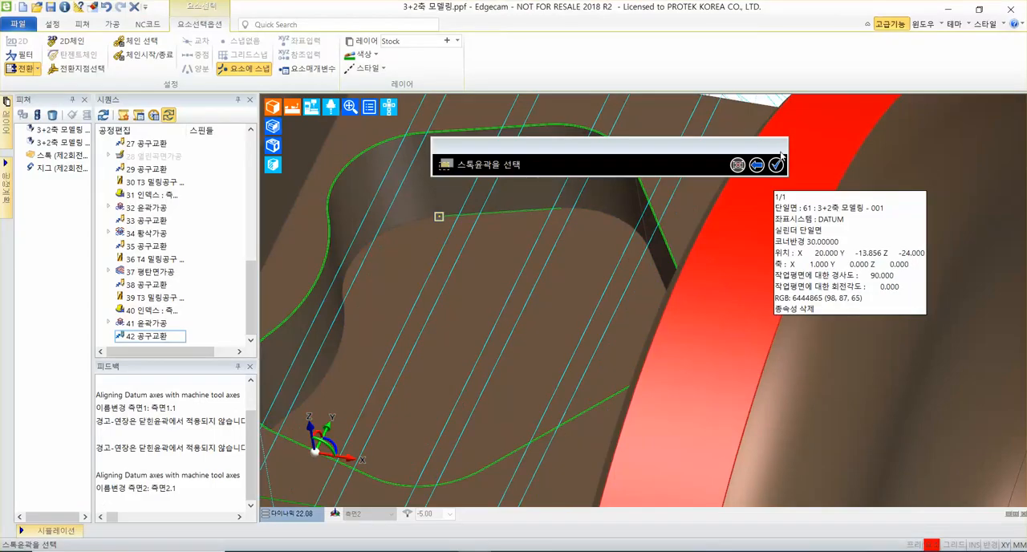
pyautogui.click(777, 165)
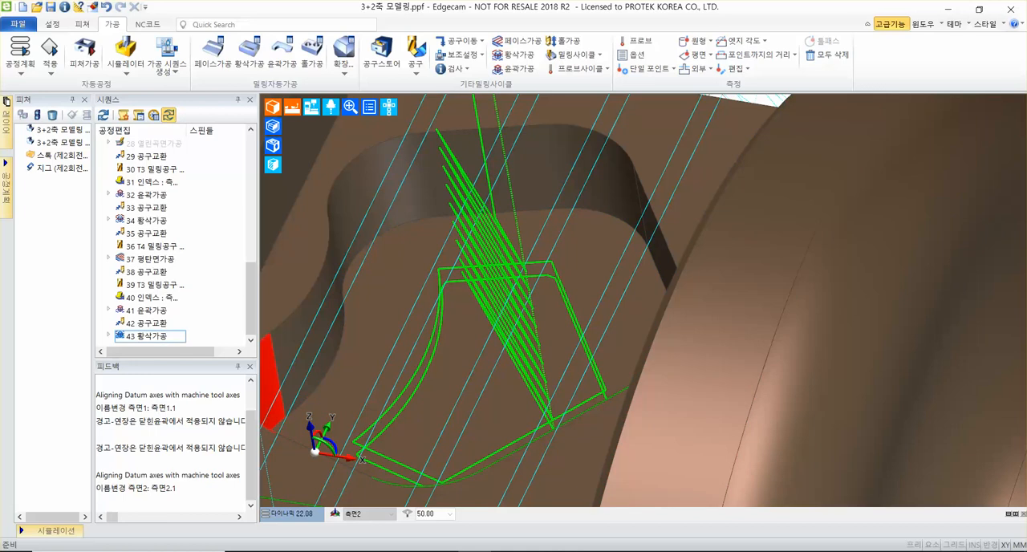
# Add a tool change move (공구교환) with Z as the priority axis after the pocket roughing cycle.
pyautogui.scroll(-3, 492, 310)
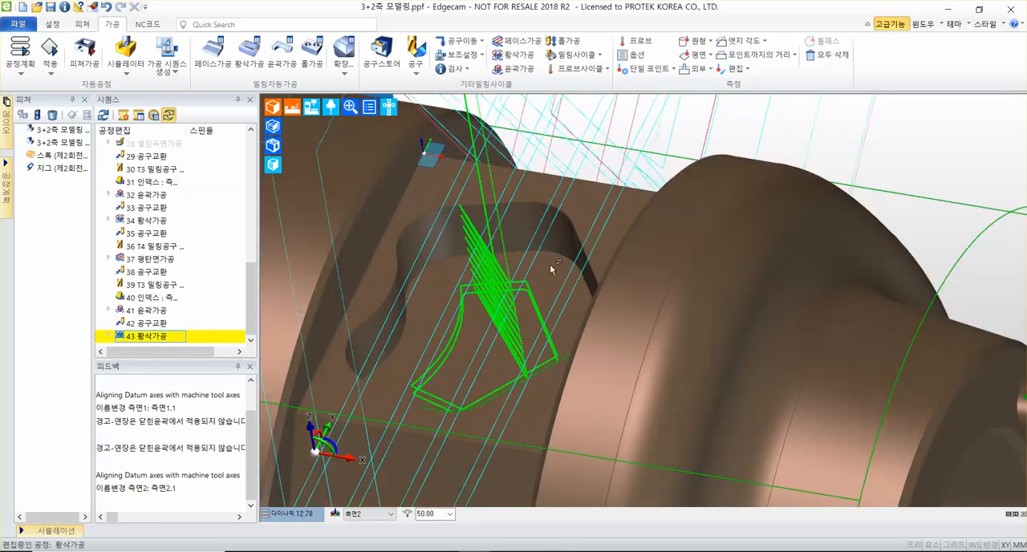
pyautogui.scroll(-1, 564, 275)
pyautogui.moveTo(564, 273); pyautogui.dragTo(570, 299, button='middle')
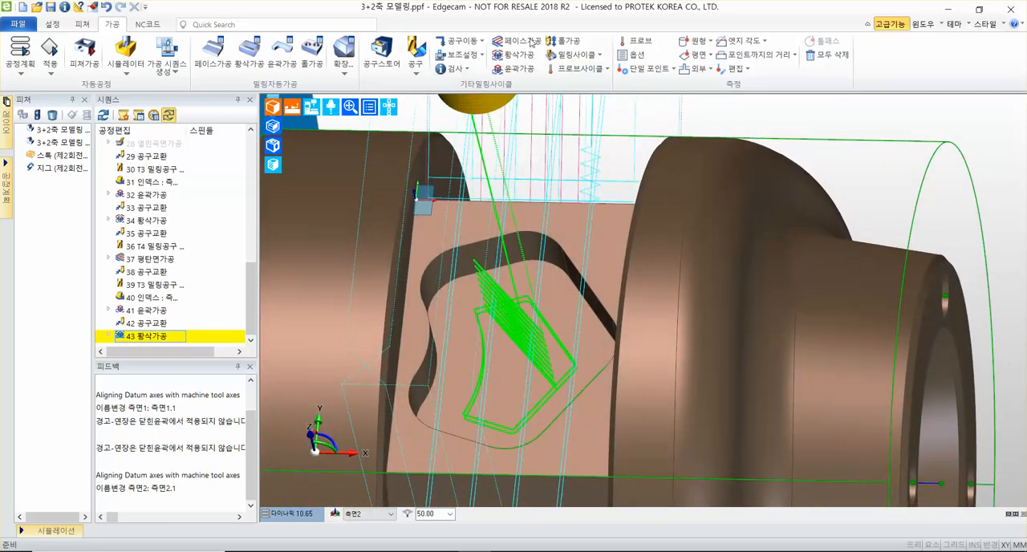
pyautogui.click(464, 42)
pyautogui.moveTo(482, 122)
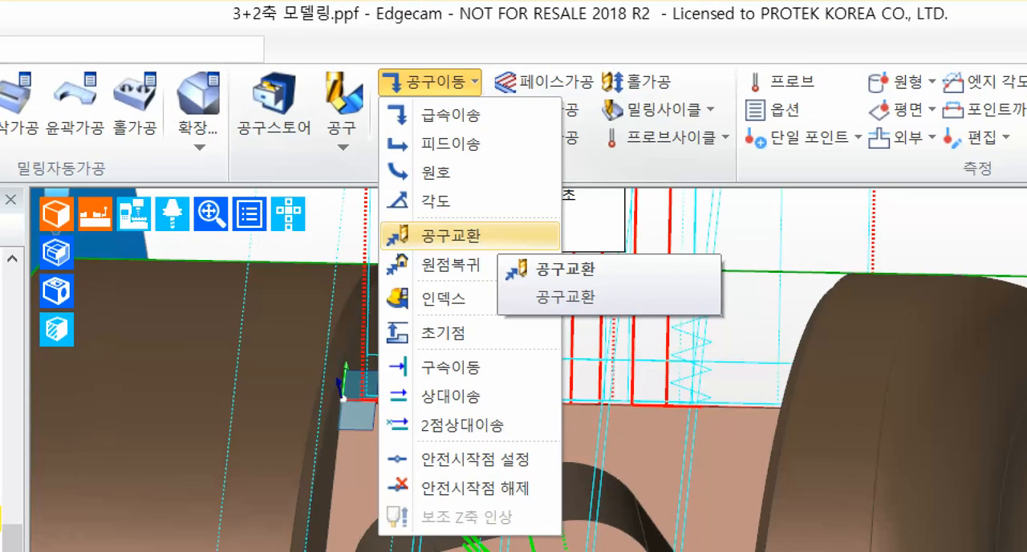
pyautogui.keyDown('ctrl'); pyautogui.keyDown('shift'); pyautogui.moveTo(501, 228); pyautogui.dragTo(603, 227); pyautogui.keyUp('shift'); pyautogui.keyUp('ctrl')
pyautogui.keyDown('ctrl'); pyautogui.keyDown('shift'); pyautogui.moveTo(501, 88); pyautogui.dragTo(619, 104); pyautogui.keyUp('shift'); pyautogui.keyUp('ctrl')
pyautogui.press('Escape')
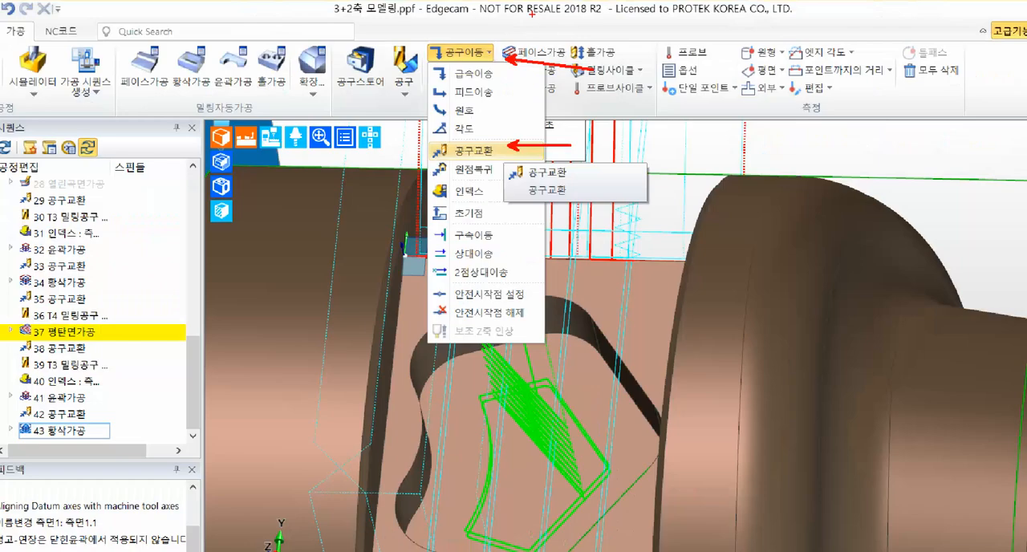
pyautogui.click(464, 42)
pyautogui.press('Escape')
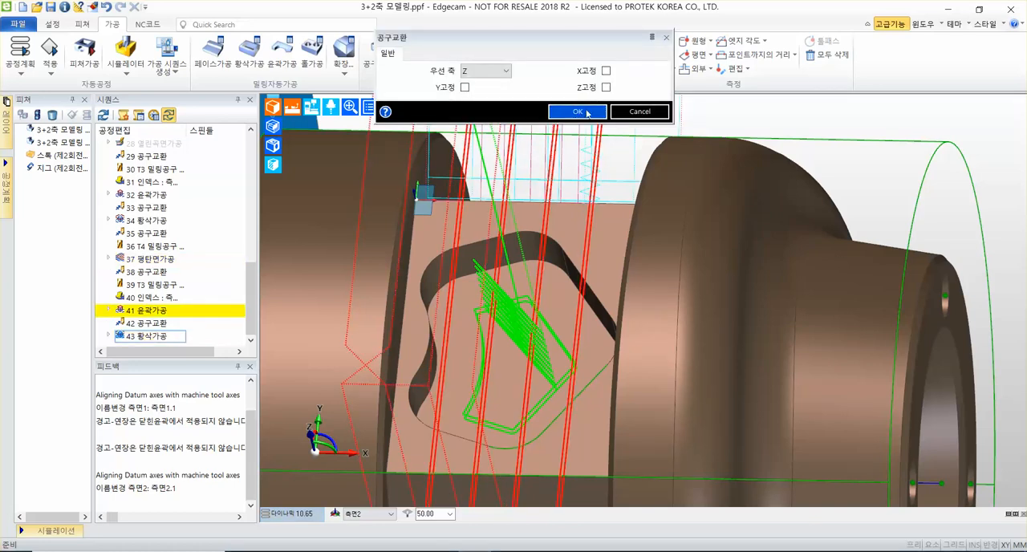
pyautogui.click(578, 112)
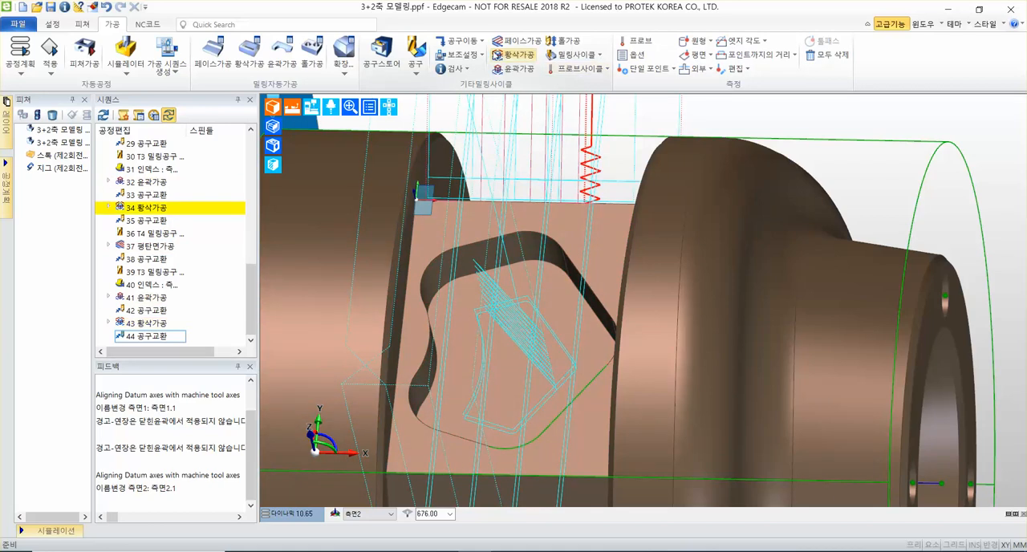
# Start adding a milling tool (밀링공구) after the last tool change.
pyautogui.click(414, 74)
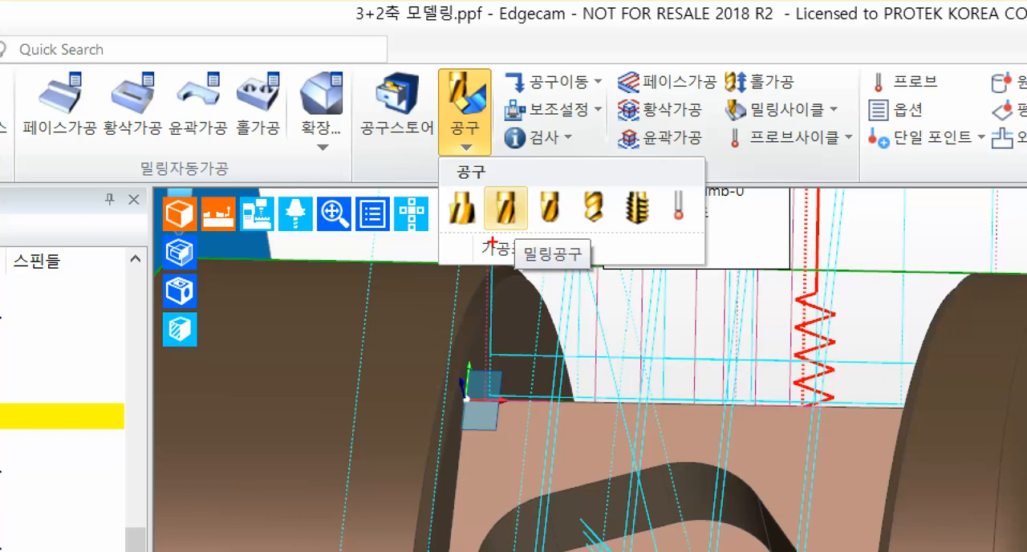
pyautogui.keyDown('ctrl'); pyautogui.keyDown('shift'); pyautogui.moveTo(507, 231); pyautogui.dragTo(611, 334); pyautogui.keyUp('shift'); pyautogui.keyUp('ctrl')
pyautogui.press('Escape')
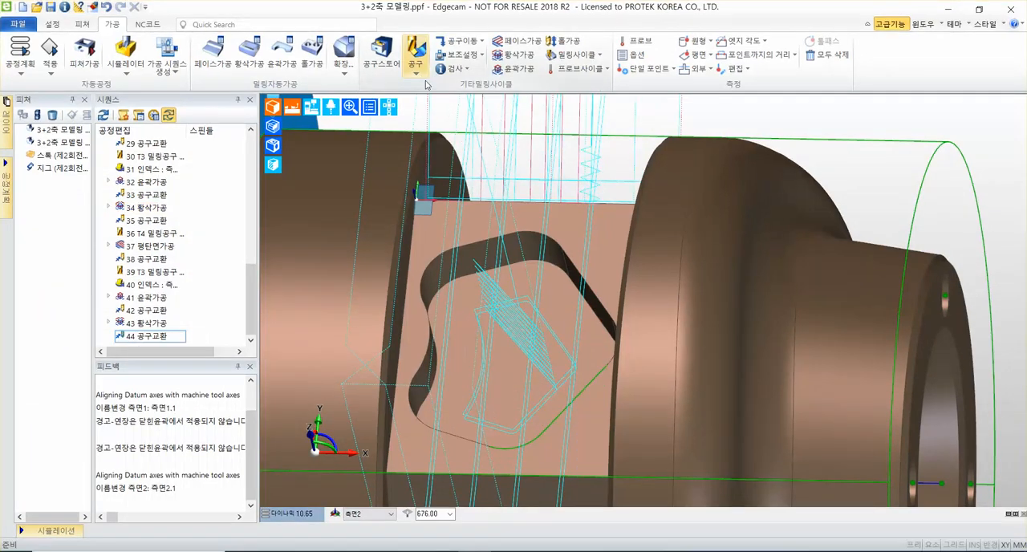
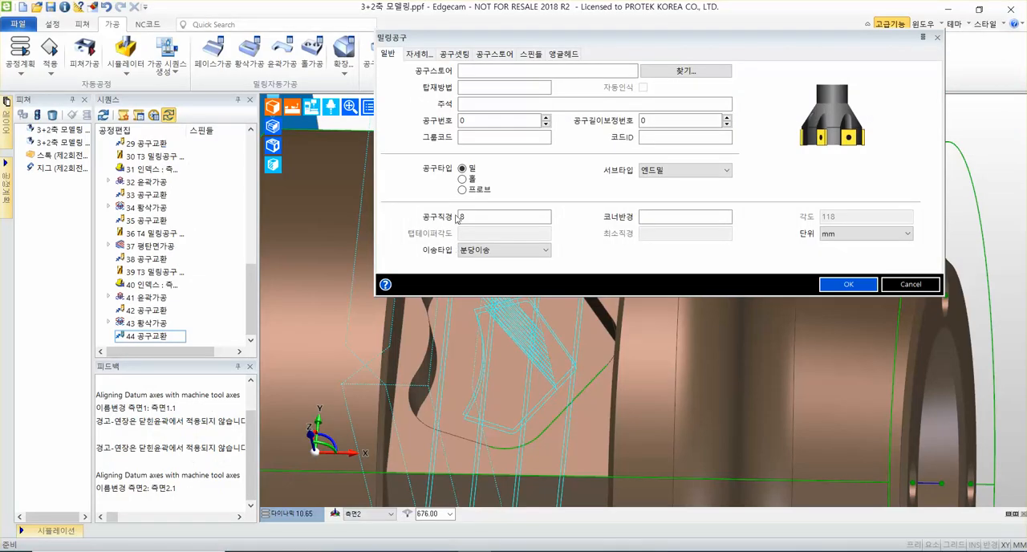
# Set the tool number (공구번호) of the 8 mm end mill to 4.
pyautogui.write('4')
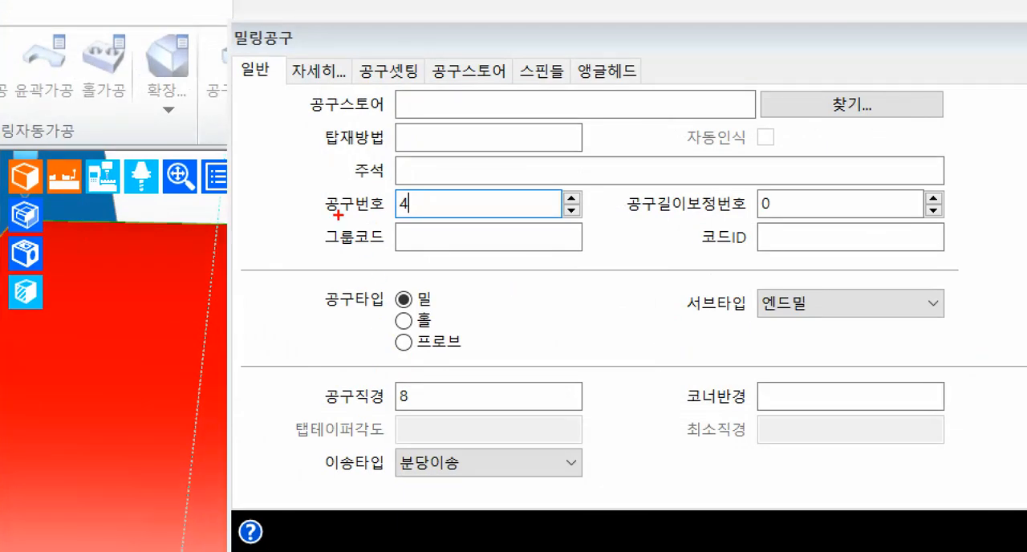
pyautogui.moveTo(319, 213); pyautogui.dragTo(583, 210)
pyautogui.moveTo(311, 415); pyautogui.dragTo(659, 413)
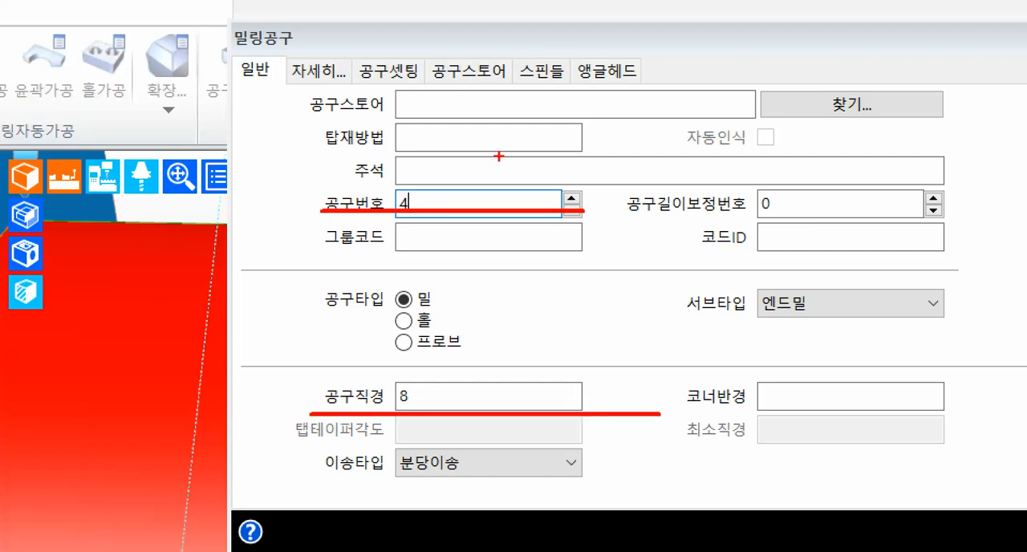
pyautogui.moveTo(281, 49); pyautogui.dragTo(353, 89)
pyautogui.moveTo(359, 53); pyautogui.dragTo(509, 1)
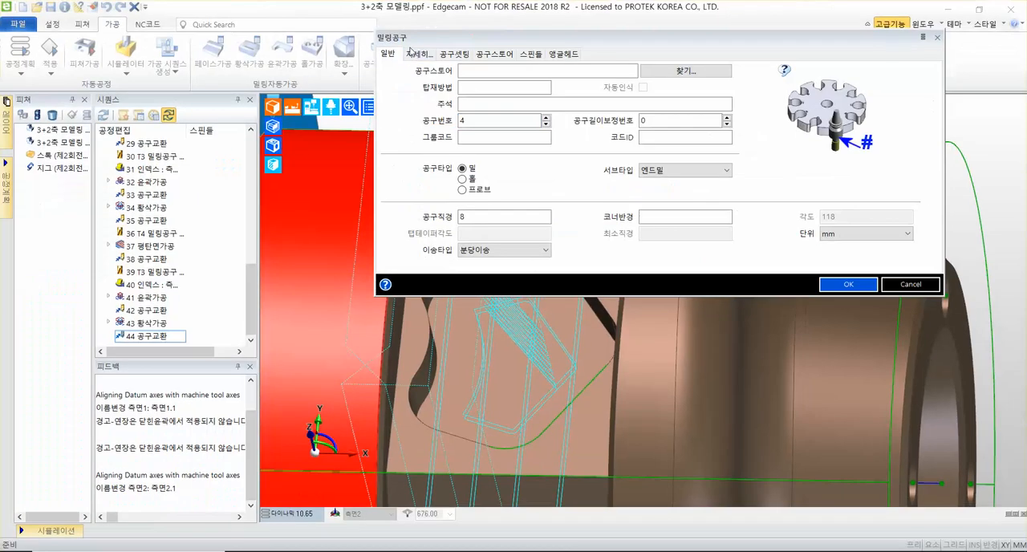
# Set the milling tool's flute length (날장) to 50 and its display colour to magenta.
pyautogui.click(319, 71)
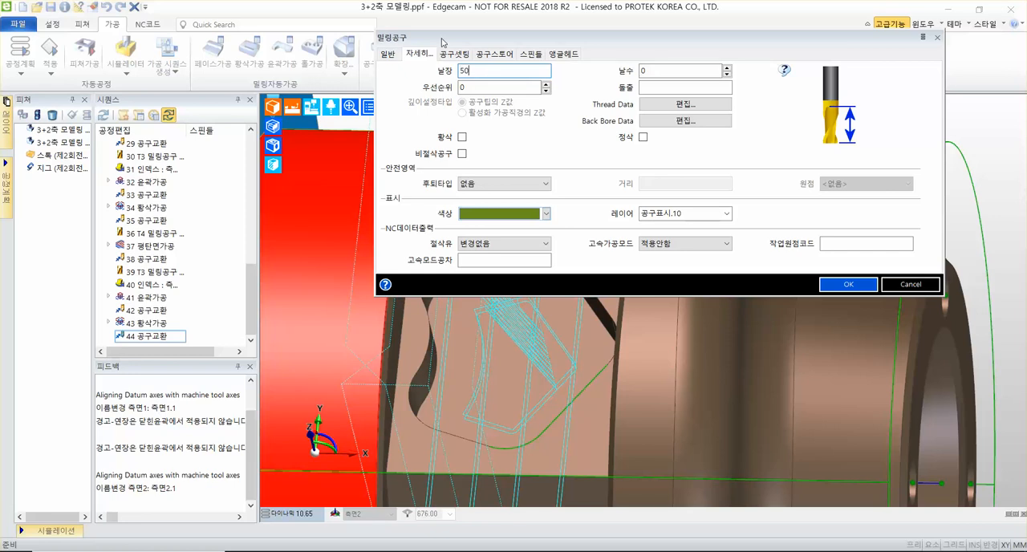
pyautogui.click(546, 214)
pyautogui.click(530, 252)
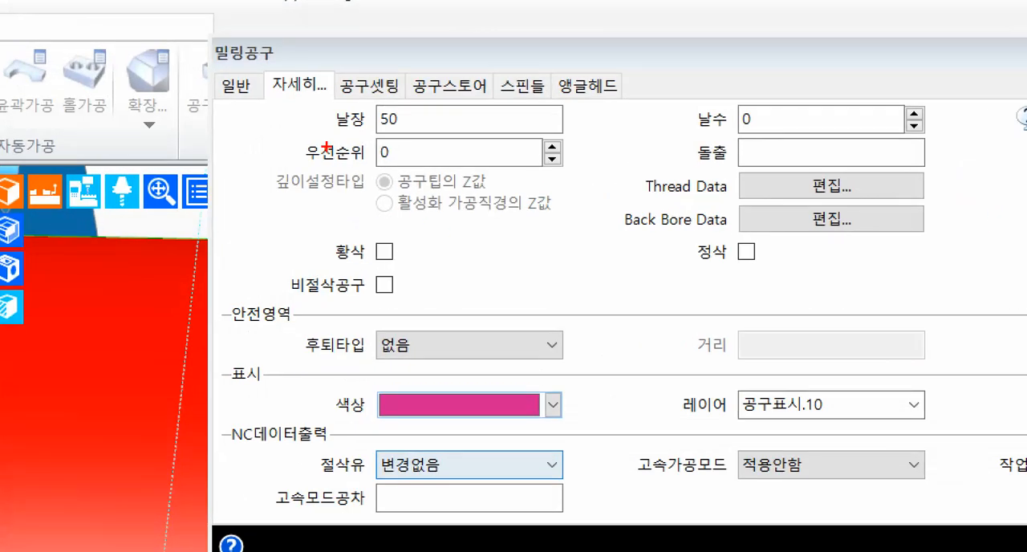
pyautogui.moveTo(317, 129); pyautogui.dragTo(541, 132)
pyautogui.moveTo(319, 418); pyautogui.dragTo(620, 423)
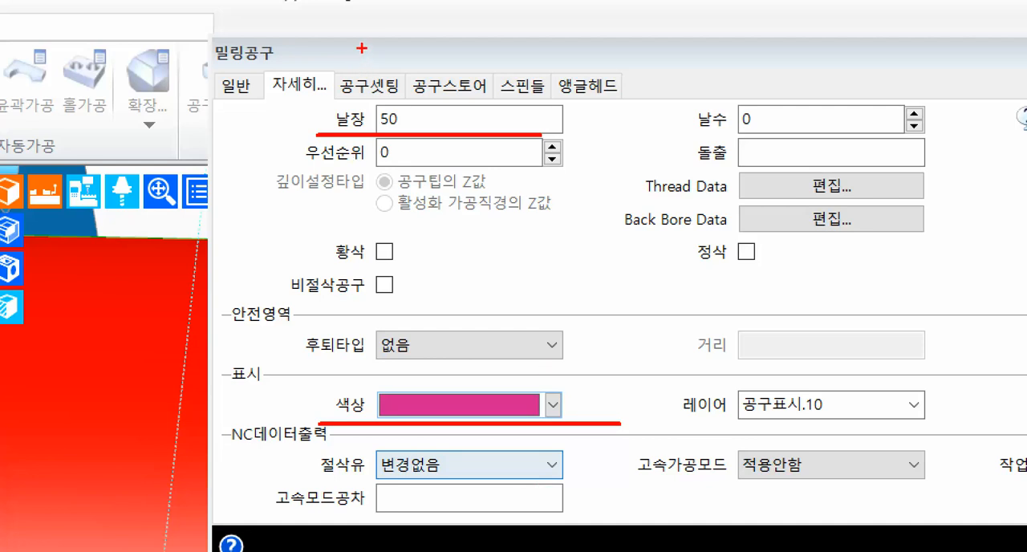
pyautogui.moveTo(327, 56); pyautogui.dragTo(412, 108)
pyautogui.moveTo(419, 64); pyautogui.dragTo(549, 0)
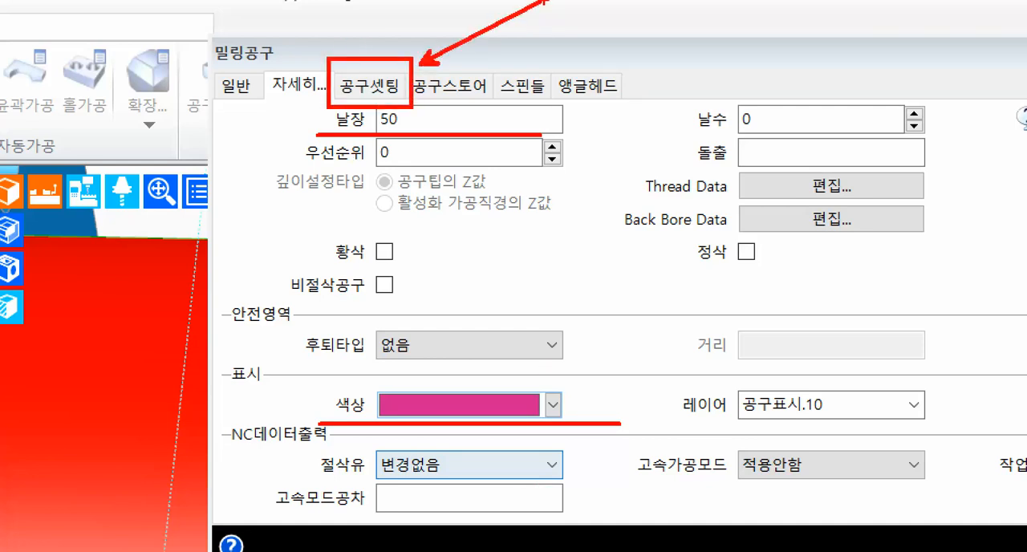
# Finish the milling tool with a Z gauge (Z측정) and shank length of 50, and save the part file.
pyautogui.click(369, 86)
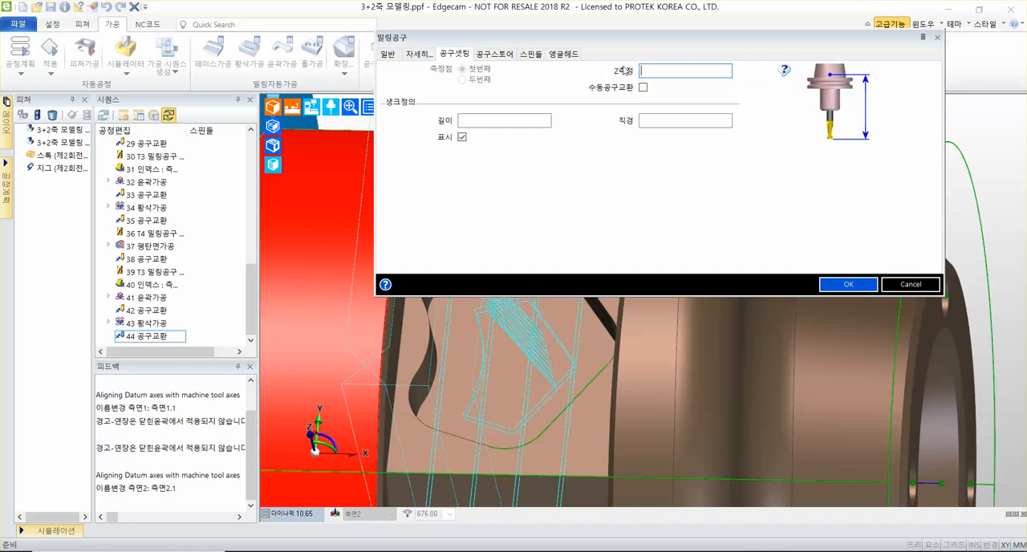
pyautogui.click(462, 119)
pyautogui.write('50')
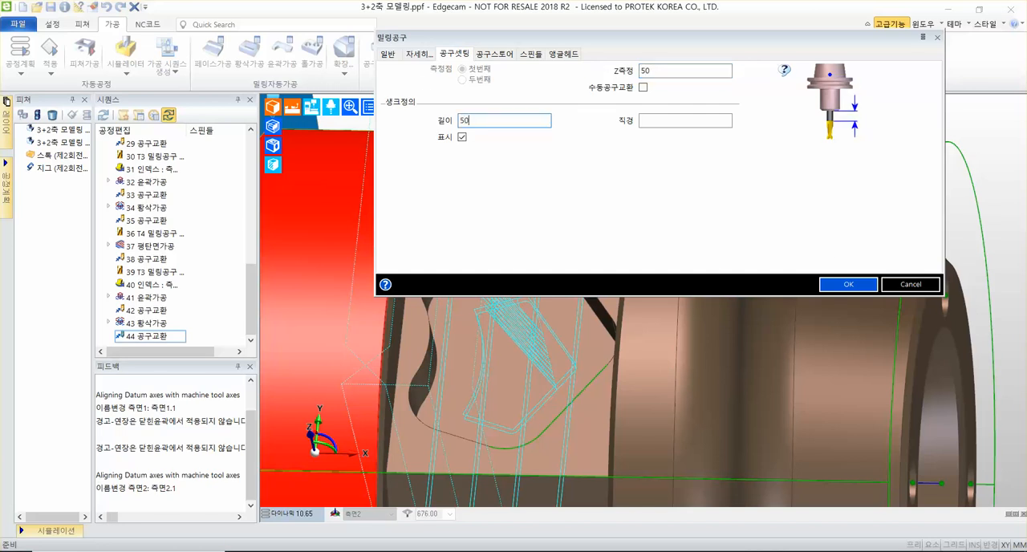
pyautogui.click(844, 286)
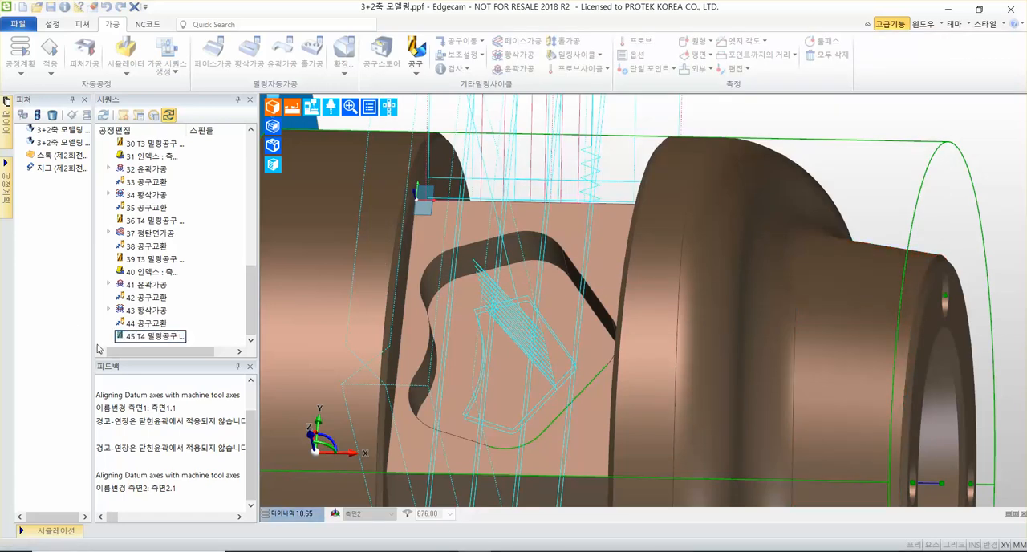
pyautogui.scroll(-1, 557, 237)
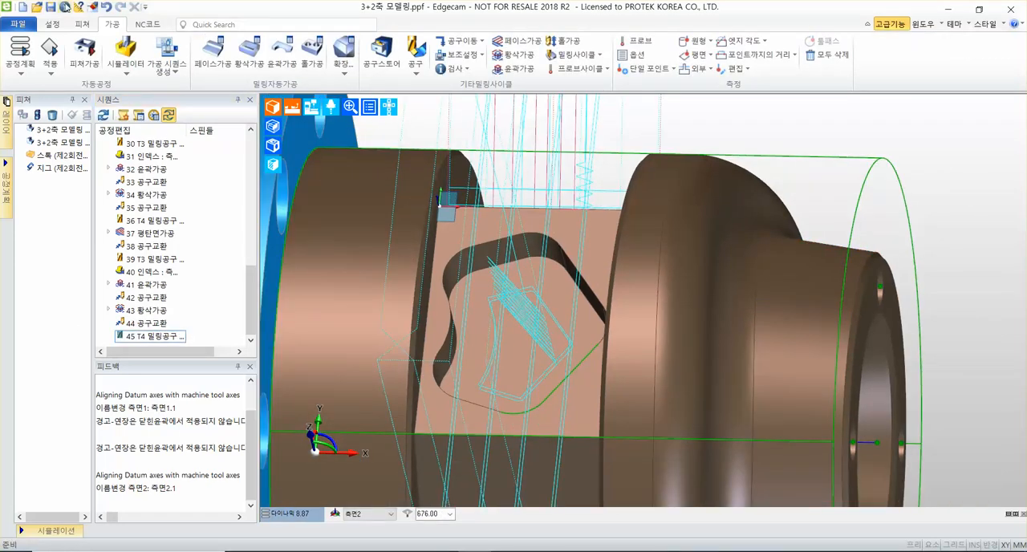
pyautogui.click(50, 7)
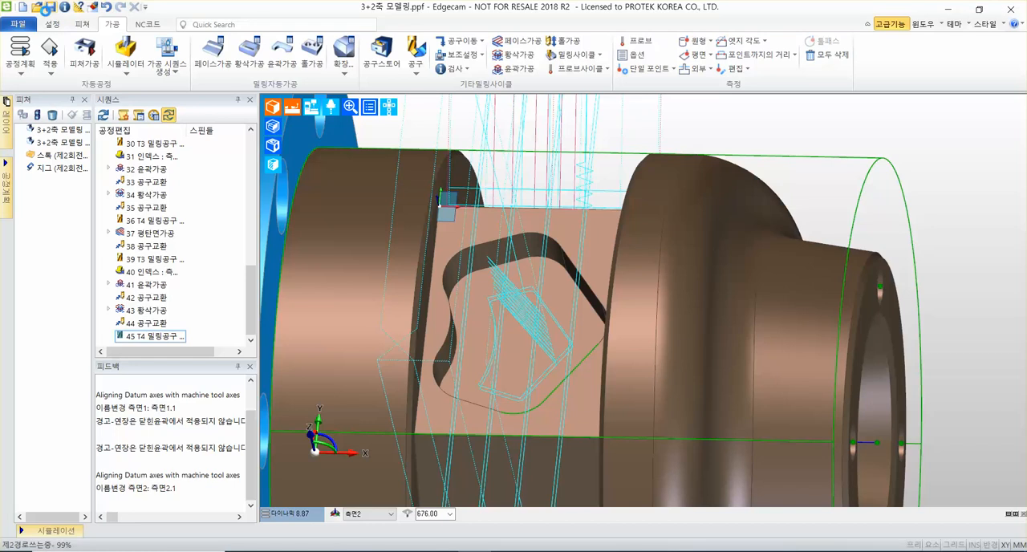
# Start a flat-land cycle (평탄면가공) with no stock allowance (여유량), a feed rate of 350 mm/min and a spindle speed of 3500 RPM.
pyautogui.click(592, 58)
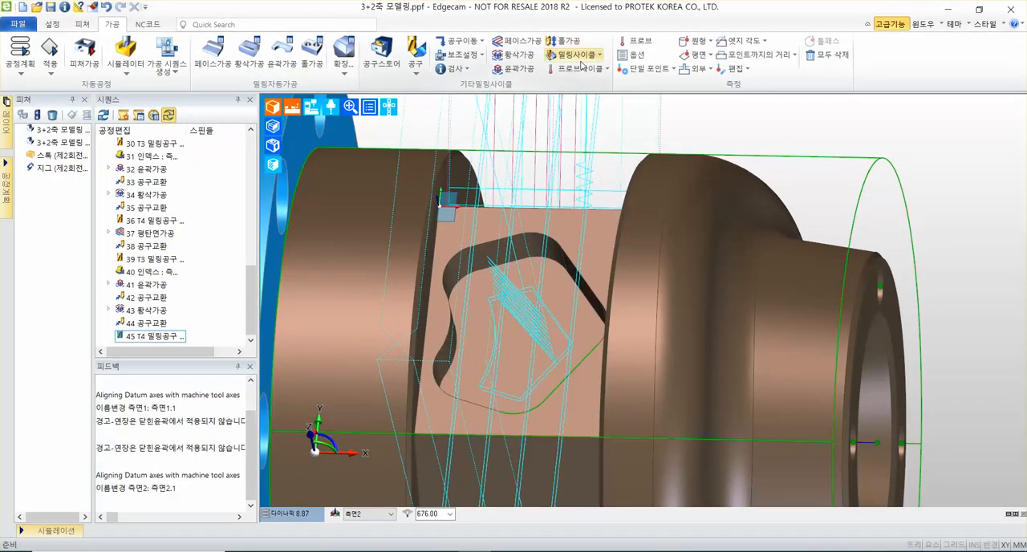
pyautogui.click(481, 109)
pyautogui.moveTo(526, 333)
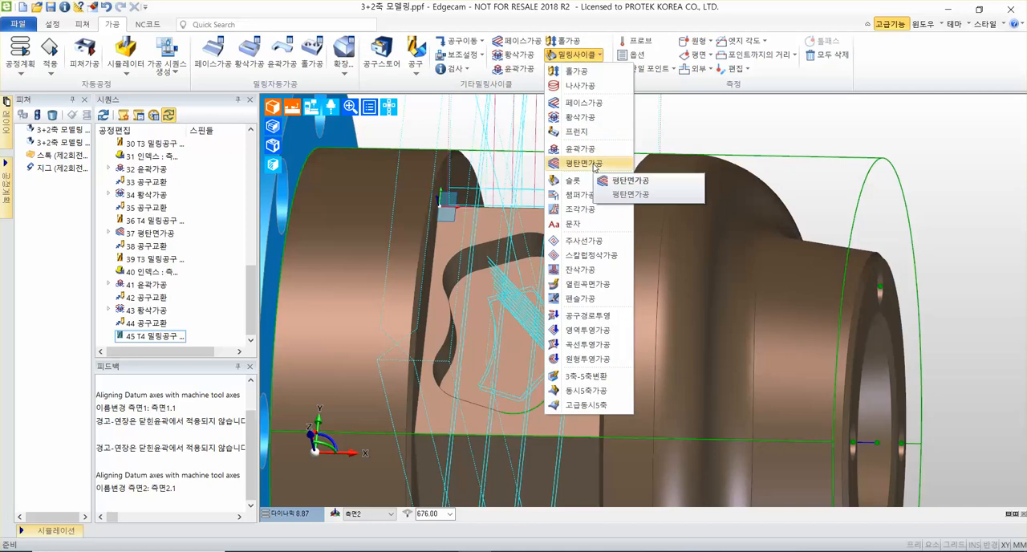
pyautogui.click(593, 164)
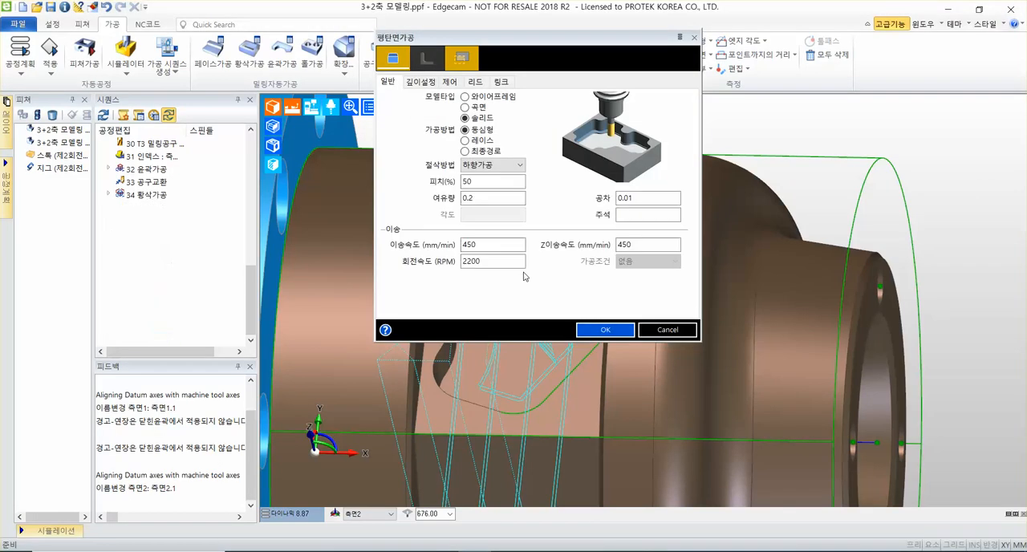
pyautogui.click(483, 201)
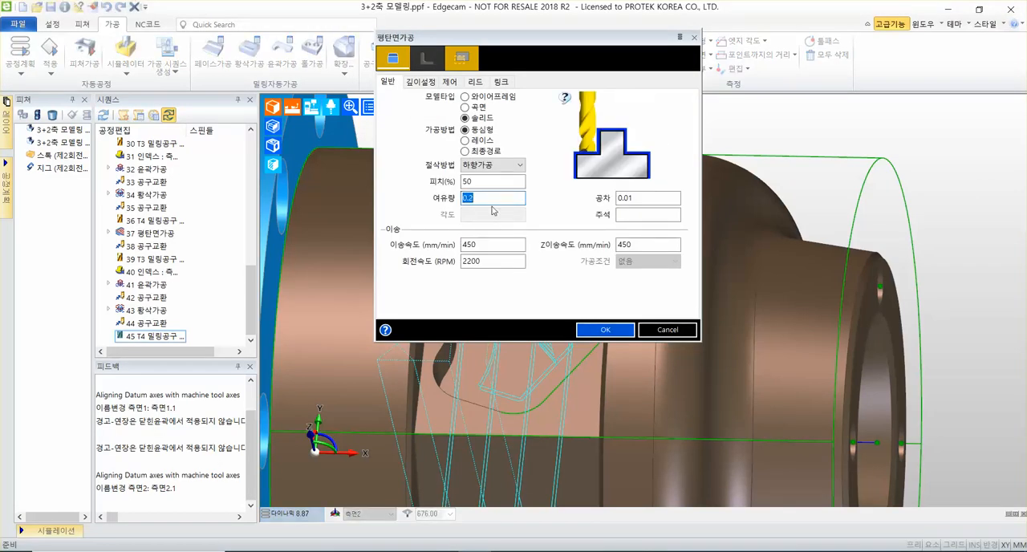
pyautogui.press('BackSpace')
pyautogui.click(489, 245)
pyautogui.write('350')
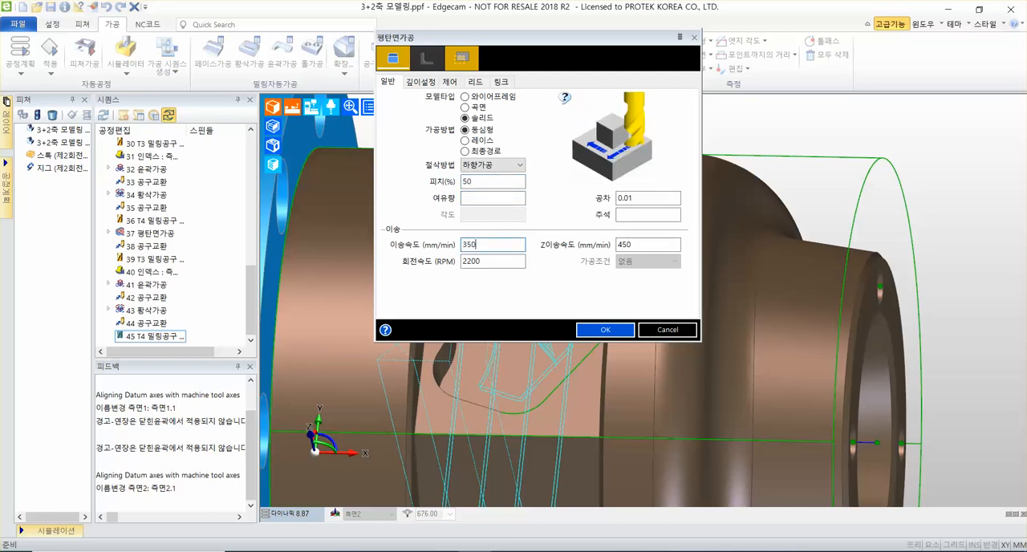
pyautogui.press('Tab')
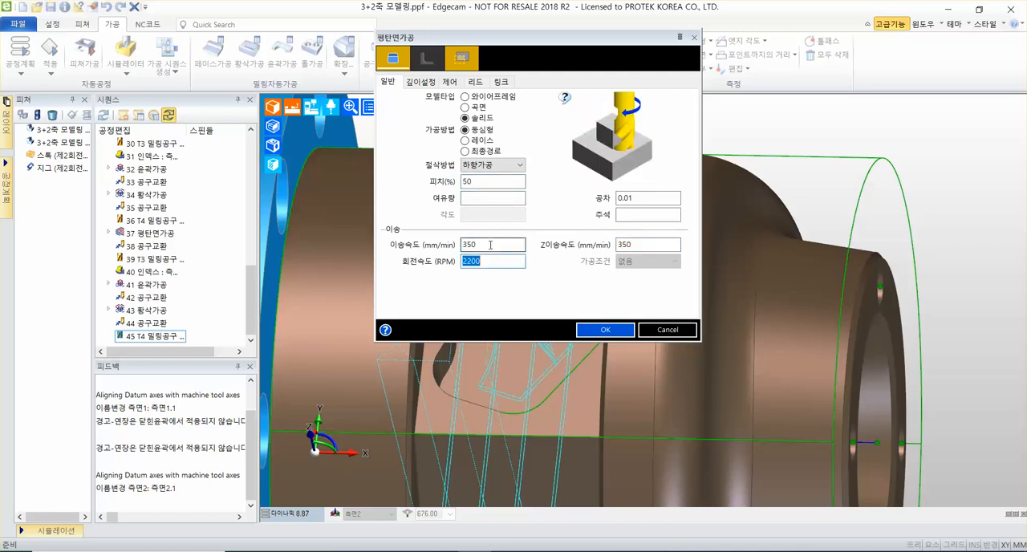
pyautogui.write('35')
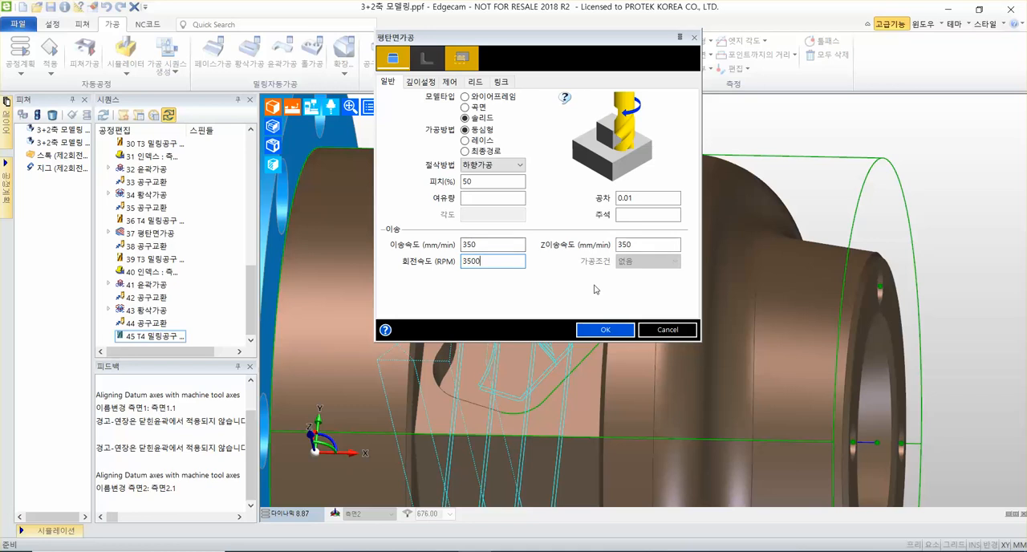
pyautogui.hotkey('ctrl', '1')
pyautogui.click(407, 264)
pyautogui.moveTo(335, 238); pyautogui.dragTo(262, 280)
pyautogui.moveTo(258, 235); pyautogui.dragTo(330, 288)
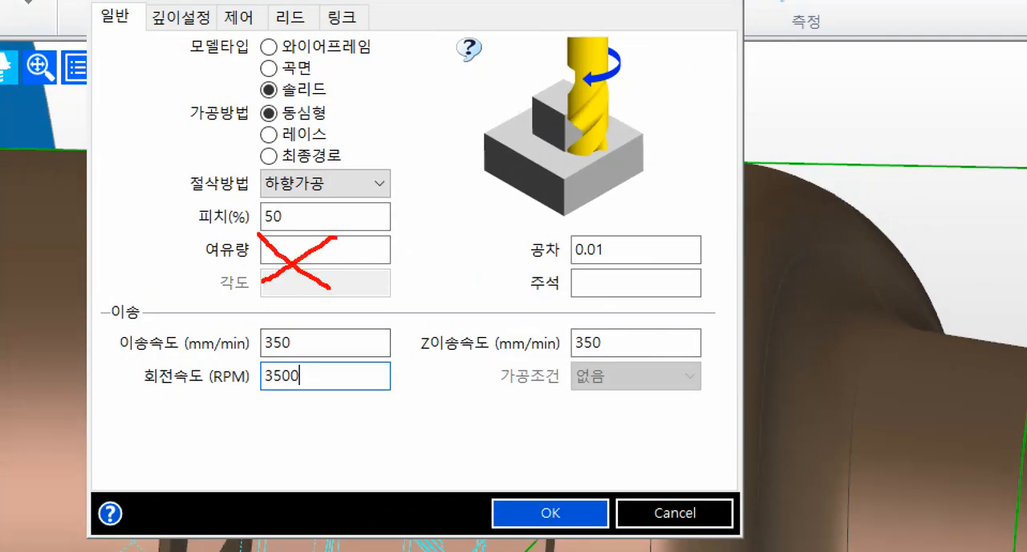
pyautogui.moveTo(195, 229); pyautogui.dragTo(452, 230)
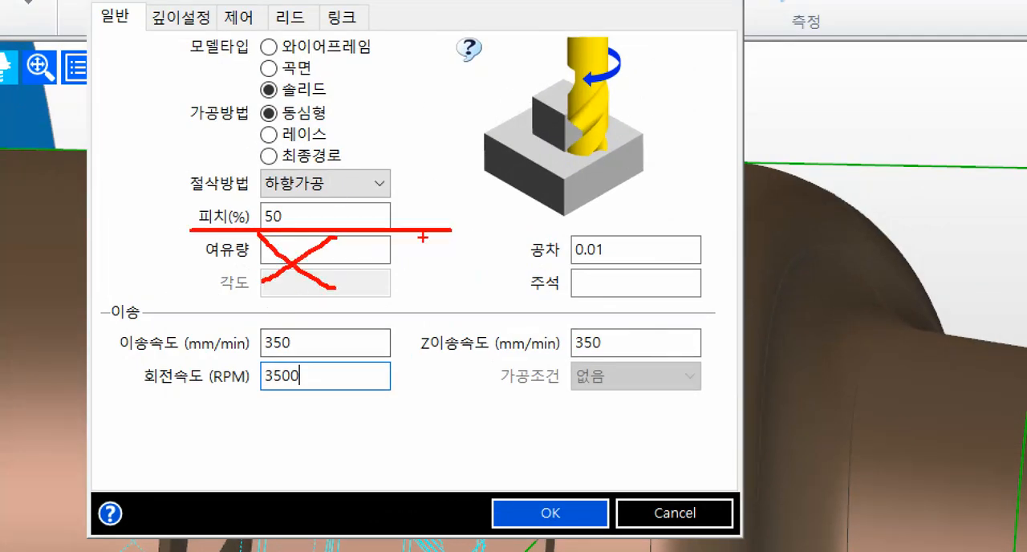
pyautogui.moveTo(110, 317)
pyautogui.keyDown('ctrl'); pyautogui.mouseDown()
pyautogui.moveTo(679, 378)
pyautogui.moveTo(745, 415)
pyautogui.mouseUp(); pyautogui.keyUp('ctrl')
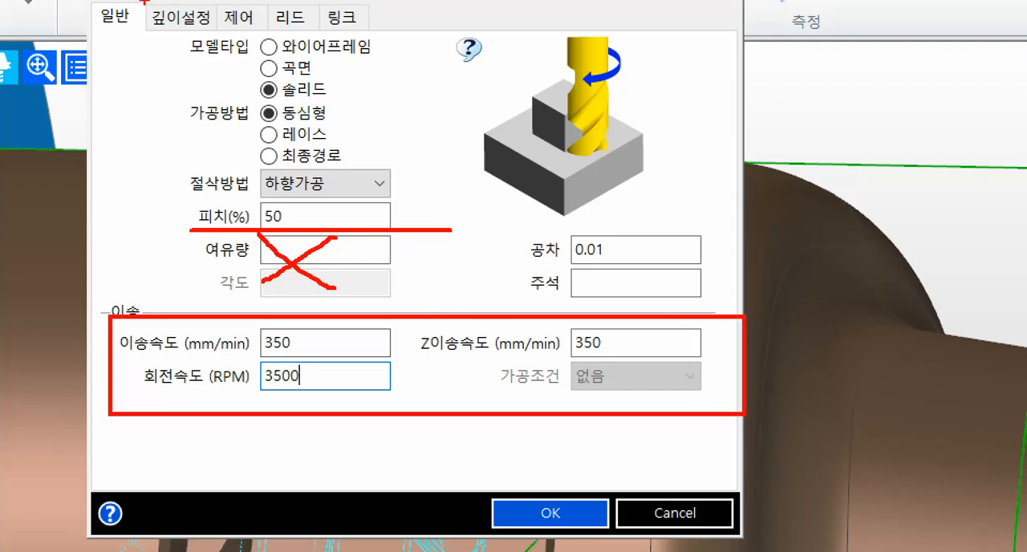
pyautogui.moveTo(144, 1)
pyautogui.keyDown('ctrl'); pyautogui.mouseDown()
pyautogui.moveTo(218, 42)
pyautogui.moveTo(46, 169)
pyautogui.mouseUp(); pyautogui.keyUp('ctrl')
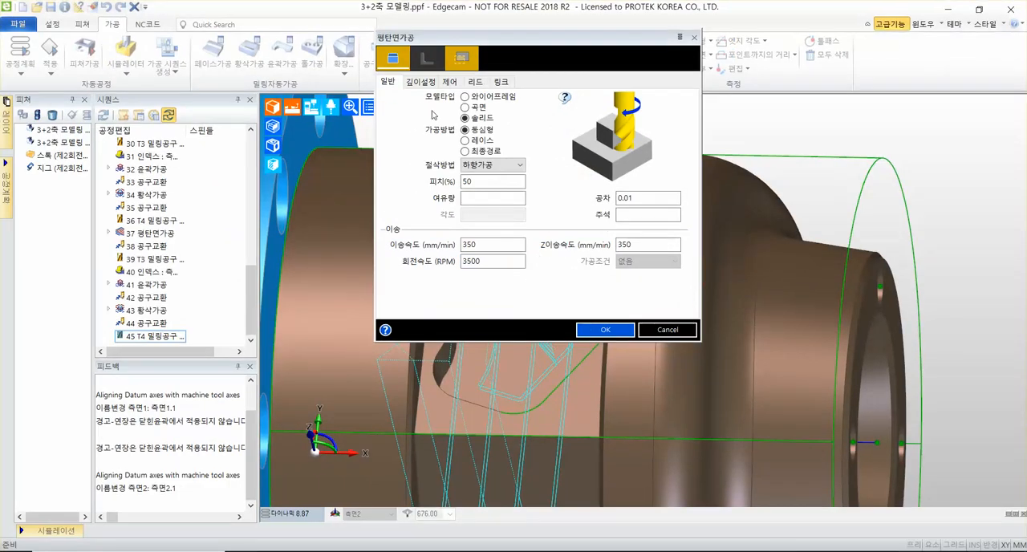
# Set the flat-land cycle's cutting depth (절삭깊이) to <지정> so it is picked on the model.
pyautogui.click(180, 16)
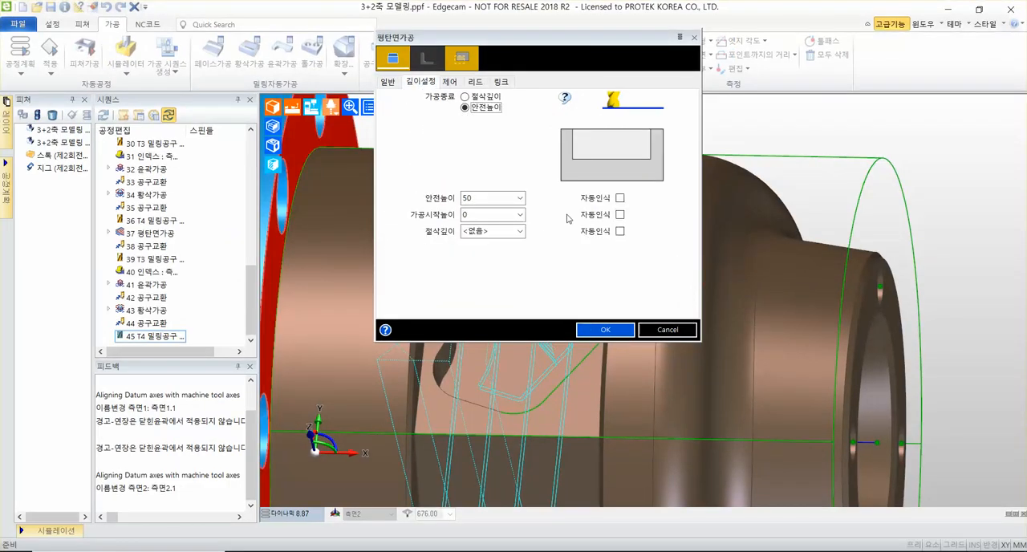
pyautogui.click(493, 196)
pyautogui.click(493, 215)
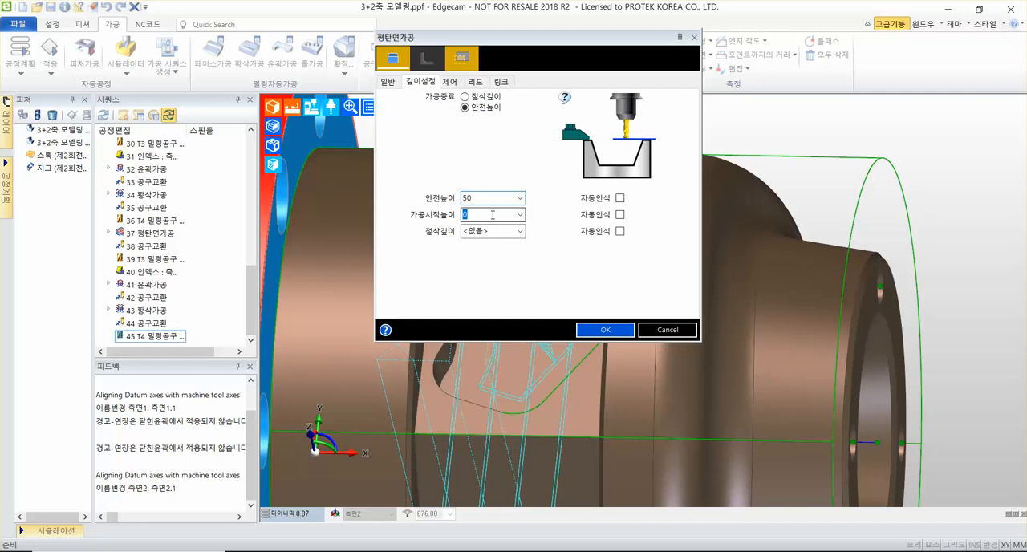
pyautogui.click(493, 231)
pyautogui.click(520, 231)
pyautogui.click(521, 259)
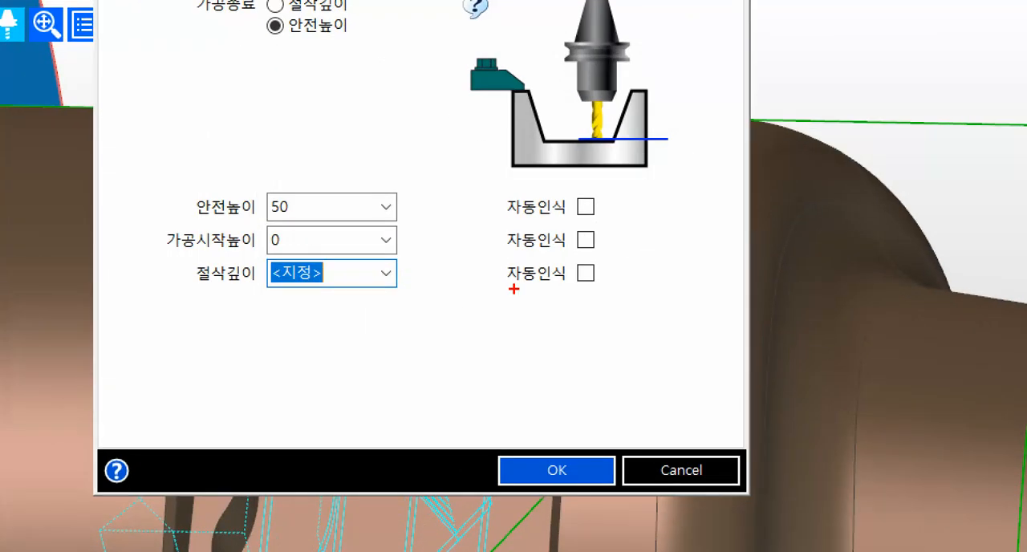
pyautogui.moveTo(604, 190); pyautogui.dragTo(537, 314)
pyautogui.moveTo(554, 175); pyautogui.dragTo(642, 303)
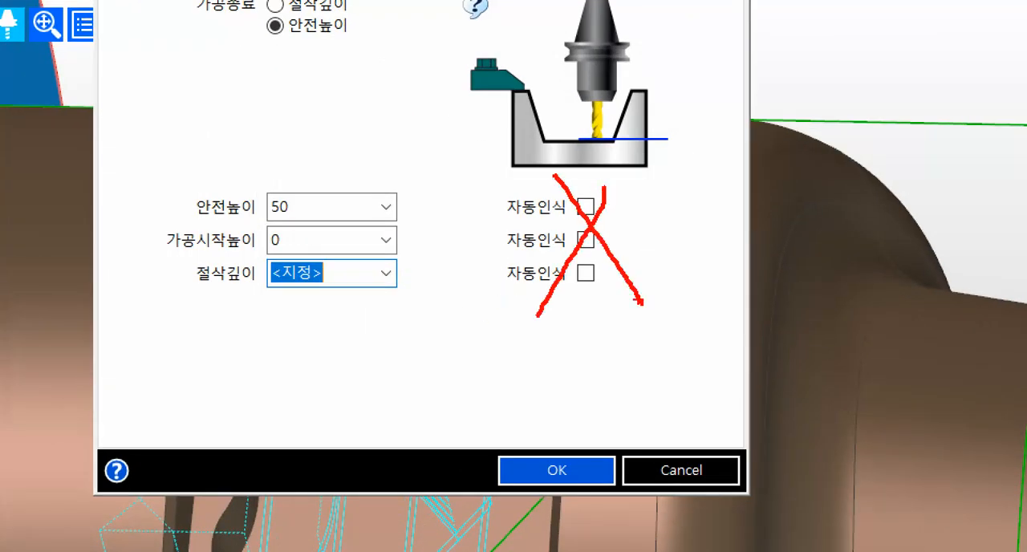
pyautogui.moveTo(146, 175)
pyautogui.mouseDown()
pyautogui.moveTo(468, 287)
pyautogui.moveTo(468, 298)
pyautogui.moveTo(444, 303)
pyautogui.mouseUp()
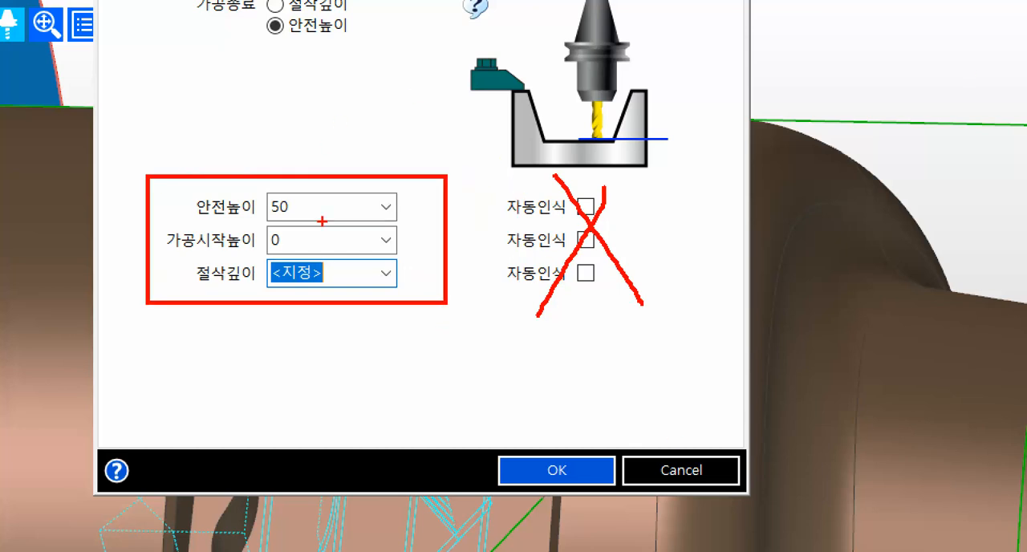
pyautogui.press('Escape')
# Accept the cycle settings with horizontal (수평) lead moves and select the solid part as the feature to machine.
pyautogui.click(477, 82)
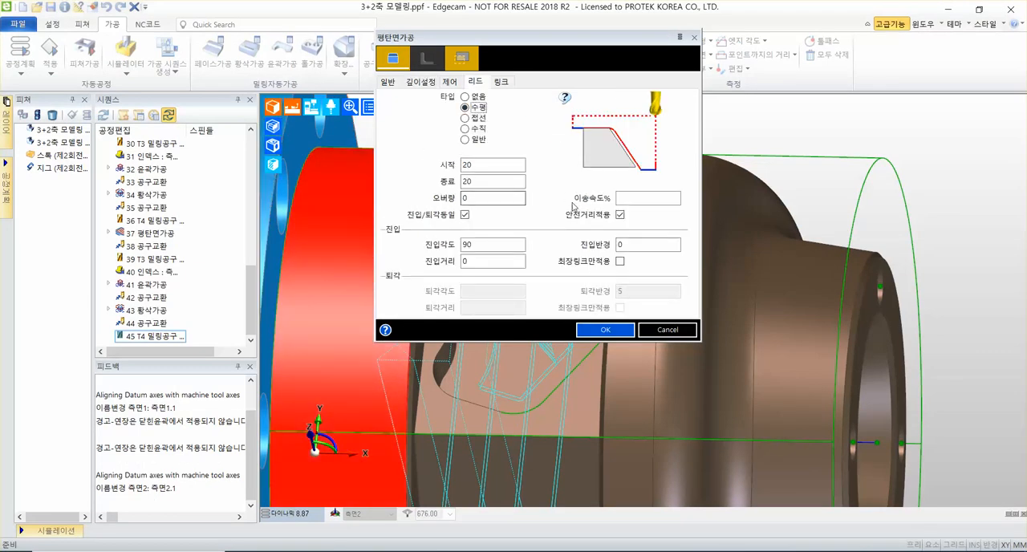
pyautogui.hotkey('ctrl', '1')
pyautogui.click(550, 219)
pyautogui.click(622, 503)
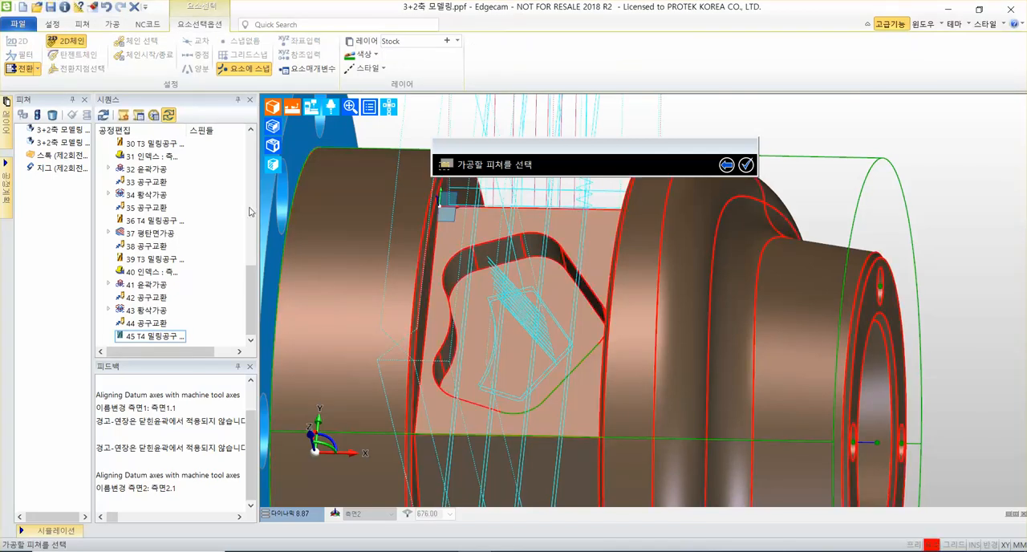
pyautogui.click(656, 270)
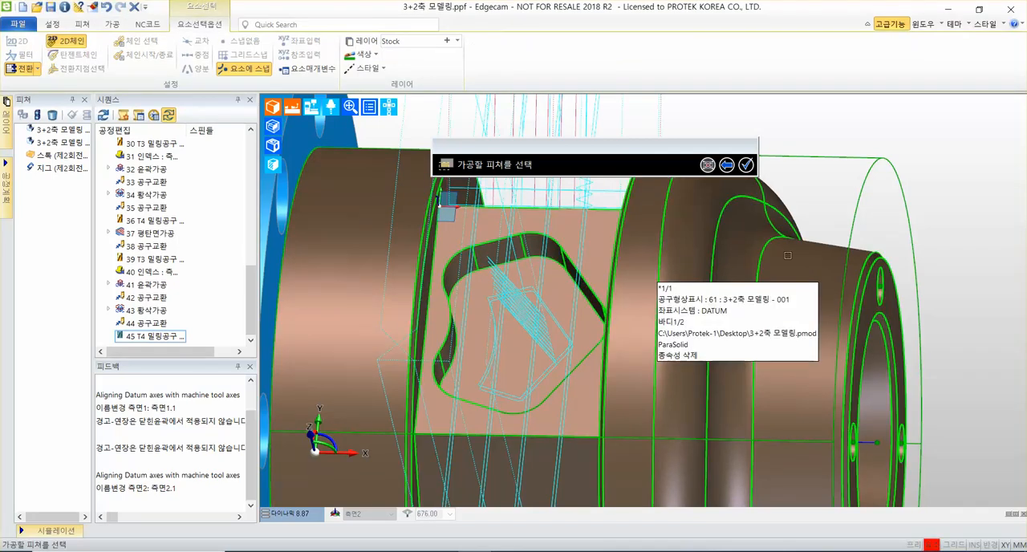
pyautogui.click(746, 164)
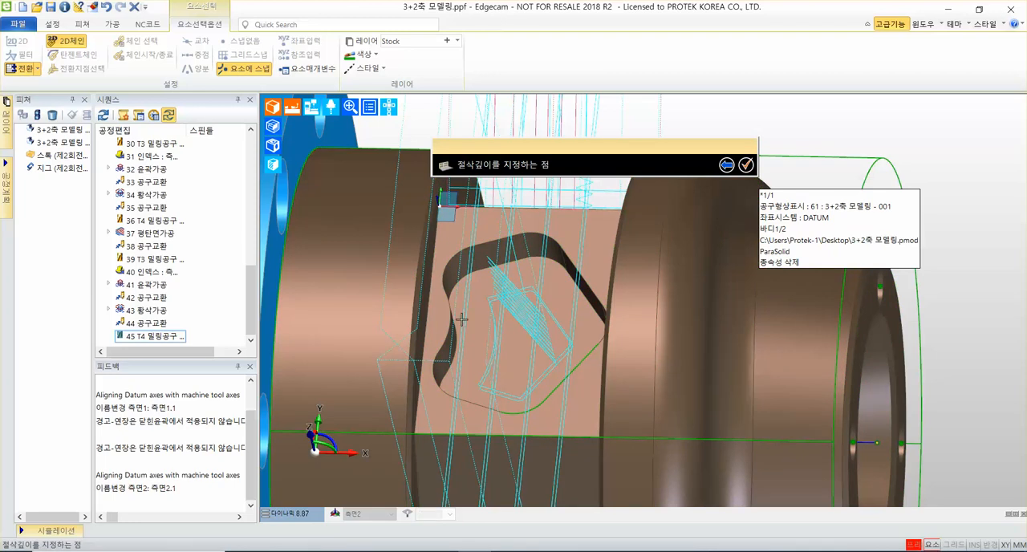
# Specify the flat-land cutting depth at the pocket floor vertex where the corner arc meets the straight edge.
pyautogui.scroll(3, 433, 293)
pyautogui.scroll(5, 434, 293)
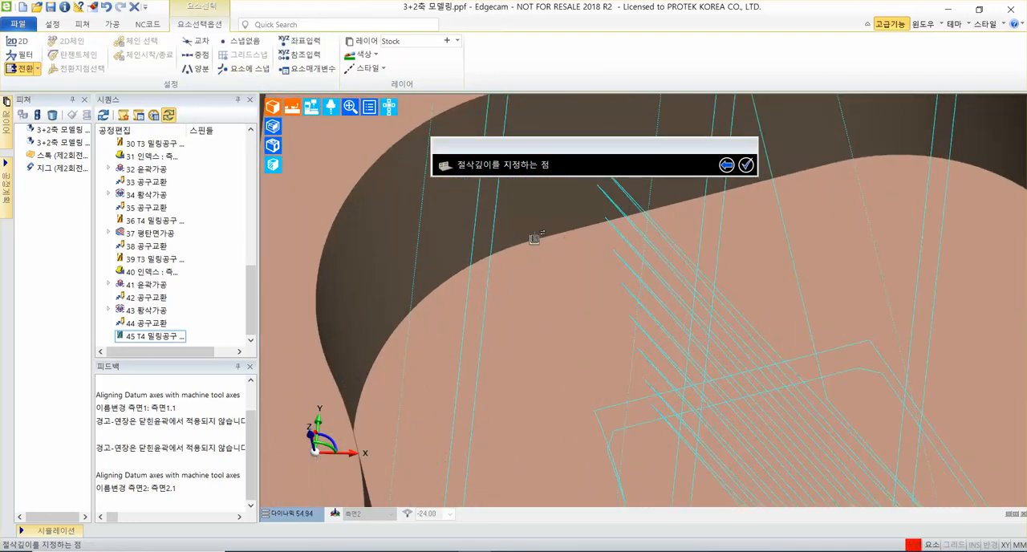
pyautogui.moveTo(534, 238)
pyautogui.click(535, 238)
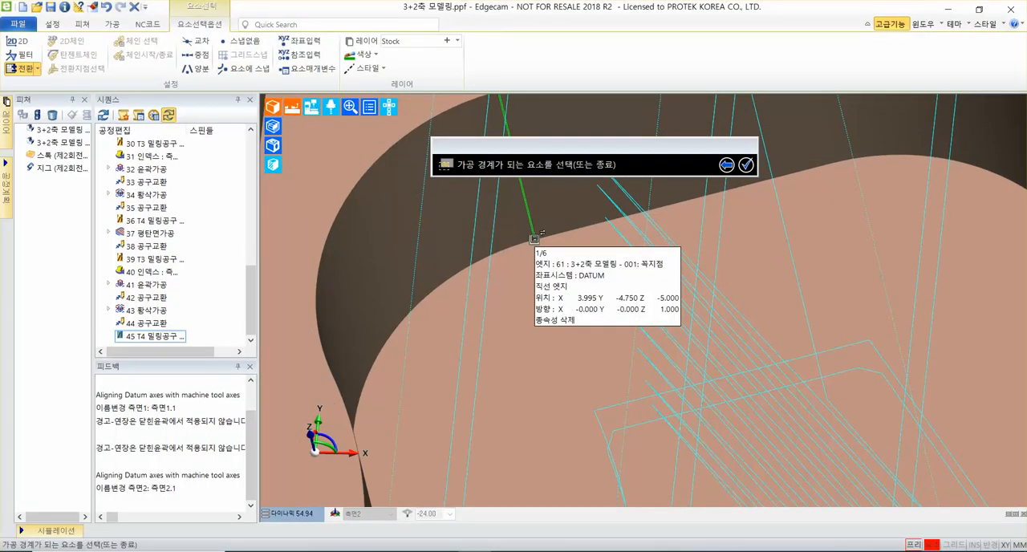
# Cycle through the boundary candidates at the straight edge of the flat side face around the pocket, up to its outer loop (외부 고리).
pyautogui.moveTo(414, 335)
pyautogui.scroll(-10, 564, 373)
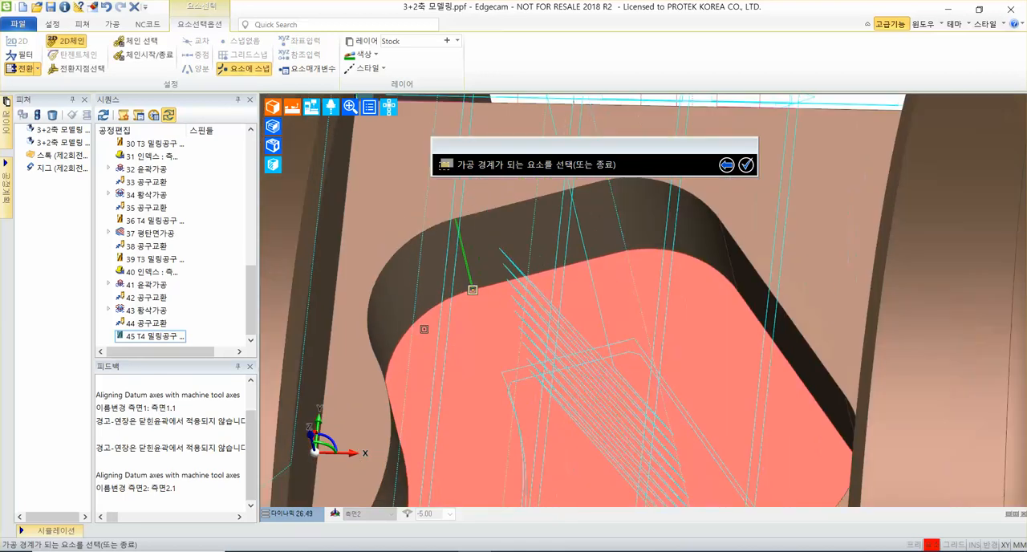
pyautogui.moveTo(564, 373); pyautogui.dragTo(401, 295, button='middle')
pyautogui.scroll(7, 402, 295)
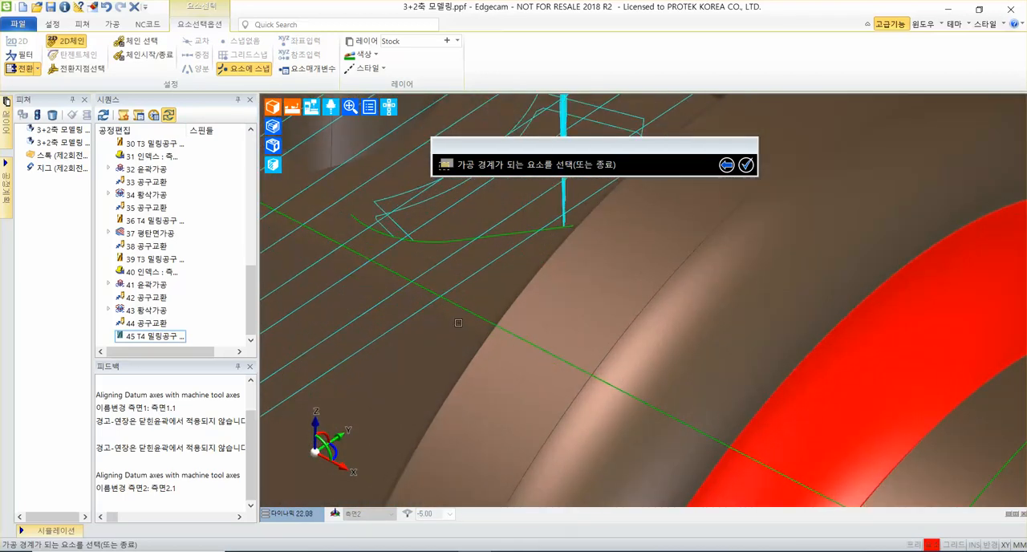
pyautogui.scroll(6, 458, 322)
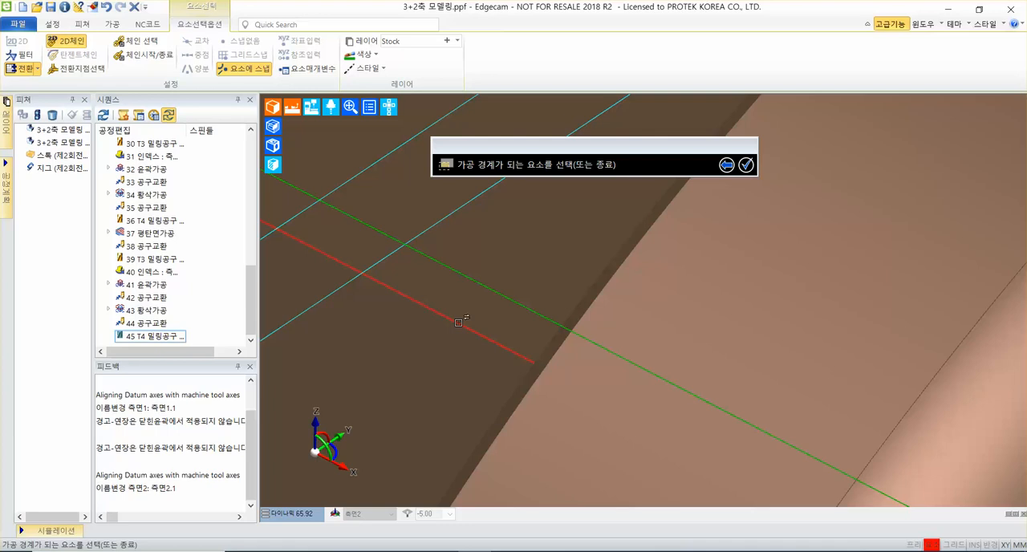
pyautogui.moveTo(458, 322)
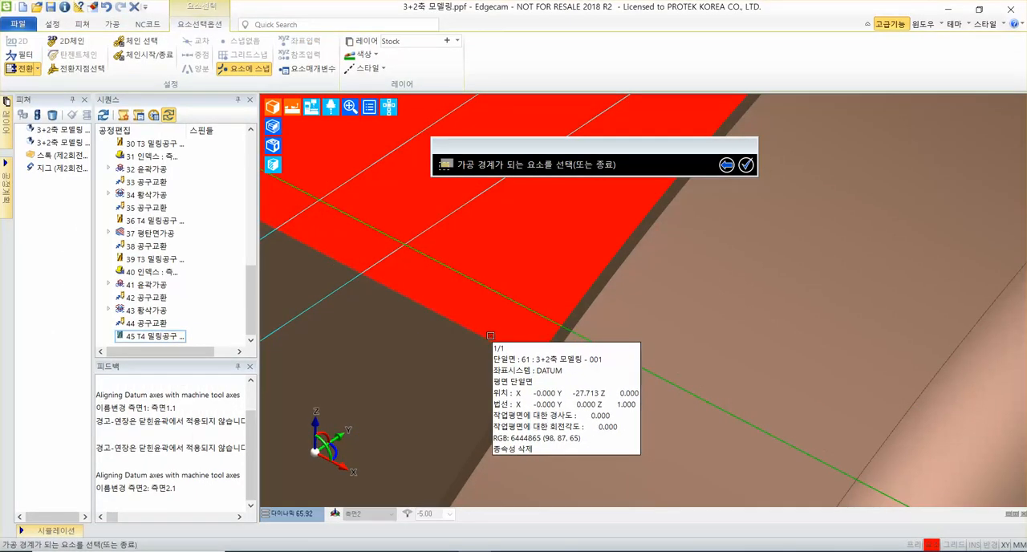
pyautogui.press('Tab')
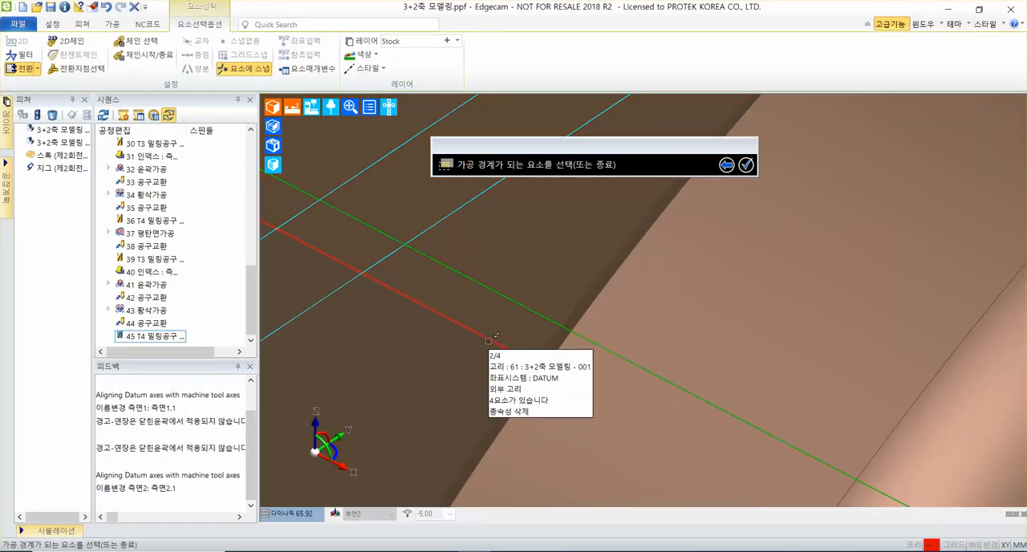
pyautogui.scroll(-10, 496, 336)
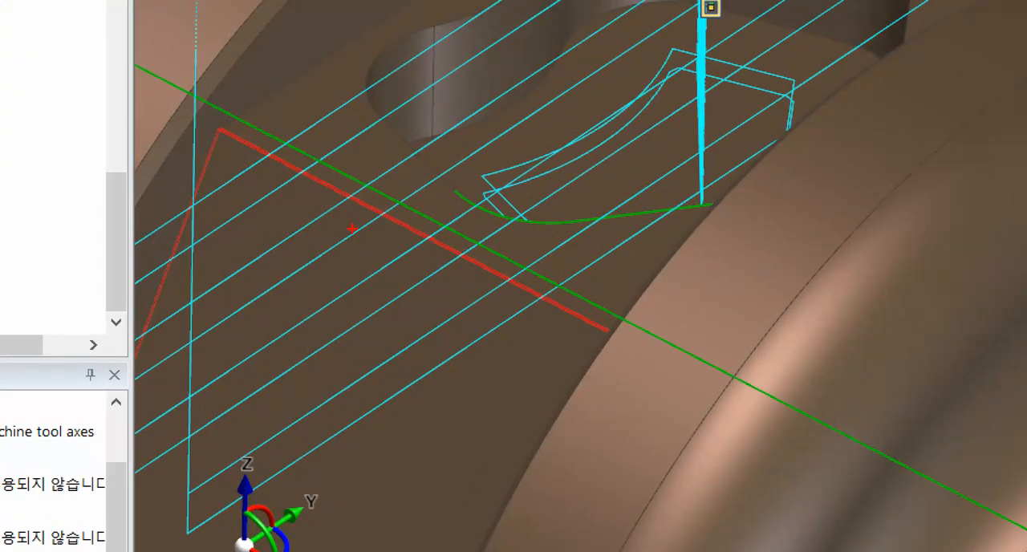
pyautogui.click(609, 326)
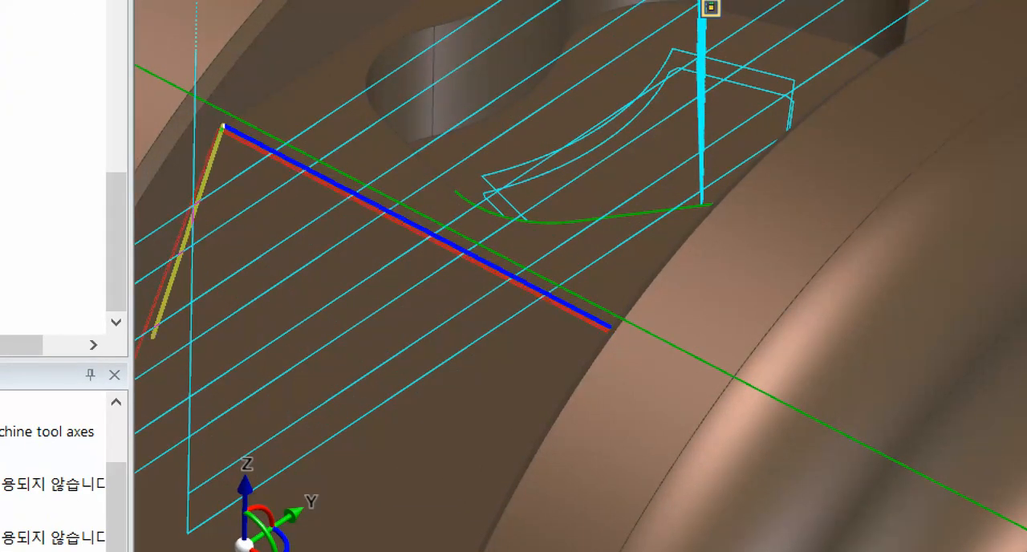
pyautogui.keyDown('shift'); pyautogui.moveTo(153, 337); pyautogui.dragTo(153, 338); pyautogui.keyUp('shift')
pyautogui.press('Escape')
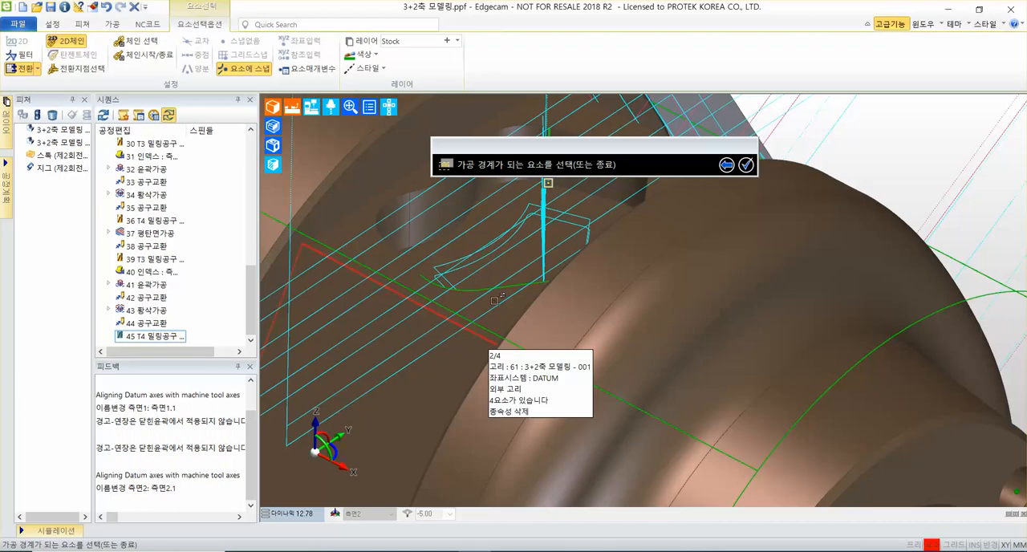
pyautogui.rightClick(476, 337)
pyautogui.rightClick(476, 336)
pyautogui.hotkey('ctrl', '1')
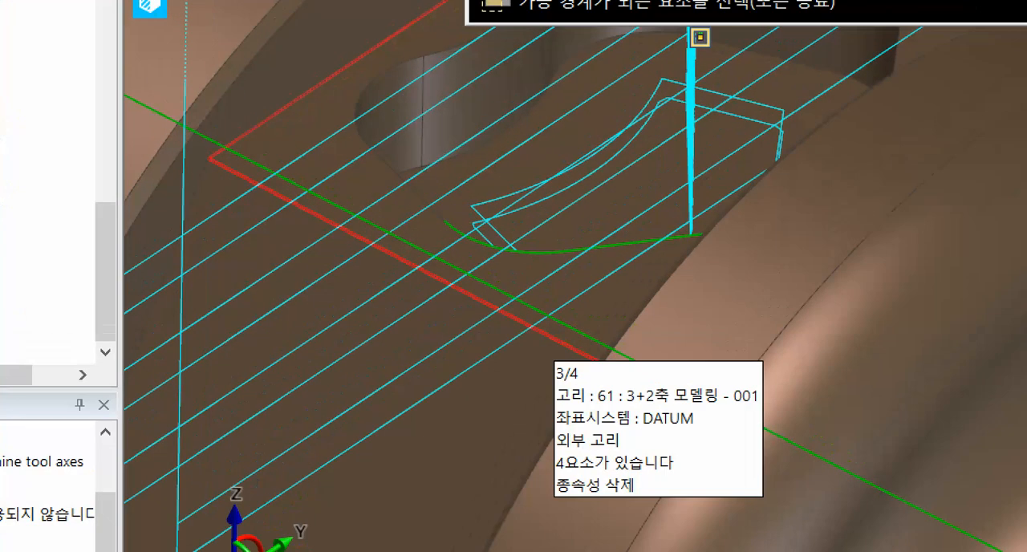
pyautogui.click(437, 277)
pyautogui.moveTo(527, 419)
pyautogui.mouseDown()
pyautogui.moveTo(482, 454)
pyautogui.moveTo(531, 459)
pyautogui.moveTo(492, 488)
pyautogui.mouseUp()
pyautogui.moveTo(482, 409); pyautogui.dragTo(399, 481)
pyautogui.moveTo(337, 406)
pyautogui.mouseDown()
pyautogui.moveTo(325, 463)
pyautogui.moveTo(268, 501)
pyautogui.mouseUp()
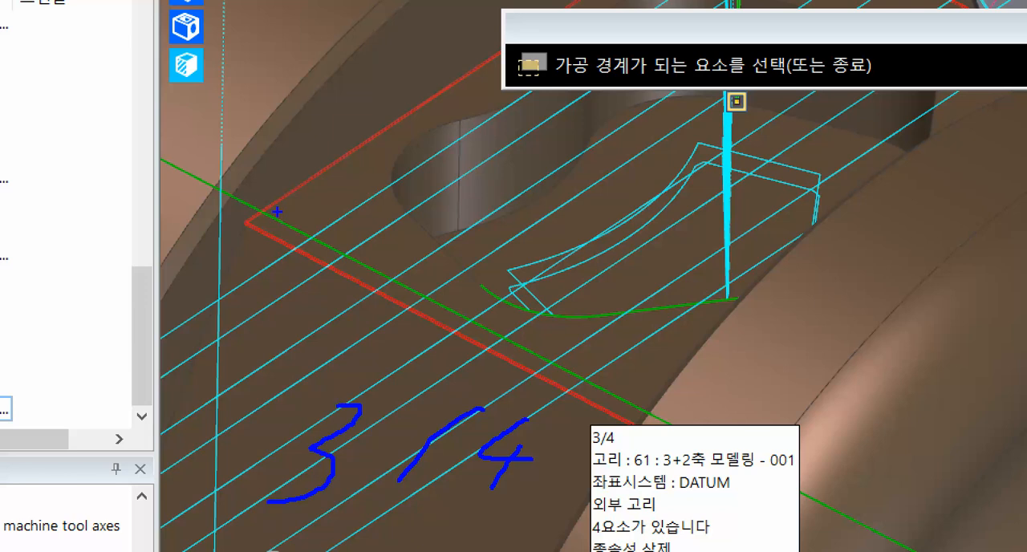
pyautogui.moveTo(245, 219); pyautogui.dragTo(631, 425)
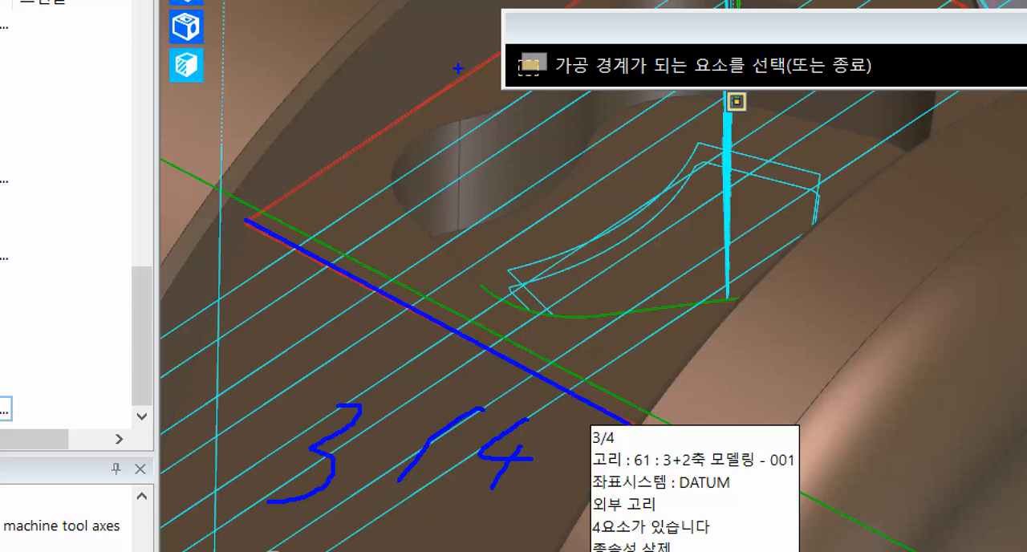
pyautogui.moveTo(495, 55); pyautogui.dragTo(257, 217)
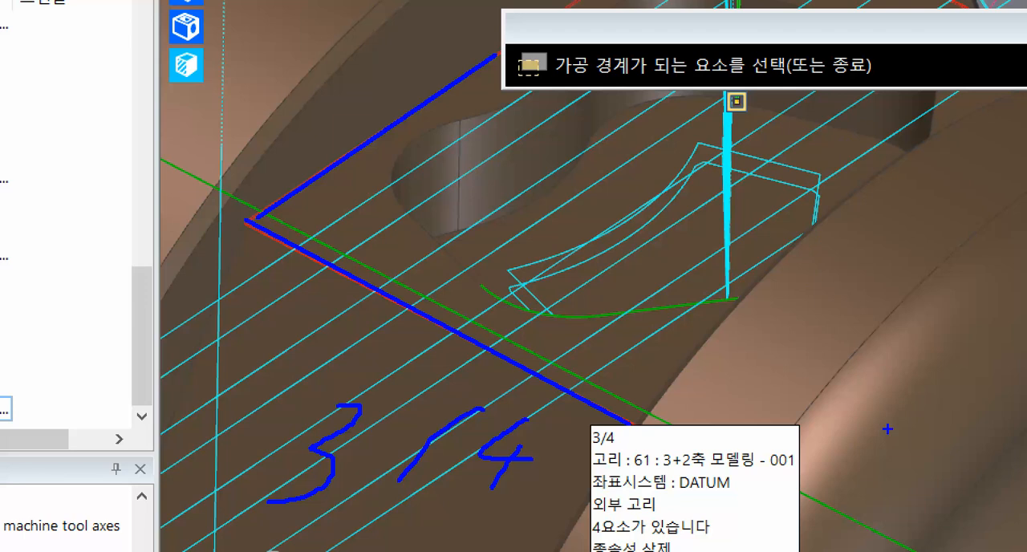
pyautogui.press('Escape')
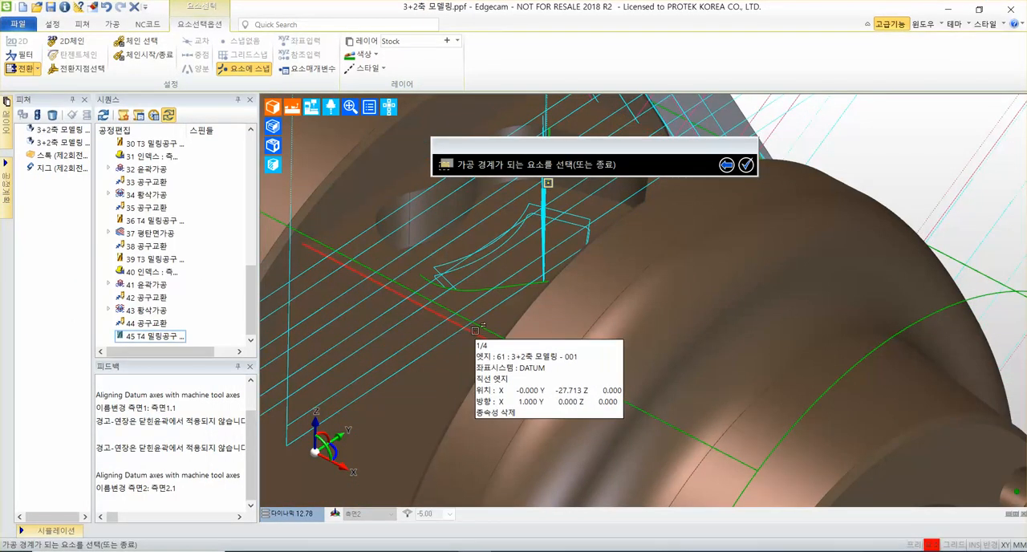
# Select the outer loop (외부 고리) of the flat side face as the machining boundary and generate the flat-land cycle.
pyautogui.press('Tab')
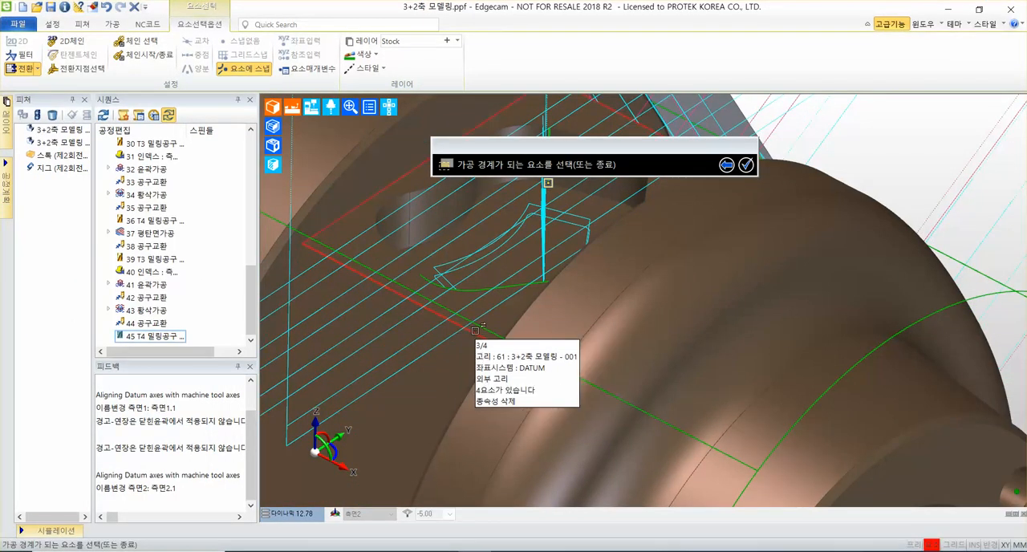
pyautogui.click(475, 330)
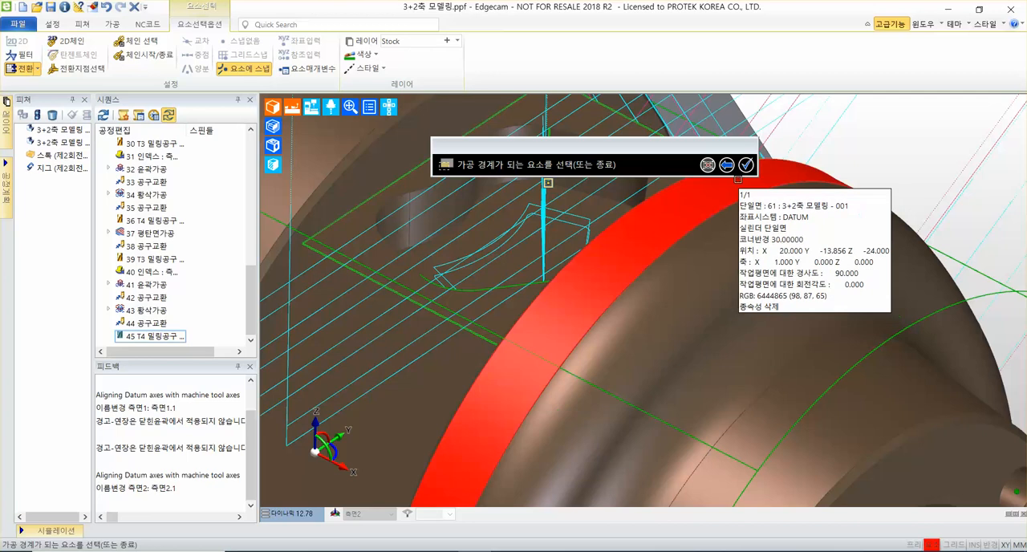
pyautogui.click(746, 165)
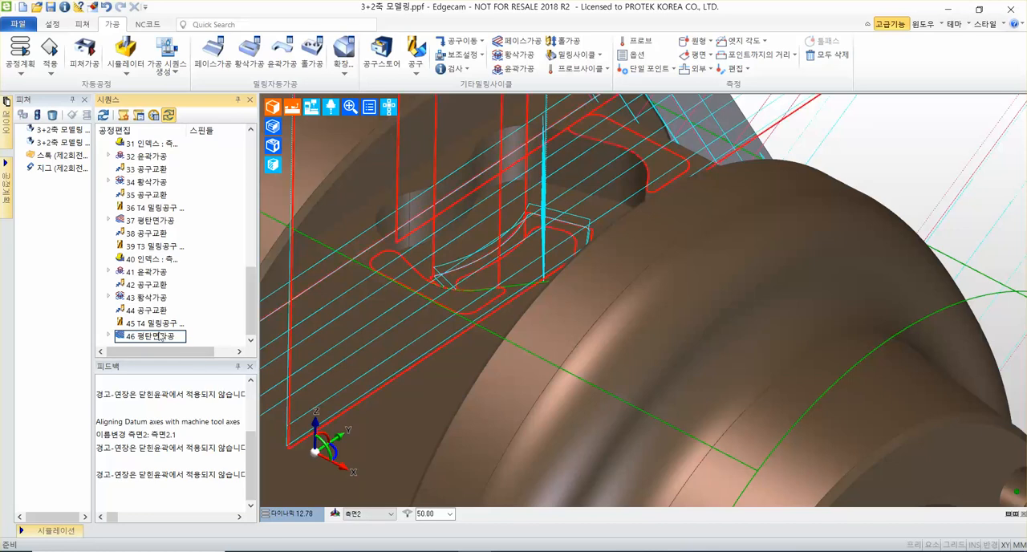
# Highlight the new flat-land cycle's toolpath to check it around the 측면2 pocket, and save the part file.
pyautogui.doubleClick(155, 337)
pyautogui.moveTo(661, 282); pyautogui.dragTo(770, 323, button='middle')
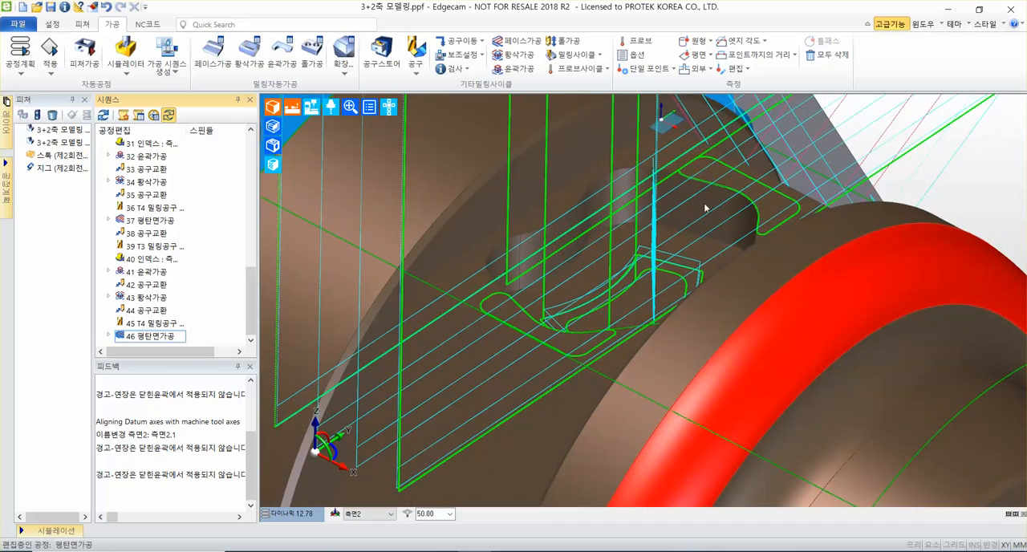
pyautogui.moveTo(704, 208); pyautogui.dragTo(730, 198, button='middle')
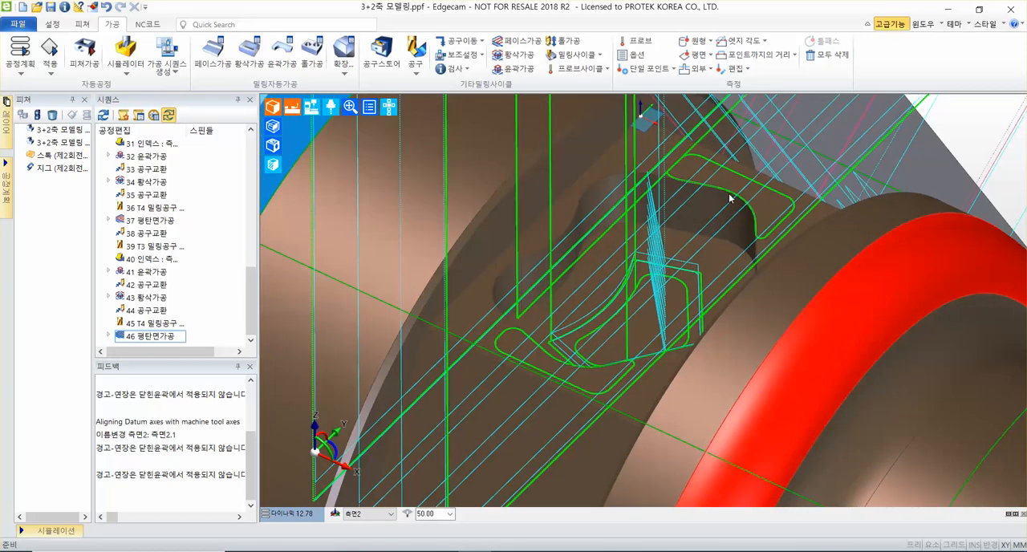
pyautogui.hotkey('ctrl', 's')
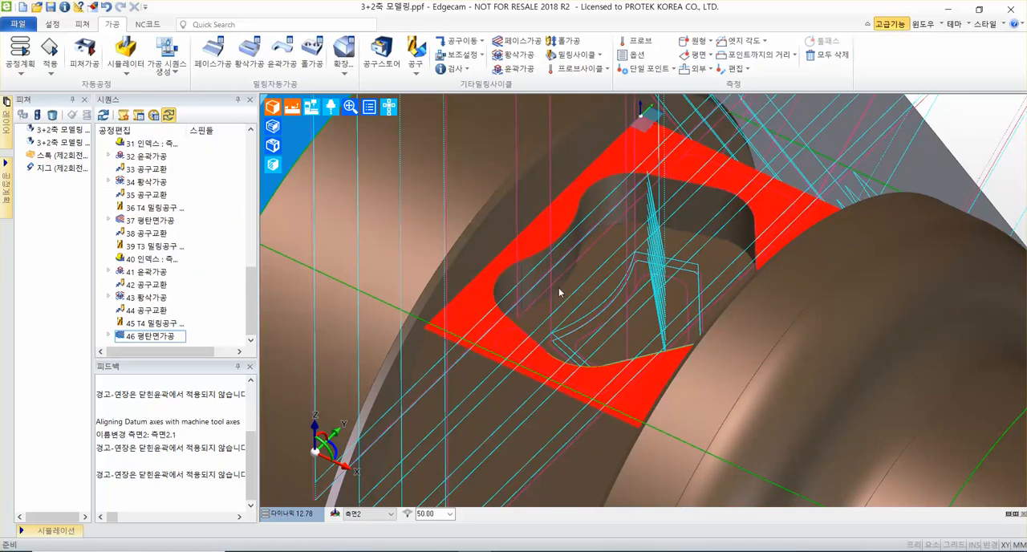
pyautogui.scroll(-5, 690, 266)
pyautogui.moveTo(690, 267); pyautogui.dragTo(598, 295, button='middle')
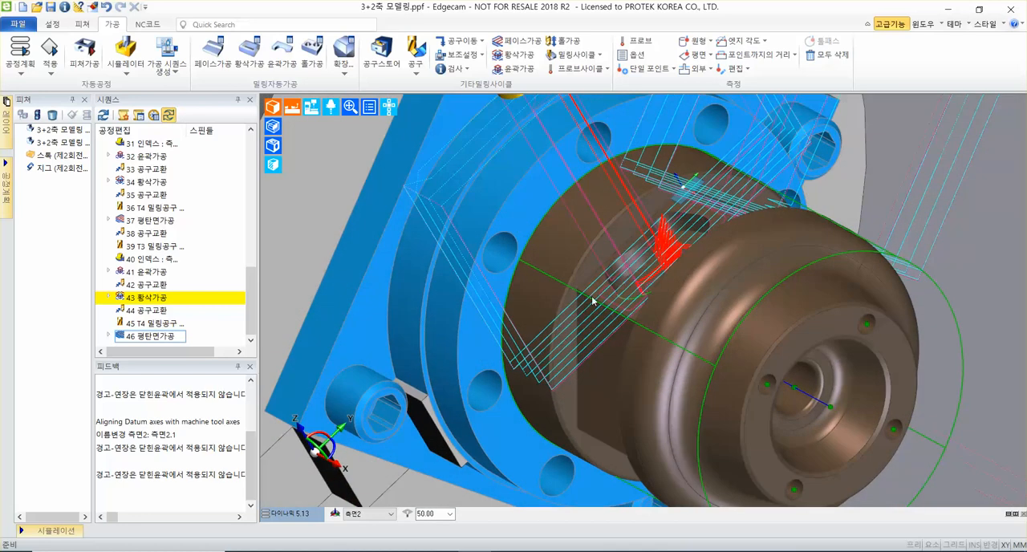
pyautogui.scroll(3, 592, 300)
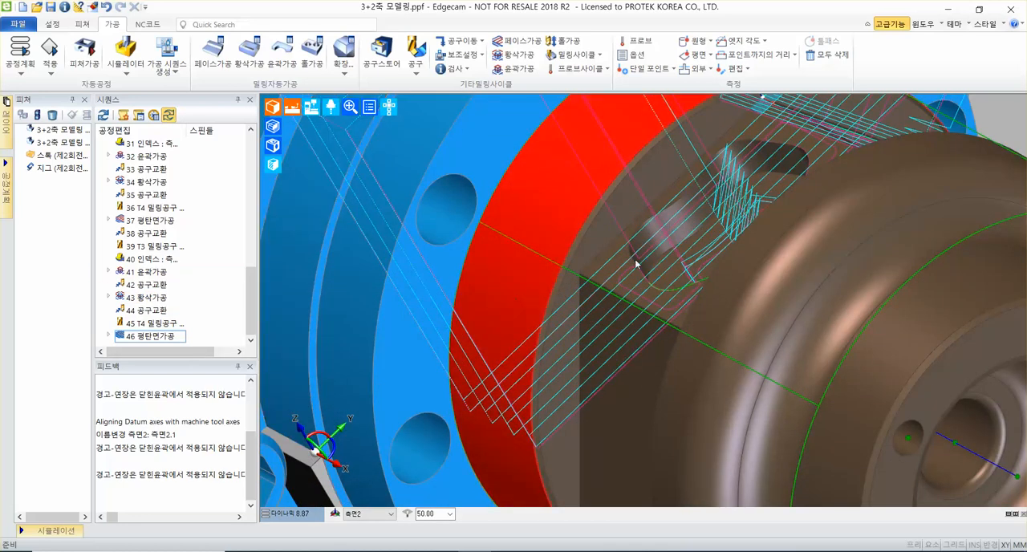
# Hide the toolpaths of the profiling, roughing and flat-land cycles 32, 34, 37, 41, 43 and 46 by turning off their display (표시).
pyautogui.click(159, 298)
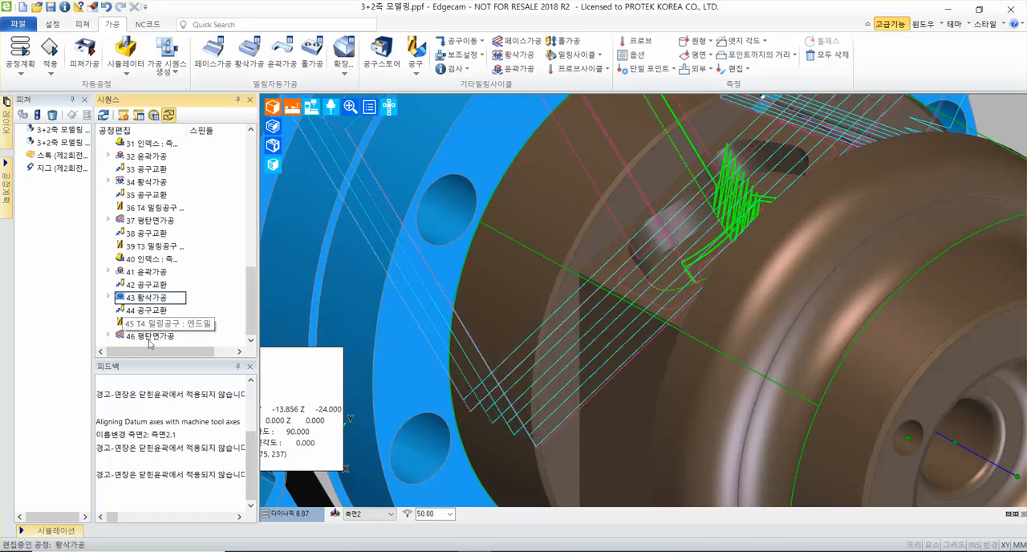
pyautogui.keyDown('ctrl'); pyautogui.click(149, 337); pyautogui.keyUp('ctrl')
pyautogui.keyDown('ctrl'); pyautogui.click(160, 272); pyautogui.keyUp('ctrl')
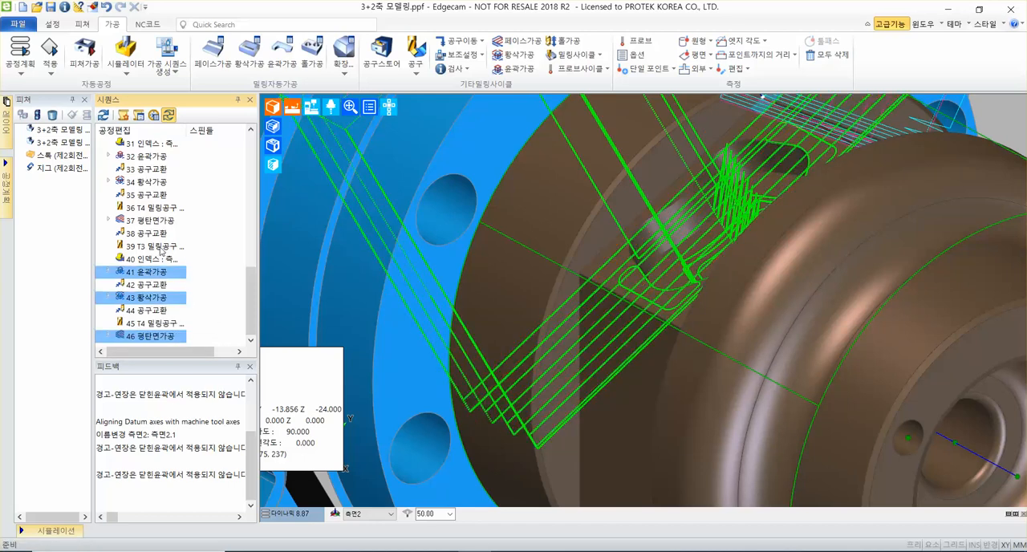
pyautogui.keyDown('ctrl'); pyautogui.click(153, 221); pyautogui.keyUp('ctrl')
pyautogui.keyDown('ctrl'); pyautogui.click(156, 182); pyautogui.keyUp('ctrl')
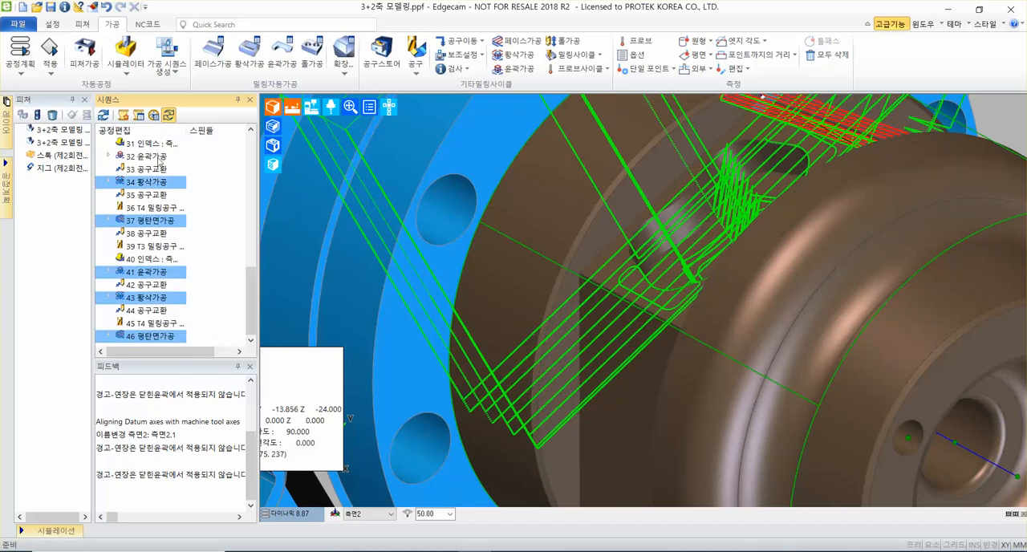
pyautogui.keyDown('ctrl'); pyautogui.click(158, 158); pyautogui.keyUp('ctrl')
pyautogui.scroll(2, 160, 185)
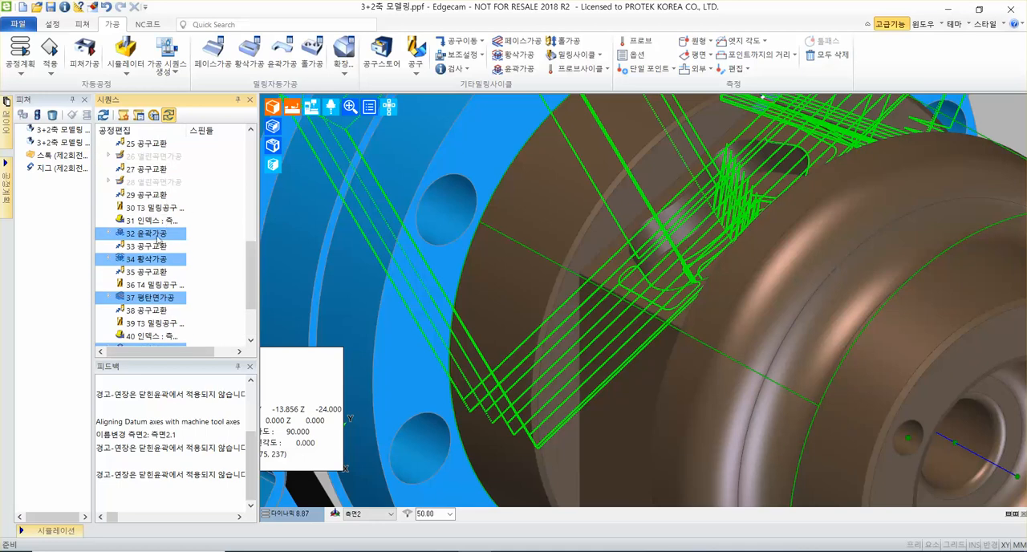
pyautogui.rightClick(153, 237)
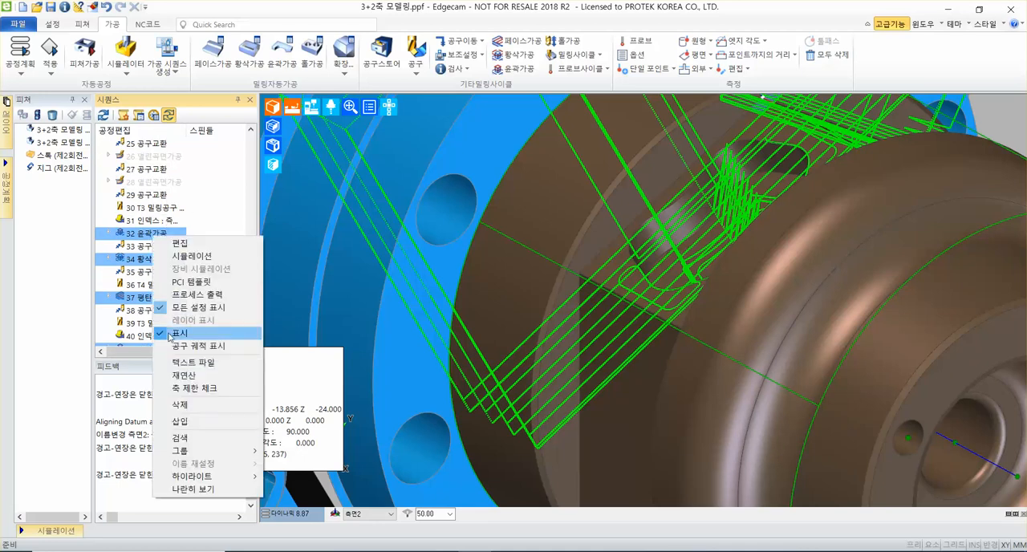
pyautogui.click(178, 332)
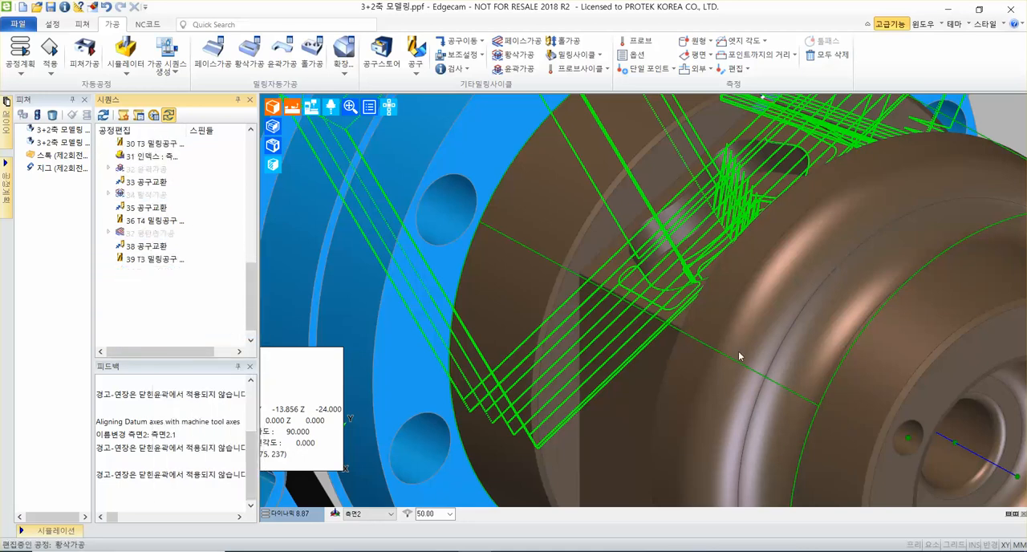
# Add a tool change move (공구교환) with Z as the priority axis after the last flat-land cycle.
pyautogui.scroll(-5, 712, 329)
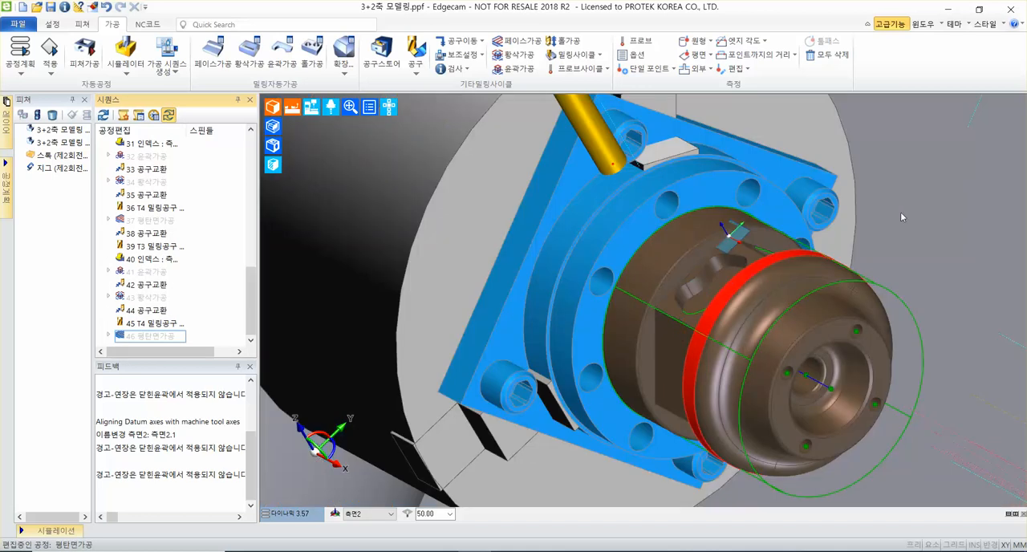
pyautogui.scroll(-2, 906, 203)
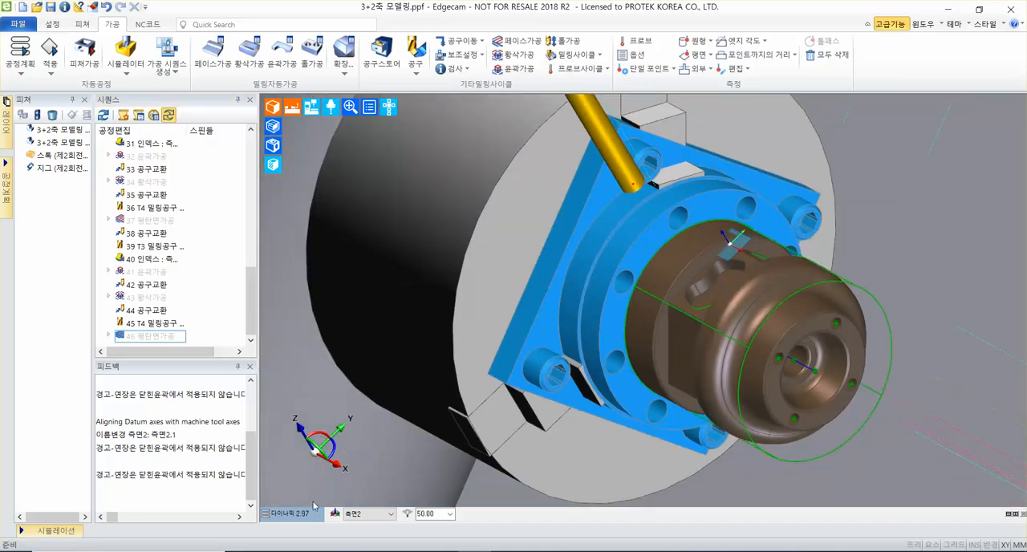
pyautogui.moveTo(608, 292); pyautogui.dragTo(513, 322, button='middle')
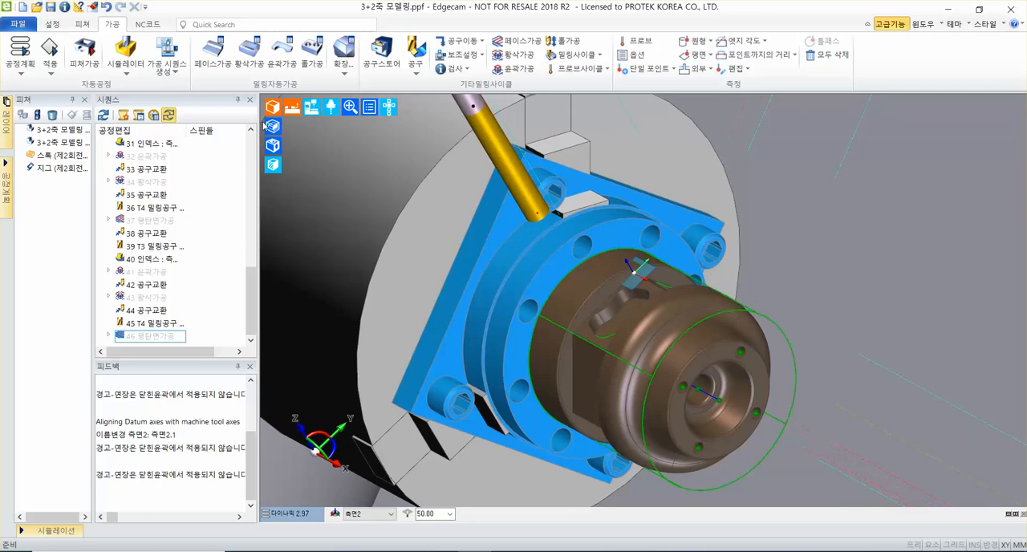
pyautogui.click(459, 40)
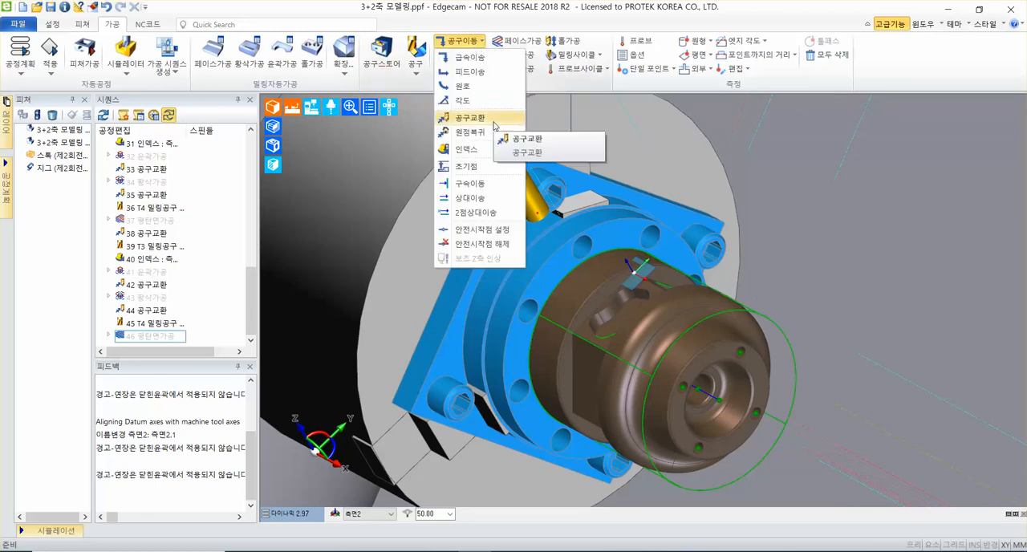
pyautogui.click(495, 126)
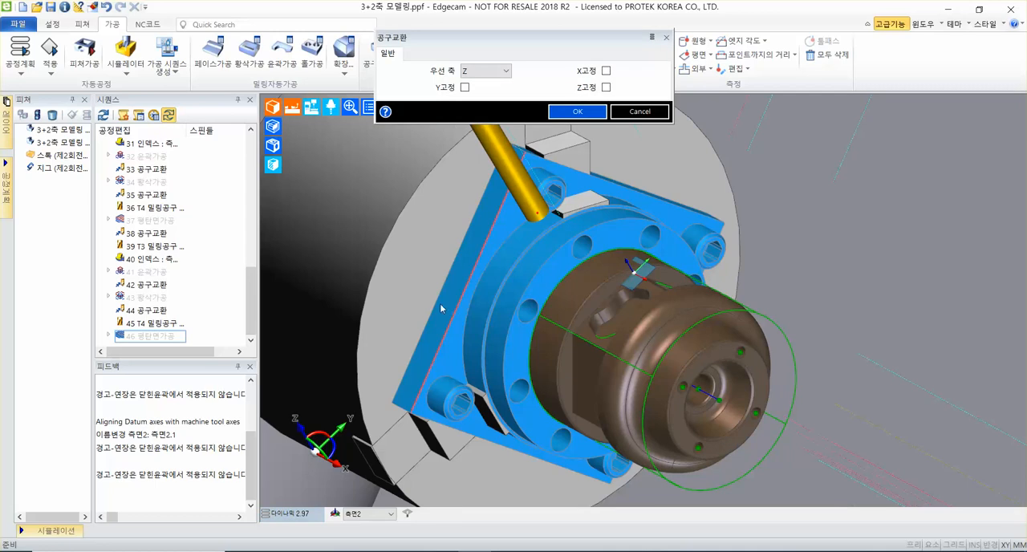
pyautogui.click(578, 112)
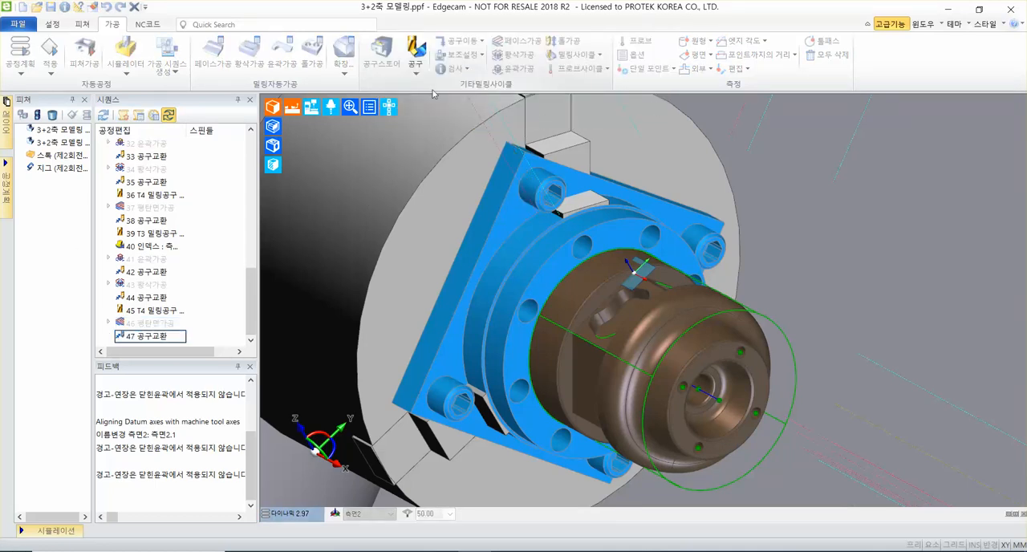
# Start a new milling tool after the last tool change, with tool number 3 and a tool diameter of 8 mm.
pyautogui.click(415, 65)
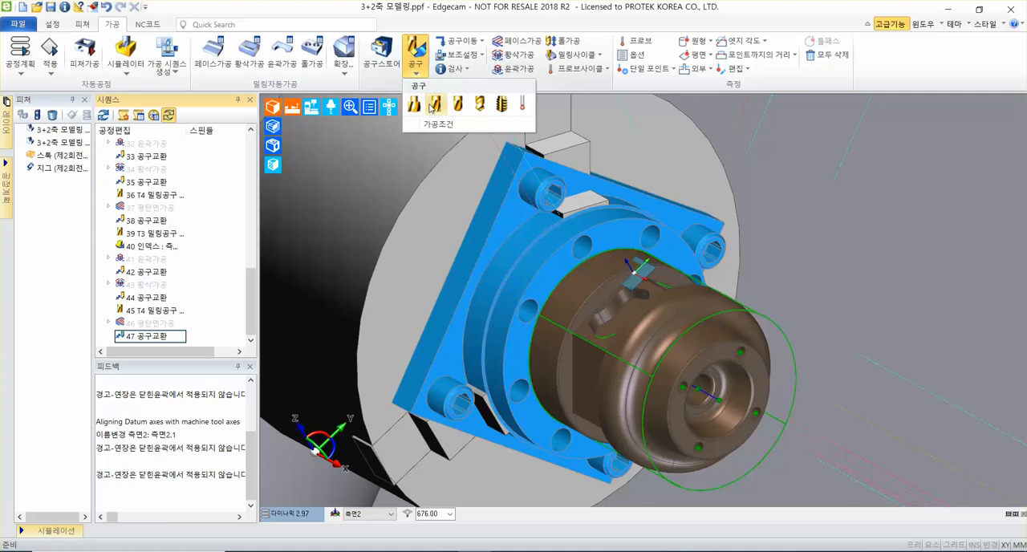
pyautogui.click(434, 105)
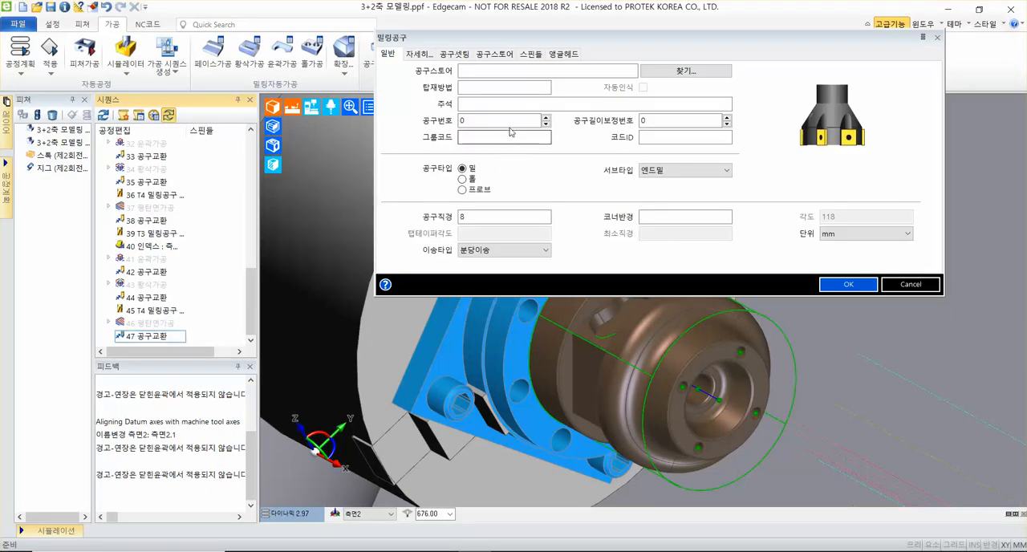
pyautogui.doubleClick(474, 122)
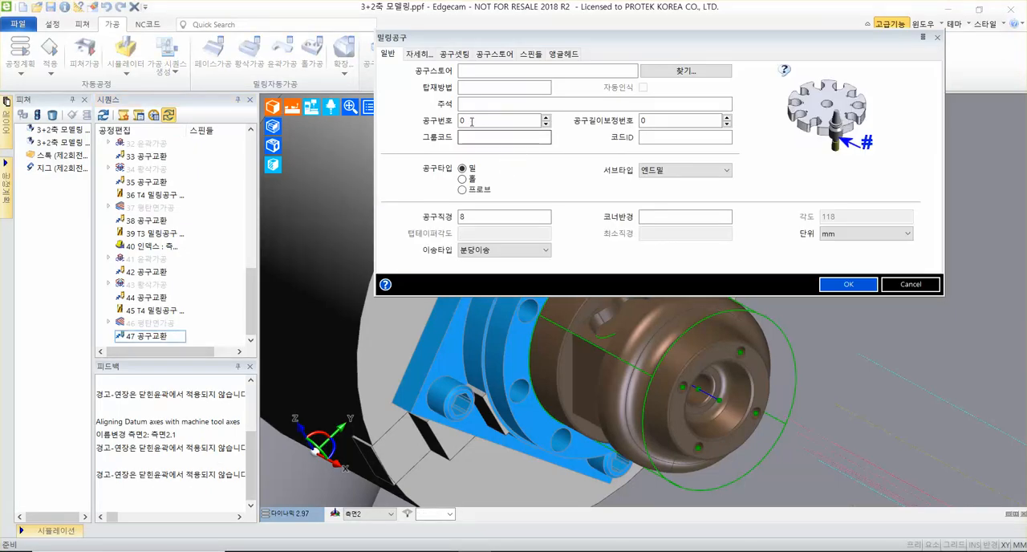
pyautogui.write('3')
pyautogui.doubleClick(479, 217)
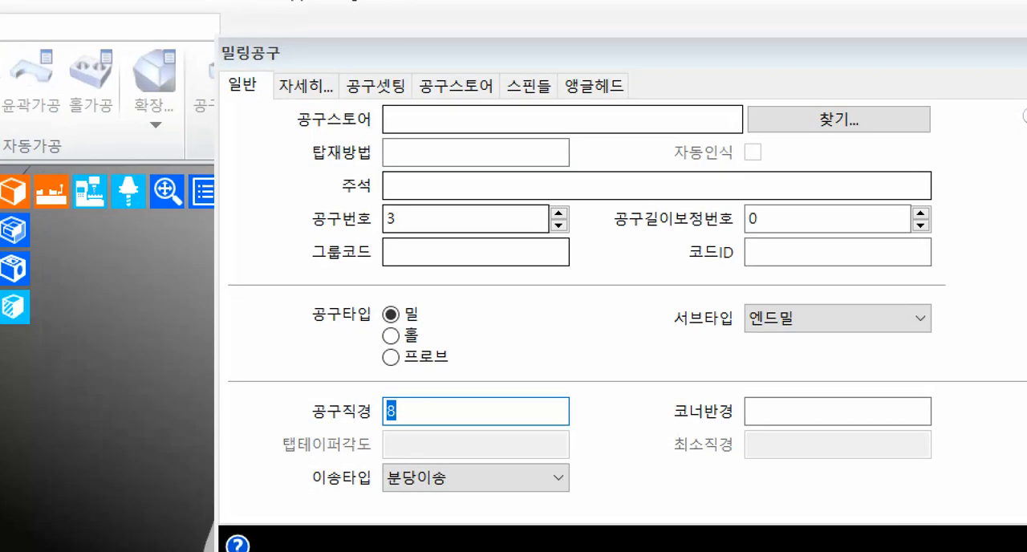
pyautogui.moveTo(311, 238); pyautogui.dragTo(604, 236)
pyautogui.moveTo(294, 428); pyautogui.dragTo(622, 428)
pyautogui.moveTo(271, 67)
pyautogui.mouseDown()
pyautogui.moveTo(351, 114)
pyautogui.moveTo(345, 102)
pyautogui.mouseUp()
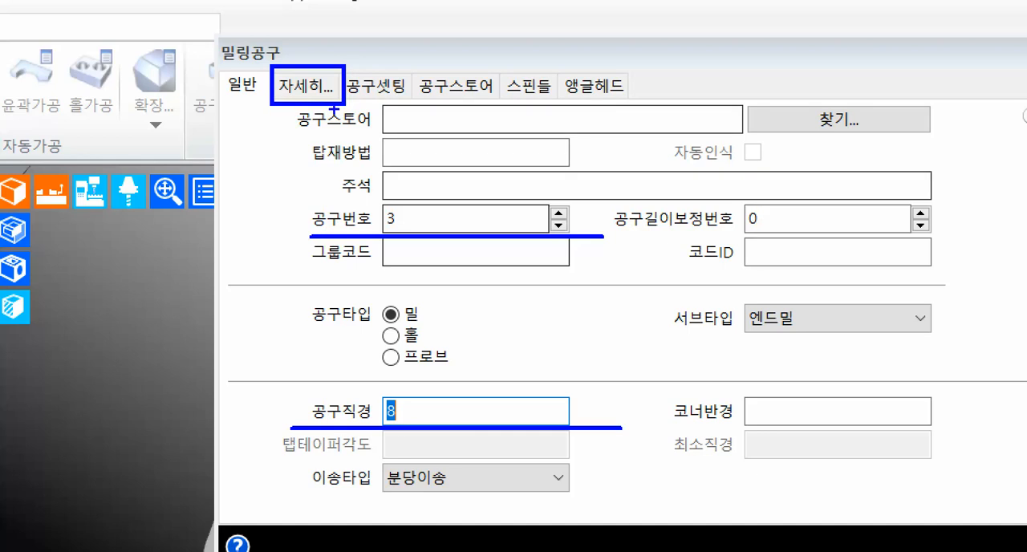
pyautogui.moveTo(116, 287); pyautogui.dragTo(282, 118)
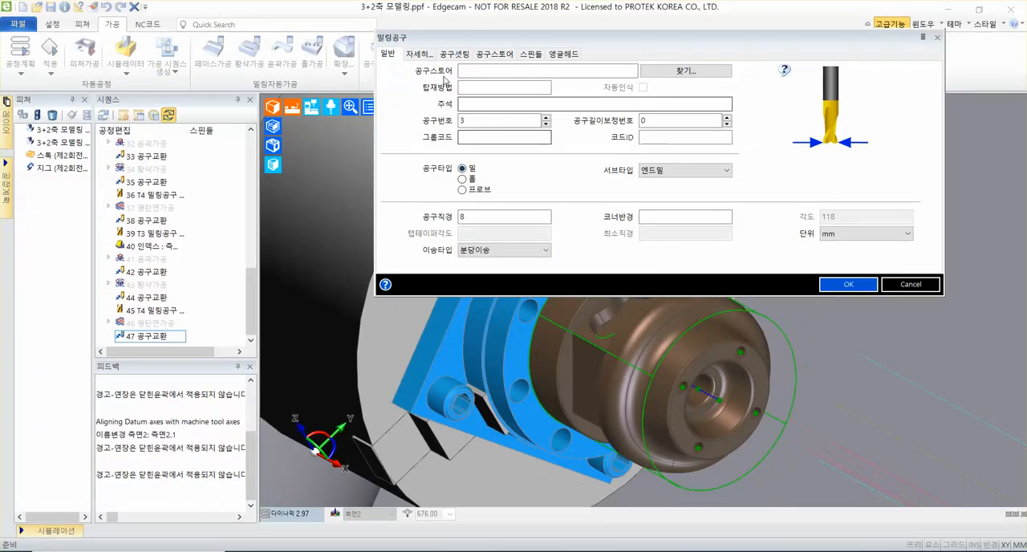
# Set the milling tool's flute length (날장) to 50 and its display colour (색상) to cyan.
pyautogui.click(307, 86)
pyautogui.write('50')
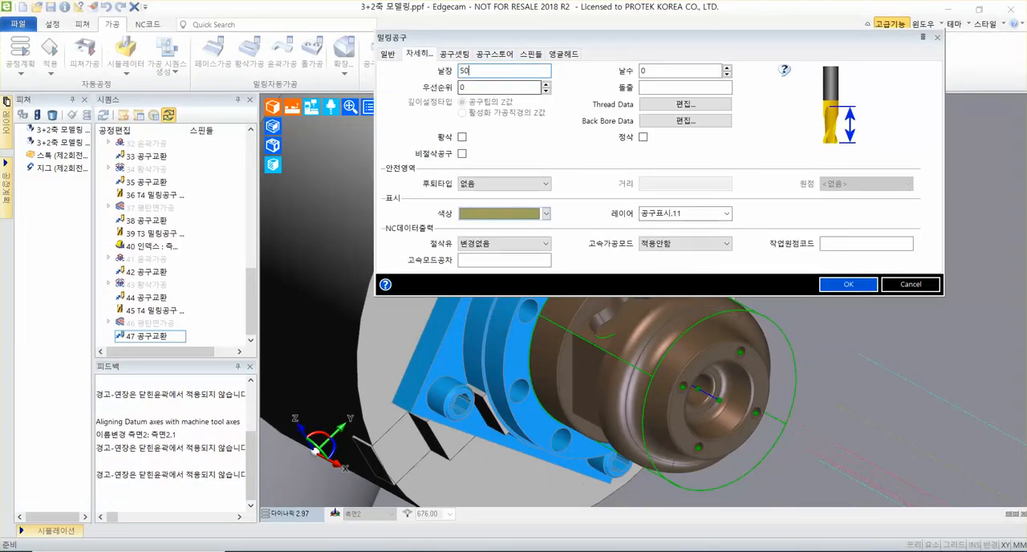
pyautogui.click(546, 213)
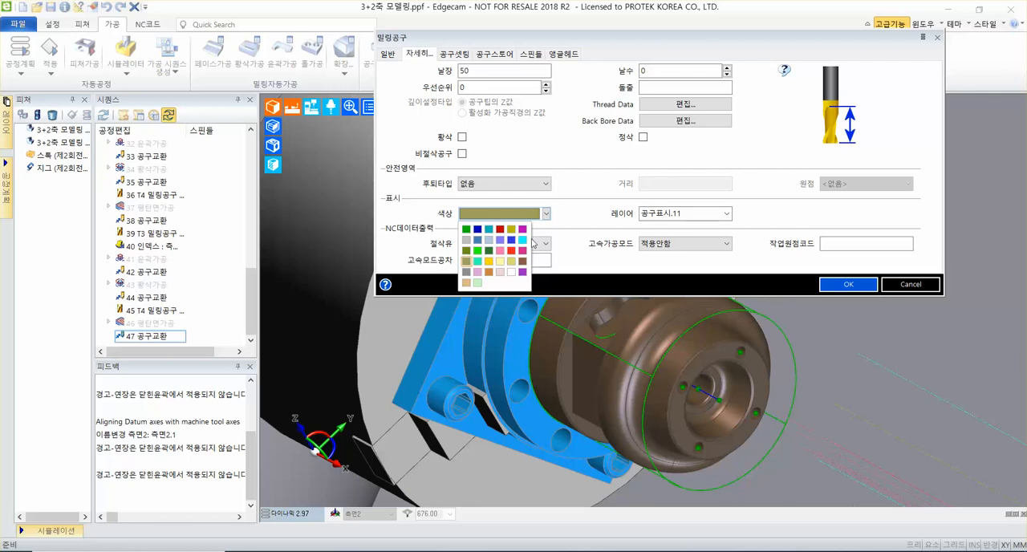
pyautogui.click(523, 239)
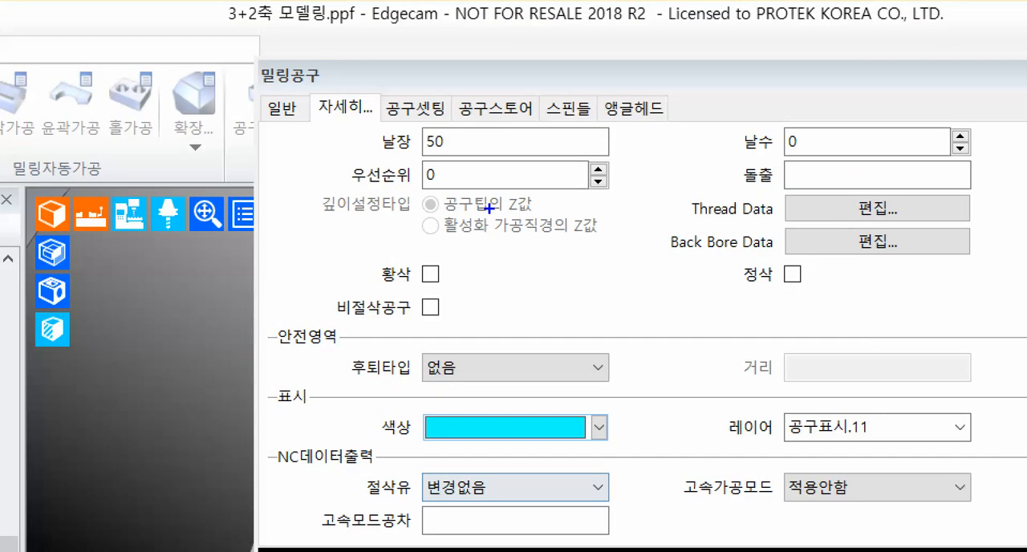
pyautogui.moveTo(374, 155); pyautogui.dragTo(644, 154)
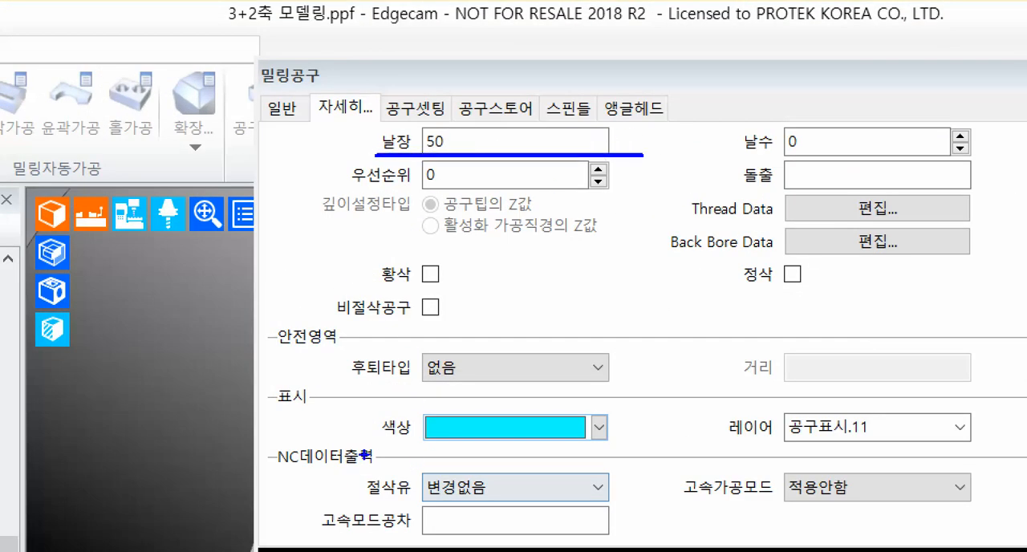
pyautogui.moveTo(372, 450)
pyautogui.mouseDown()
pyautogui.moveTo(632, 448)
pyautogui.moveTo(734, 336)
pyautogui.mouseUp()
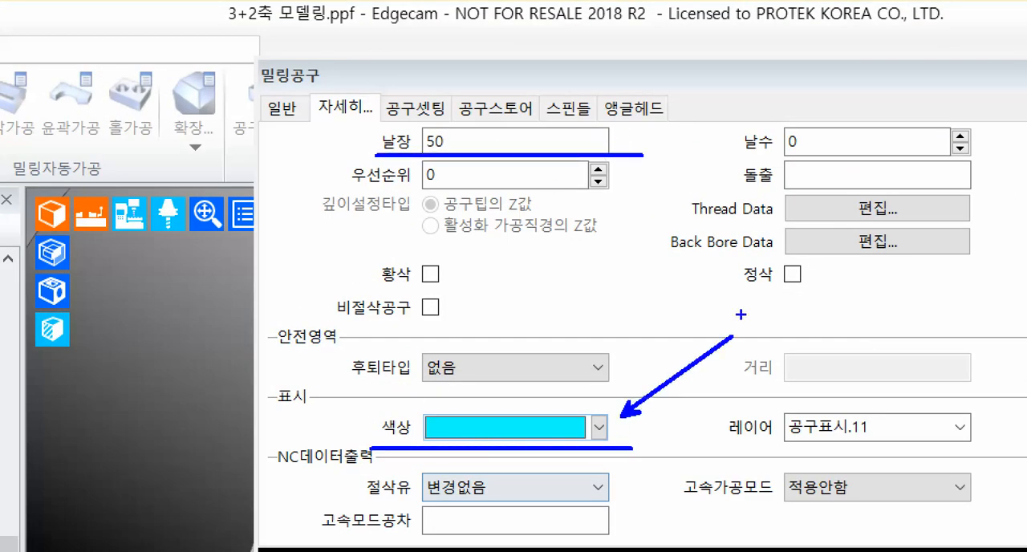
pyautogui.moveTo(619, 146); pyautogui.dragTo(734, 146)
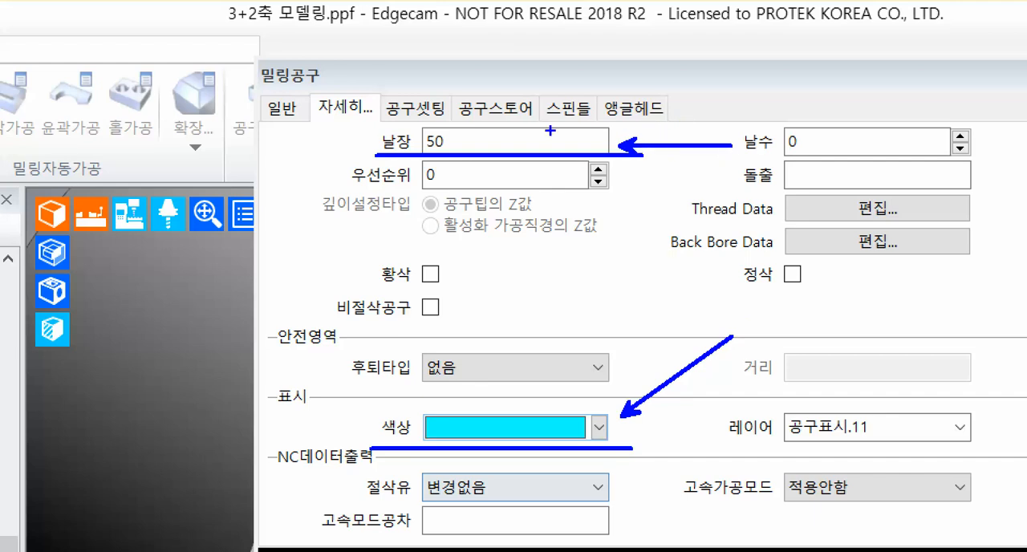
pyautogui.moveTo(375, 91)
pyautogui.mouseDown()
pyautogui.moveTo(436, 129)
pyautogui.moveTo(468, 130)
pyautogui.moveTo(457, 128)
pyautogui.mouseUp()
pyautogui.moveTo(489, 78); pyautogui.dragTo(626, 12)
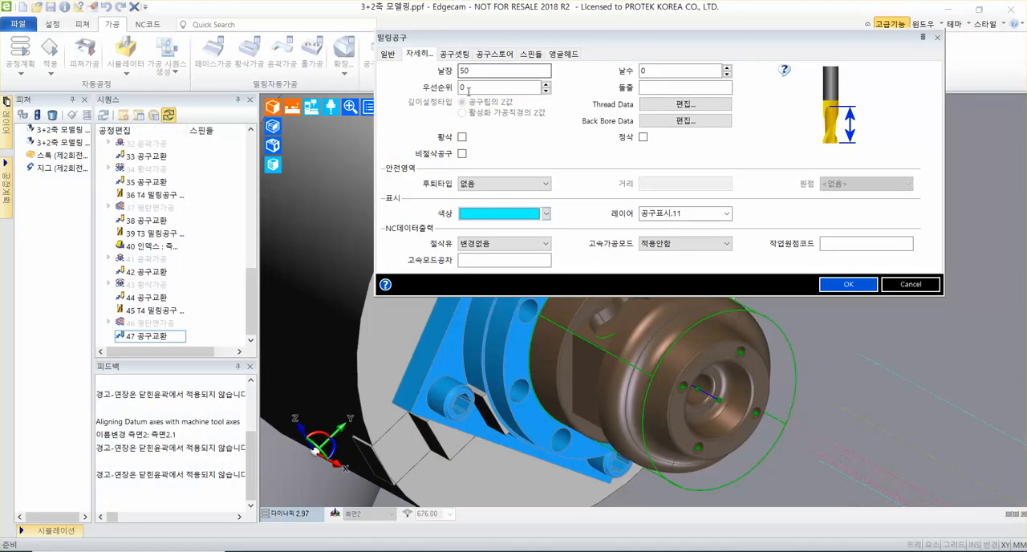
# Set the tool's Z gauge (Z측정) and shank length (길이) to 50 and add the T3 milling tool to the sequence.
pyautogui.click(414, 108)
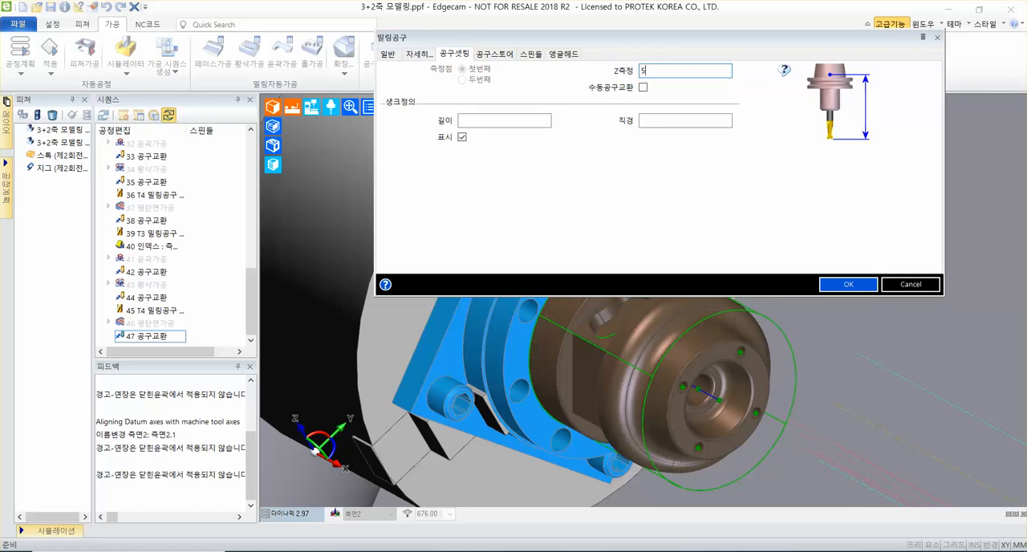
pyautogui.click(475, 119)
pyautogui.write('50')
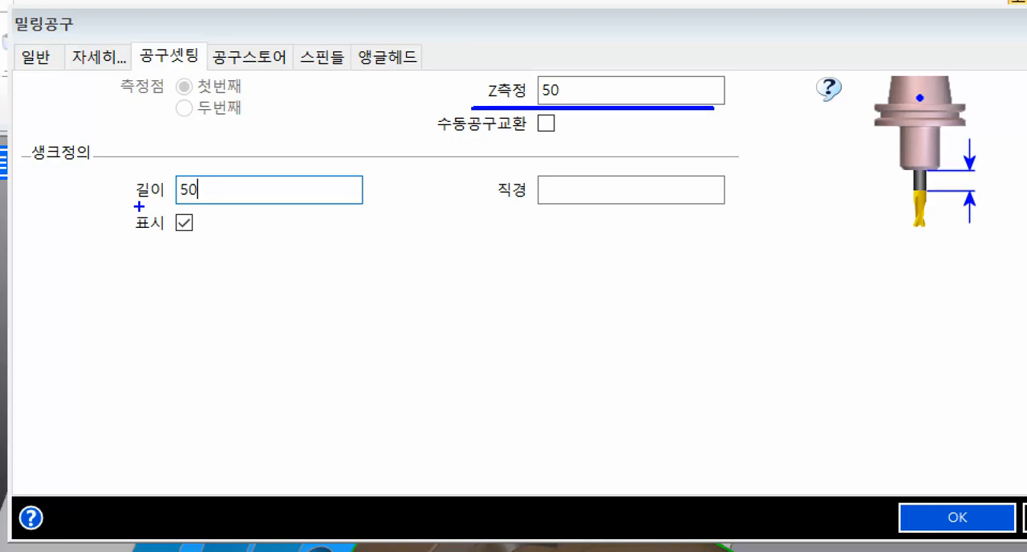
pyautogui.moveTo(139, 206); pyautogui.dragTo(347, 206)
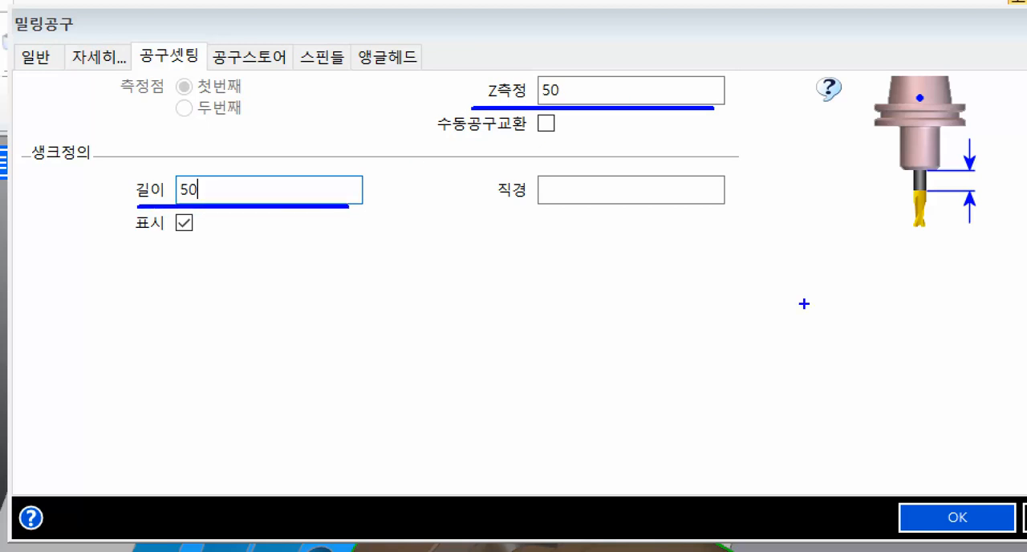
pyautogui.keyDown('ctrl'); pyautogui.moveTo(876, 492); pyautogui.dragTo(1019, 537); pyautogui.keyUp('ctrl')
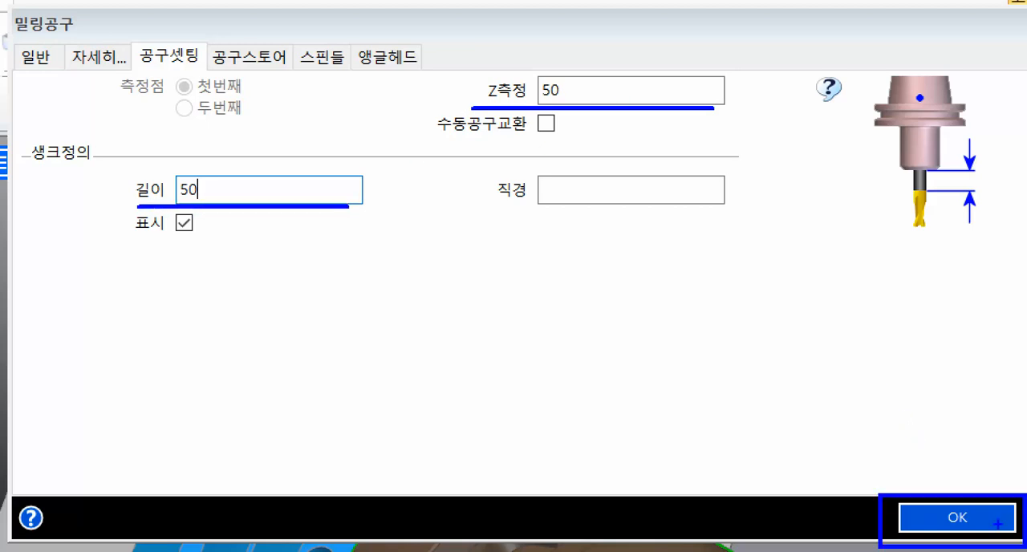
pyautogui.keyDown('ctrl'); pyautogui.keyDown('shift'); pyautogui.moveTo(974, 494); pyautogui.dragTo(939, 360); pyautogui.keyUp('shift'); pyautogui.keyUp('ctrl')
pyautogui.click(843, 285)
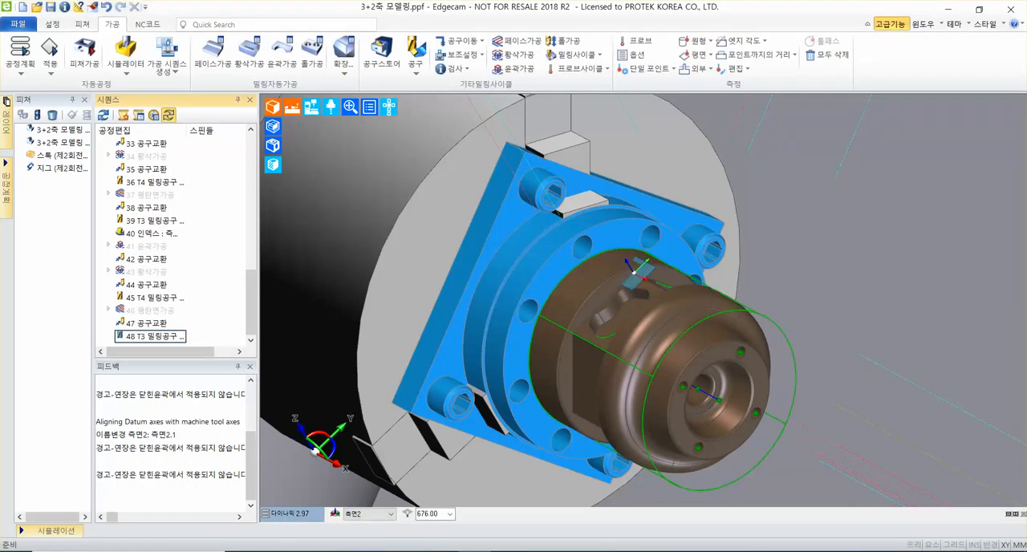
# Add an index move (인덱스) after the T3 milling tool, rotating to the 측면3 work plane.
pyautogui.click(456, 40)
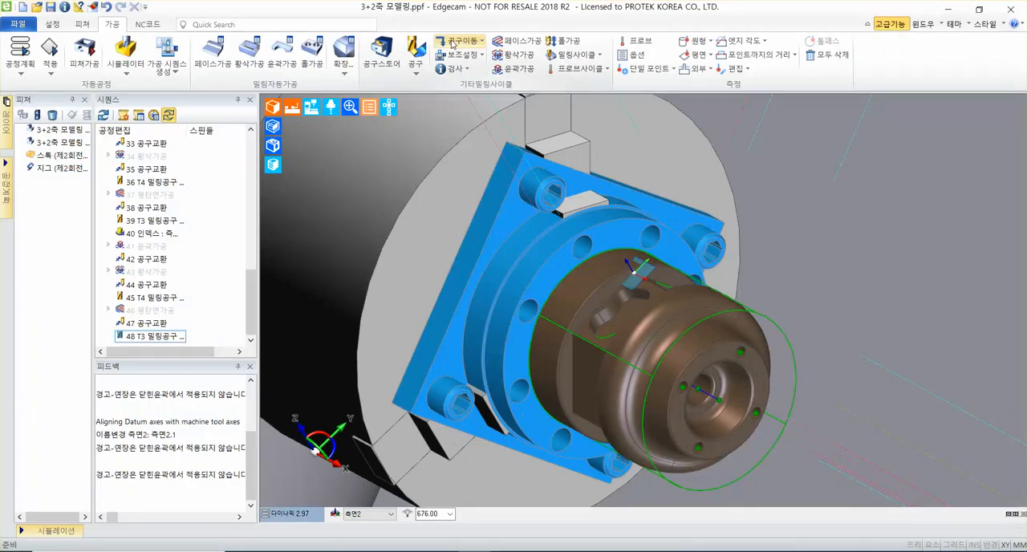
pyautogui.click(486, 84)
pyautogui.click(546, 300)
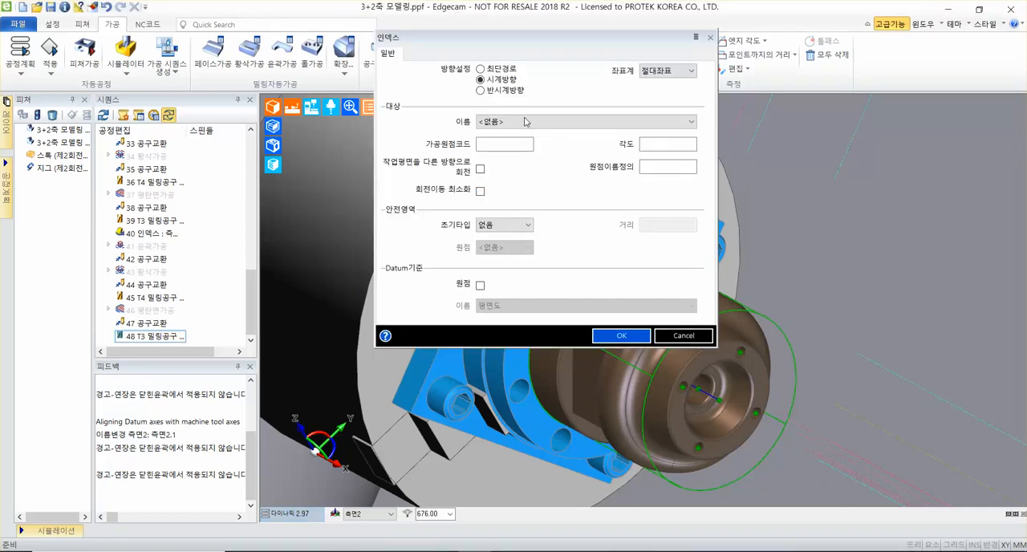
pyautogui.click(526, 121)
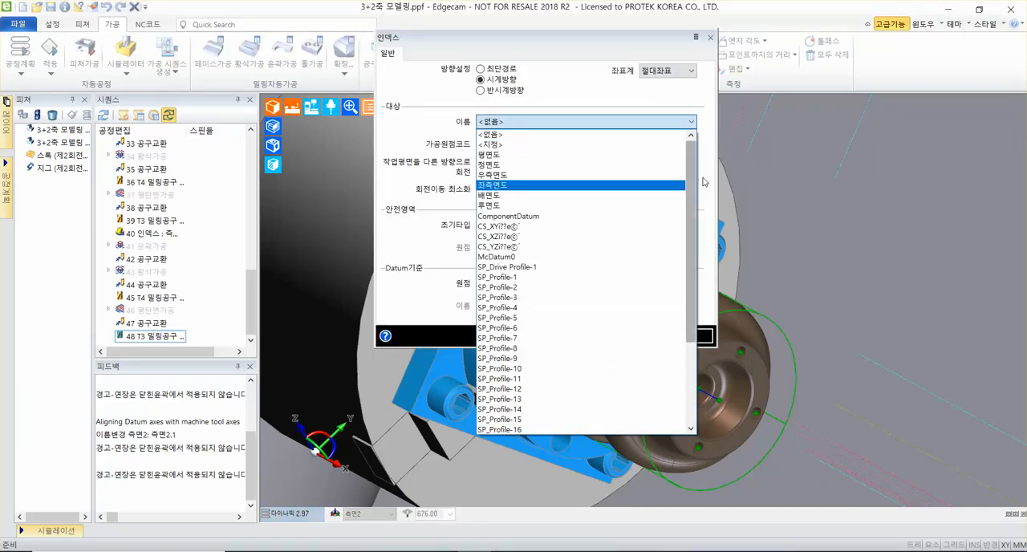
pyautogui.scroll(-4, 690, 186)
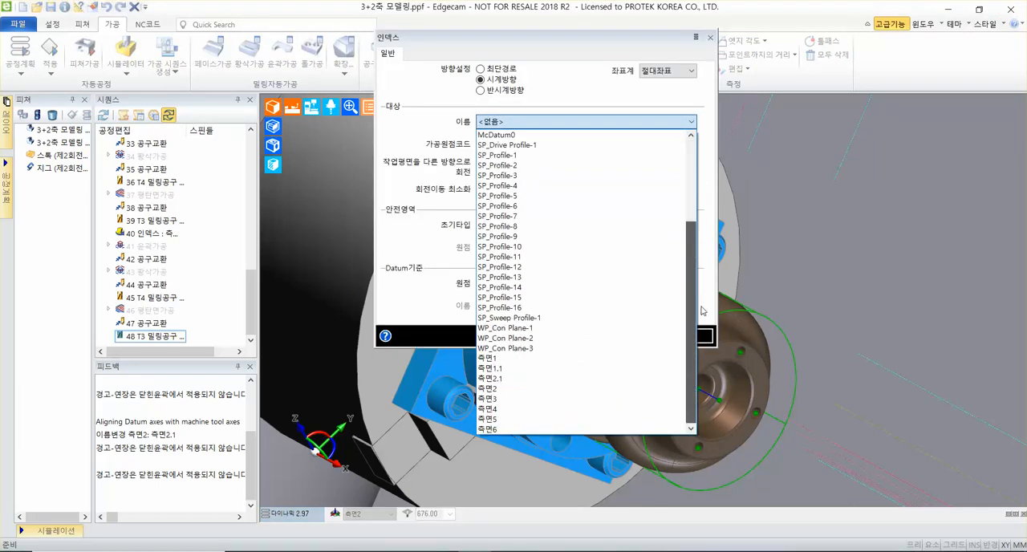
pyautogui.click(526, 401)
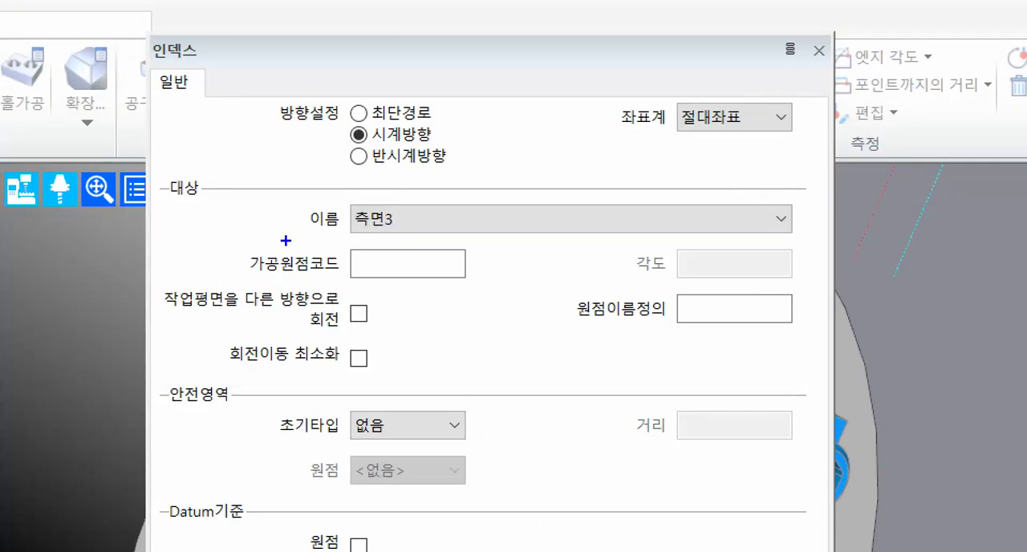
pyautogui.moveTo(285, 241); pyautogui.dragTo(779, 241)
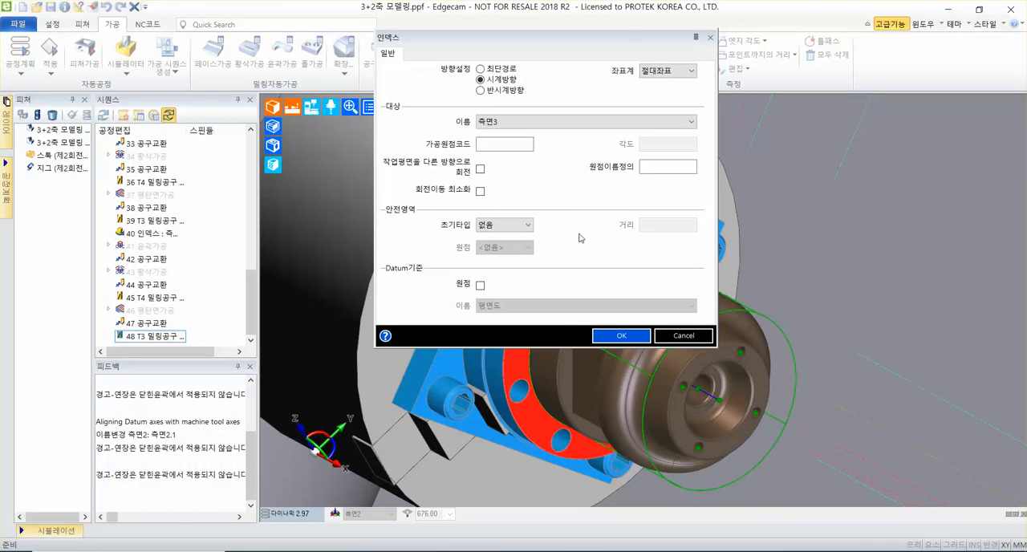
pyautogui.click(628, 339)
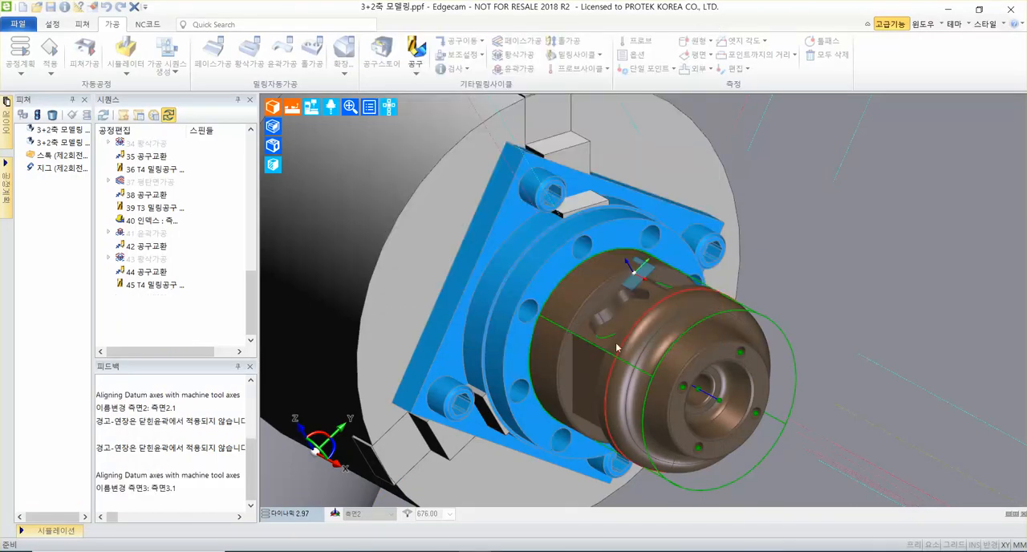
# Orient the model view square to the active 측면3 work plane (활성화).
pyautogui.click(292, 515)
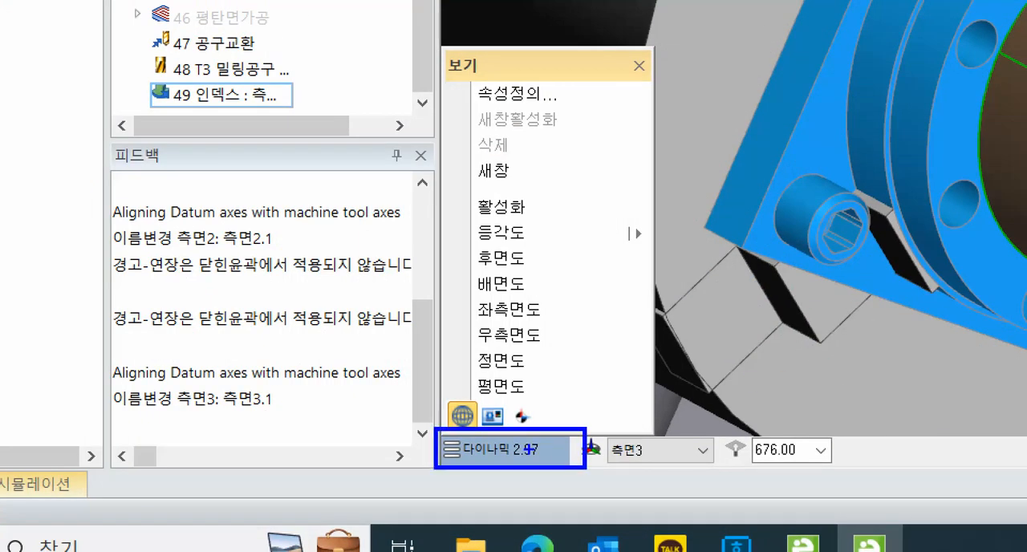
pyautogui.moveTo(468, 186)
pyautogui.keyDown('ctrl'); pyautogui.mouseDown()
pyautogui.moveTo(563, 223)
pyautogui.moveTo(553, 179)
pyautogui.moveTo(689, 60)
pyautogui.mouseUp(); pyautogui.keyUp('ctrl')
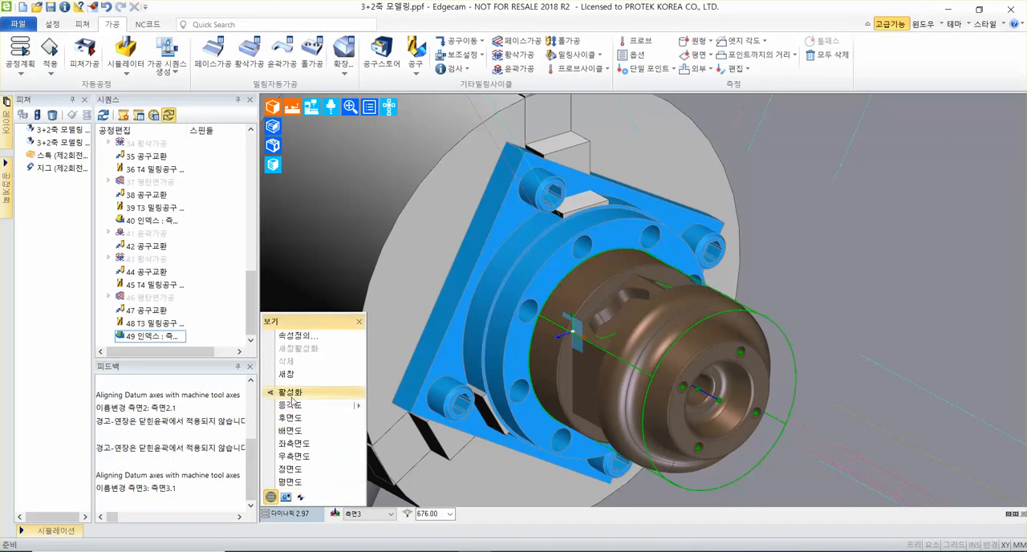
pyautogui.click(293, 400)
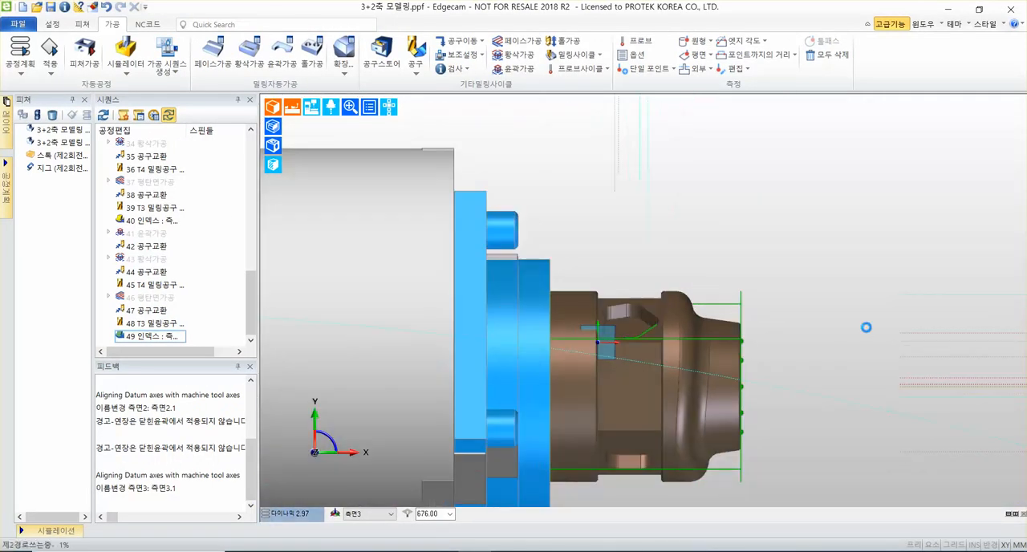